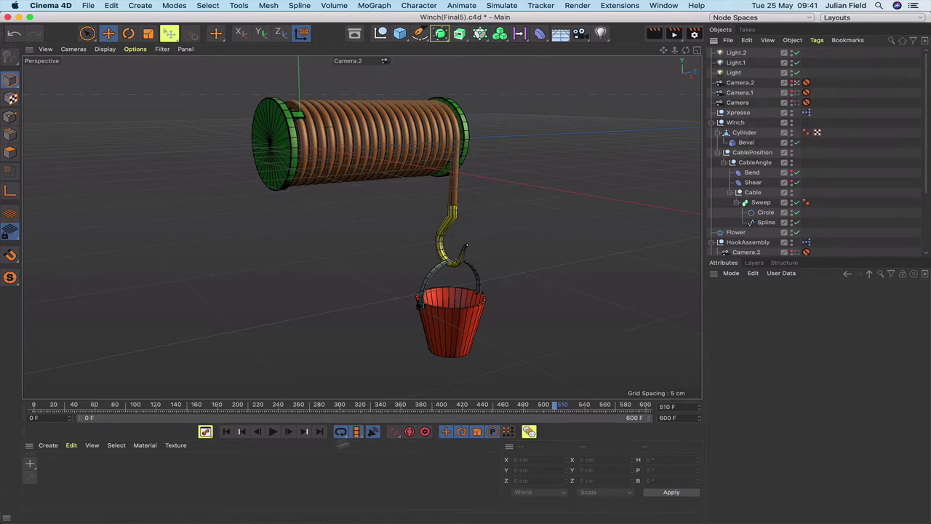
- Play the finished winch animation from the first frame
click(225, 431)
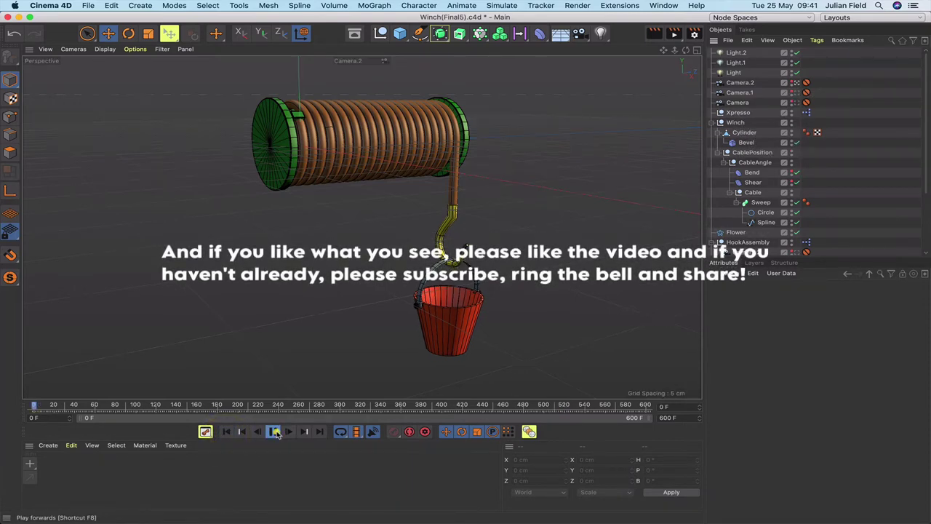
click(274, 432)
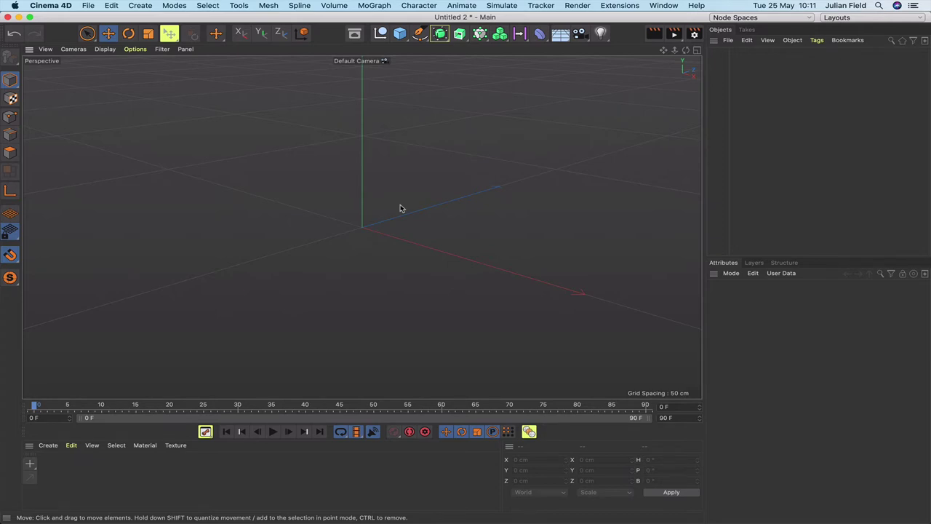
- In the Right view, draw a two-point spline from the origin straight down about 500 cm, snapping to grid points
key(F3)
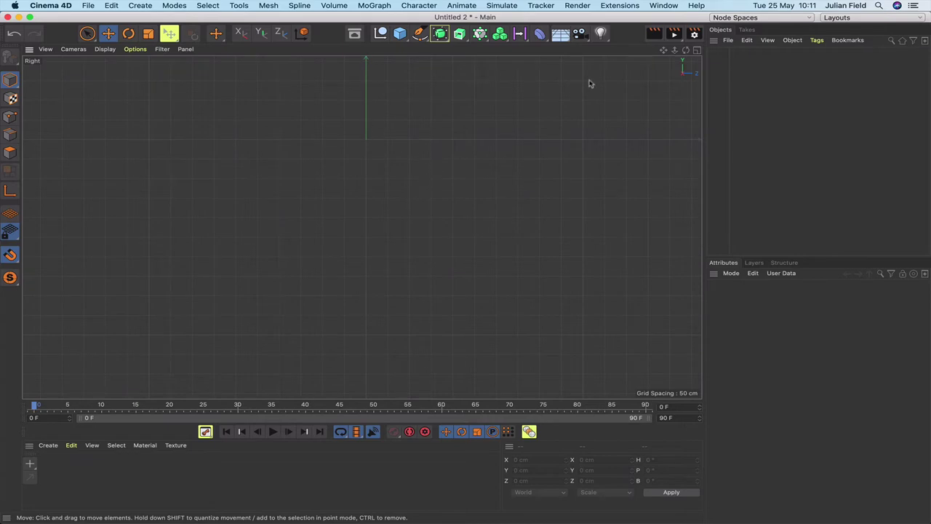
click(421, 34)
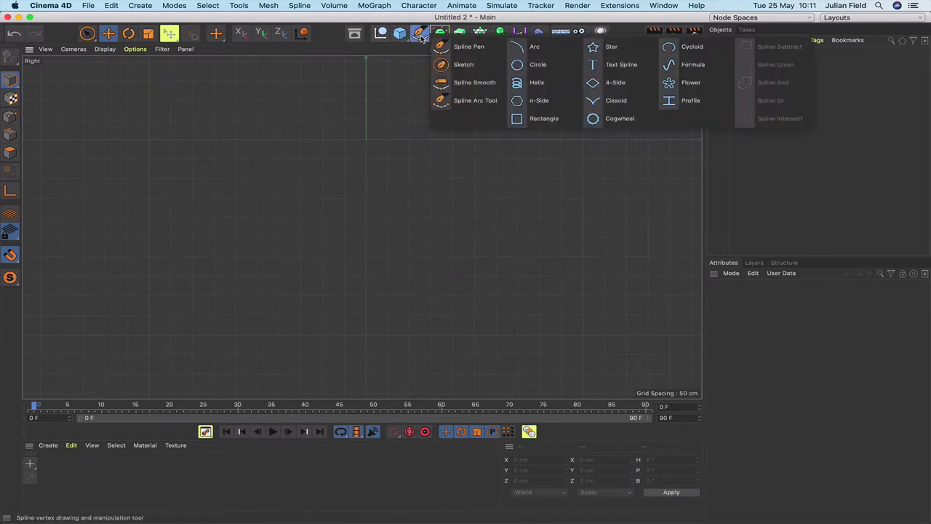
click(467, 49)
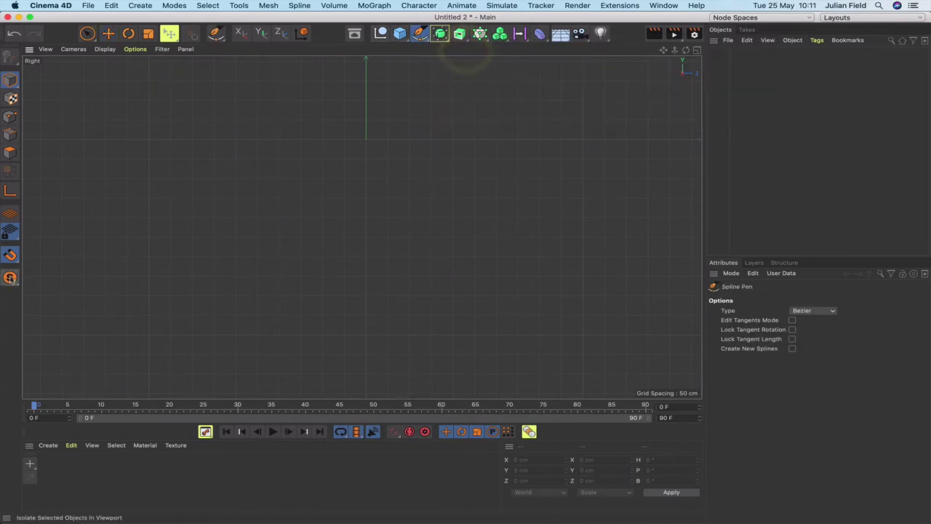
click(11, 255)
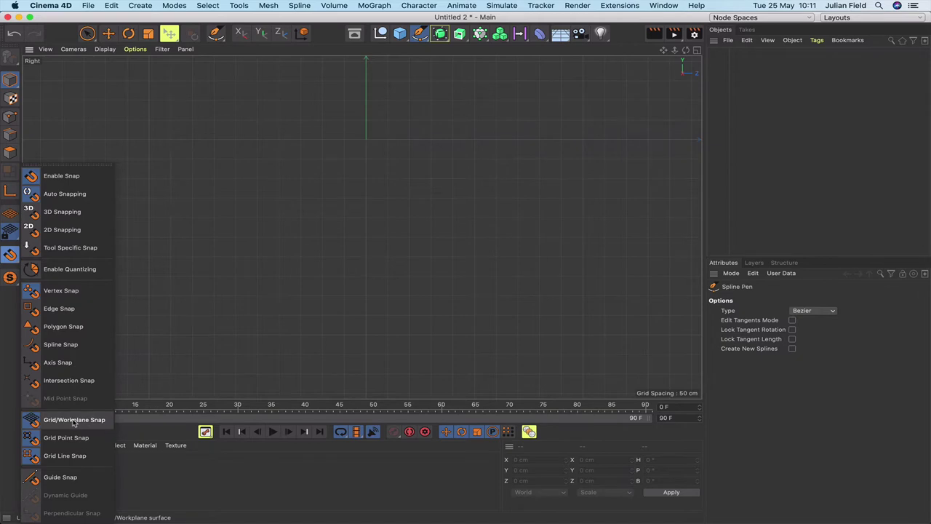
click(366, 140)
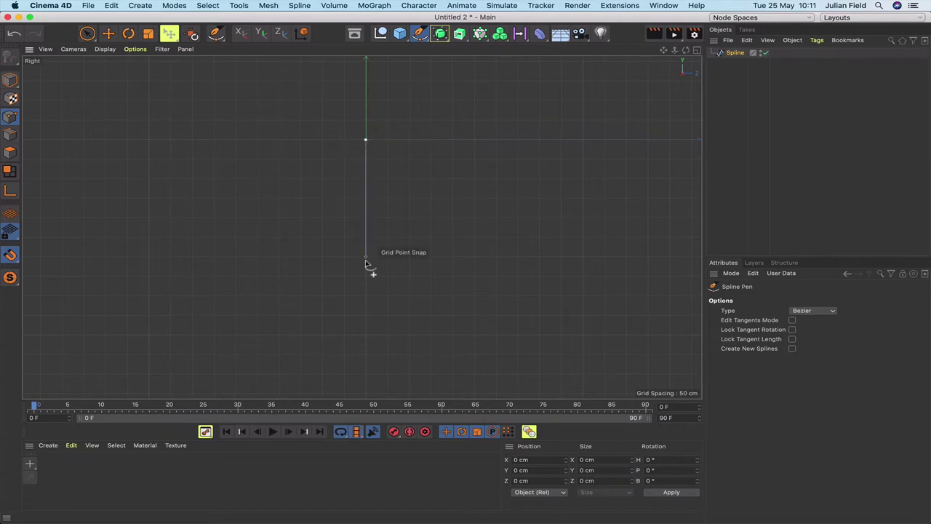
click(366, 335)
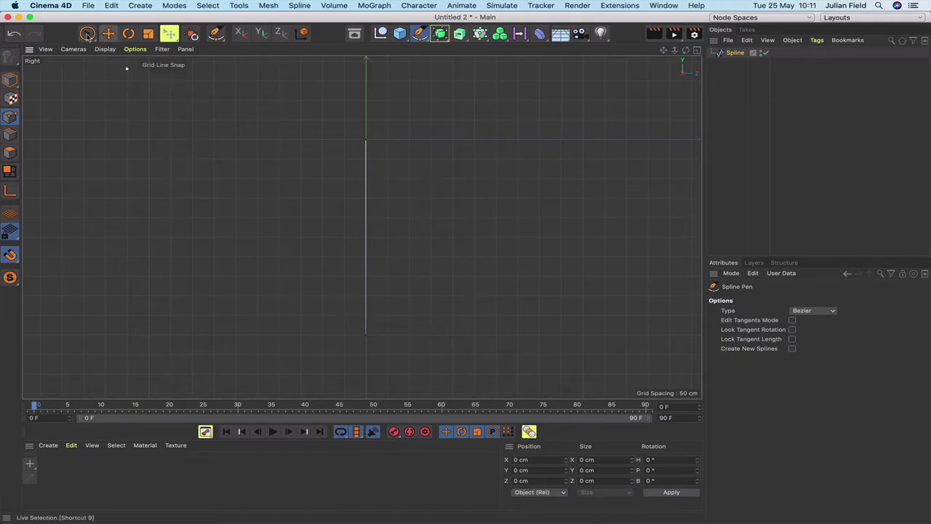
- Select the spline's lower end point and set its Y position to -600 cm
click(87, 33)
click(366, 334)
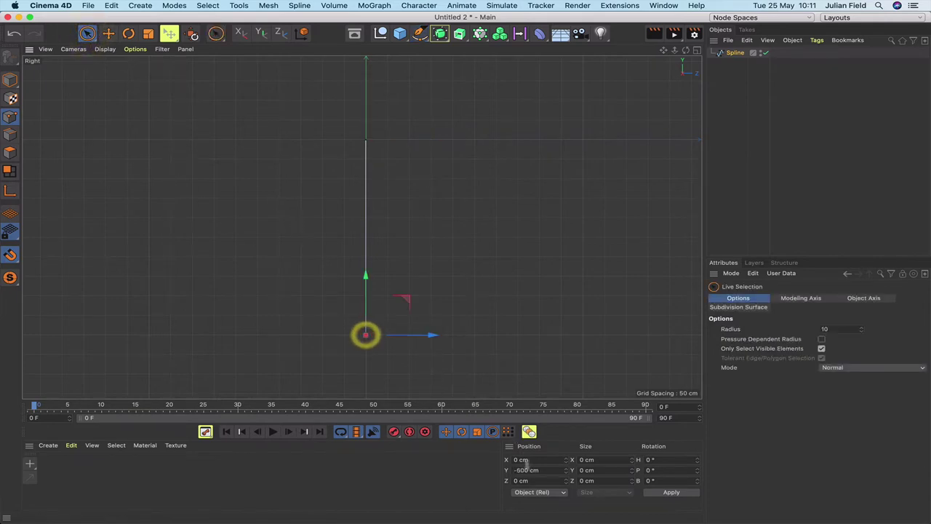
click(520, 470)
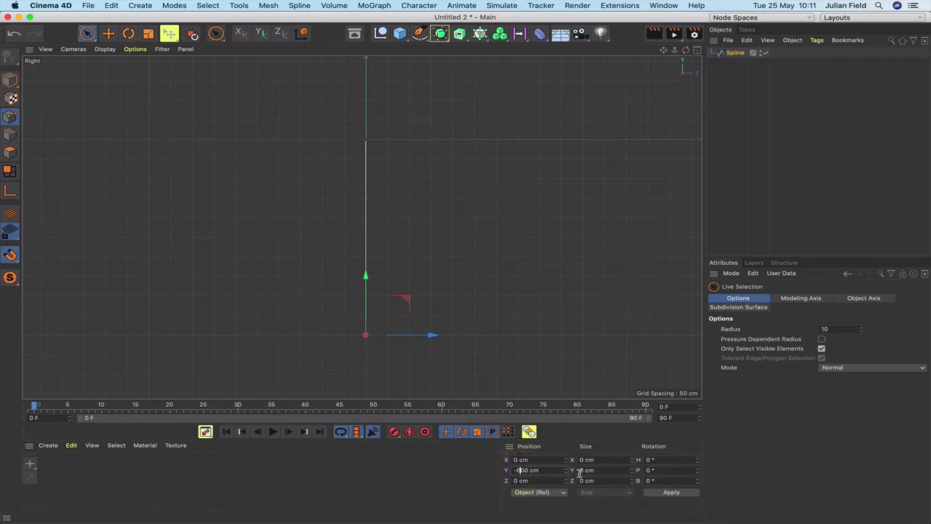
text(-600)
key(Return)
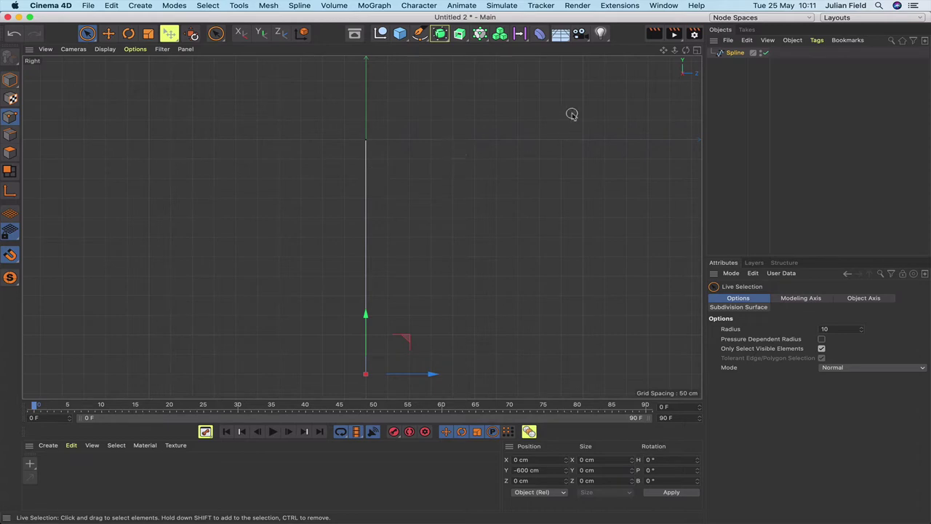
- Add a circle spline in the XY plane with a radius of 0.6 cm
click(419, 33)
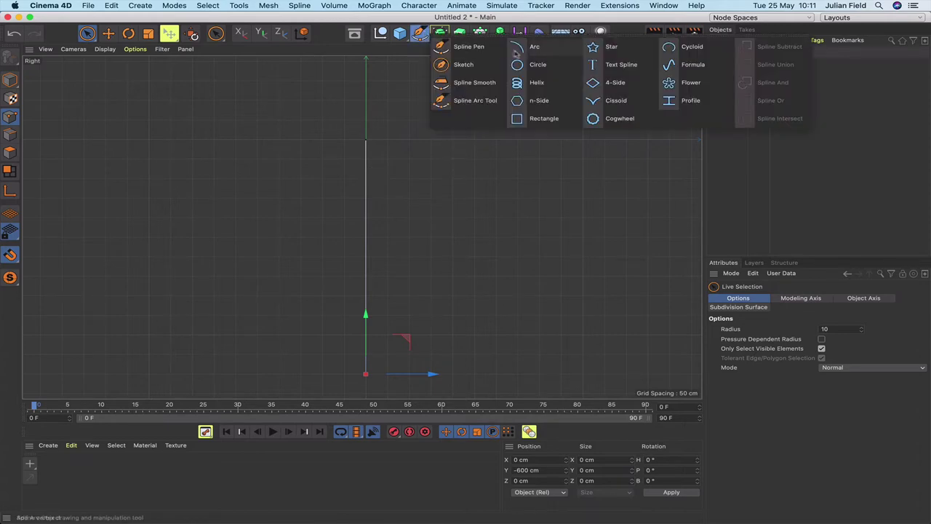
click(521, 65)
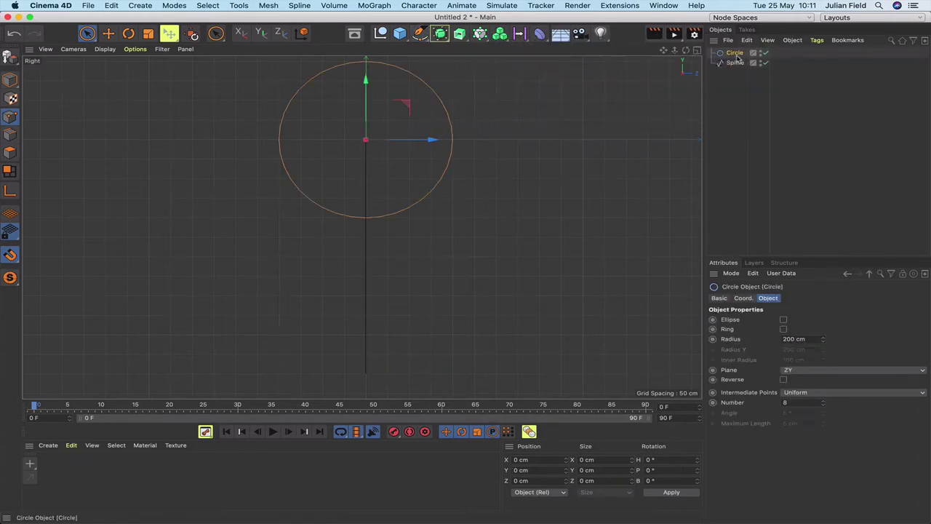
click(735, 53)
click(793, 371)
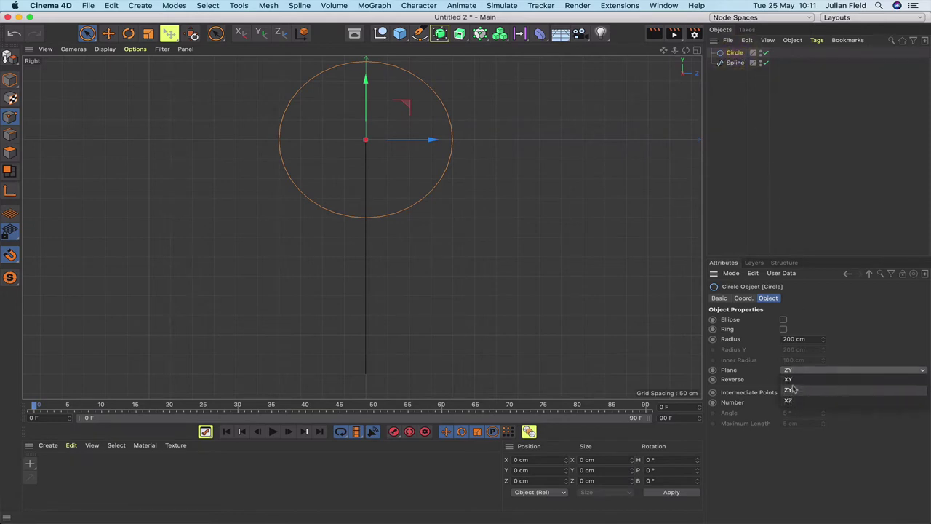
click(790, 379)
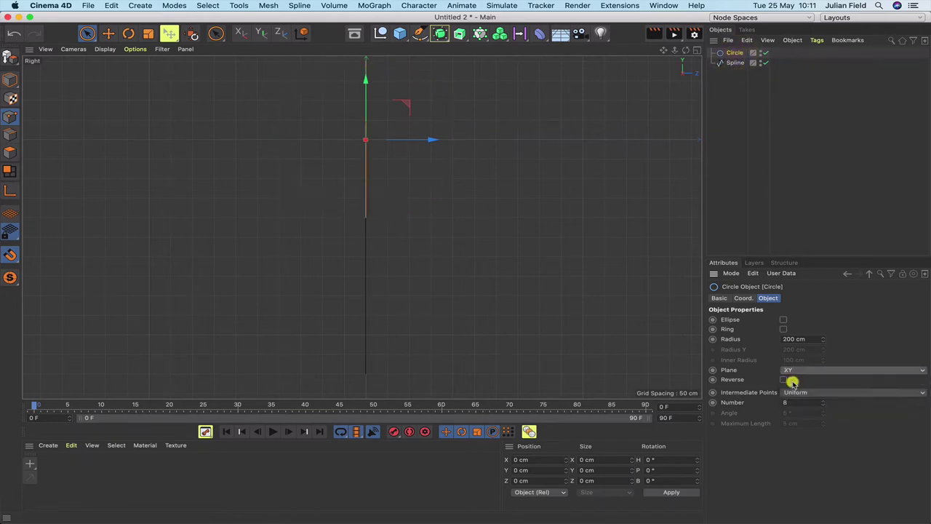
click(771, 343)
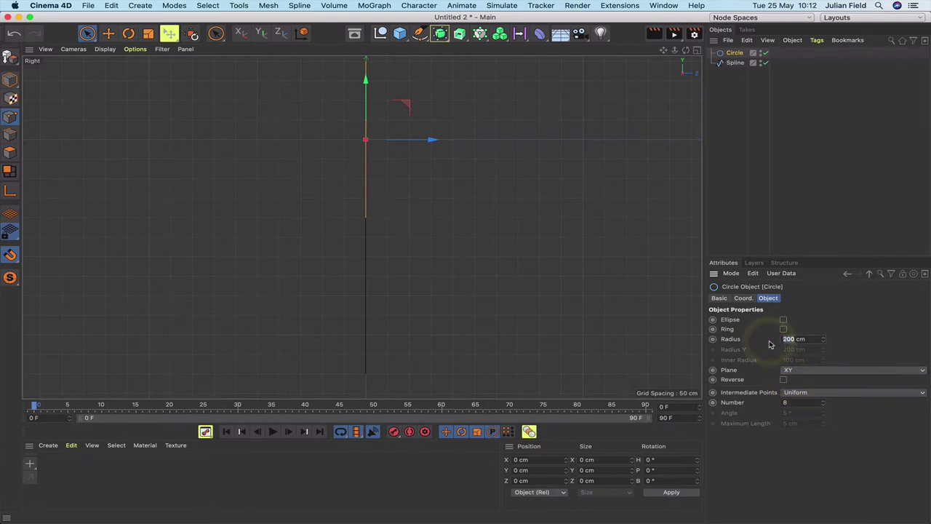
text(.0.6)
key(Return)
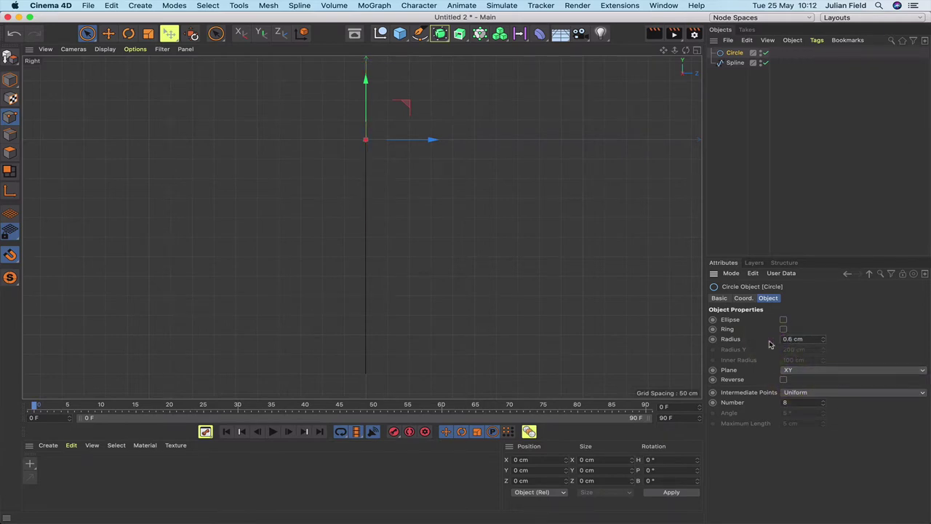
- Create a Sweep from the circle profile and the vertical spline, and check the resulting rod in the Perspective view
click(460, 40)
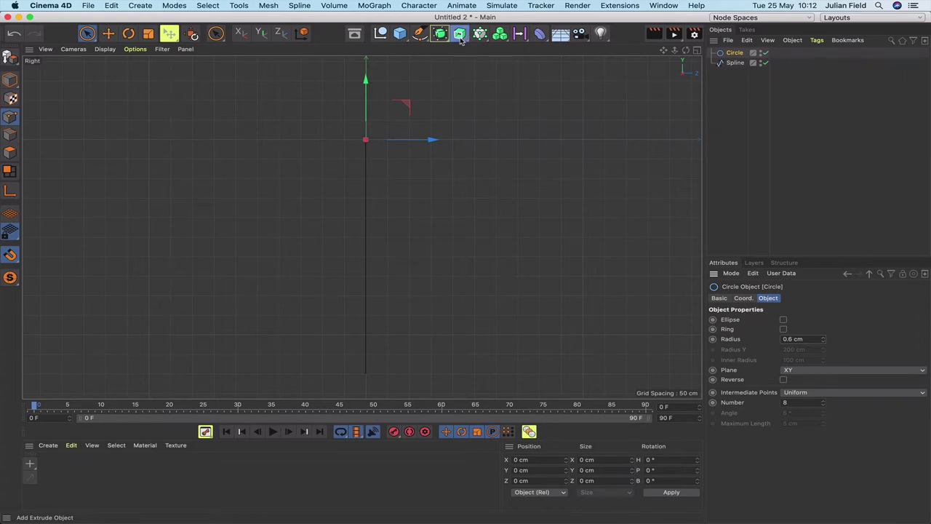
alt+click(492, 101)
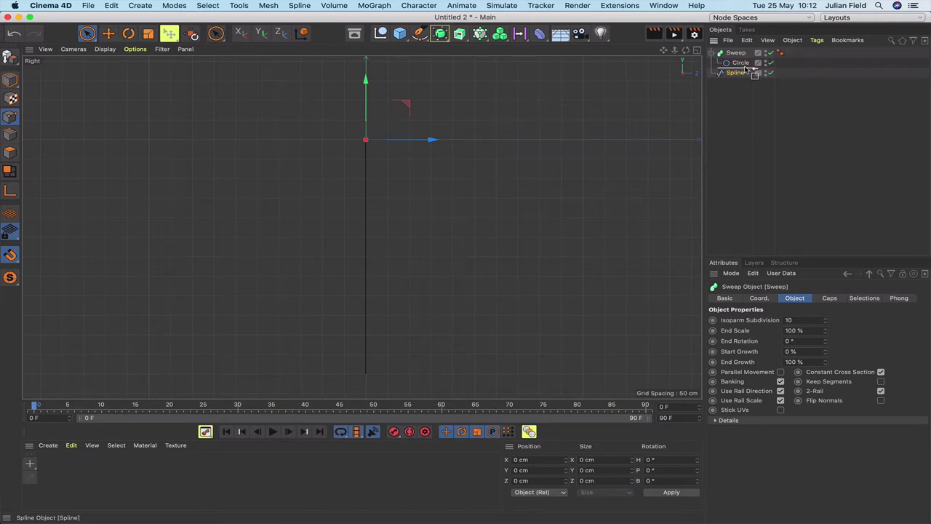
click(739, 73)
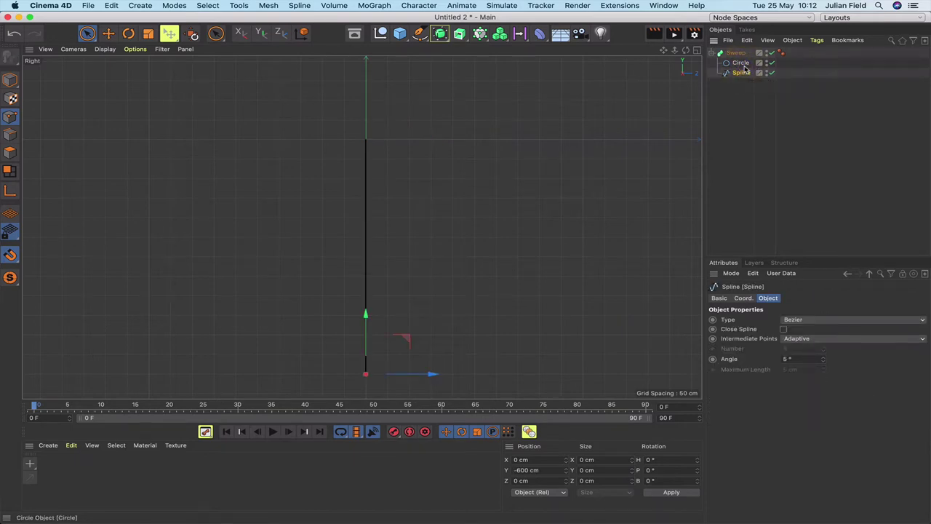
key(F1)
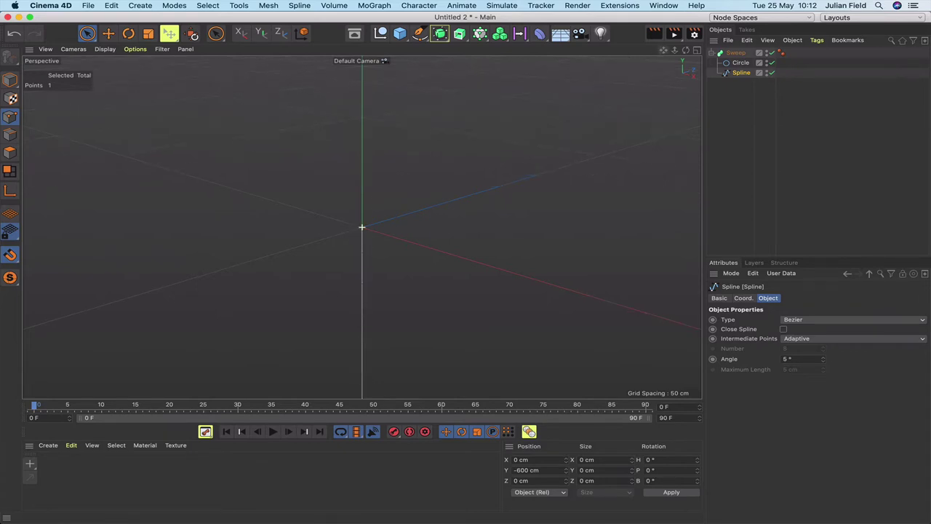
scroll(362, 227, up, 10)
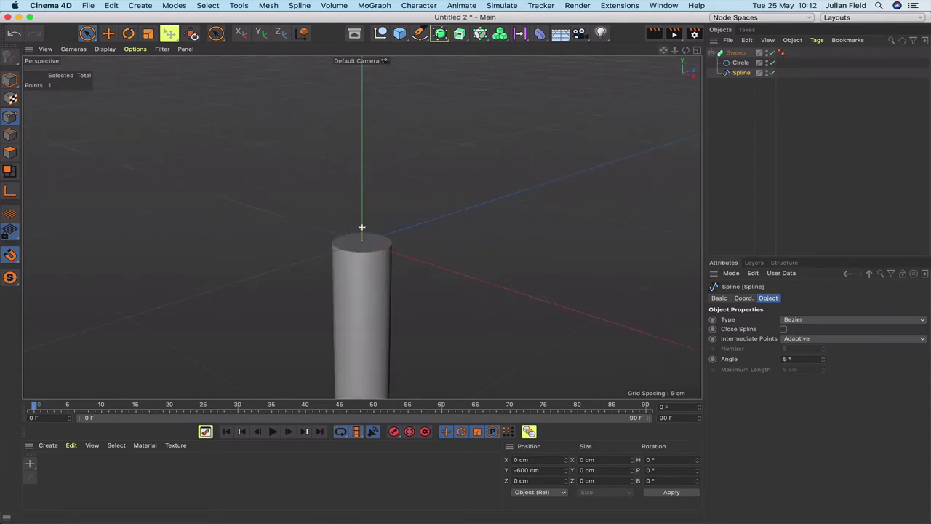
scroll(362, 227, down, 10)
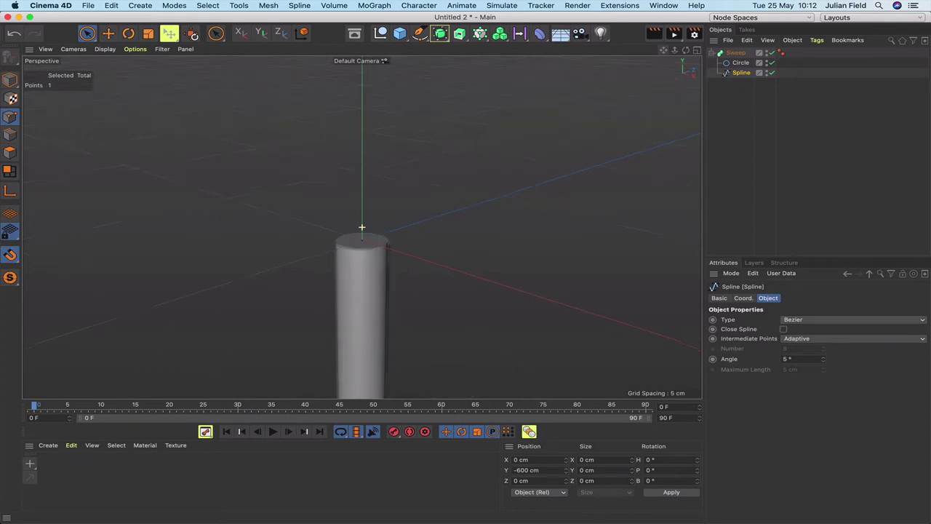
scroll(362, 227, down, 3)
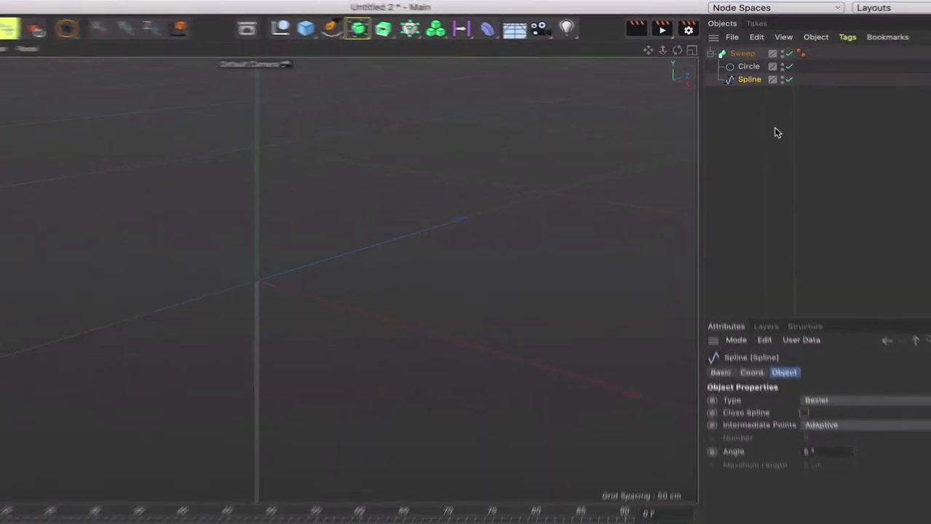
- Group the Sweep object under a new null
click(754, 56)
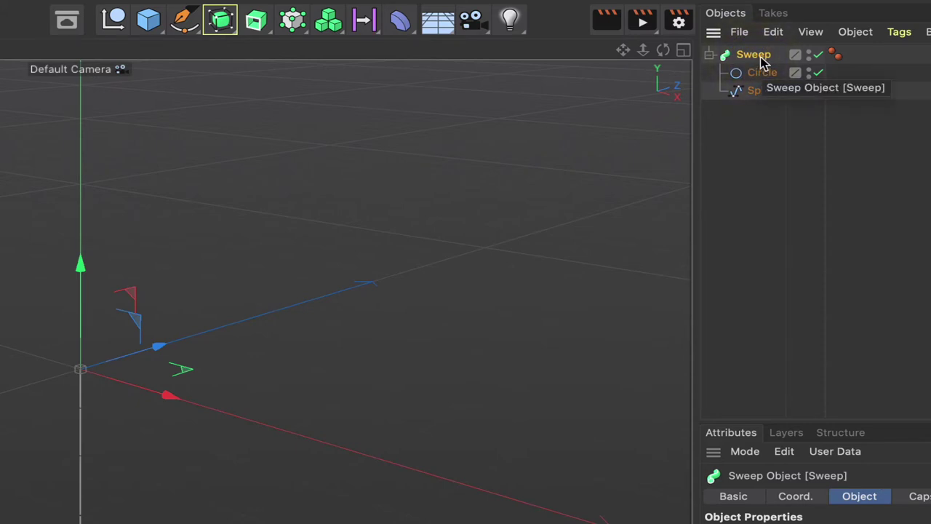
key(alt+g)
double_click(746, 55)
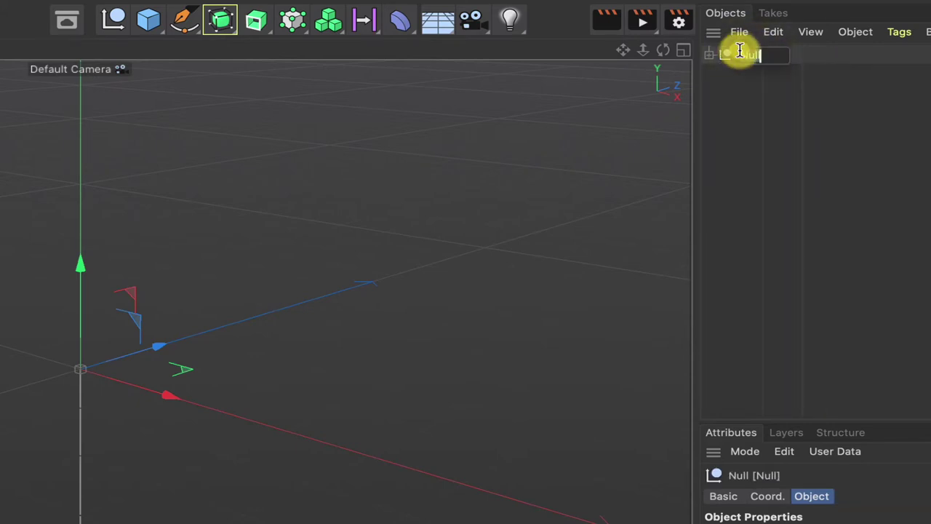
text(Cab)
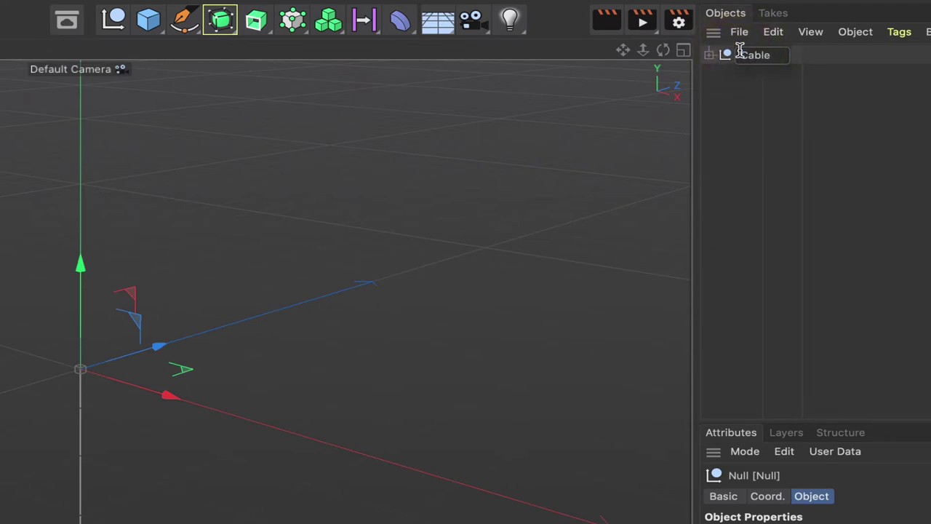
text(le)
key(Return)
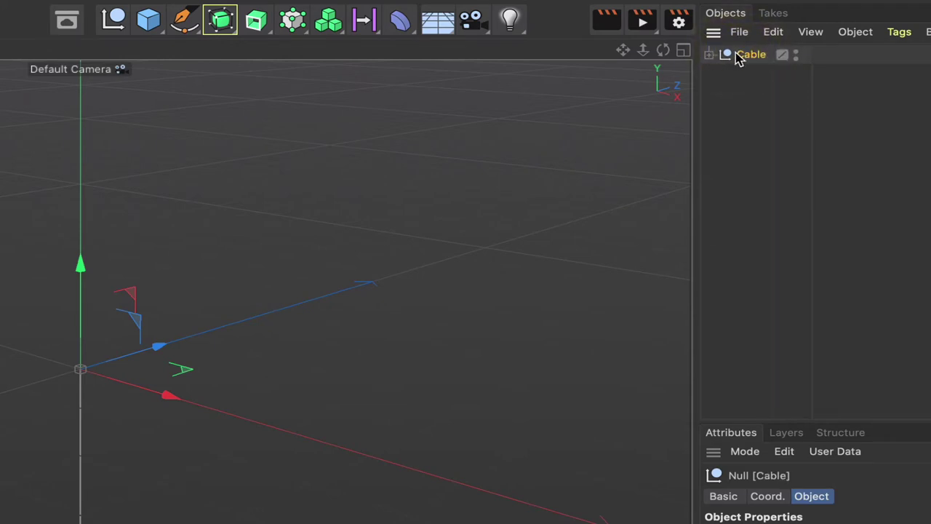
key(ctrl+z)
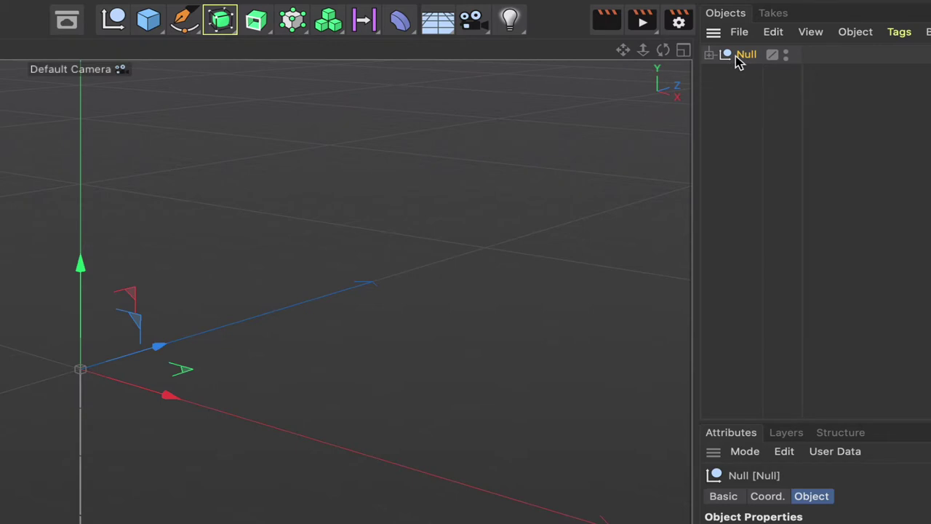
double_click(737, 59)
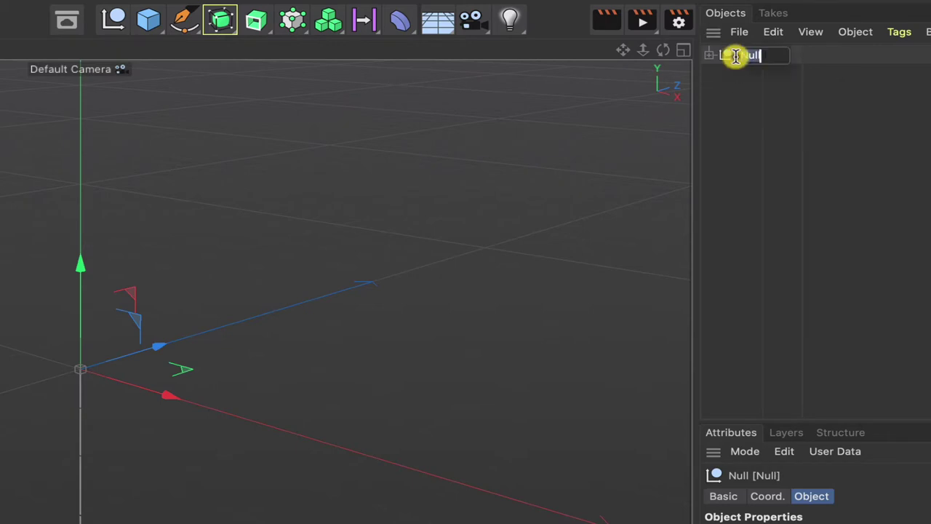
text(Cable)
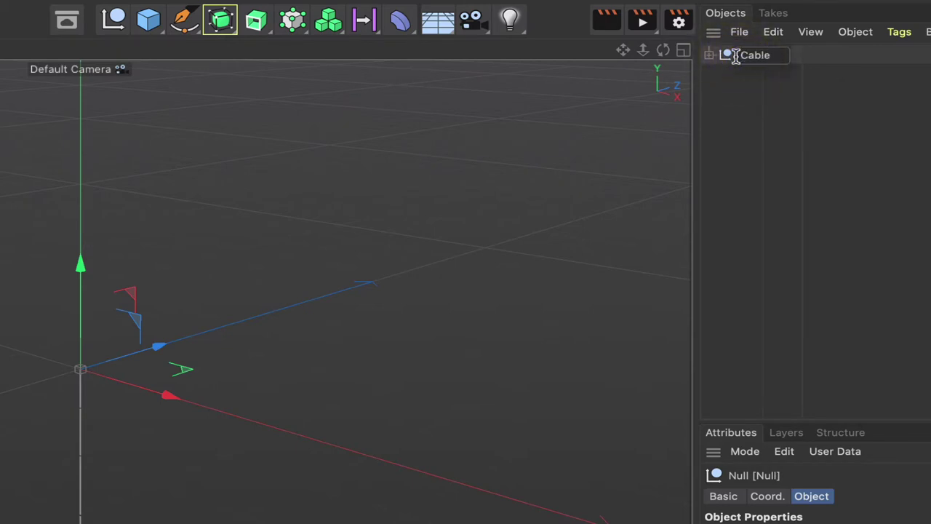
text(Angle)
key(Return)
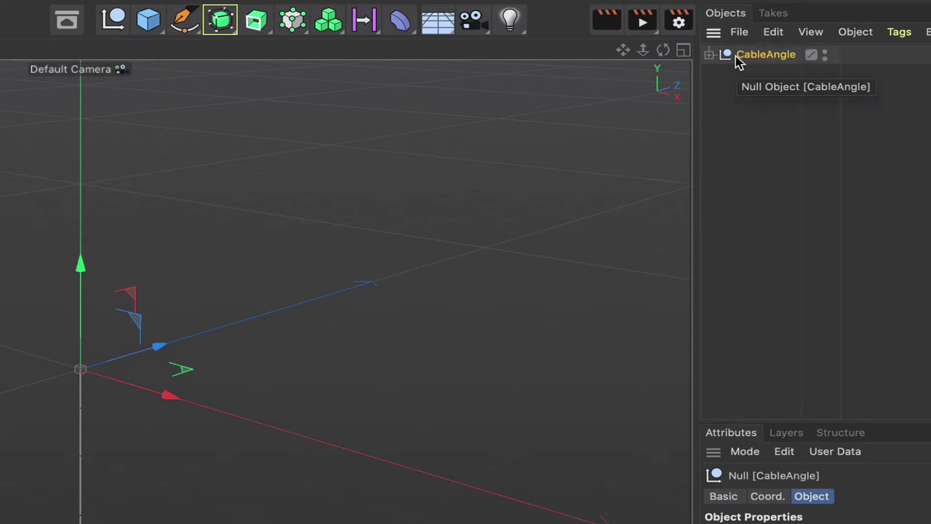
key(ctrl+z)
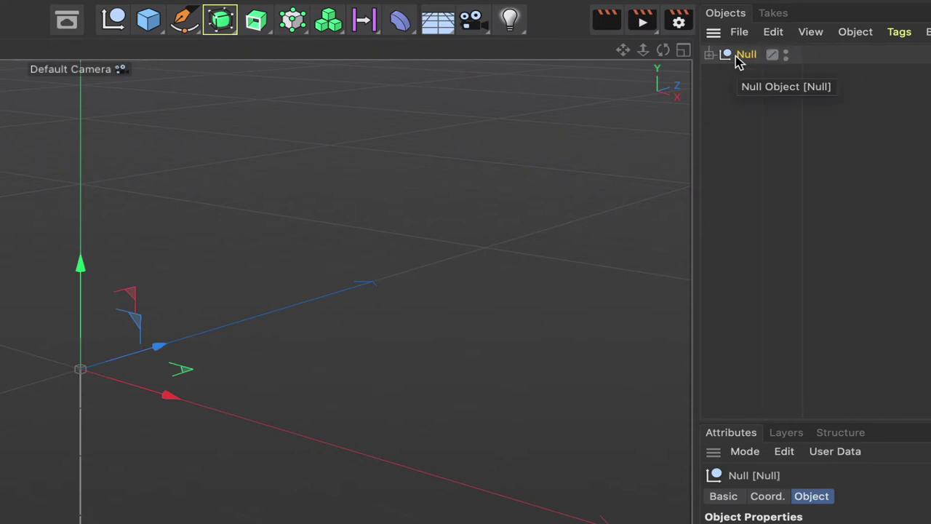
- Rename the top-level null as CablePosition
click(736, 60)
double_click(736, 57)
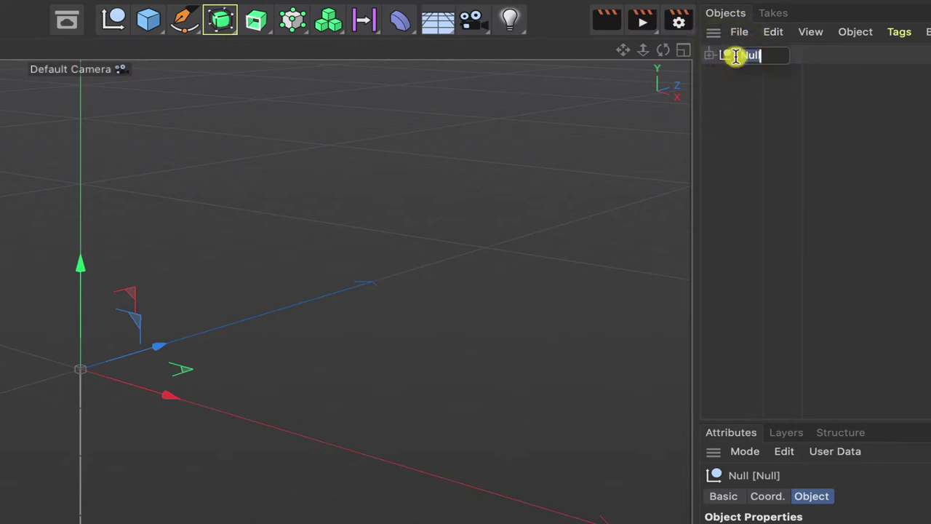
text(Cable)
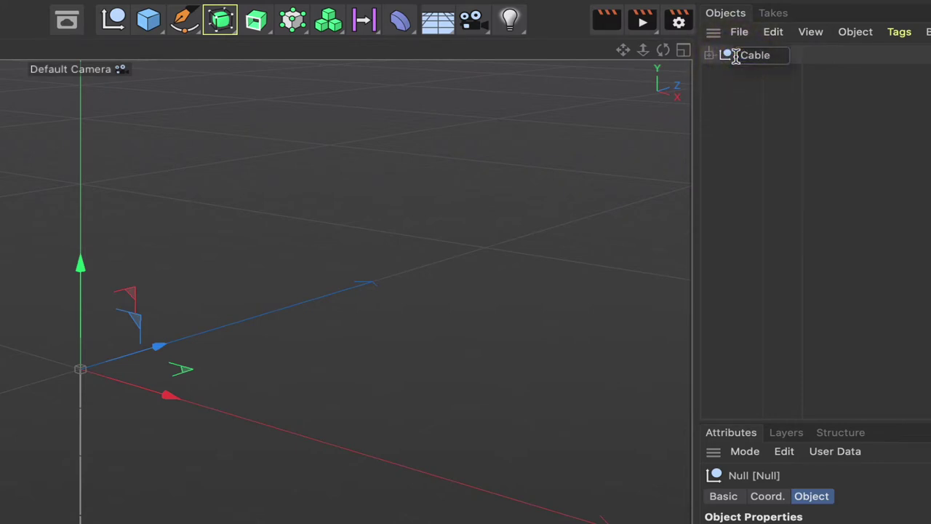
text(Position)
key(Return)
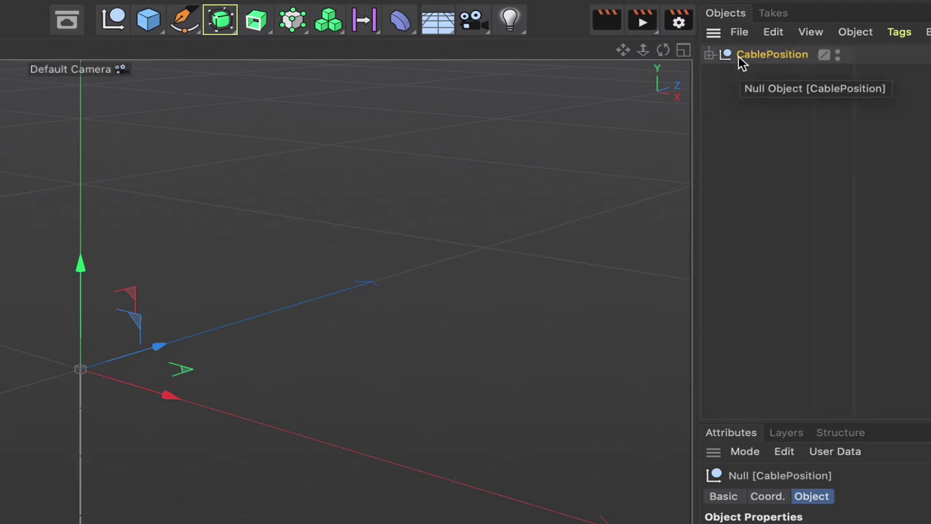
- Group CablePosition under a new null and name that null Winch
key(ctrl+z)
double_click(739, 56)
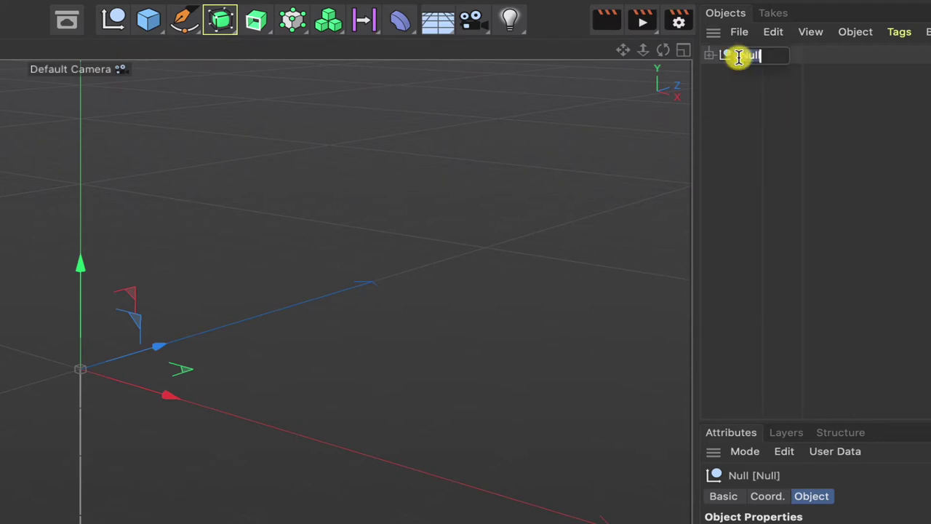
text(Winch)
key(Return)
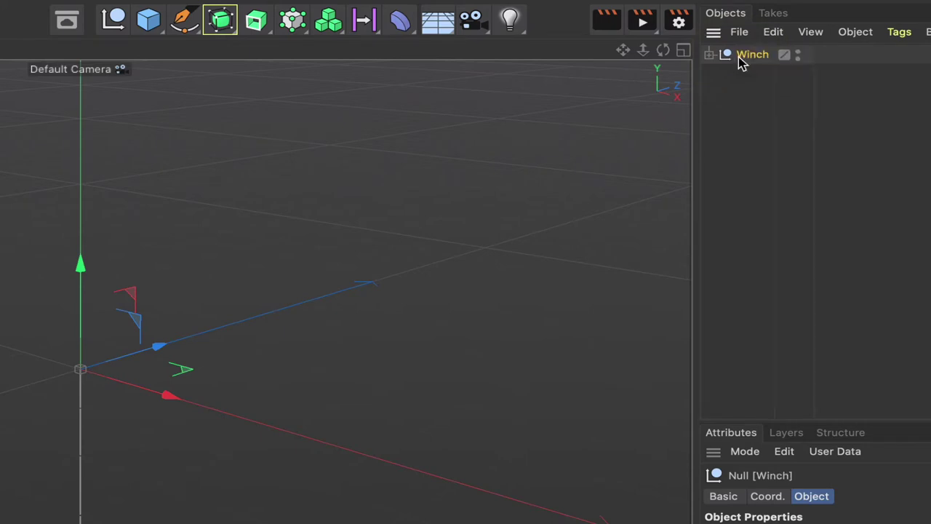
- Expand the Winch hierarchy through CablePosition, CableAngle and Cable down to the Sweep's child objects
click(710, 54)
click(720, 72)
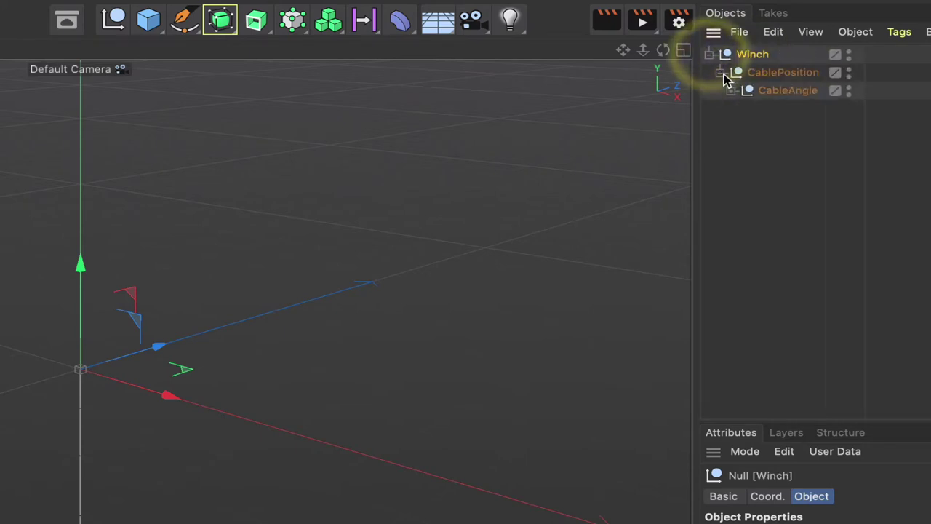
click(731, 90)
click(742, 109)
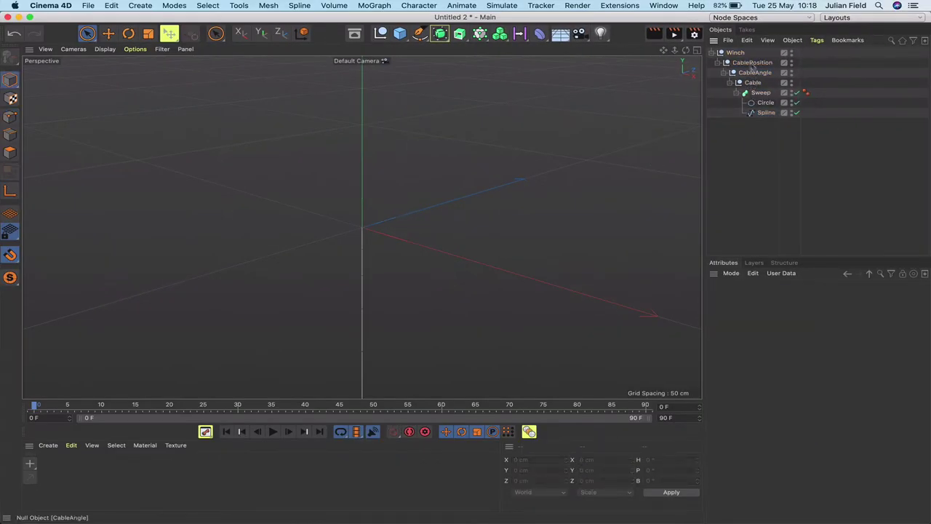
- Examine the axis positions of the Winch, CablePosition, CableAngle and Cable nulls, the Sweep and the Spline by selecting each in turn
click(735, 57)
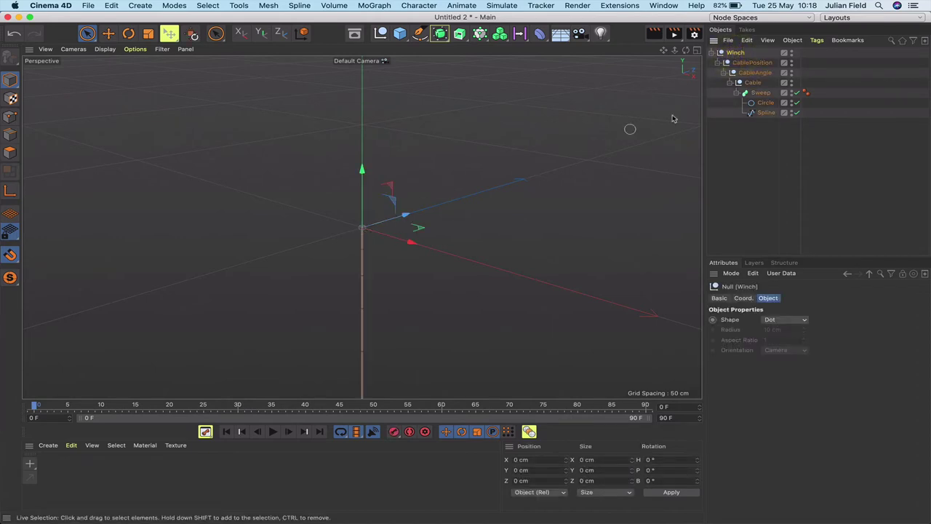
click(739, 62)
click(743, 72)
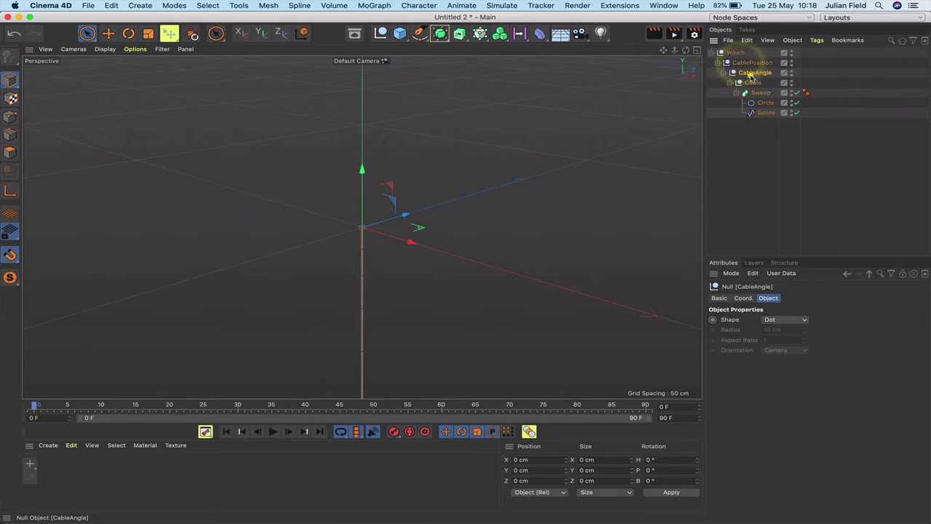
click(753, 82)
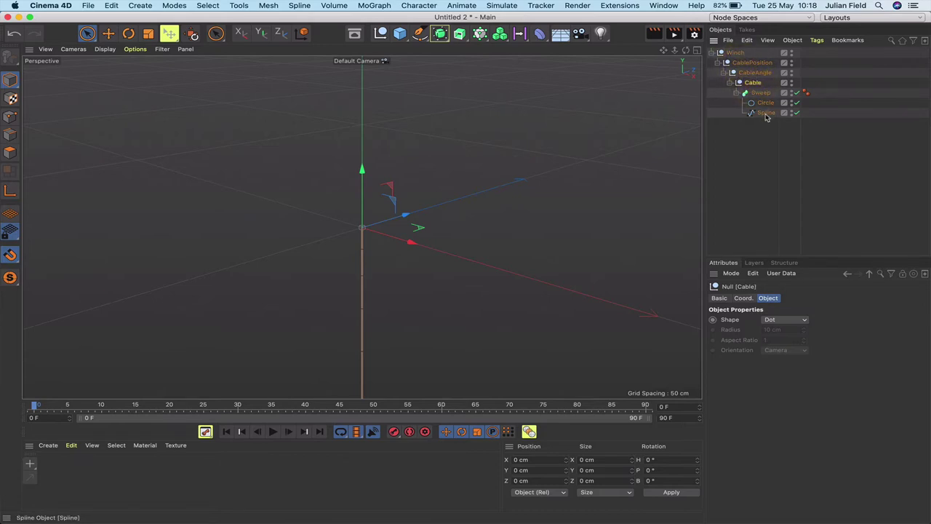
click(765, 115)
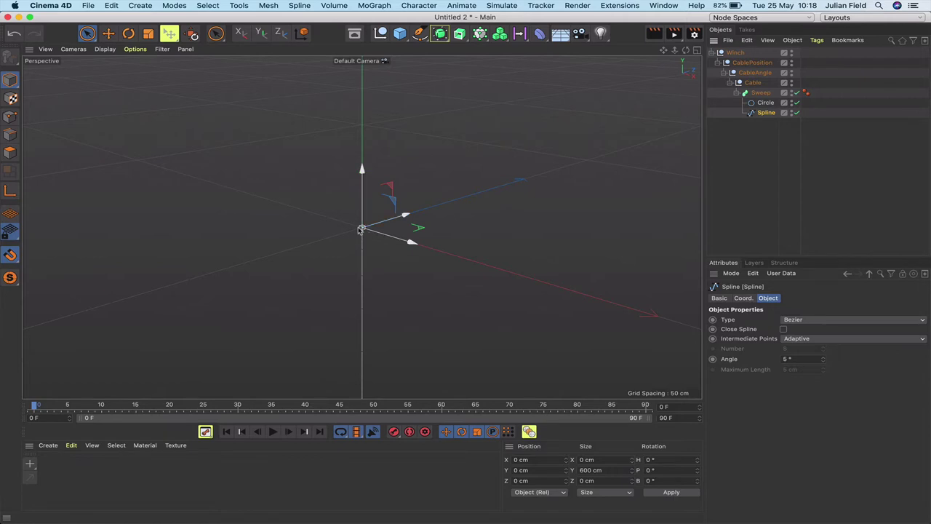
click(761, 93)
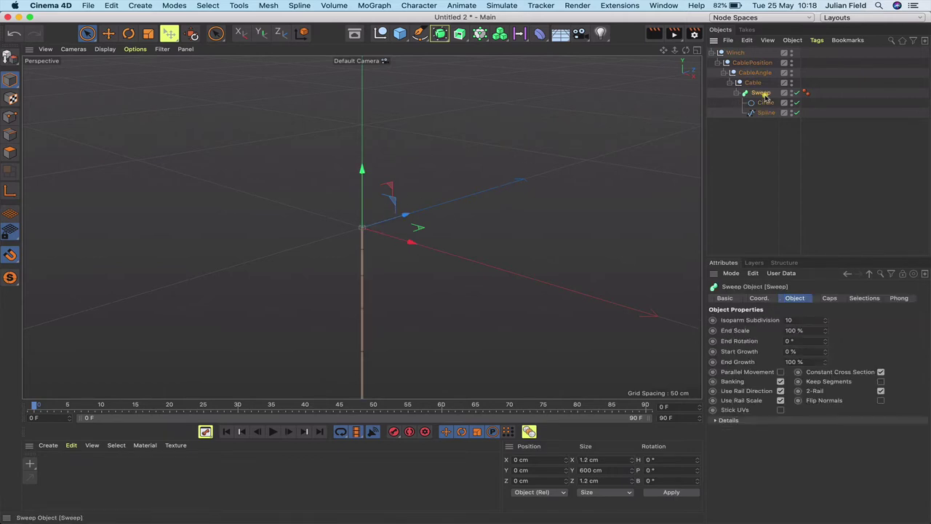
click(753, 83)
click(746, 74)
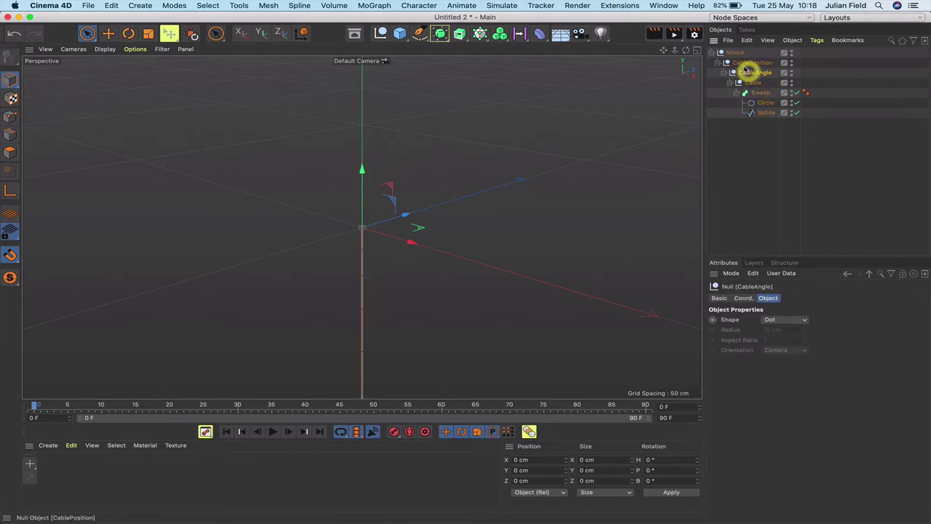
click(741, 64)
click(734, 53)
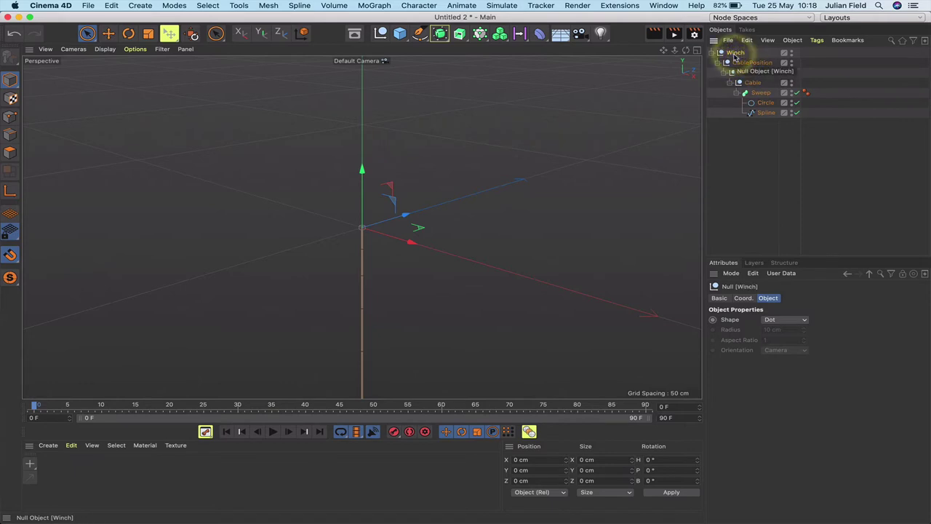
- Set the cable Spline's intermediate points to Uniform with a number of 300
click(764, 113)
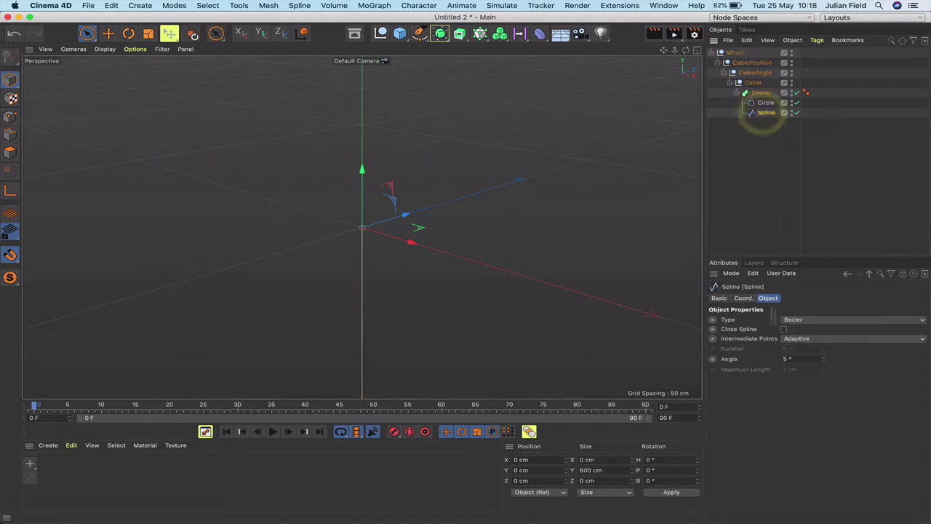
click(794, 341)
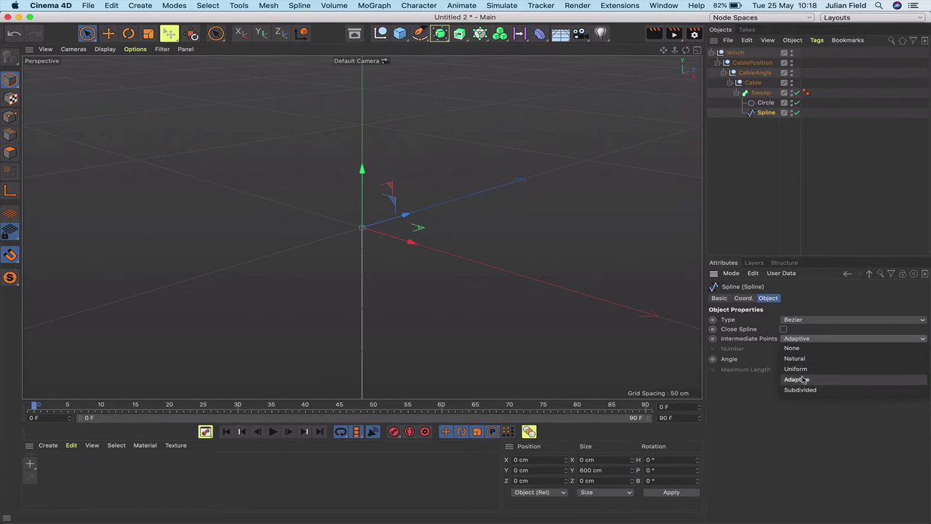
click(796, 369)
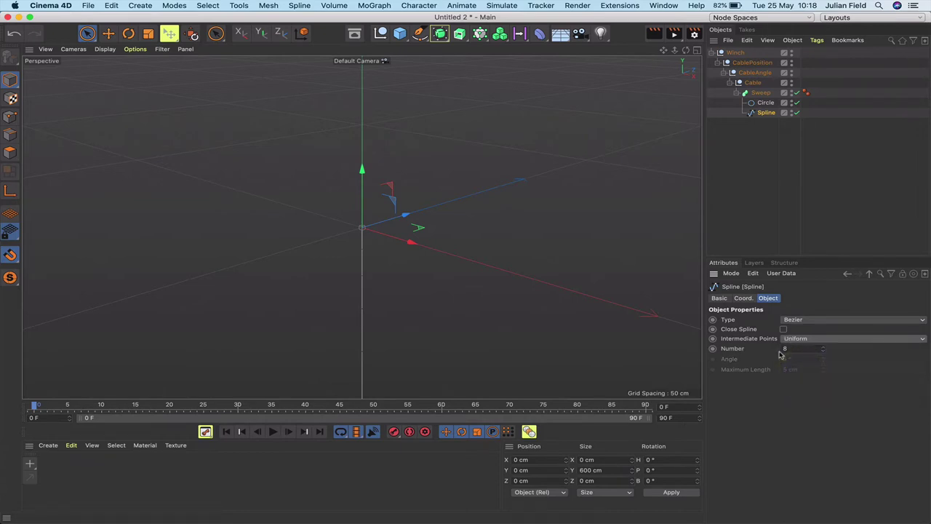
drag(801, 348, 763, 350)
text(300)
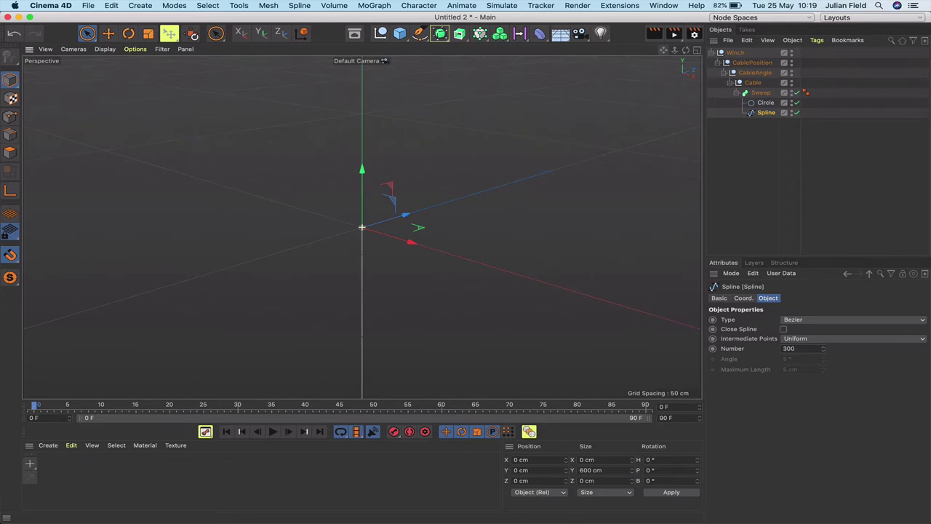
- Display the Perspective view in Gouraud Shading (Lines) and inspect the subdivisions along the cable
scroll(361, 228, up, 10)
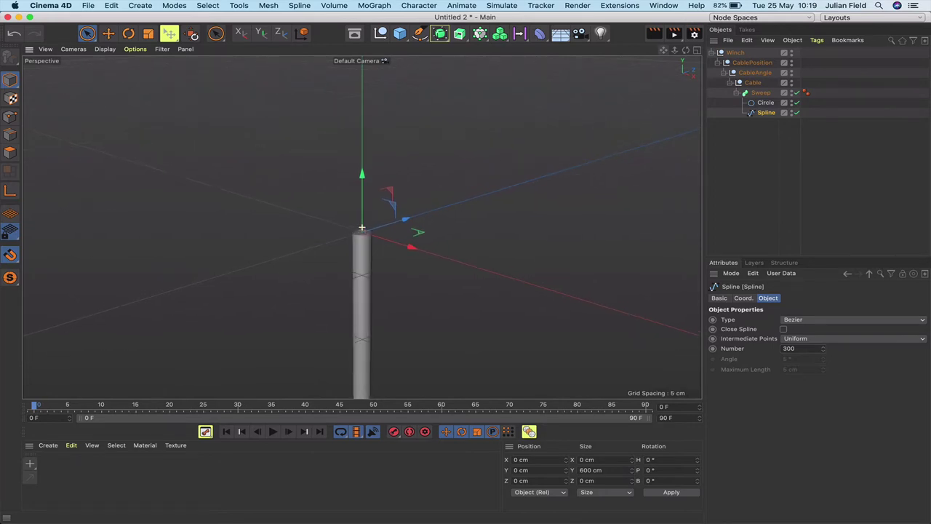
scroll(362, 228, up, 2)
click(105, 49)
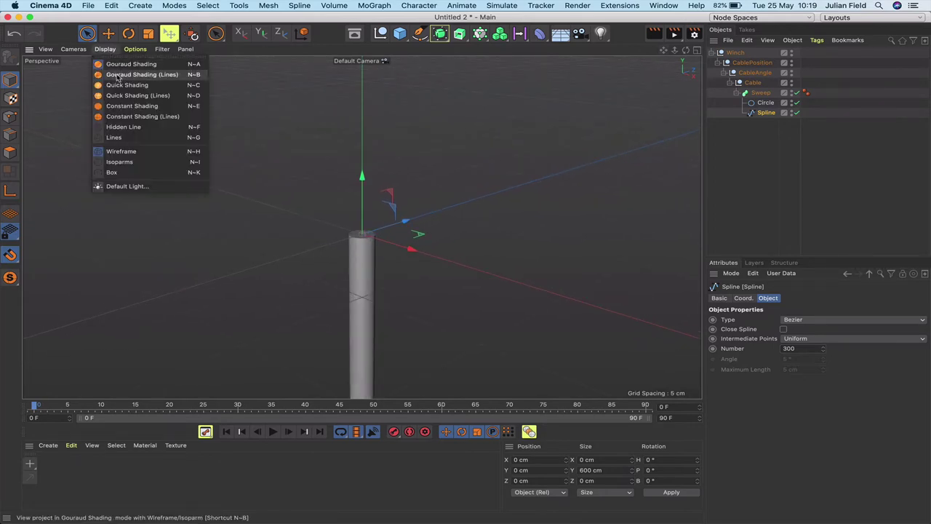
click(117, 76)
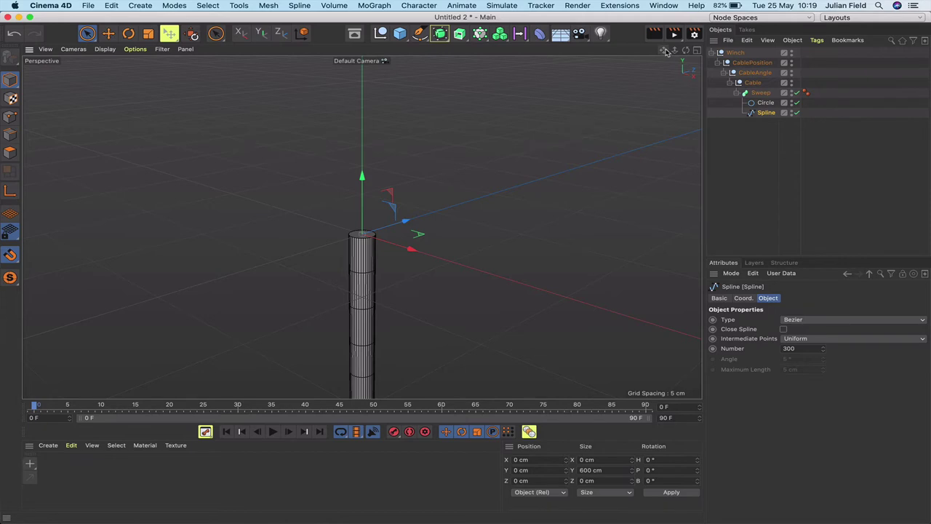
drag(675, 50, 617, 50)
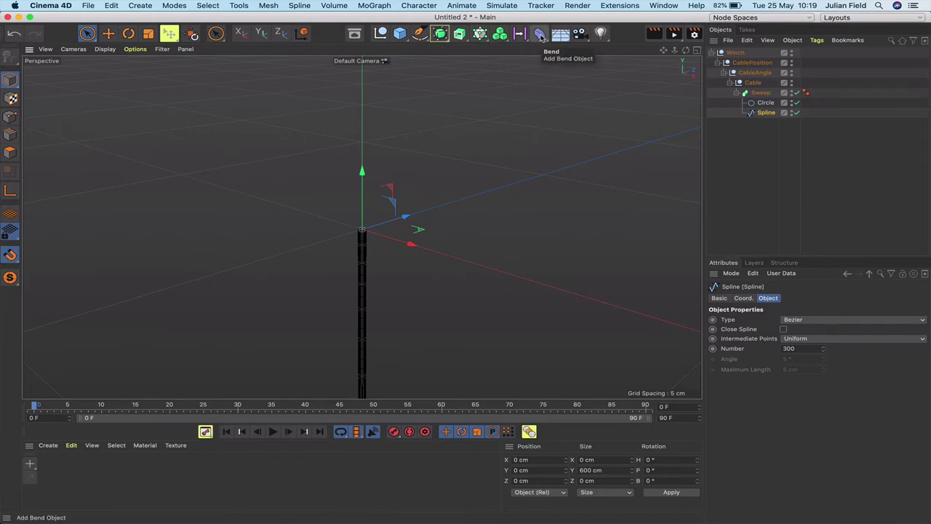
- Add a Bend deformer and switch the viewport's line display to Isoparms
click(540, 34)
click(102, 51)
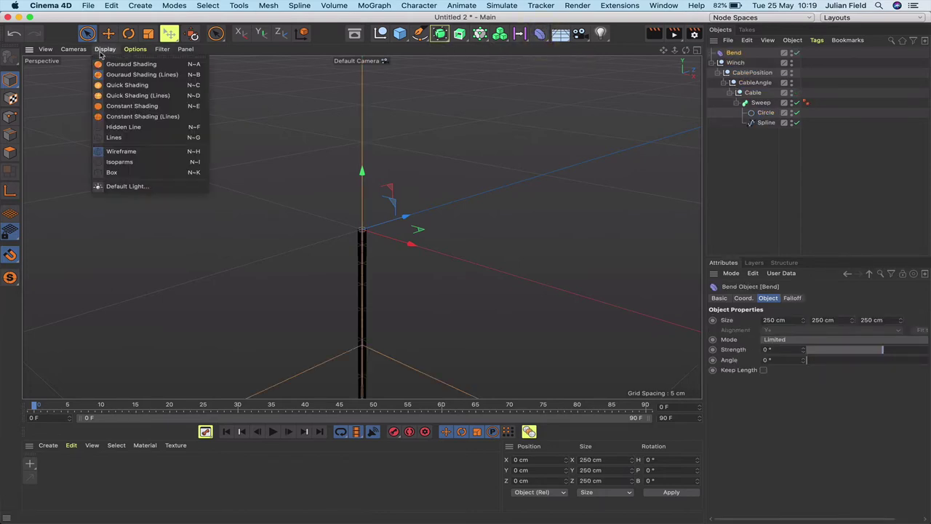
click(118, 162)
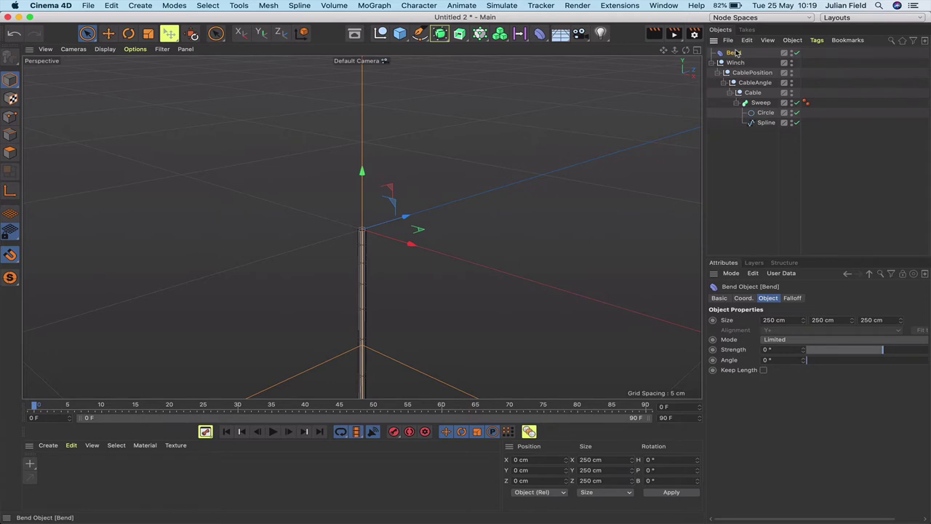
- Place the Bend deformer inside the Sweep below the Spline and fit it to its parent
drag(736, 54, 774, 125)
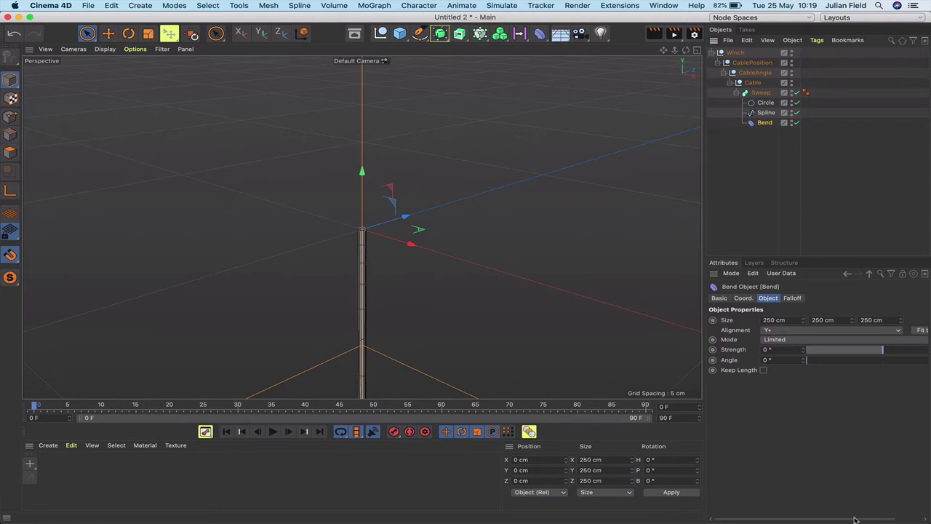
scroll(855, 519, right, 2)
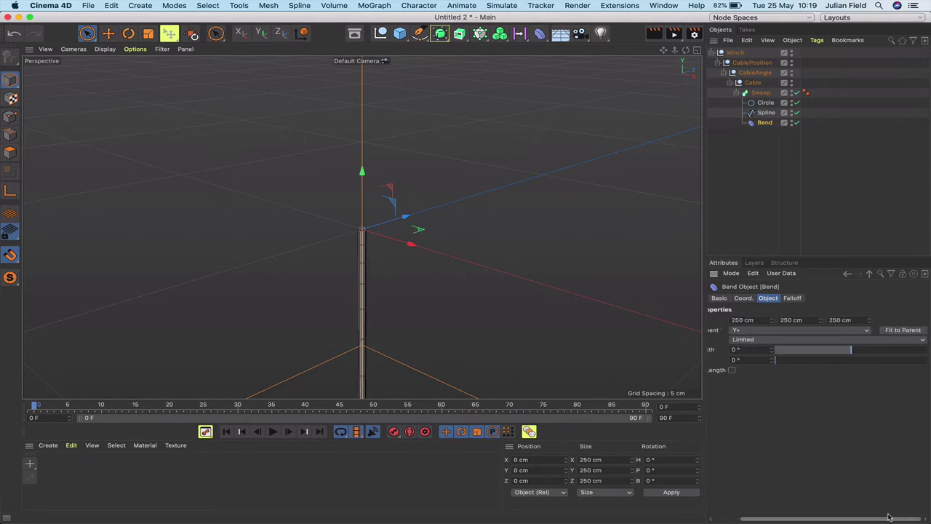
click(909, 330)
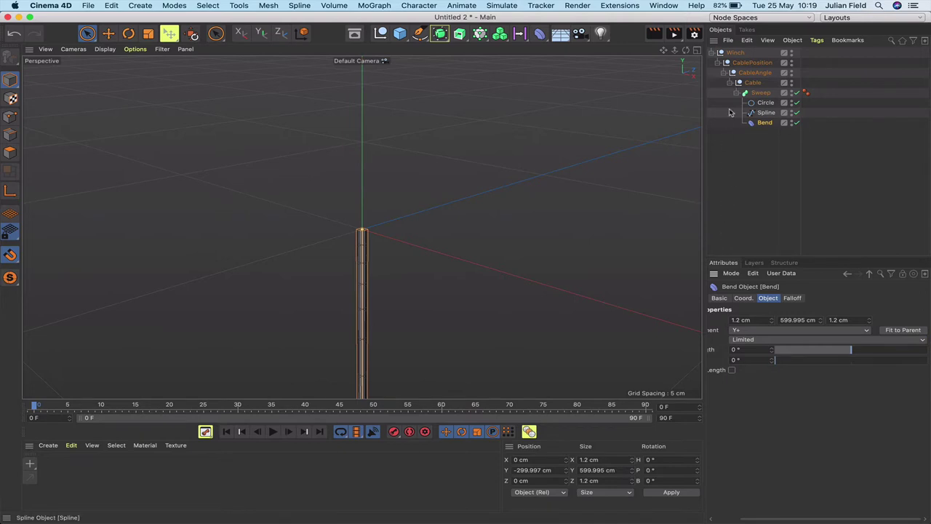
key(o)
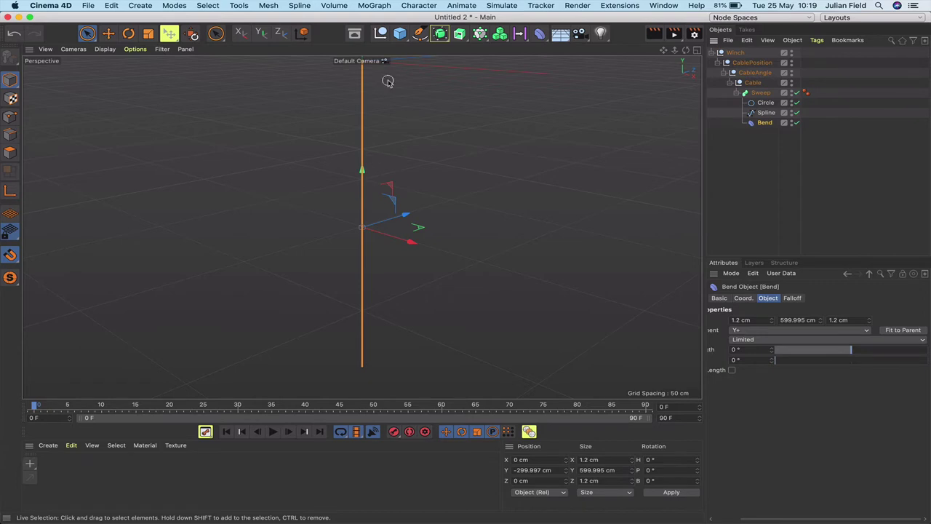
drag(664, 51, 664, 62)
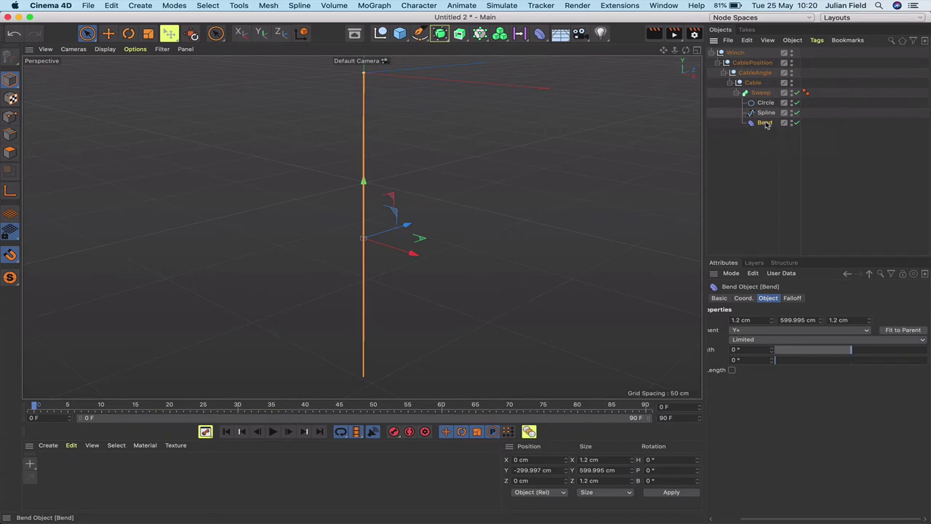
- Move the Bend deformer directly under CableAngle, above the Cable null, and set its Y position to 300 cm
drag(765, 125, 754, 85)
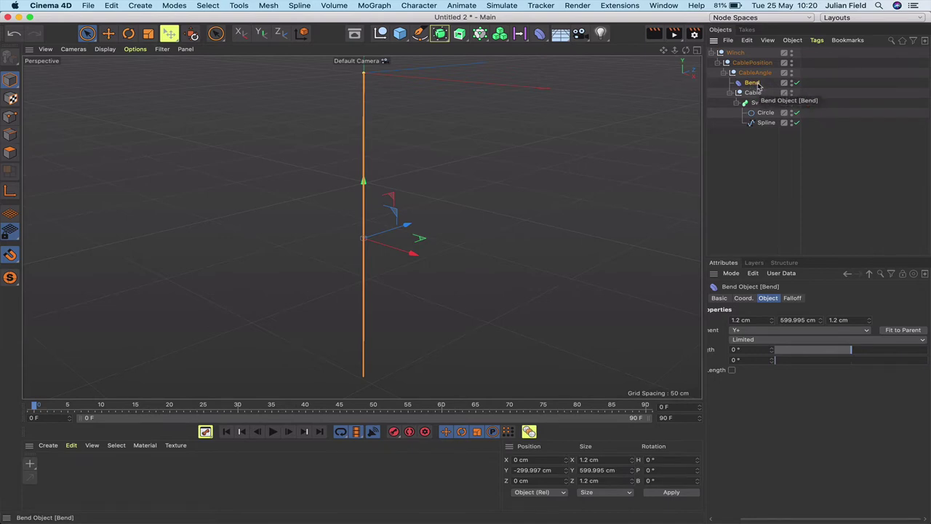
click(754, 84)
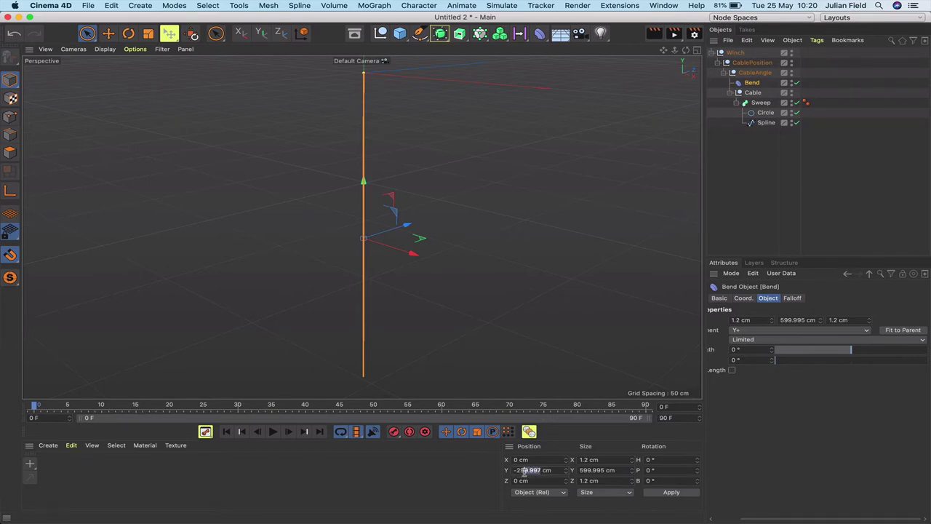
text(-80)
key(Return)
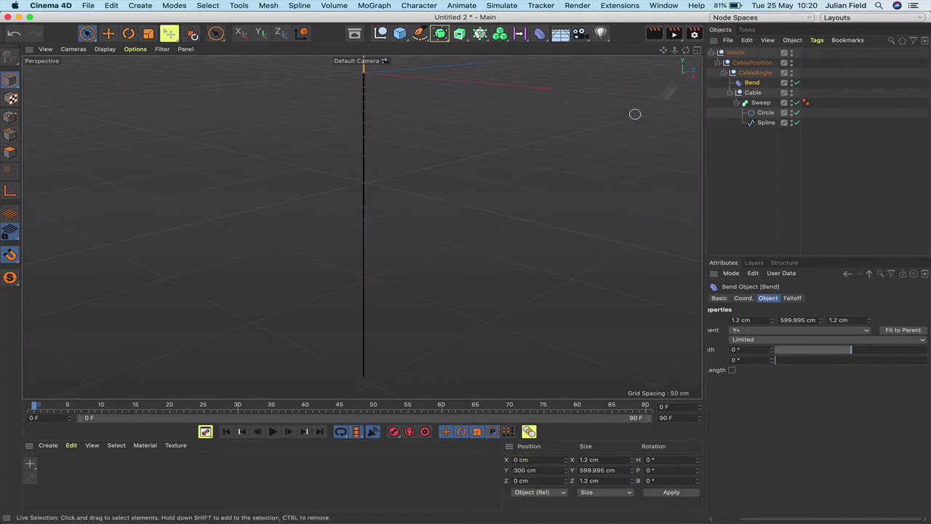
drag(663, 54, 667, 171)
scroll(362, 227, up, 10)
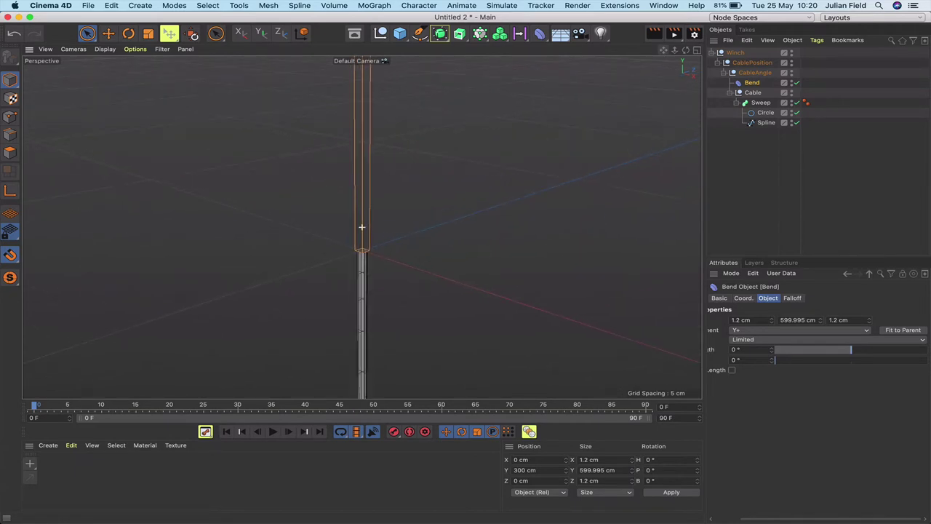
- Turn on Keep Length for the Bend deformer and set its strength to 7000° and its angle to 180°
click(750, 82)
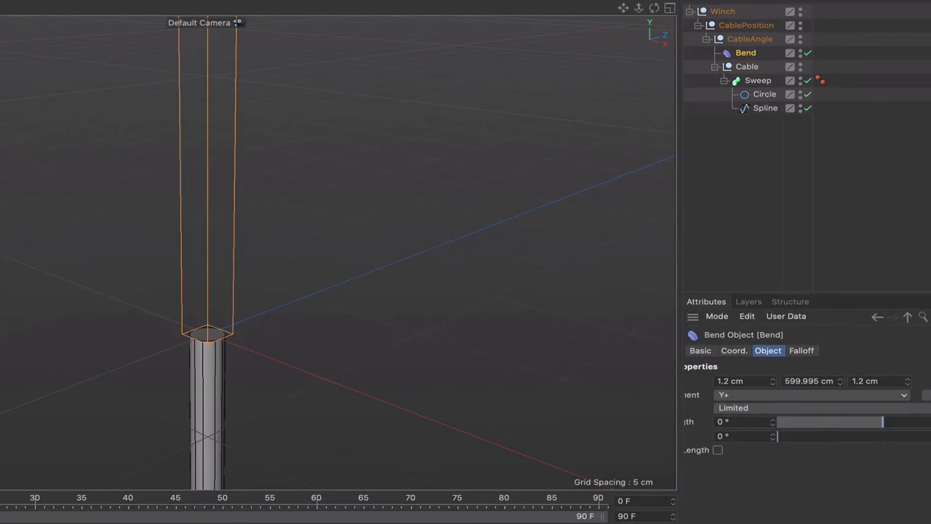
scroll(779, 469, left, 3)
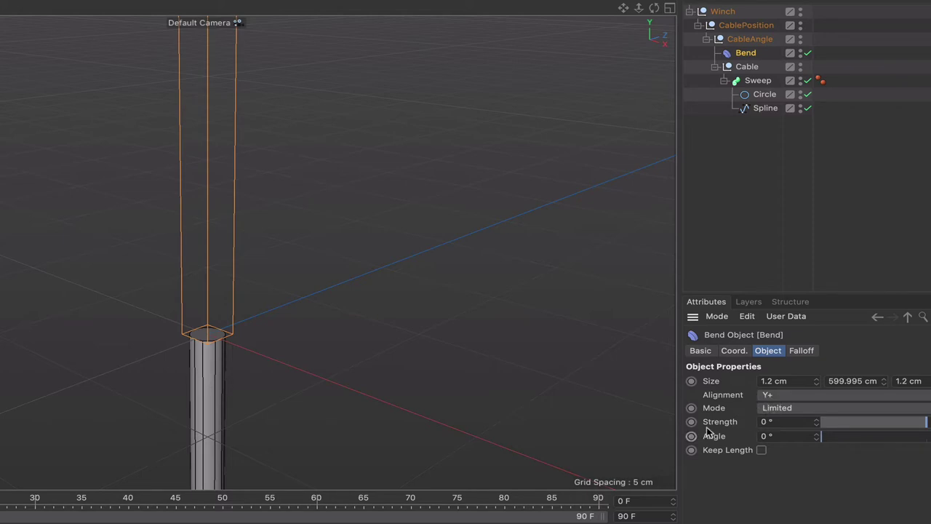
click(761, 450)
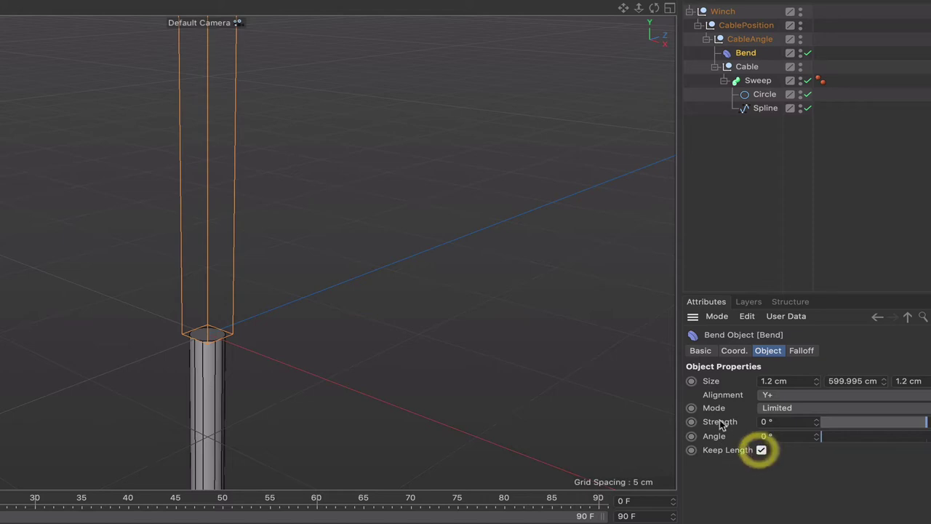
click(777, 424)
text(70)
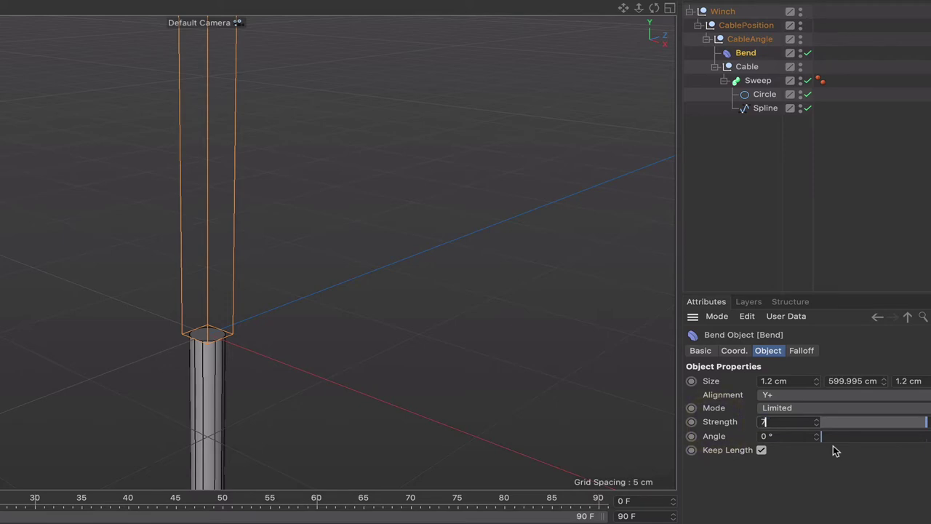
text(00)
key(Return)
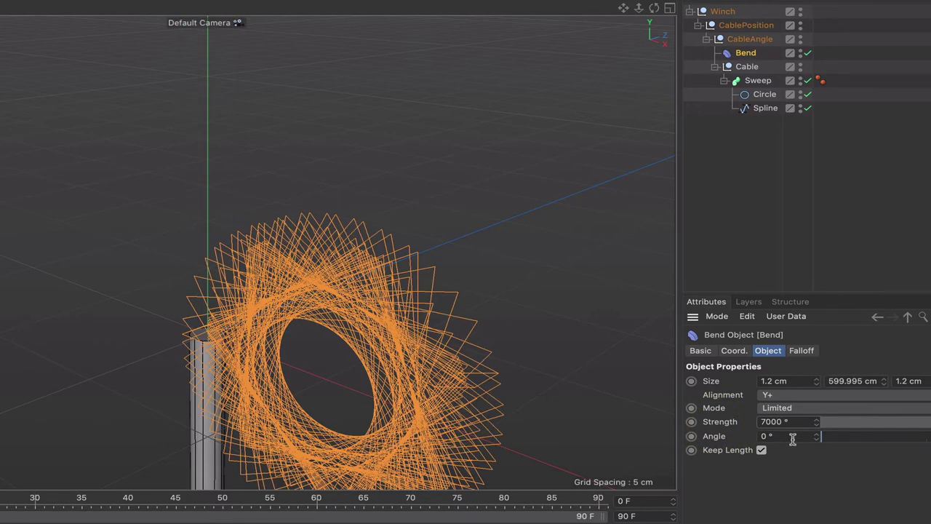
drag(793, 440, 695, 440)
text(180)
key(Return)
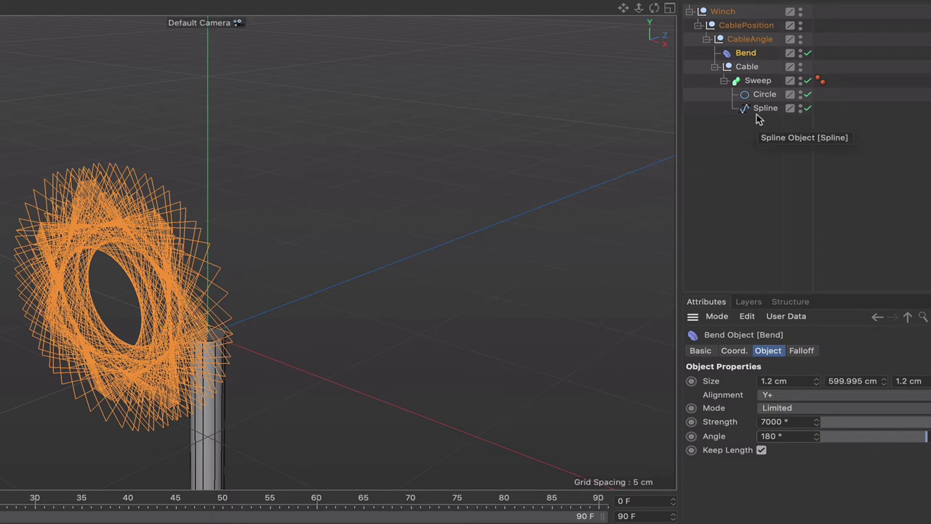
- Try raising the Cable null along Y to test how the cable winds through the Bend, and undo the move
click(747, 67)
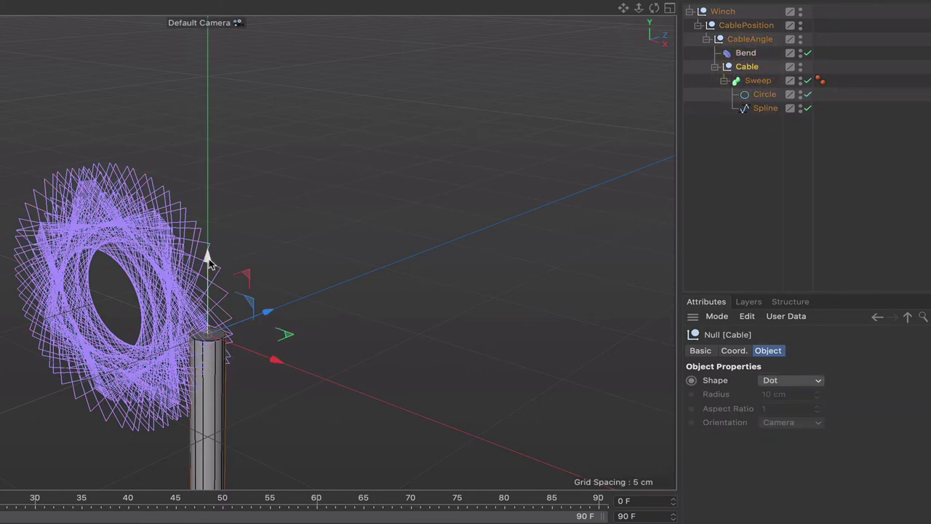
drag(208, 260, 137, 18)
drag(216, 159, 219, 35)
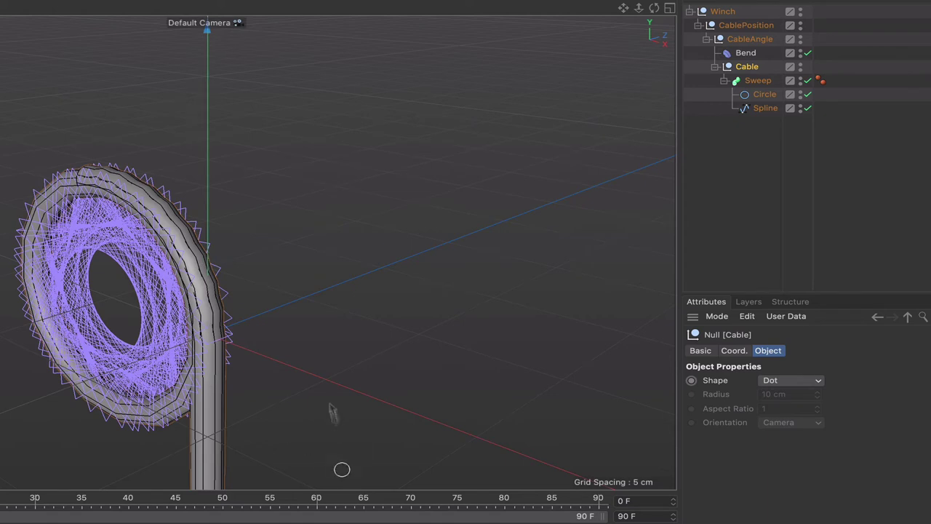
key(ctrl+z)
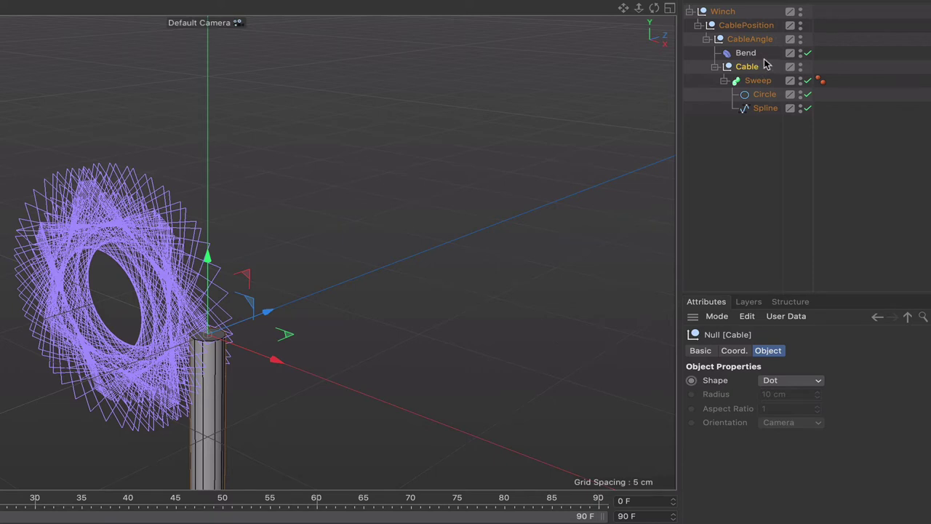
- Set the Sweep's Isoparm Subdivision to 100
click(761, 81)
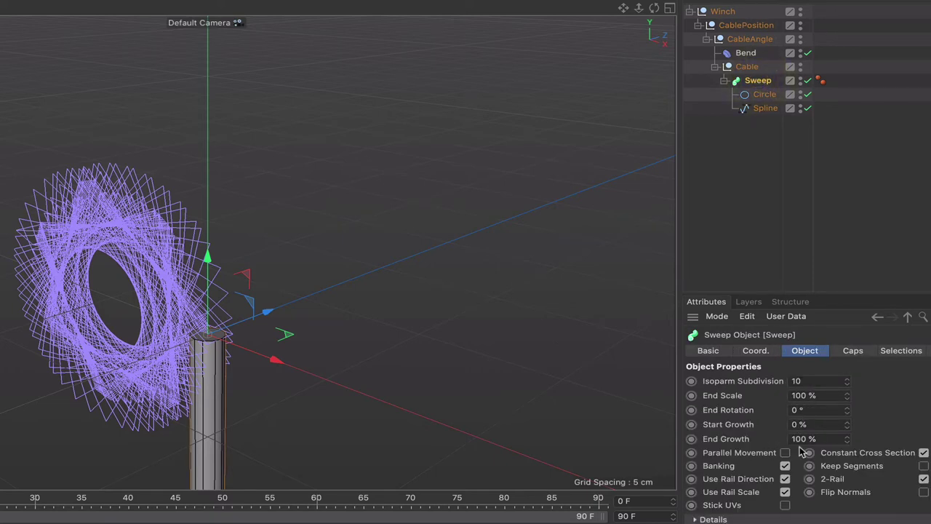
double_click(812, 381)
text(100)
key(Return)
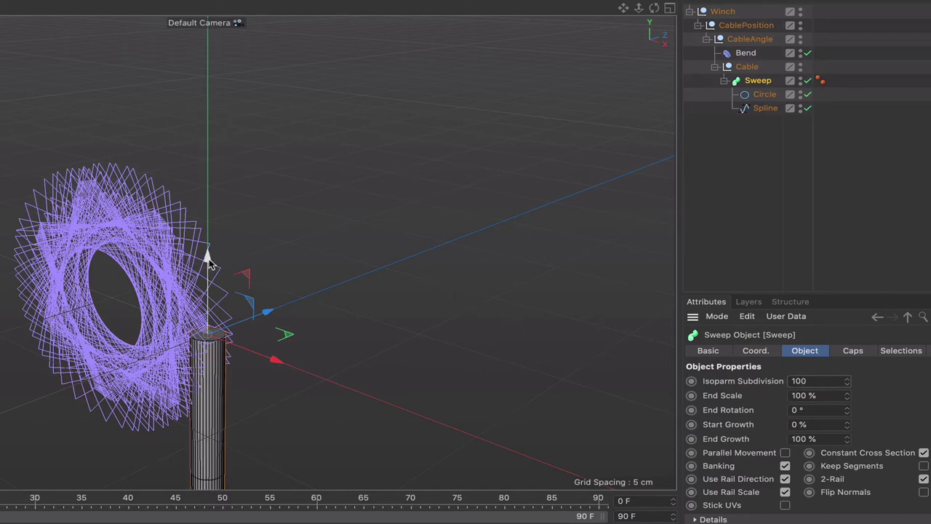
- Raise the Cable null along Y into the Bend to test the winding, and lower it back near its start position
click(748, 66)
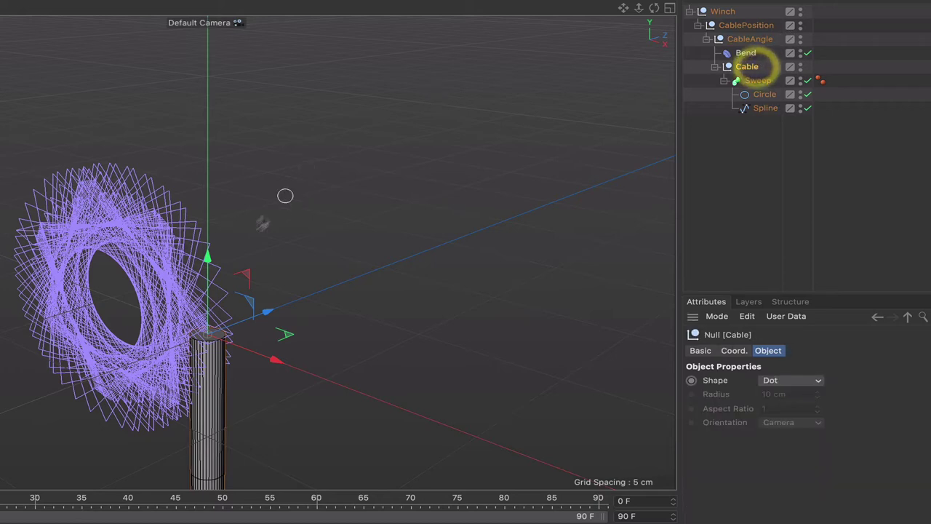
drag(206, 258, 161, 59)
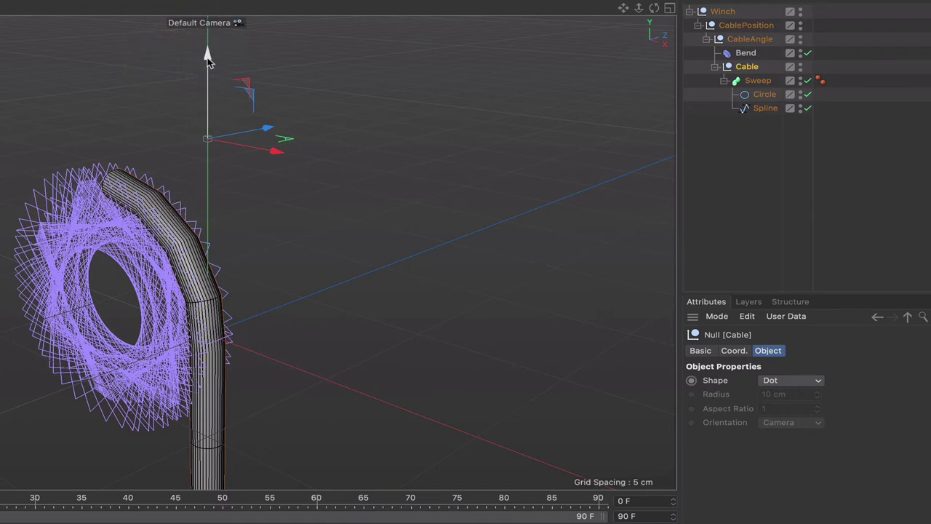
drag(208, 58, 218, 204)
drag(222, 236, 221, 252)
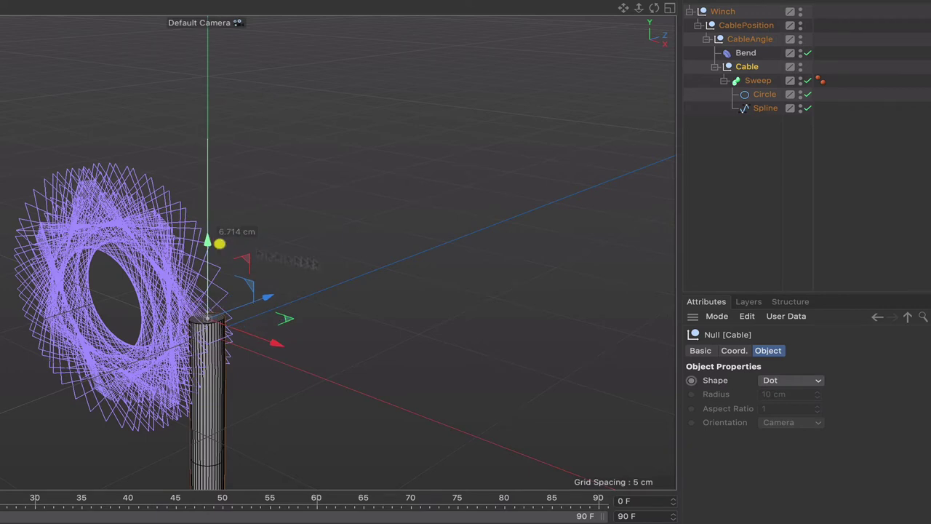
- Set the Sweep's Isoparm Subdivision back to 10
click(757, 81)
click(811, 382)
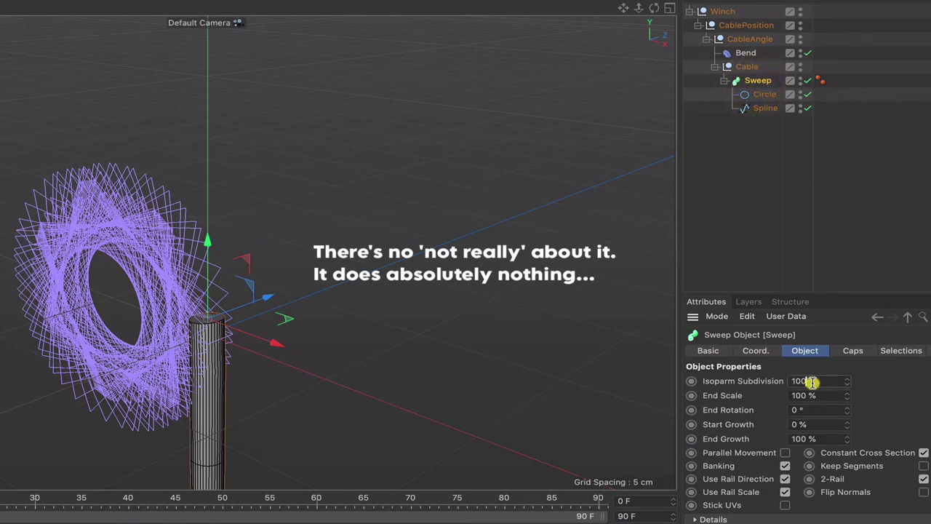
key(BackSpace)
key(Return)
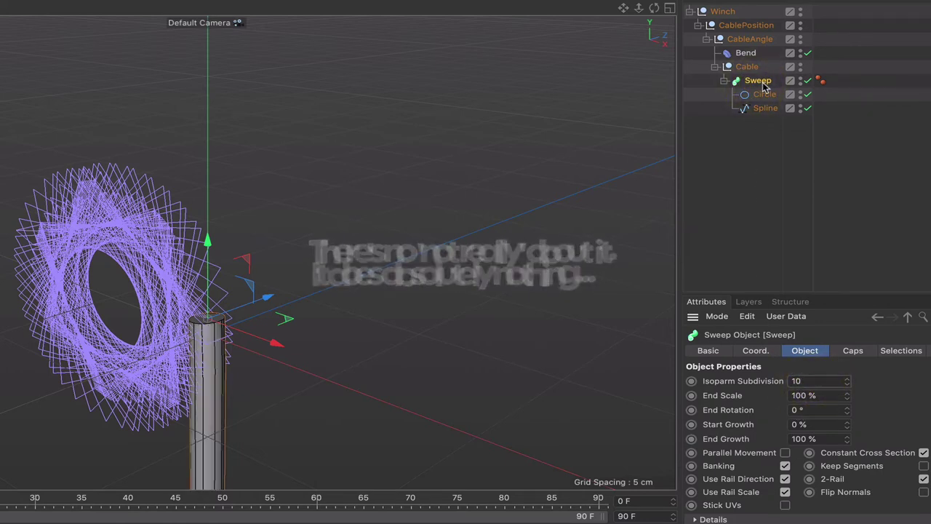
- Set the number of uniform intermediate points on the cable's Spline to 600
click(764, 109)
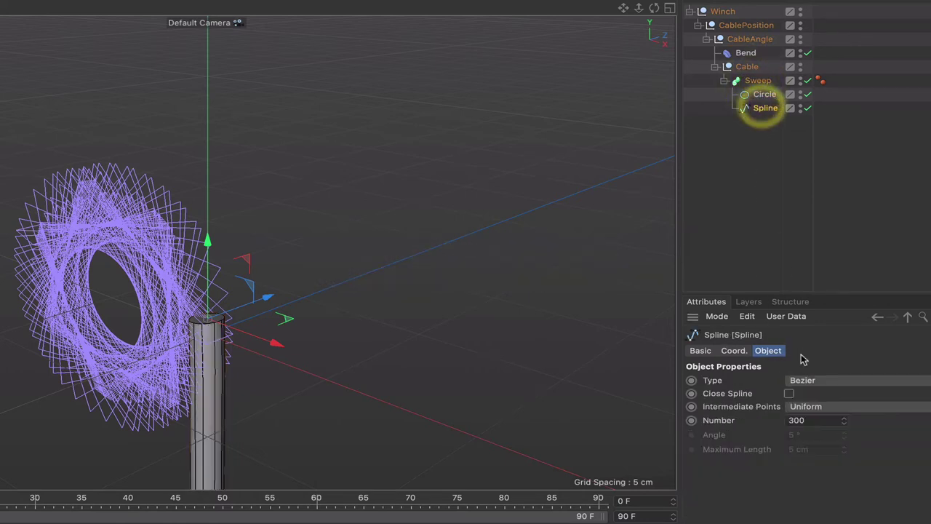
double_click(793, 421)
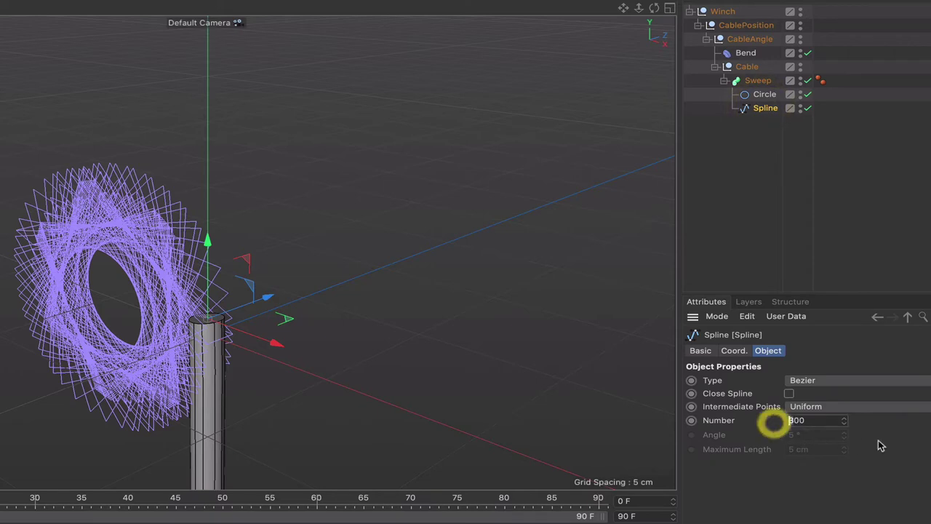
text(600)
key(Return)
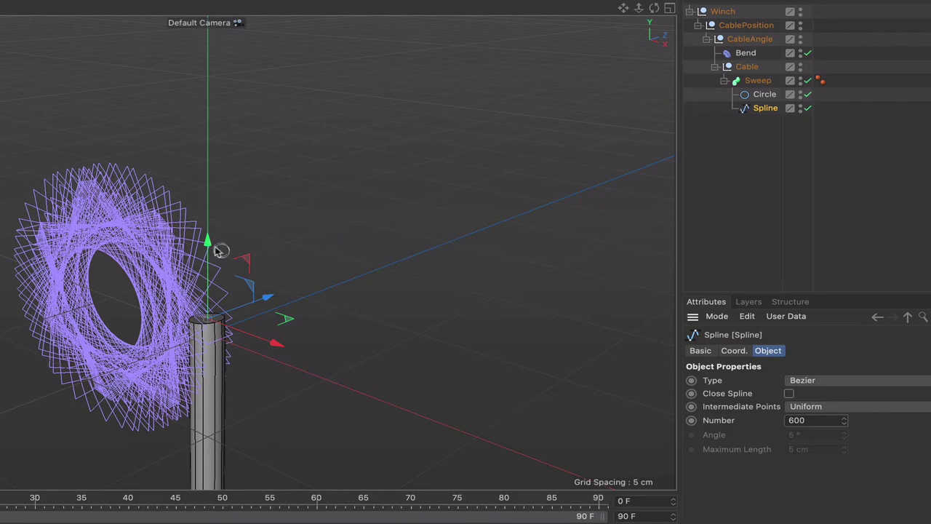
- Try raising the Spline along Y to test how smoothly the cable winds, and undo the moves
drag(207, 249, 104, 0)
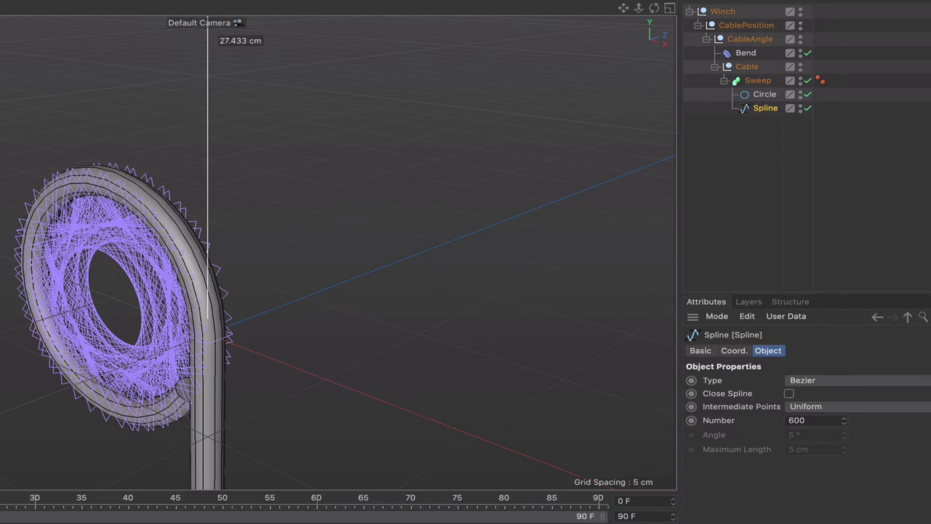
key(ctrl+z)
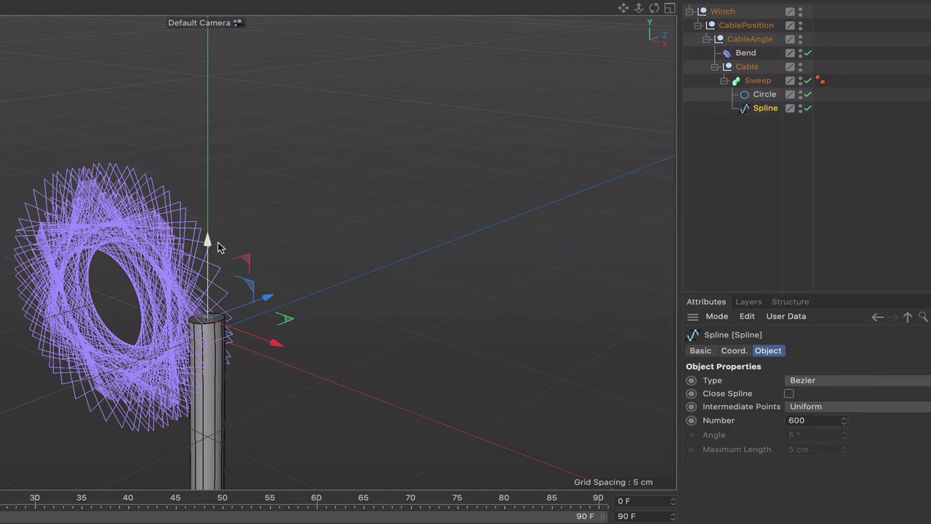
mouse_move(221, 248)
mouse_down()
mouse_move(208, 239)
mouse_move(208, 261)
mouse_up()
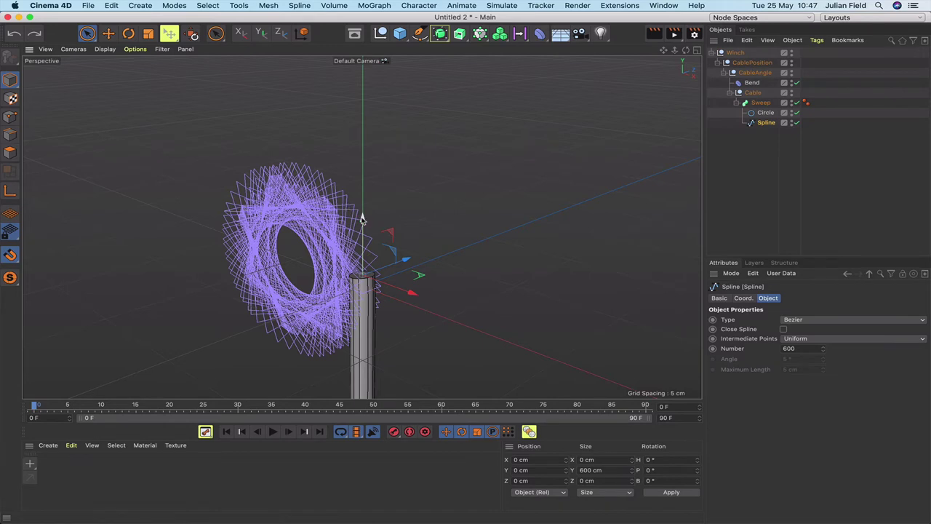
drag(362, 217, 368, 62)
drag(368, 155, 369, 69)
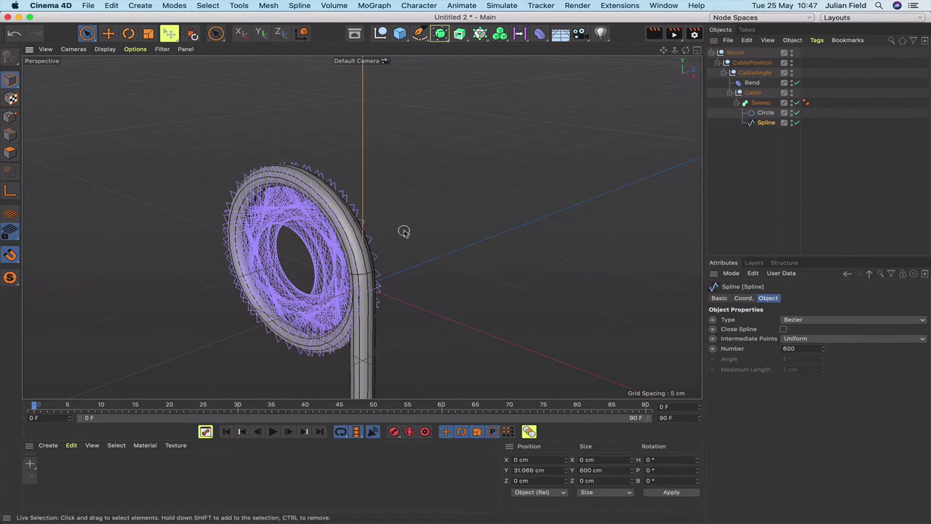
key(super+z)
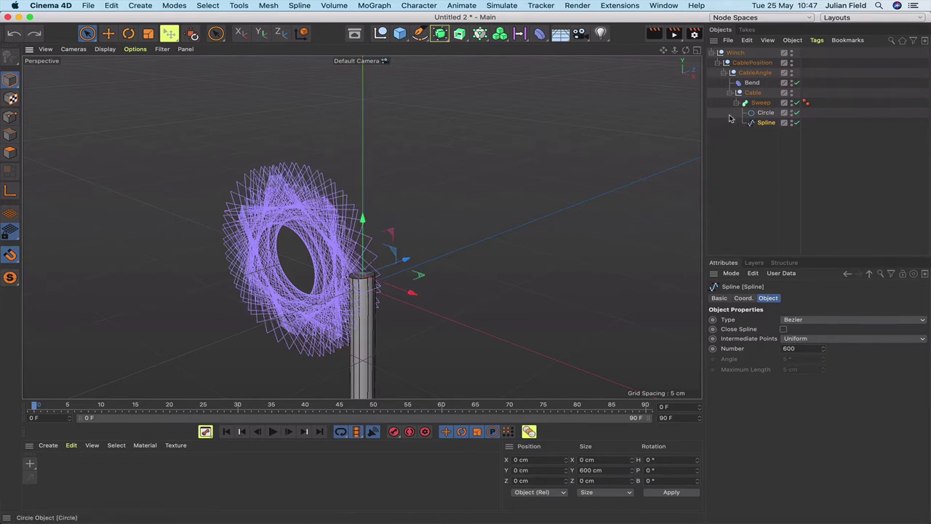
- Set the Bend deformer's rotation to H 1° and P -2° so the coils are offset sideways
click(753, 83)
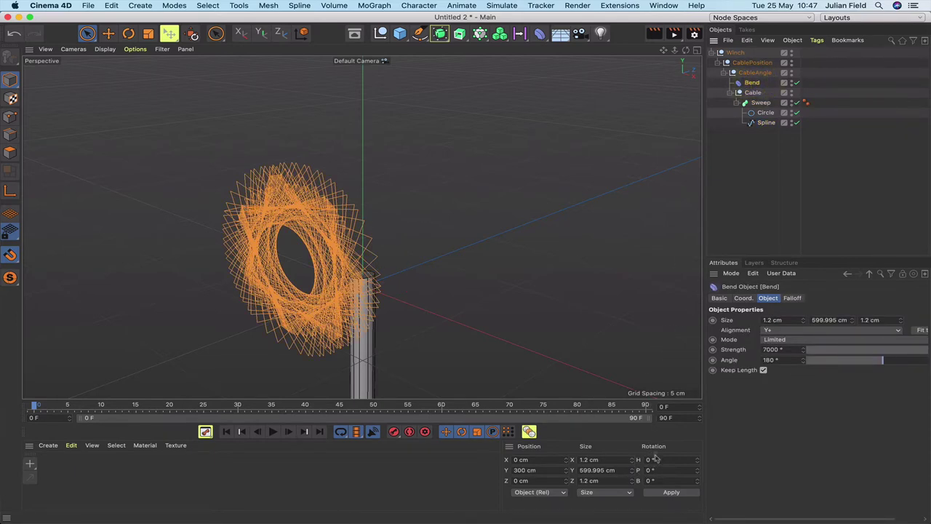
drag(651, 460, 635, 460)
text(1)
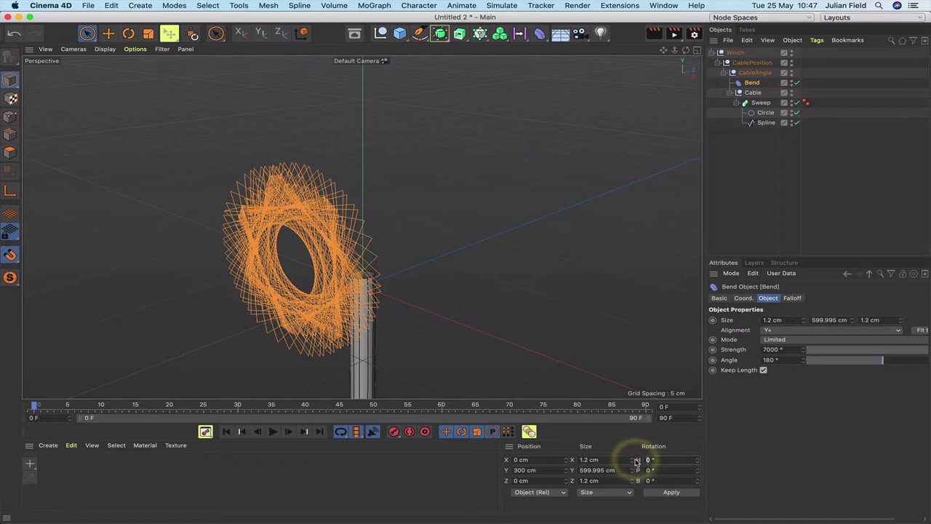
key(Return)
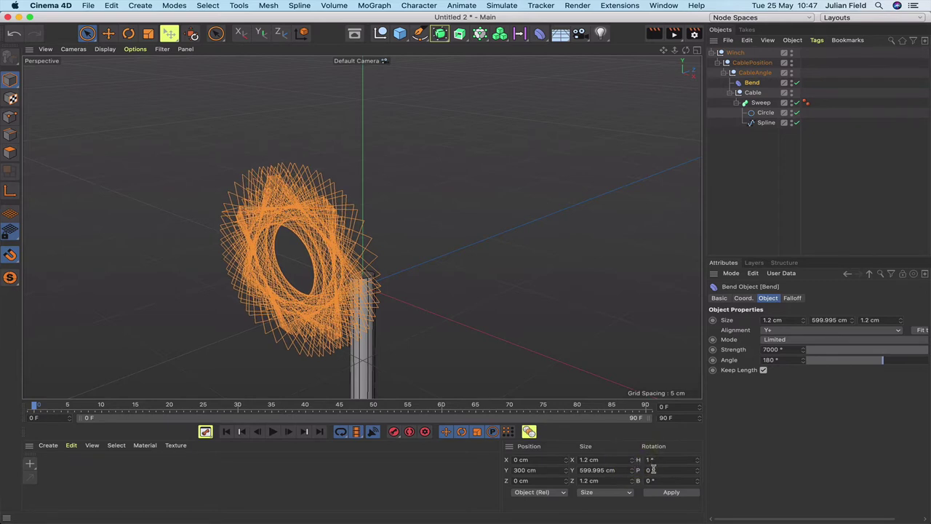
click(647, 470)
text(-2)
key(Return)
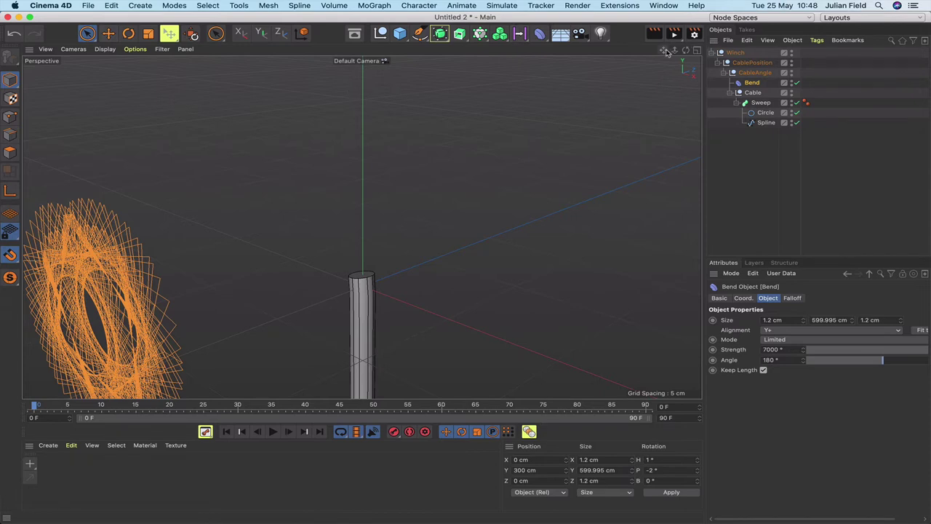
- Raise the Cable null along Y to about 58.4 cm so the cable winds through the rotated Bend
mouse_move(665, 51)
right_down()
mouse_move(361, 227)
mouse_move(665, 51)
right_up()
drag(665, 51, 377, 227)
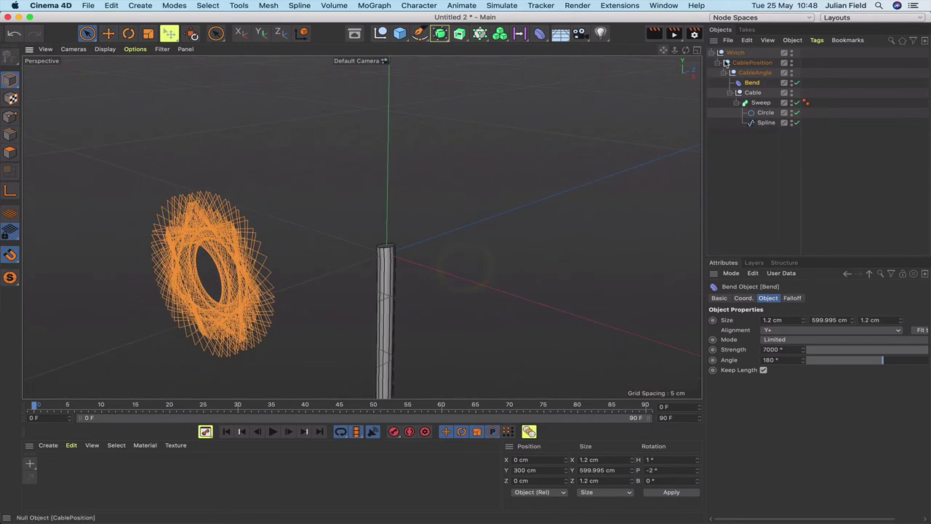
click(753, 93)
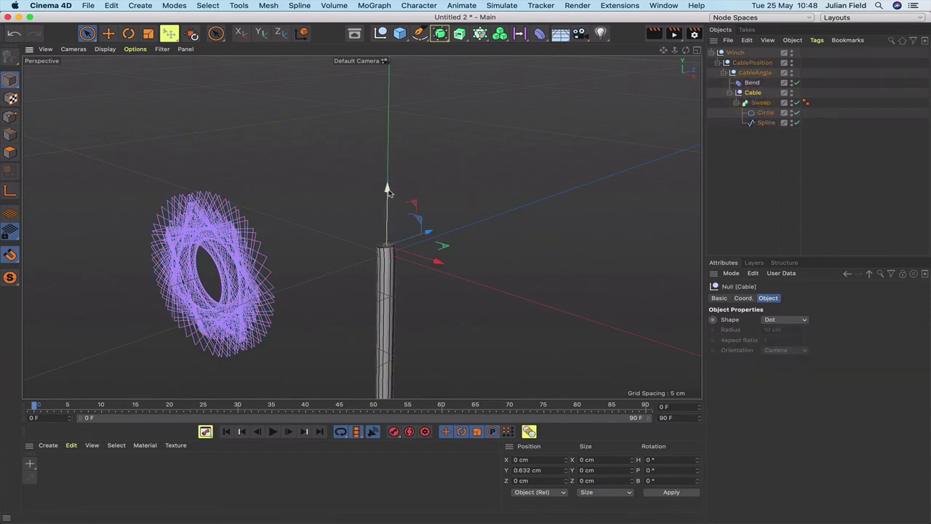
drag(387, 187, 368, 66)
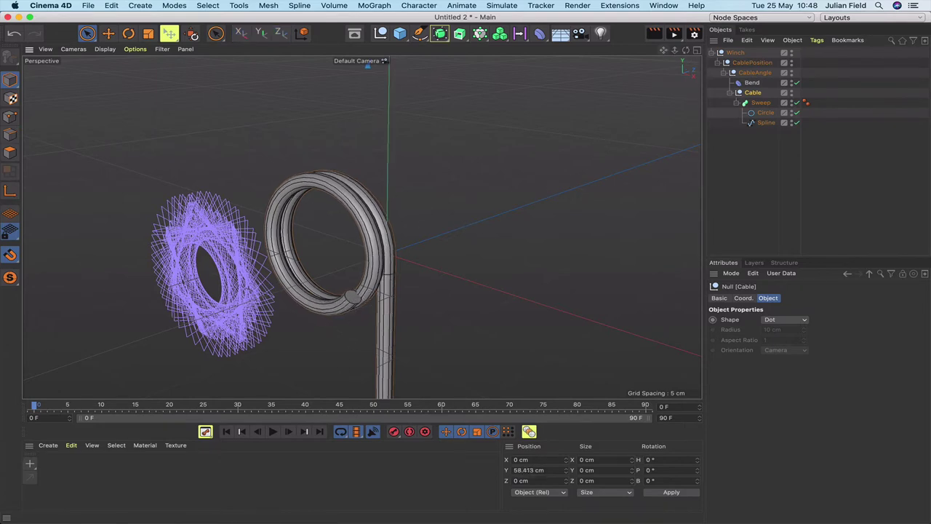
- Fine-tune the Bend deformer's P rotation to -2.2° and check the gap between neighbouring cable coils
drag(664, 50, 800, 51)
drag(664, 50, 630, 0)
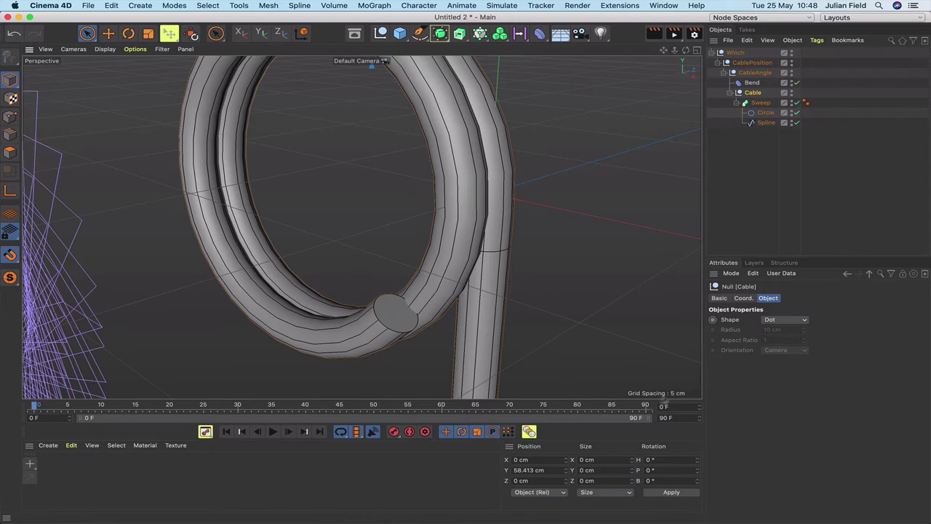
click(752, 82)
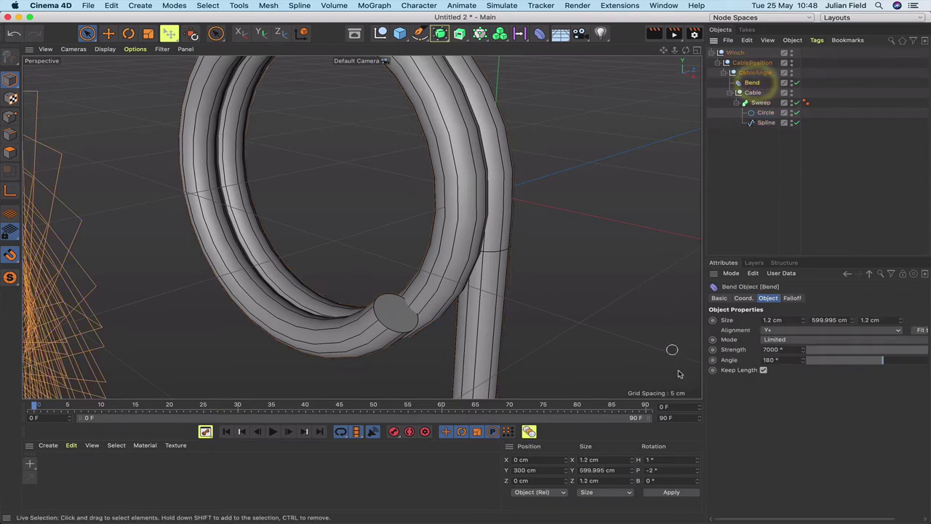
click(654, 471)
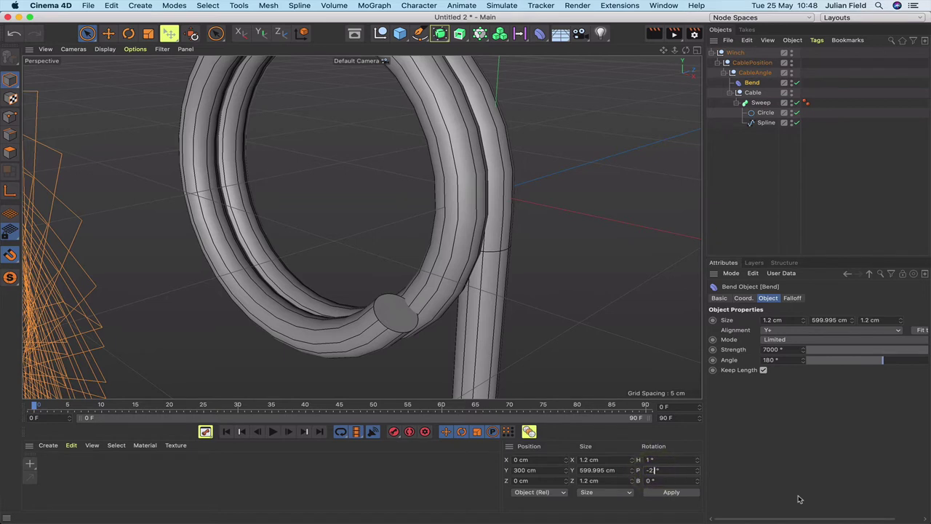
key(Return)
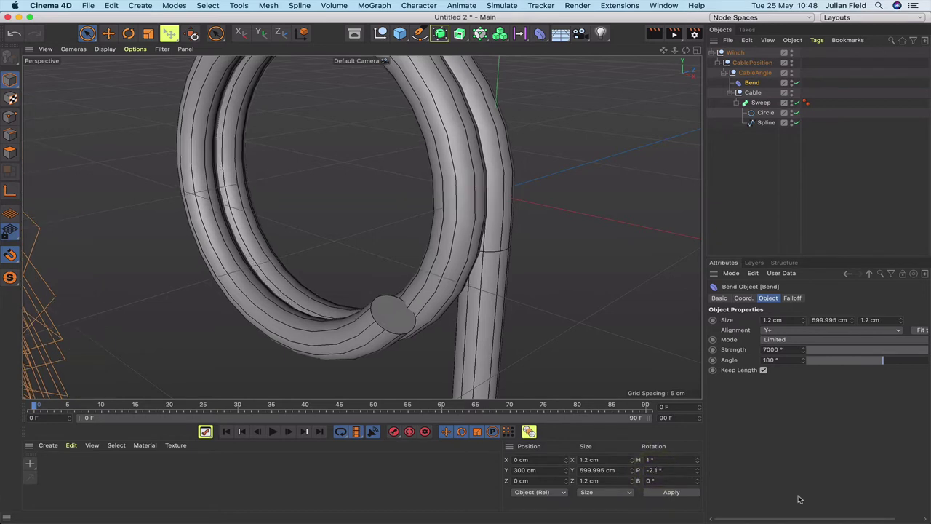
click(657, 472)
key(BackSpace)
text(2)
key(Return)
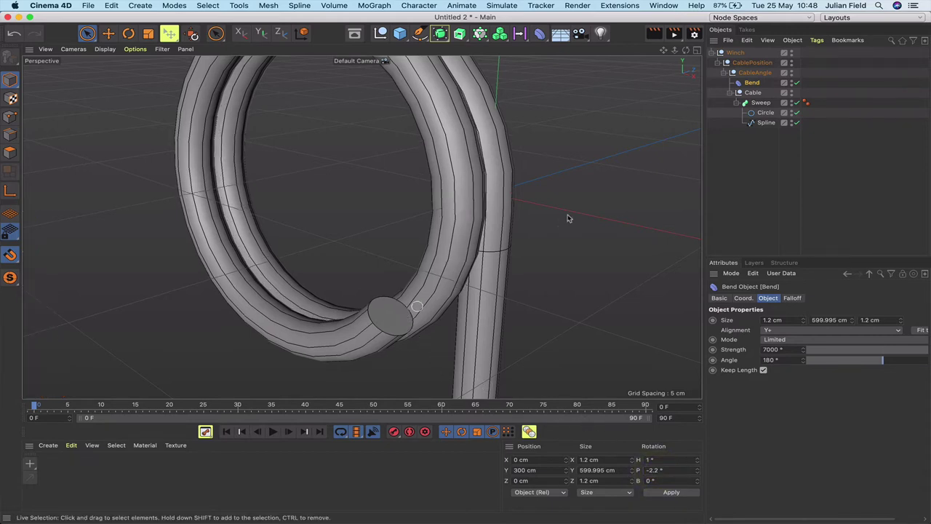
drag(685, 49, 493, 269)
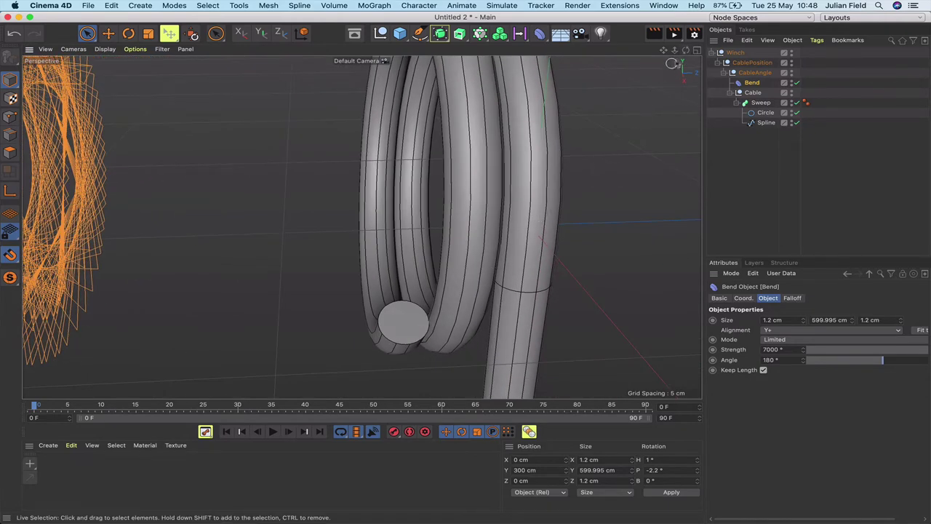
drag(685, 50, 358, 223)
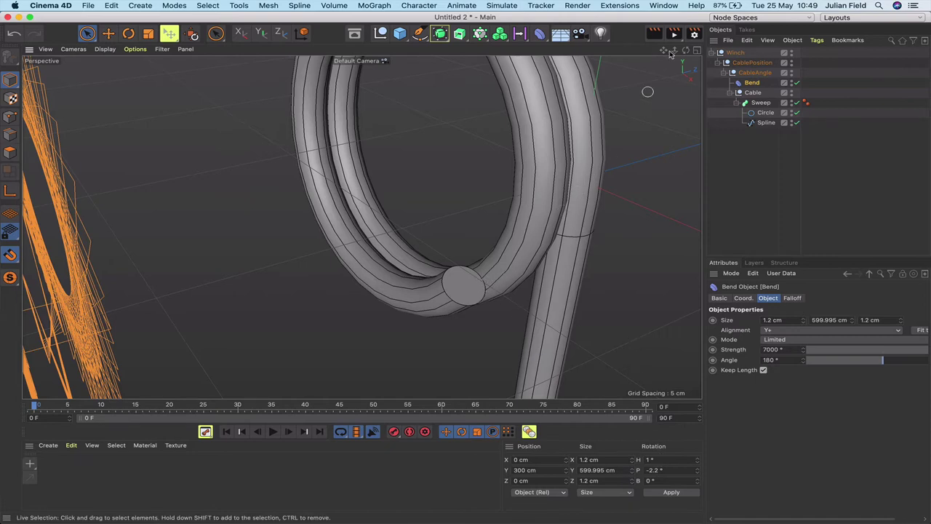
- Set the Cable null's Y position to 600 cm to wind the full cable length through the Bend
drag(663, 51, 363, 224)
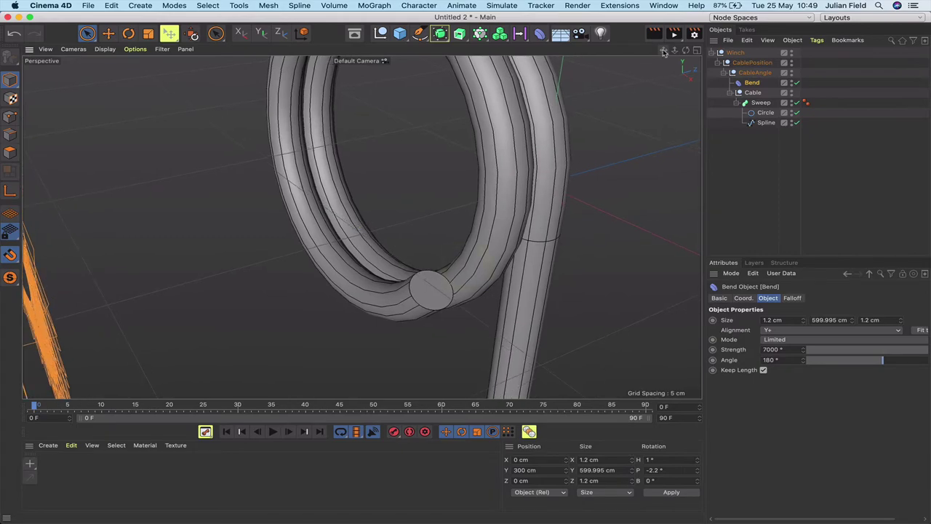
scroll(362, 227, down, 6)
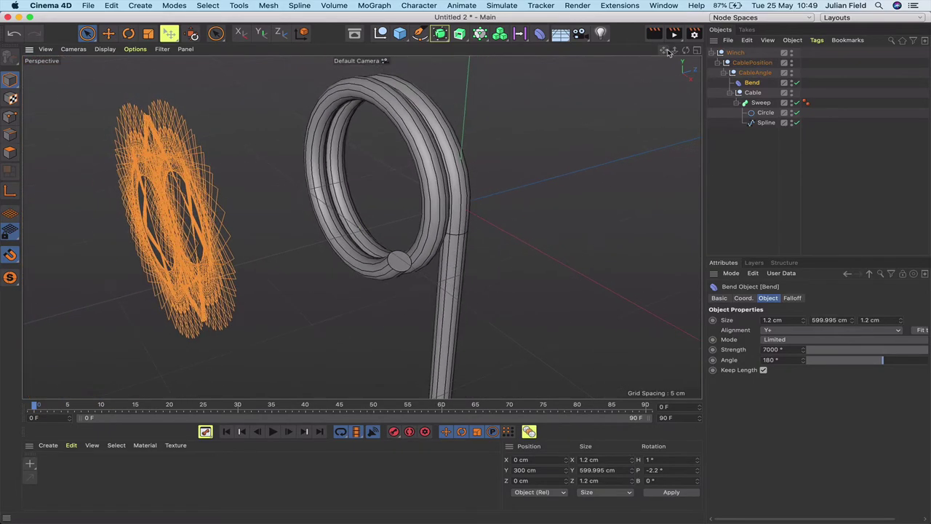
drag(684, 56, 362, 228)
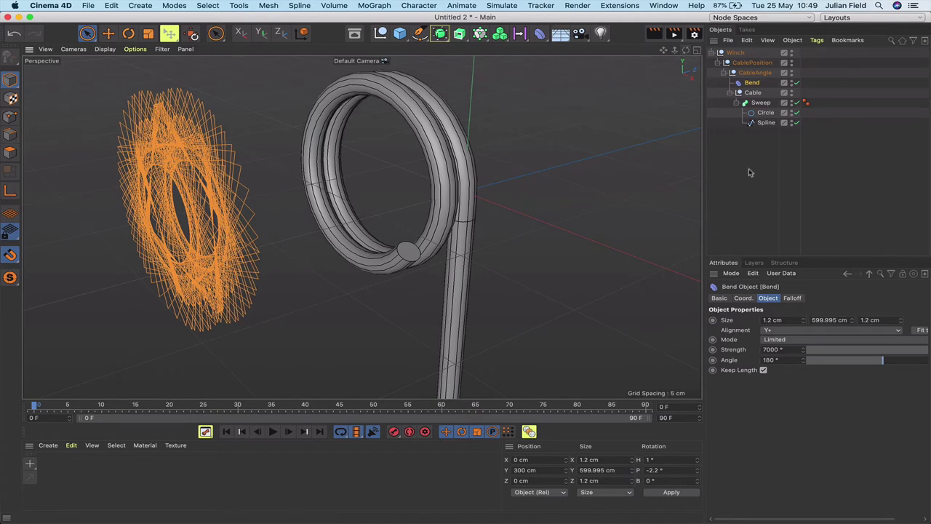
click(750, 93)
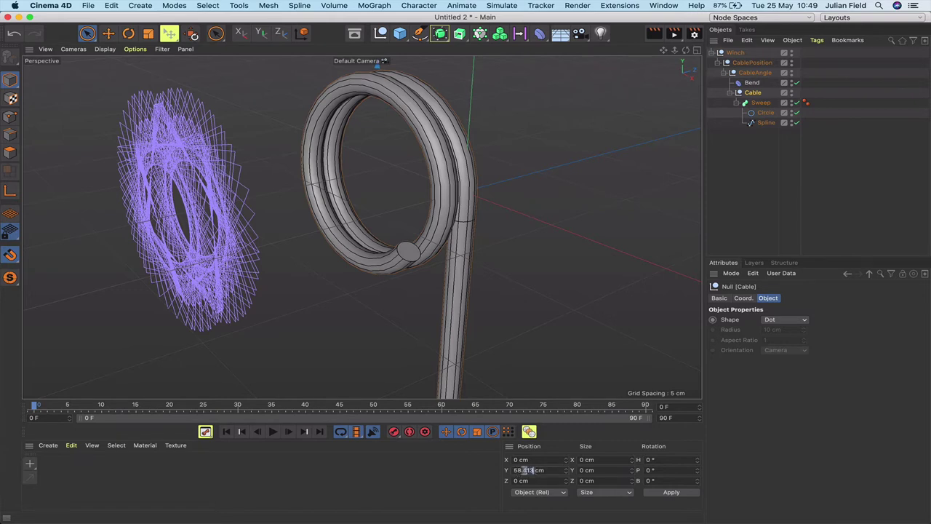
double_click(523, 469)
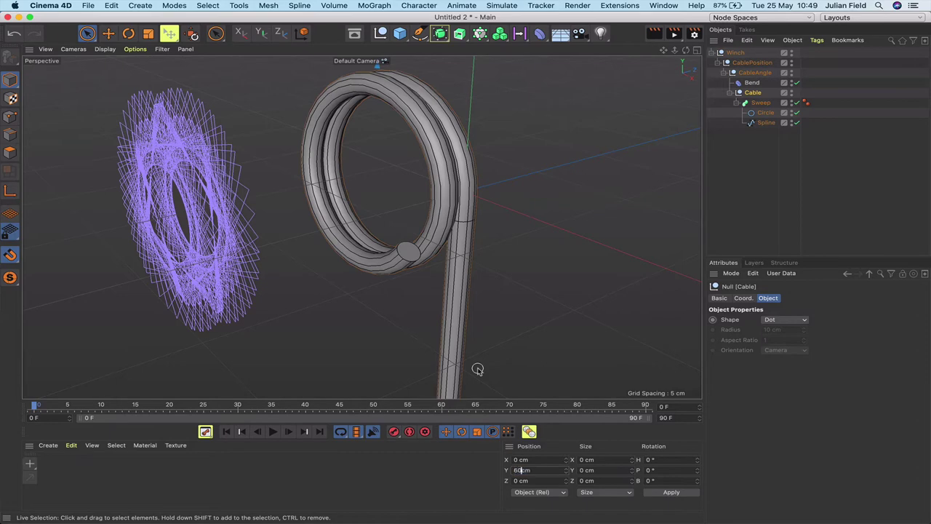
text(600)
key(Return)
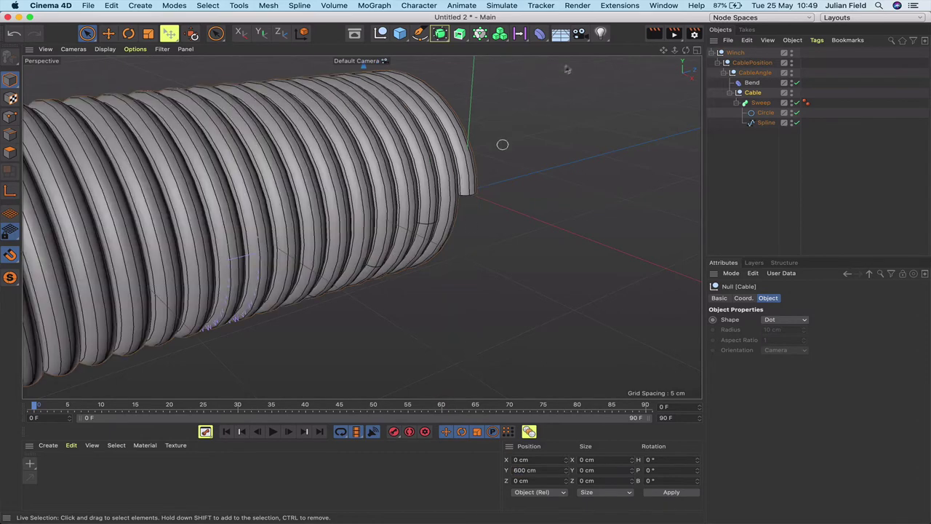
- Examine the fully wound coil in the perspective and right views to judge how level it sits along its axis
drag(663, 50, 630, 63)
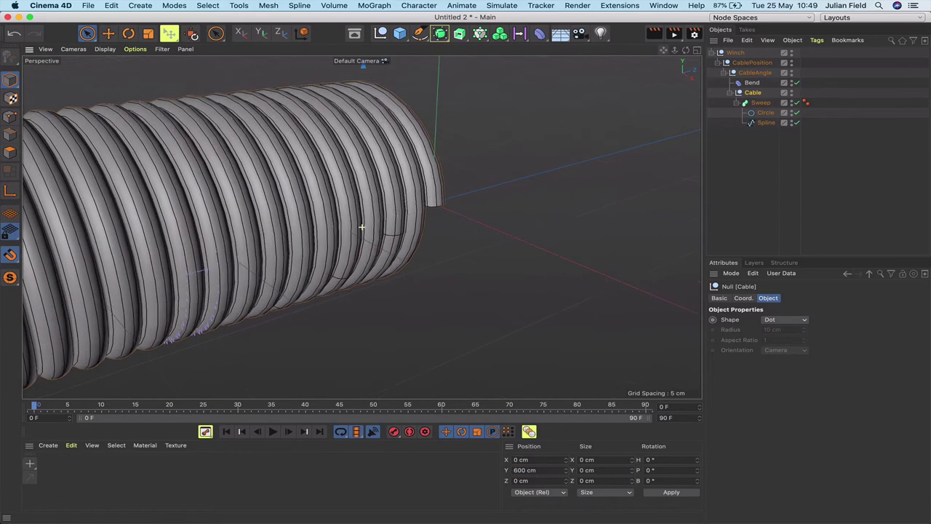
scroll(362, 228, down, 5)
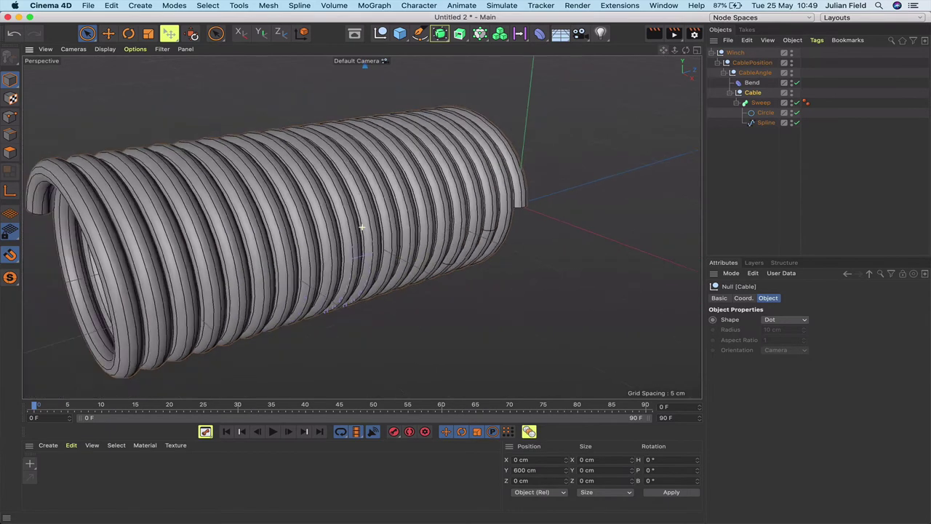
scroll(362, 227, down, 6)
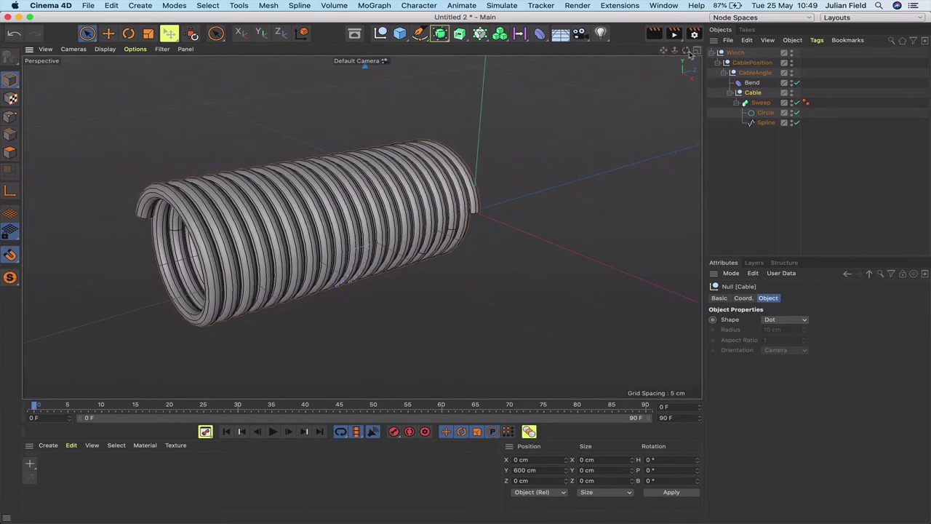
mouse_move(686, 50)
mouse_down()
mouse_move(660, 38)
mouse_move(713, 34)
mouse_move(668, 52)
mouse_up()
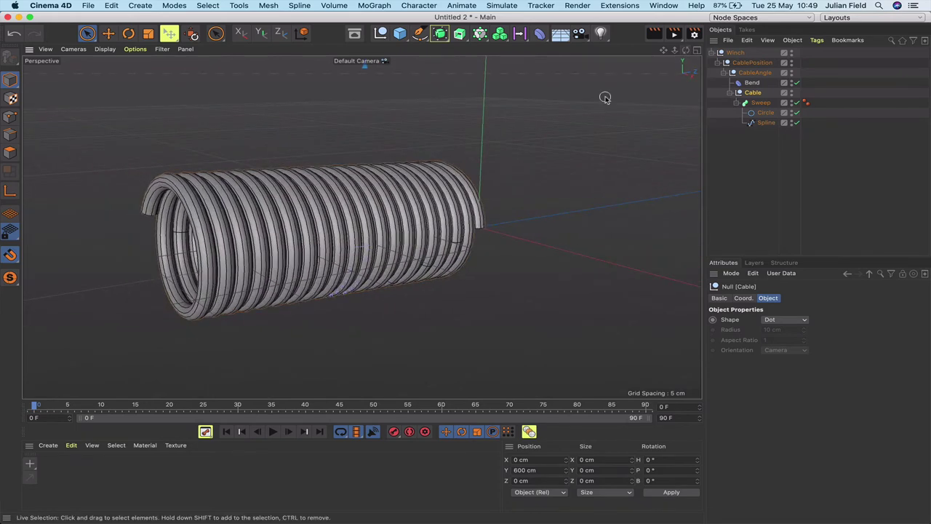
key(F3)
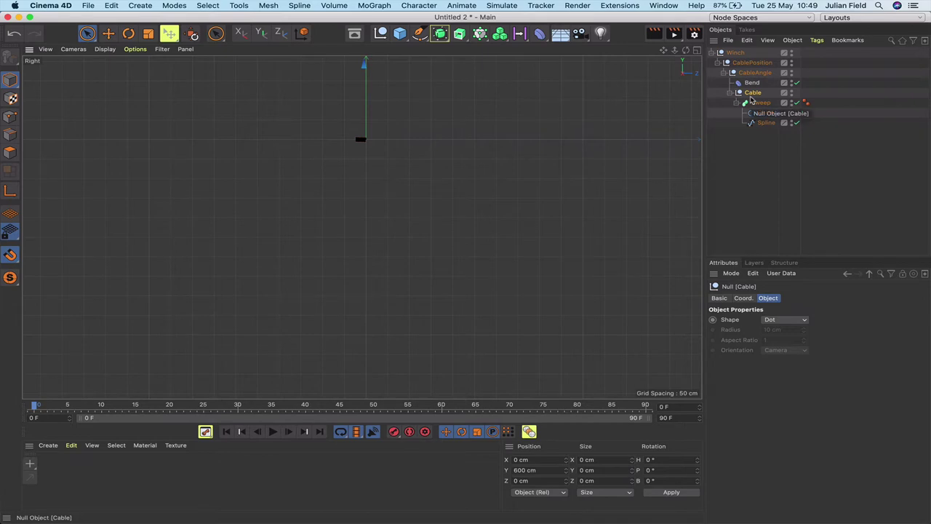
key(0)
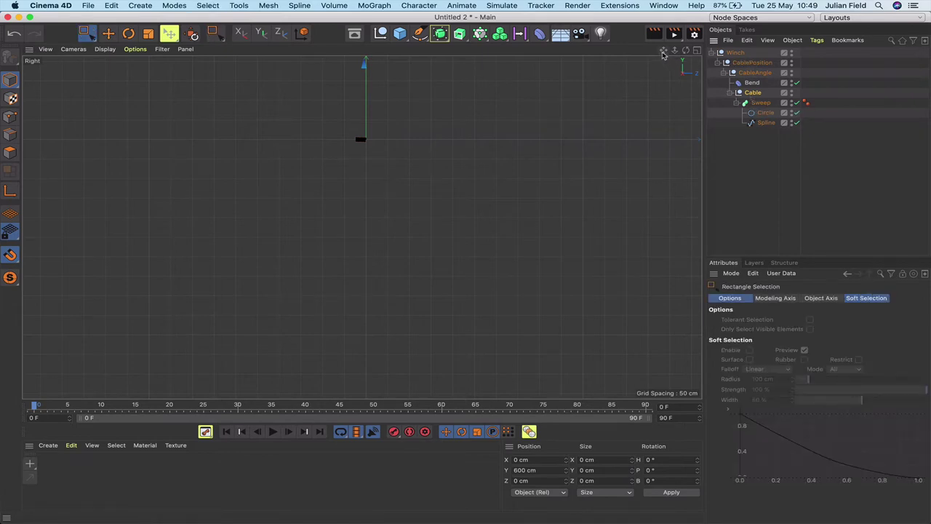
right_drag(662, 52, 662, 52)
drag(663, 52, 685, 147)
right_drag(662, 54, 698, 54)
scroll(361, 227, up, 5)
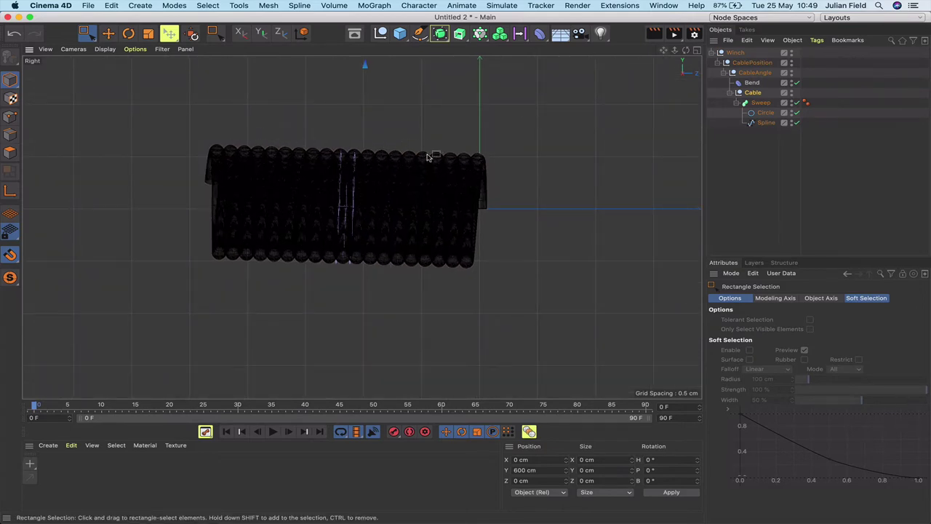
- Straighten the coil as seen from above by setting the CableAngle null's H rotation to -1°
key(F2)
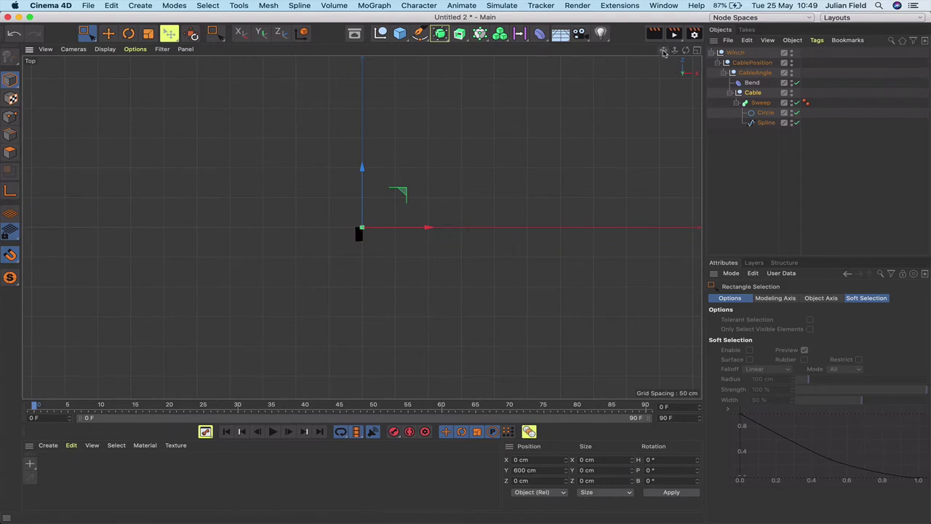
drag(674, 50, 786, 50)
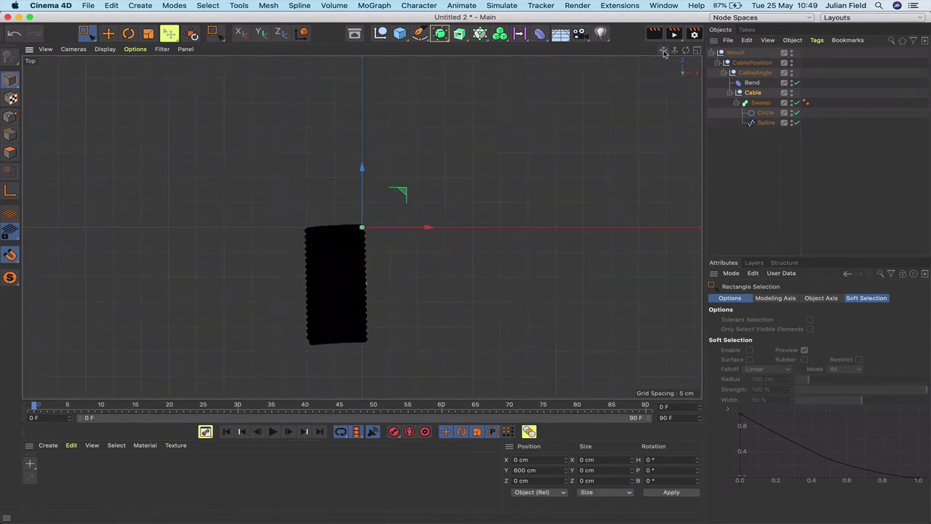
drag(663, 52, 694, 0)
right_drag(663, 52, 735, 52)
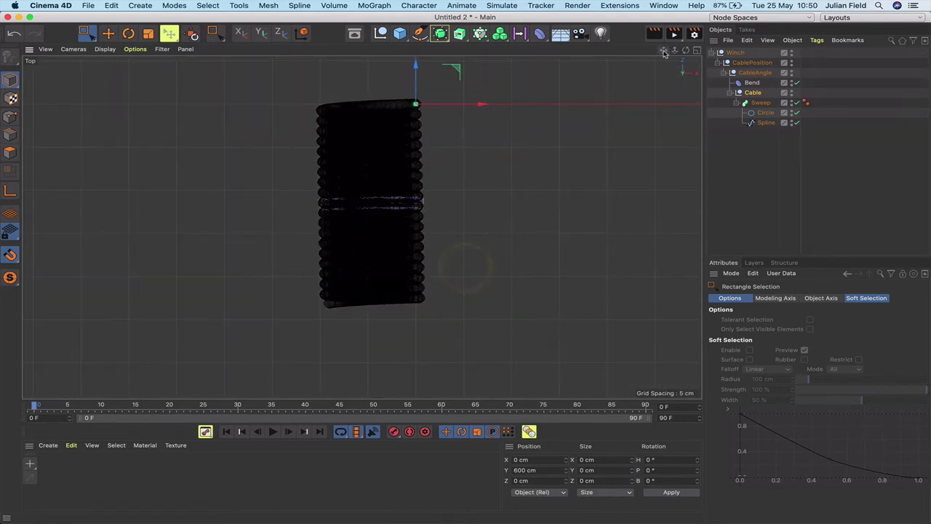
drag(663, 52, 663, 82)
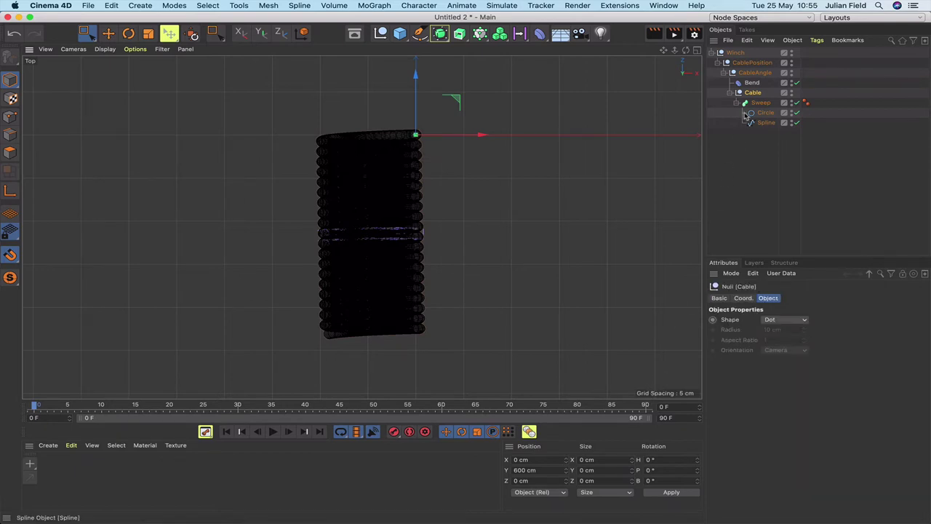
click(757, 74)
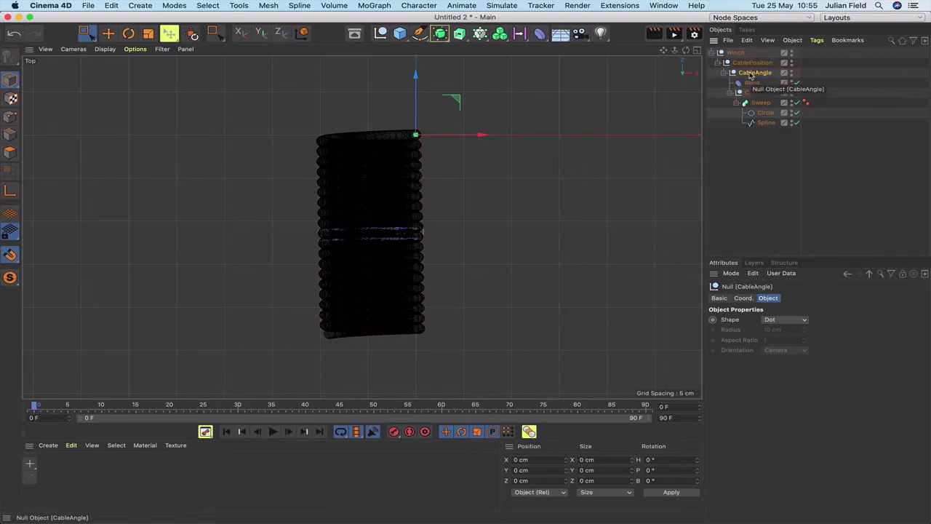
click(648, 460)
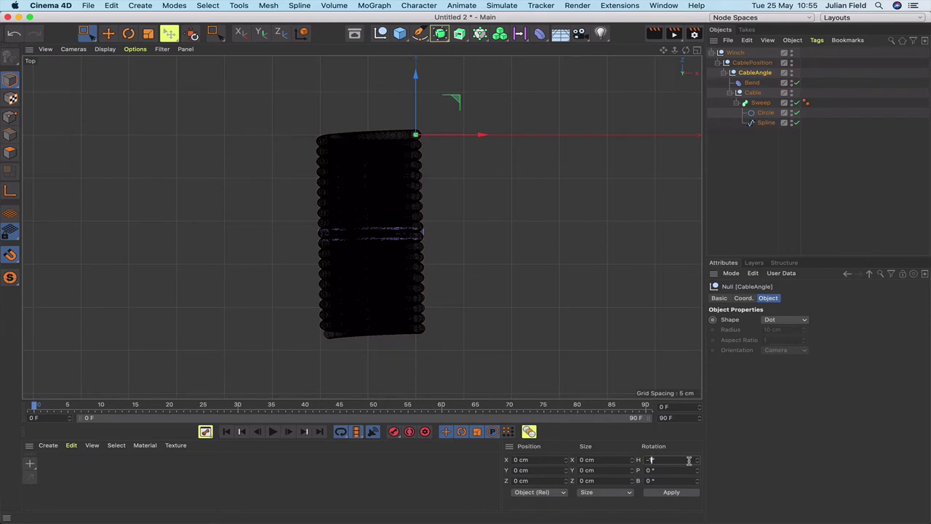
text(-1)
key(Return)
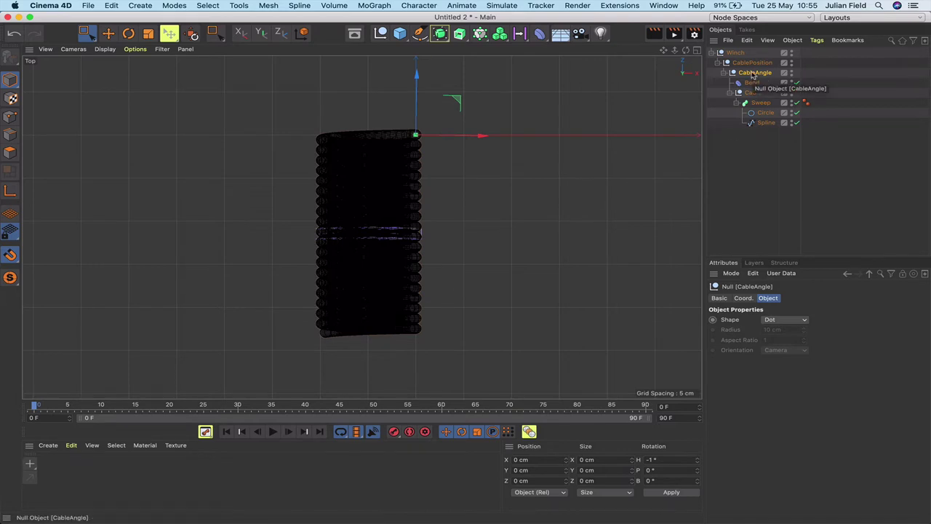
- Level the coil as seen from the side by setting the CableAngle null's P rotation to 1.9°
key(F3)
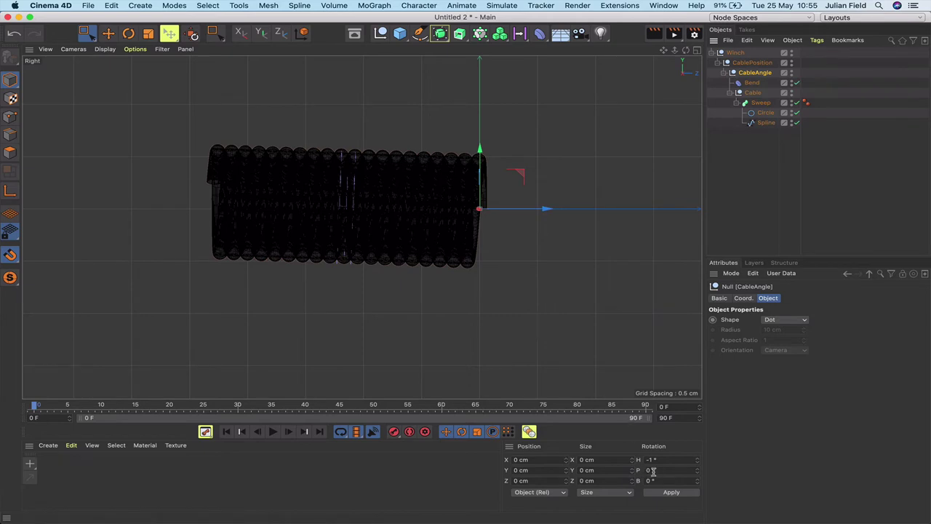
drag(653, 472, 624, 472)
key(Return)
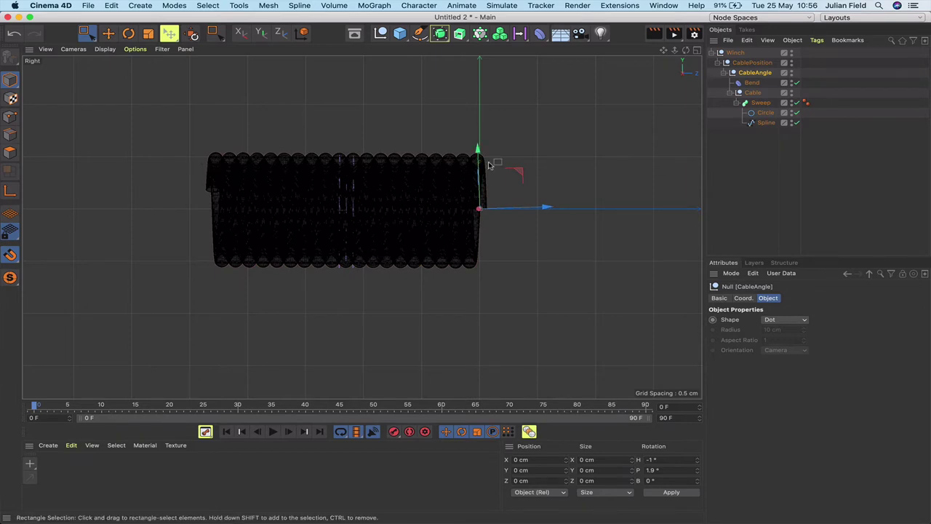
- Set the Cable null's Y position to 500 cm to unwind part of the cable
key(F1)
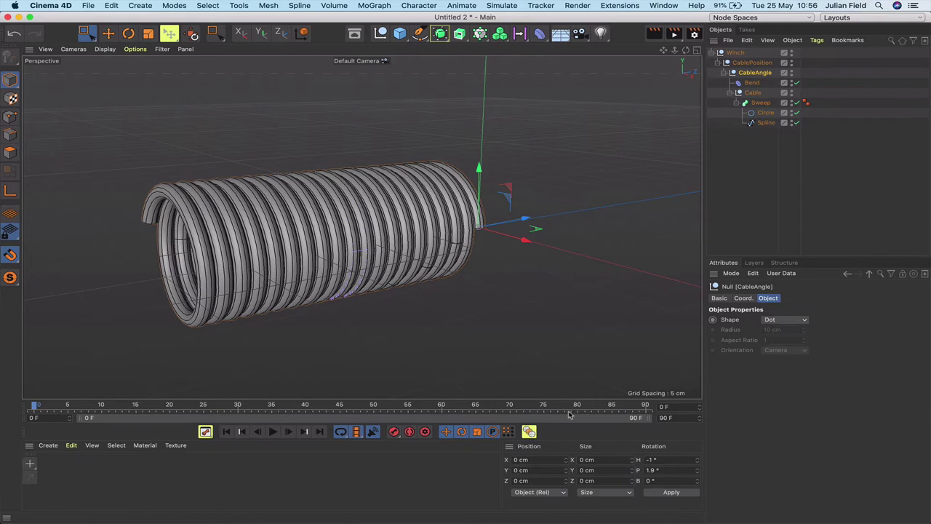
click(752, 92)
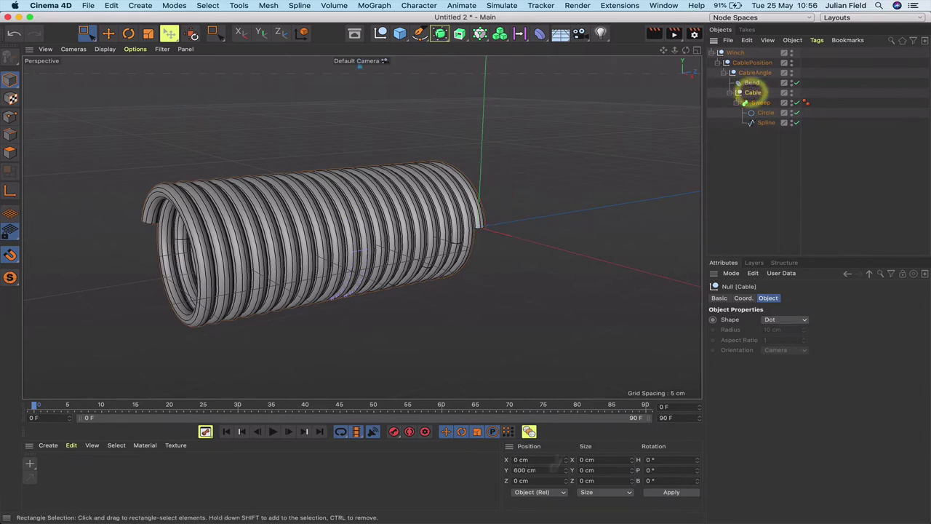
drag(527, 470, 493, 470)
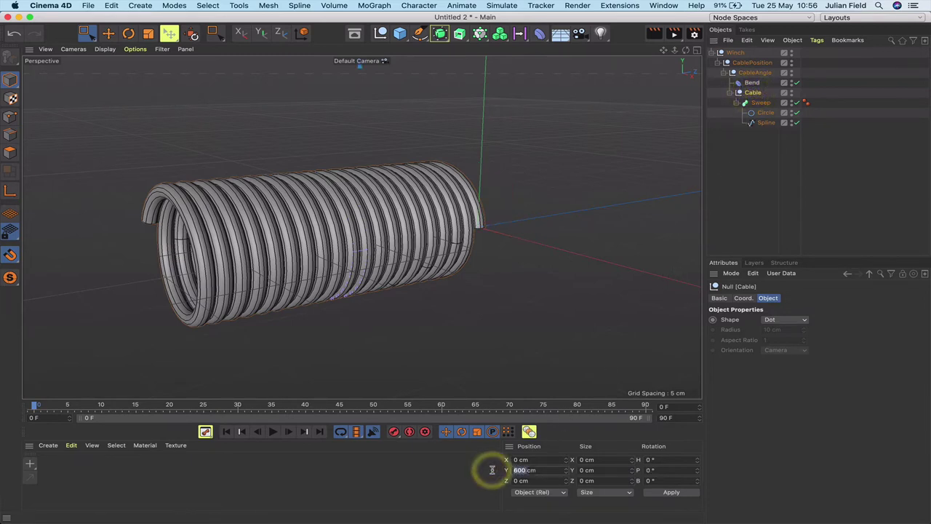
text(0)
text(500)
key(Return)
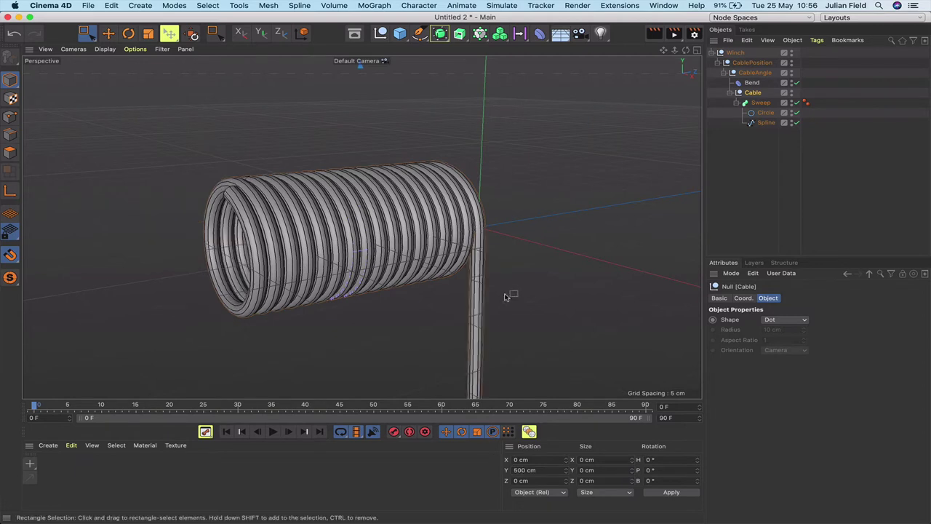
- Check the slant of the hanging cable below the coil in the right view, then return to the perspective view
key(F3)
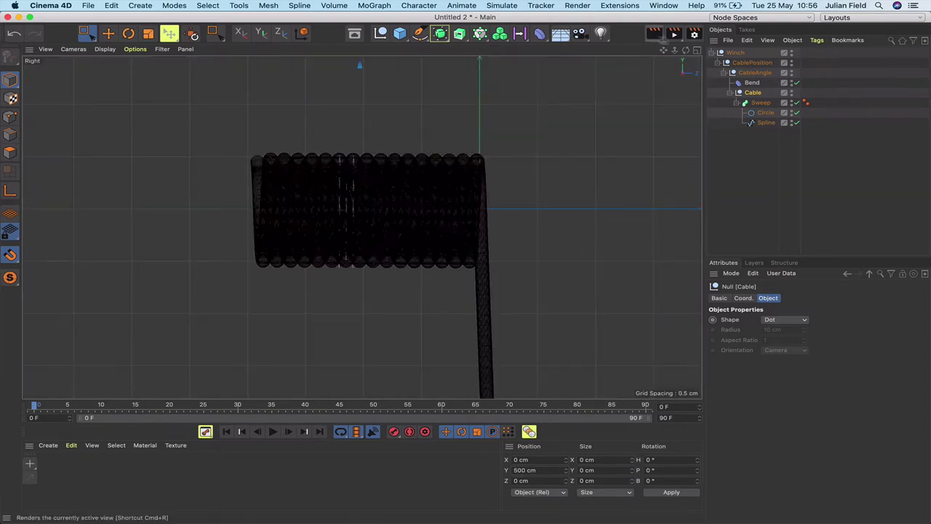
drag(664, 53, 617, 66)
right_drag(665, 53, 582, 53)
drag(665, 53, 363, 227)
drag(664, 55, 362, 226)
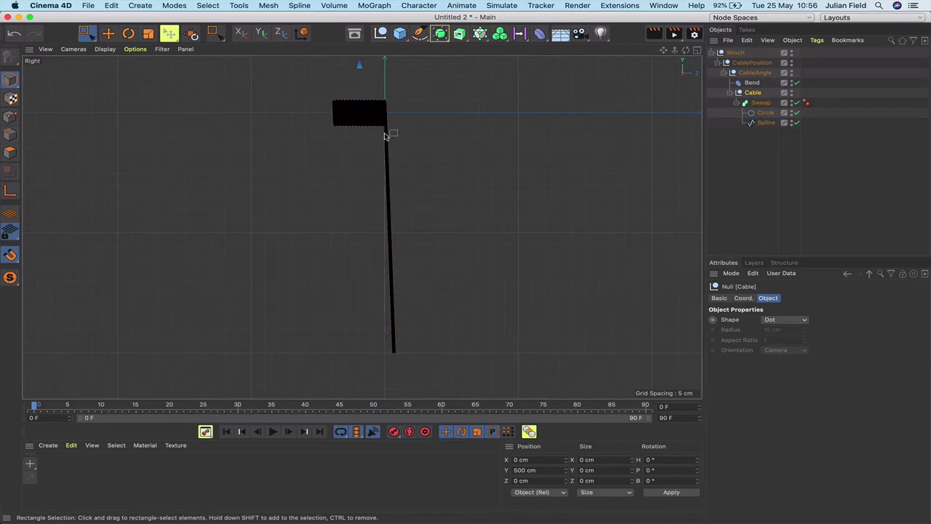
key(F1)
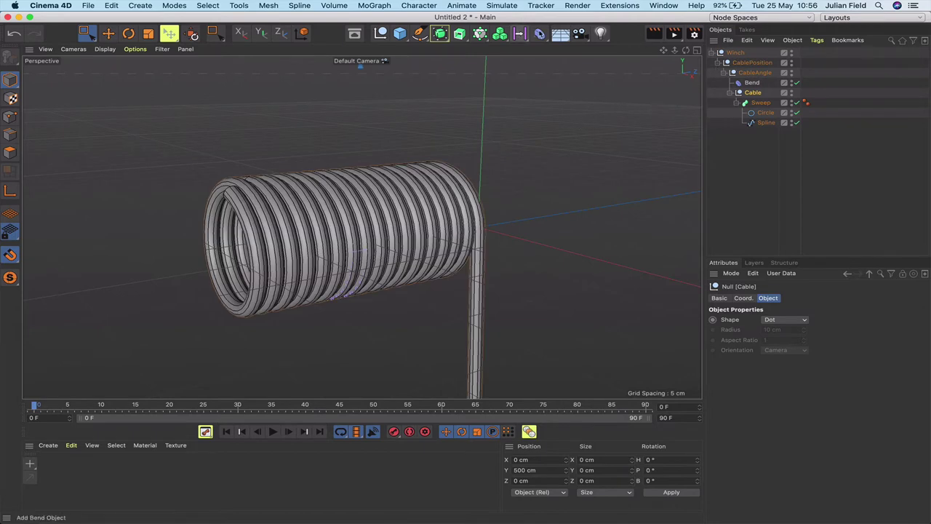
- Add a Shear deformer to the scene and frame it in the perspective view
click(540, 34)
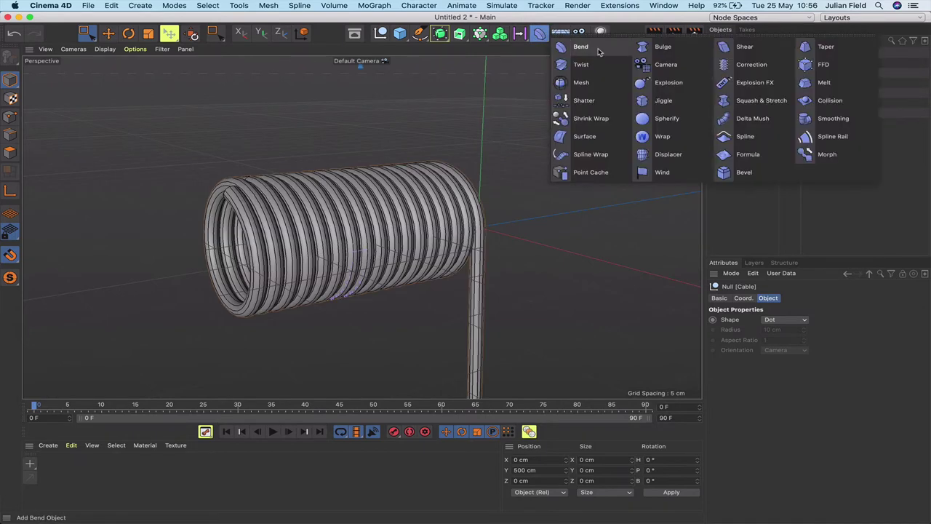
click(739, 47)
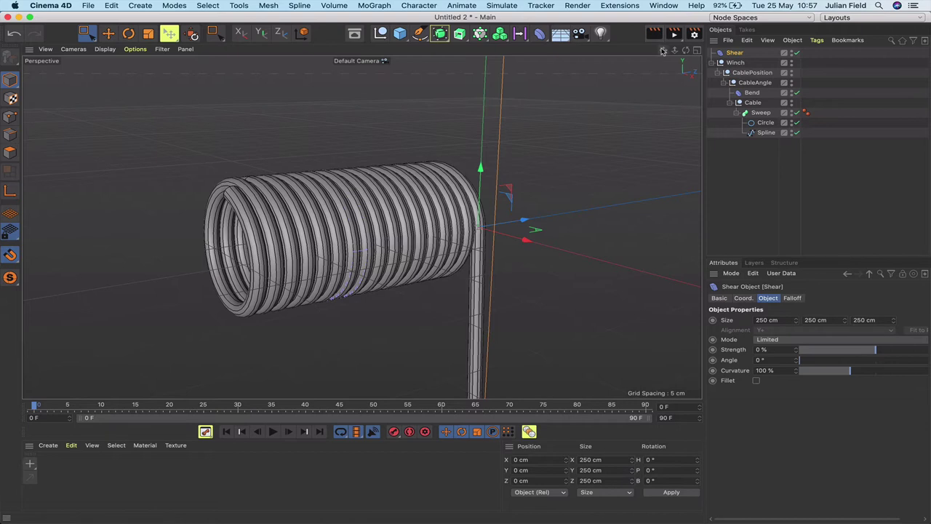
key(o)
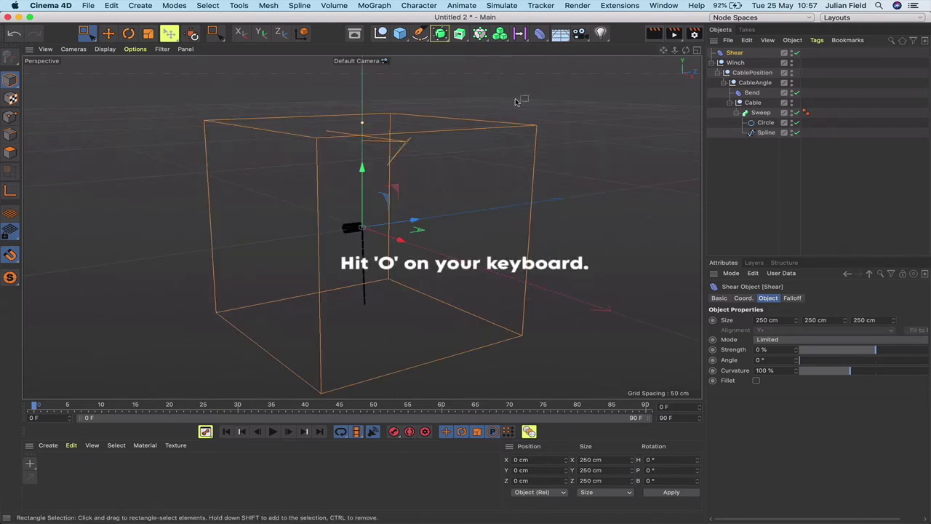
- Orient the Shear deformer by setting its H rotation to 90° and its B rotation to 180°
drag(686, 50, 686, 81)
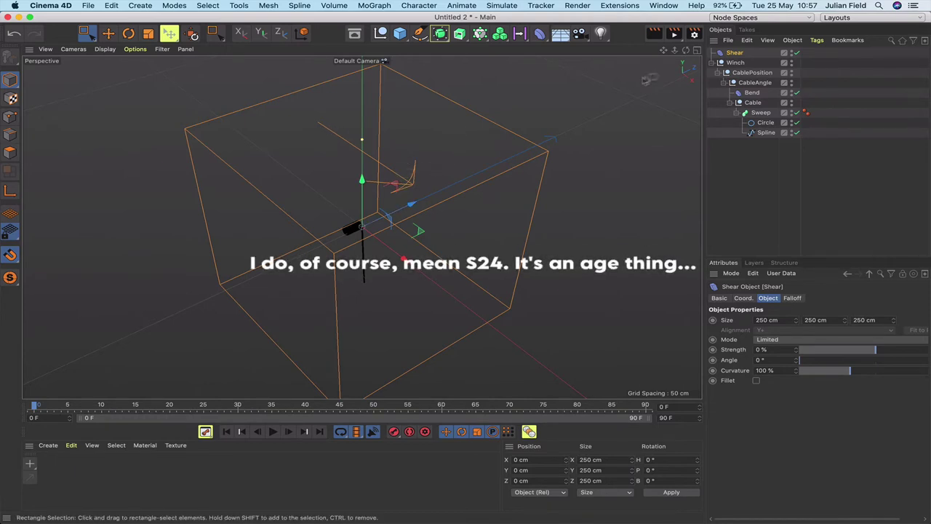
drag(686, 50, 447, 270)
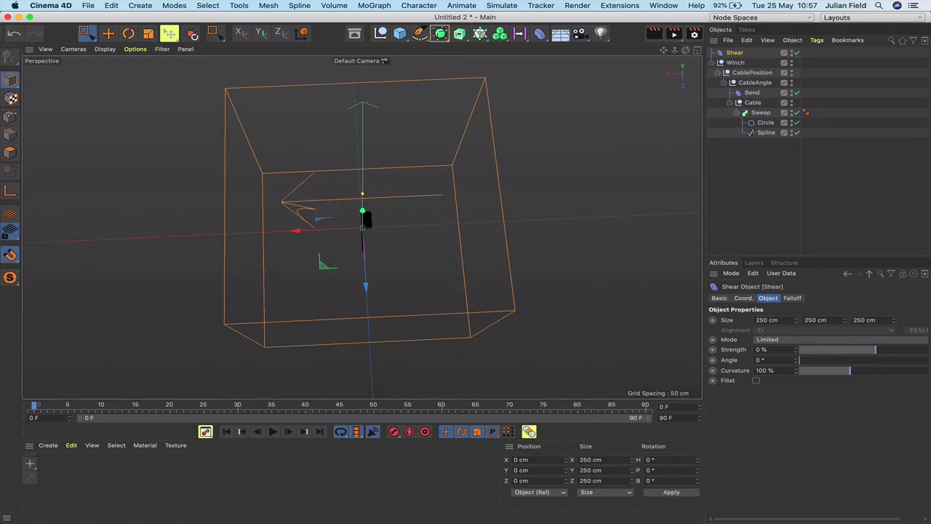
drag(686, 50, 636, 45)
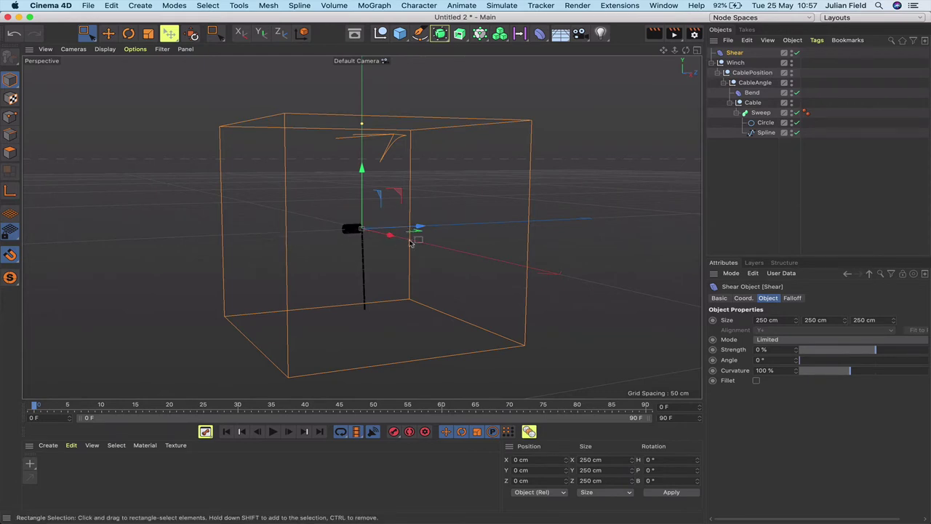
double_click(655, 459)
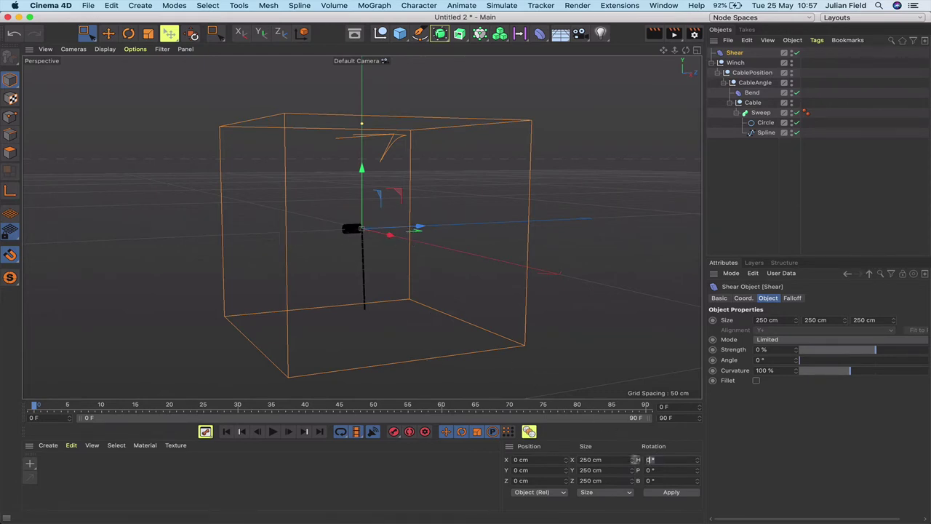
text(90)
key(Return)
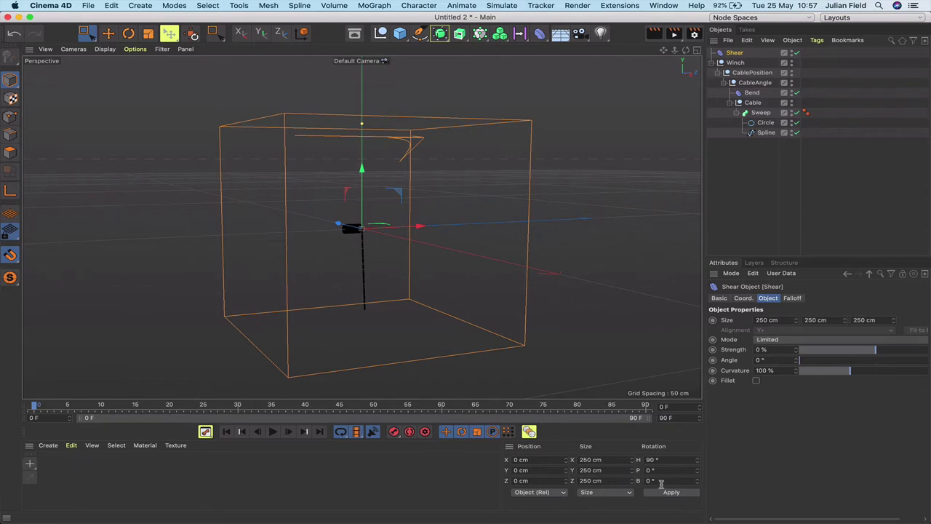
drag(665, 482, 625, 481)
text(180)
key(Return)
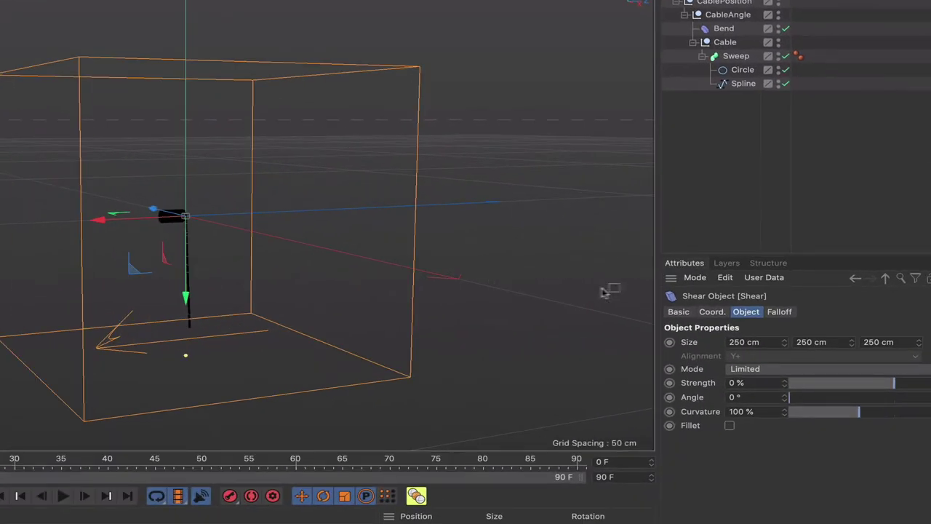
- Set the Shear deformer's size to 25 cm, 10 cm and 5 cm
double_click(746, 342)
text(25)
key(Return)
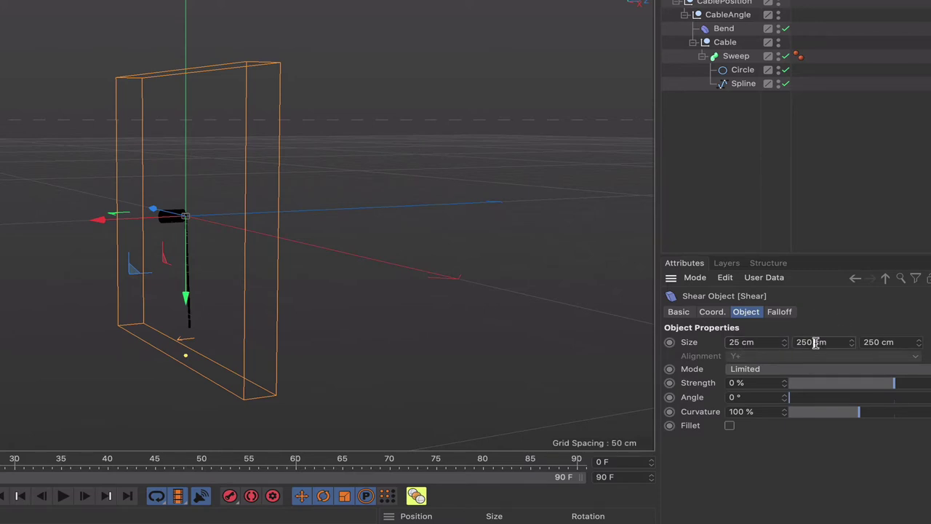
double_click(777, 342)
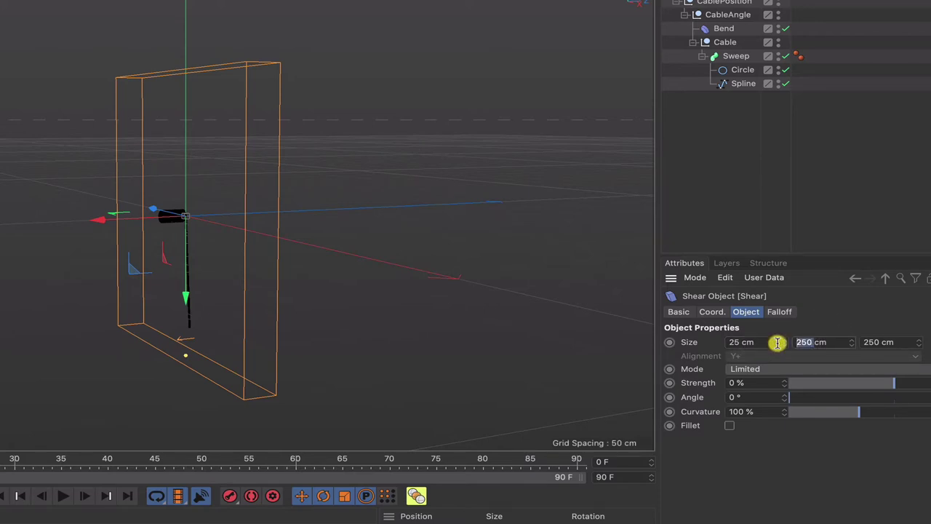
text(10)
key(Return)
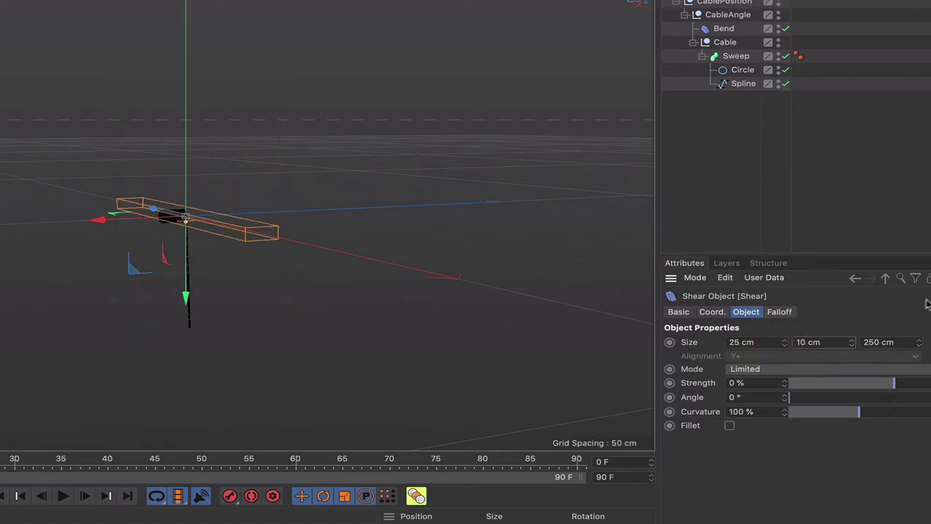
double_click(872, 342)
text(5)
key(Return)
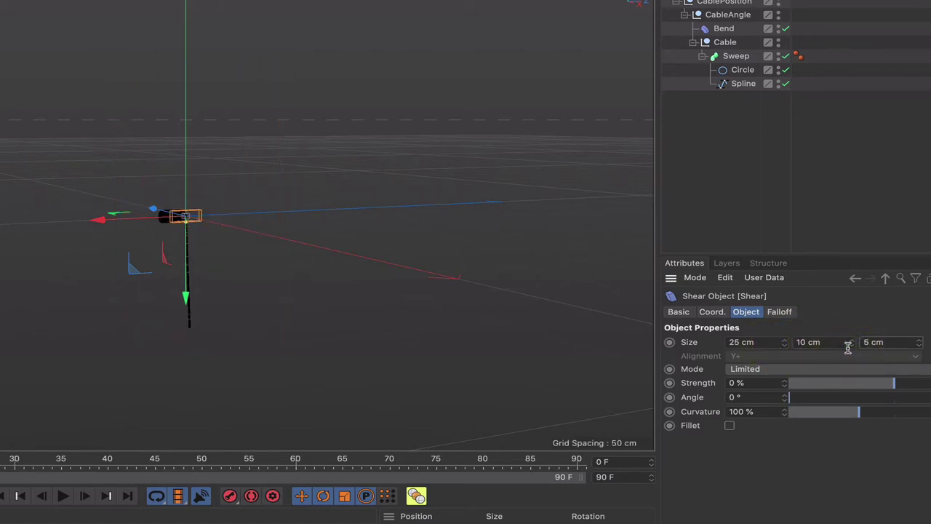
- Move the Shear deformer along the coil to about Z -9 cm and down to about Y -6.5 cm
key(s)
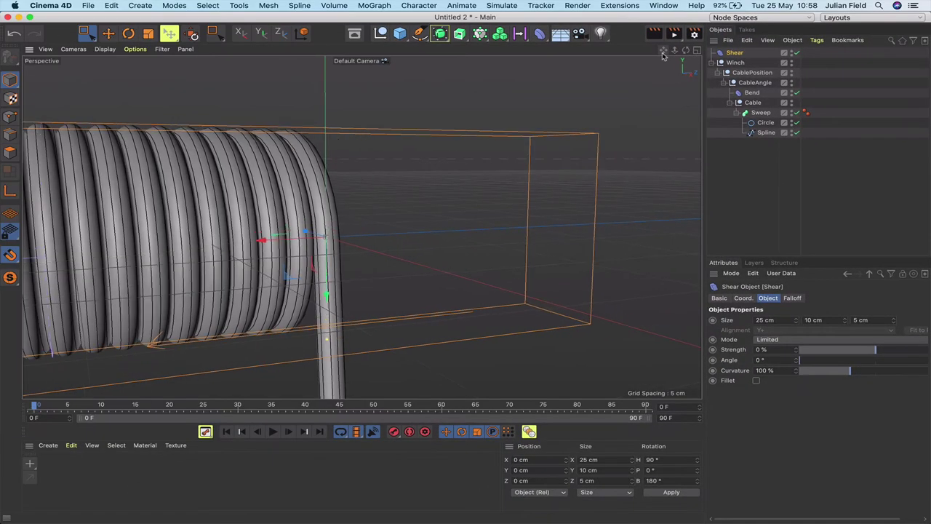
drag(664, 56, 619, 98)
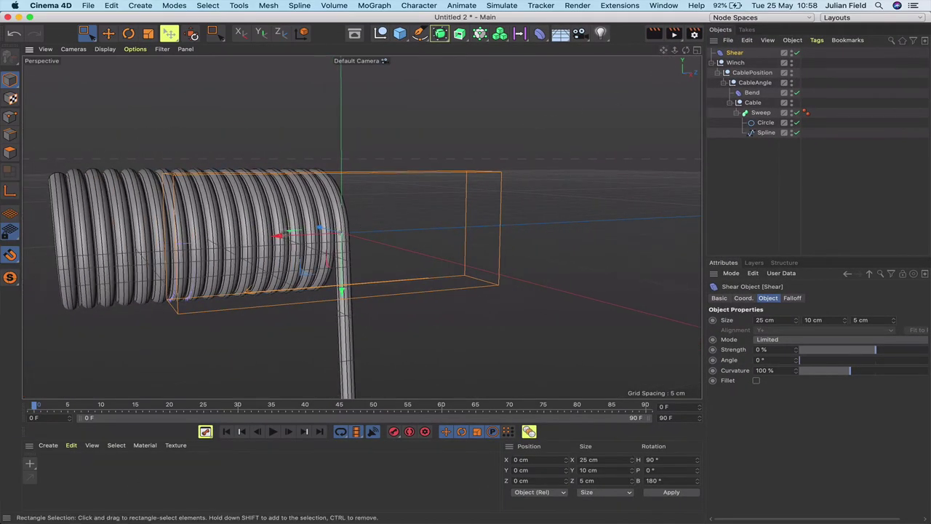
drag(276, 238, 150, 249)
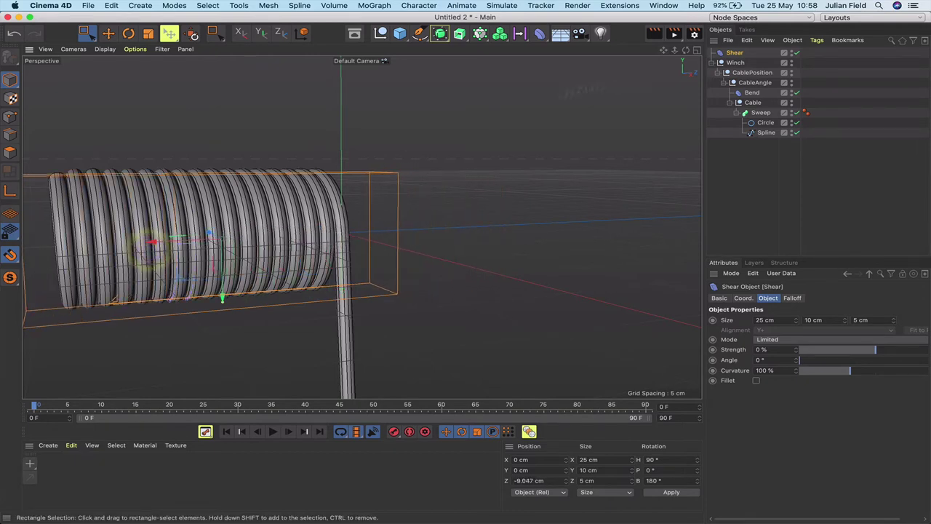
drag(222, 300, 225, 376)
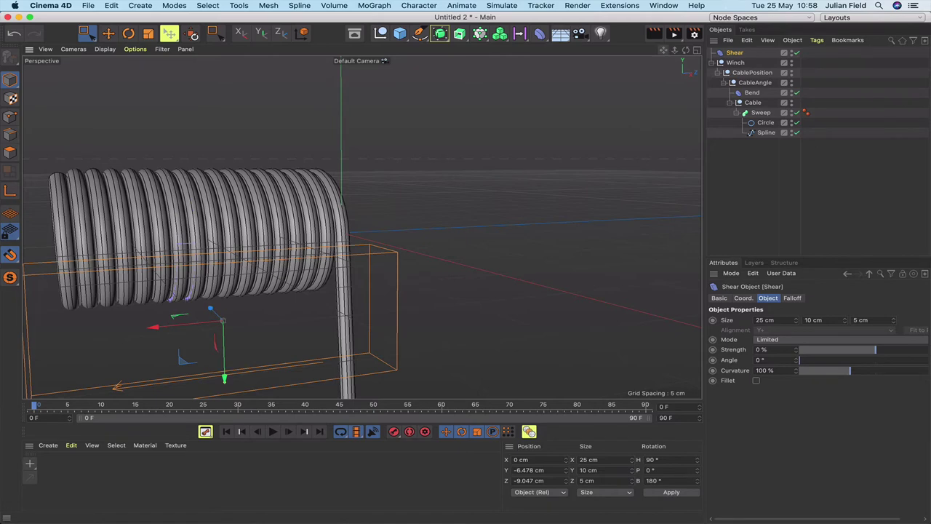
drag(663, 50, 813, 2)
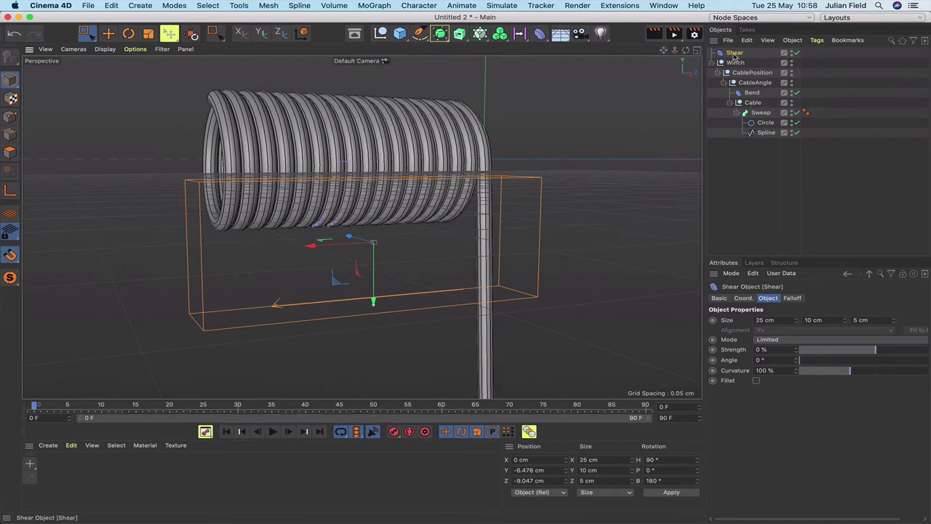
- Place the Shear inside CableAngle between the Bend and the Cable null, and set its mode to Unlimited
drag(735, 55, 757, 102)
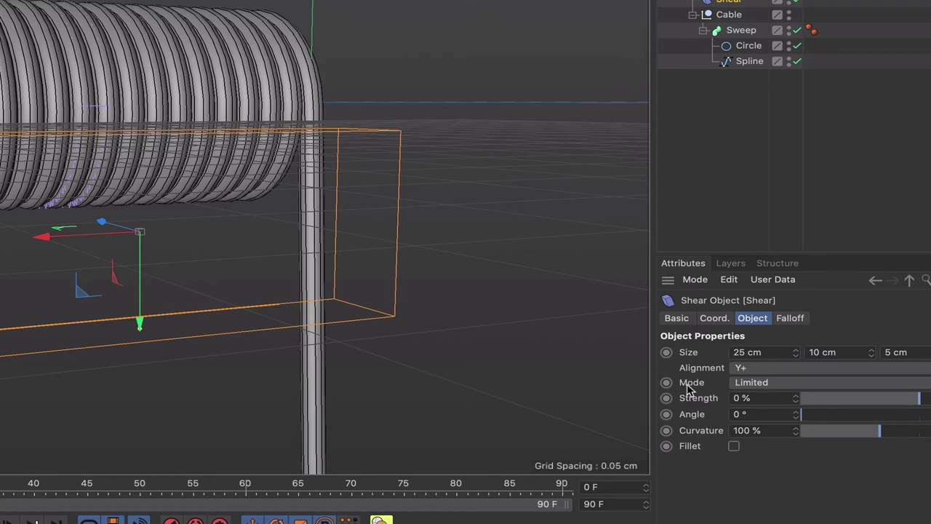
click(746, 388)
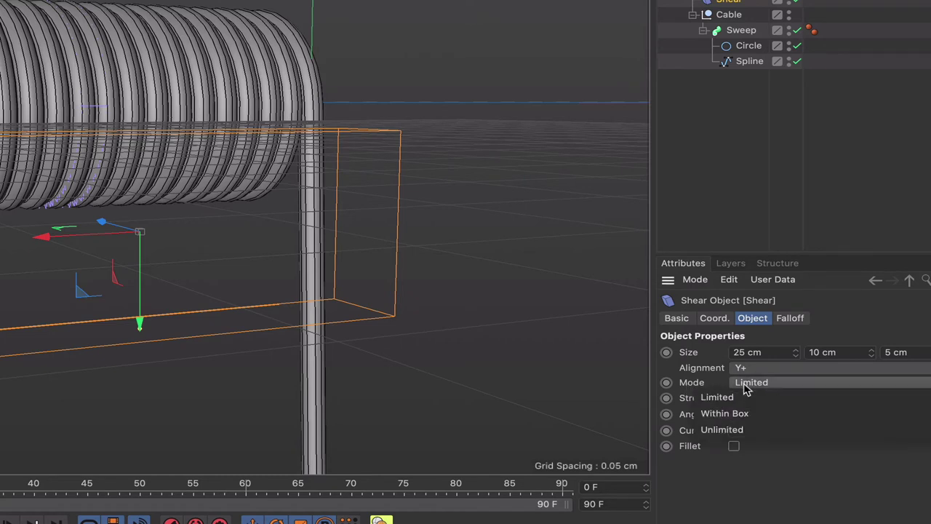
click(742, 429)
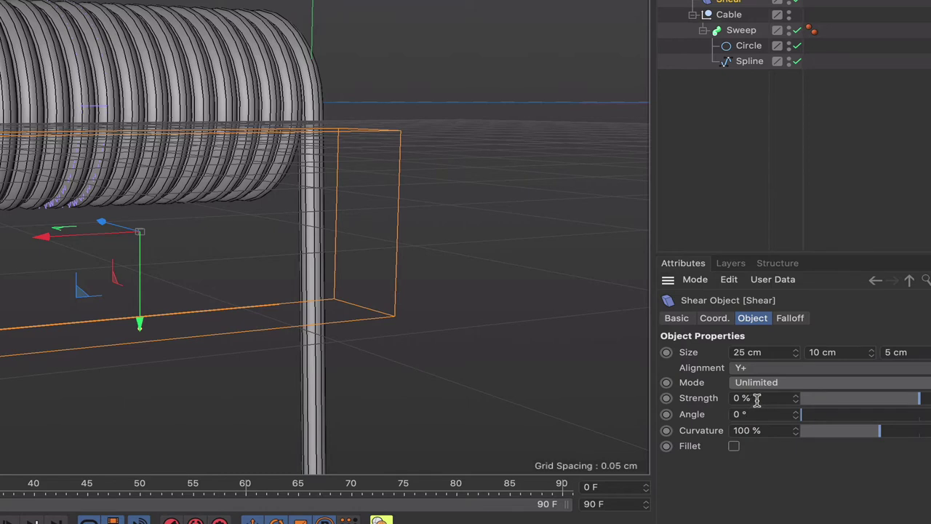
- Set the Shear's strength to 2.5 % while viewing the hanging cable in the right view
key(F4)
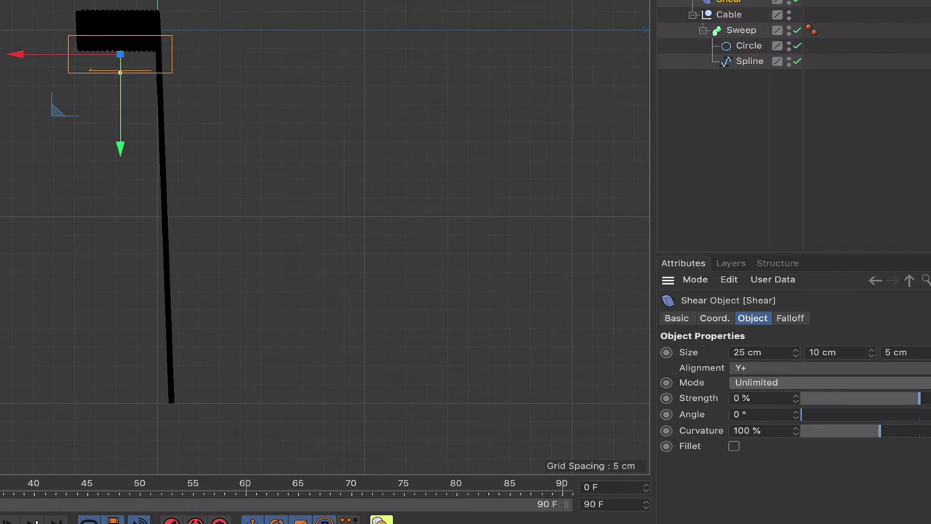
middle_drag(96, 205, 120, 246)
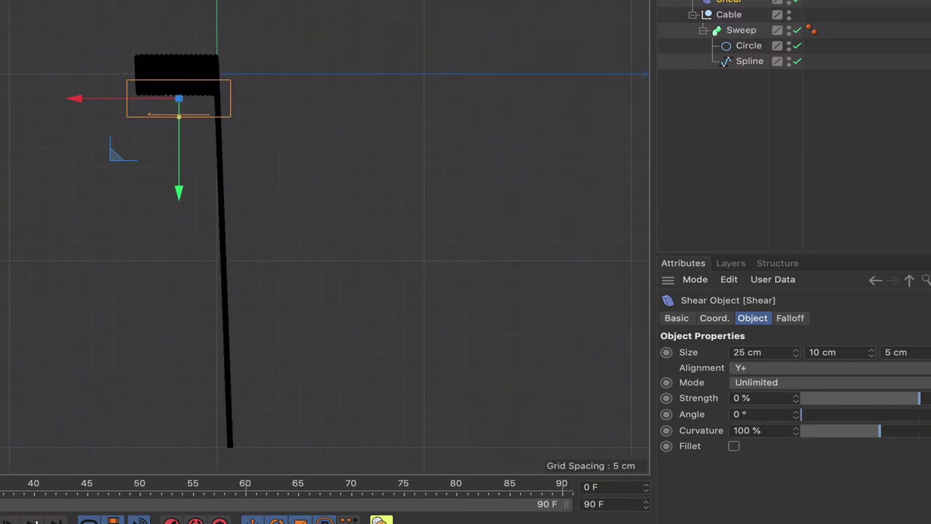
alt+right_drag(121, 208, 225, 208)
alt+middle_drag(122, 208, 67, 373)
scroll(121, 208, up, 2)
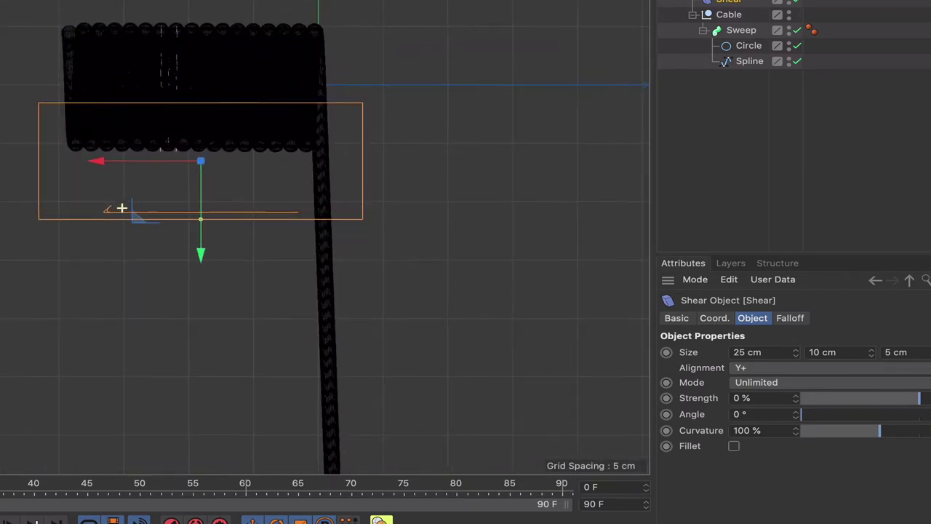
scroll(122, 208, down, 1)
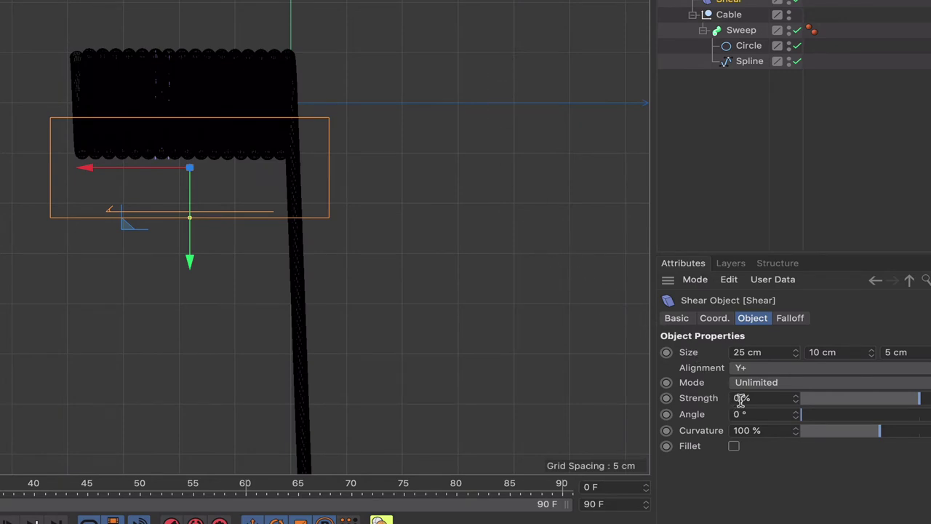
drag(741, 401, 709, 401)
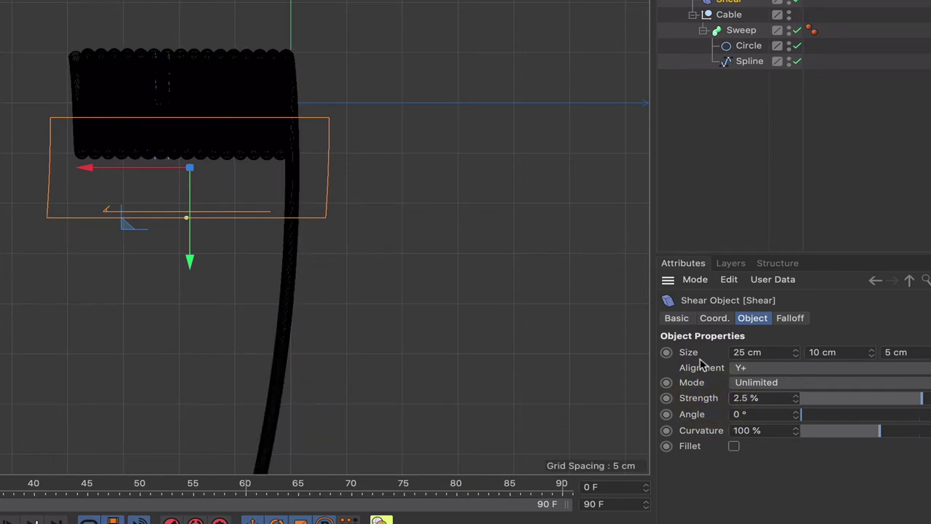
- Set the Shear's curvature to 0 % to straighten the hanging cable
double_click(753, 431)
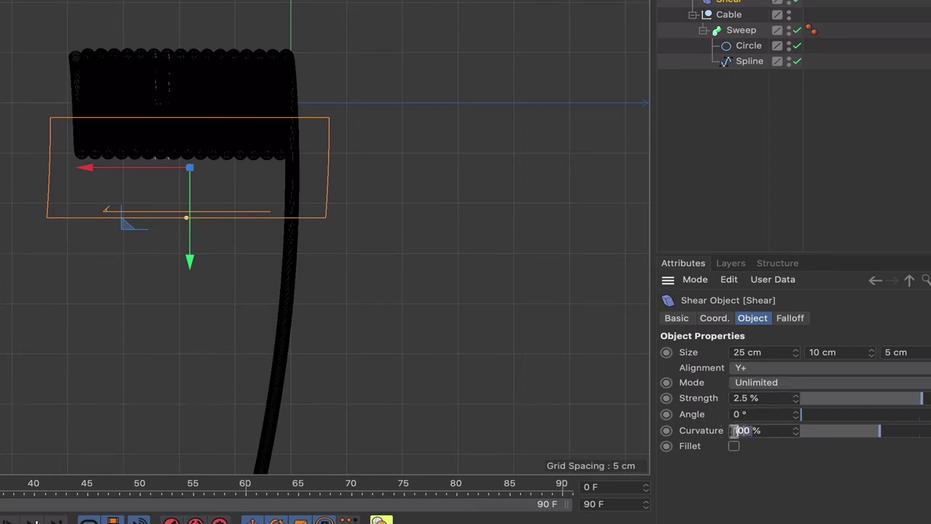
text(0)
key(Return)
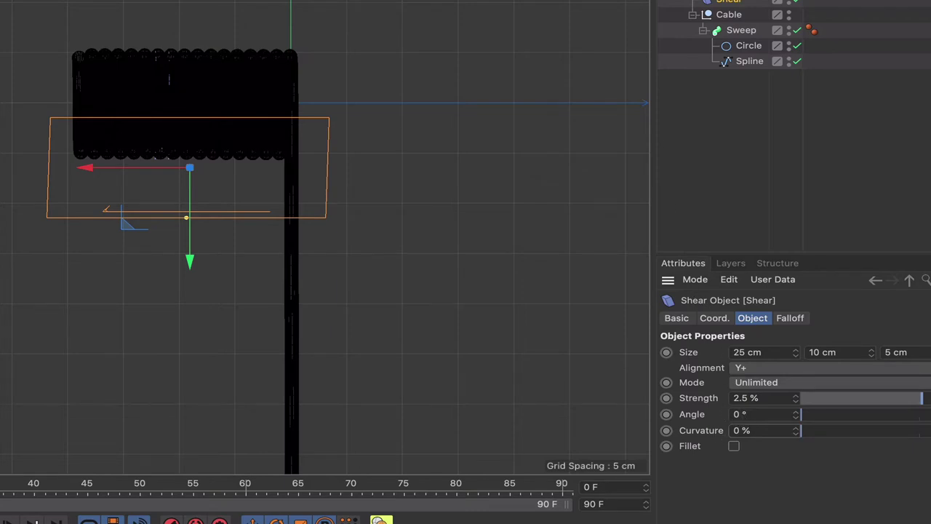
alt+middle_drag(122, 208, 115, 363)
scroll(122, 208, up, 5)
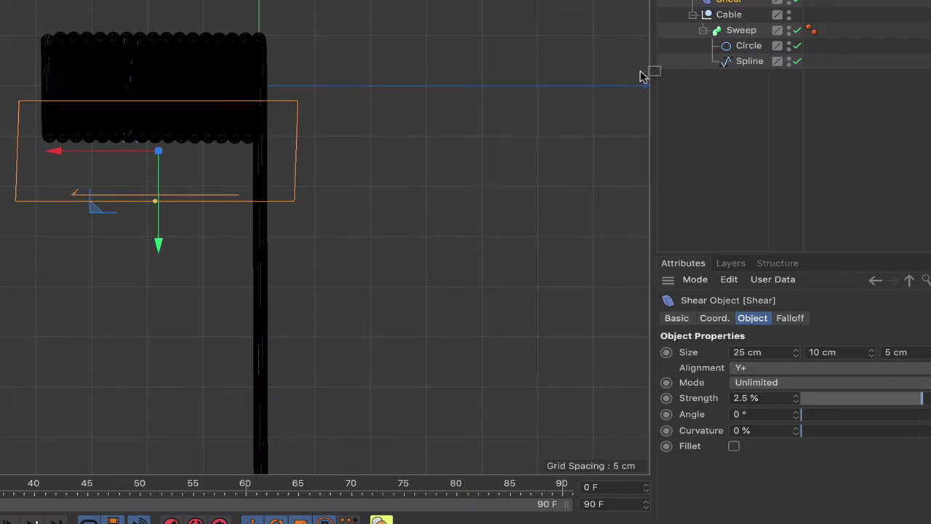
- In the top view, set the Shear's angle to 5° to align the hanging cable with the coil edge
key(F2)
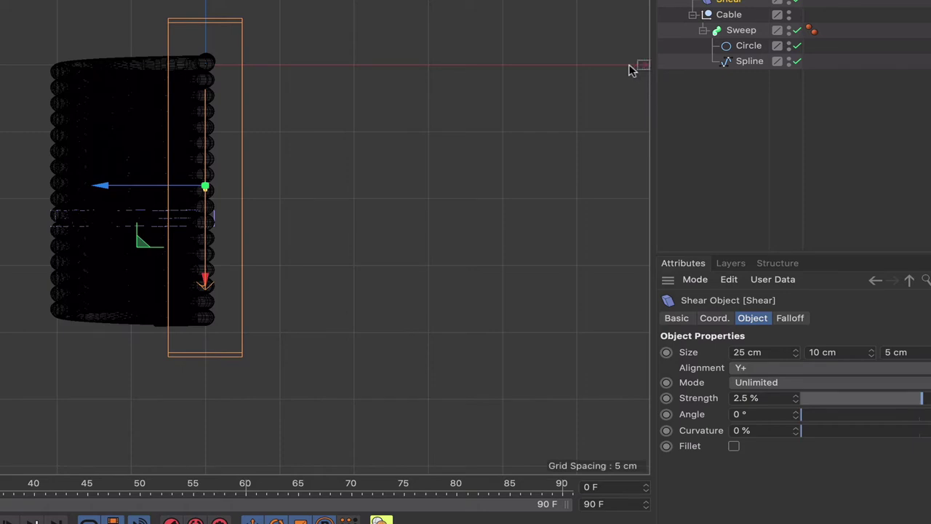
alt+middle_drag(283, 271, 187, 395)
scroll(121, 208, up, 10)
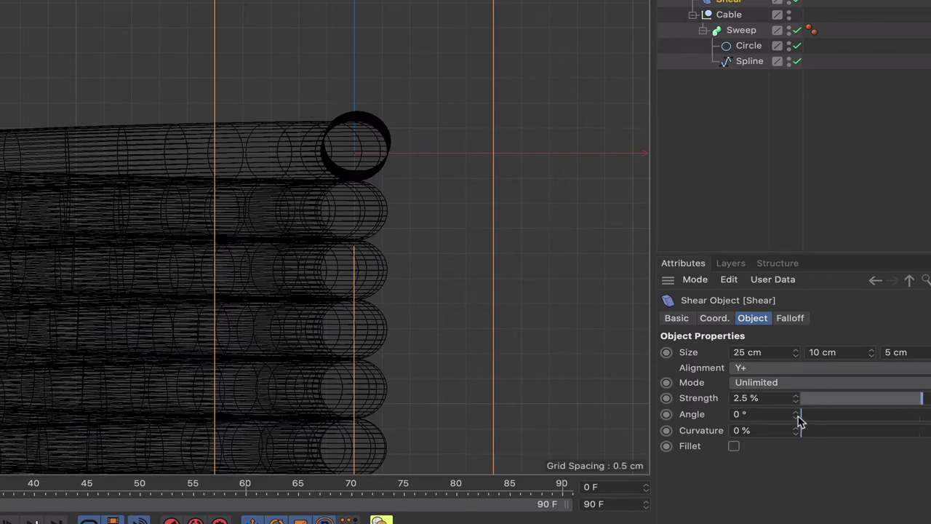
click(744, 414)
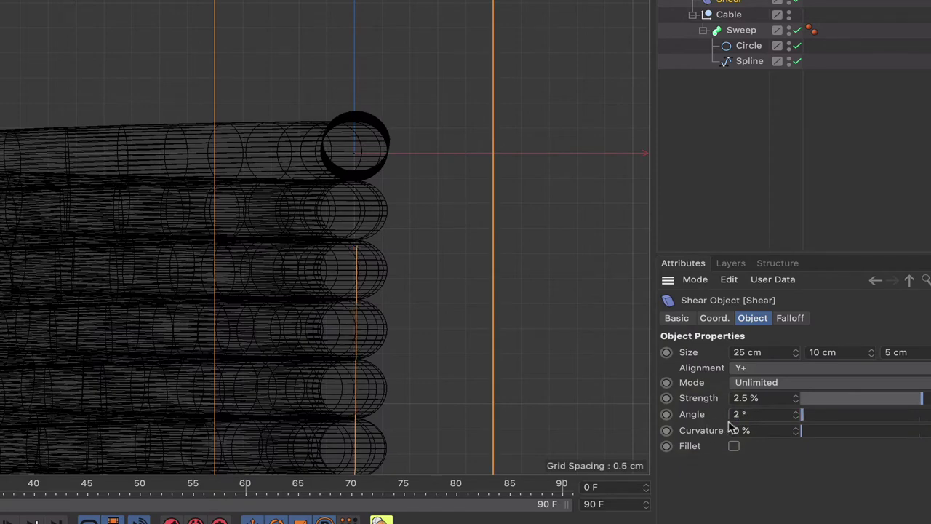
drag(736, 417, 700, 412)
text(5)
key(Return)
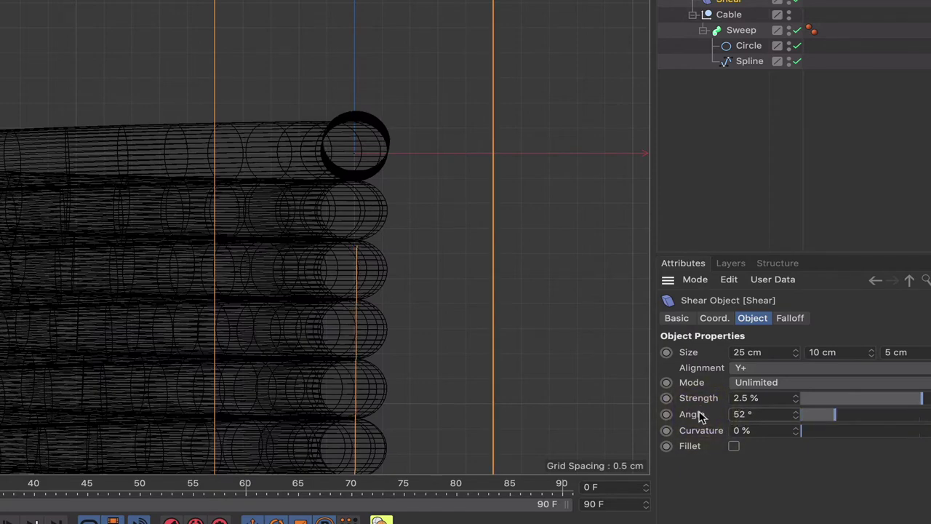
click(751, 414)
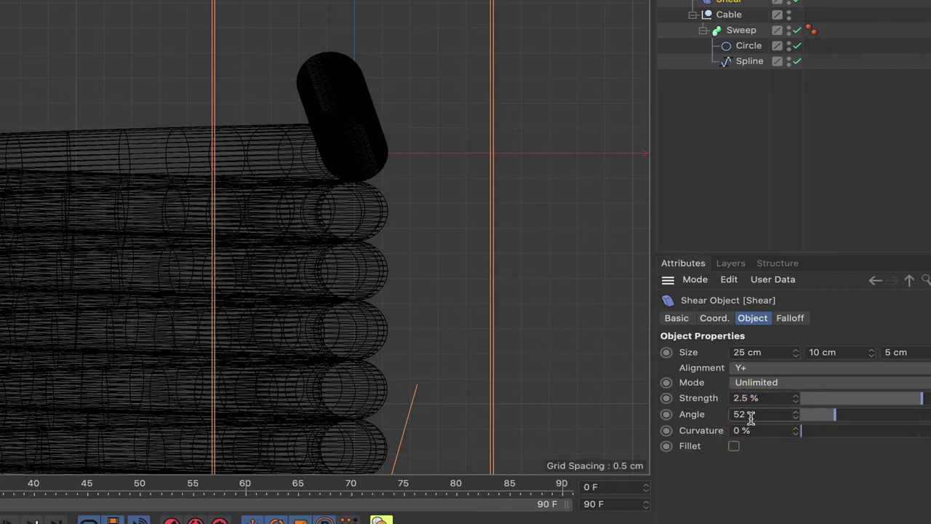
key(Return)
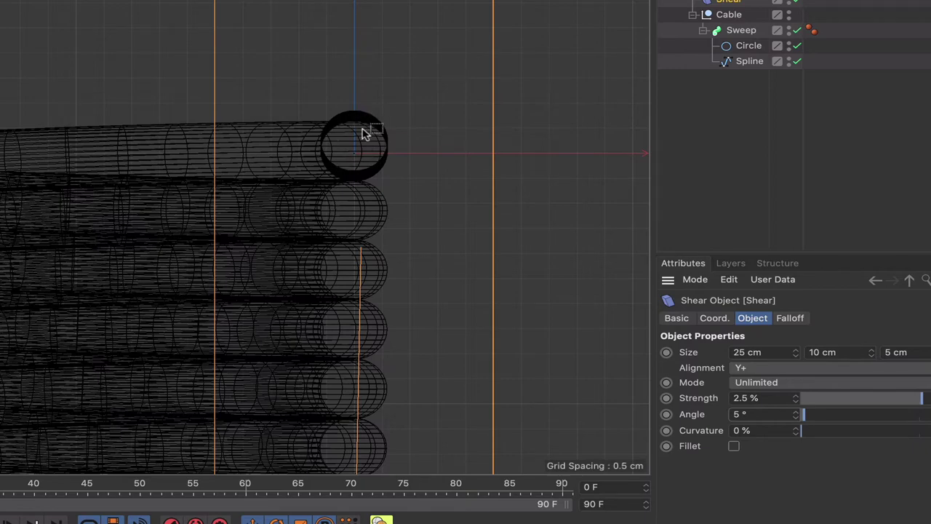
- Raise the Shear's strength slightly so the hanging cable's end lines up into one clean circle from above
alt+middle_drag(122, 208, 122, 208)
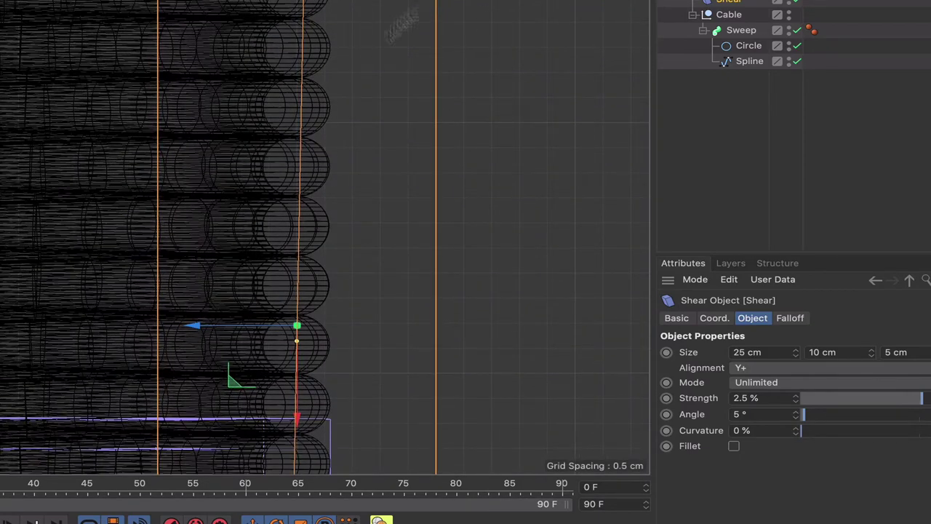
alt+middle_drag(121, 208, 122, 208)
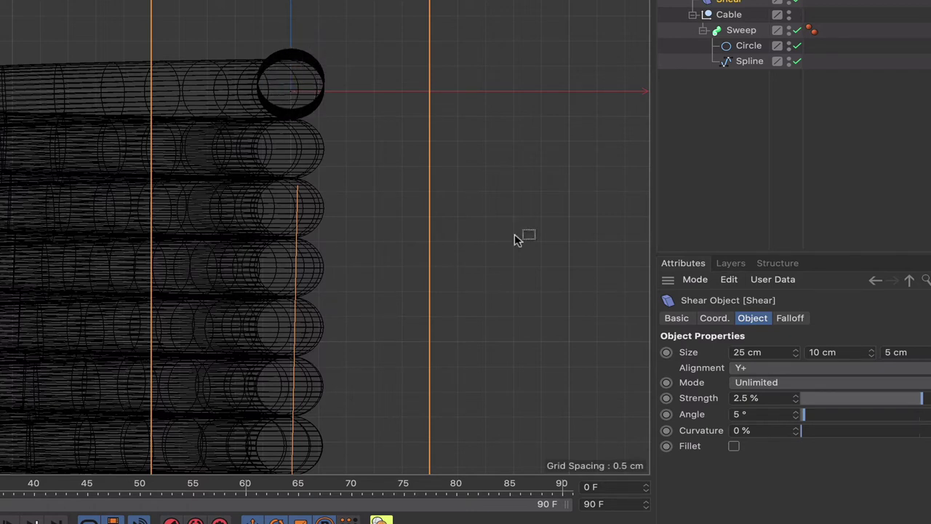
click(749, 400)
key(BackSpace)
key(BackSpace)
key(Return)
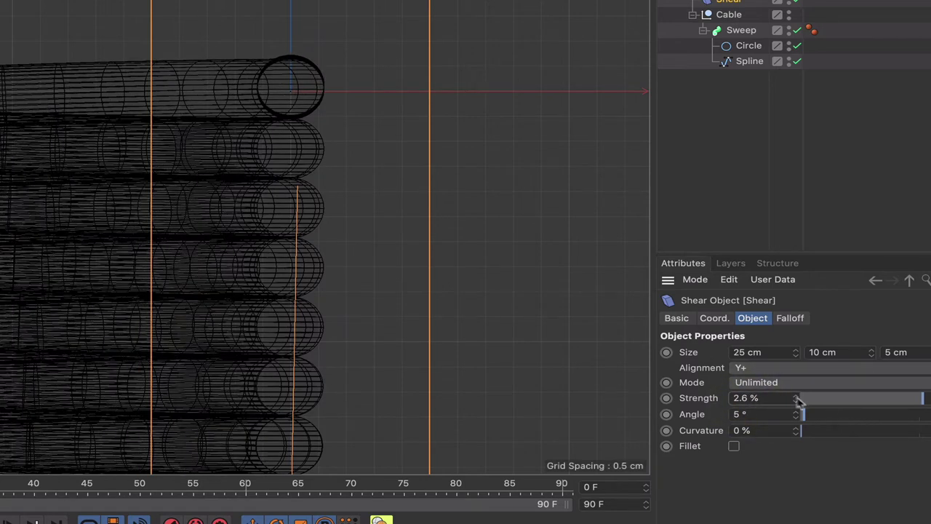
- Set the Shear's strength to 2.65 %
click(749, 399)
text(5)
key(Return)
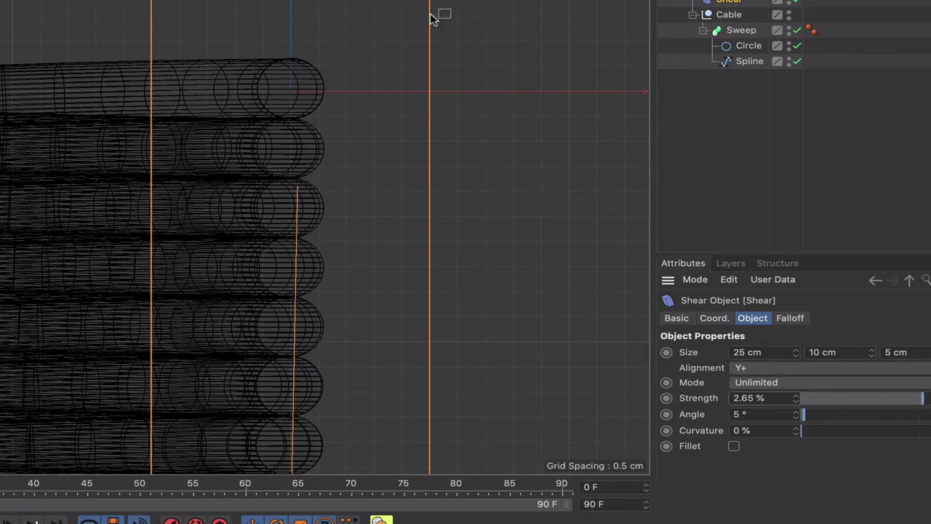
- Inspect the hanging cable's straightness down to its free end in the right view
key(F3)
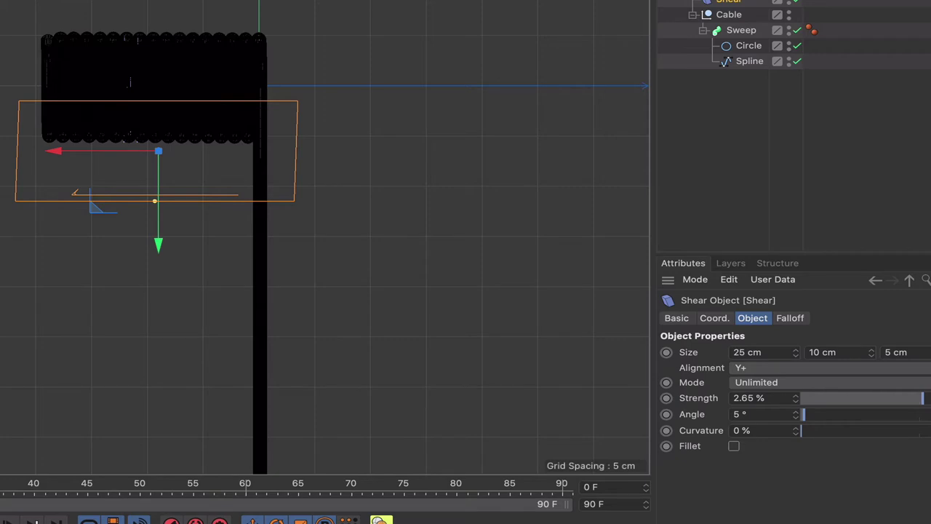
alt+middle_drag(179, 198, 104, 213)
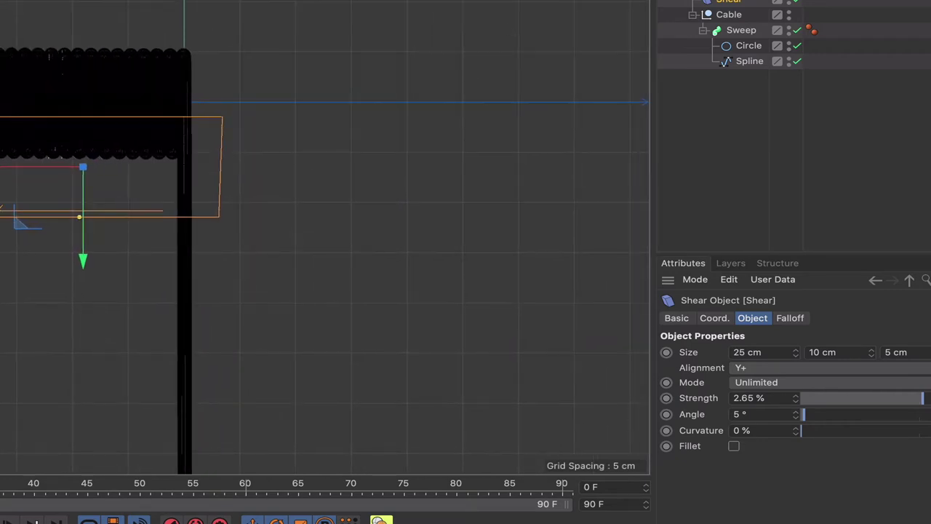
scroll(122, 208, down, 8)
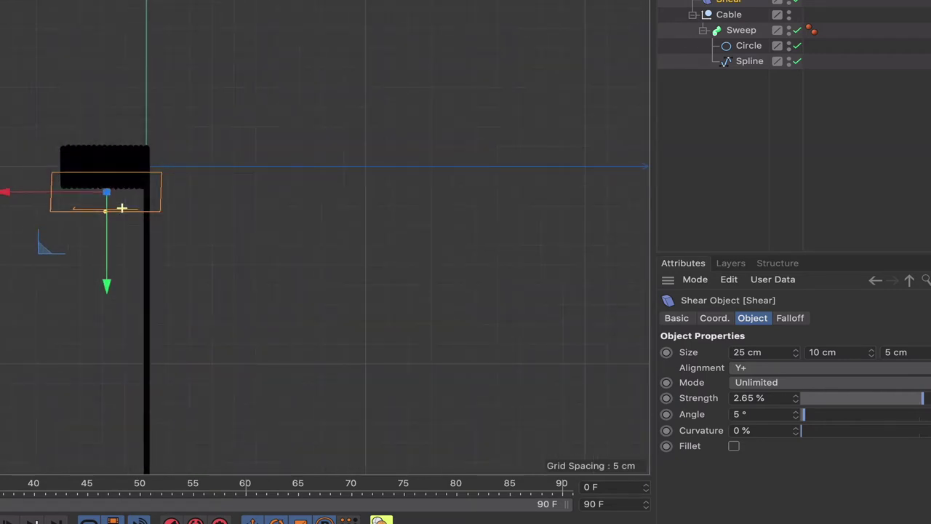
alt+middle_drag(121, 208, 146, 54)
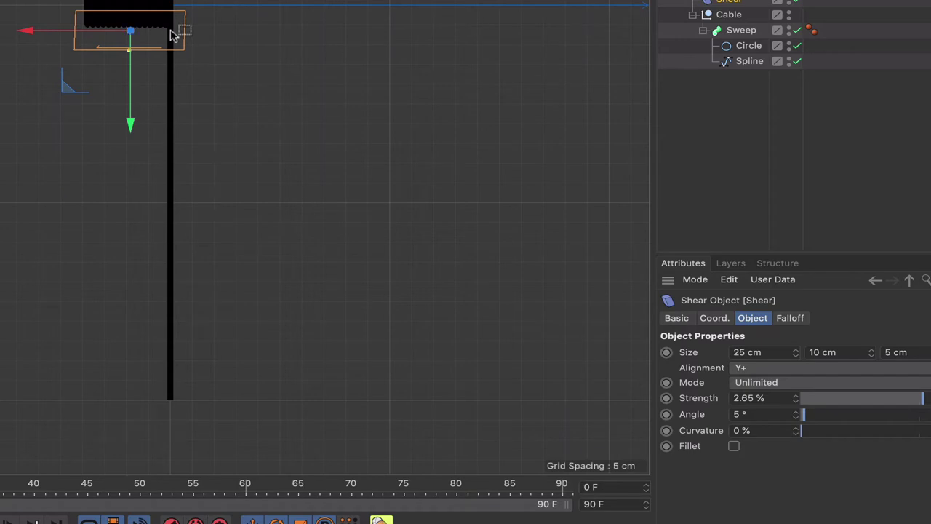
key(F1)
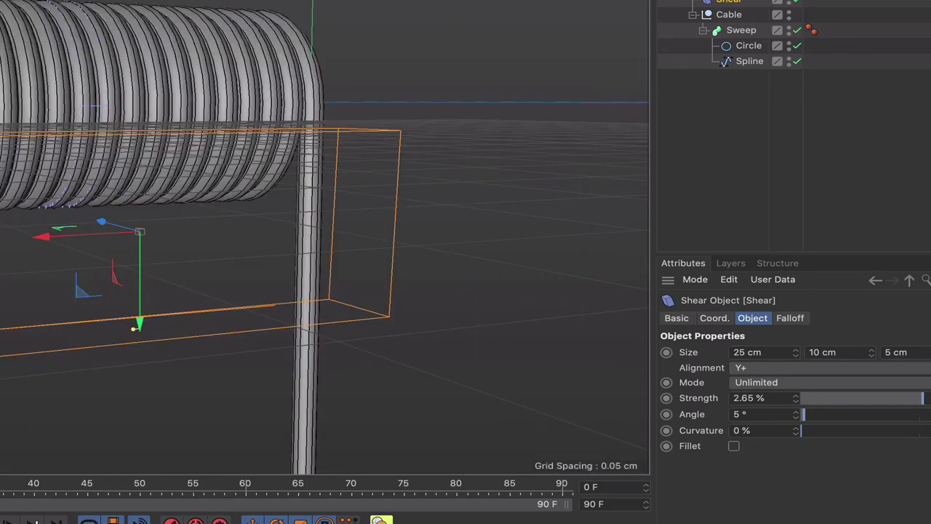
alt+drag(122, 208, 122, 208)
- Examine how the hanging cable leaves the coil in the front view and from several perspective angles
key(F4)
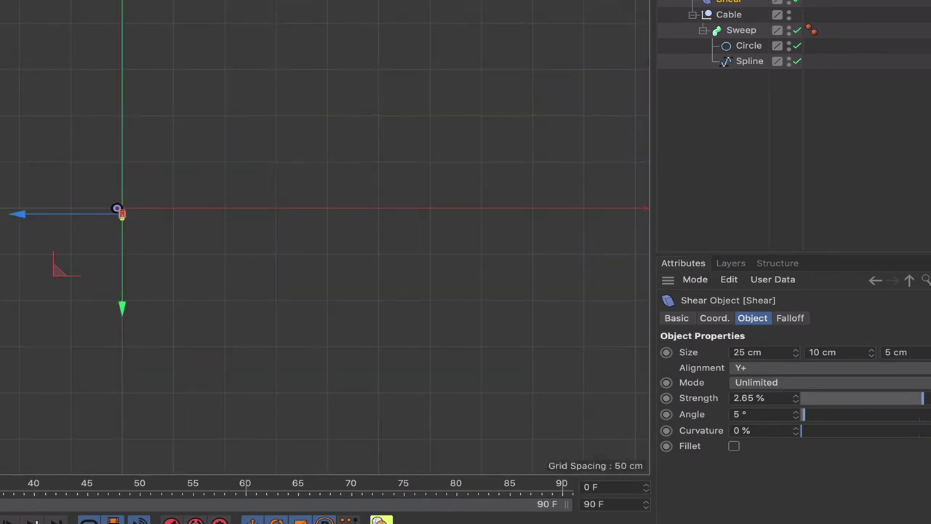
alt+middle_drag(116, 210, 217, 202)
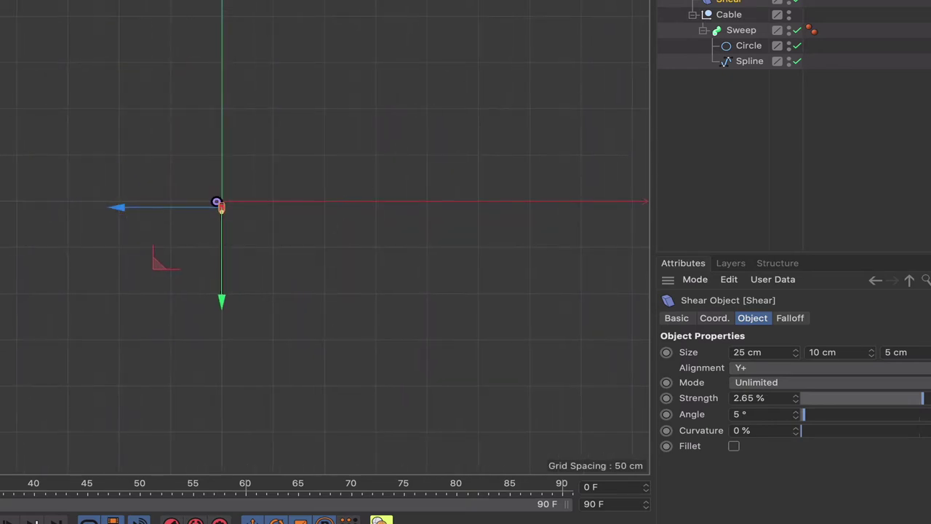
scroll(123, 208, up, 5)
alt+middle_drag(122, 208, 56, 229)
scroll(122, 208, up, 7)
scroll(209, 215, up, 5)
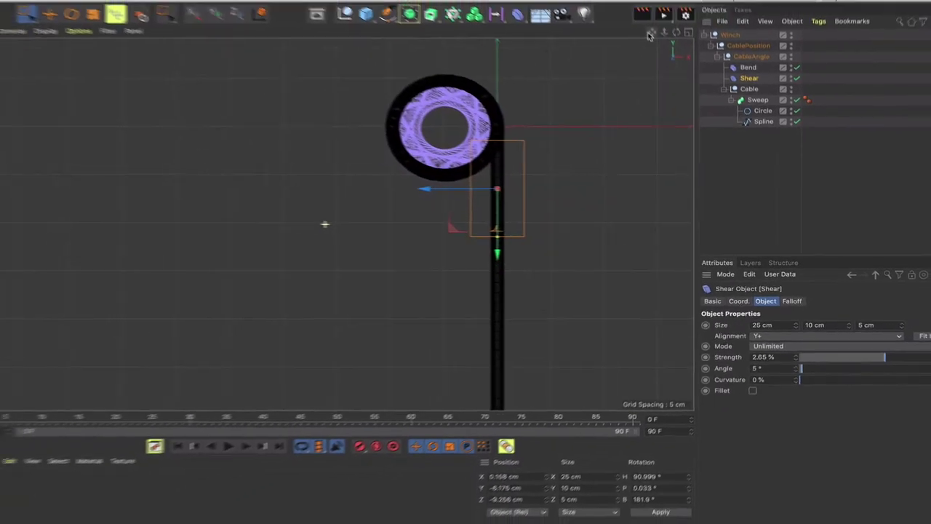
alt+middle_drag(209, 214, 59, 343)
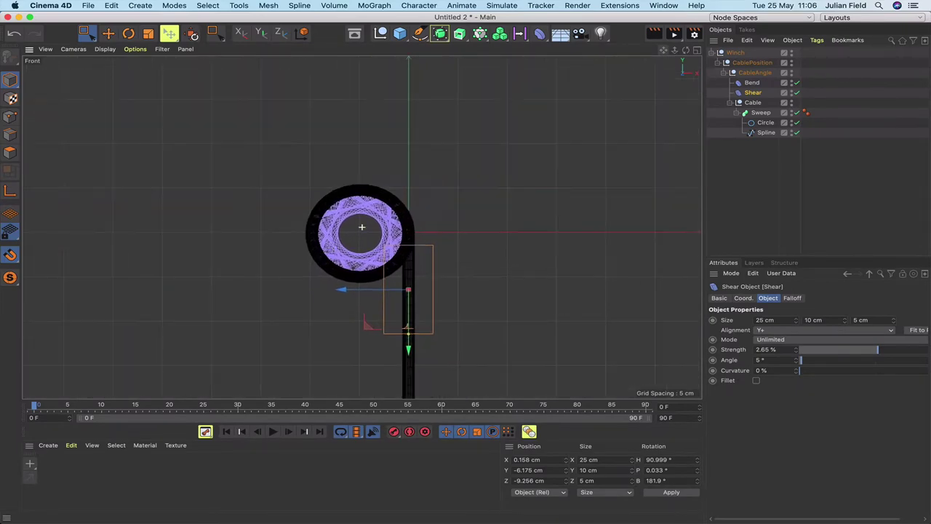
drag(661, 51, 648, 63)
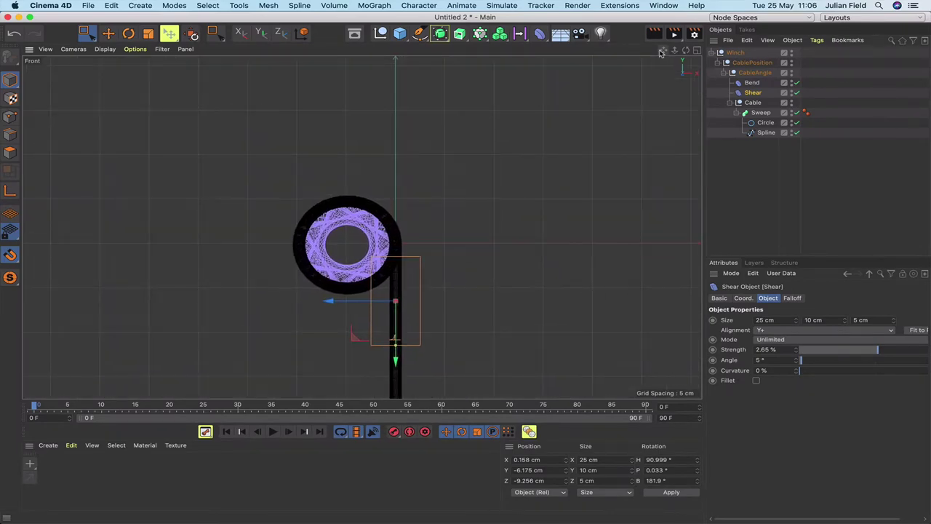
right_drag(661, 52, 765, 52)
drag(660, 52, 694, 37)
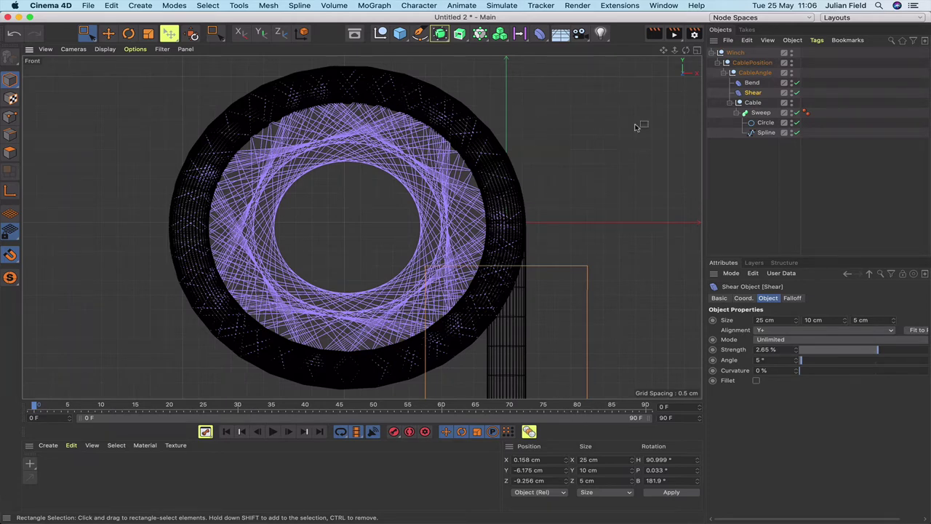
key(F1)
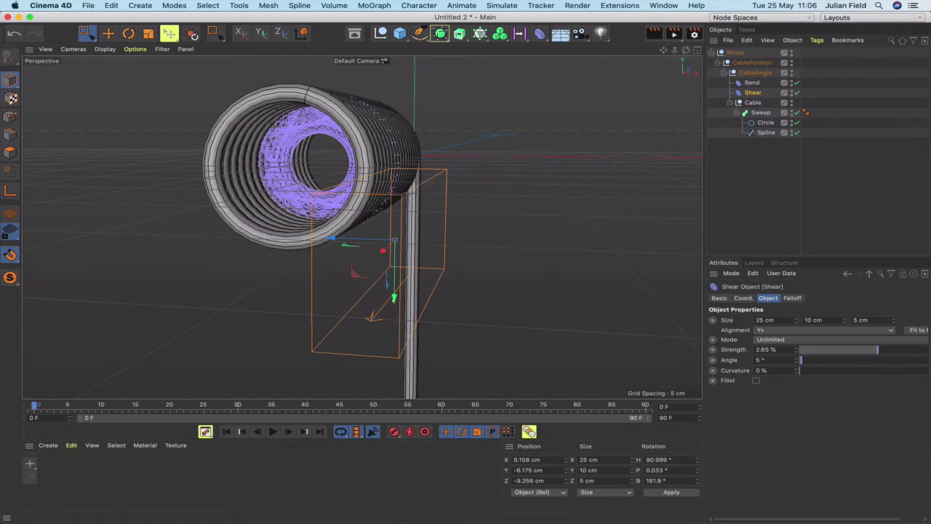
drag(686, 50, 620, 73)
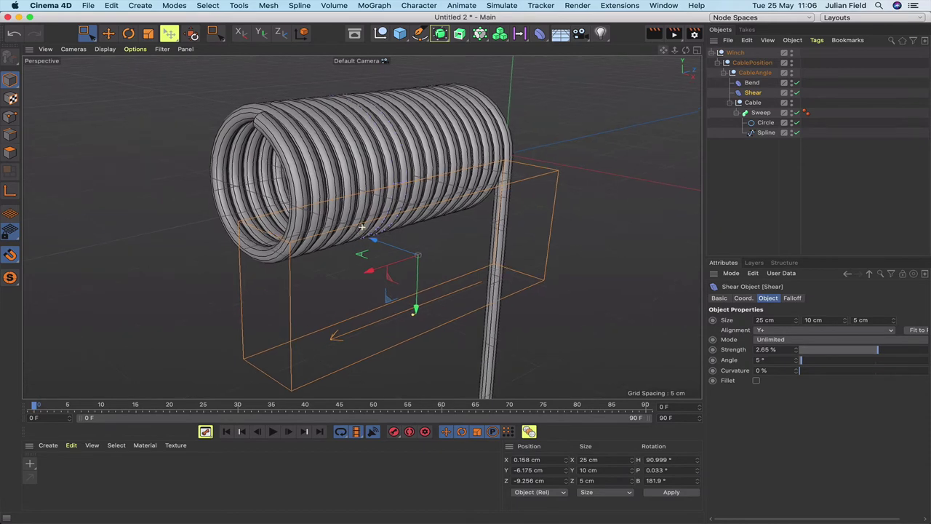
drag(663, 52, 642, 83)
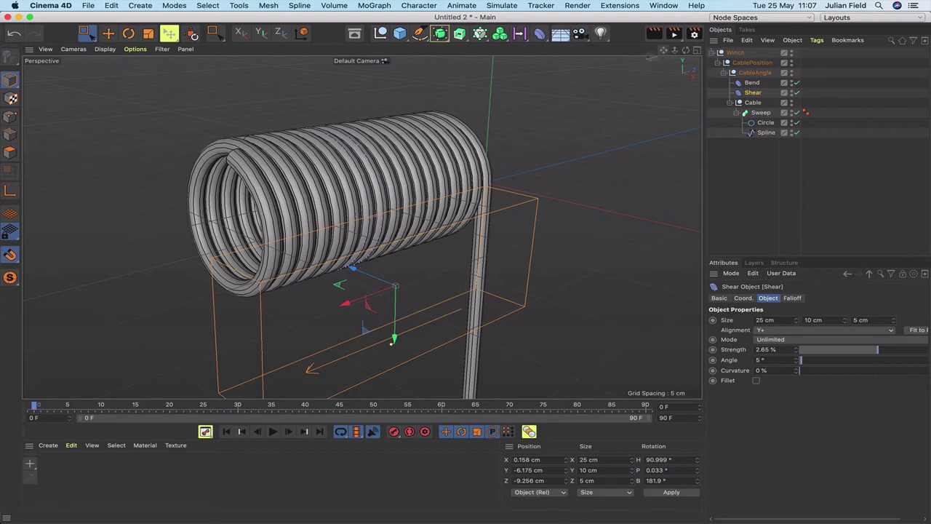
alt+middle_drag(465, 171, 477, 163)
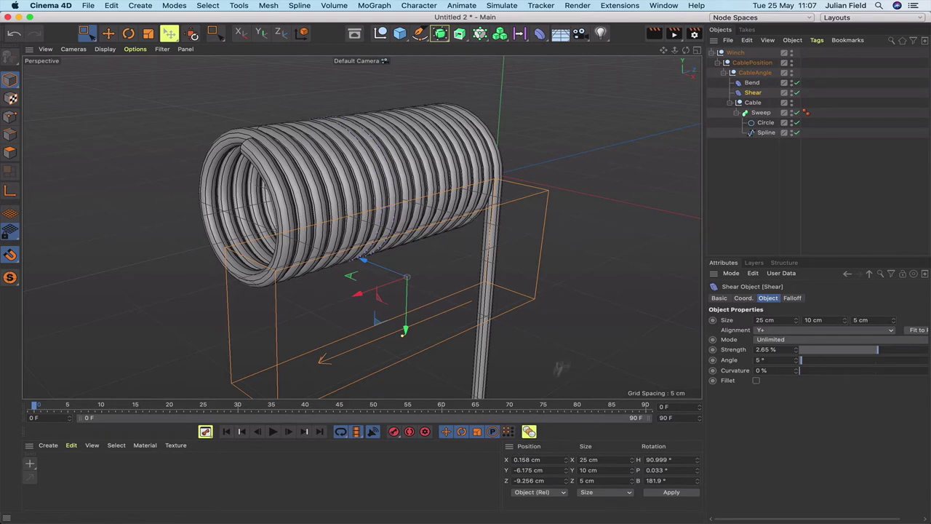
- Set the Cable null's Y position to 600 cm to wind the cable onto the coil
click(753, 102)
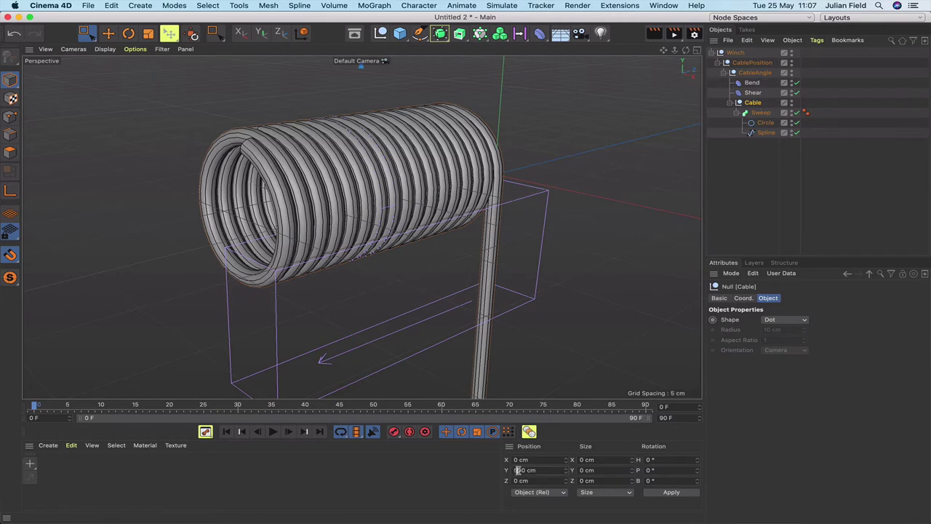
drag(518, 470, 493, 477)
text(6)
key(Return)
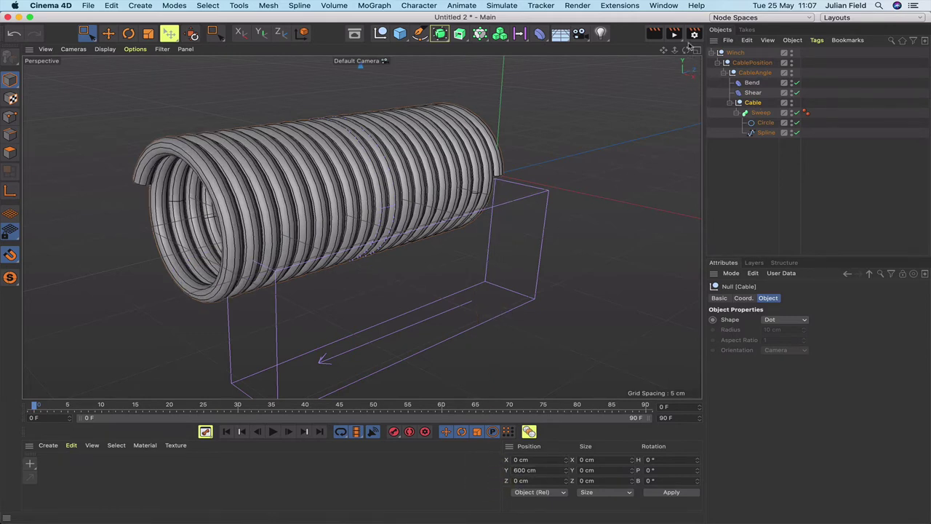
mouse_move(686, 50)
mouse_down()
mouse_move(616, 35)
mouse_move(681, 45)
mouse_up()
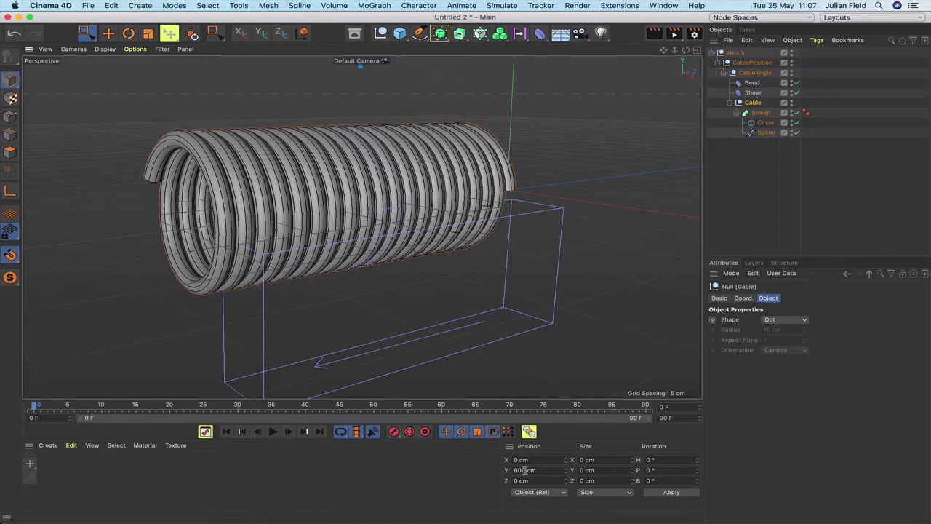
drag(526, 471, 494, 472)
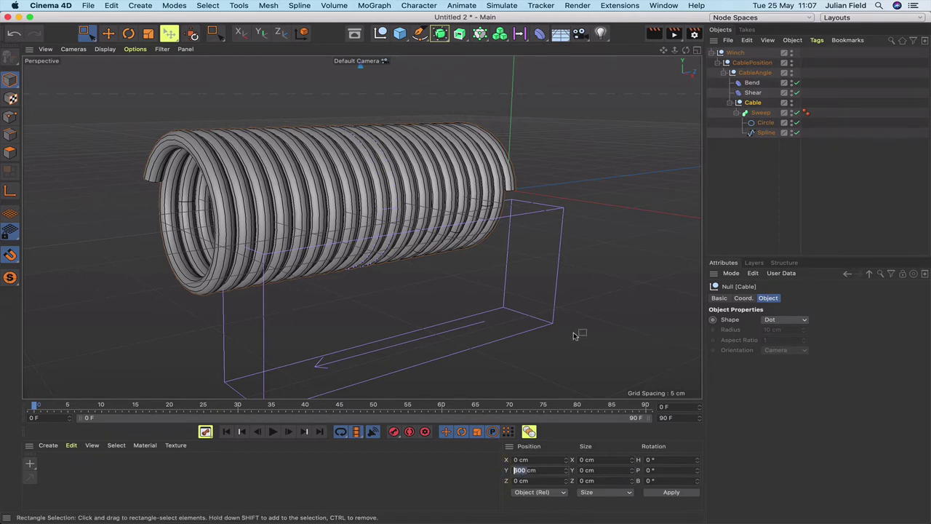
drag(685, 51, 716, 62)
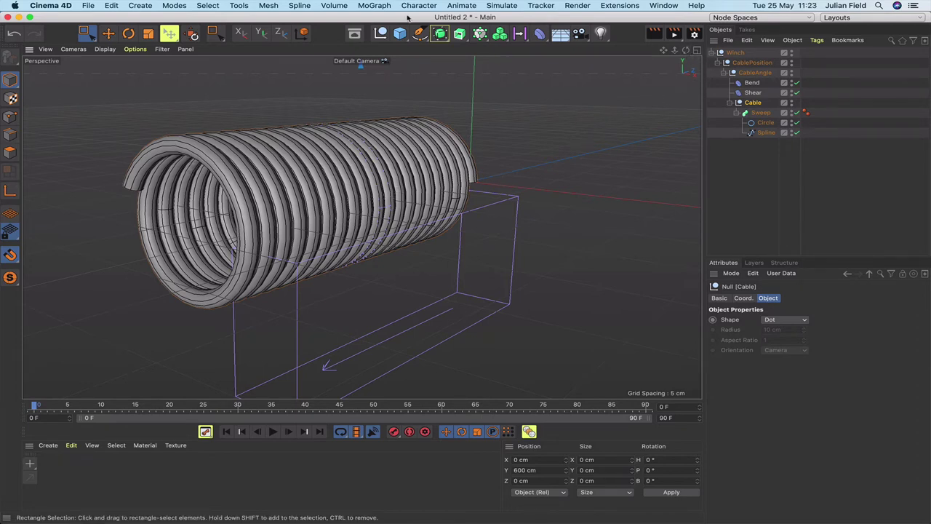
- Add a cylinder primitive to the scene and orient it along +Z
click(399, 34)
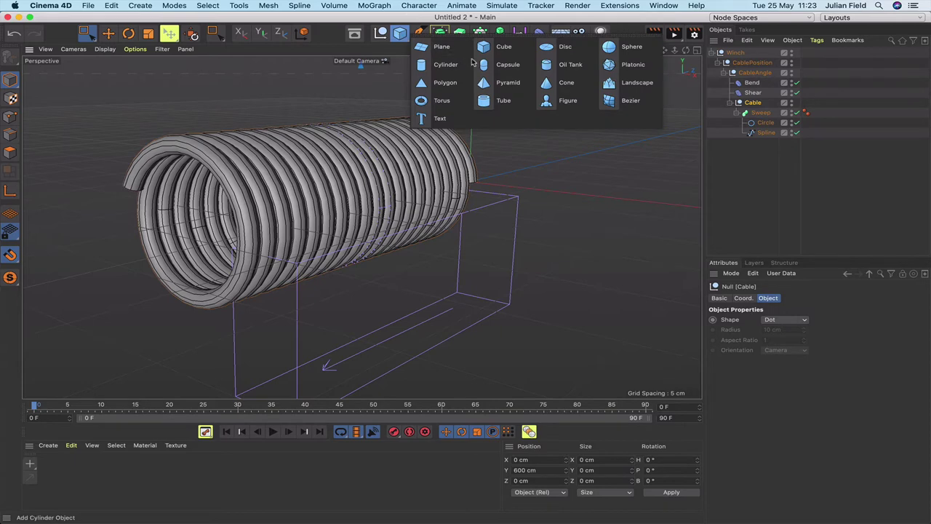
click(447, 65)
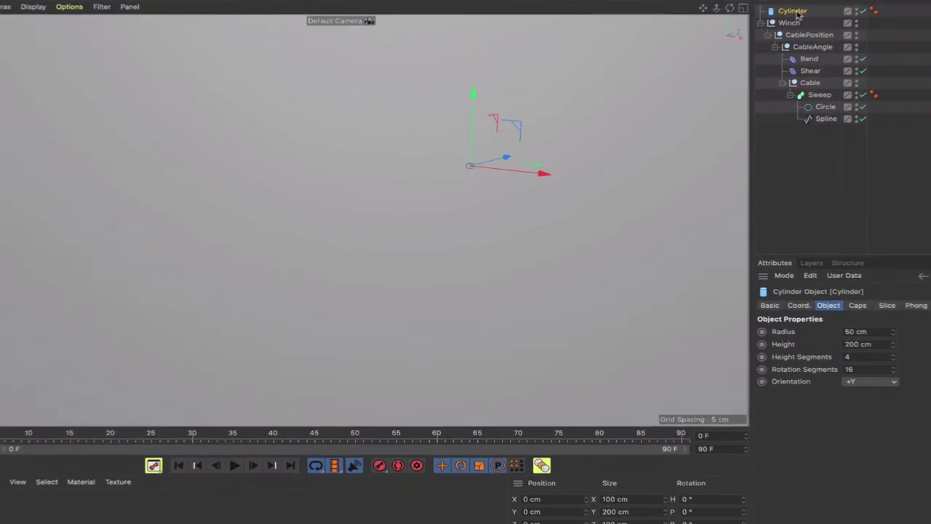
click(742, 54)
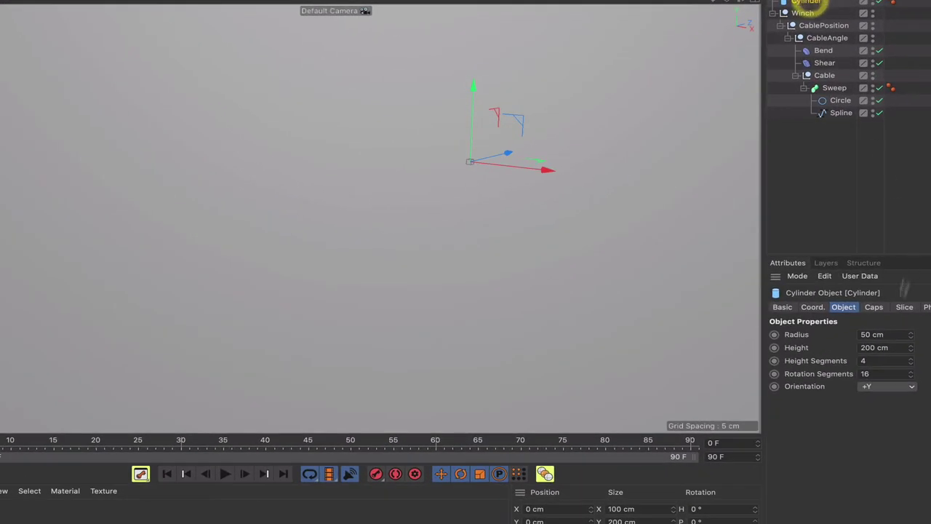
click(883, 386)
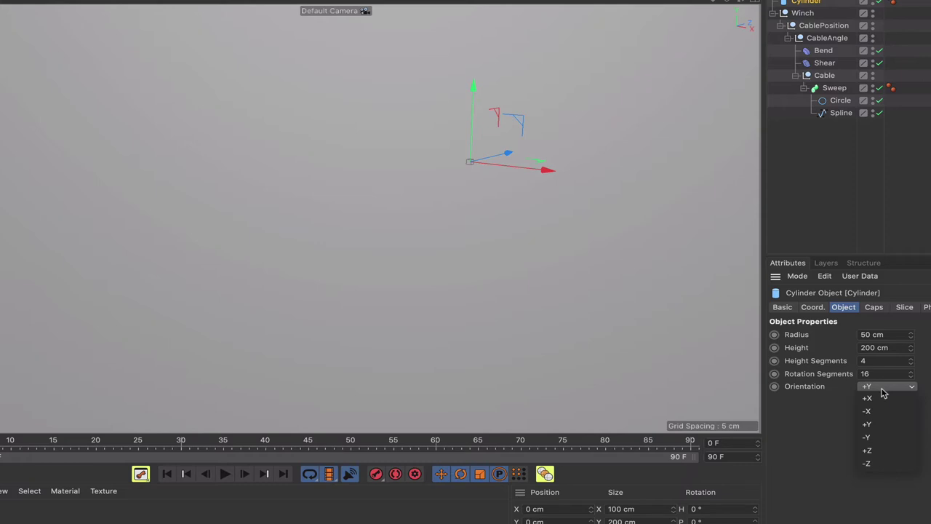
click(879, 450)
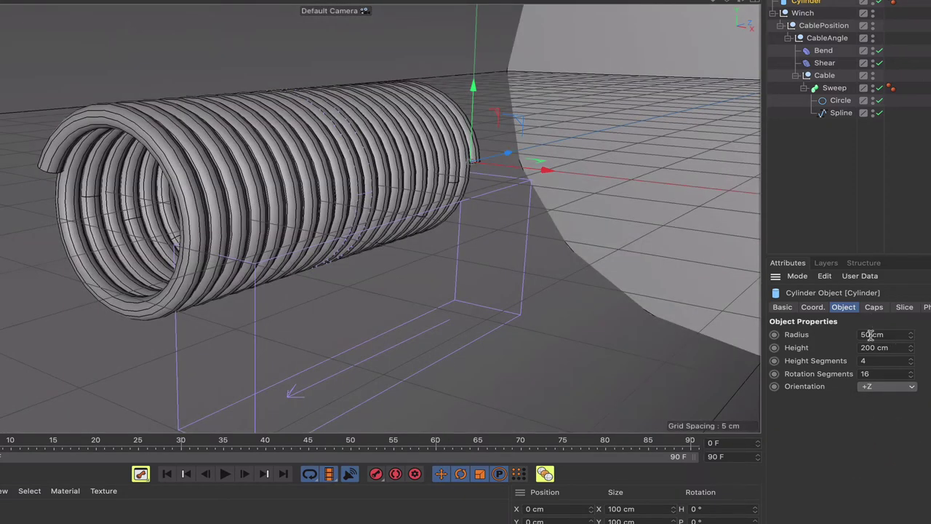
- Set the cylinder's radius to 5 cm and its height to 25 cm
drag(871, 335, 817, 335)
text(5)
key(Return)
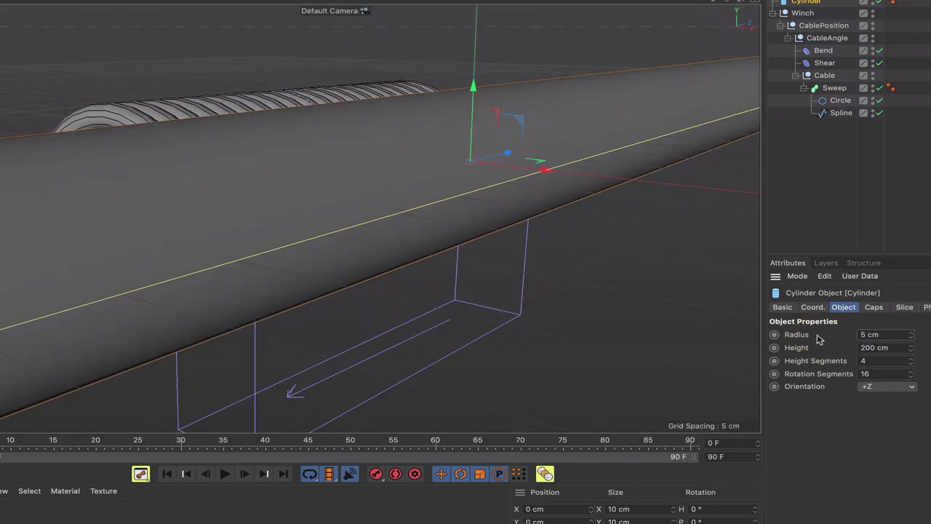
click(875, 350)
key(BackSpace)
key(BackSpace)
click(837, 354)
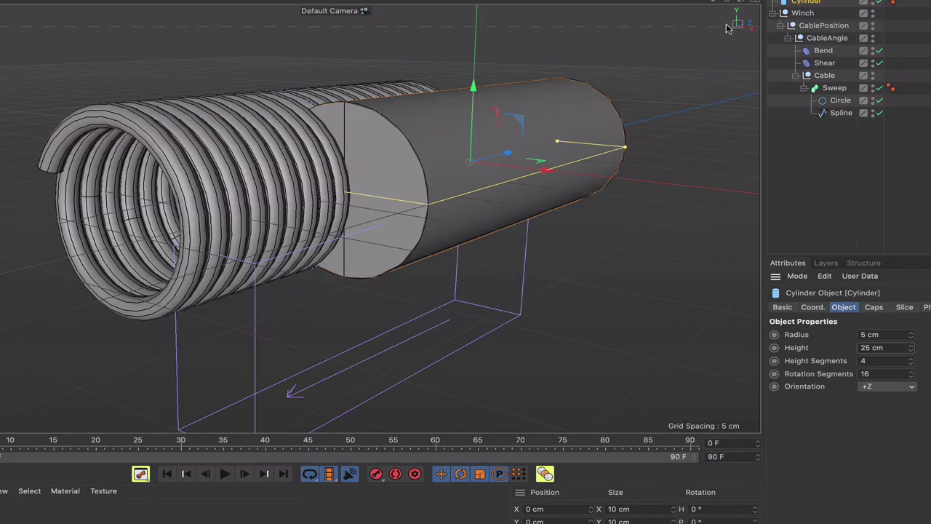
- Move the cylinder along its Z axis so its length lines up with the coils
drag(741, 4, 465, 272)
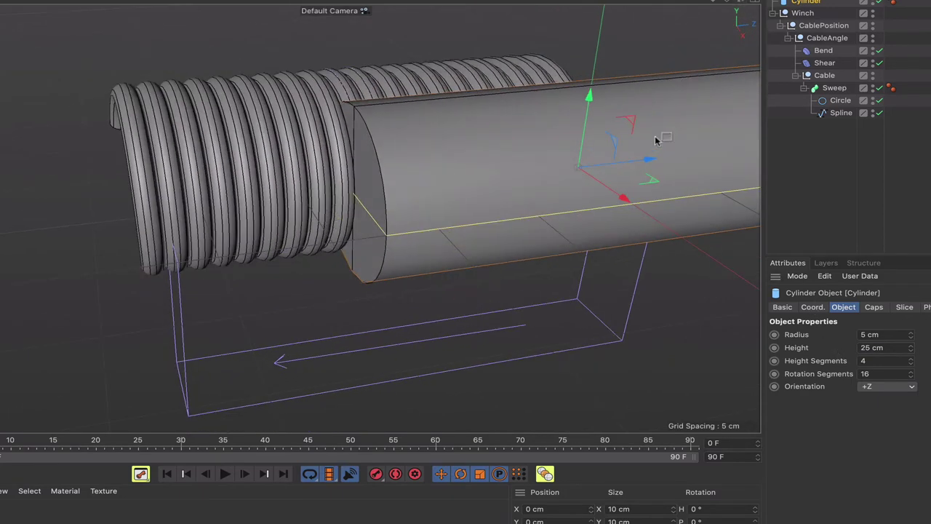
drag(648, 159, 449, 195)
alt+middle_drag(617, 78, 605, 89)
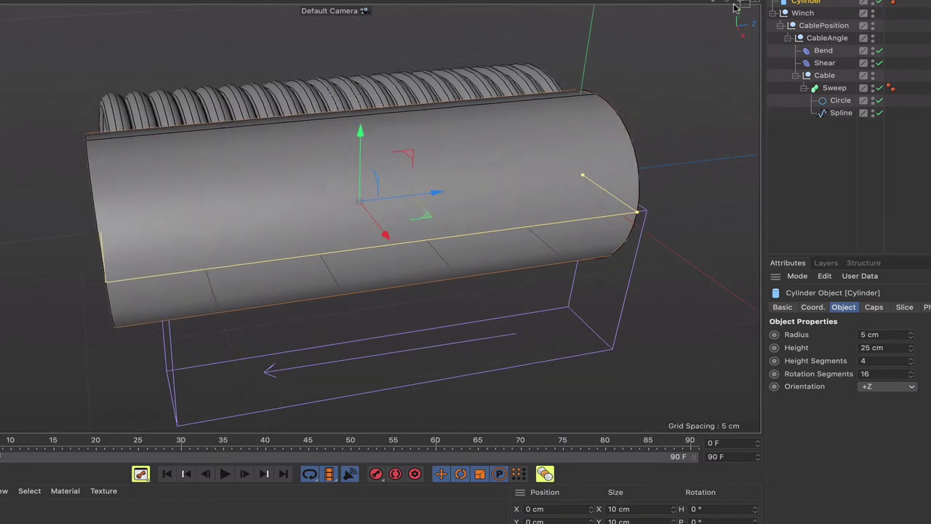
- Centre the cylinder inside the coil at about X -4.967 cm and Y -0.208 cm in the front view, and reduce its radius to 4 cm
alt+drag(468, 274, 403, 242)
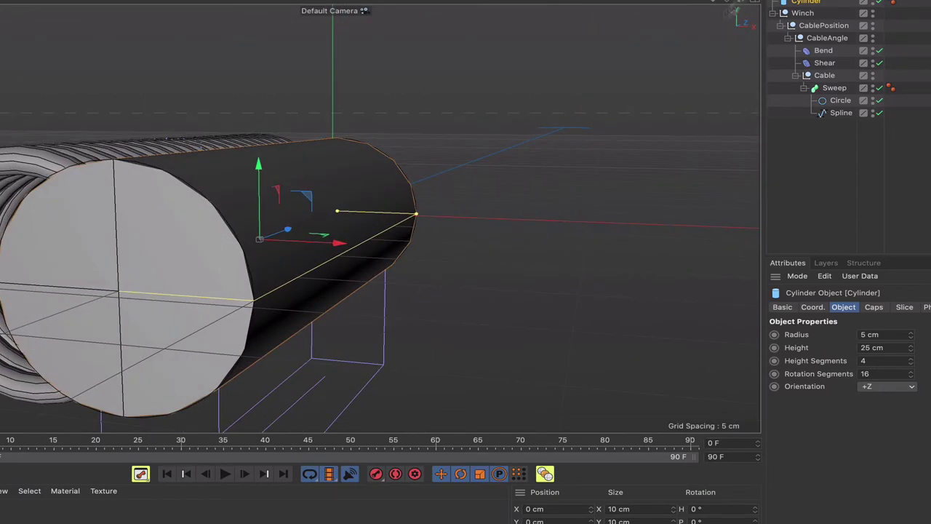
drag(336, 245, 240, 248)
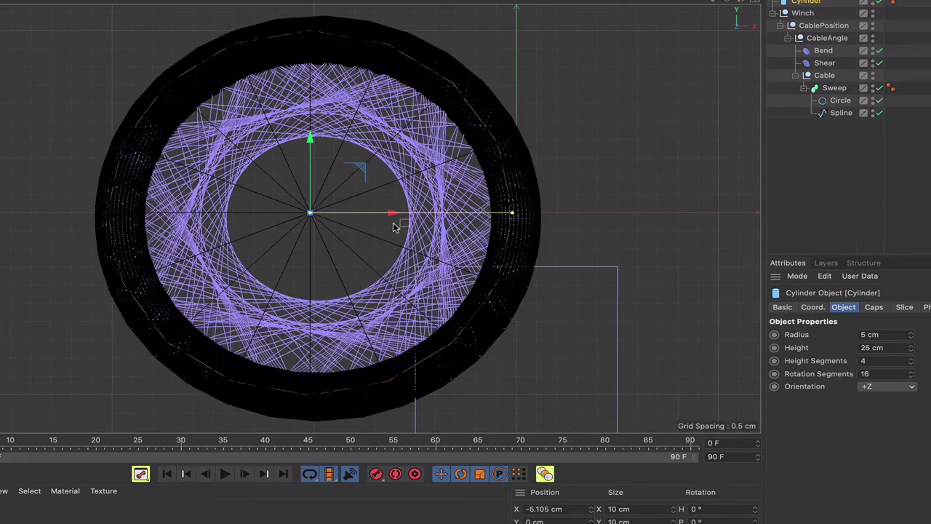
drag(391, 214, 398, 218)
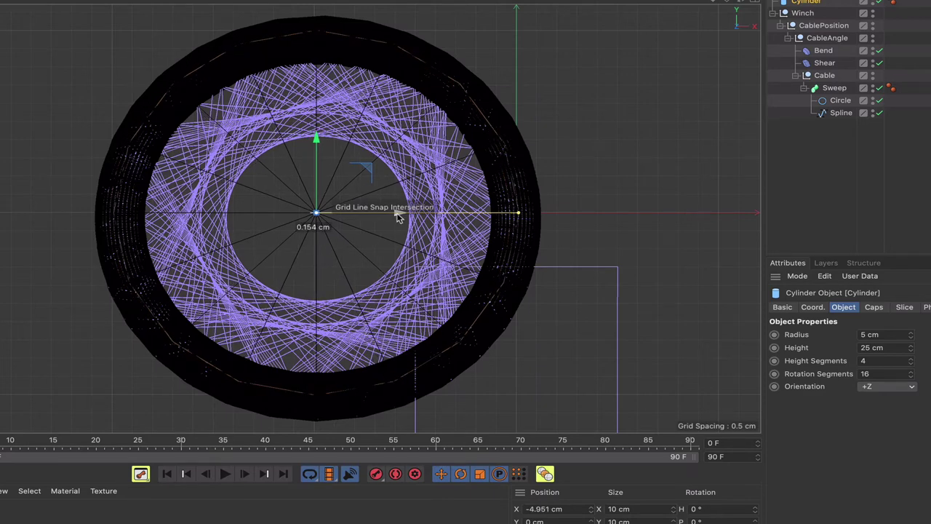
drag(398, 218, 395, 212)
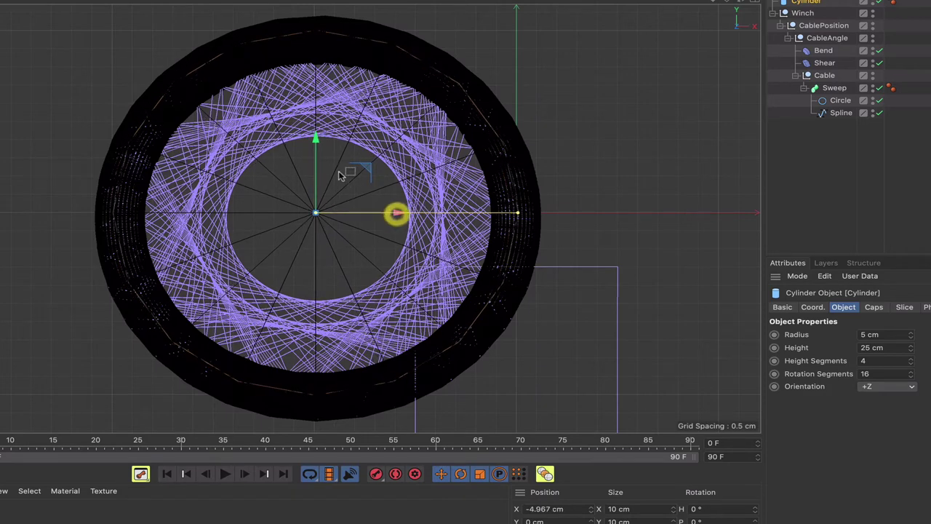
drag(317, 140, 318, 147)
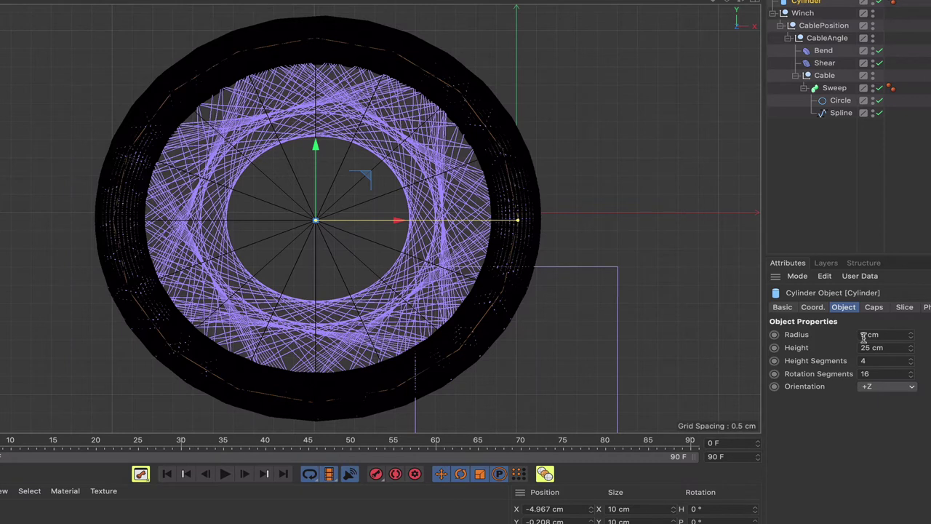
click(910, 338)
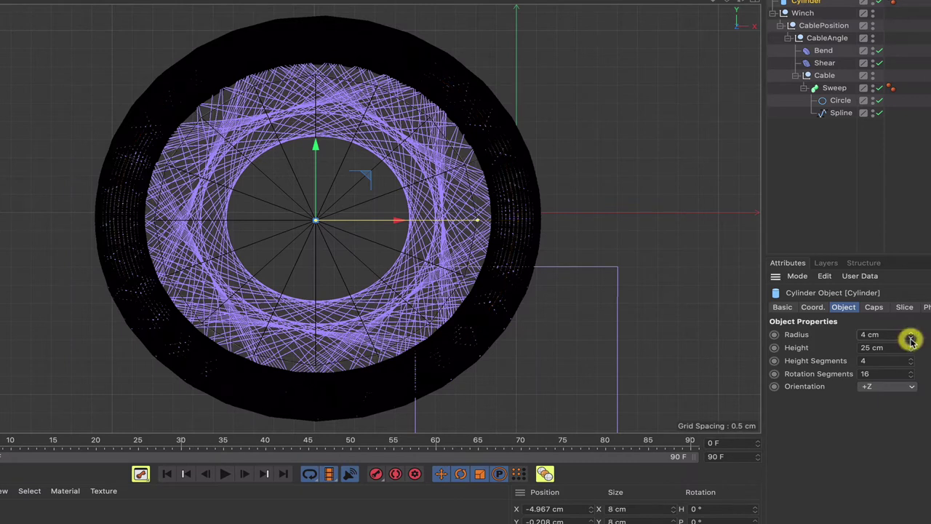
- Try cylinder radii of 4.8 cm, 4.7 cm and 4.75 cm against the inside of the coil
click(866, 334)
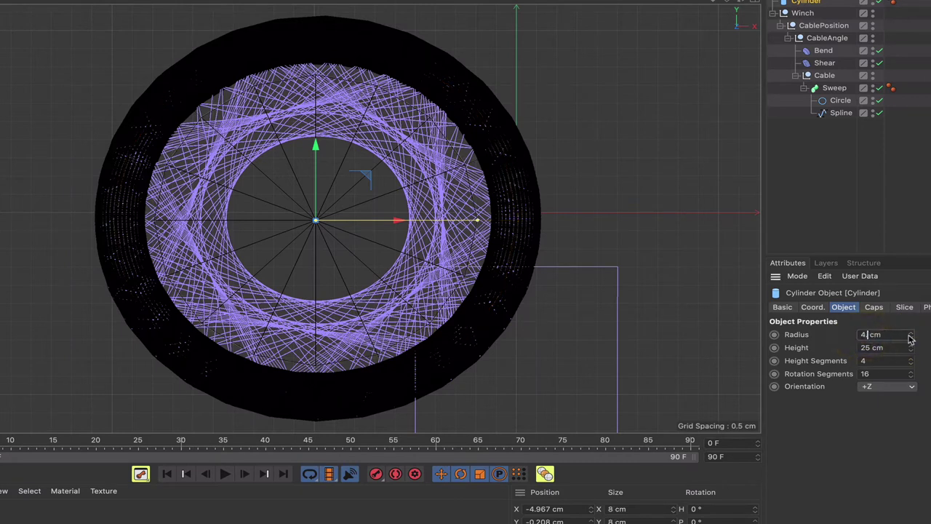
text(.8)
key(Return)
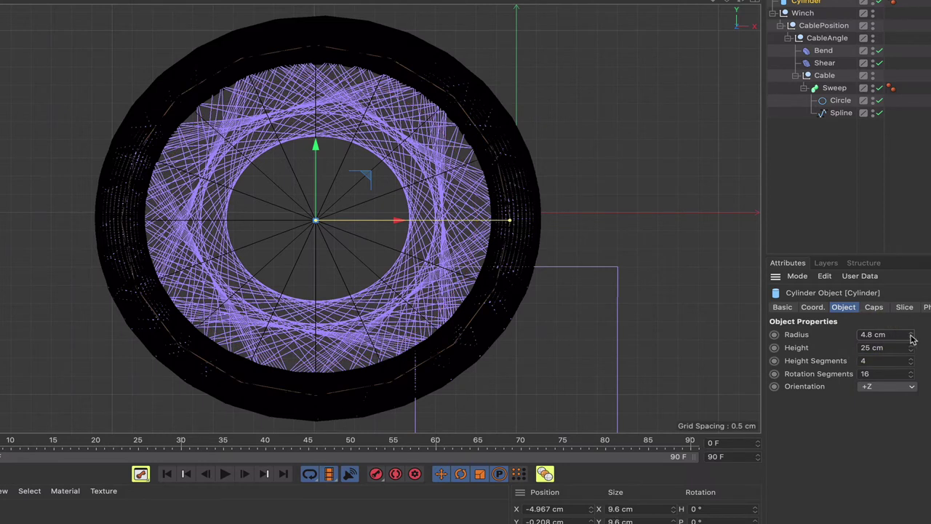
click(902, 336)
key(Return)
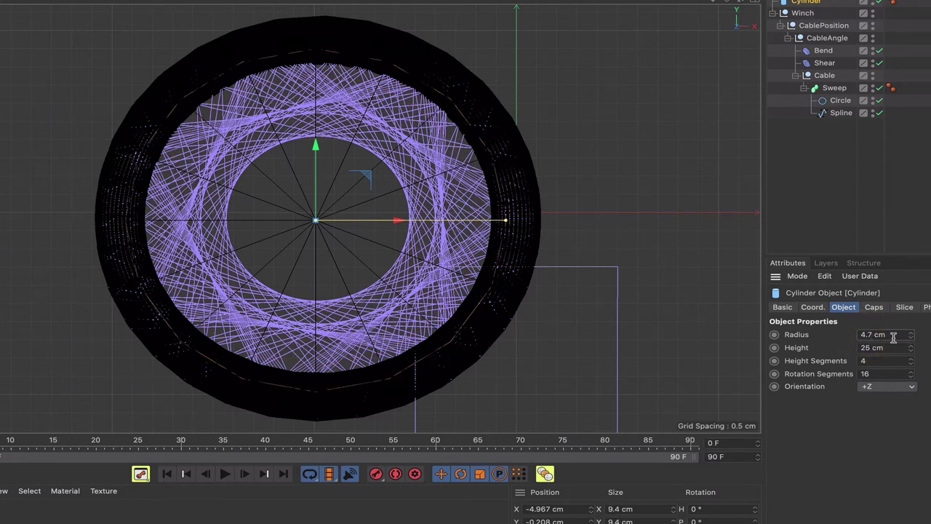
double_click(879, 334)
click(873, 336)
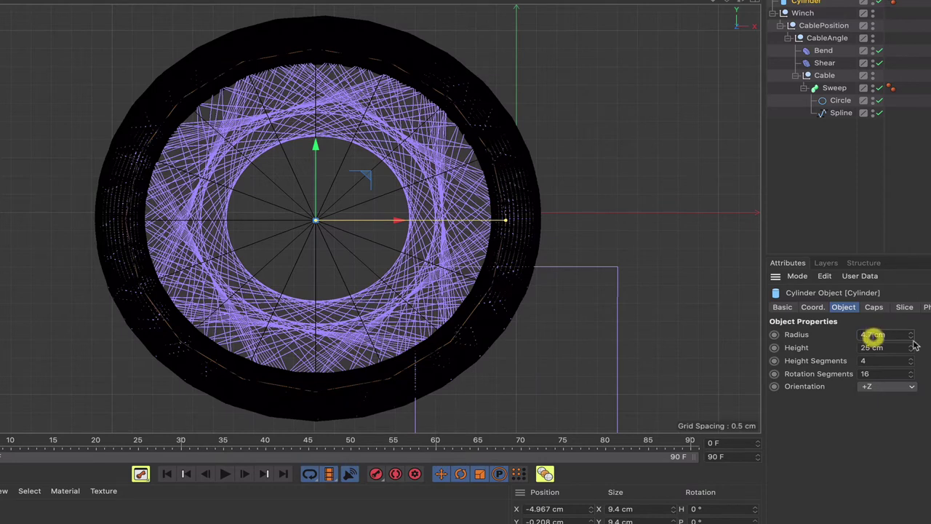
text(5)
key(Return)
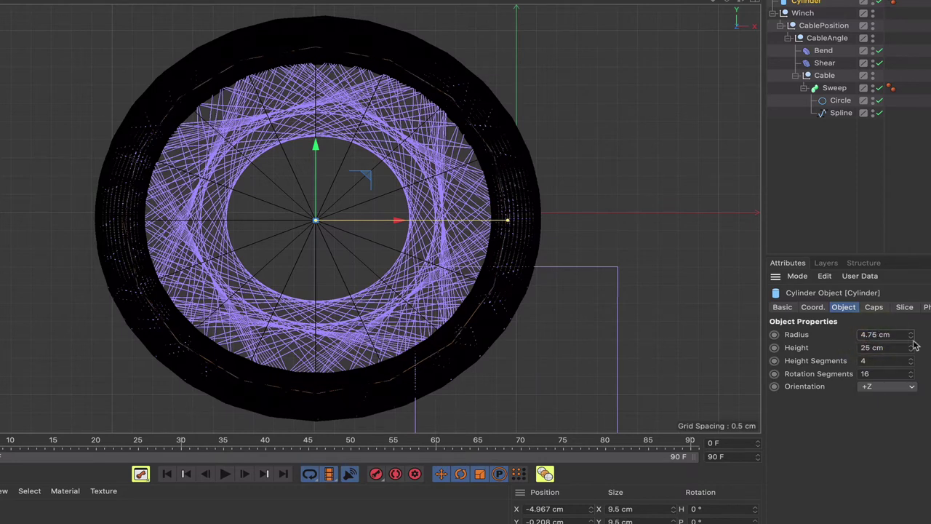
- Set the cylinder's radius to 4.5 cm and nudge it to about X -4.889 cm and Y -0.167 cm in the front view
double_click(875, 335)
text(4.5)
key(Return)
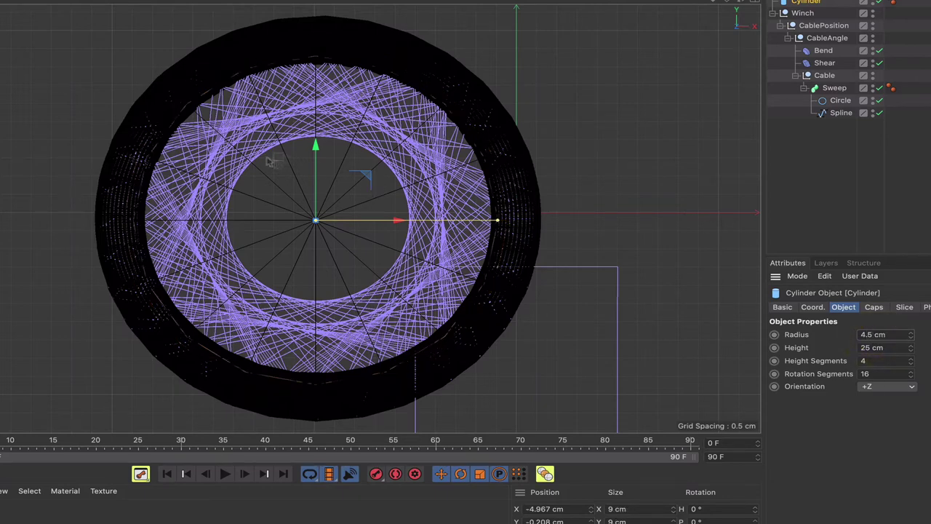
drag(319, 145, 318, 143)
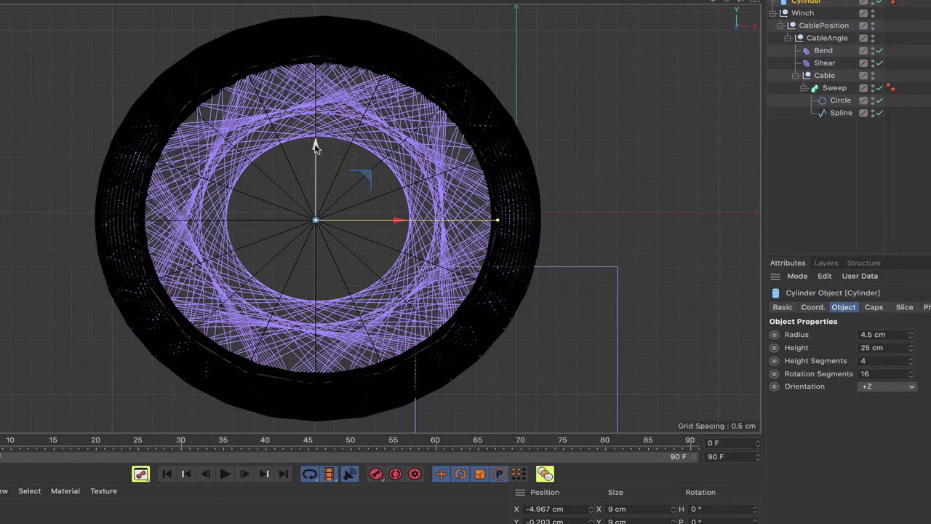
drag(315, 146, 314, 146)
drag(398, 219, 403, 217)
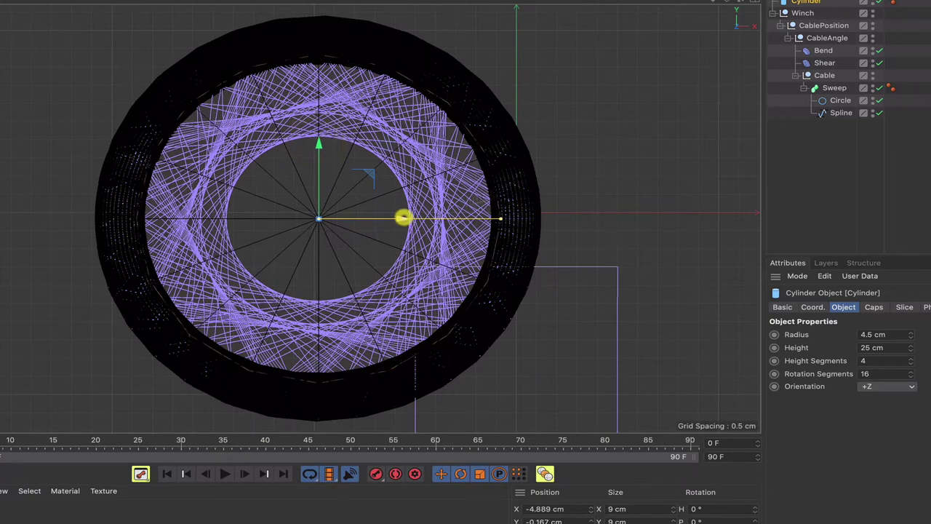
- Reduce the cylinder's radius through 4.4 cm to 4.3 cm and nudge it to about X -4.905 cm and Y -0.152 cm
click(875, 334)
key(BackSpace)
key(BackSpace)
text(4)
key(Return)
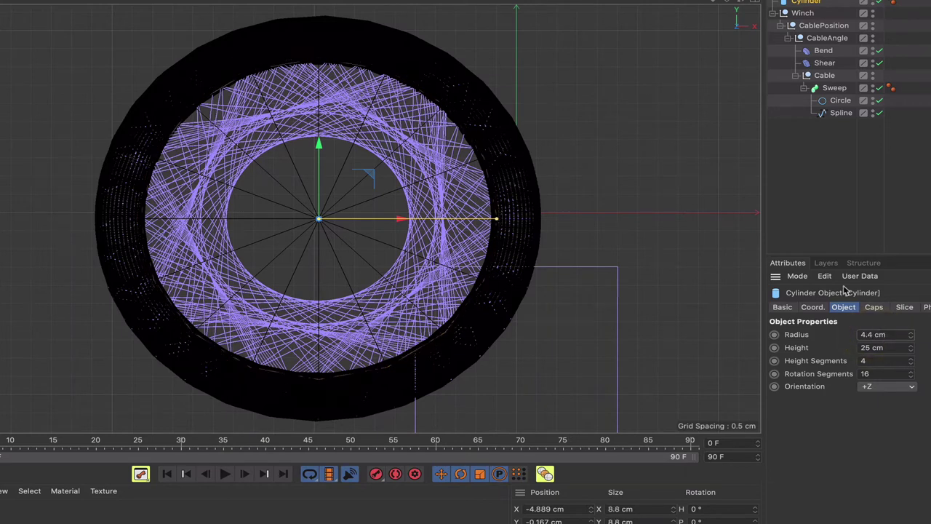
click(872, 336)
key(BackSpace)
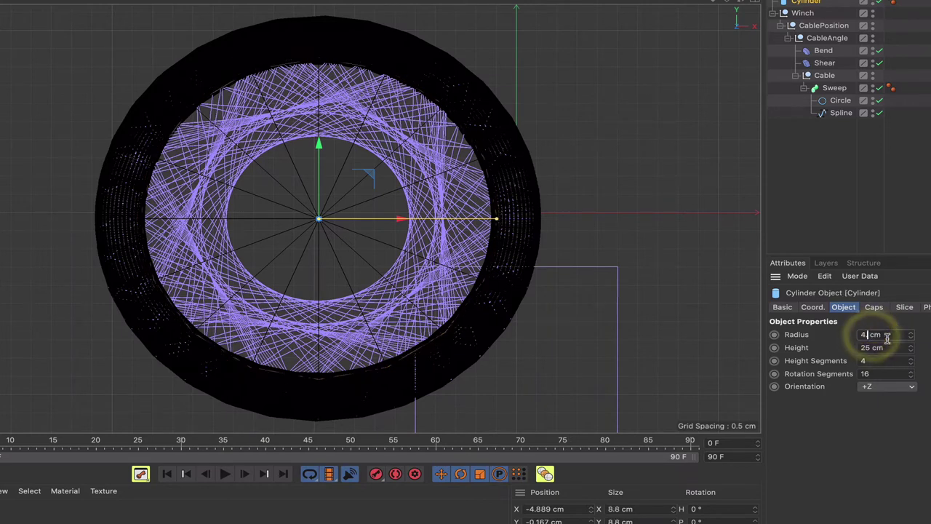
text(3)
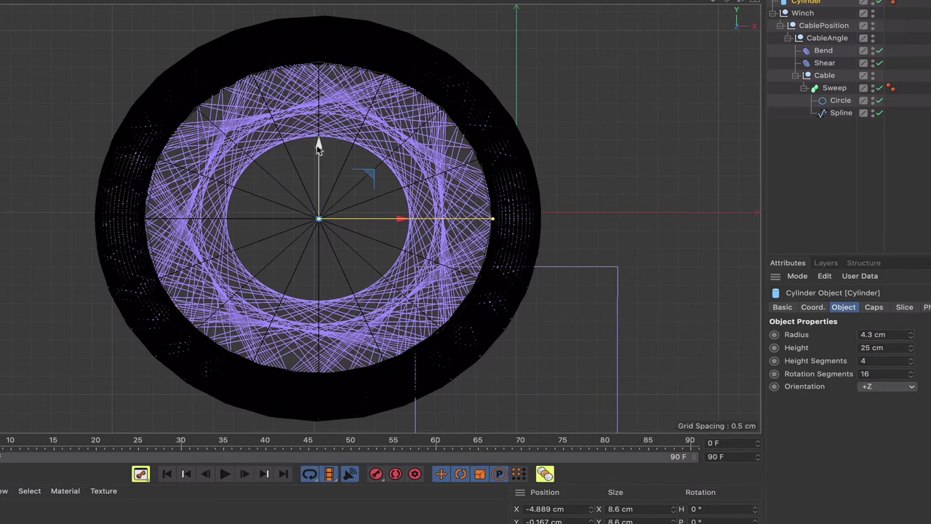
drag(317, 146, 318, 145)
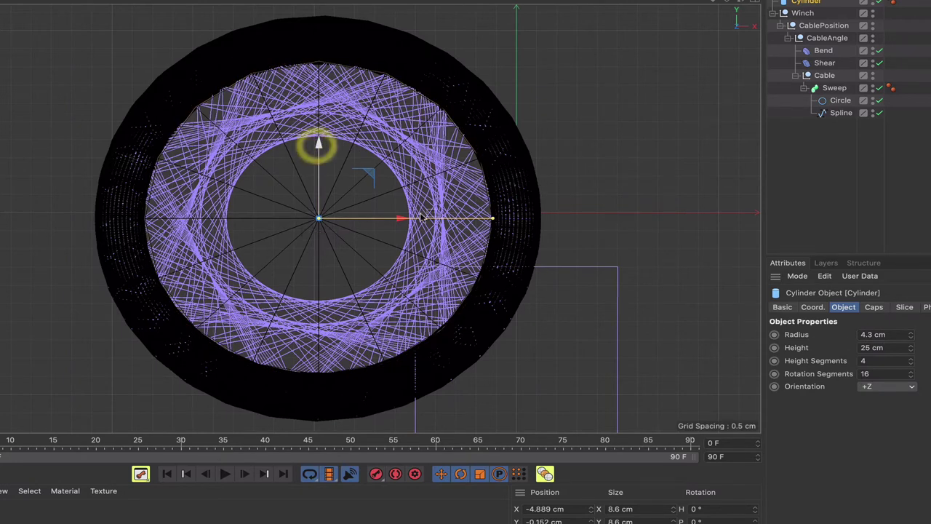
drag(401, 222, 400, 220)
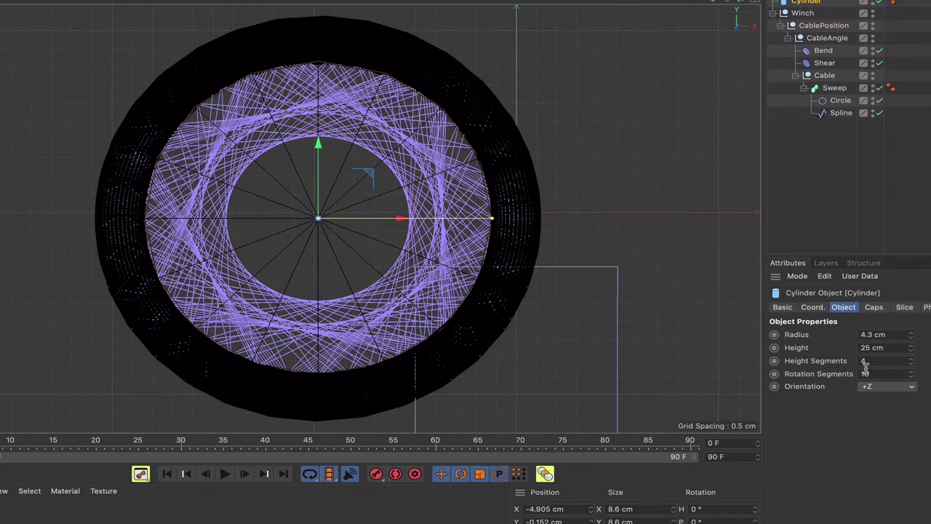
- Set the cylinder's height segments to 2 and rotation segments to 30, and check the drum in the perspective view
drag(873, 362, 826, 365)
drag(892, 374, 822, 375)
text(30)
key(Return)
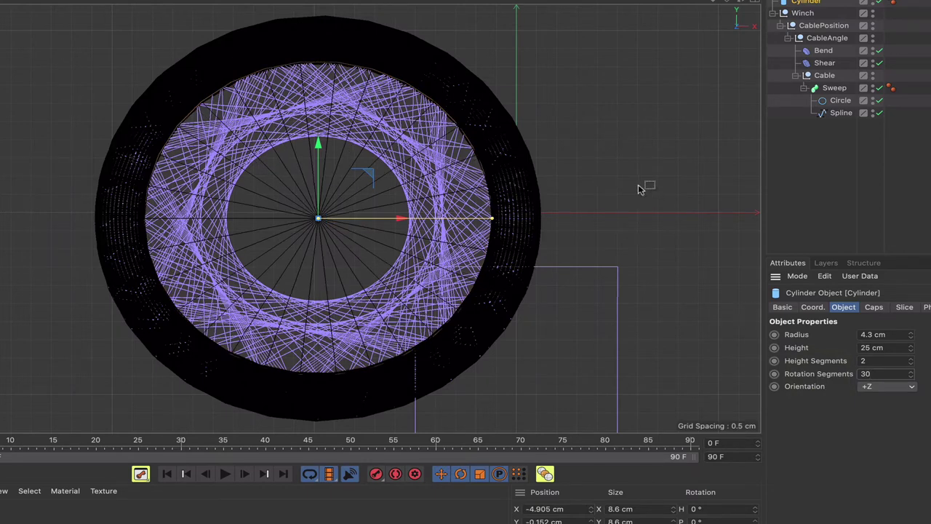
key(F1)
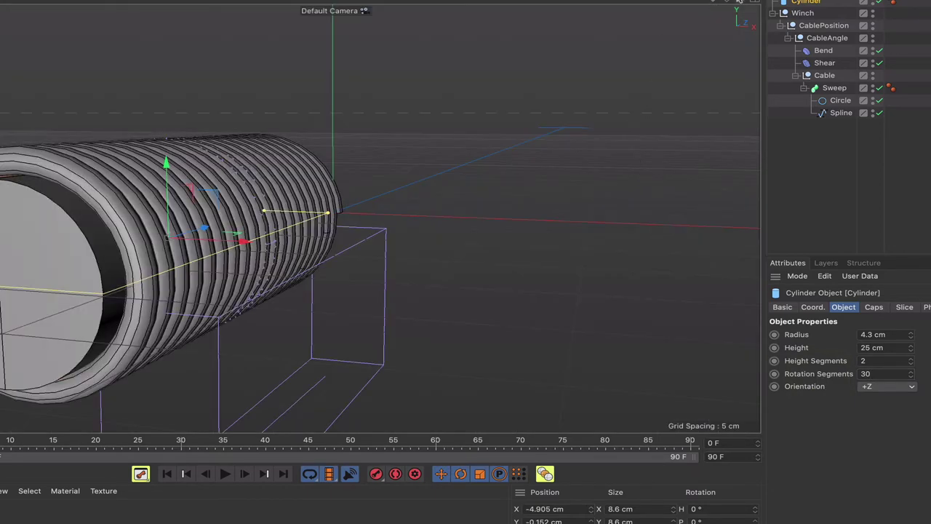
drag(739, 2, 711, 0)
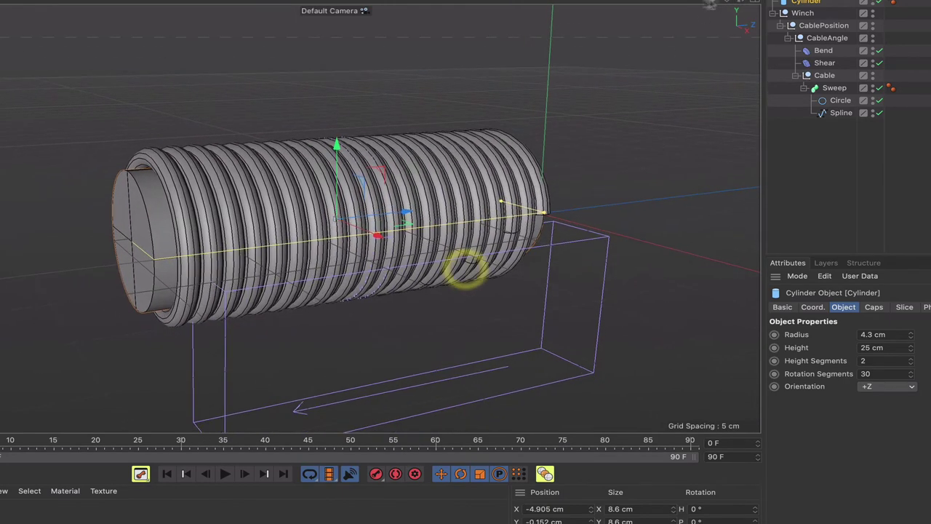
scroll(120, 207, up, 1)
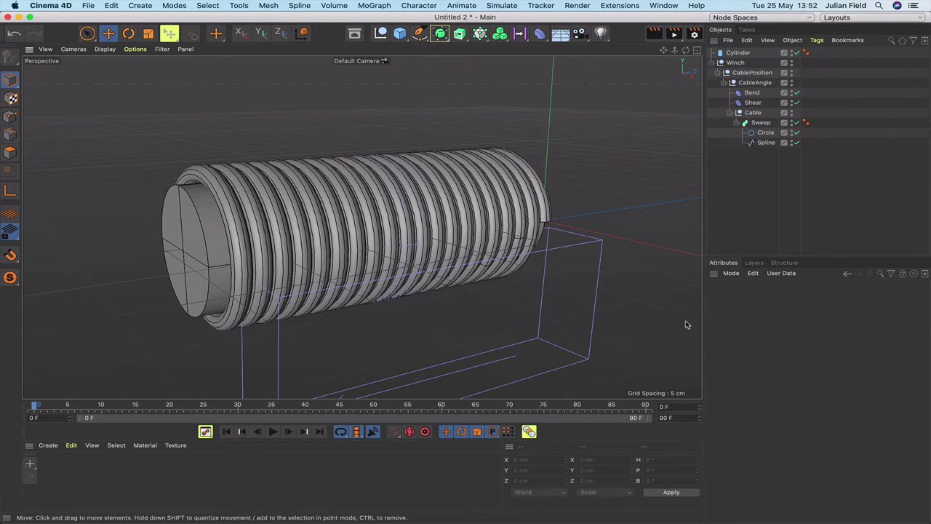
- In the front view, add an Arc spline and make it a child of the Cylinder
key(F4)
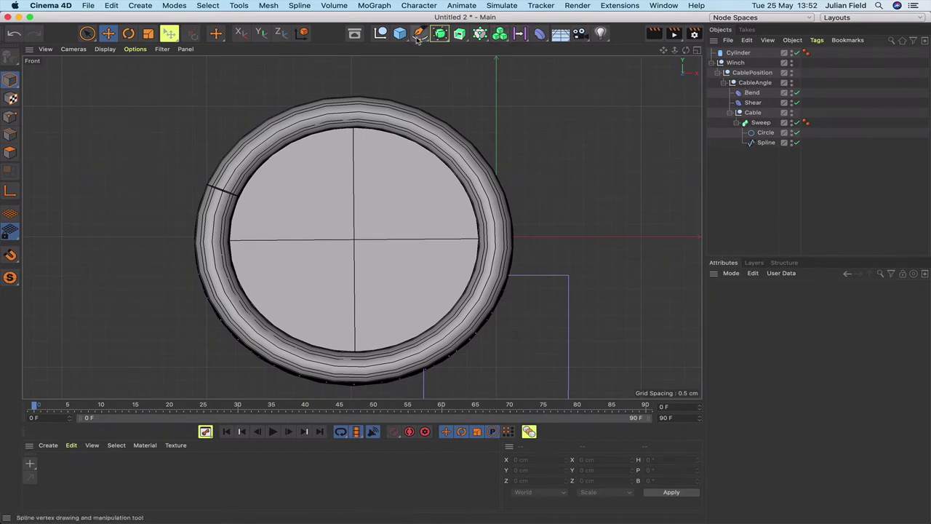
drag(419, 36, 522, 51)
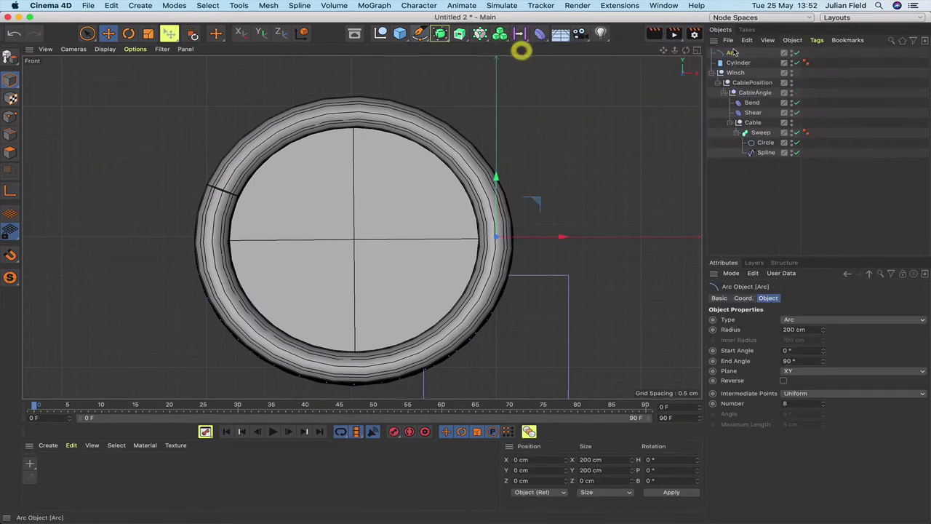
drag(732, 53, 736, 73)
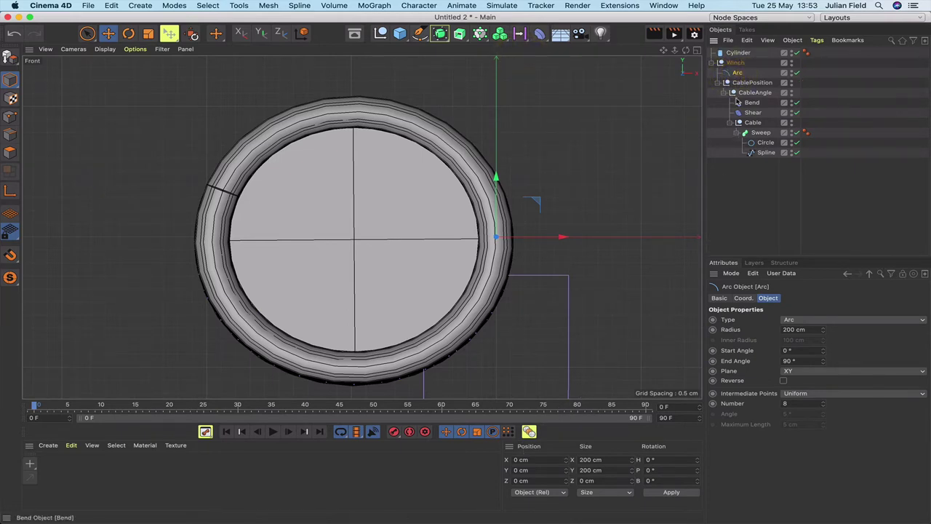
drag(740, 53, 740, 53)
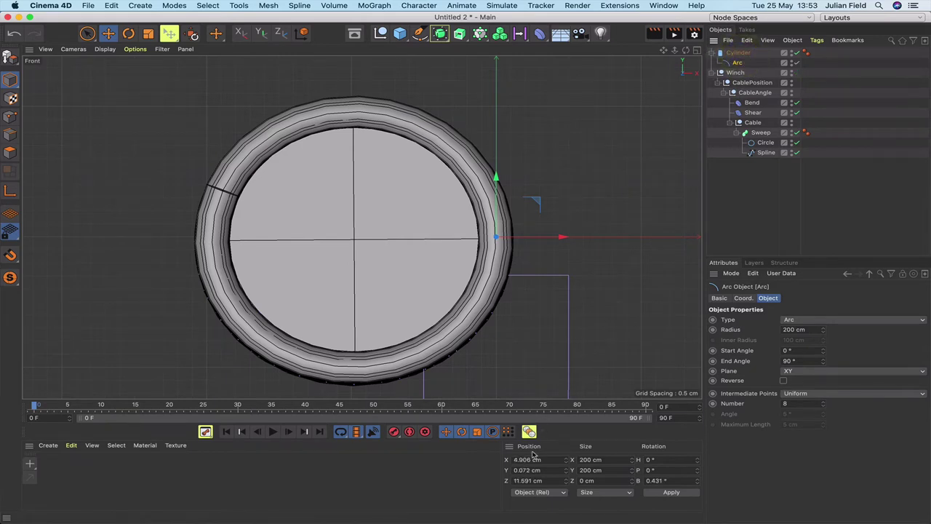
- Zero the arc's X, Y and Z position relative to the cylinder
click(498, 462)
text(0)
key(Return)
click(498, 470)
text(0)
key(Return)
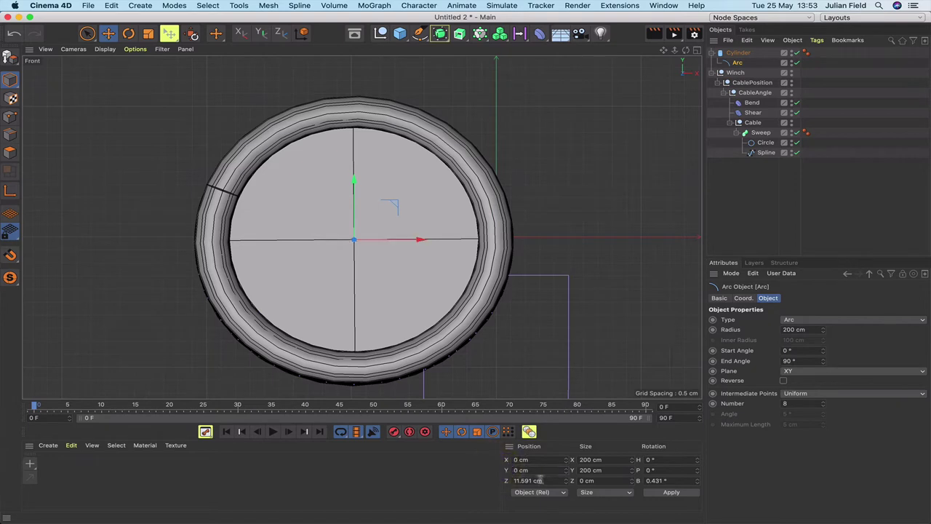
click(492, 481)
text(0)
key(Return)
- Set the arc's radius to 6 cm, its type to Segment and its intermediate points to Adaptive
click(769, 330)
text(6)
key(Return)
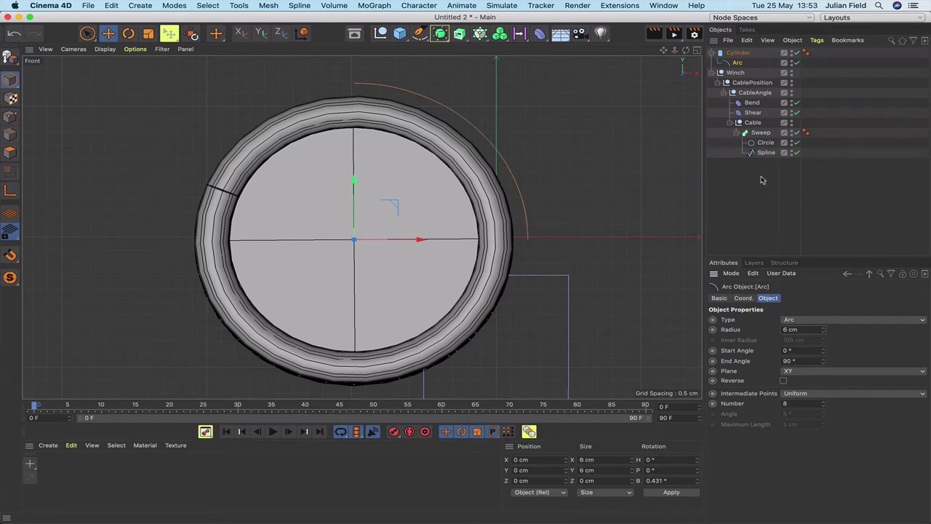
click(798, 320)
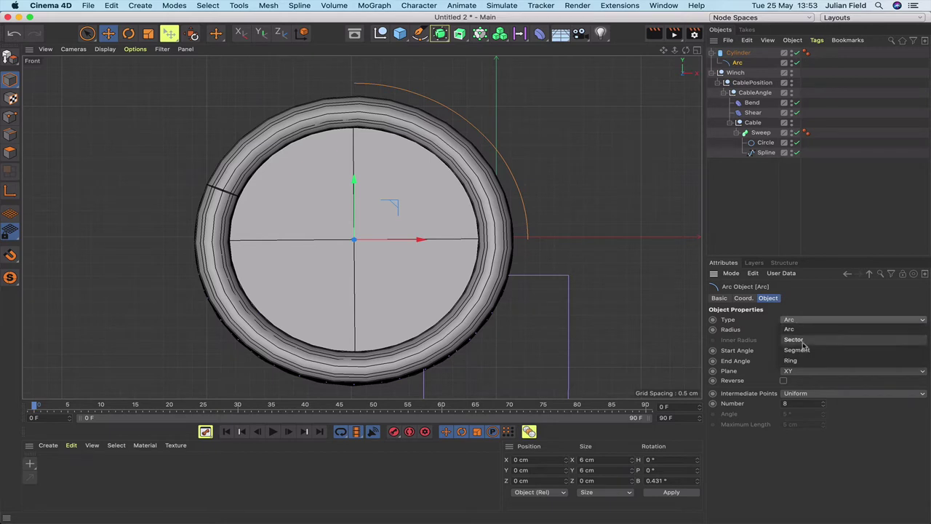
click(803, 348)
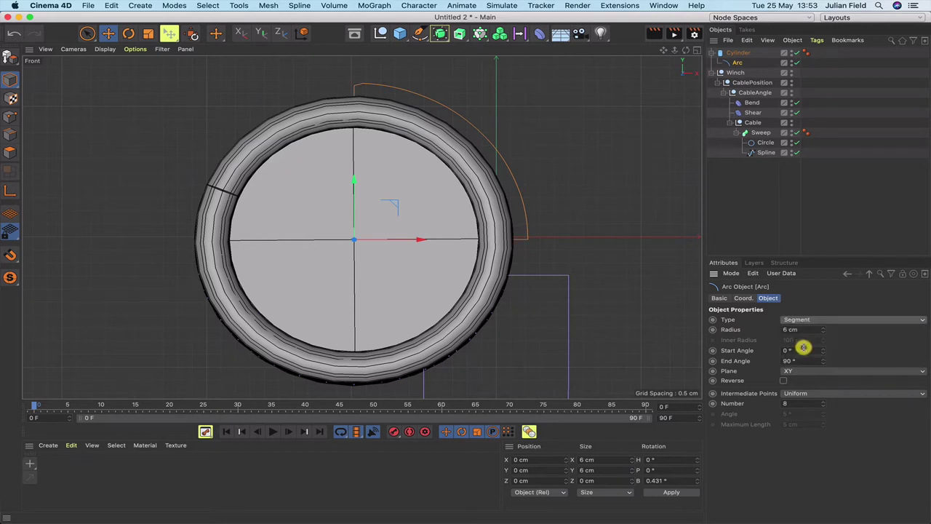
click(806, 395)
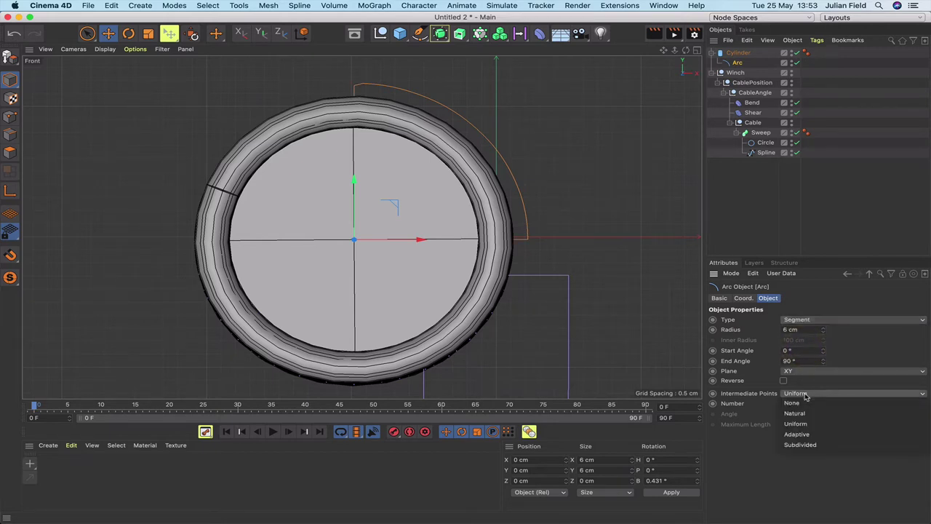
click(796, 433)
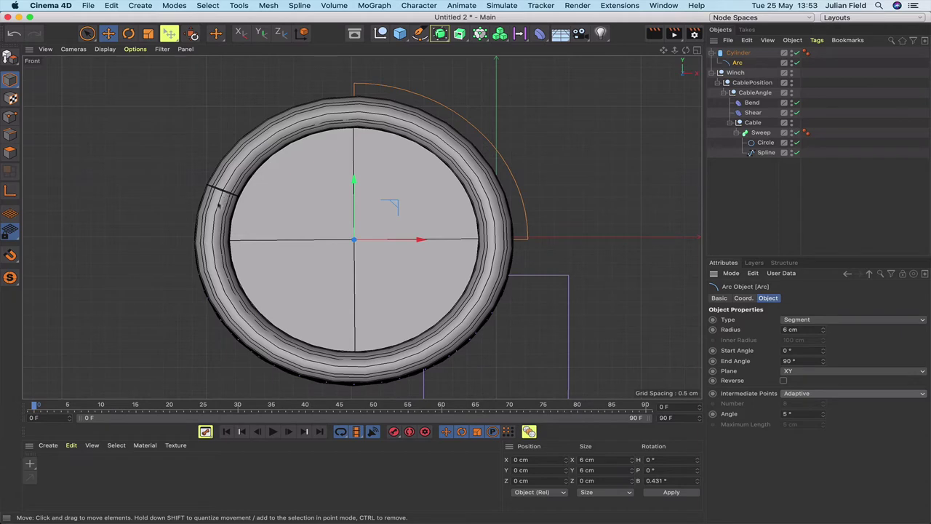
- Inspect the arc in perspective, and set its end angle to 157.5° in the front view to match the cable's end
key(F1)
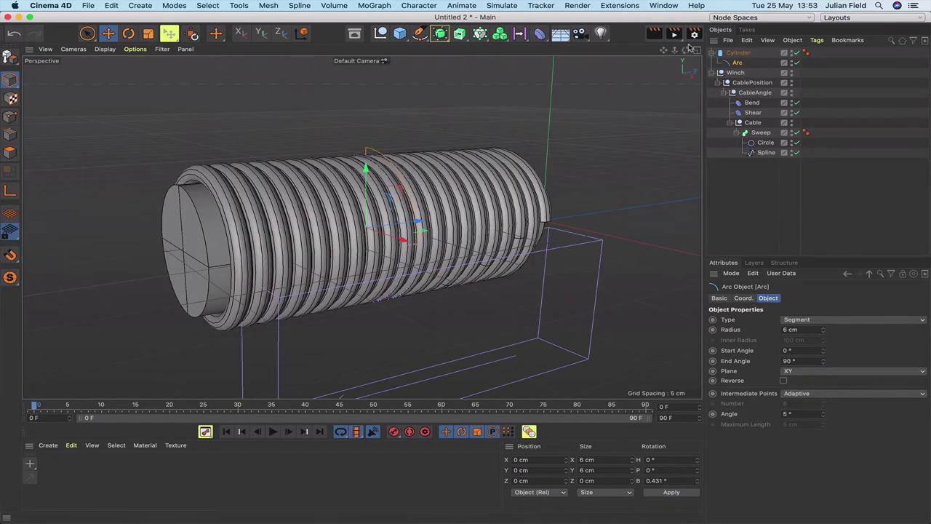
drag(686, 50, 712, 29)
alt+drag(362, 227, 362, 219)
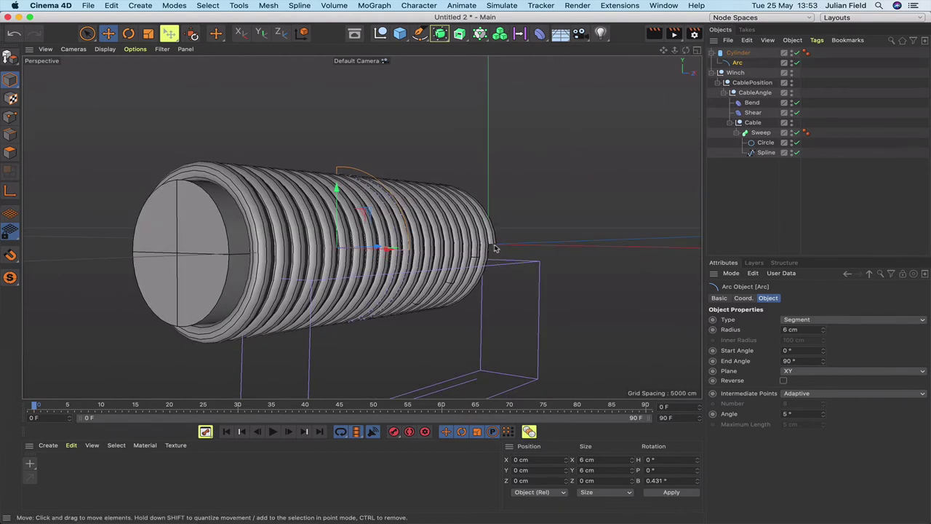
drag(686, 51, 732, 51)
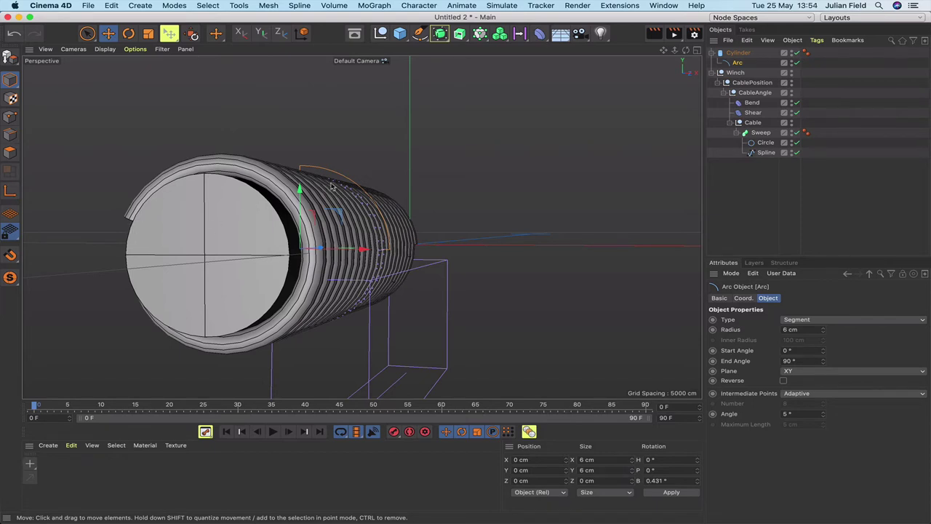
key(F4)
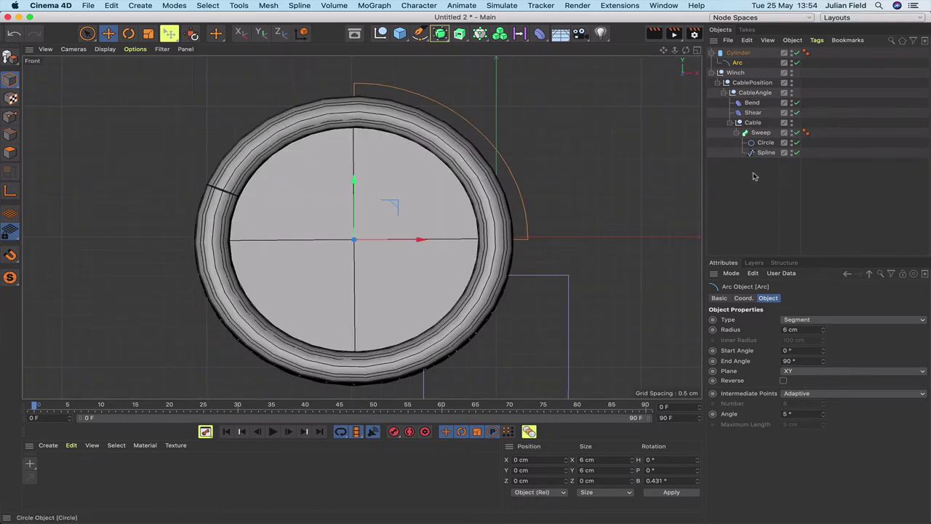
click(824, 359)
mouse_move(824, 360)
mouse_down()
mouse_move(824, 333)
mouse_move(824, 359)
mouse_up()
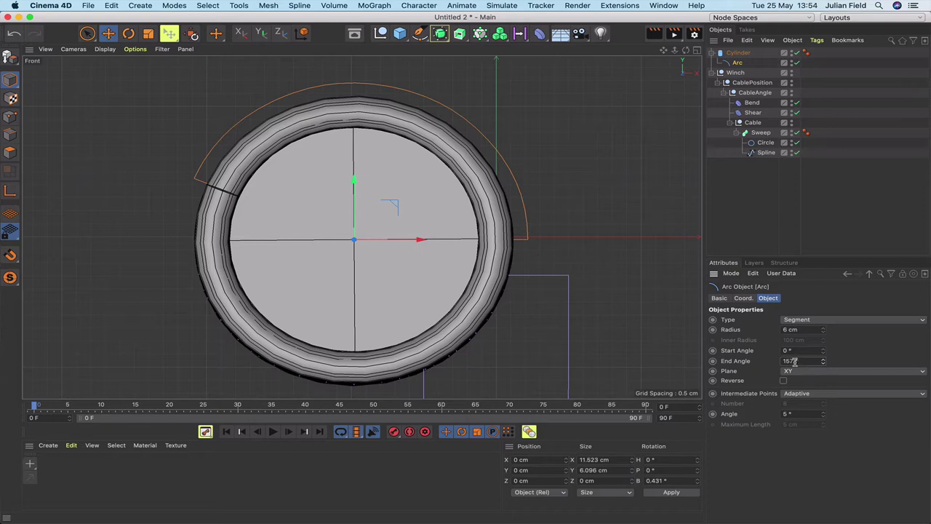
click(796, 361)
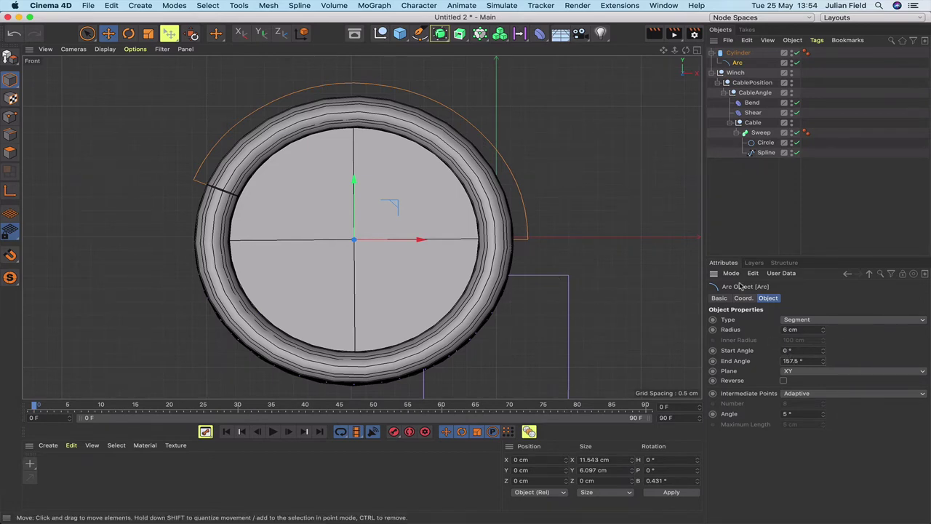
- Set the arc's start angle to -180°
click(763, 350)
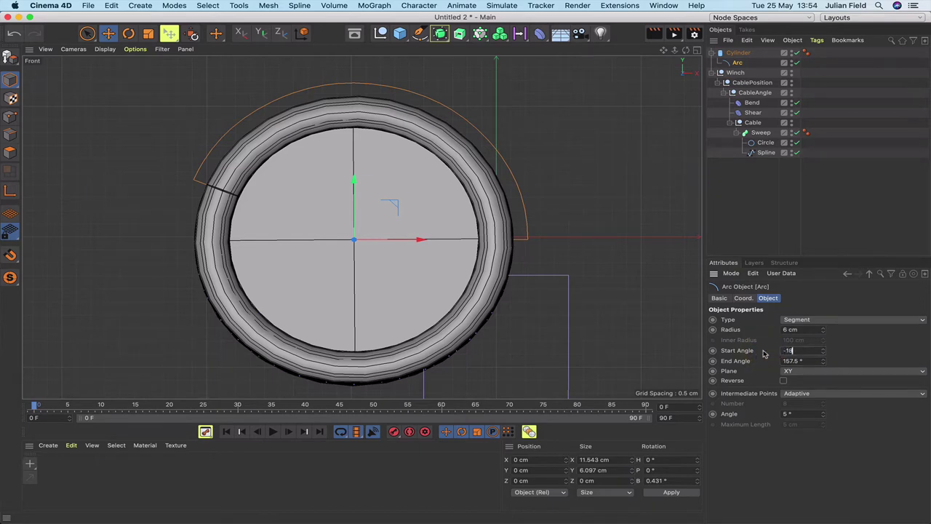
text(-180)
key(Return)
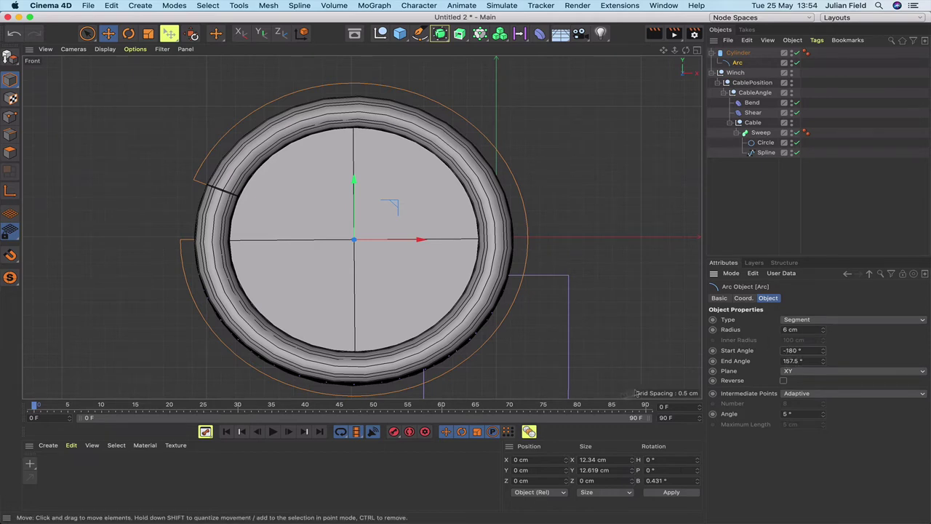
- Switch to Calculator and add 180 and 157.5 to get the arc's total sweep angle
mouse_move(289, 519)
click(171, 502)
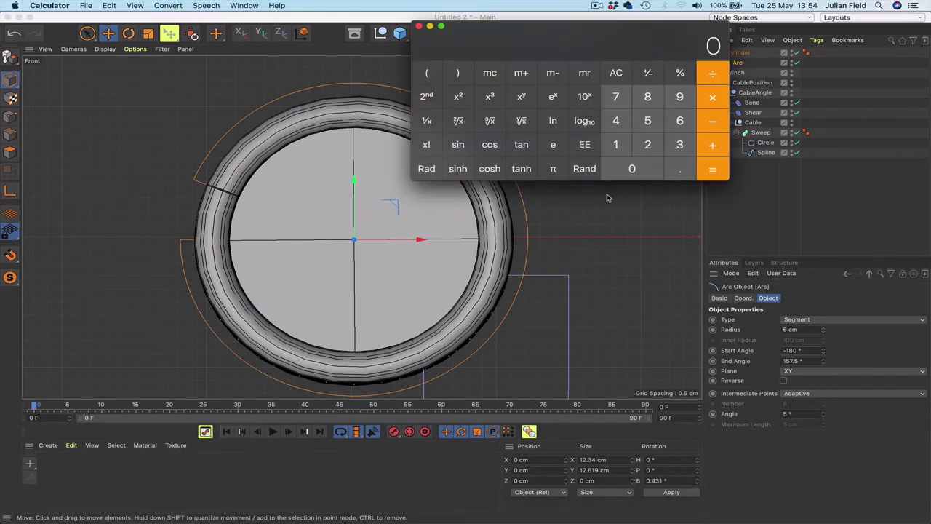
click(616, 144)
click(647, 97)
click(645, 167)
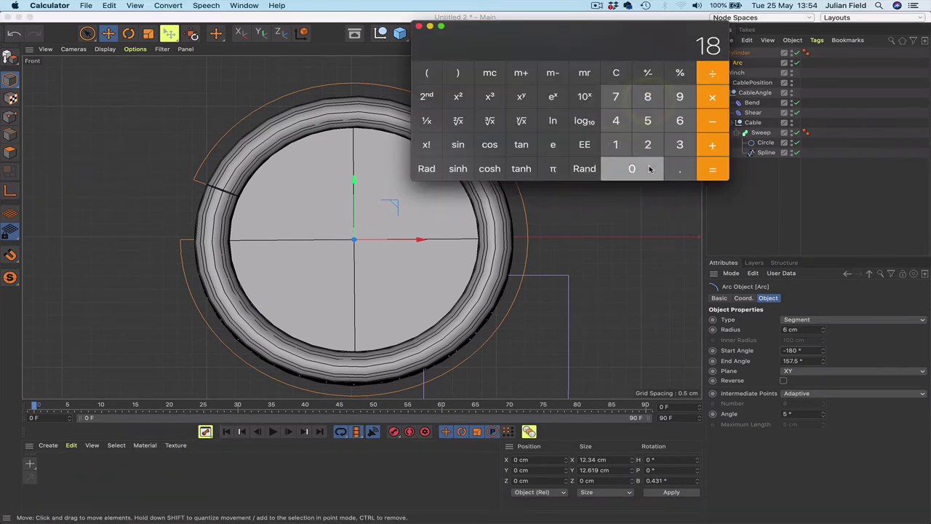
click(709, 143)
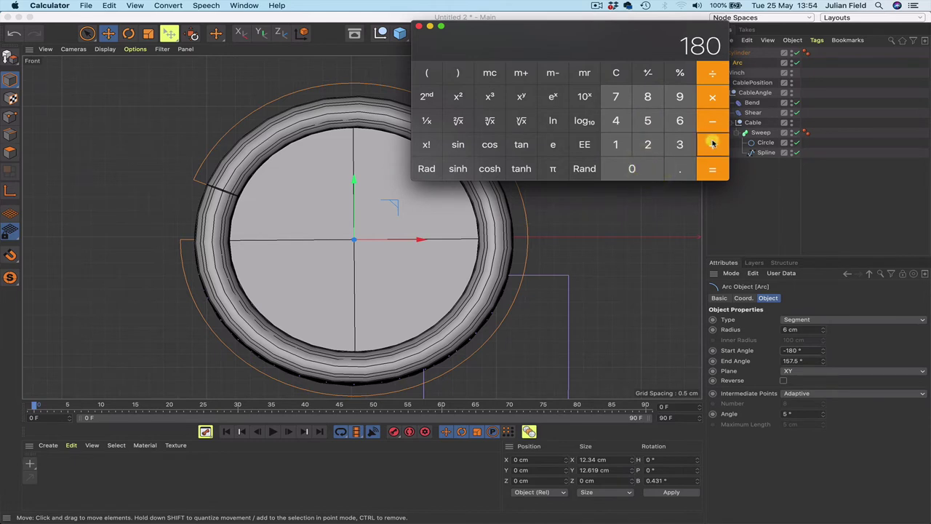
click(616, 144)
click(647, 121)
click(616, 97)
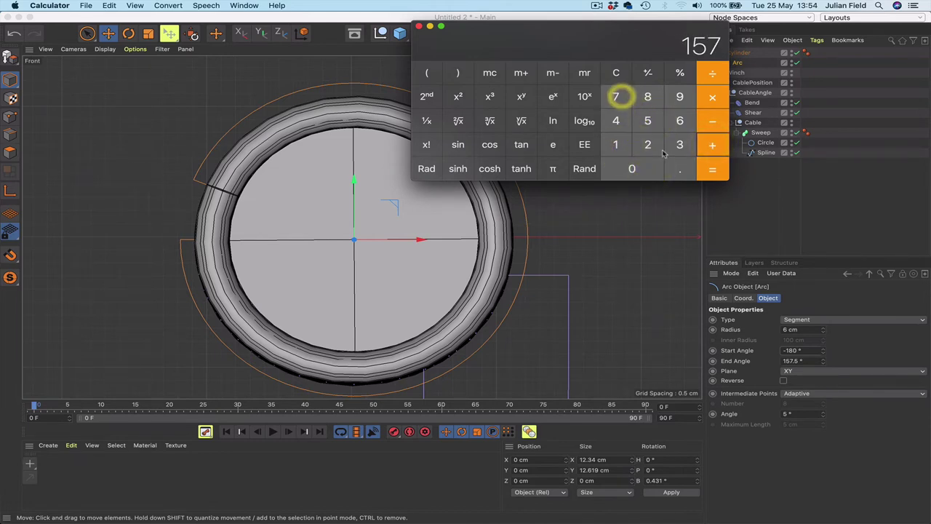
click(680, 169)
click(647, 121)
click(706, 167)
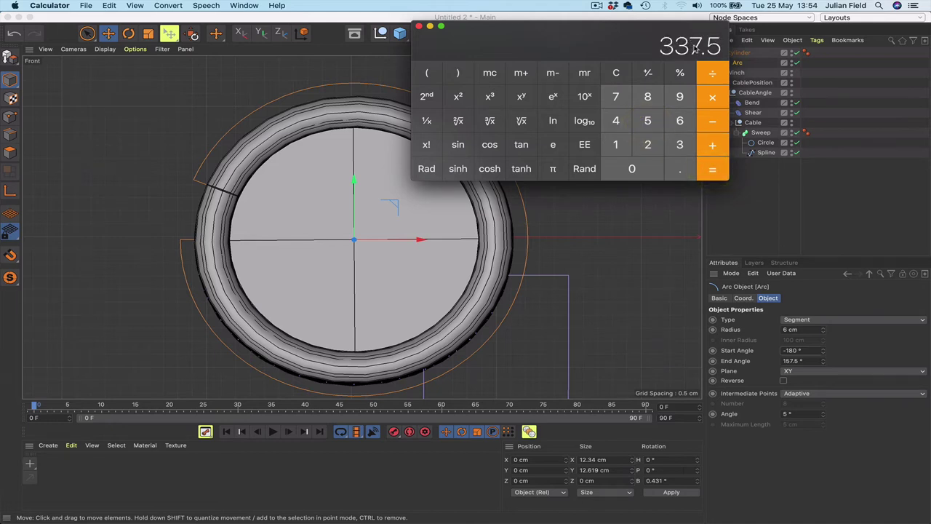
- Subtract 337.5 from 360 to work out the angle missing from the cable's full turn
click(679, 144)
click(680, 120)
click(649, 160)
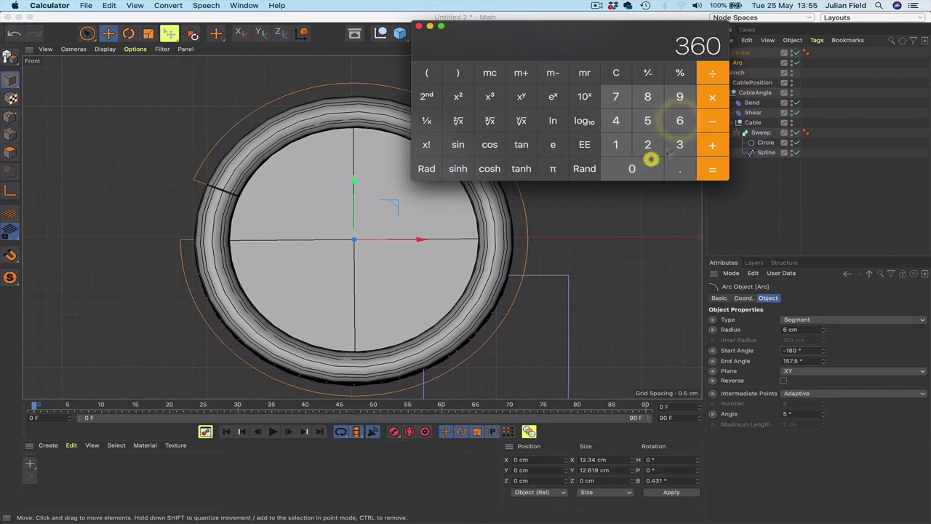
click(704, 123)
double_click(679, 144)
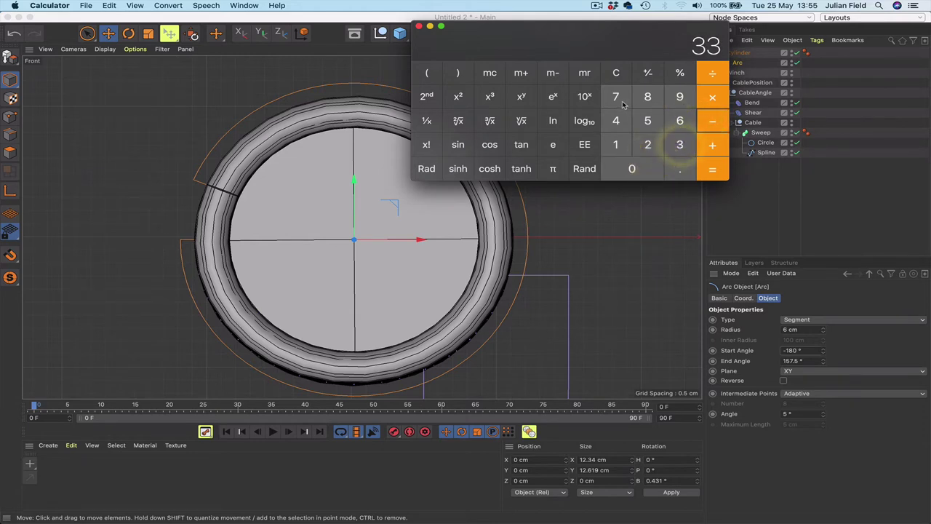
click(617, 98)
click(682, 167)
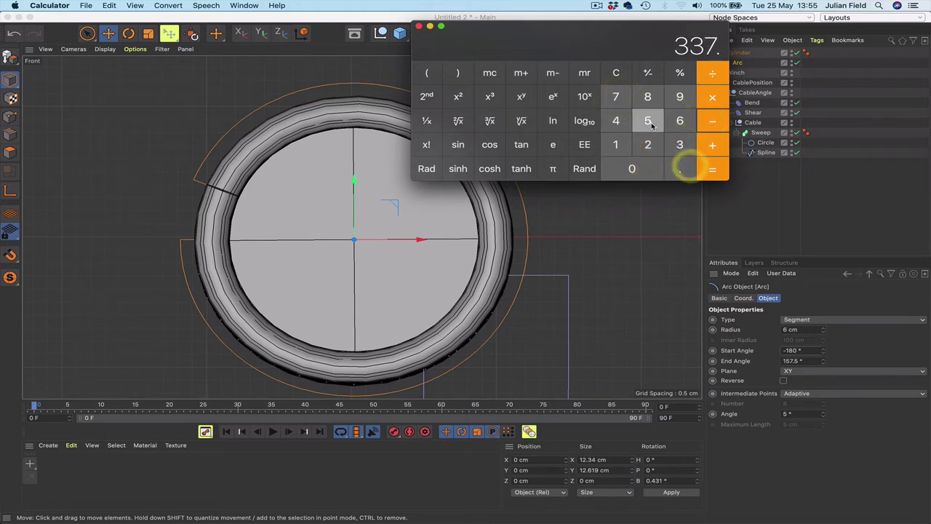
click(649, 122)
click(713, 171)
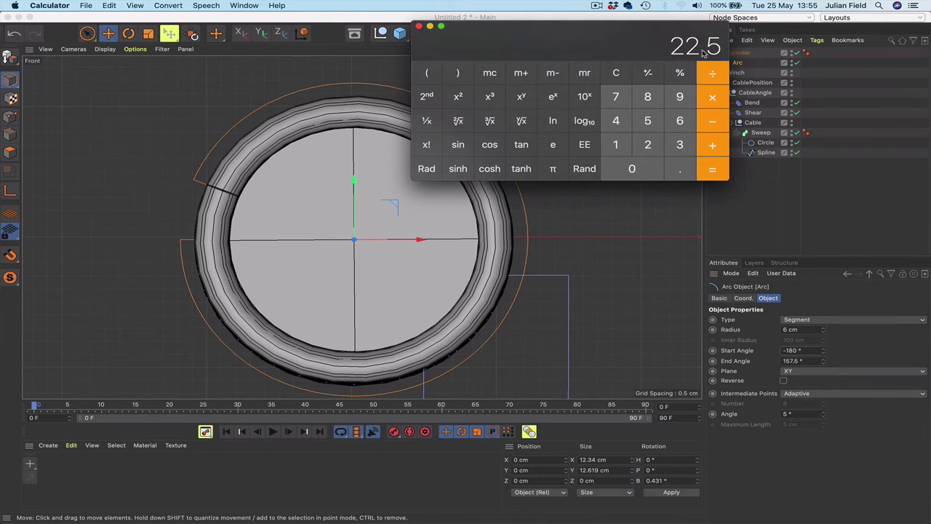
- Divide the missing 22.5 by 360 and multiply by 100 to express it as a percentage of a full turn
click(714, 72)
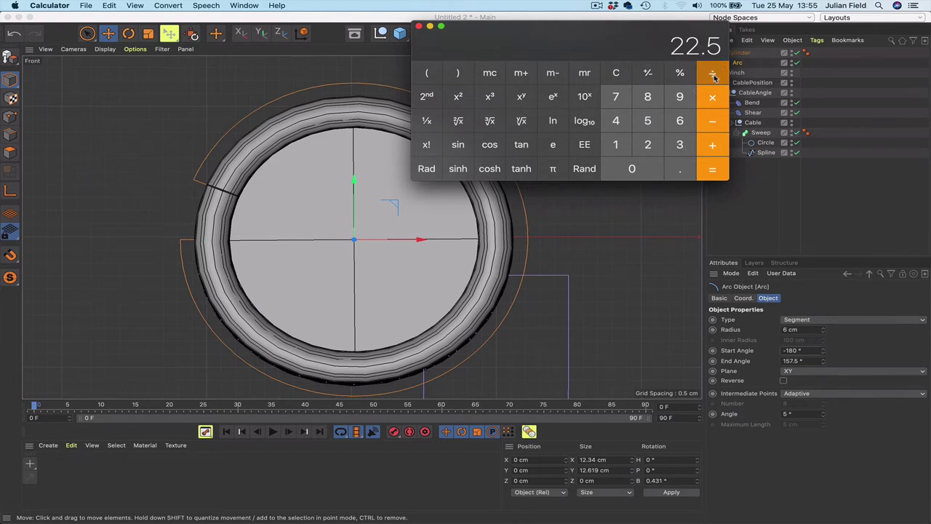
click(679, 144)
click(680, 122)
click(638, 171)
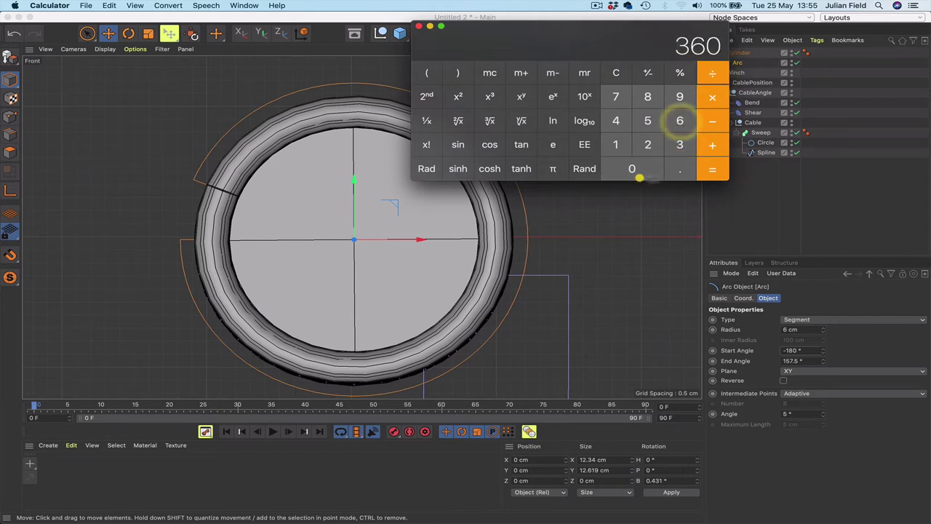
click(712, 169)
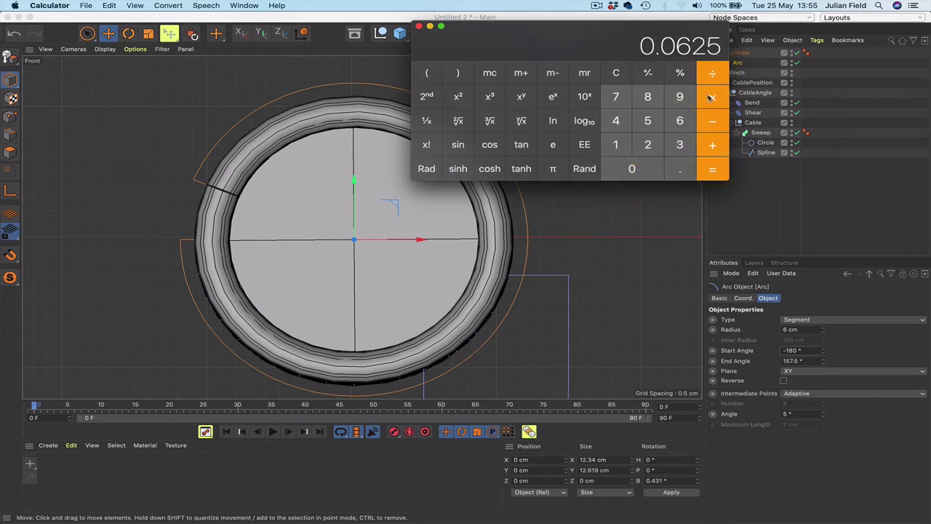
click(713, 96)
click(617, 145)
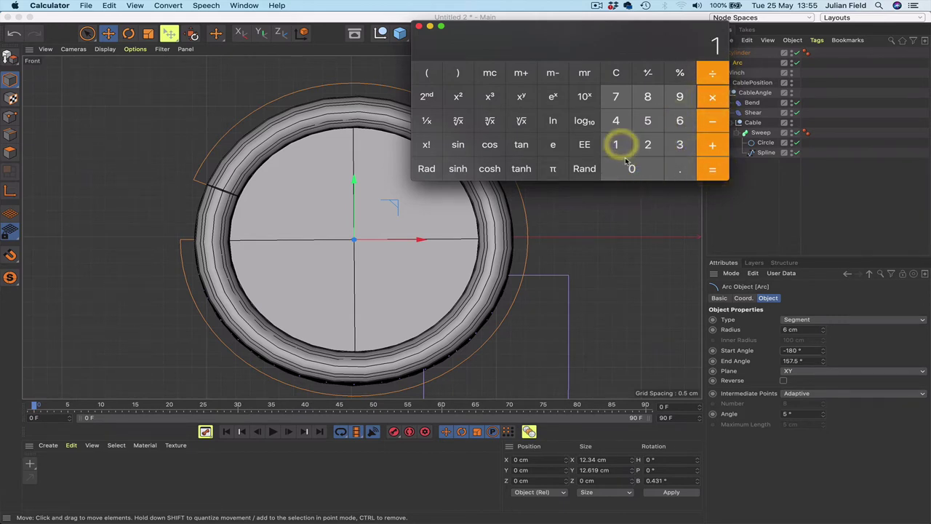
click(629, 167)
click(629, 167)
click(710, 172)
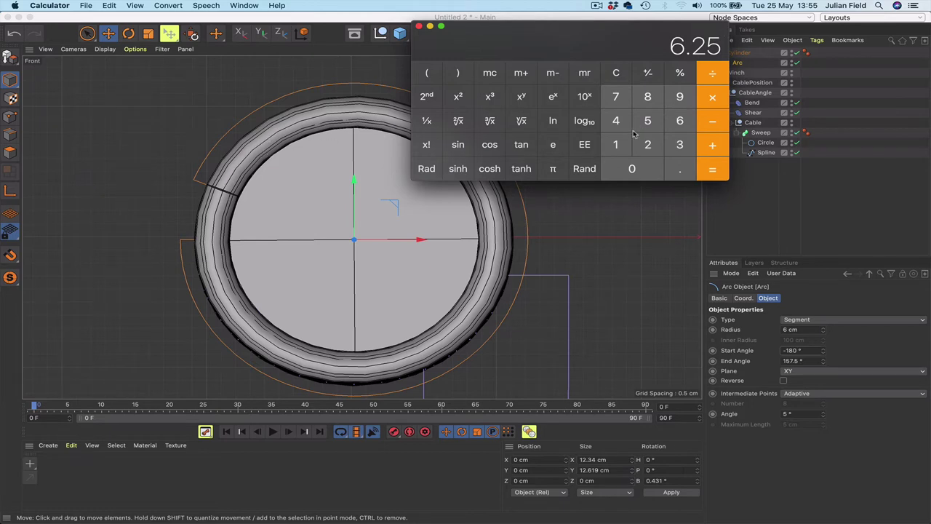
- Subtract 6.25 from 100 to get the completed percentage of the last coil, and close Calculator
click(617, 145)
click(631, 166)
click(631, 165)
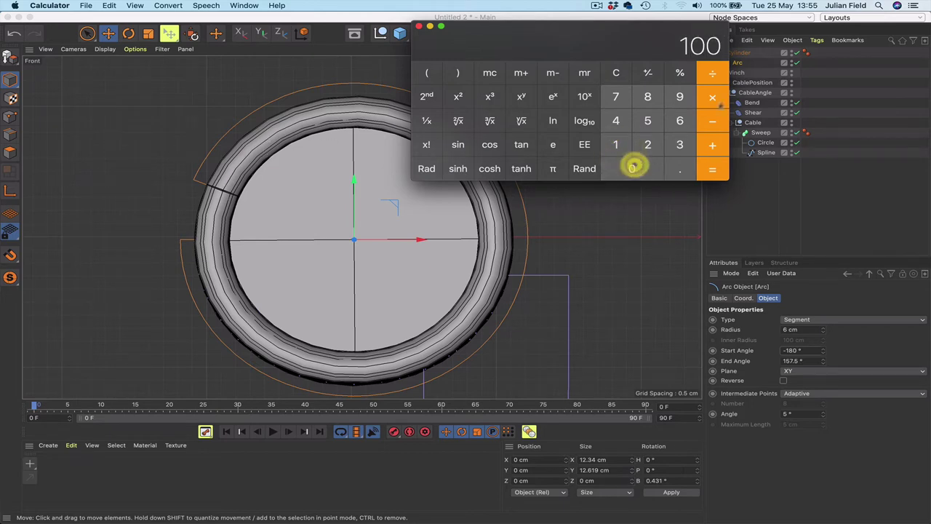
click(712, 121)
click(679, 120)
click(680, 168)
click(655, 147)
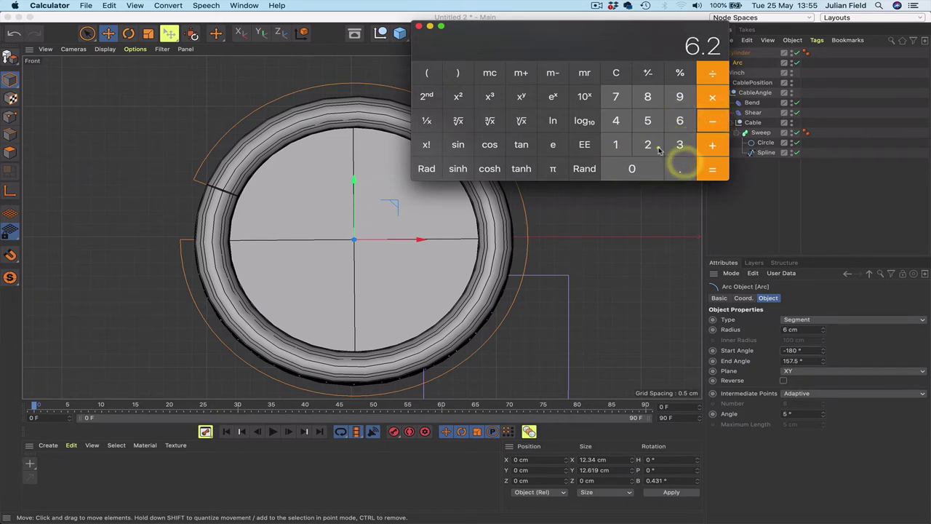
click(647, 122)
click(712, 169)
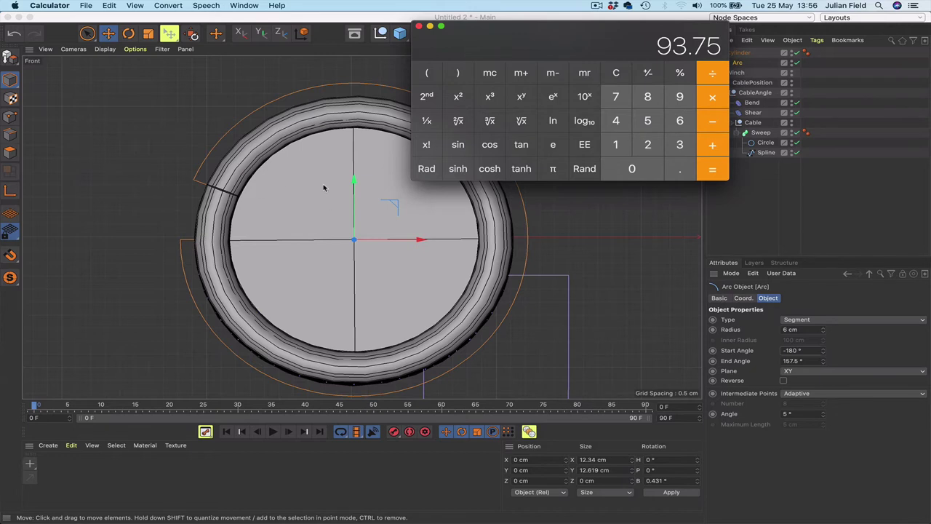
click(420, 26)
- Inspect the cable's coils in perspective, and reopen Calculator to divide 600 by 18.93 for the cable length per coil
key(F1)
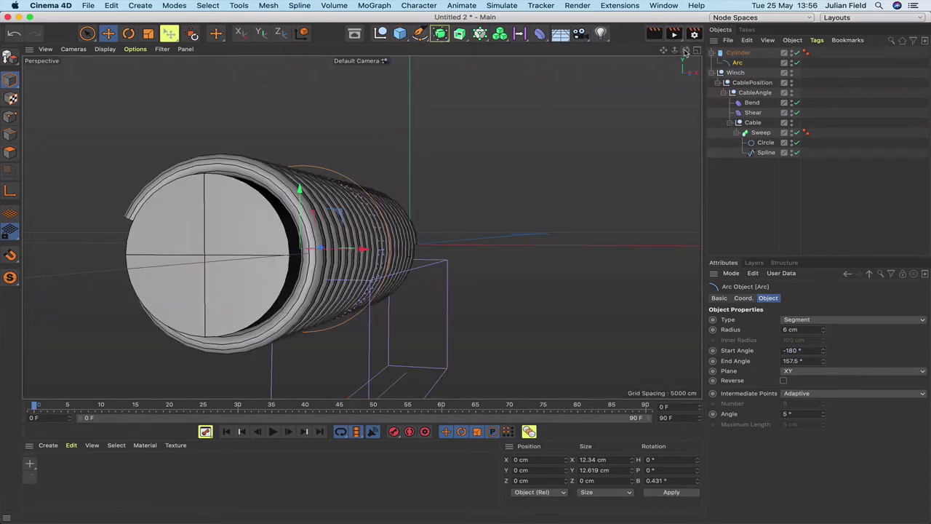
drag(685, 51, 685, 53)
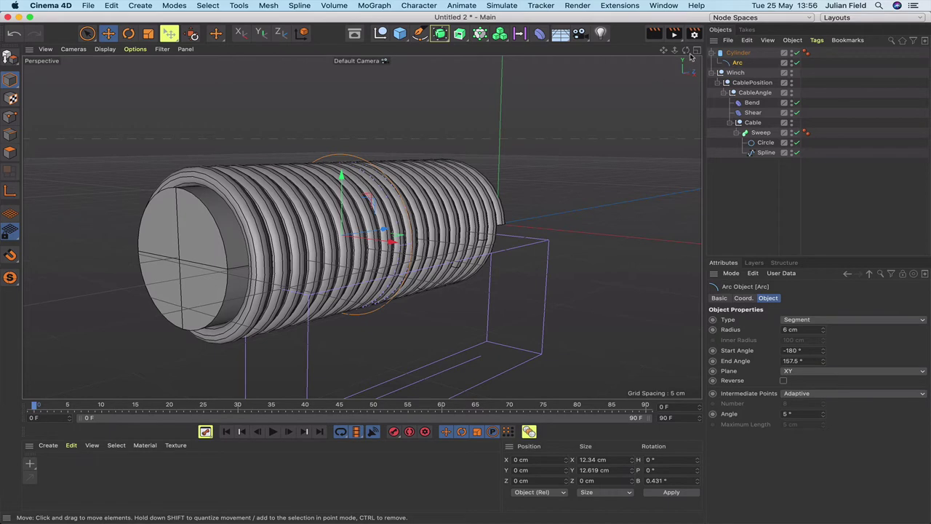
drag(686, 51, 680, 73)
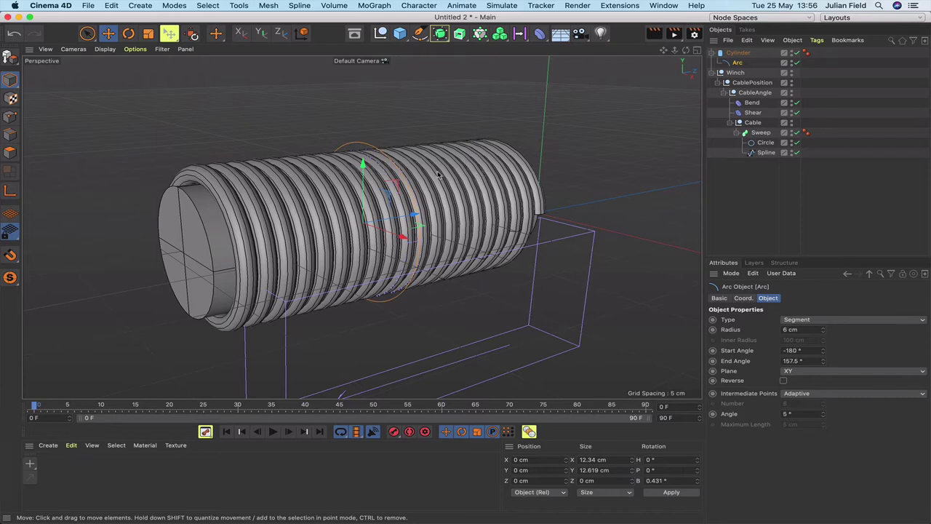
mouse_move(160, 518)
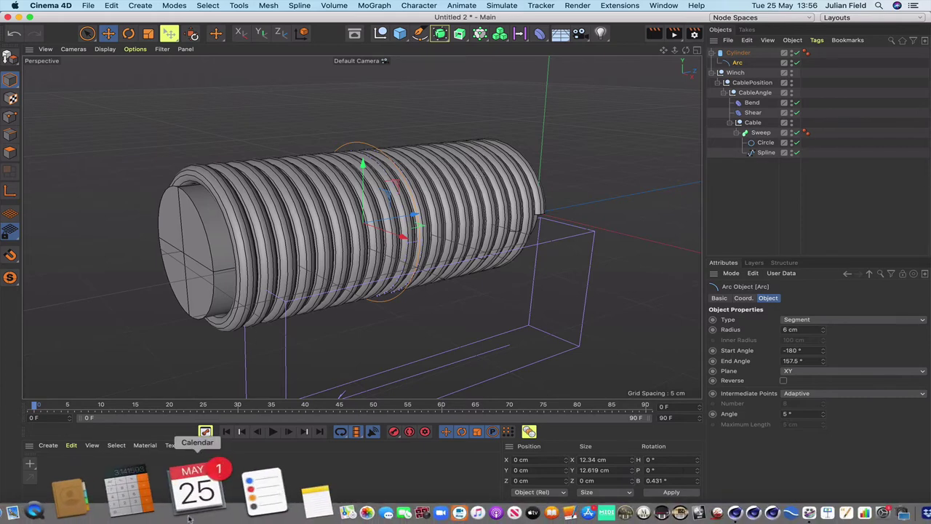
click(103, 491)
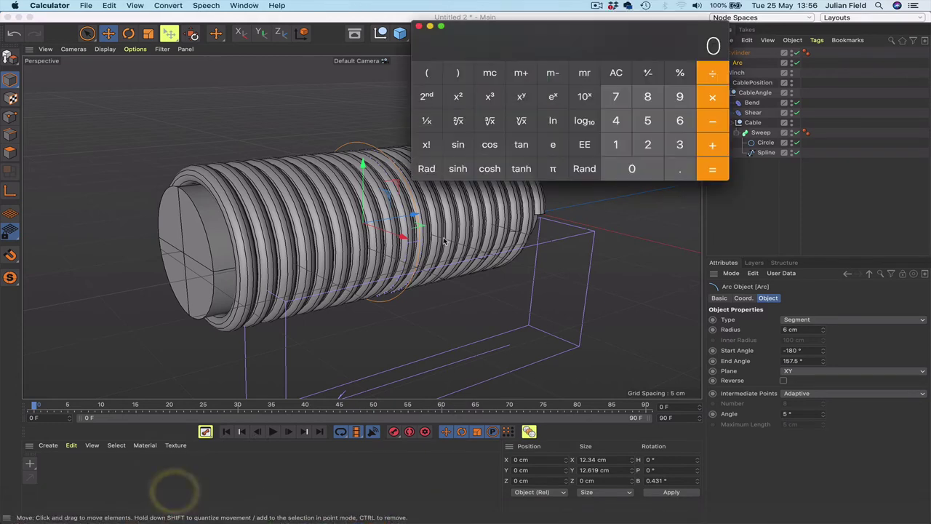
click(679, 120)
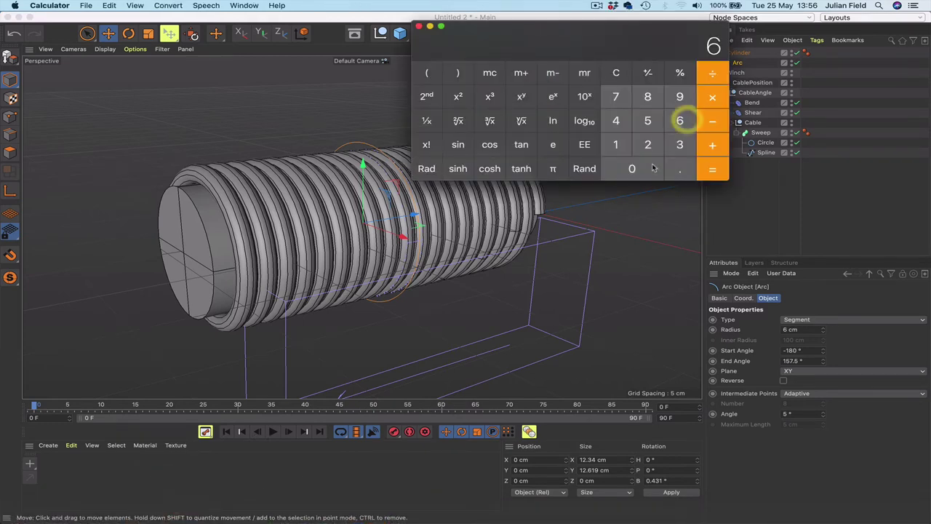
click(651, 168)
click(651, 168)
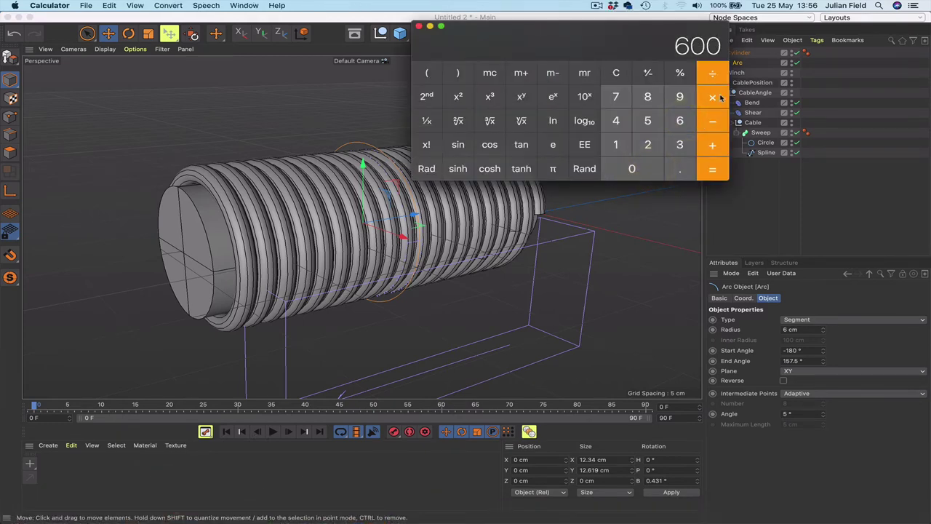
click(712, 72)
click(616, 144)
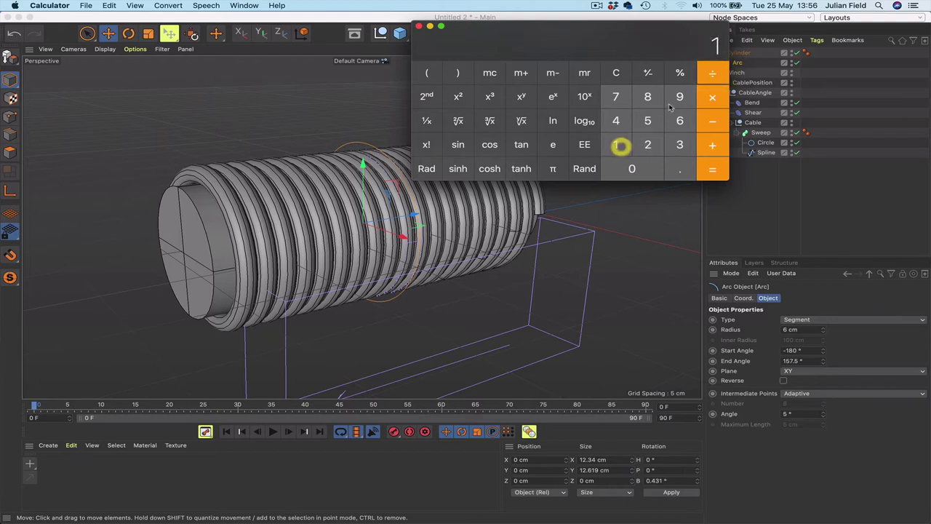
click(647, 96)
click(680, 168)
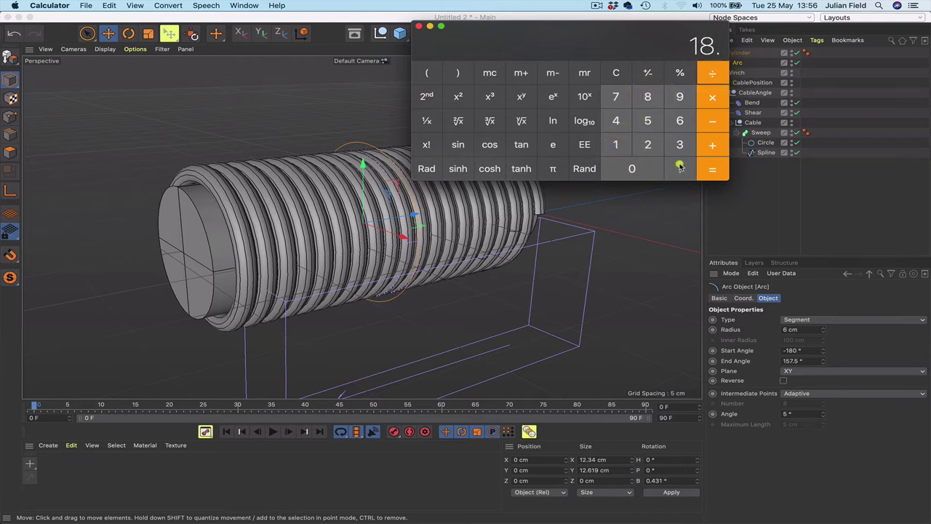
click(679, 96)
click(681, 146)
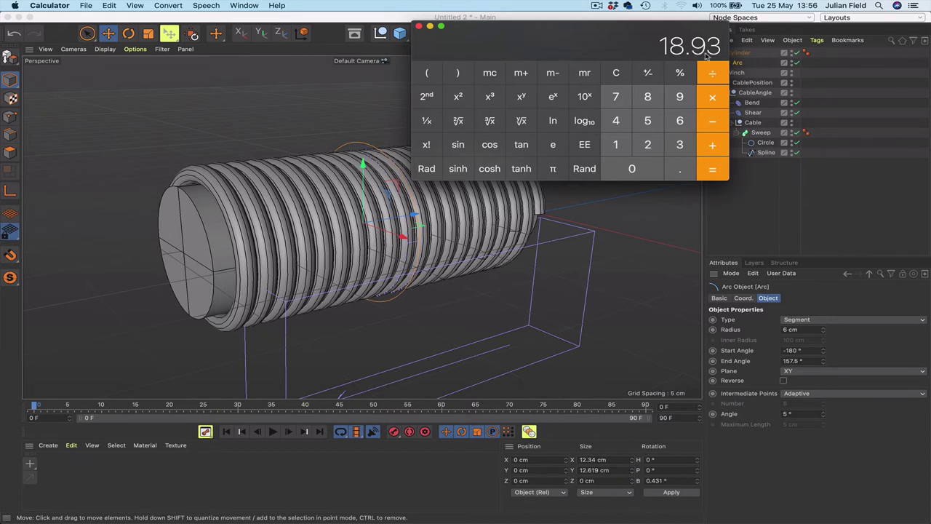
click(713, 168)
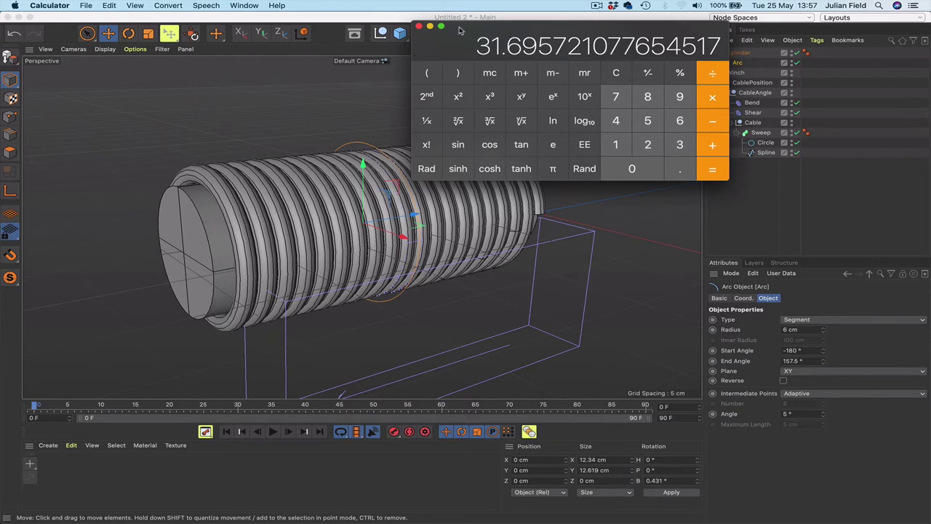
- Hide Calculator to return to Cinema 4D, add a null object and rename it Xpresso
drag(459, 31, 413, 343)
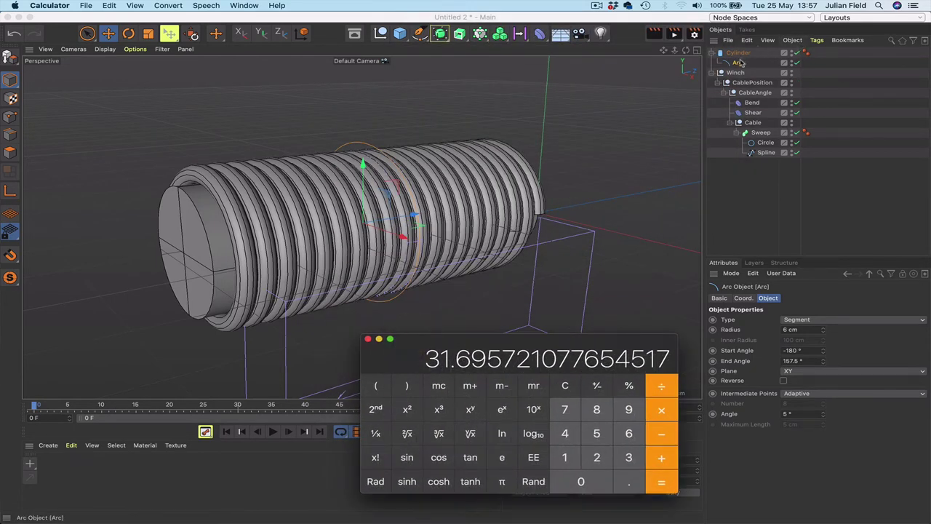
key(super+h)
click(380, 34)
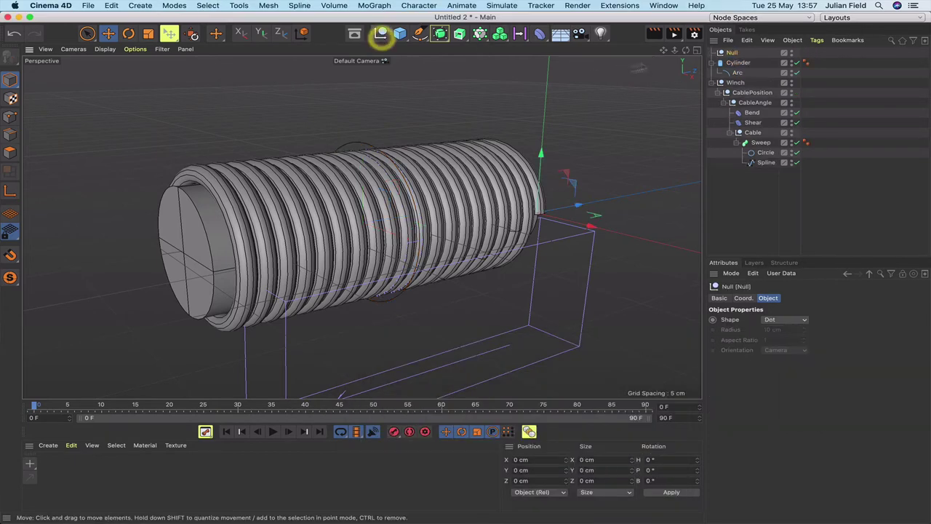
double_click(734, 54)
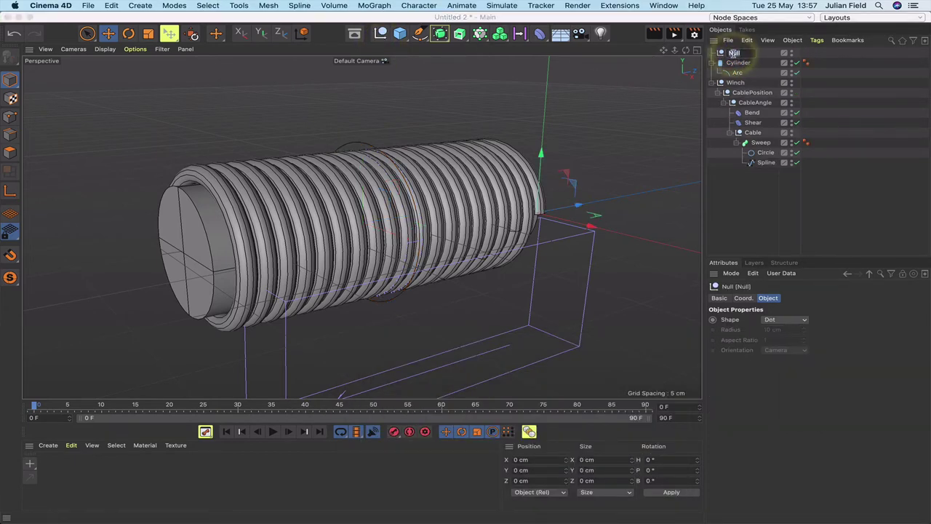
key(BackSpace)
text(Xpresso)
key(Return)
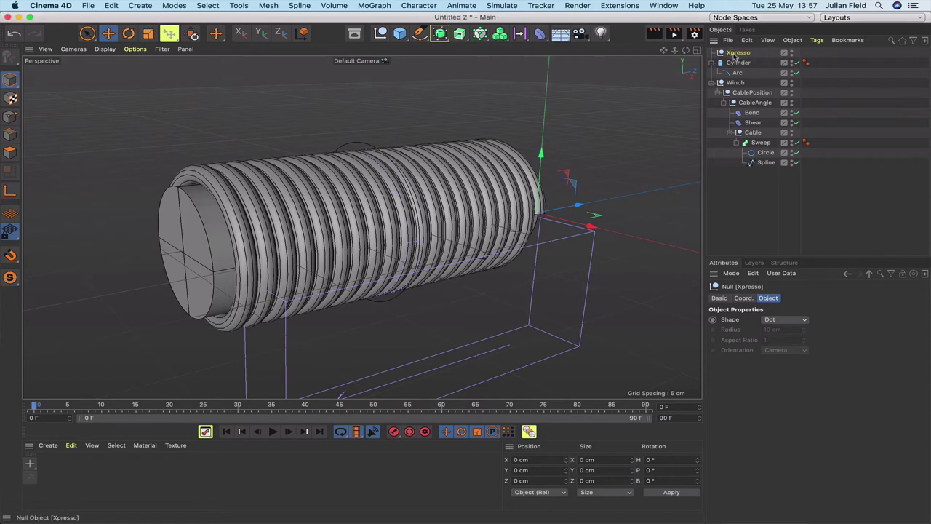
- Add an XPresso tag to the Xpresso null and move its editor clear of the object hierarchy
click(816, 40)
mouse_move(827, 133)
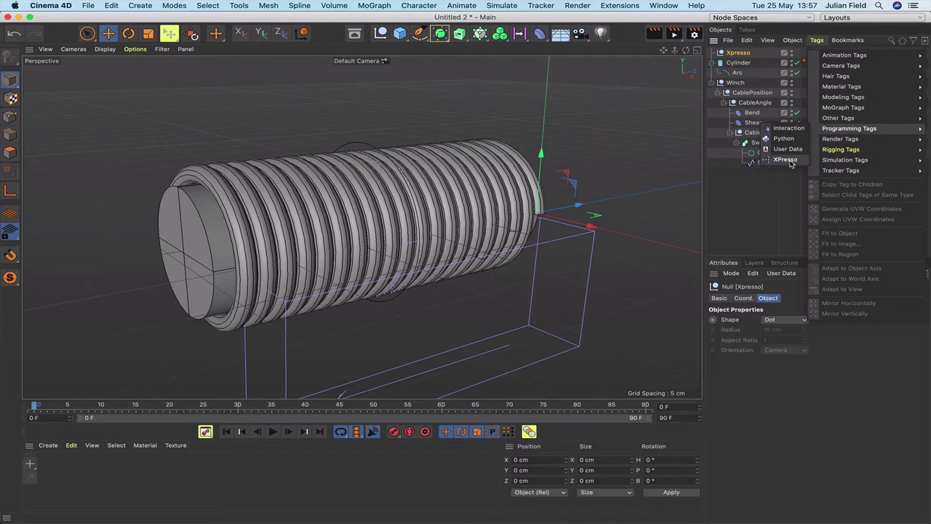
click(790, 162)
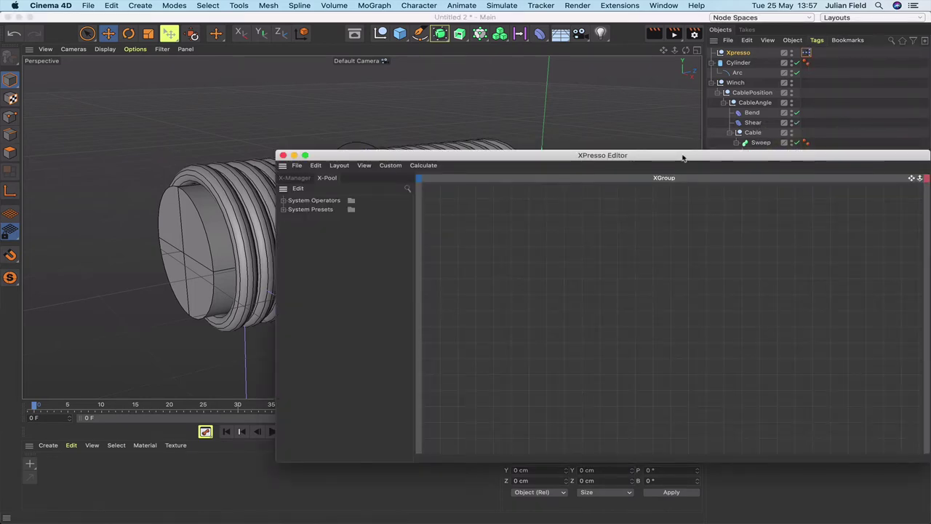
drag(683, 157, 444, 83)
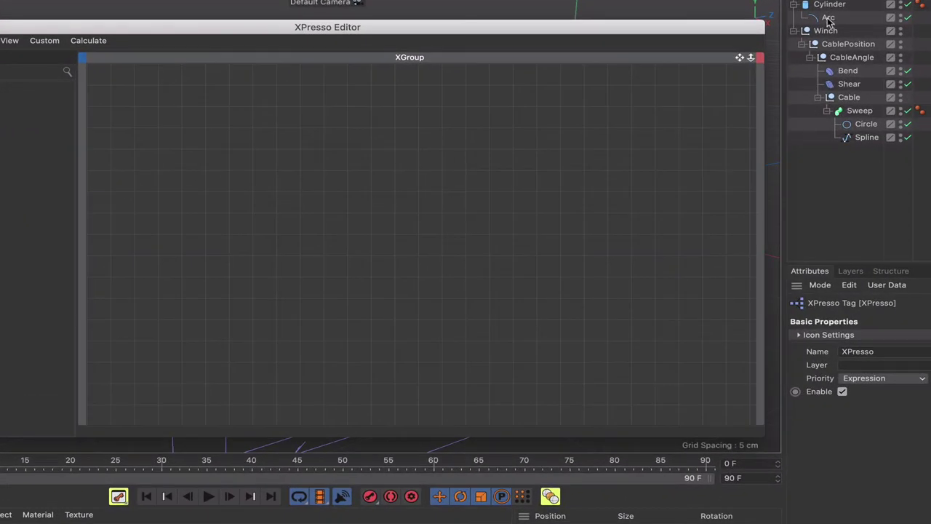
- Delete the measuring arc and add the Cylinder as a node near the XPresso graph's upper-left corner
click(827, 19)
key(Delete)
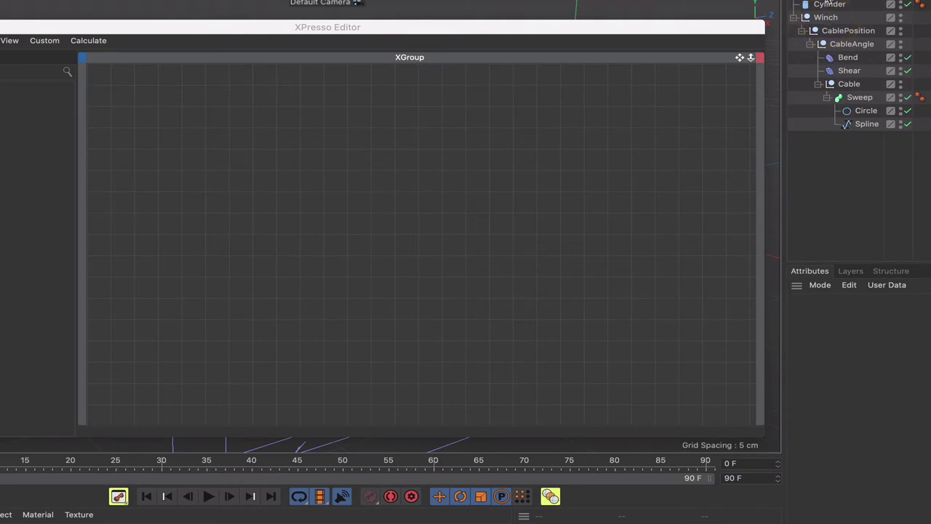
drag(501, 124, 170, 124)
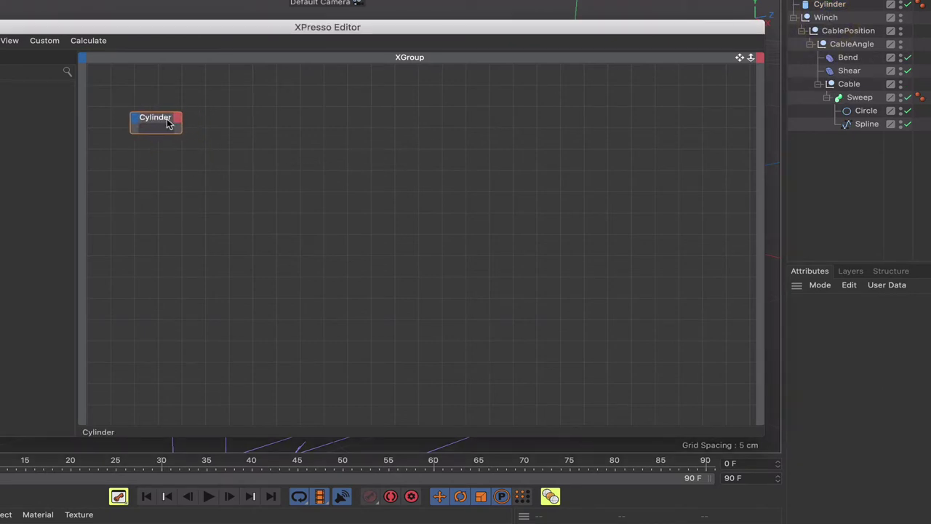
click(167, 121)
- Add a Rotation . B output to the Cylinder node and enlarge the node to fit the port name
click(834, 6)
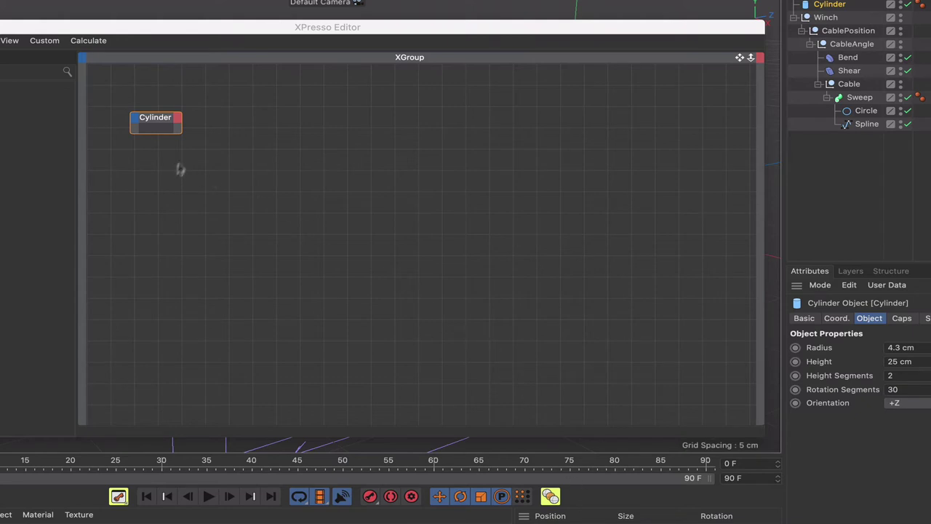
click(177, 118)
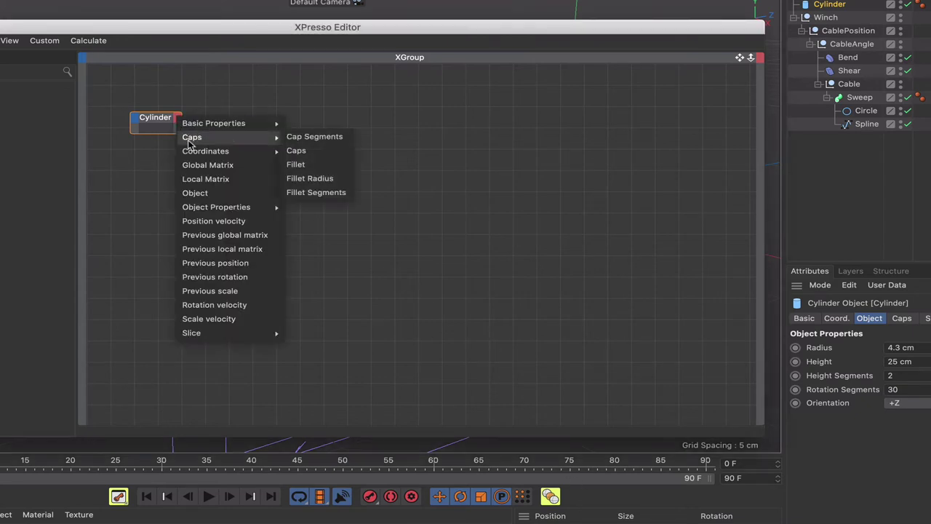
mouse_move(191, 151)
mouse_move(310, 222)
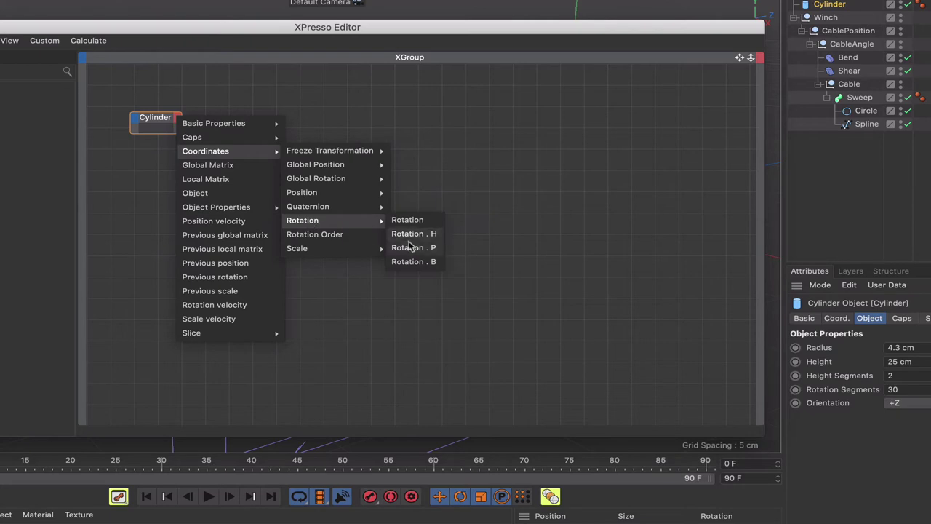
click(413, 260)
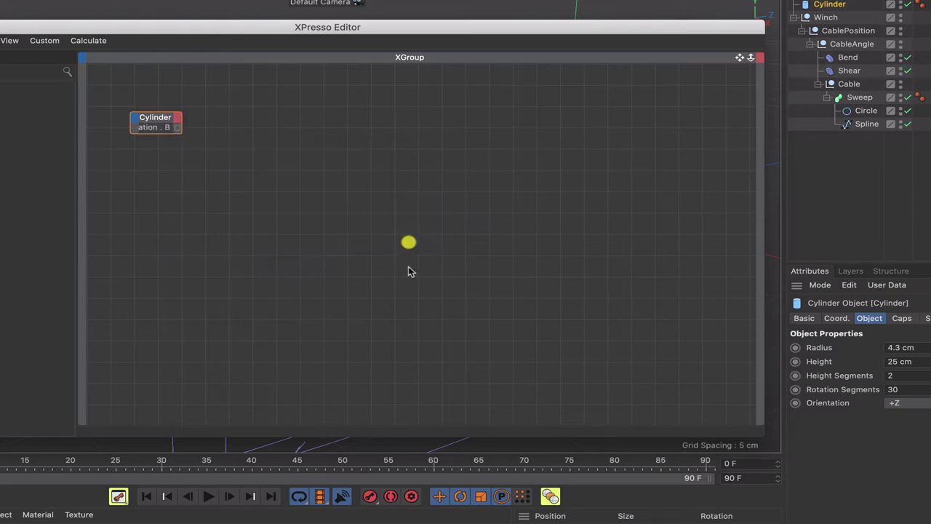
click(153, 121)
drag(177, 123, 168, 122)
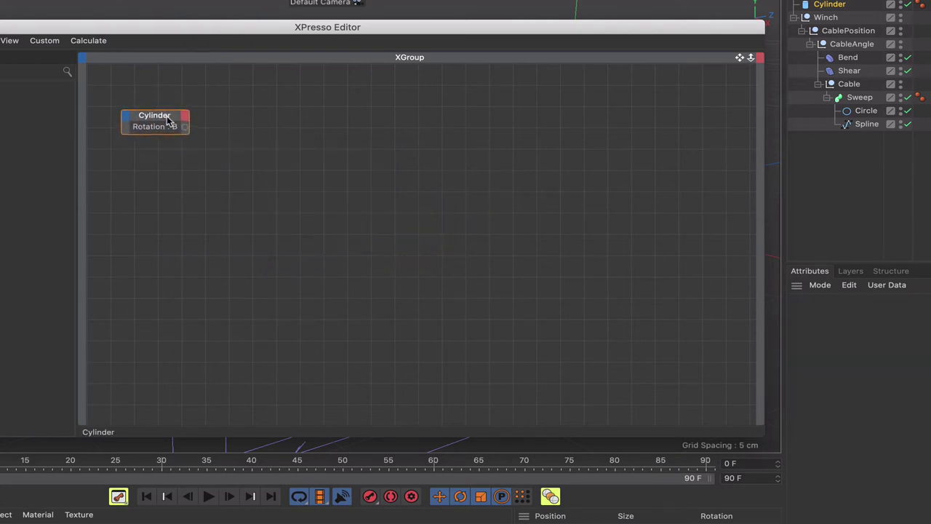
- Add a Degree node beside the Cylinder node and connect the Cylinder's Rotation . B output to its input
right_click(253, 139)
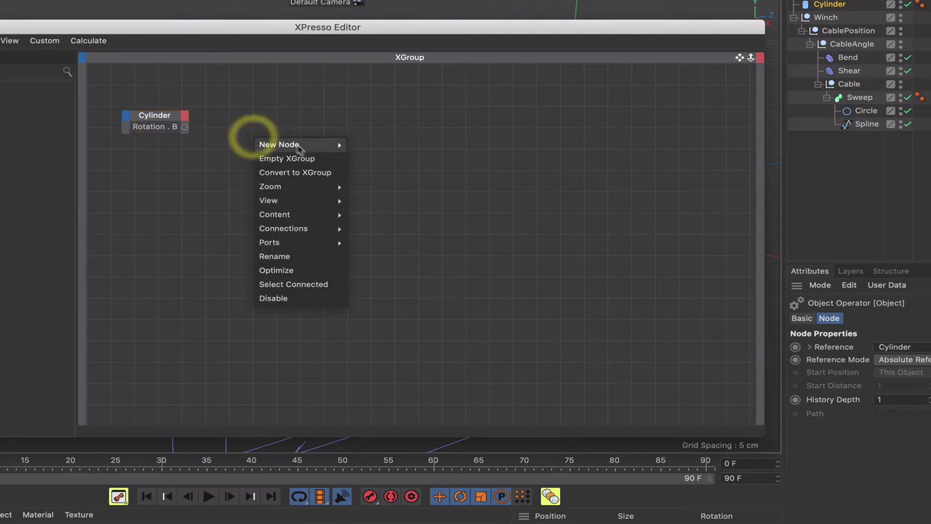
mouse_move(278, 144)
mouse_move(378, 146)
mouse_move(456, 188)
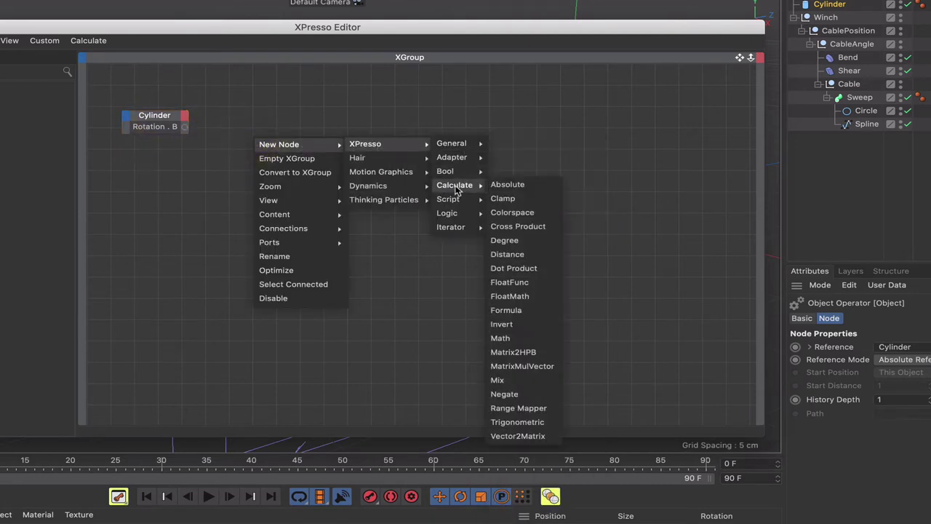
click(509, 240)
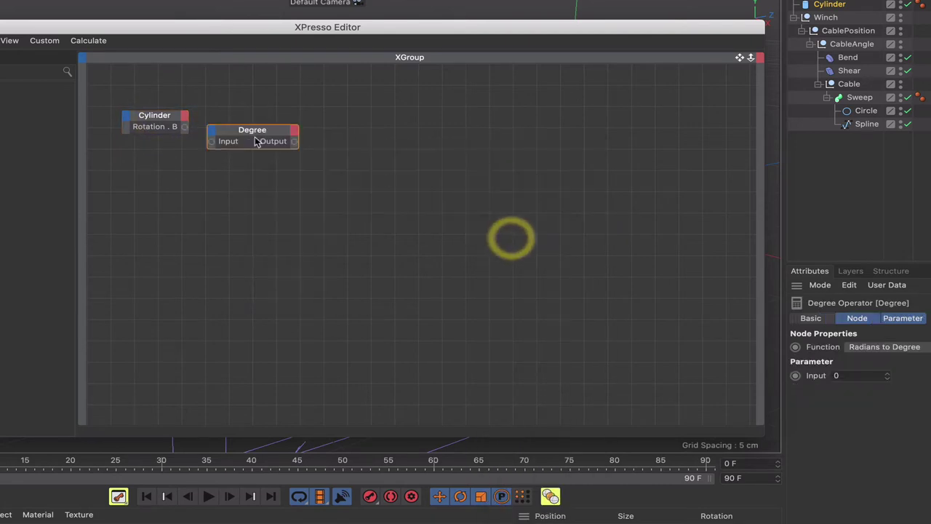
drag(253, 134, 267, 118)
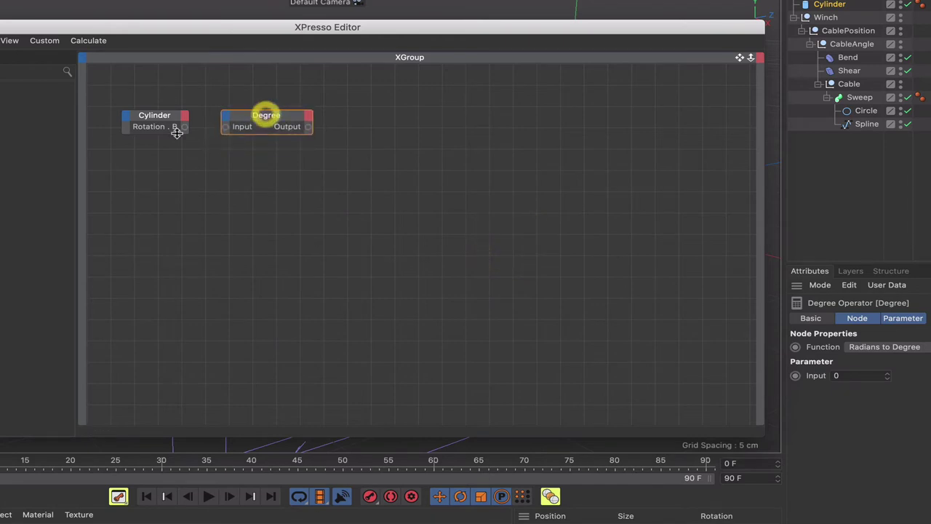
drag(184, 130, 226, 128)
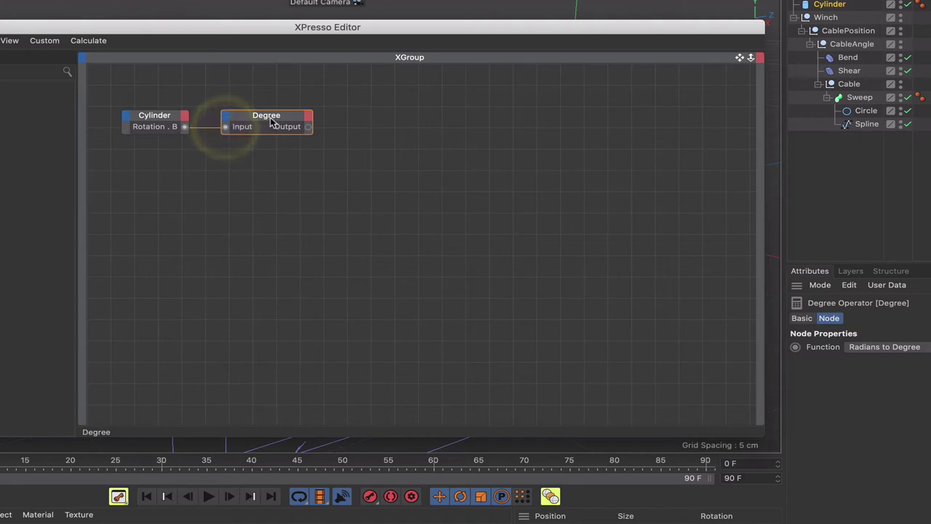
click(274, 122)
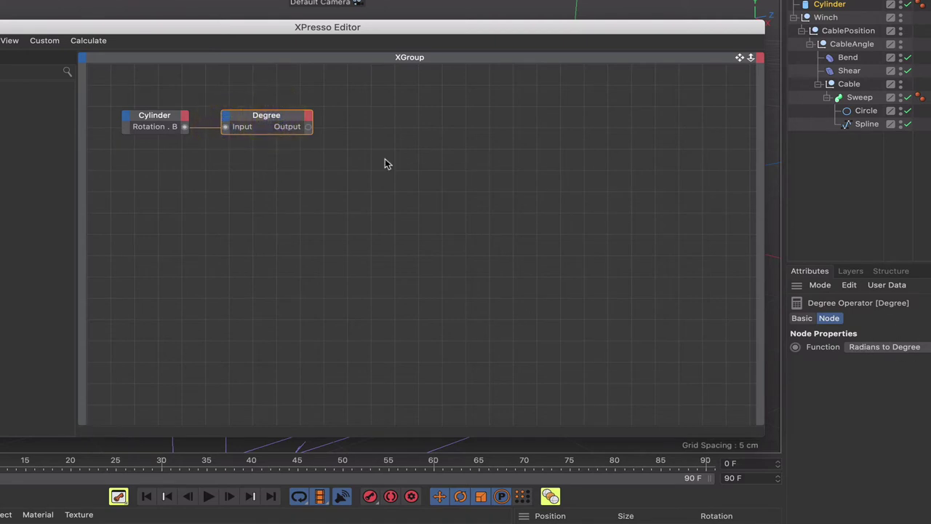
- Add a Range Mapper node after the Degree node and connect the Degree output to its input
right_click(348, 132)
mouse_move(382, 136)
mouse_move(466, 134)
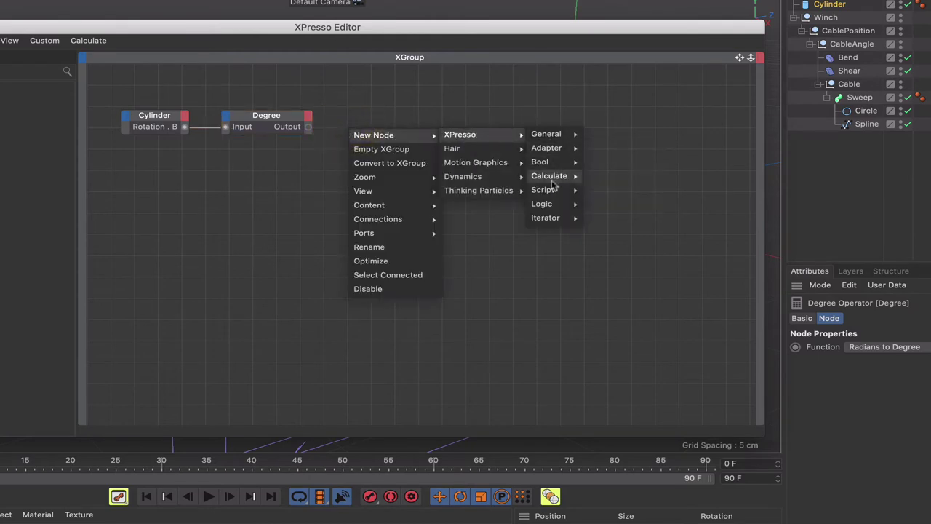
mouse_move(551, 182)
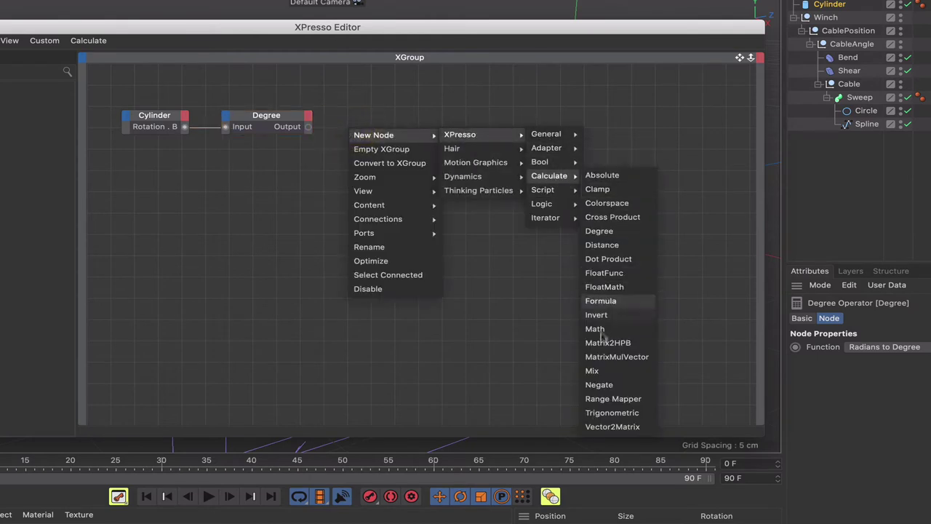
click(605, 397)
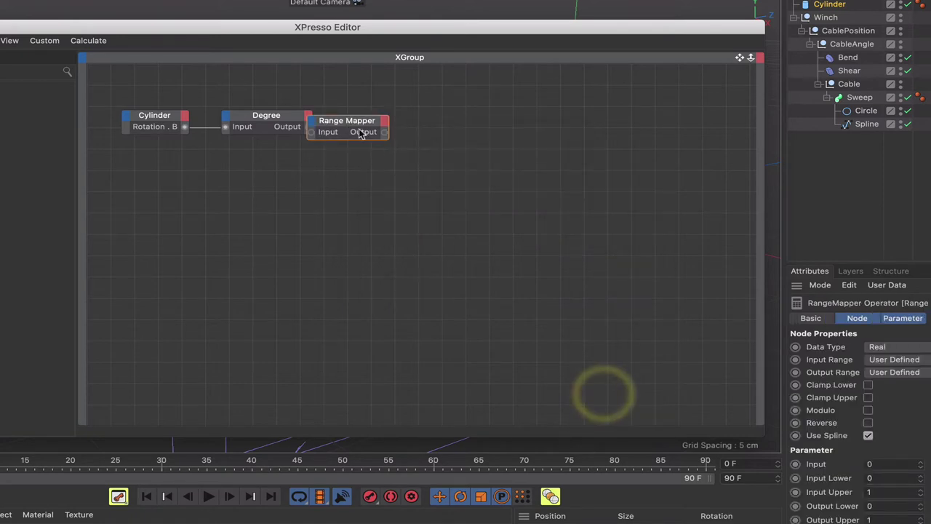
drag(359, 122, 397, 119)
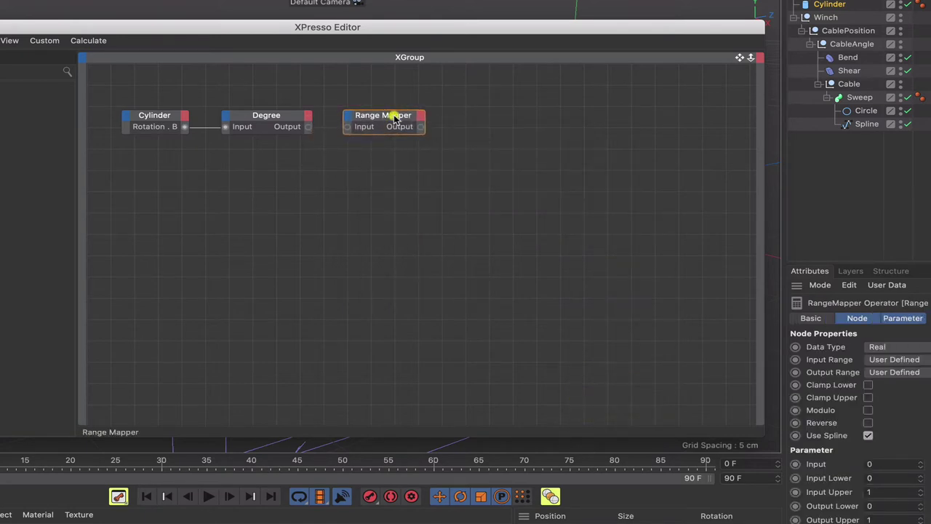
drag(308, 127, 348, 129)
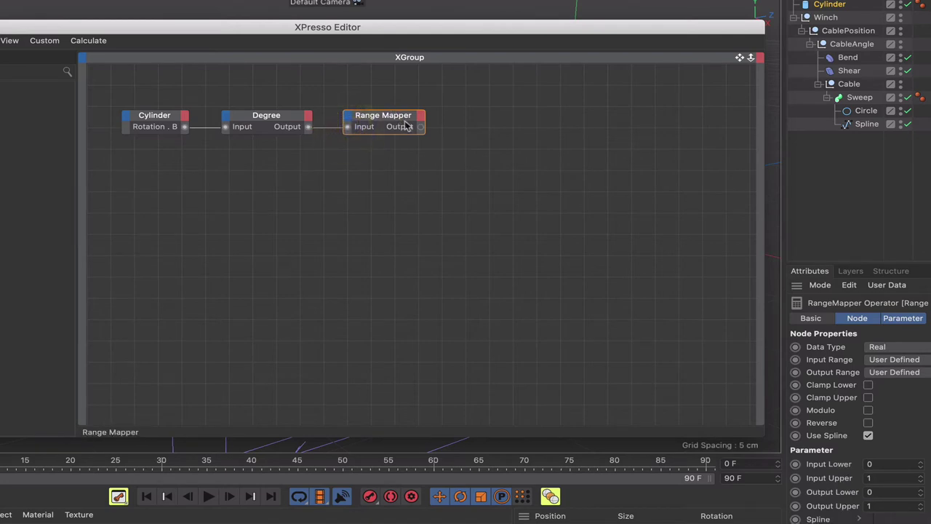
- Set the Range Mapper's Input Upper to 360 and, after checking the cable length in Calculator, its Output Upper to 31.7
click(872, 478)
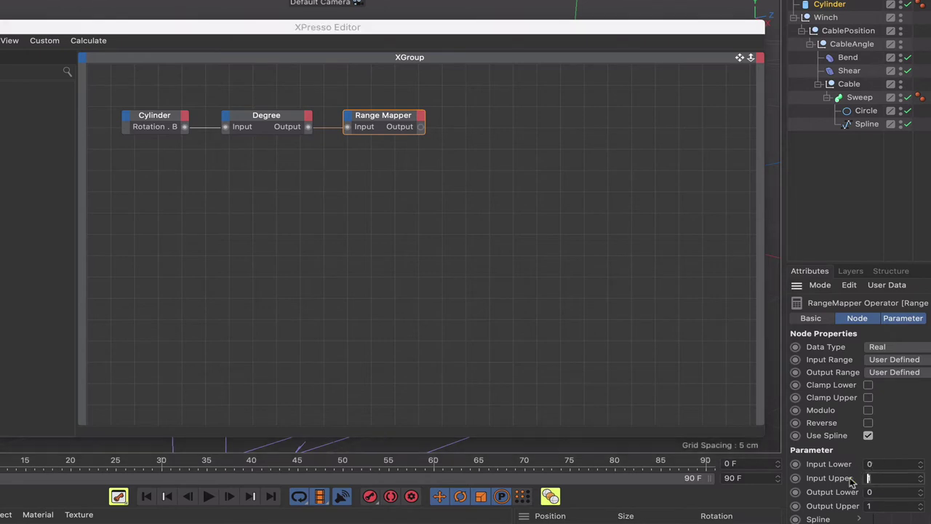
text(360)
click(878, 506)
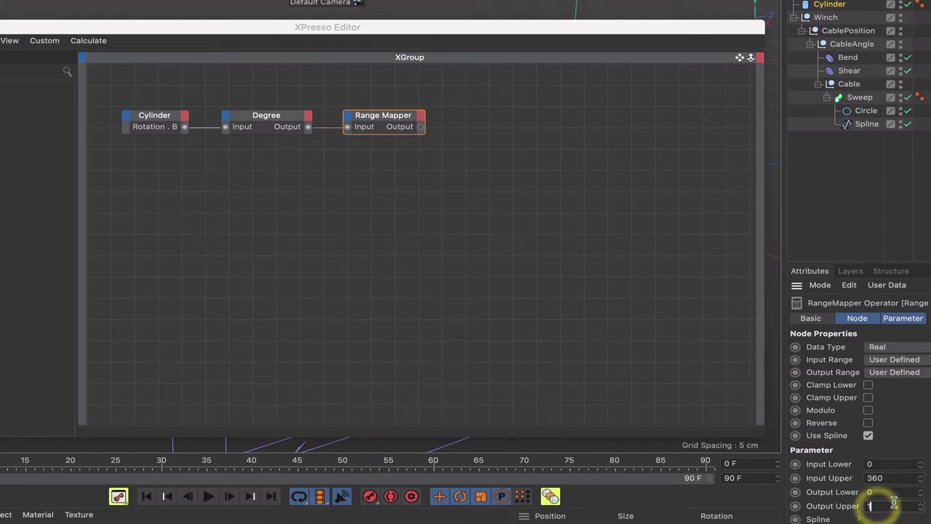
text(0)
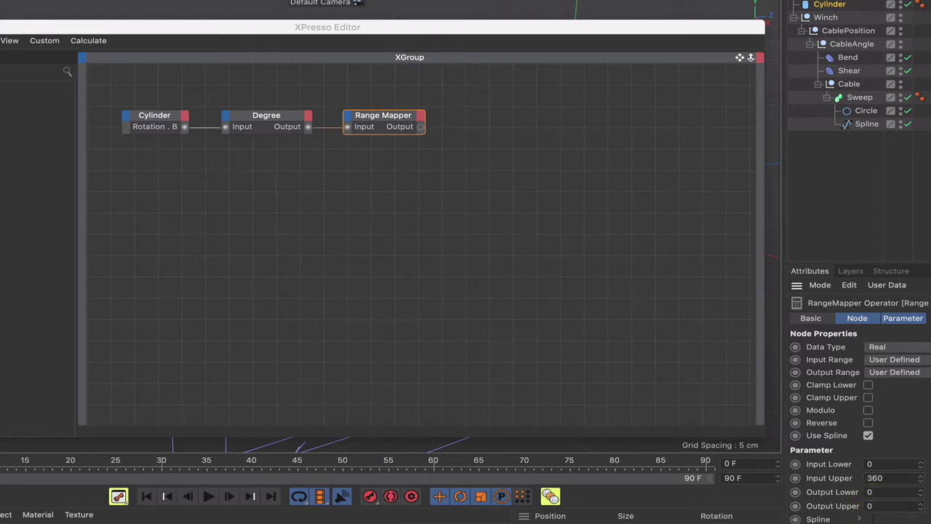
click(81, 521)
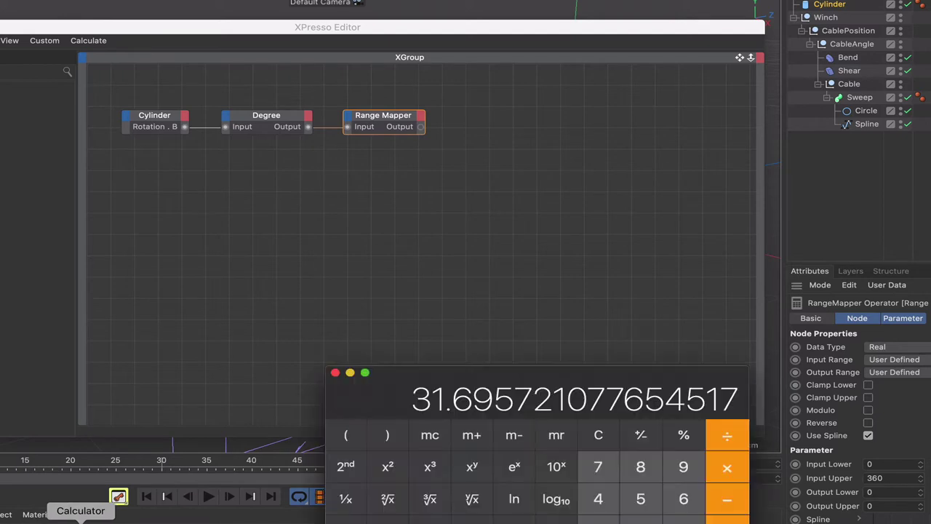
drag(520, 378, 257, 306)
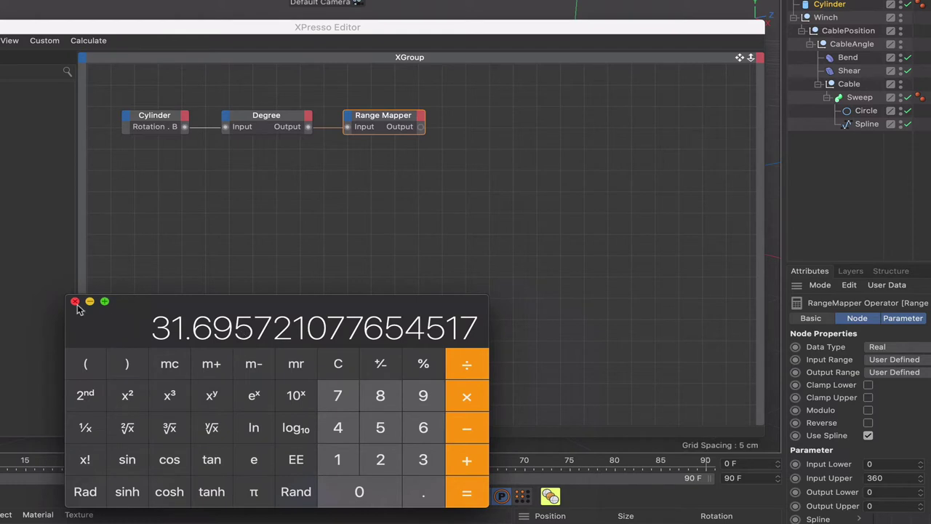
click(76, 302)
click(826, 509)
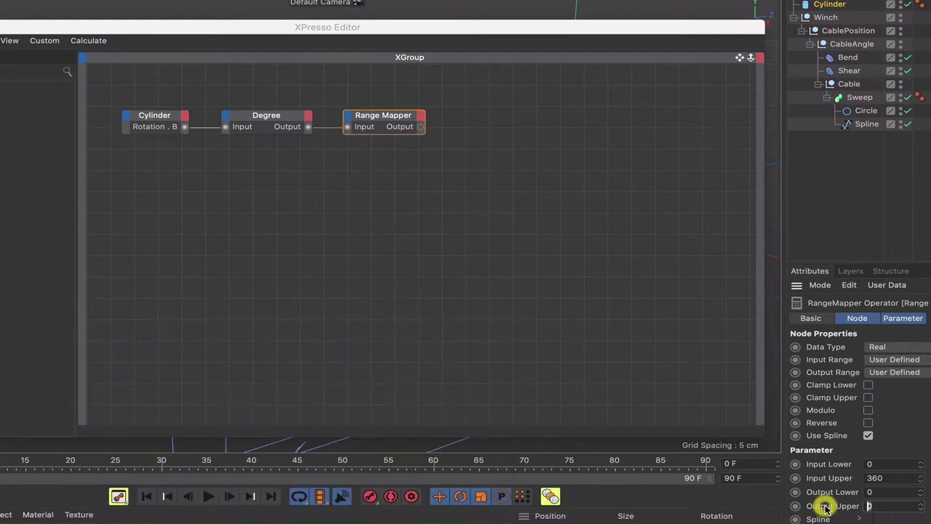
text(31.7)
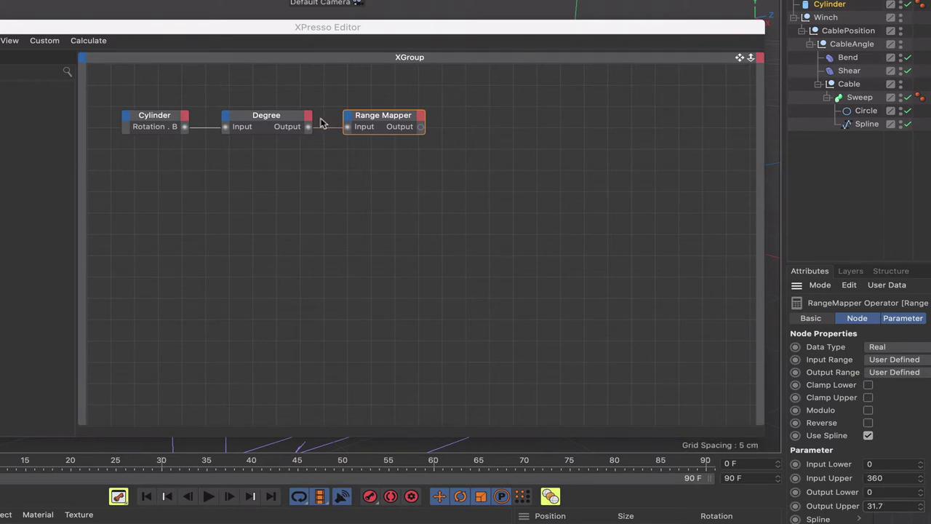
- Move the XPresso Editor off the object hierarchy and add the Cable null as a node with a Position . Y input
drag(548, 30, 495, 272)
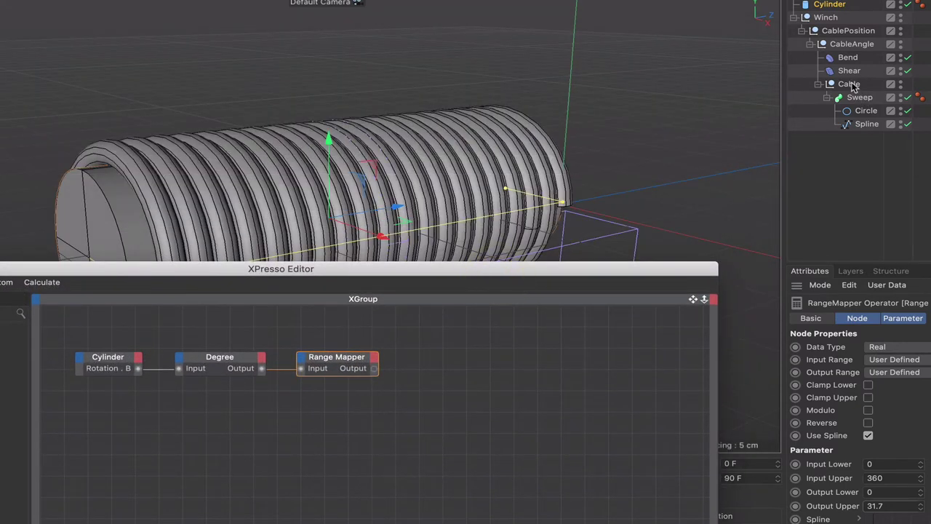
drag(855, 86, 470, 360)
click(447, 362)
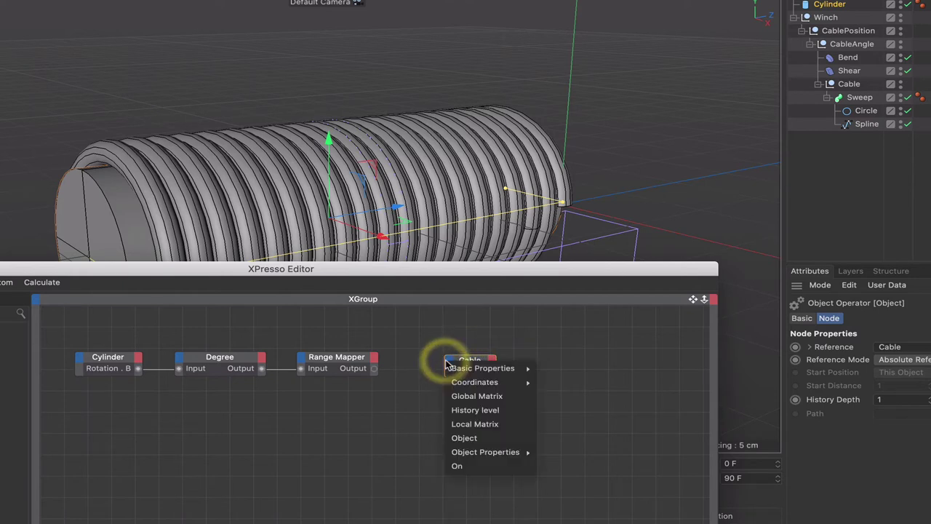
mouse_move(473, 382)
mouse_move(562, 429)
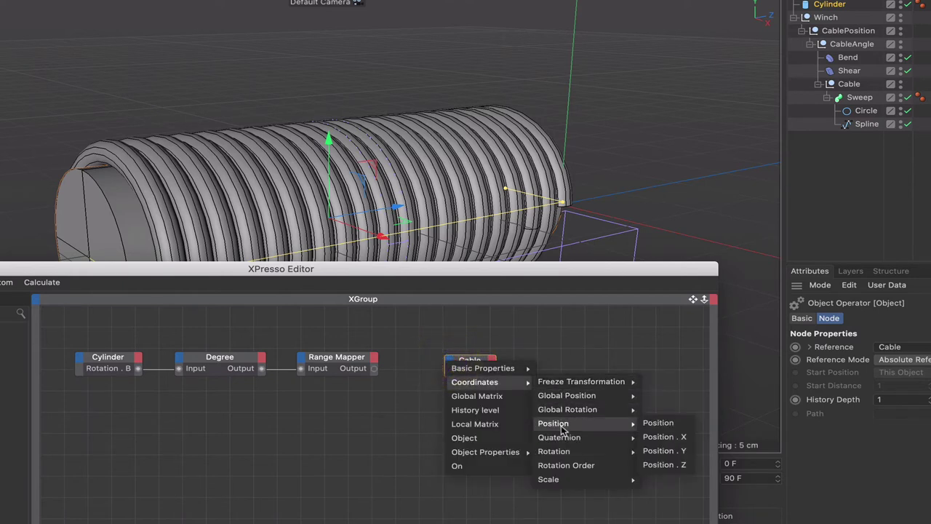
click(676, 450)
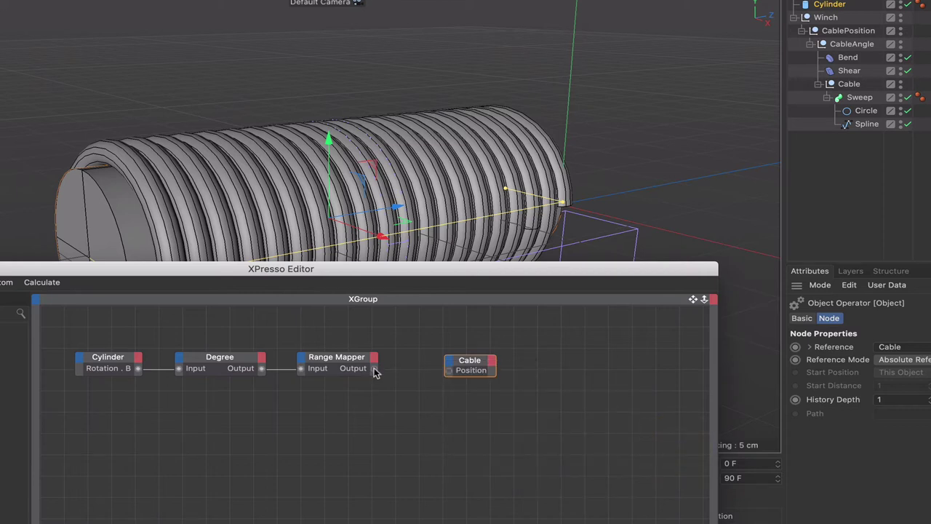
- Connect the Range Mapper output to the Cable node's Position . Y input and close the XPresso Editor
drag(374, 369, 448, 370)
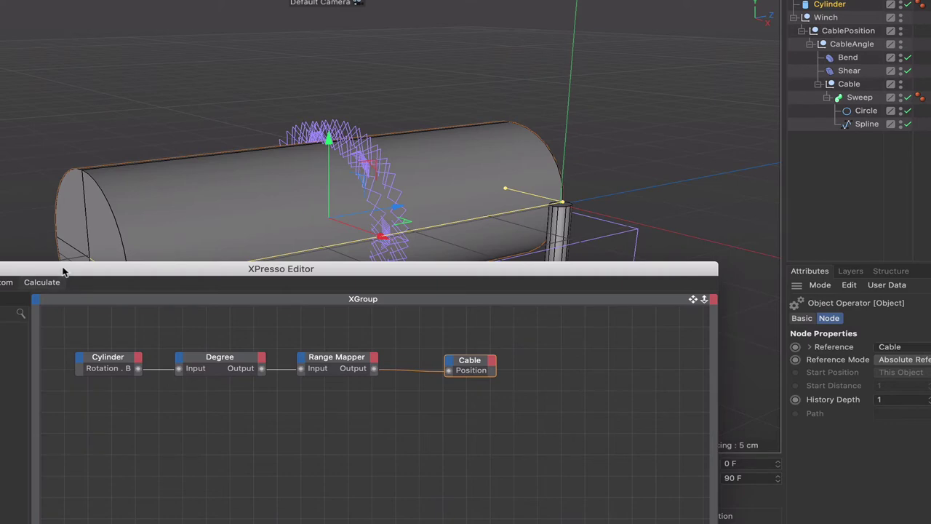
drag(62, 268, 290, 254)
click(83, 254)
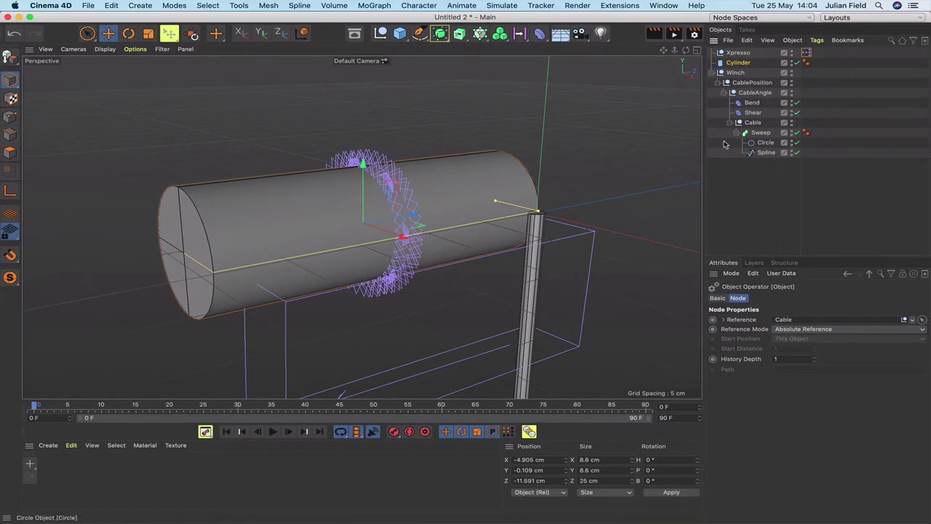
- Switch to the front view and rotate the Cylinder by a bank angle of about 0.078°
click(751, 123)
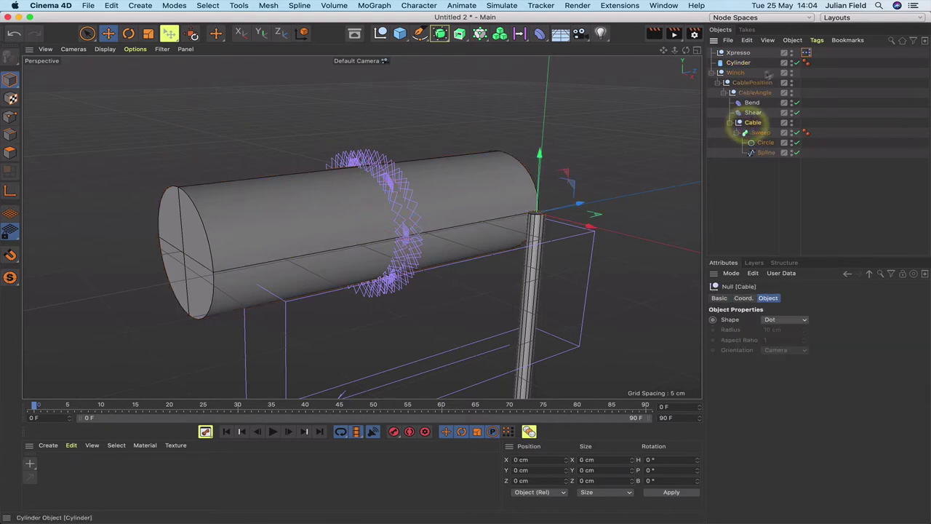
click(739, 63)
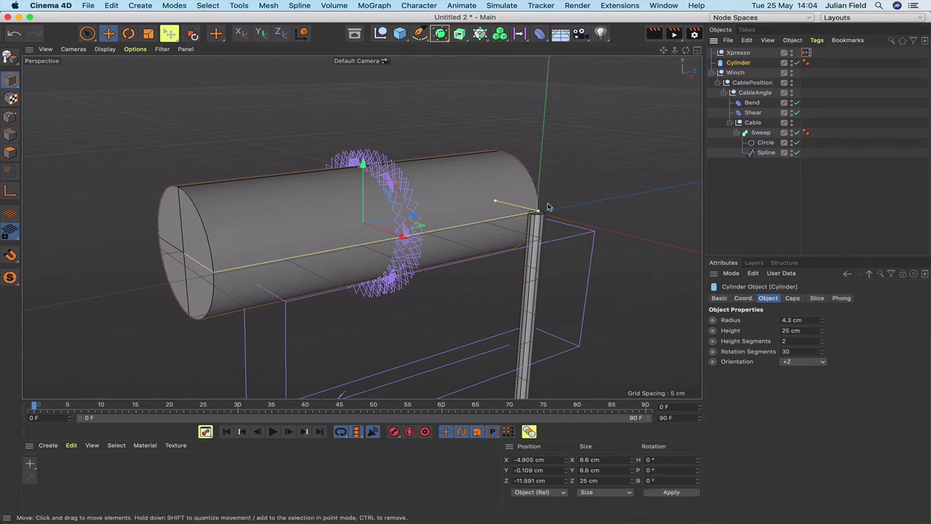
key(F4)
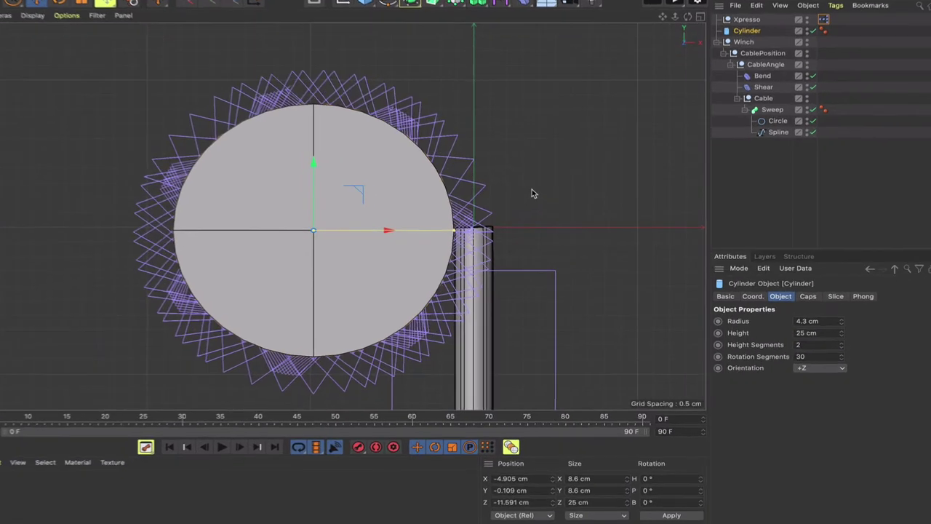
click(444, 225)
click(758, 14)
key(r)
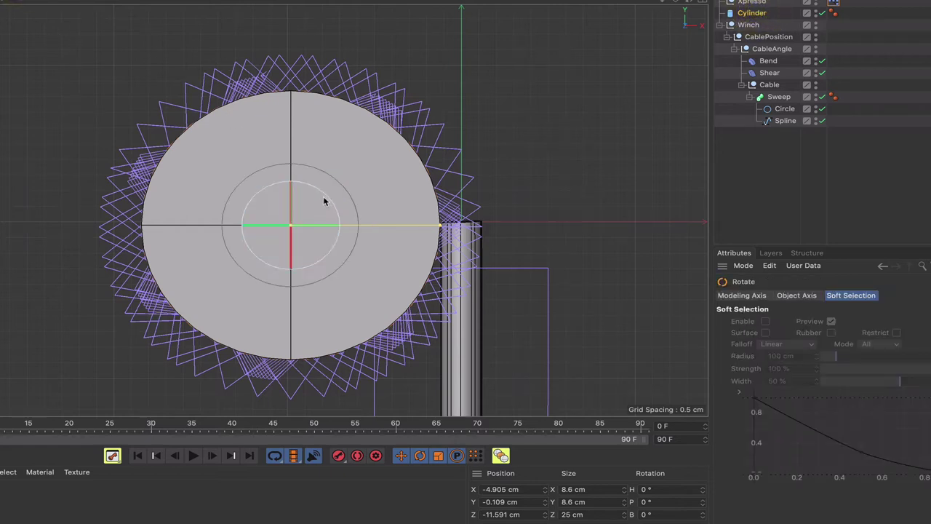
drag(329, 205, 329, 203)
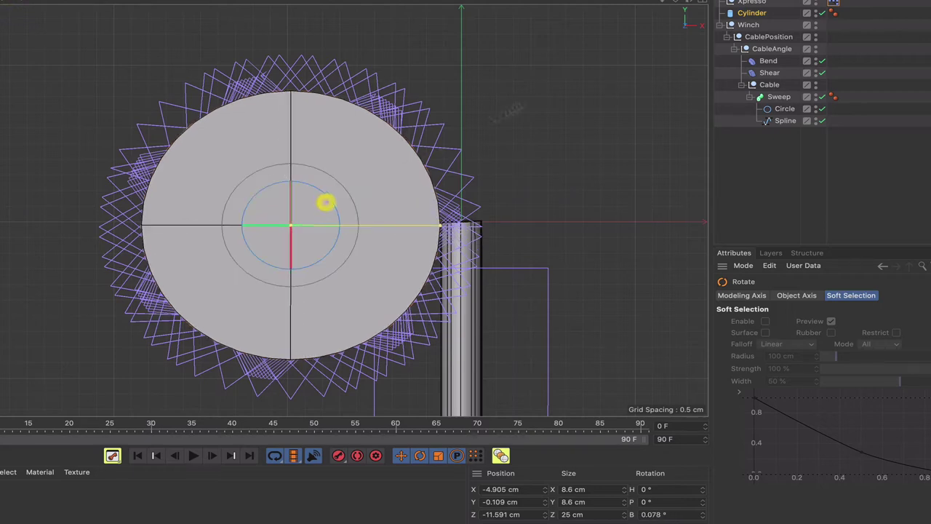
- Reopen the Xpresso null's graph, set the Range Mapper's Input Upper to -360 and close the editor
double_click(833, 4)
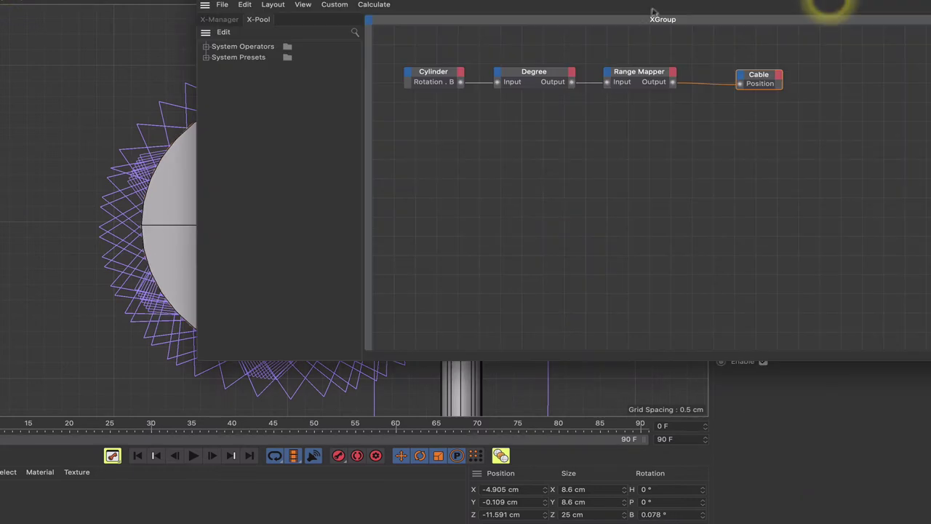
drag(663, 3, 328, 6)
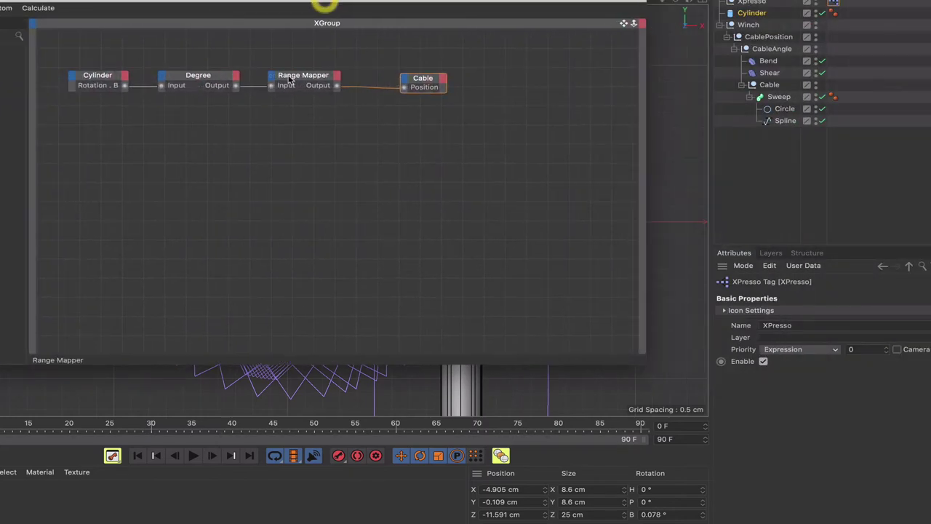
click(296, 81)
scroll(295, 80, down, 1)
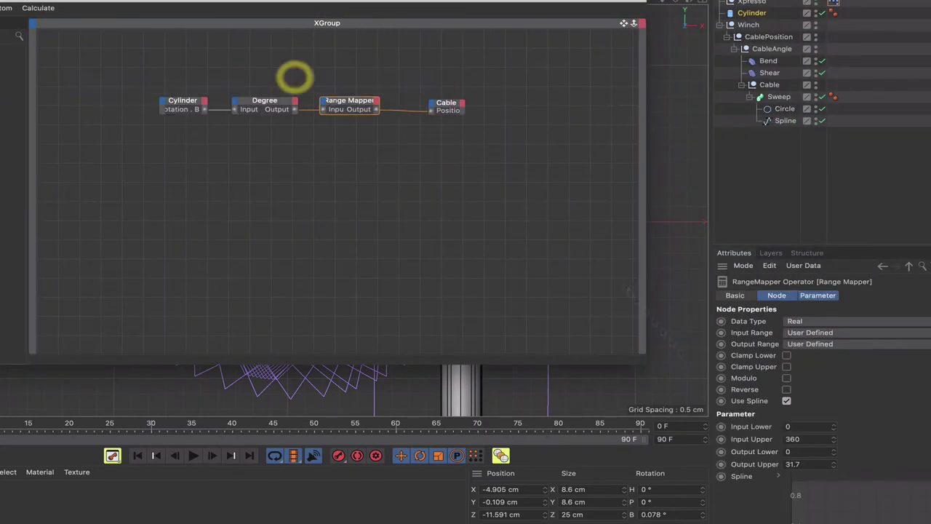
click(787, 440)
text(-)
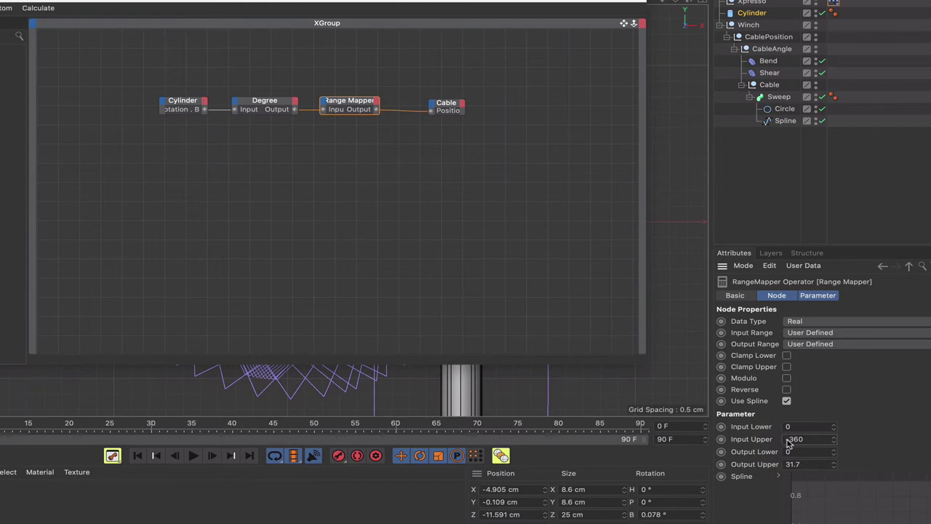
text(-)
key(Return)
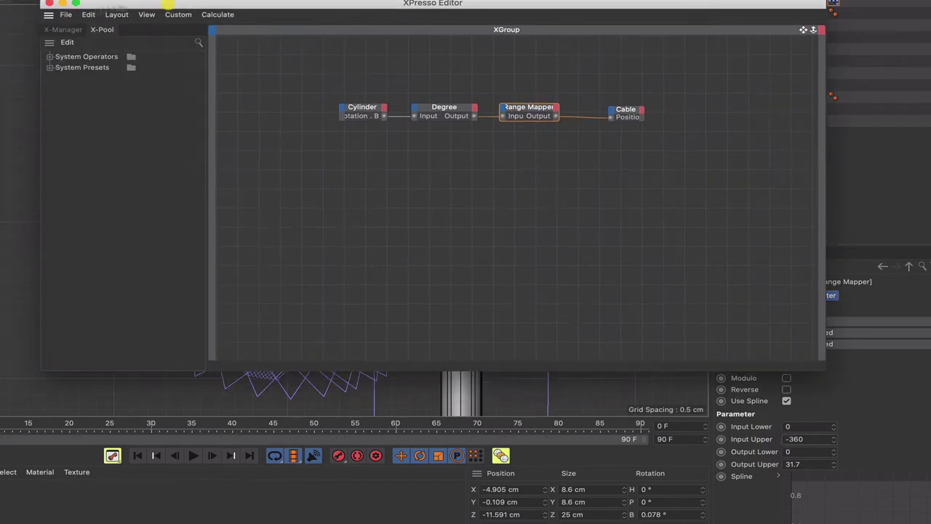
click(49, 9)
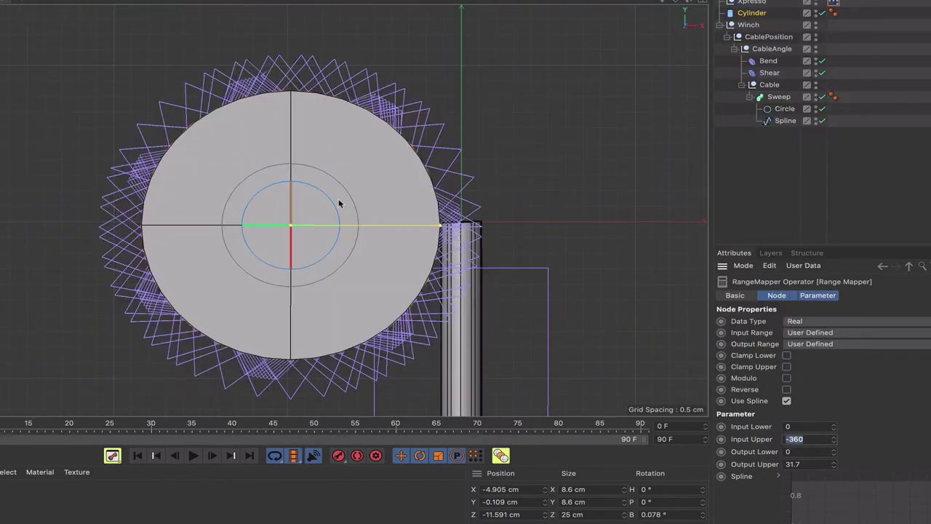
- Rotate the Cylinder to a bank angle of about -3.6° and inspect the Bend and Shear deformers' settings
drag(332, 206, 357, 198)
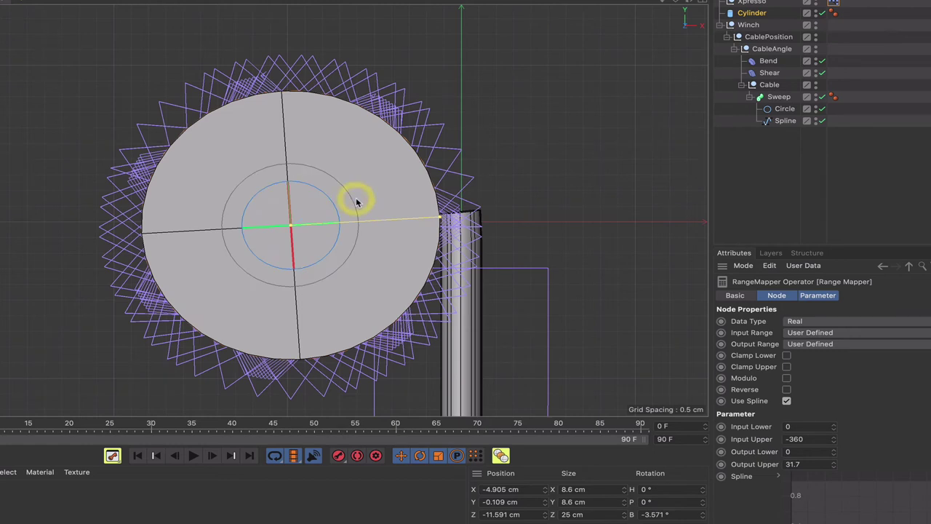
key(F1)
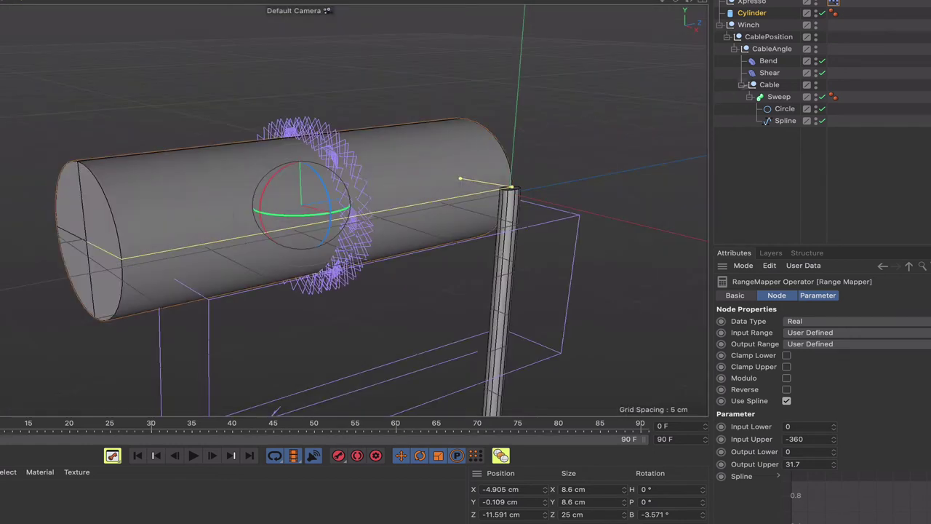
click(767, 62)
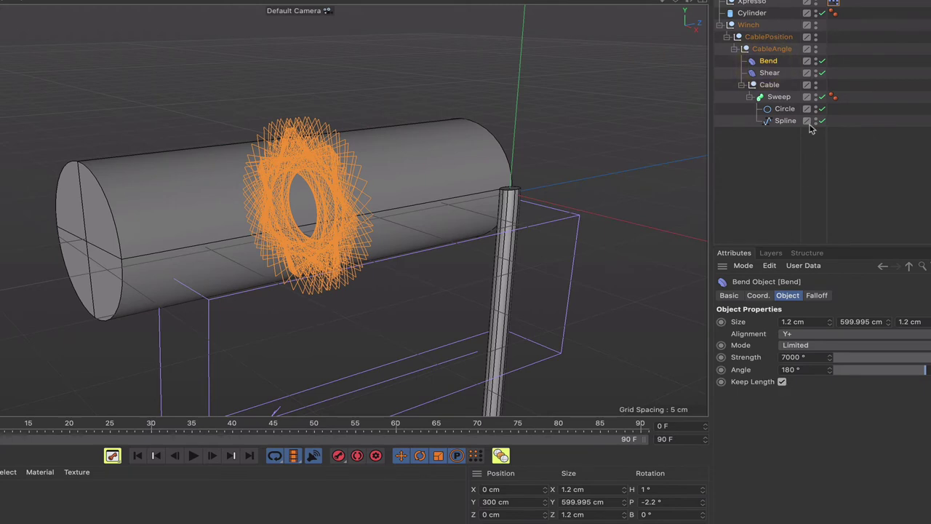
click(769, 73)
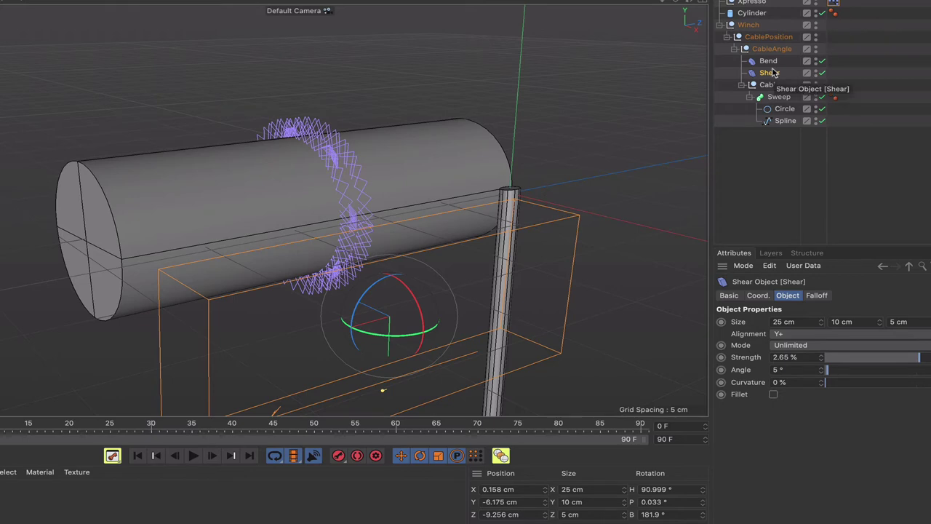
key(F4)
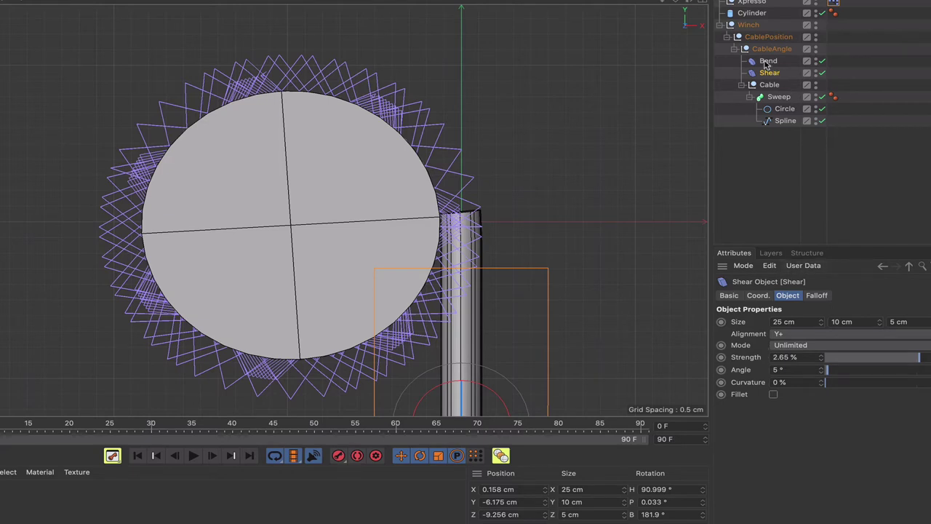
- Reopen the XPresso graph, set the Range Mapper's Output Upper to 31.5 and move the editor off the cylinder
double_click(835, 3)
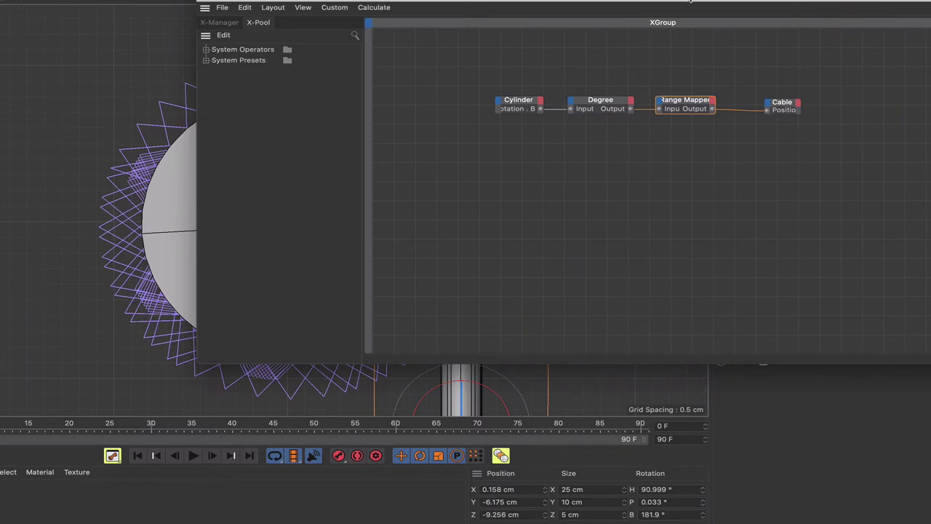
drag(689, 0, 182, 221)
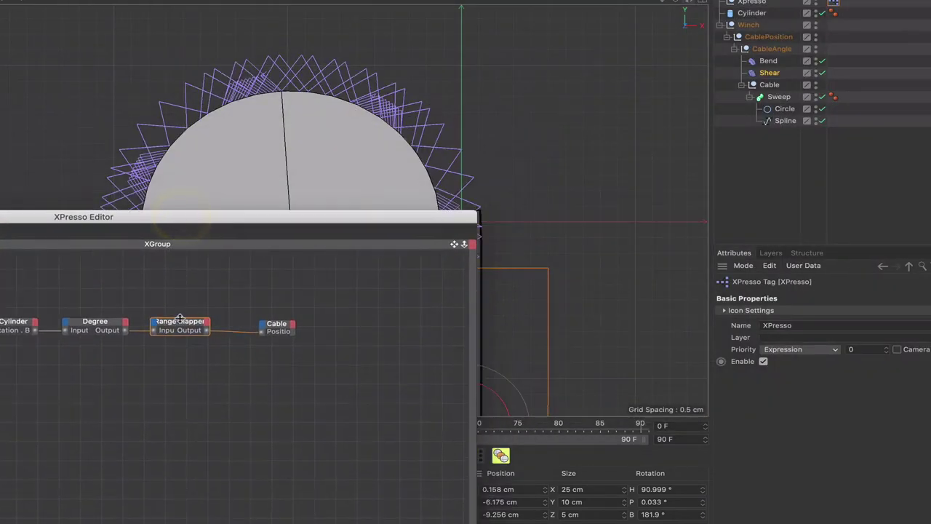
click(182, 327)
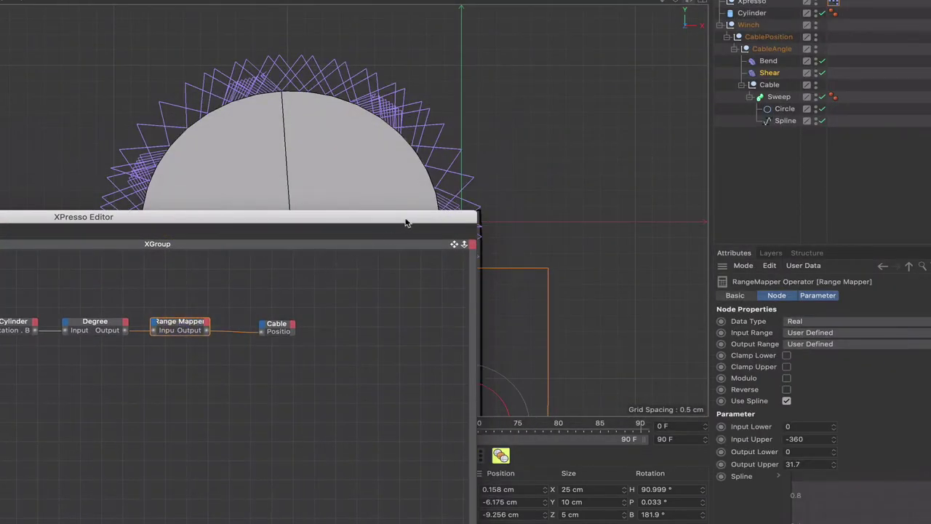
drag(407, 220, 179, 325)
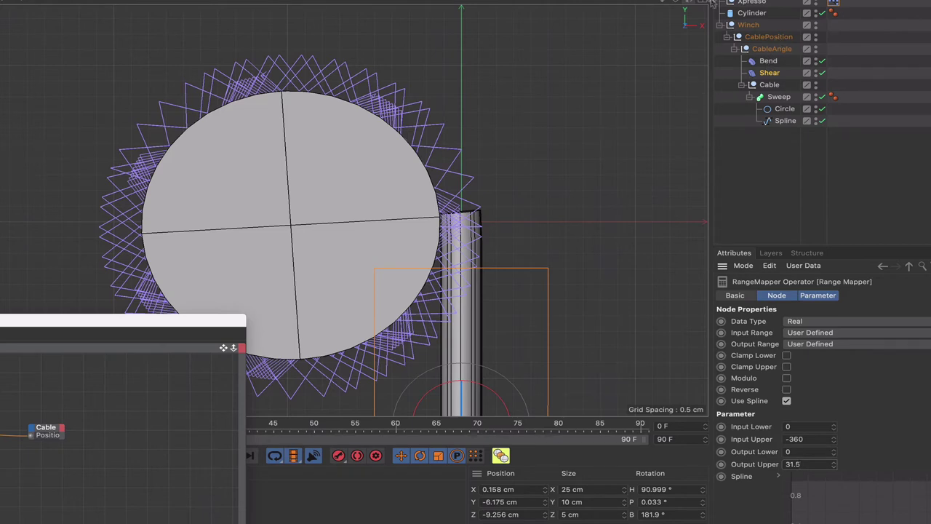
- Rotate the Cylinder to a bank angle of about -728° and set the Range Mapper's Output Upper to 31.3
click(752, 13)
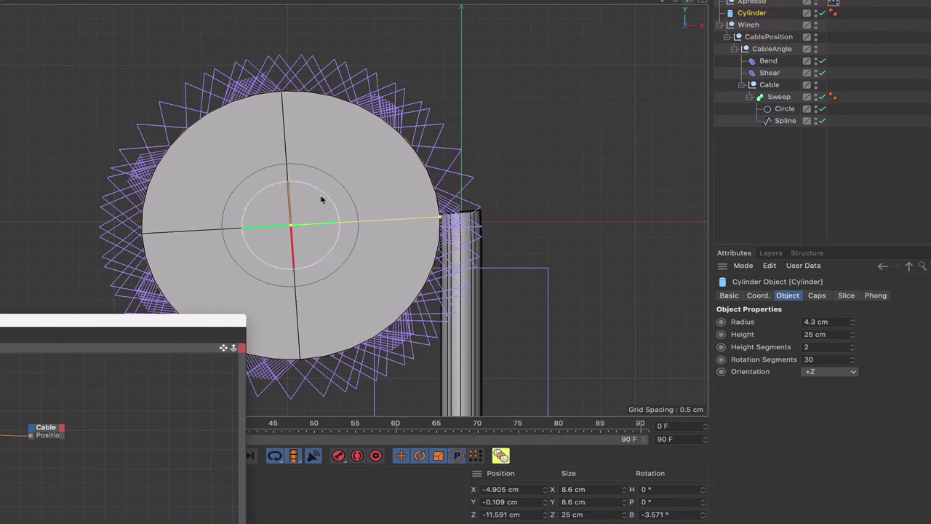
drag(323, 200, 549, 277)
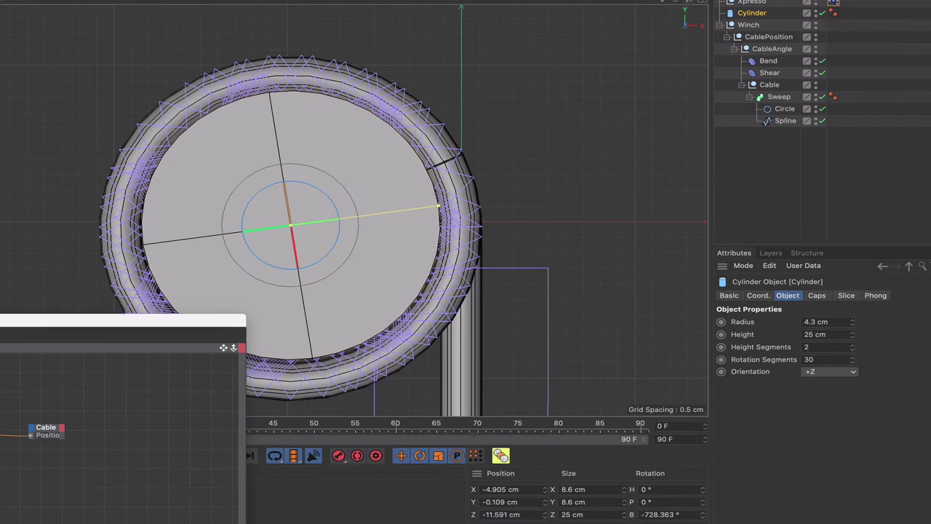
click(2, 435)
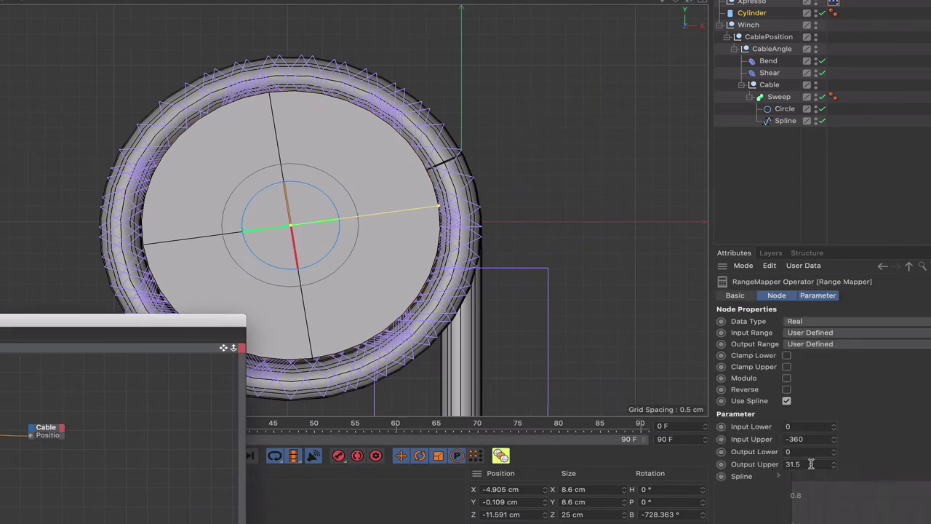
click(811, 464)
key(BackSpace)
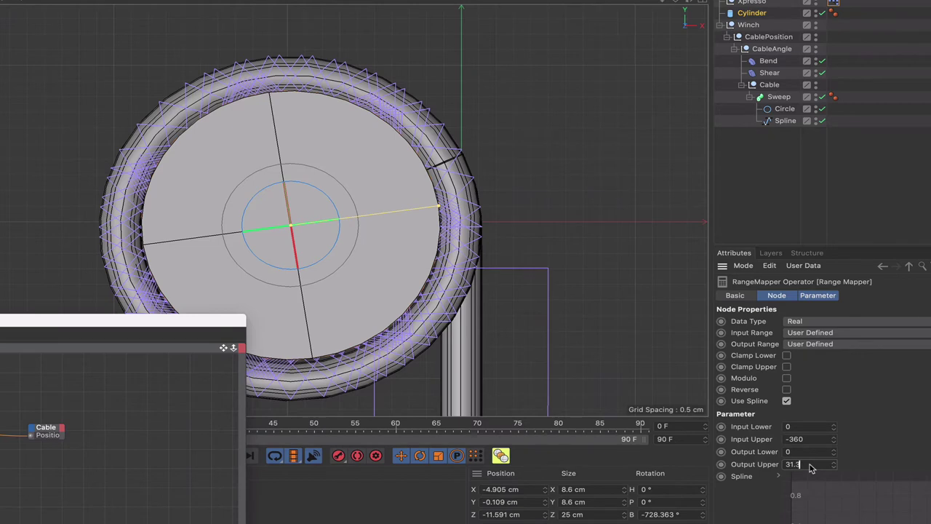
text(3)
key(Return)
- Lower the Range Mapper's Output Upper to 31.1 and further to 31
click(808, 464)
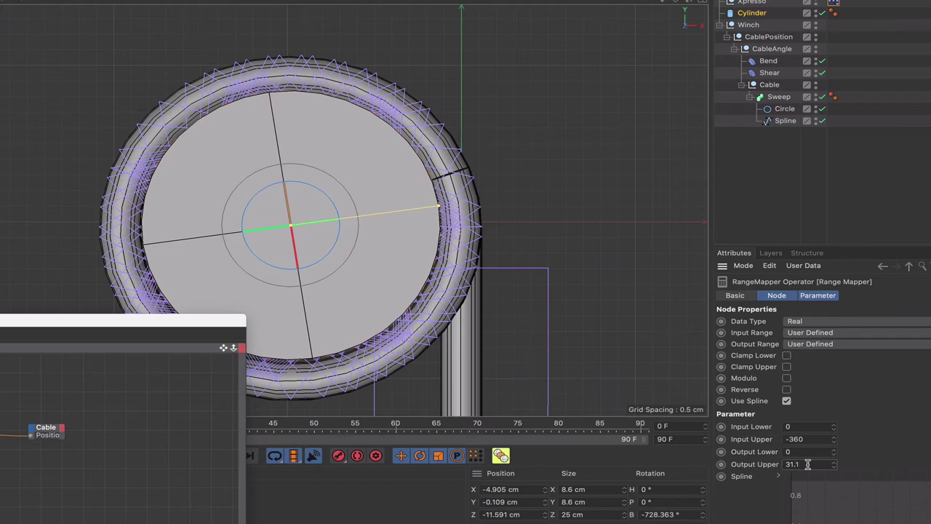
key(Return)
double_click(807, 464)
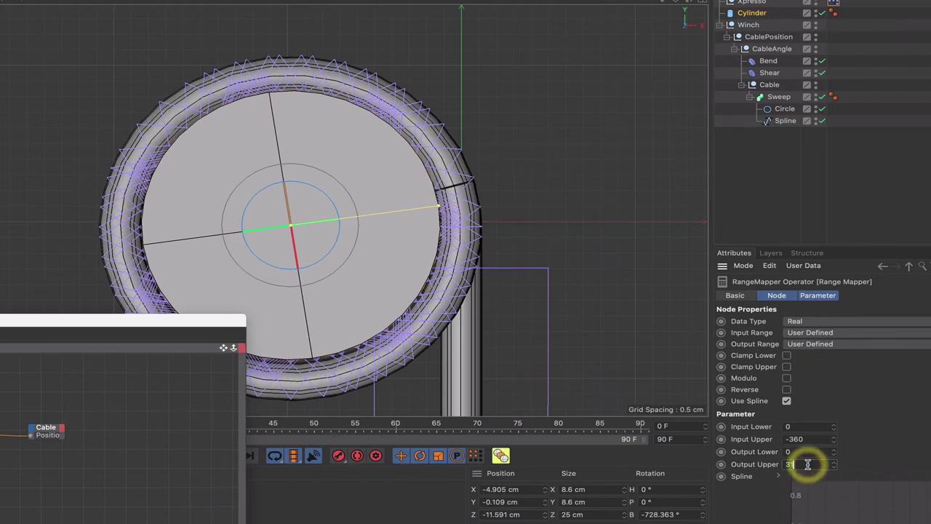
text(5)
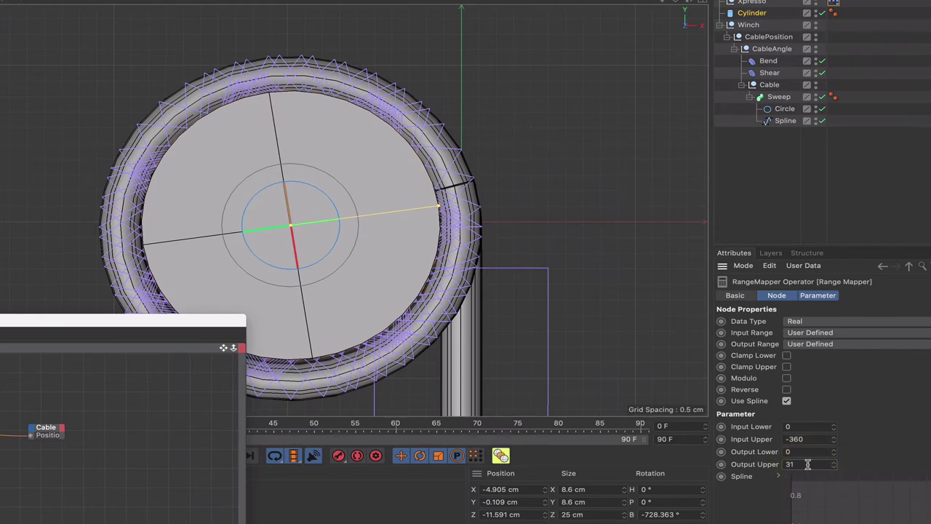
key(Return)
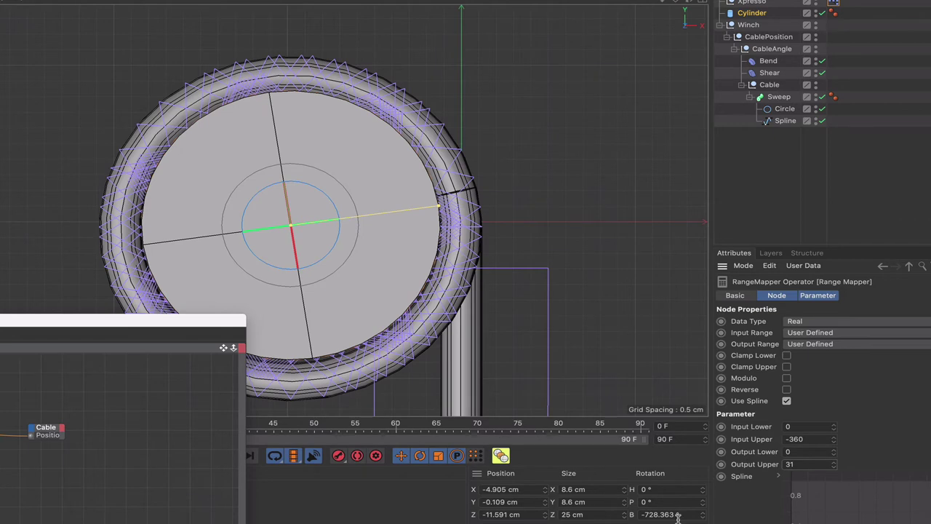
- Reset the Cylinder's bank angle to 0° and rotate it about one full turn, to about -361°
double_click(678, 514)
text(0)
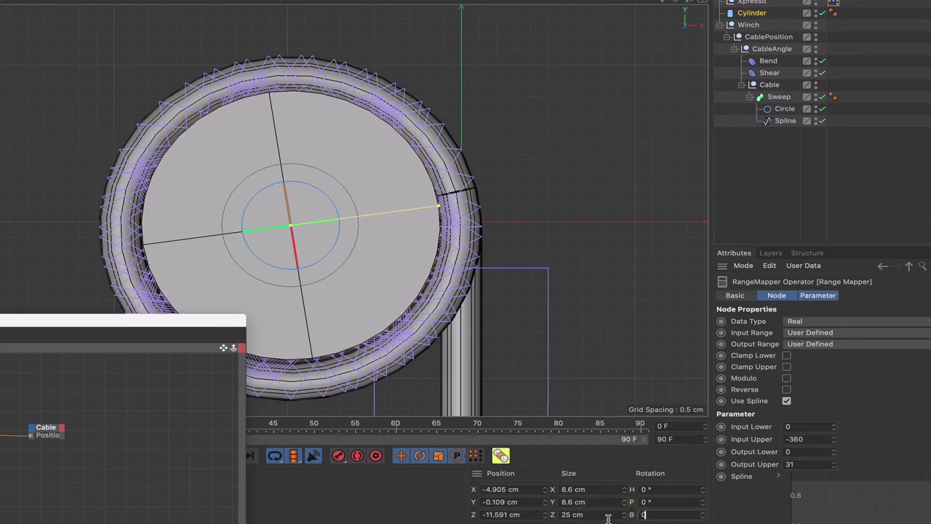
key(Return)
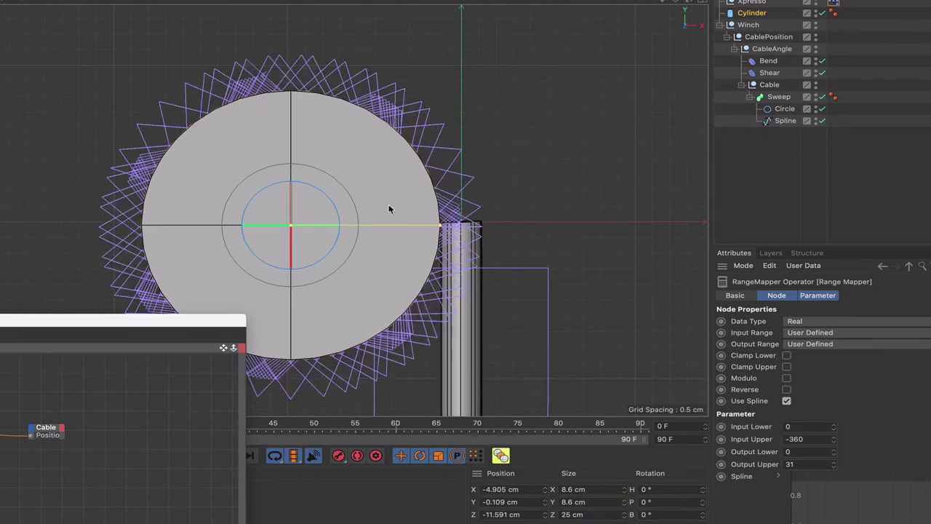
mouse_move(328, 201)
mouse_down()
mouse_move(297, 196)
mouse_move(277, 232)
mouse_move(295, 241)
mouse_move(328, 200)
mouse_up()
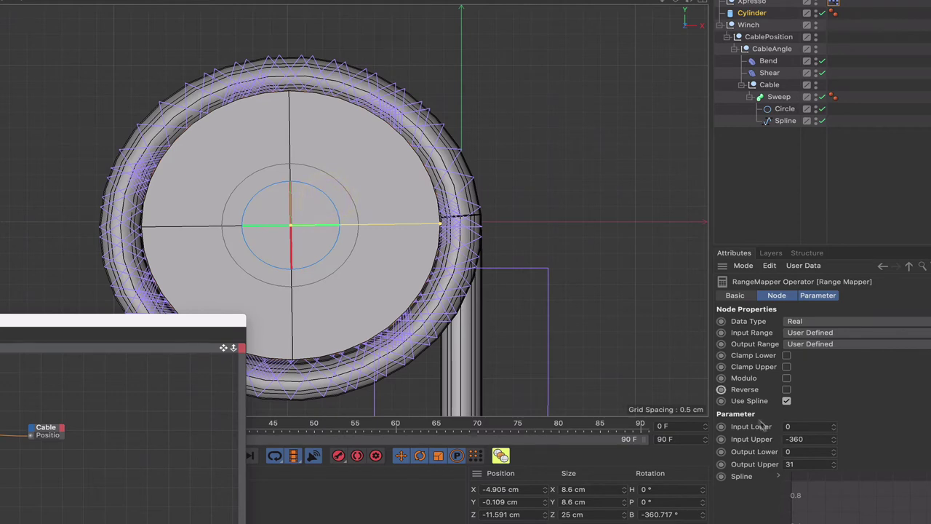
- Set the Range Mapper's Output Upper to 30.9
click(803, 469)
text(30.9)
key(Return)
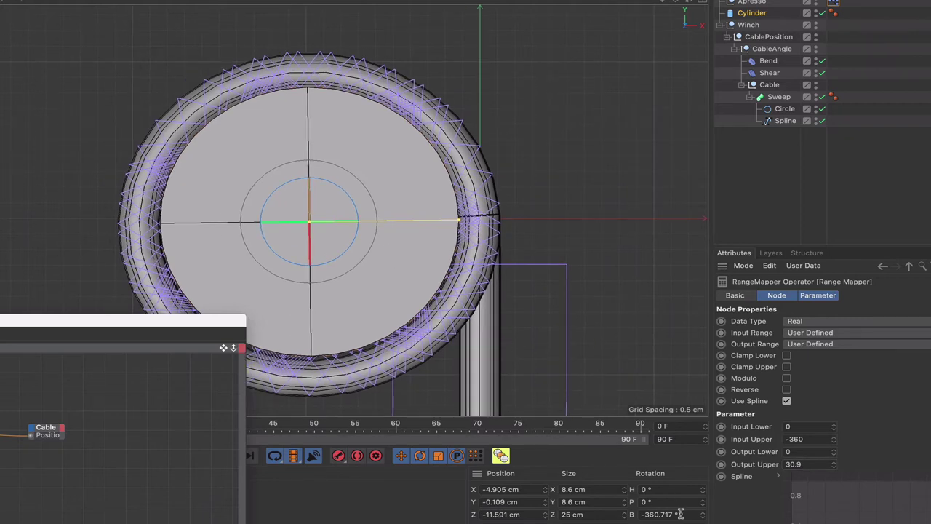
- Reset the Cylinder's bank angle to 0° and rotate it about three turns, to about -1084°
click(620, 514)
text(0)
key(Return)
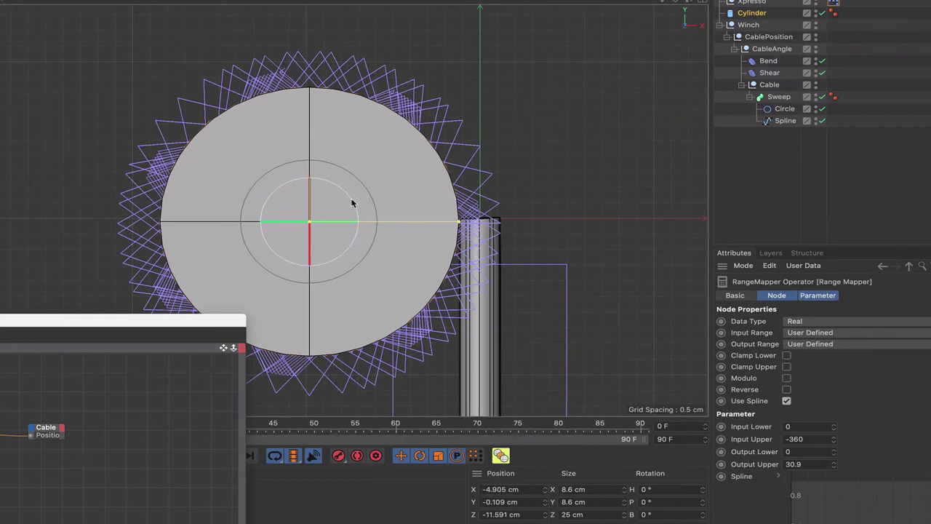
drag(351, 203, 326, 188)
drag(298, 207, 329, 189)
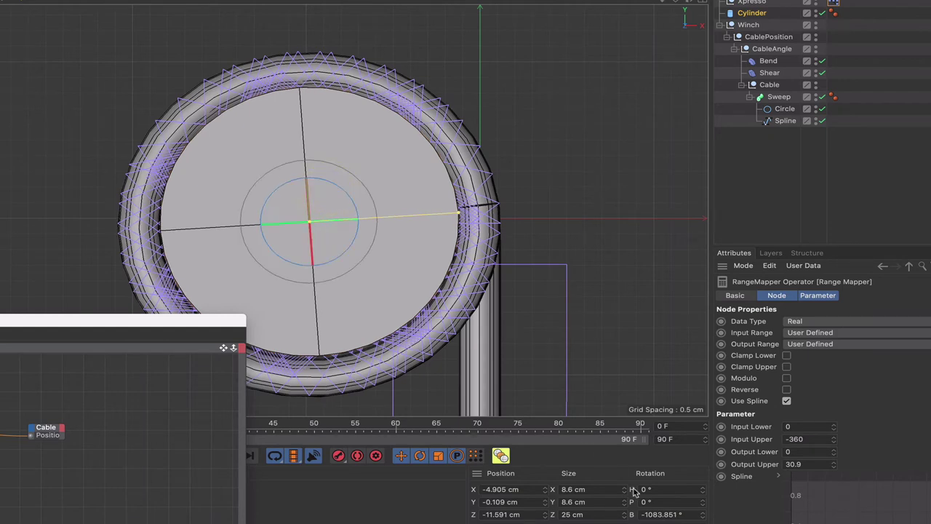
- Set the Cylinder's bank angle to -6840° to test the cable alignment over many turns
click(692, 514)
click(644, 513)
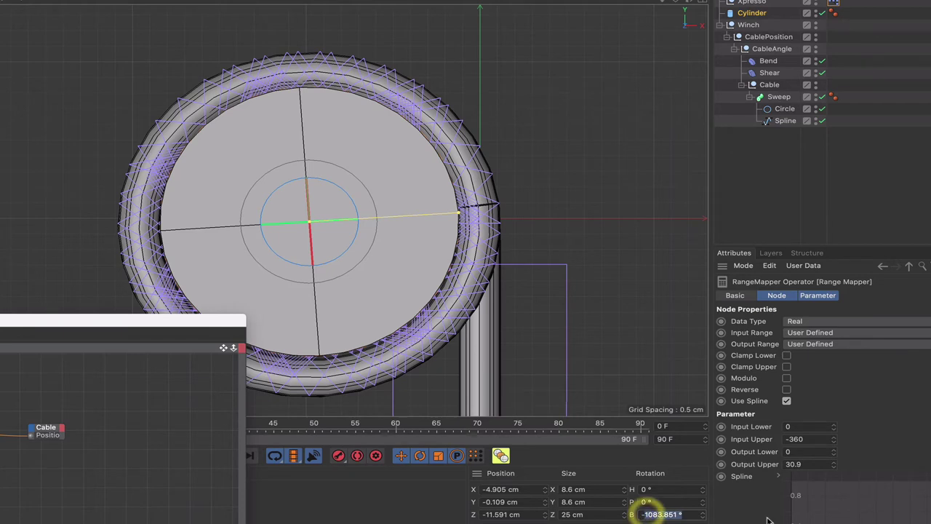
text(-6840)
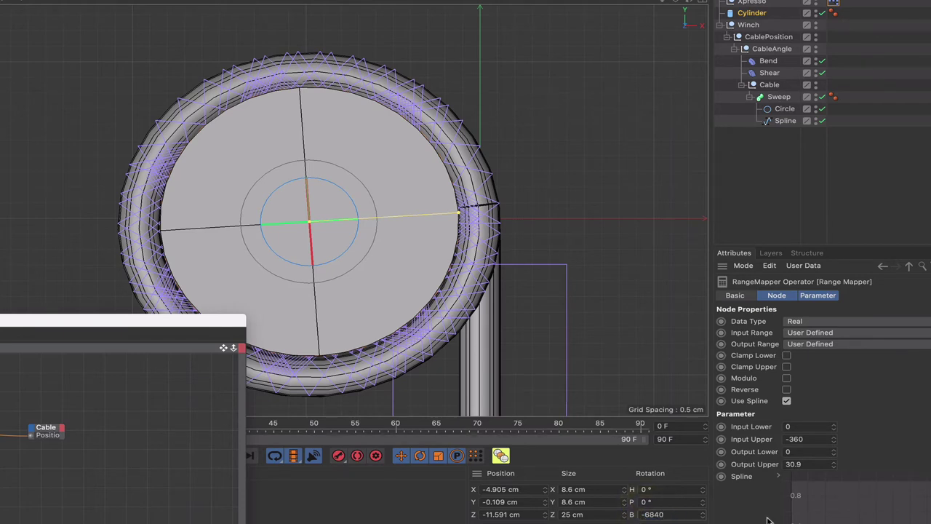
key(Return)
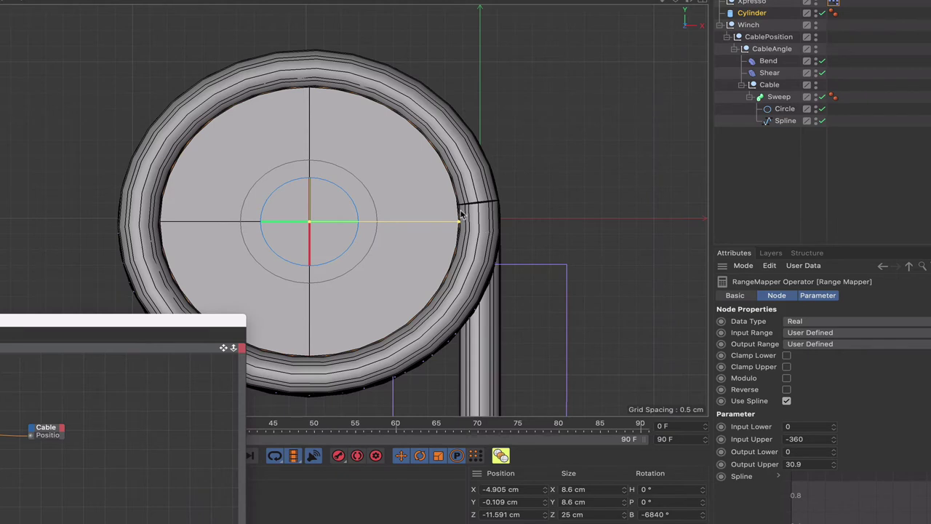
- Lower the Range Mapper's Output Upper to 30.8 and readjust it to 30.85
click(815, 465)
key(Return)
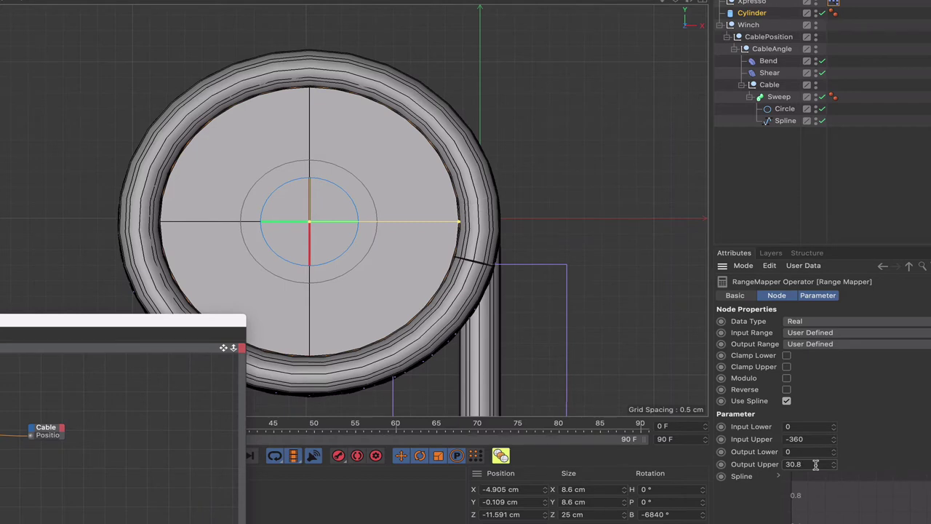
click(815, 464)
text(5)
key(Return)
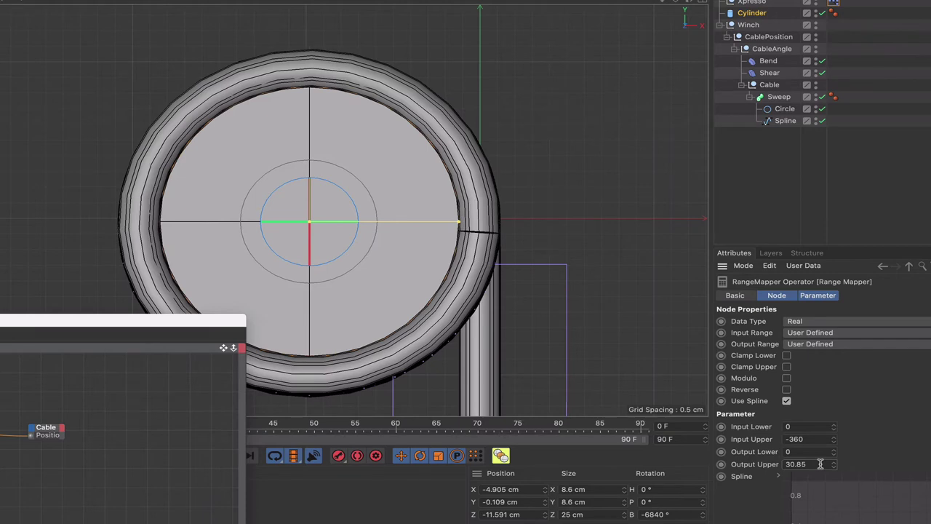
- Fine-tune the Range Mapper's Output Upper to 30.87 and on to 30.875
click(820, 464)
key(BackSpace)
text(7)
key(Return)
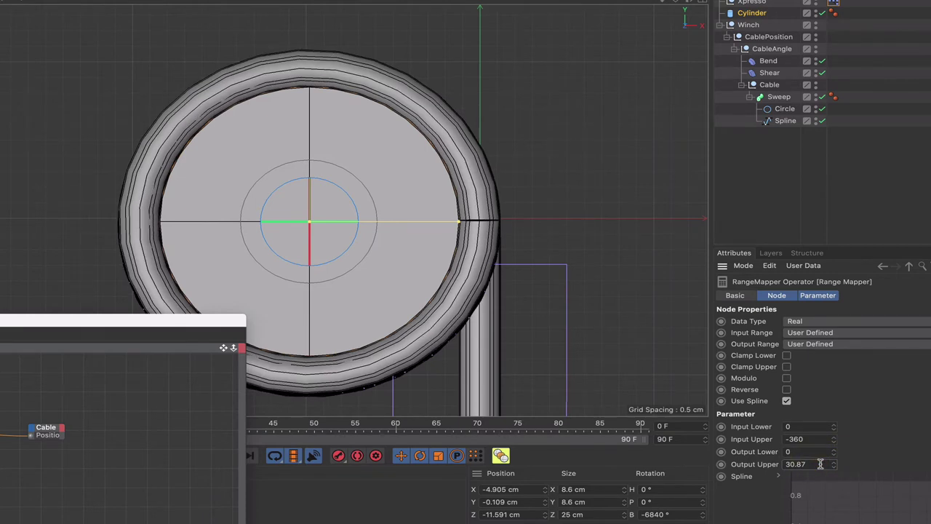
click(820, 465)
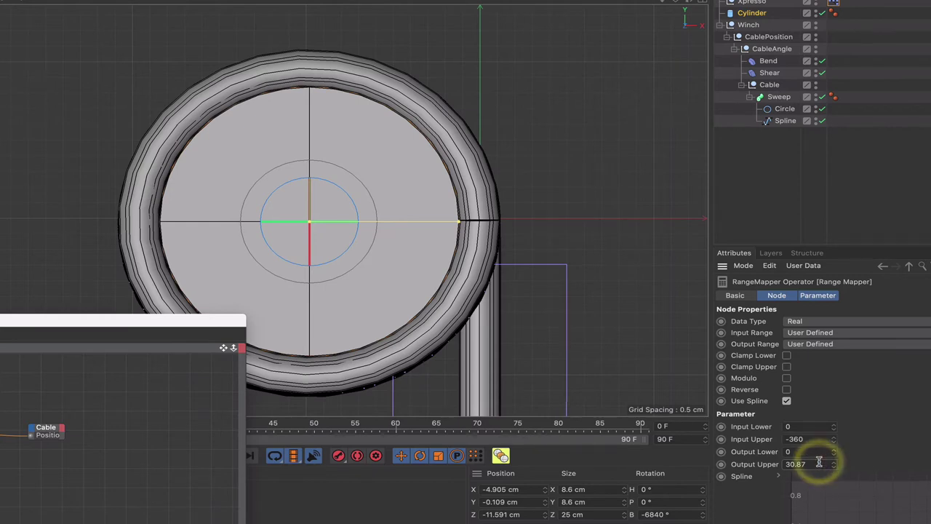
key(Return)
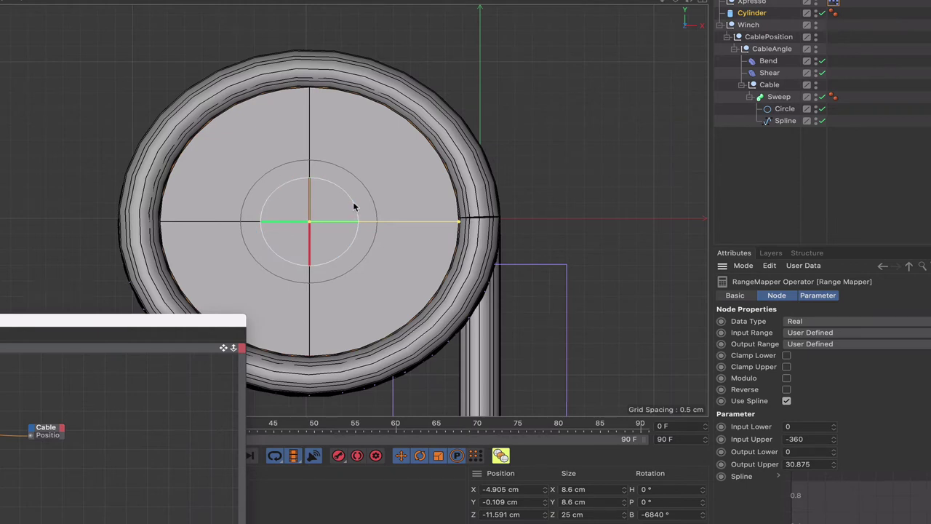
- Rotate the Cylinder slightly to about -6837° to compare its movement with the cable, and restore the bank angle to -6840°
mouse_move(353, 207)
mouse_down()
mouse_move(340, 190)
mouse_move(349, 204)
mouse_up()
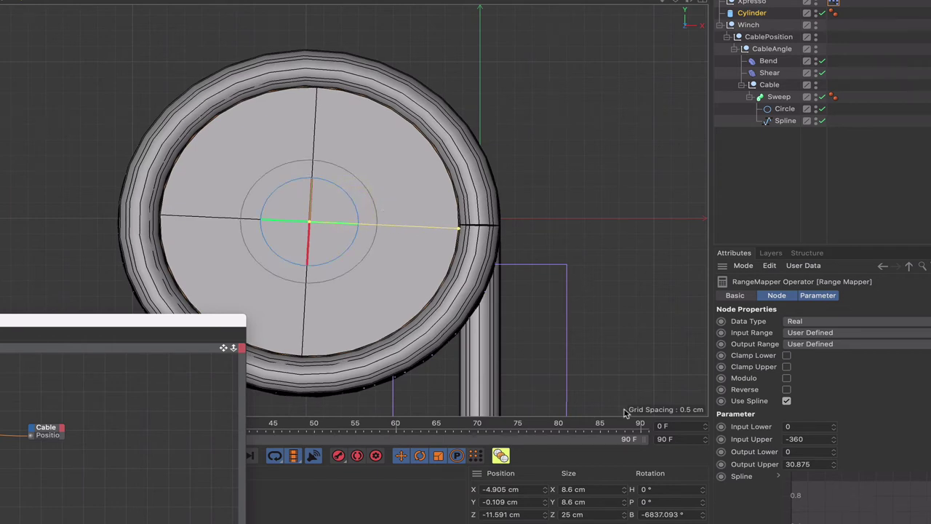
click(688, 513)
key(BackSpace)
key(BackSpace)
key(BackSpace)
key(BackSpace)
text(40)
key(Return)
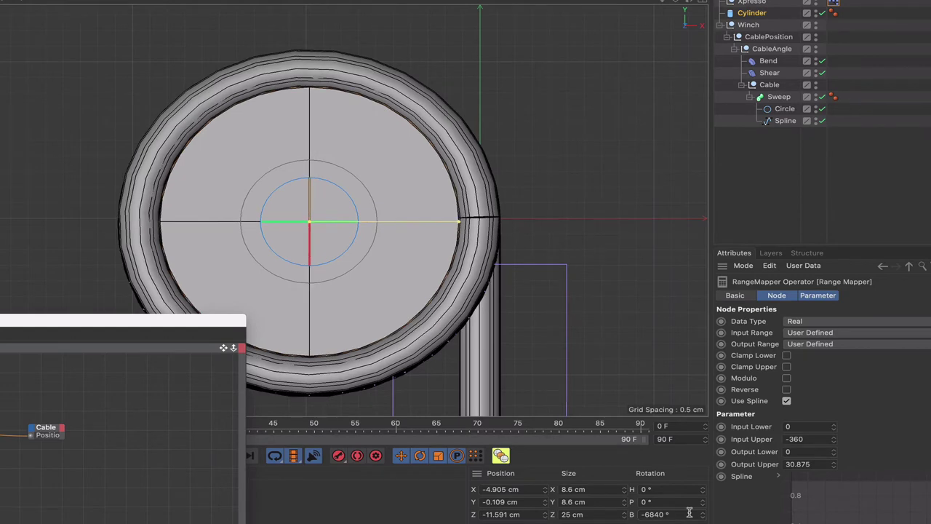
- Reset the Cylinder's bank angle to 0° and rotate it to about -746° to test the cable winding
drag(689, 516, 604, 514)
text(0)
key(Return)
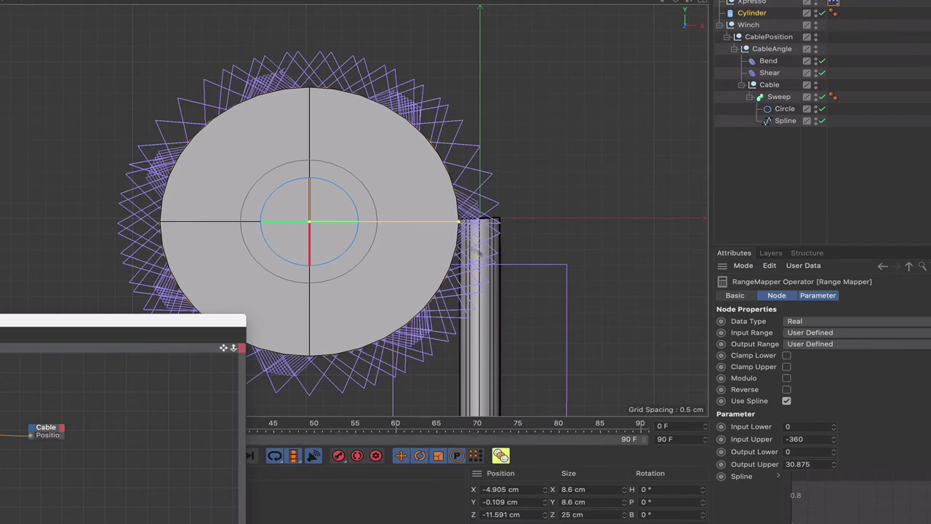
drag(353, 204, 333, 194)
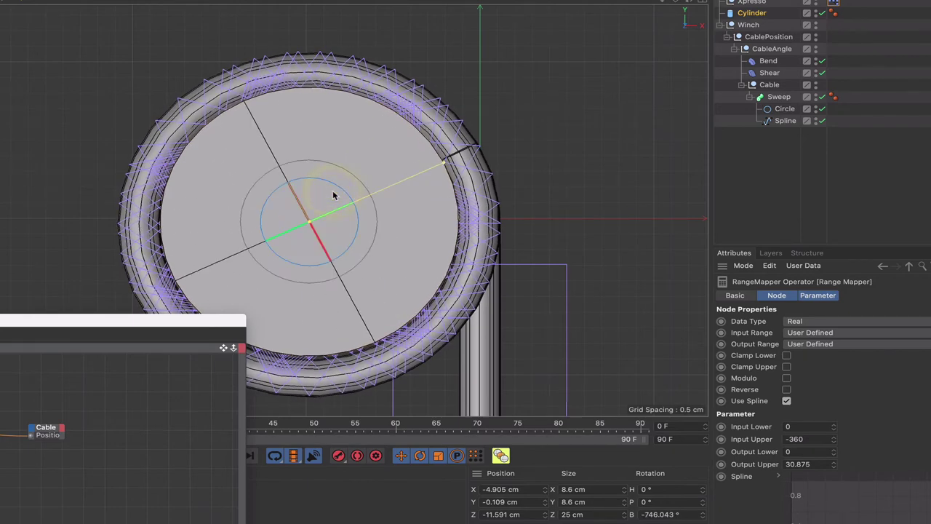
- Switch to the perspective view and reset the Cylinder's bank angle to 0°
key(F1)
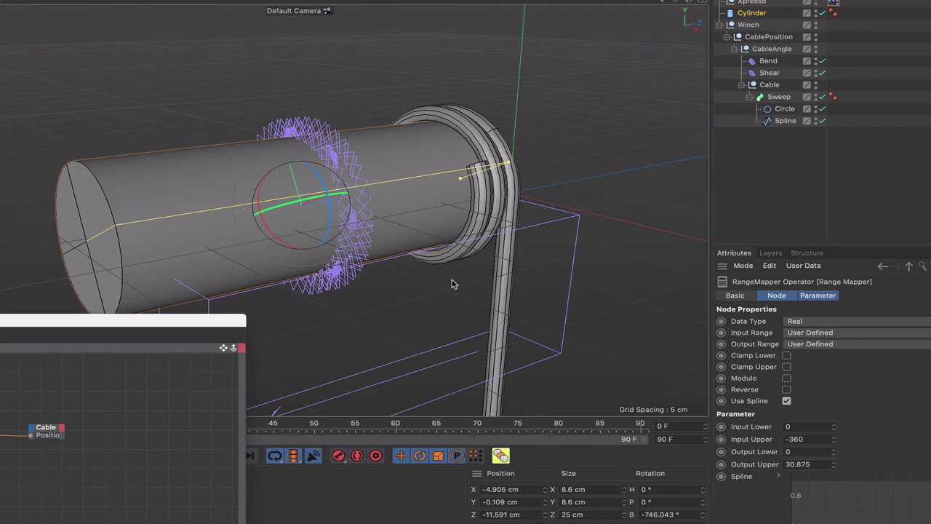
click(673, 514)
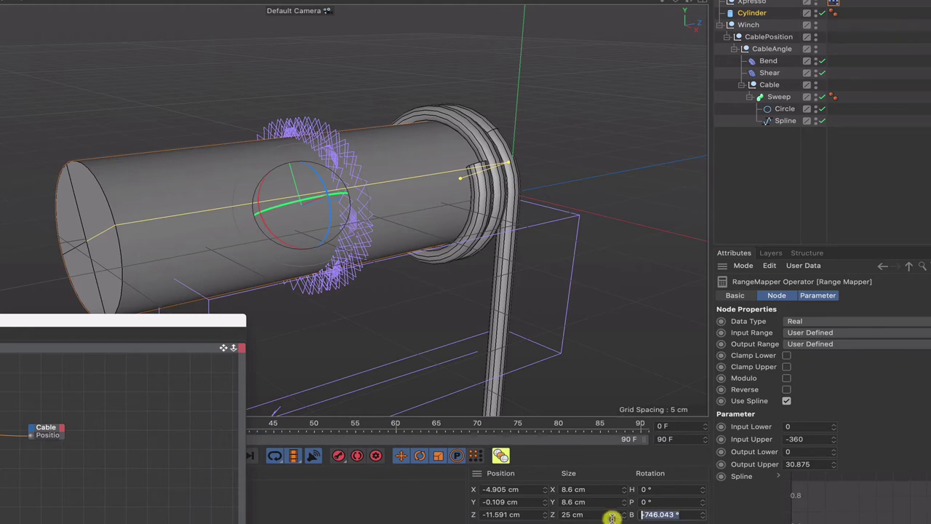
text(0)
key(Return)
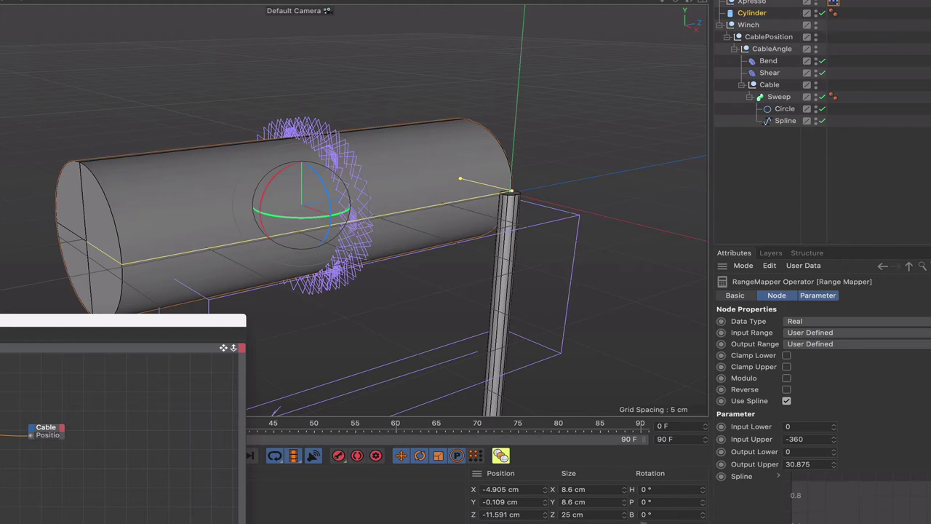
- Set the Cylinder's bank angle to -6840° to check the winding direction, and reset it to 0°
click(646, 514)
text(6840)
click(641, 514)
text(-)
key(Return)
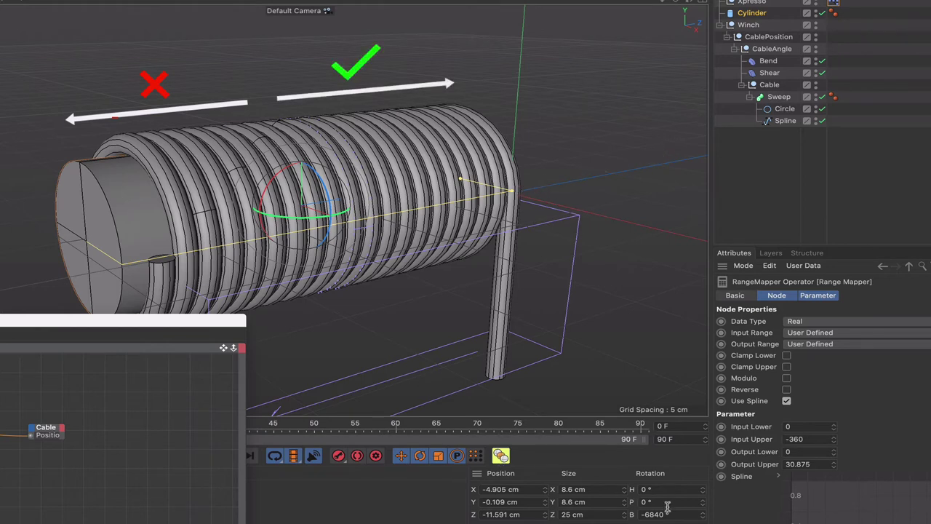
click(632, 513)
text(0)
key(Return)
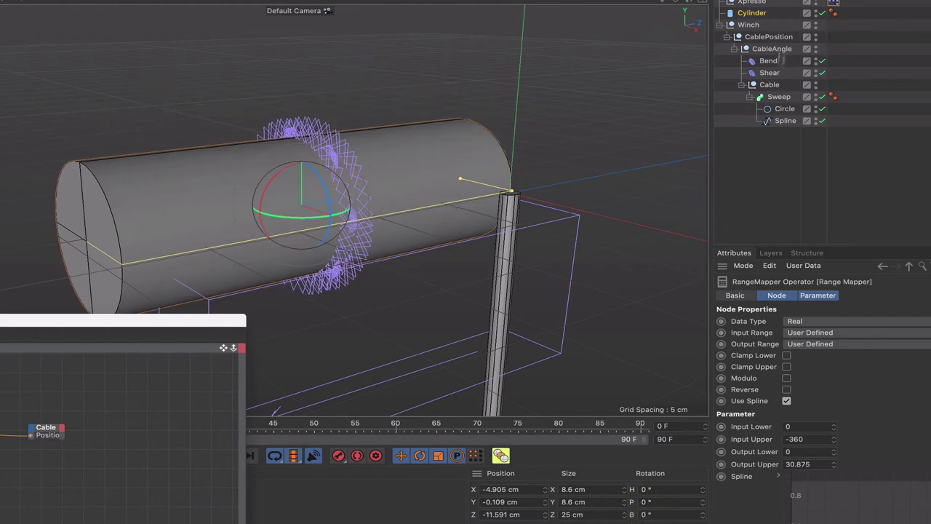
- Move the Cylinder along Z to about 11.55 cm so its near end lines up with the cable, and set its bank angle to -6840°
click(752, 14)
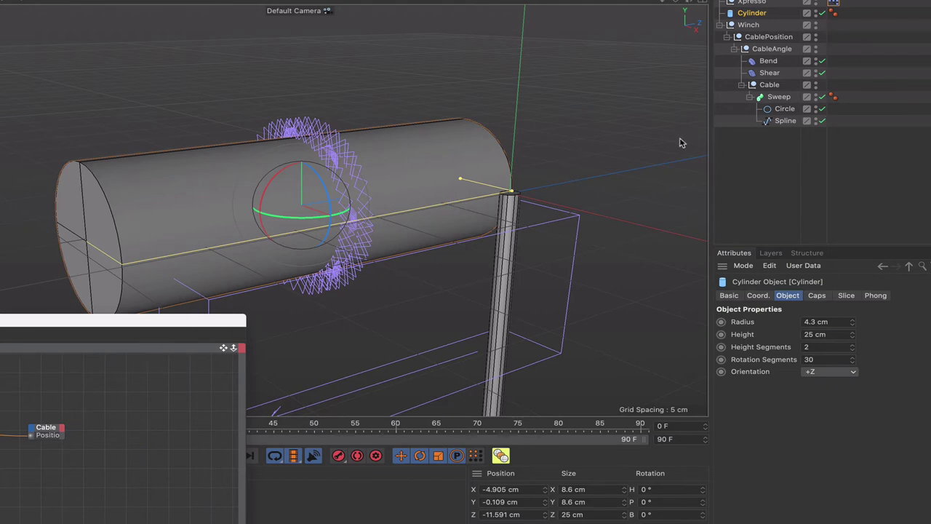
drag(660, 6, 523, 40)
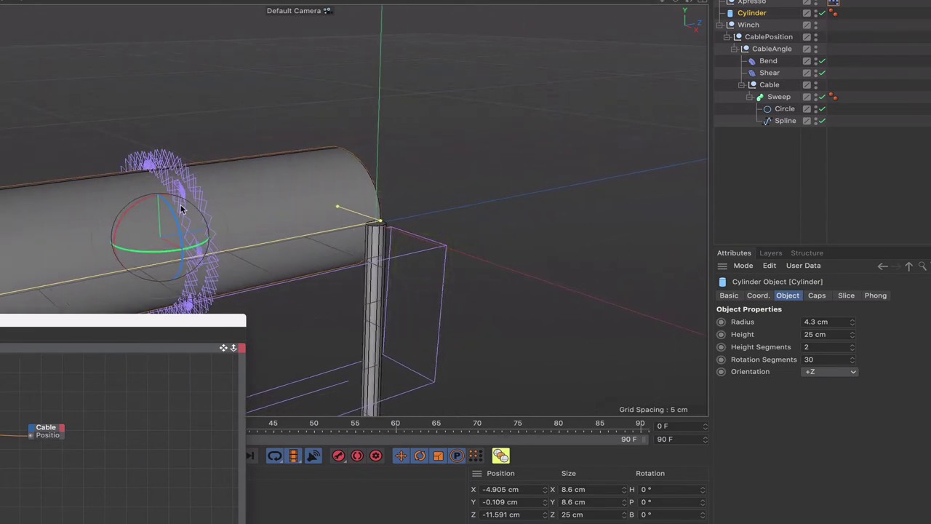
key(e)
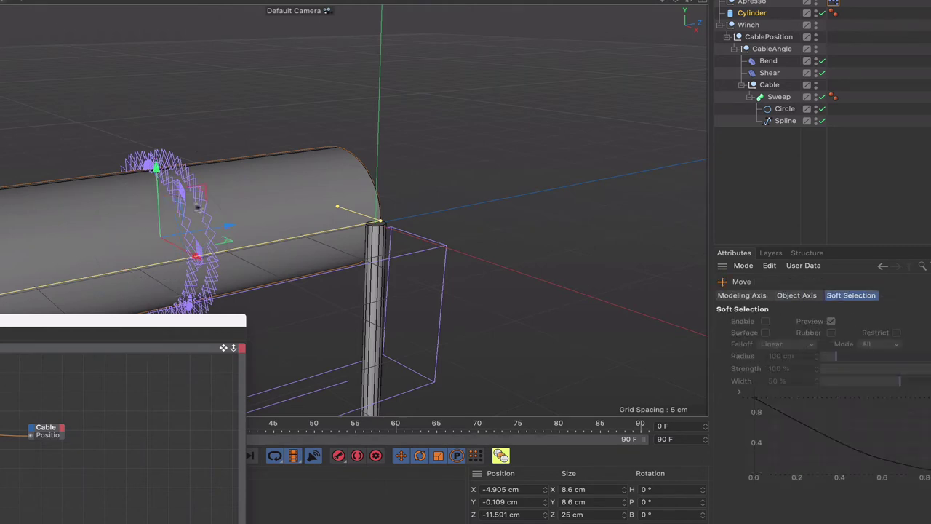
drag(231, 226, 515, 205)
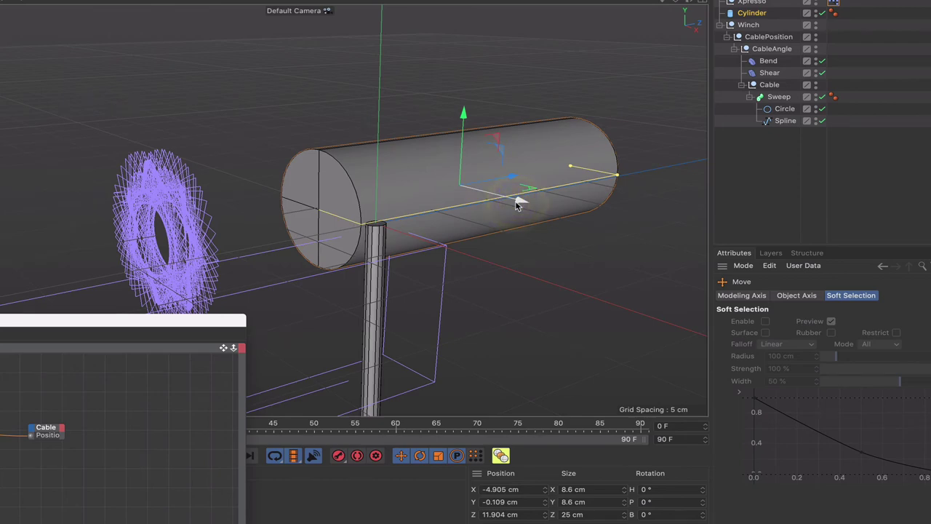
key(F3)
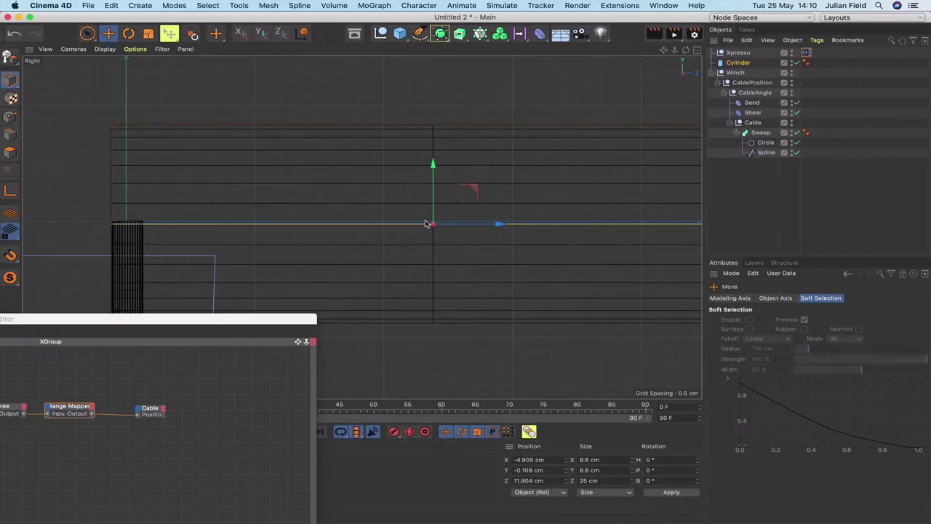
drag(495, 226, 484, 225)
key(F1)
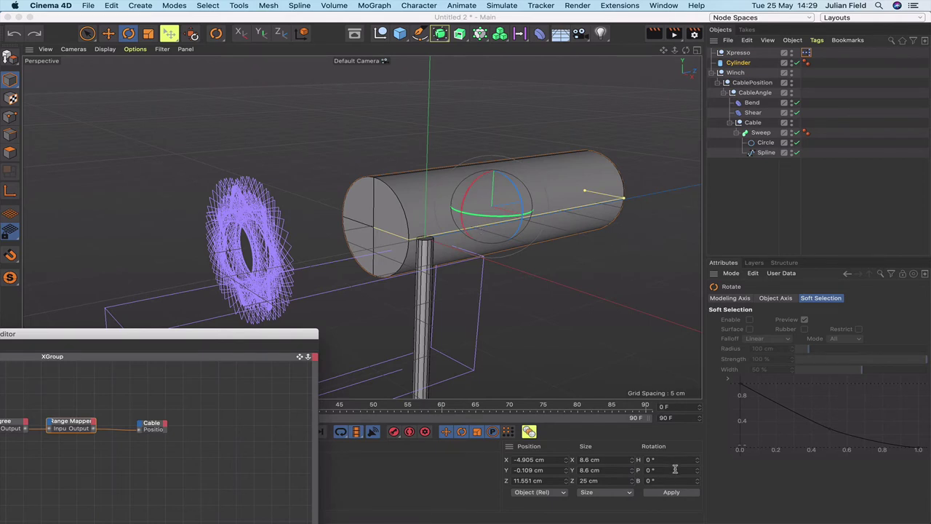
drag(664, 481, 625, 486)
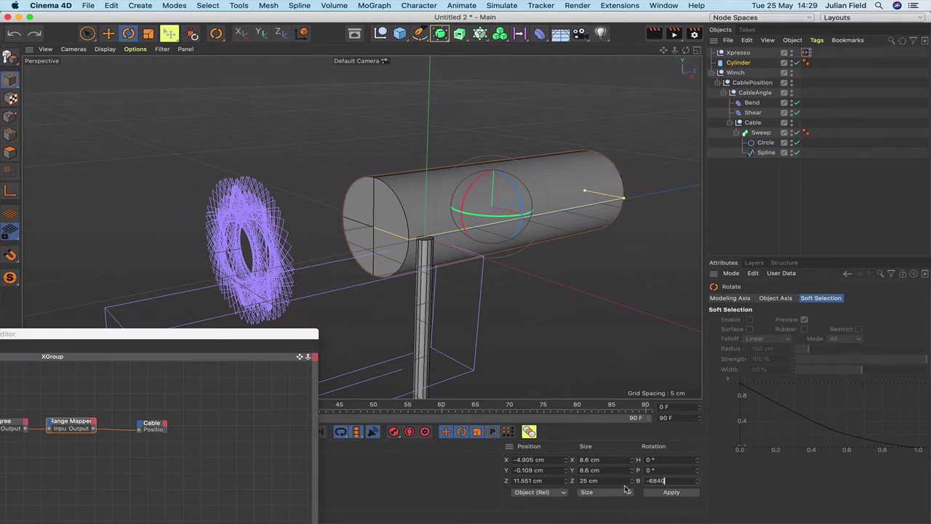
key(Return)
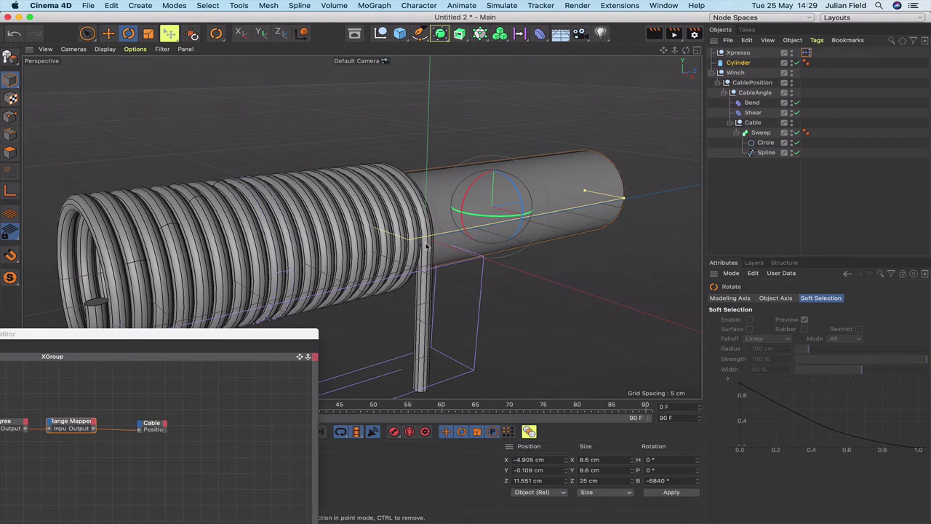
- Move the CablePosition null along Z to about 22.6 cm so the coils sit around the Cylinder
click(752, 83)
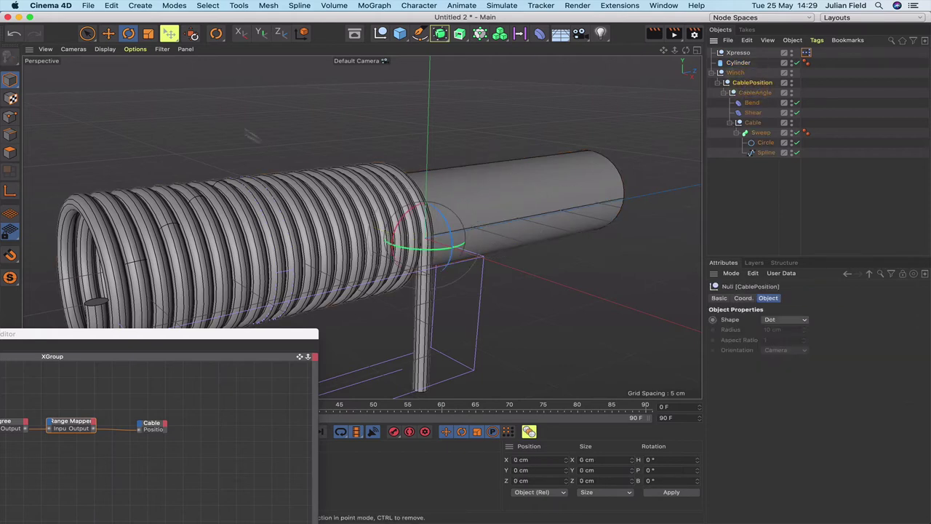
click(108, 34)
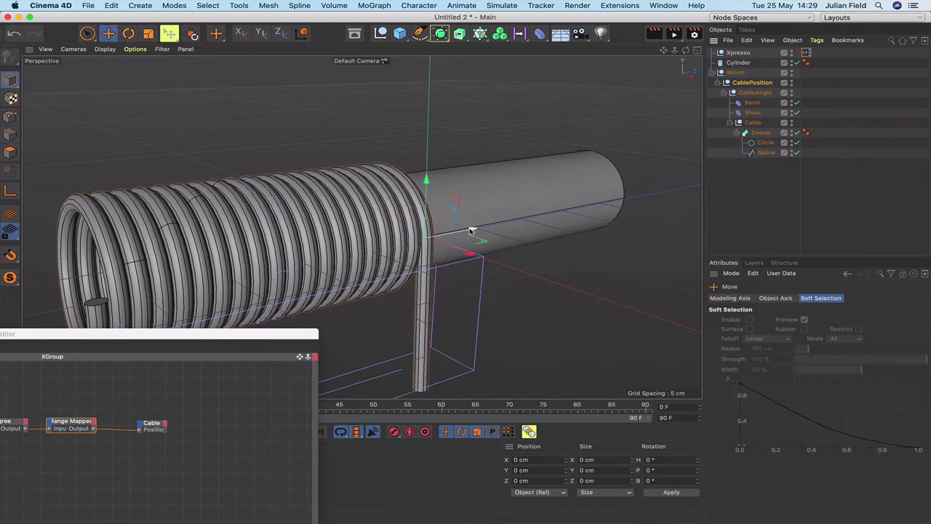
key(F3)
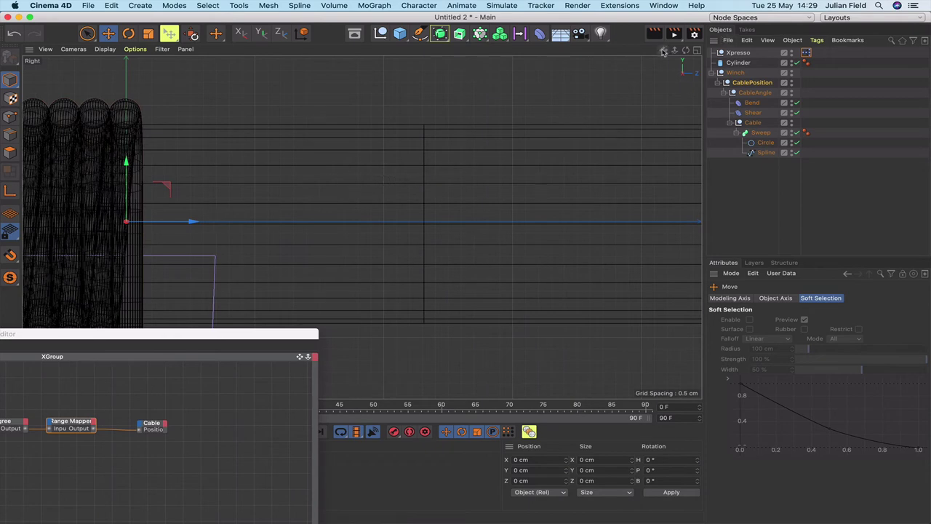
drag(661, 51, 644, 55)
right_drag(661, 52, 617, 51)
drag(232, 225, 683, 237)
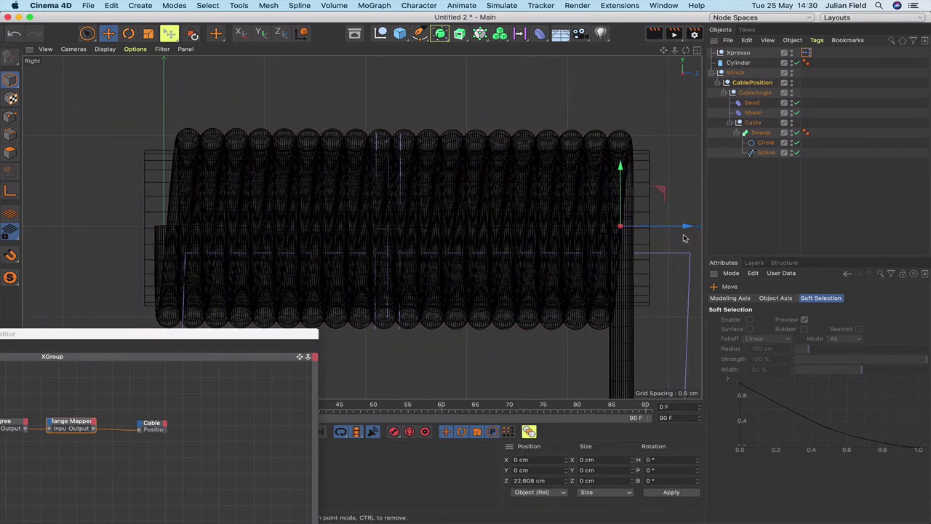
key(F1)
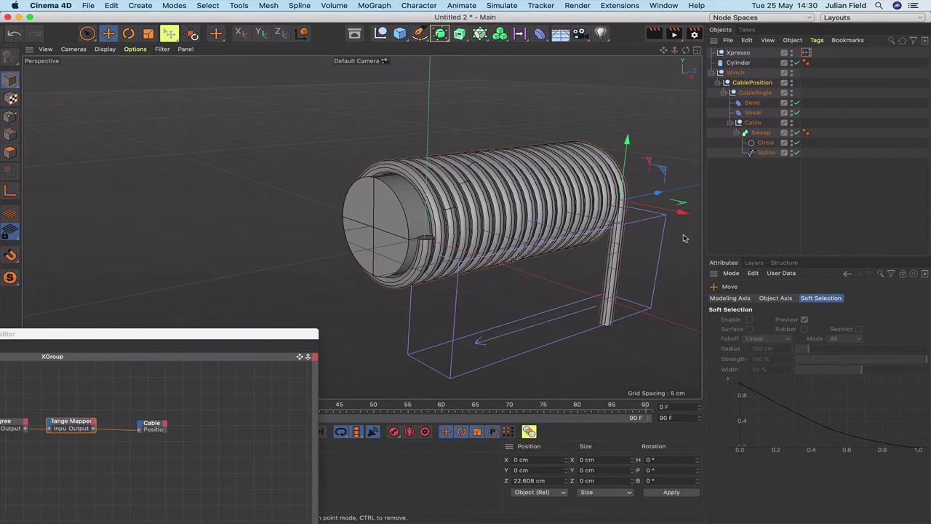
- Lock the X and Y axes and fine-tune CablePosition in the top view to Z 22.488 cm, centring the end coil on the red axis
key(F2)
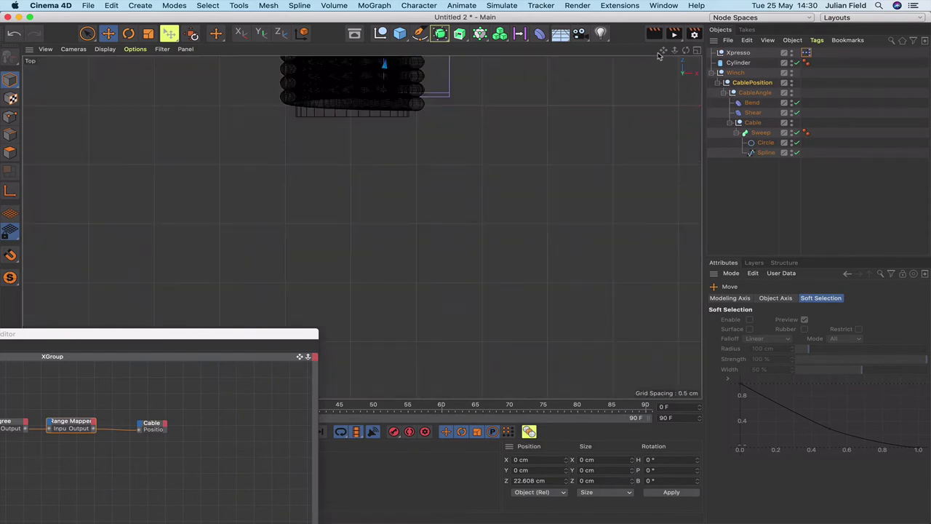
alt+middle_drag(361, 227, 390, 333)
scroll(362, 227, up, 10)
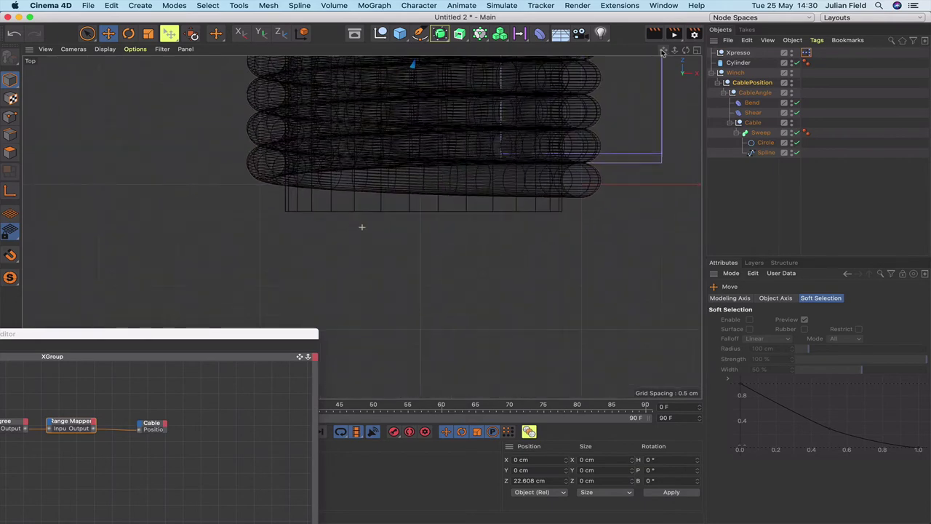
drag(663, 52, 497, 101)
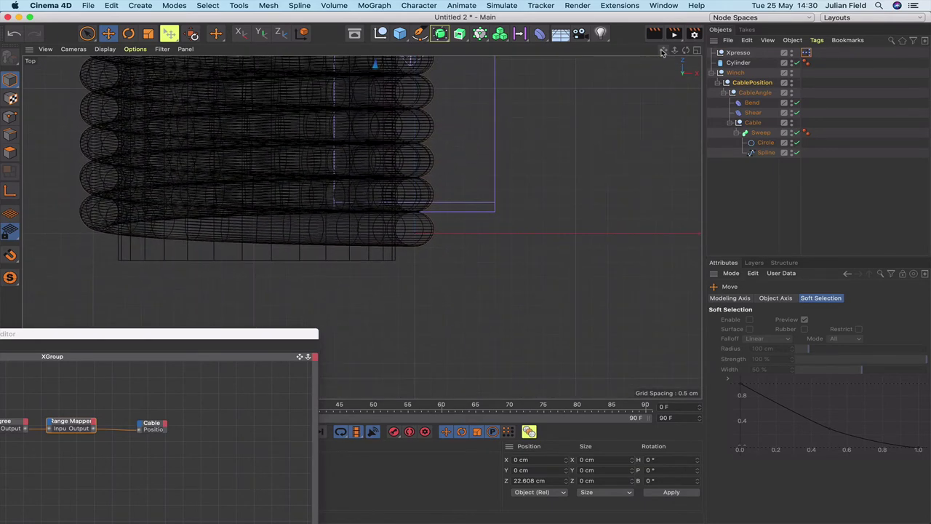
scroll(361, 226, up, 8)
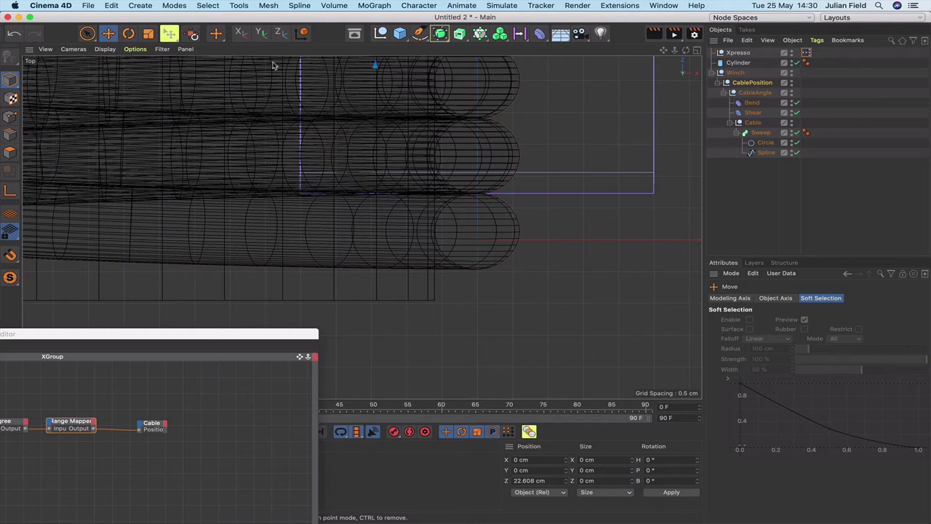
click(261, 38)
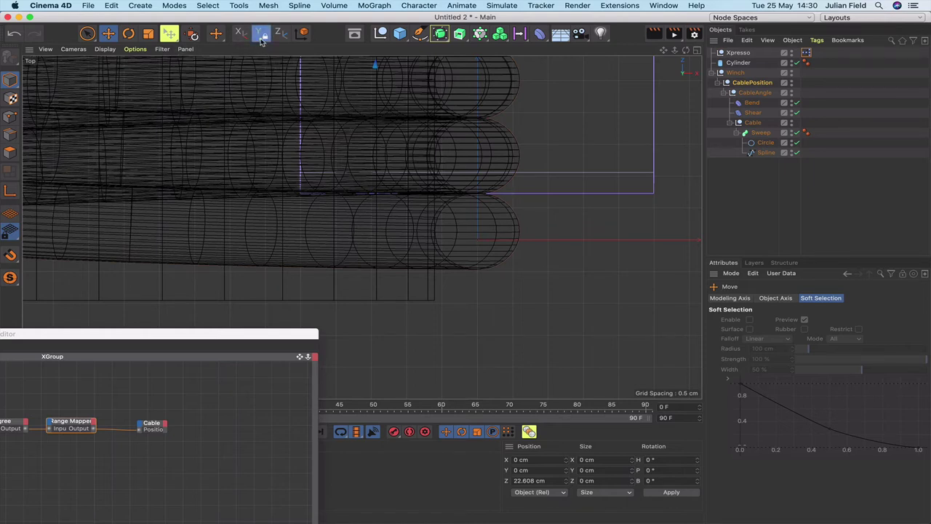
click(241, 34)
mouse_move(564, 222)
mouse_down()
mouse_move(564, 240)
mouse_move(568, 225)
mouse_up()
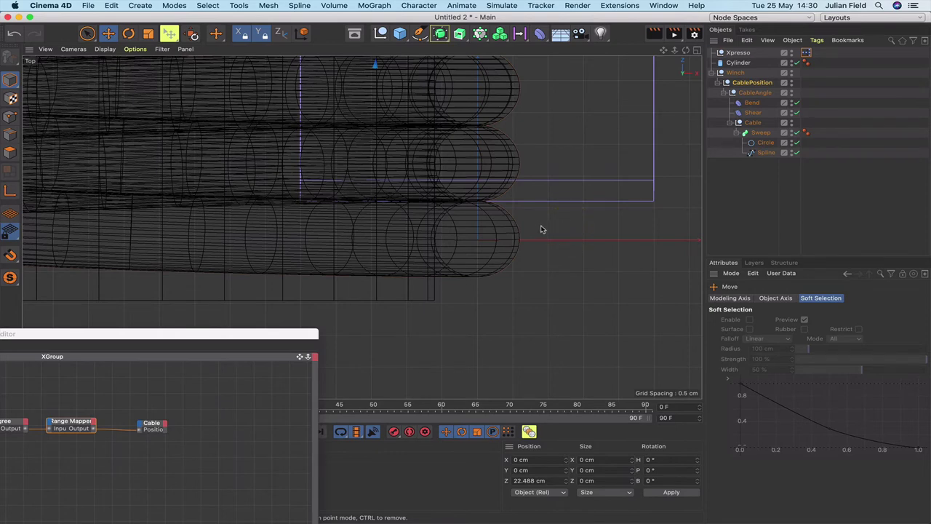
key(F1)
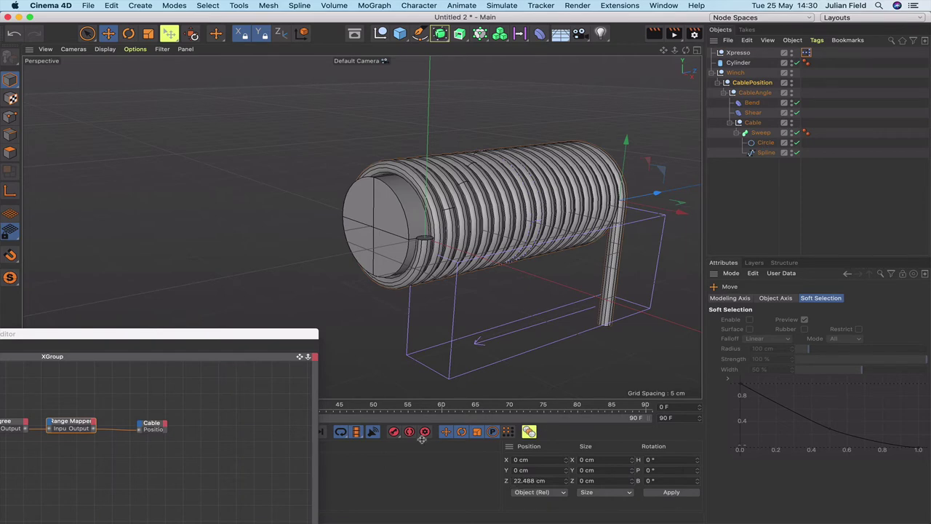
- Duplicate the Range Mapper node below the original in XPresso and connect the Degree node's output to the copy's input
drag(272, 334, 541, 245)
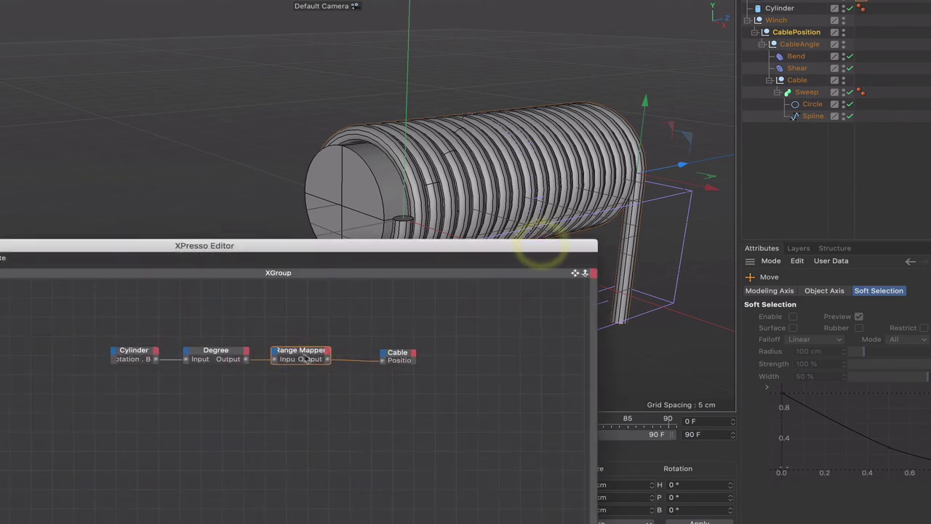
ctrl+drag(306, 373, 301, 390)
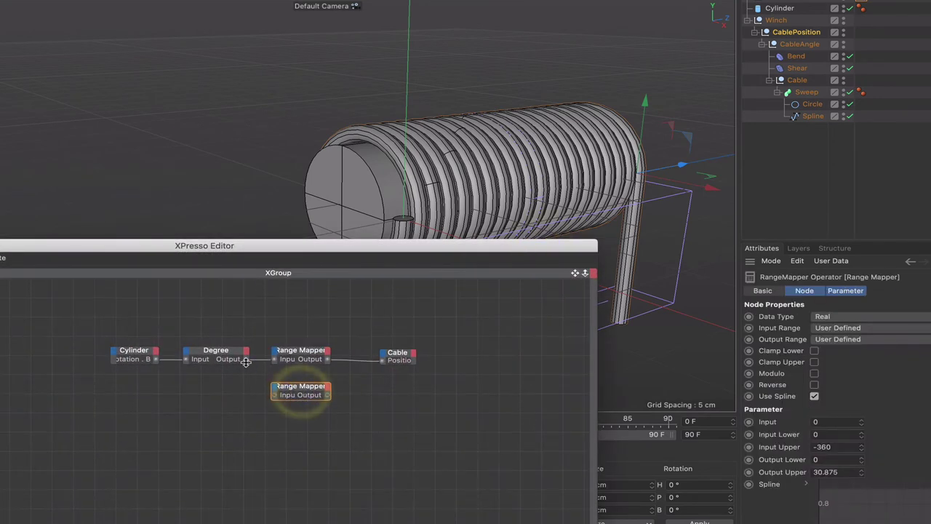
drag(246, 362, 274, 396)
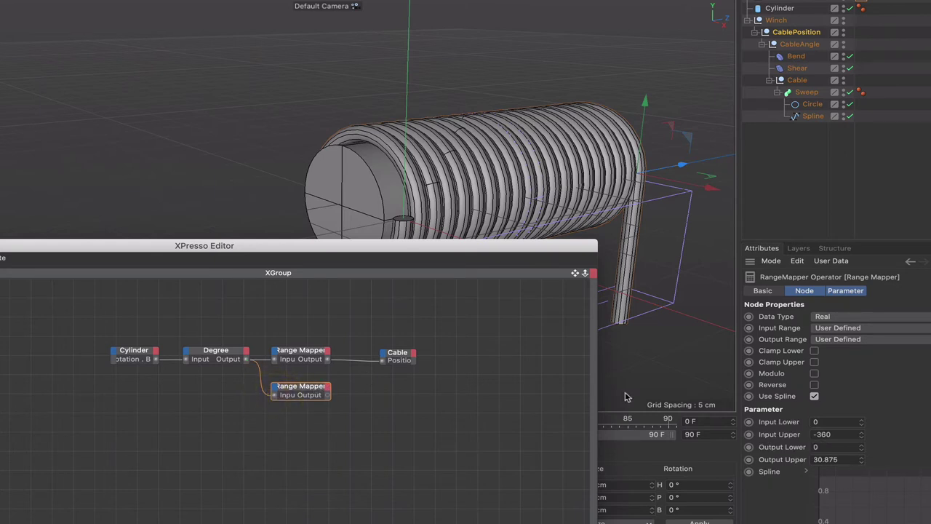
drag(518, 247, 378, 246)
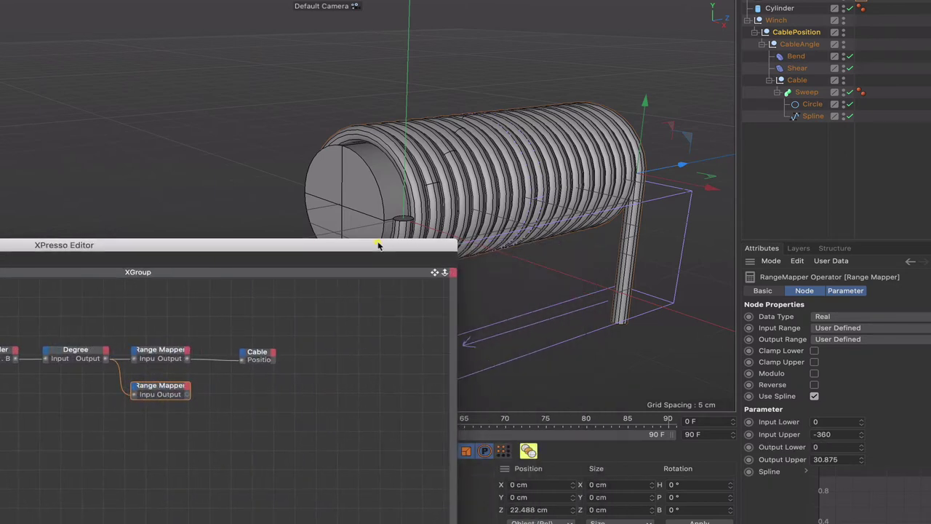
- Set the duplicated Range Mapper's Input Upper to -6840 and Output Upper to 22
drag(836, 459, 760, 463)
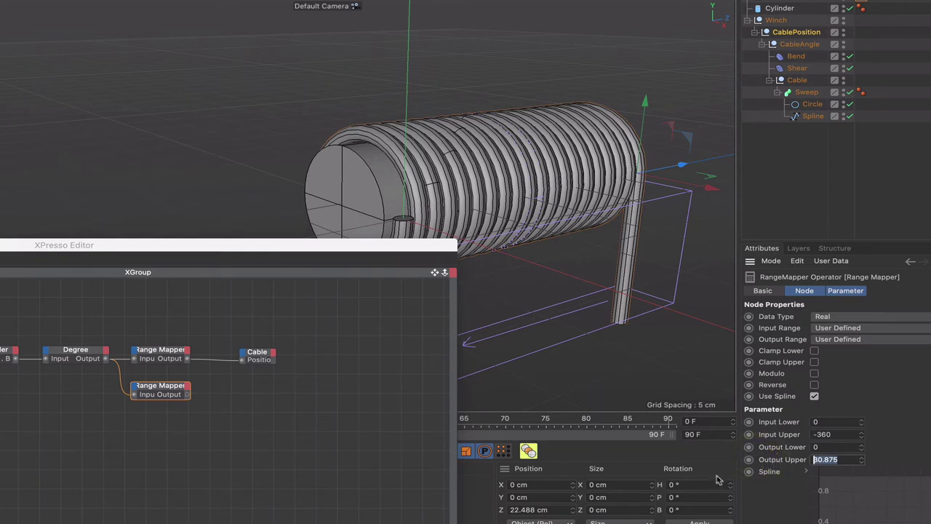
double_click(829, 434)
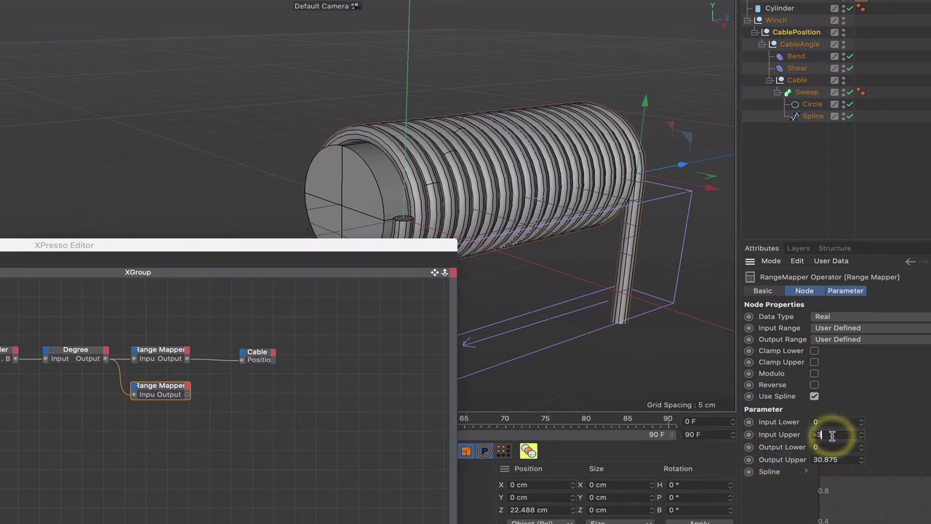
key(BackSpace)
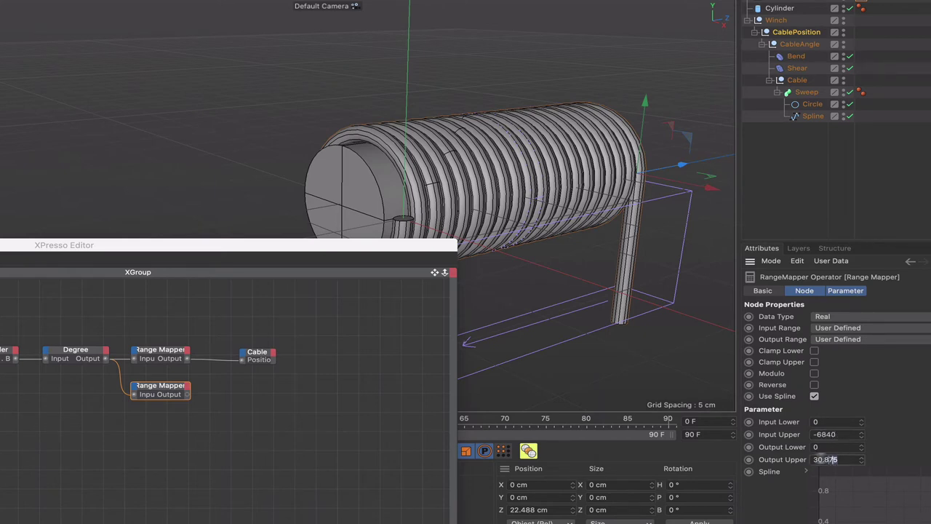
double_click(832, 459)
text(22.488)
- Add the CablePosition null as a node beside the second Range Mapper and give it a Position Z input port
drag(792, 33, 405, 311)
drag(349, 372, 261, 391)
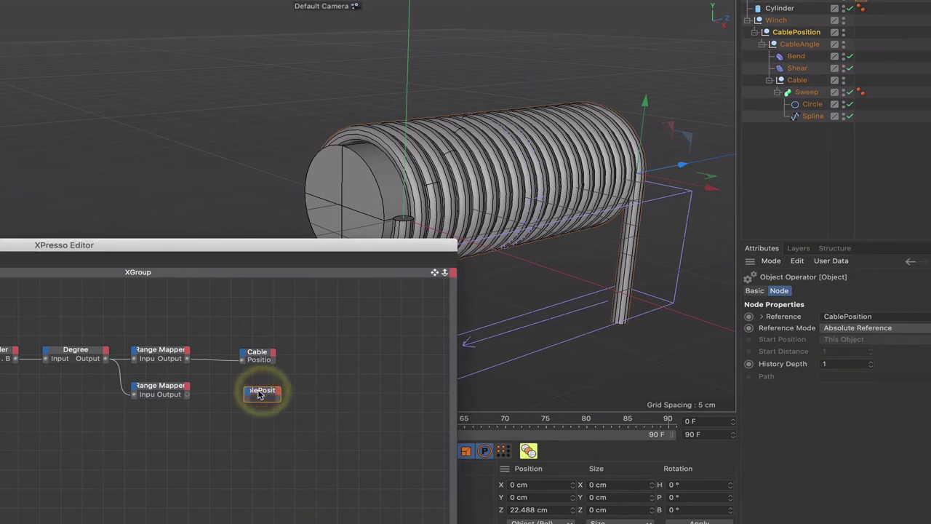
click(248, 393)
mouse_move(271, 410)
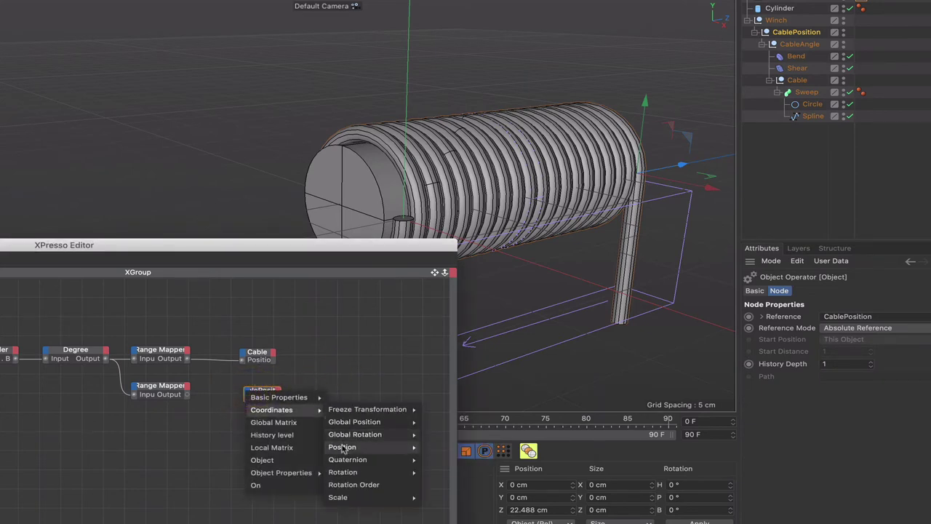
mouse_move(342, 447)
click(438, 483)
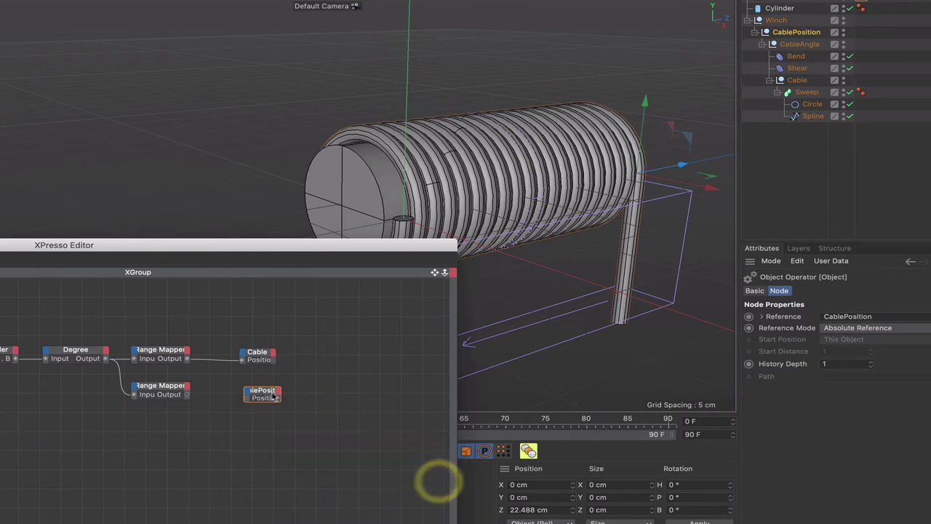
- Connect the second Range Mapper's output to CablePosition's Position Z input and move the XPresso Editor clear of the winch
drag(246, 399, 187, 394)
click(246, 400)
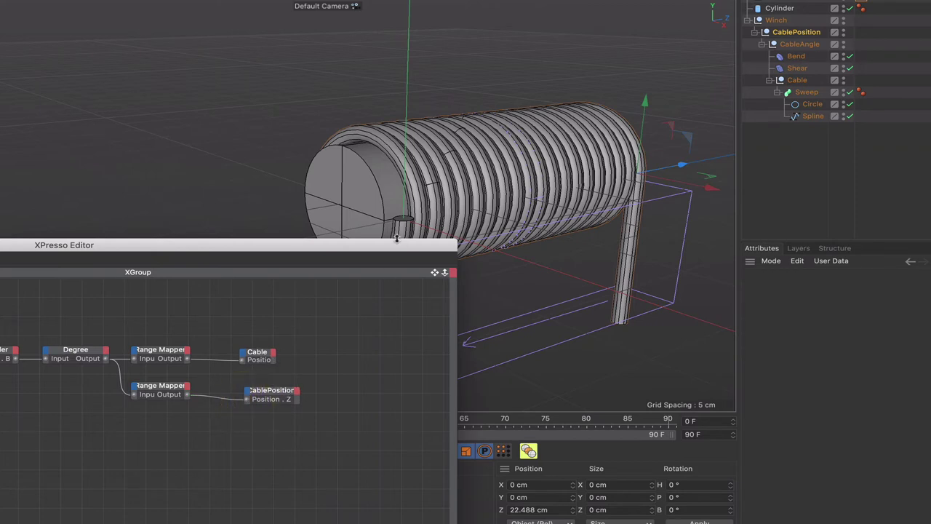
drag(400, 248, 154, 252)
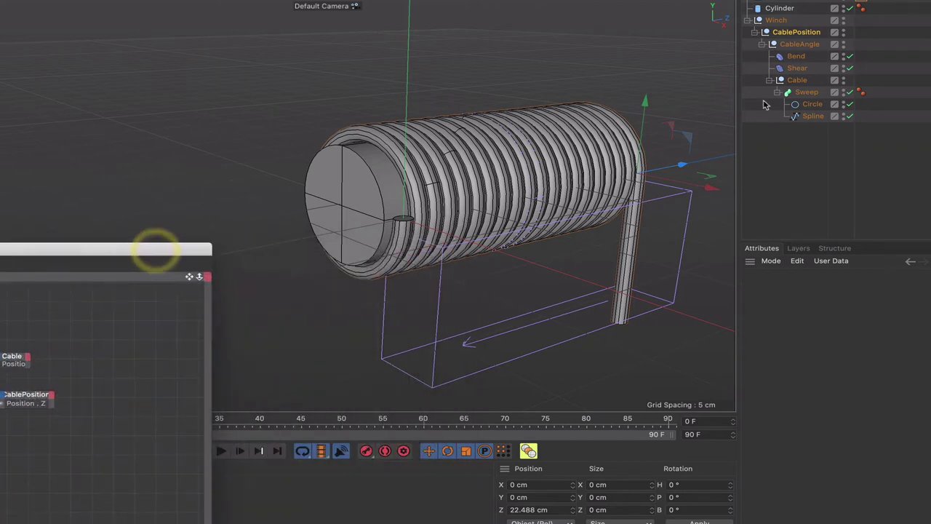
- Reset the Cylinder's bank rotation to 0°, then rotate it about its axis to about -3214° to test the winding
click(782, 9)
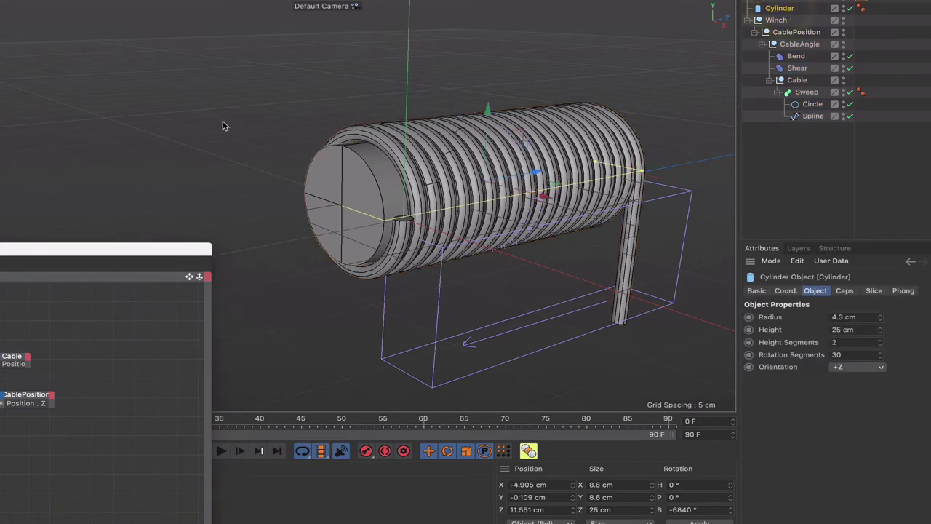
key(r)
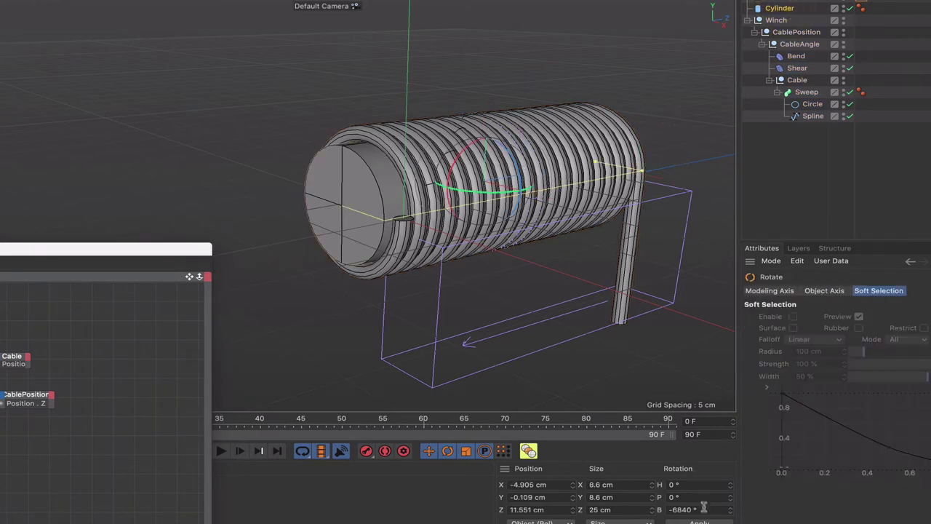
drag(704, 508, 603, 512)
text(0)
key(Return)
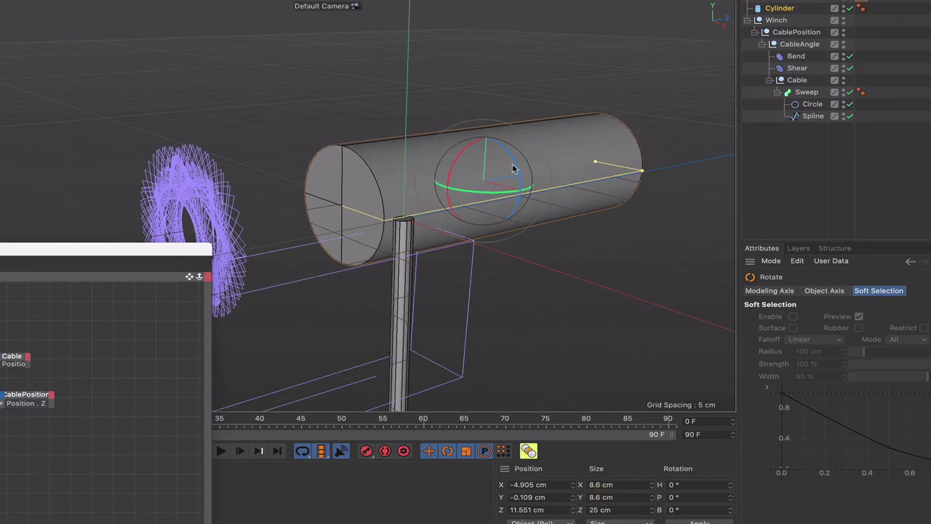
drag(513, 169, 507, 186)
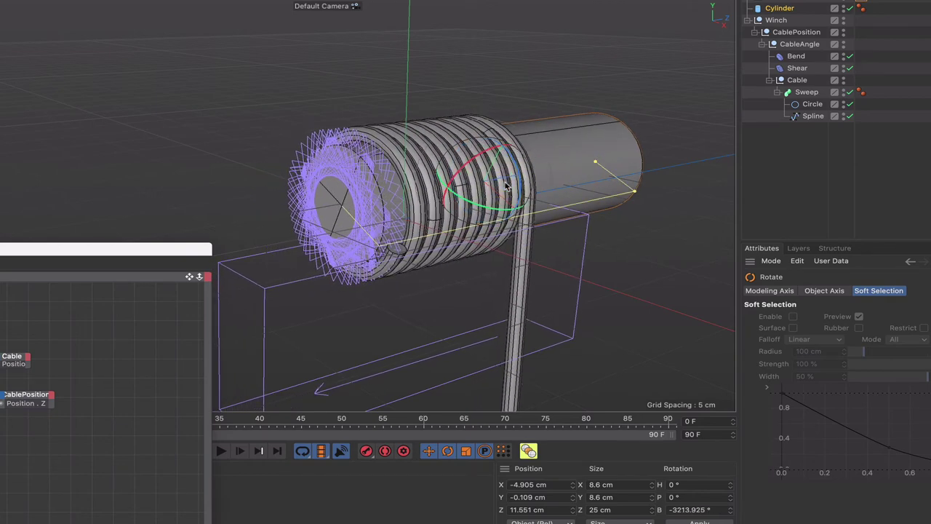
- Rotate the Cylinder to about -4318° in the side view and inspect the coil alignment in the top view
key(F3)
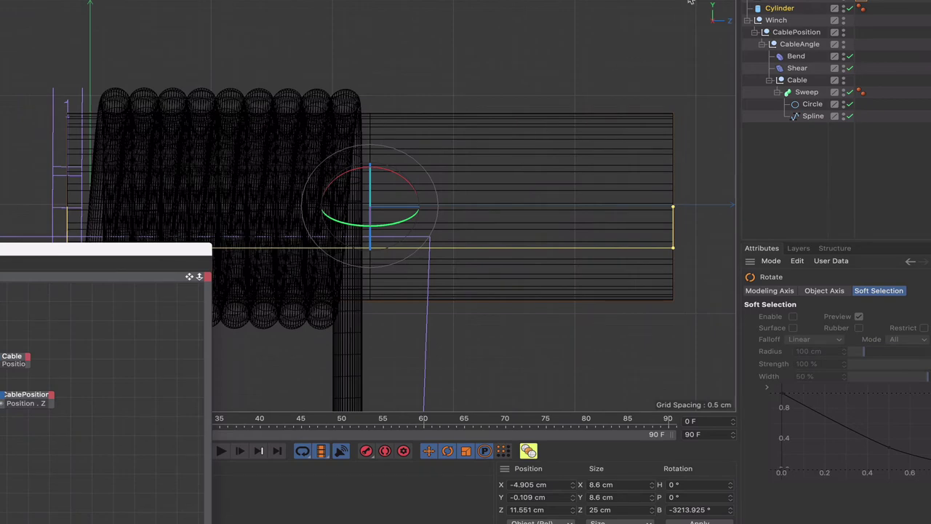
drag(691, 2, 607, 2)
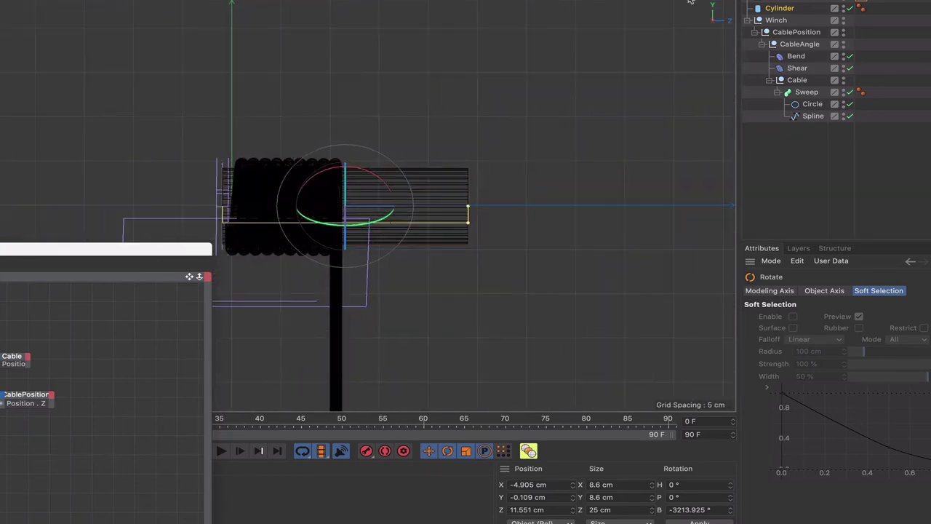
drag(345, 208, 582, 21)
drag(345, 190, 345, 216)
key(F2)
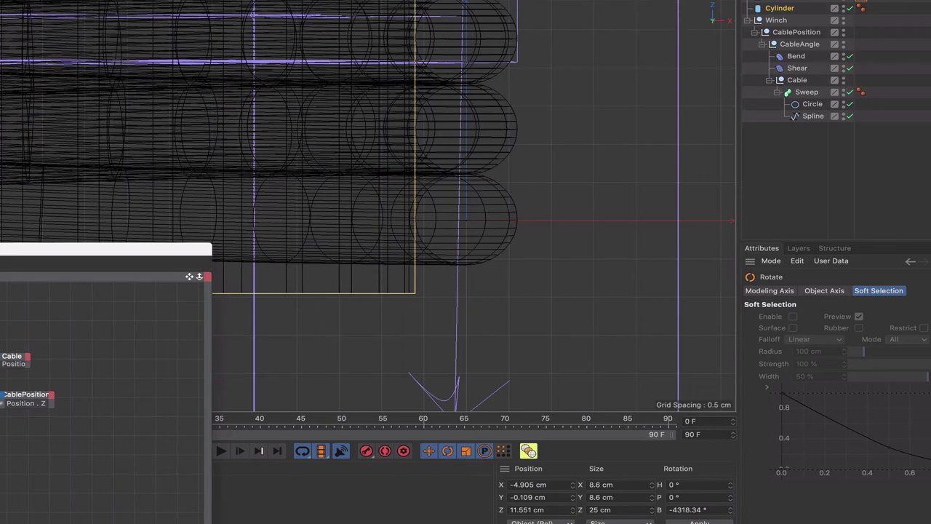
alt+middle_drag(328, 207, 328, 204)
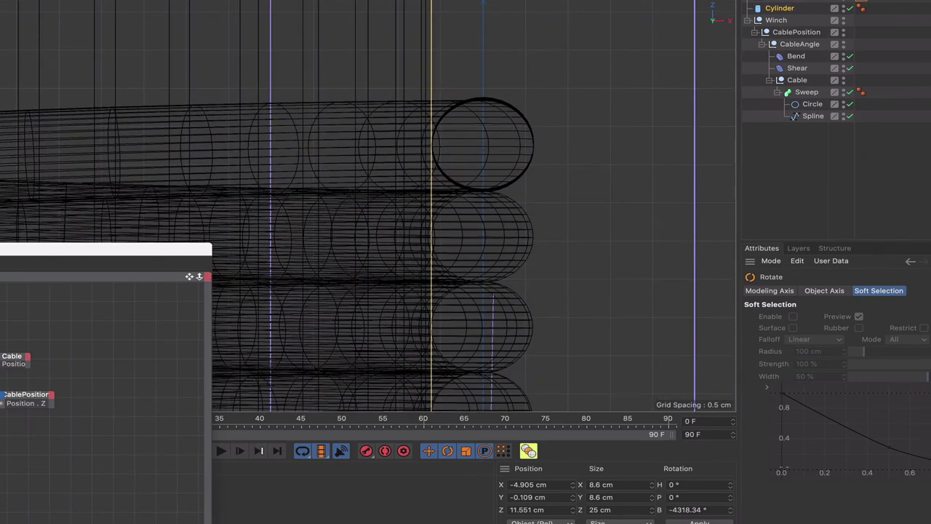
scroll(327, 204, down, 5)
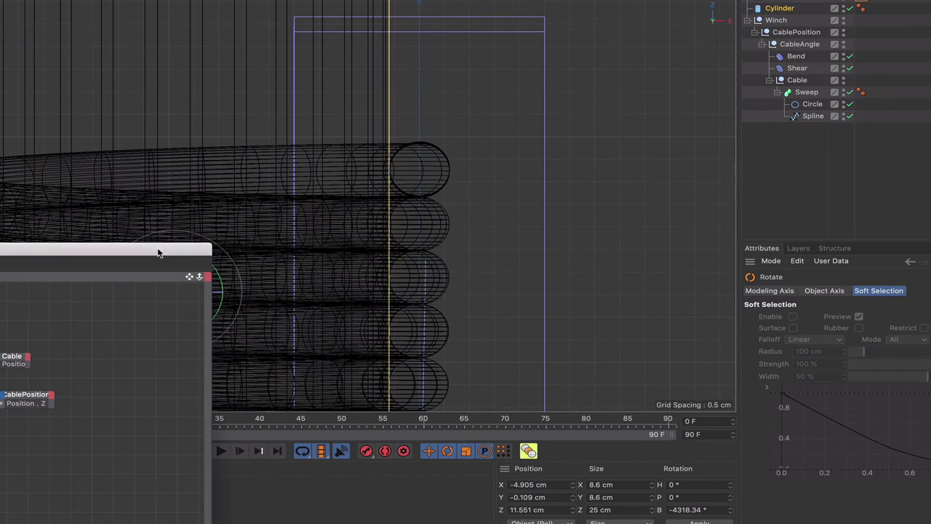
- Wind the Cylinder on to about -5611° bank in the top view, checking that the end coil stays aligned
drag(158, 252, 57, 352)
drag(196, 297, 0, 341)
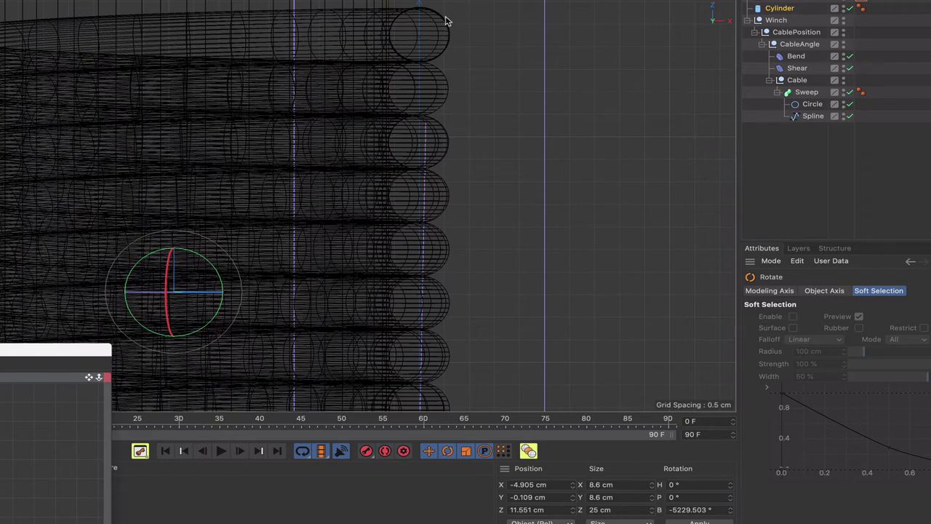
scroll(327, 204, down, 5)
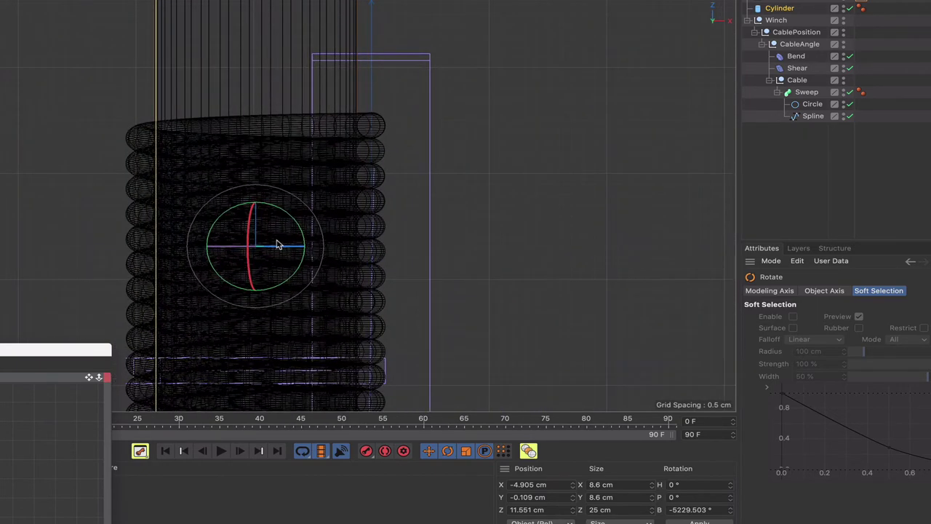
drag(278, 249, 106, 298)
drag(255, 233, 278, 250)
- Return to the perspective view and rotate the Cylinder to about -6930° bank until only a short length of cable hangs down
key(F1)
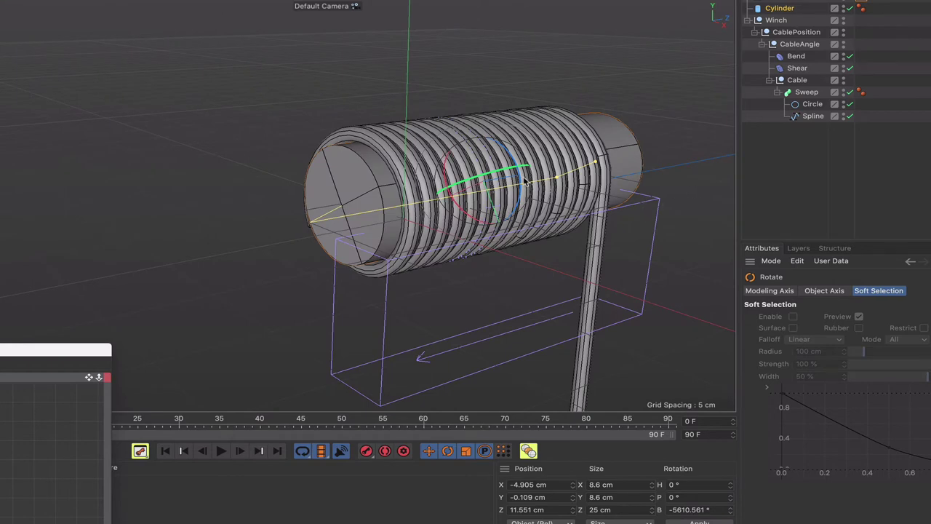
drag(521, 185, 497, 164)
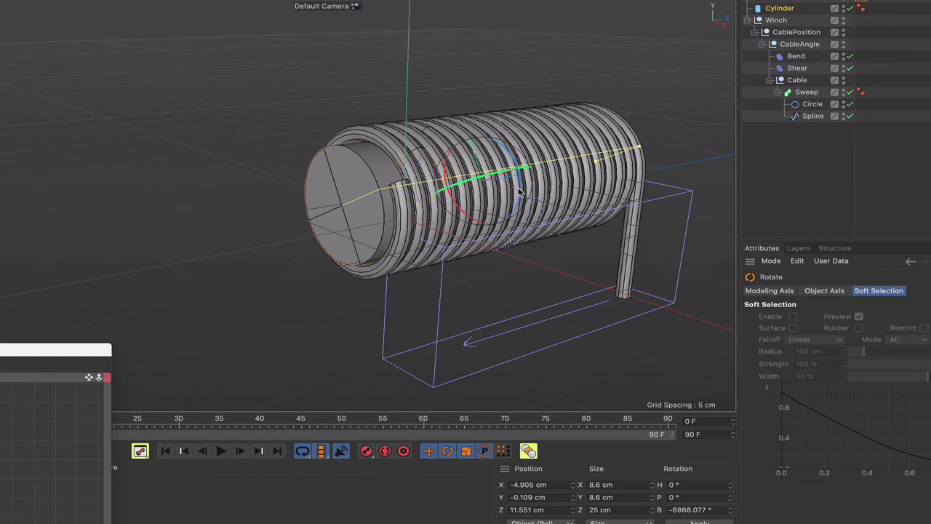
drag(522, 191, 469, 175)
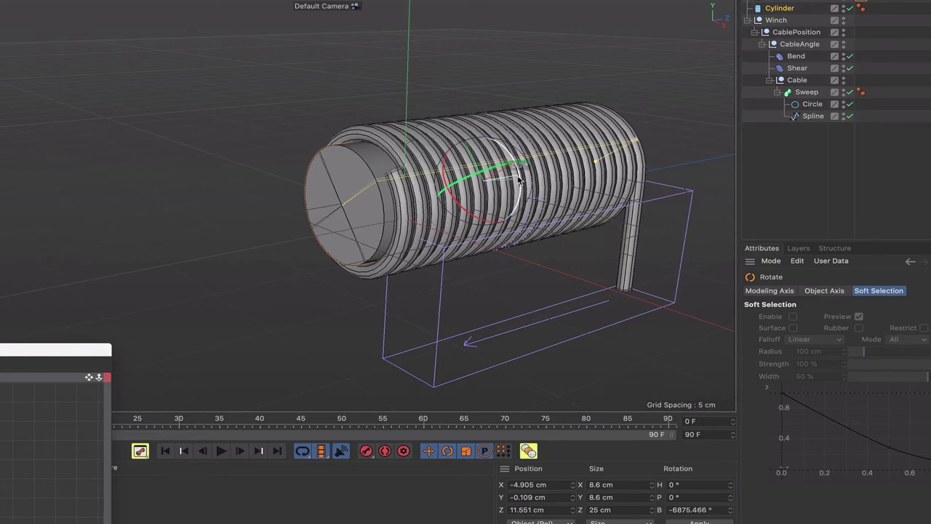
drag(512, 173, 492, 165)
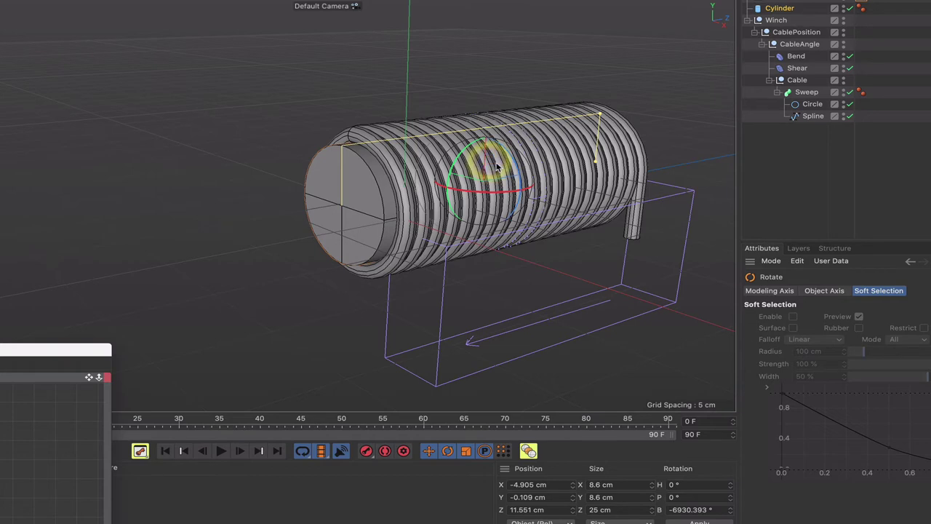
- Set the Cylinder's bank rotation to -6900°
drag(707, 509, 690, 510)
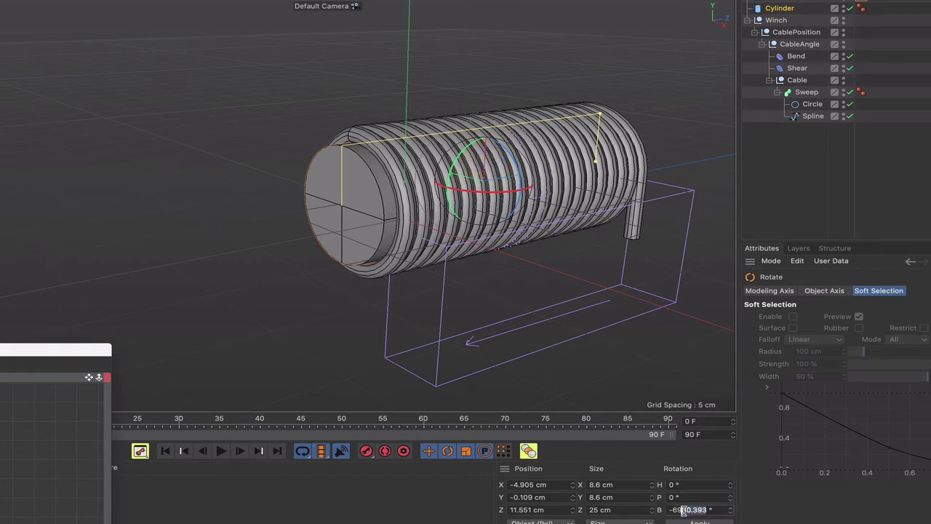
key(BackSpace)
key(BackSpace)
text(900)
key(Return)
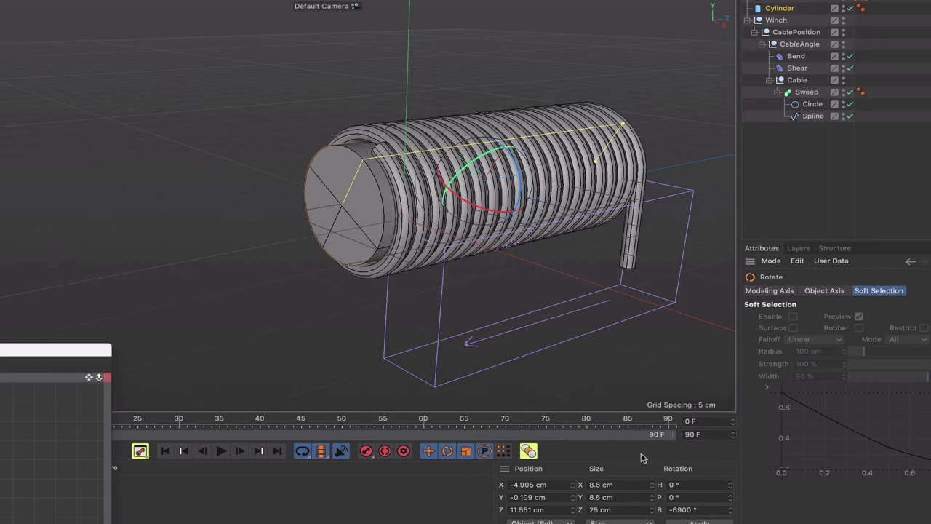
- Align the CablePosition node beneath the Cable node and show the second Range Mapper's parameters
drag(71, 352, 381, 83)
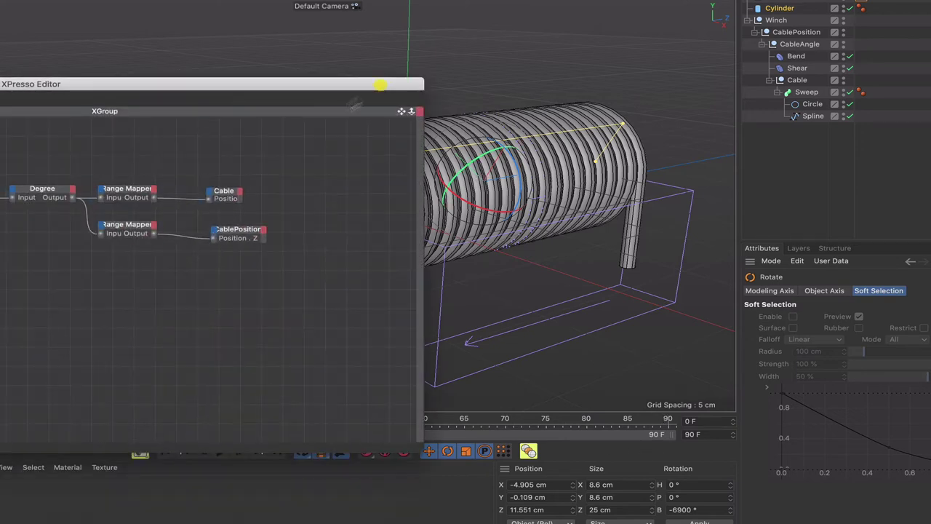
mouse_move(241, 233)
mouse_down()
mouse_move(226, 225)
mouse_move(234, 229)
mouse_up()
click(136, 232)
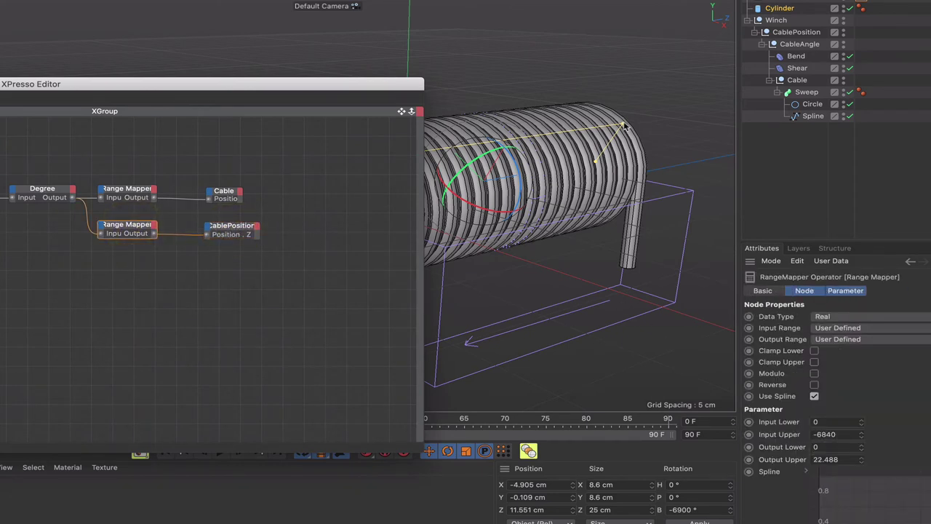
drag(396, 91, 220, 98)
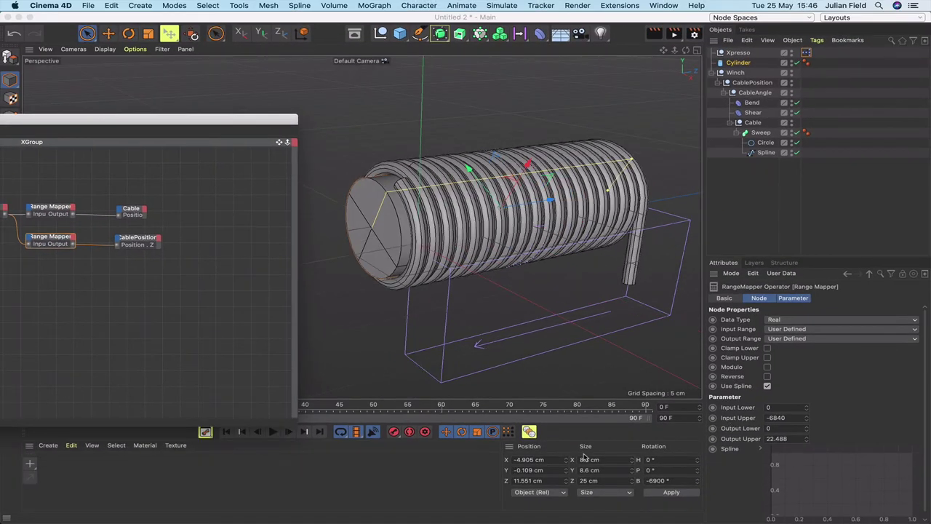
- Draw an open ten-point hook outline with the Bezier Spline Pen in the front view, starting at the cable's lower end
key(F4)
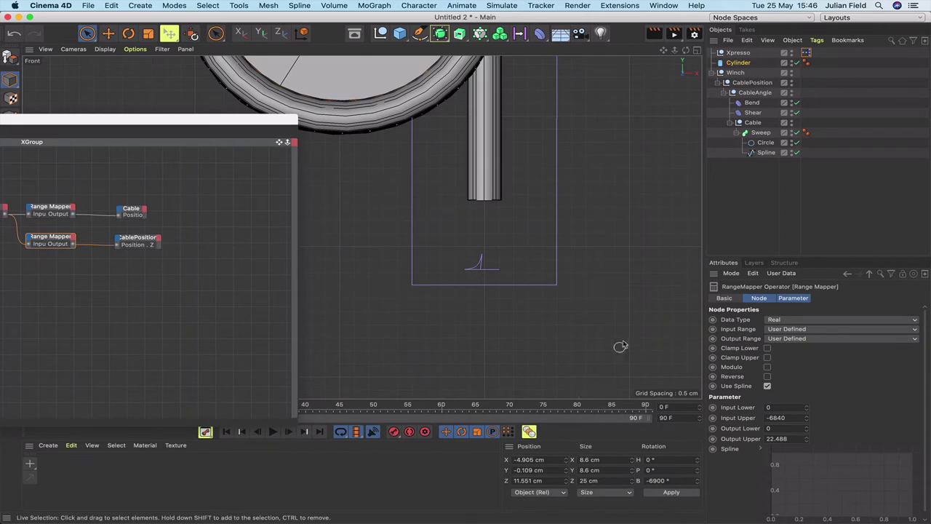
click(419, 33)
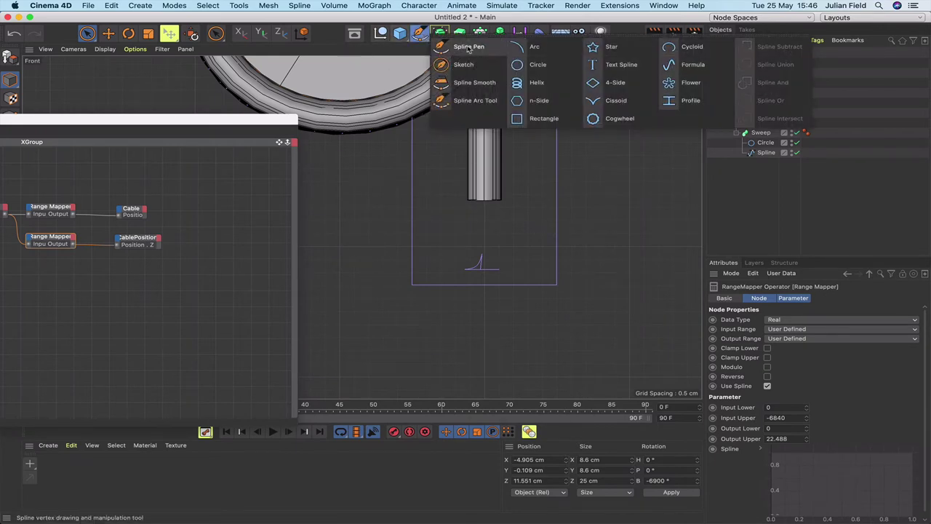
click(469, 47)
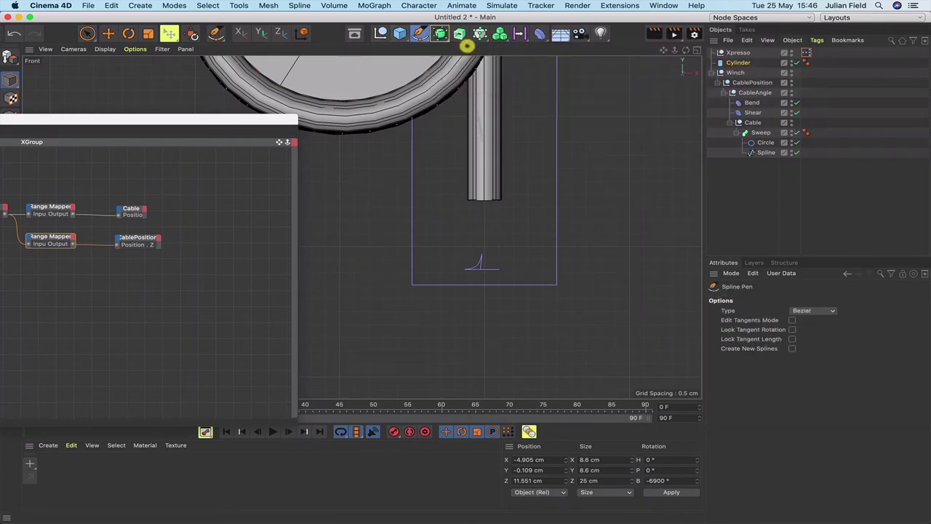
click(485, 201)
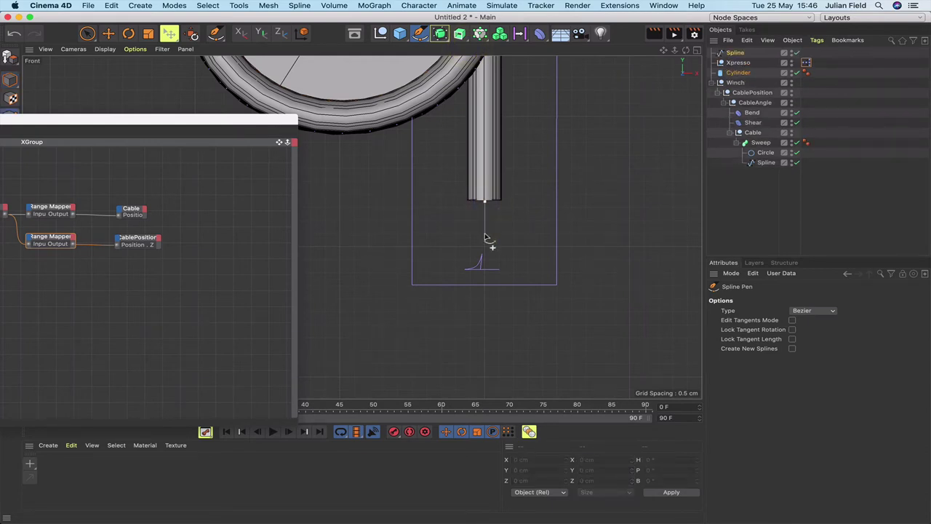
click(485, 233)
click(427, 312)
click(428, 345)
click(448, 364)
click(483, 378)
click(519, 364)
click(540, 349)
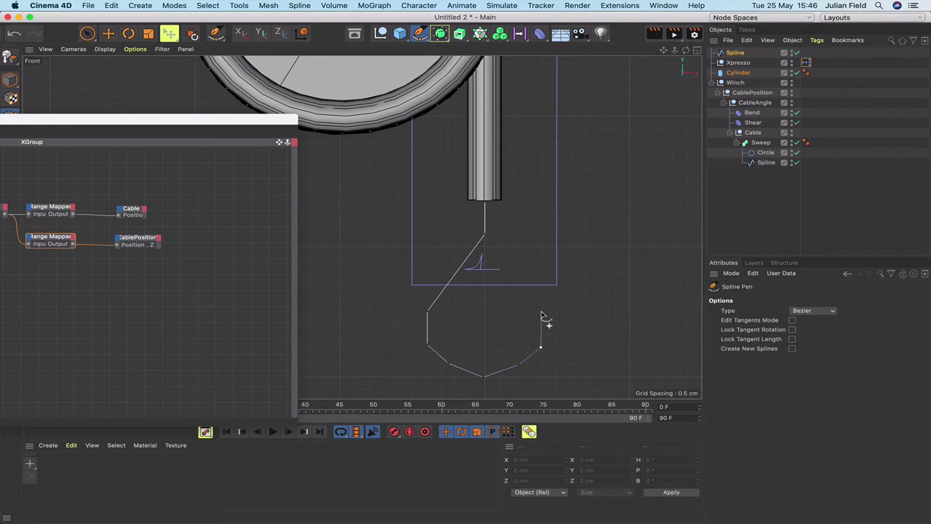
click(540, 313)
click(550, 305)
- Select the two points at the hook's open tip and move them slightly outward along X
click(86, 33)
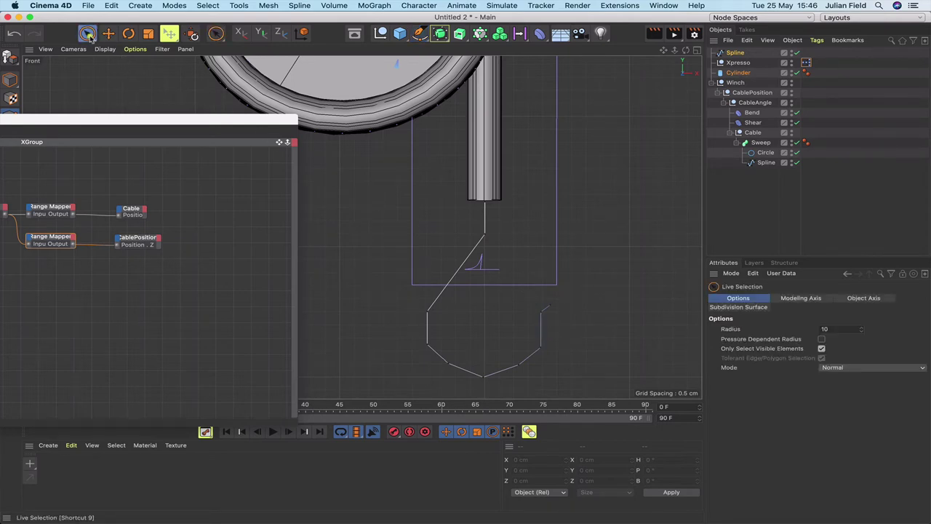
click(549, 310)
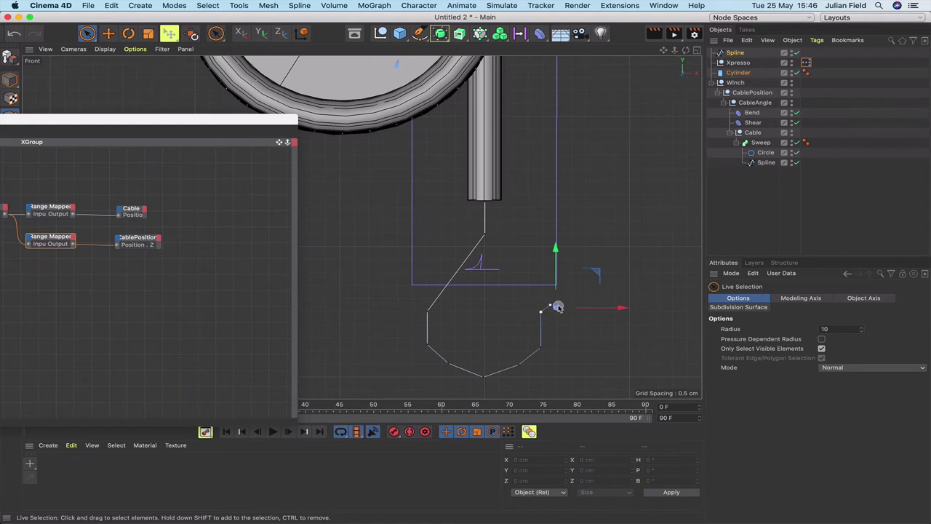
click(614, 309)
click(614, 241)
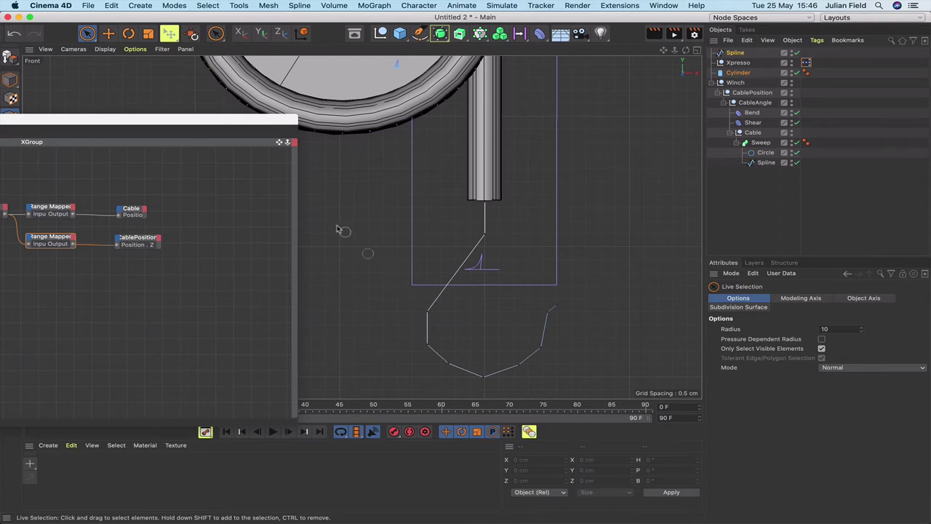
- Select the points of the hook's curved lower part with Rectangle Selection and apply Soft Interpolation to their tangents
click(87, 33)
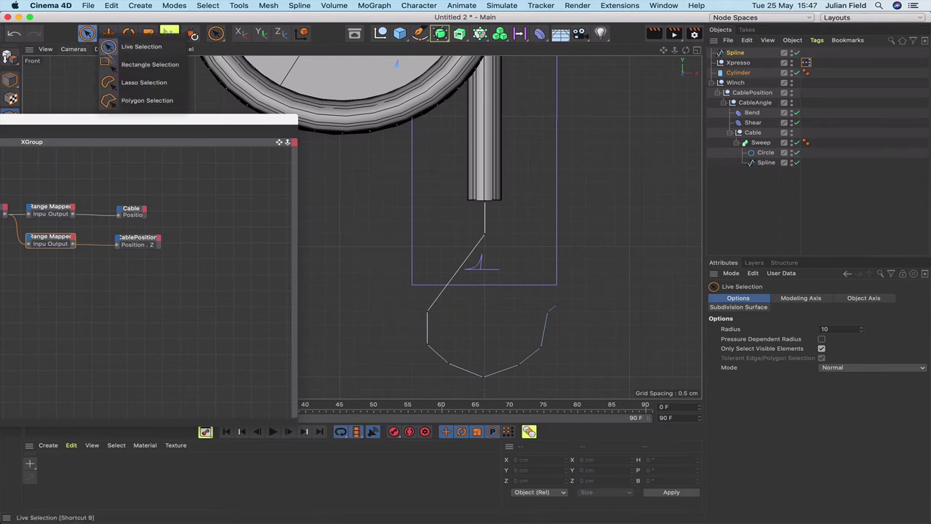
click(125, 67)
drag(410, 297, 551, 389)
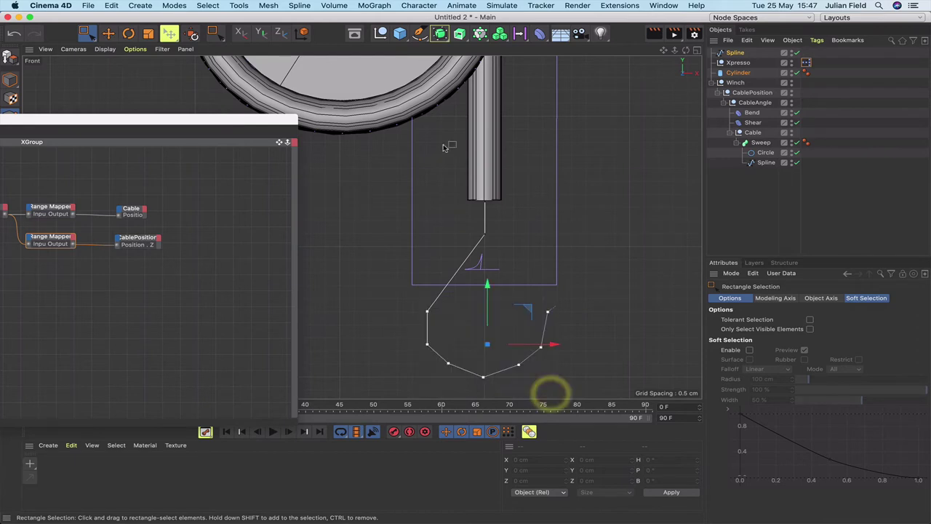
click(300, 6)
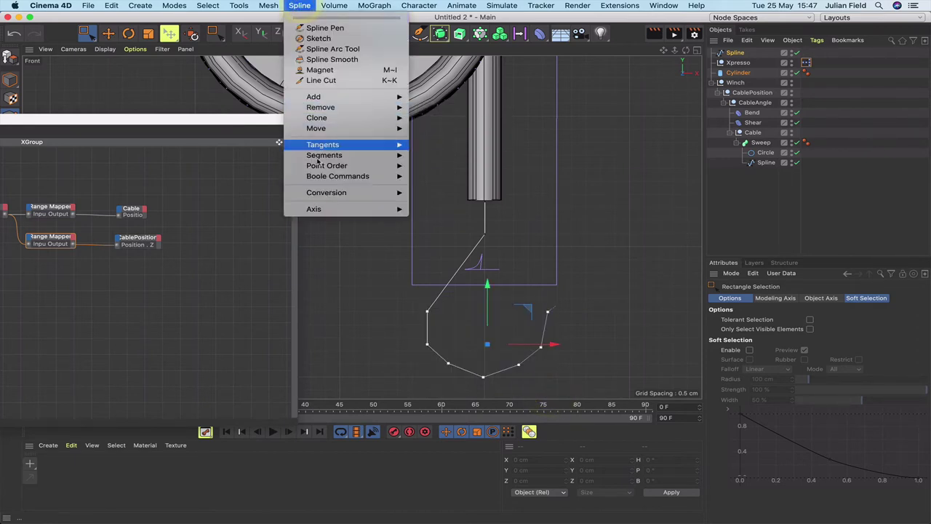
mouse_move(326, 145)
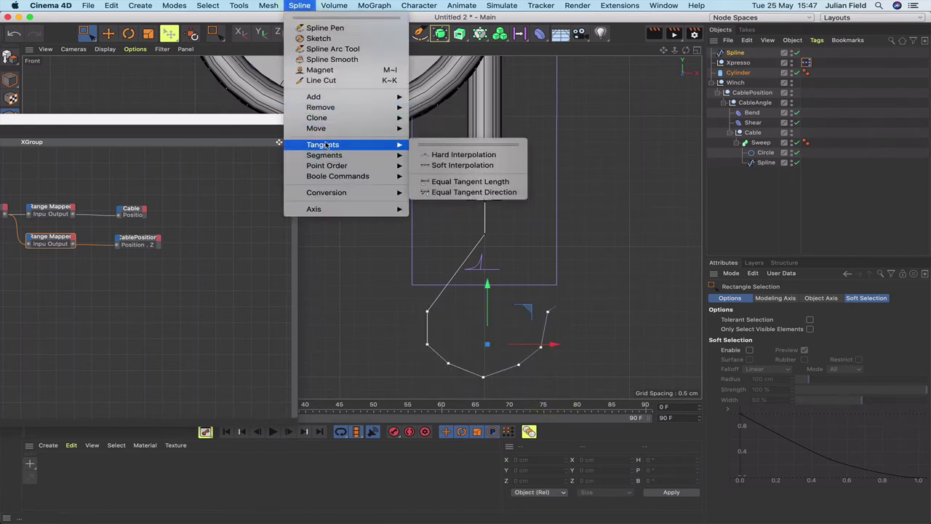
click(463, 167)
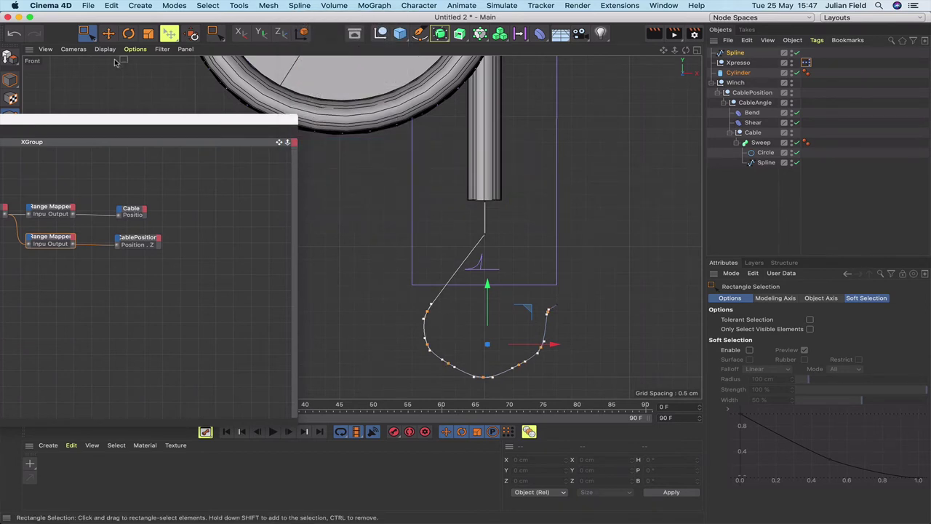
- Use Live Selection to pick the lower-left and lower-right points of the hook curve one at a time and nudge each for a rounder bend
drag(87, 33, 108, 48)
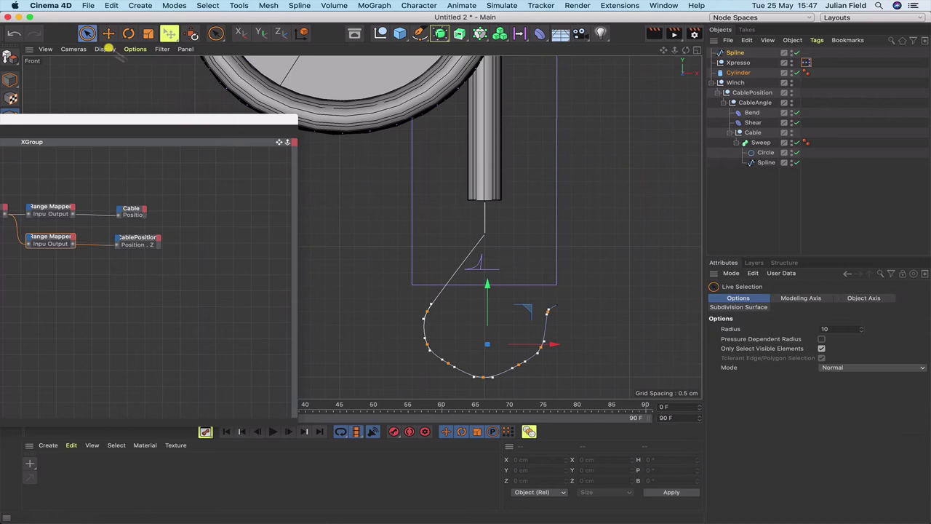
click(332, 222)
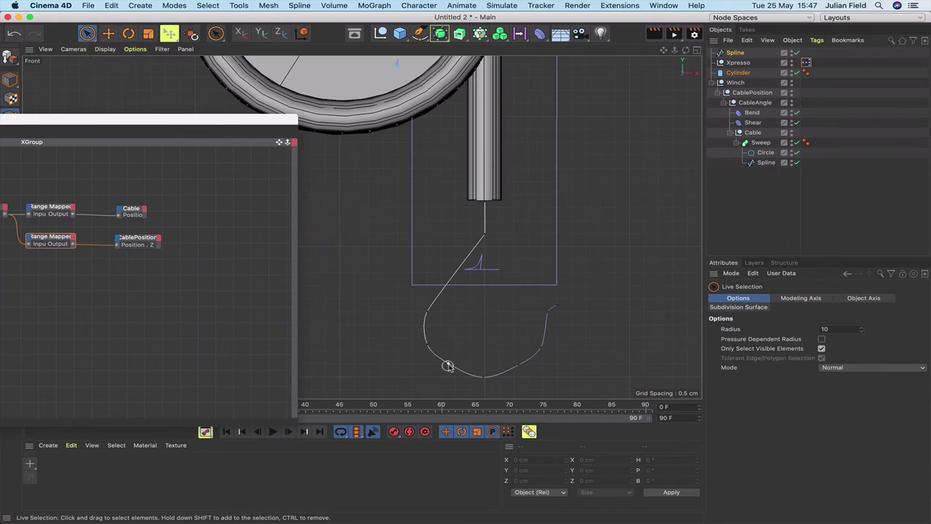
click(447, 366)
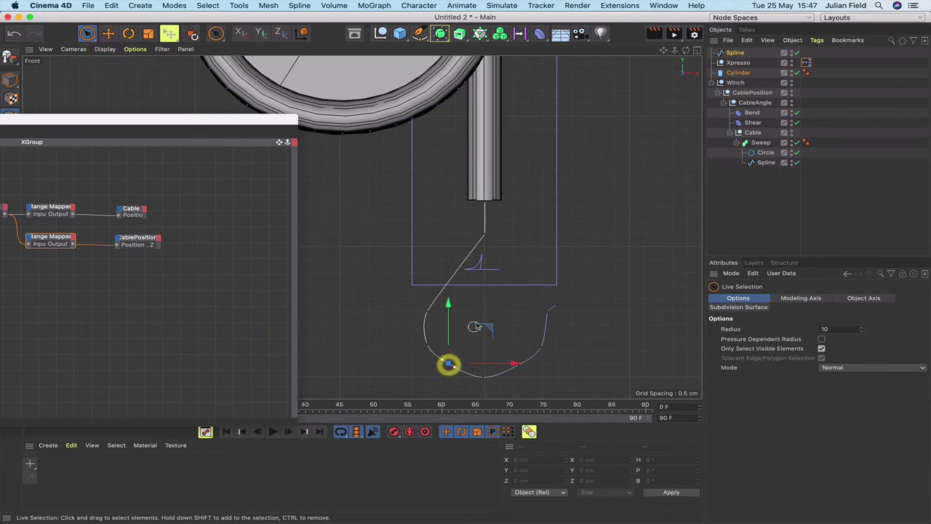
click(490, 329)
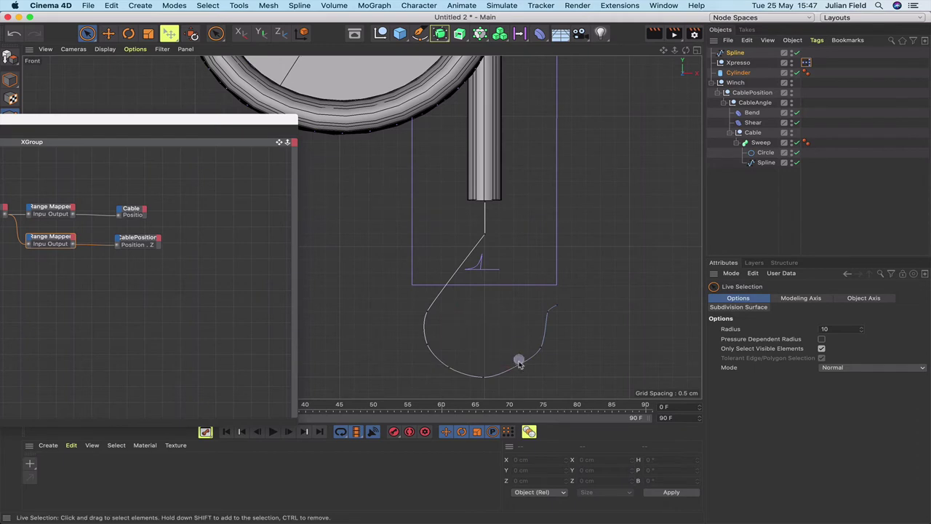
click(518, 362)
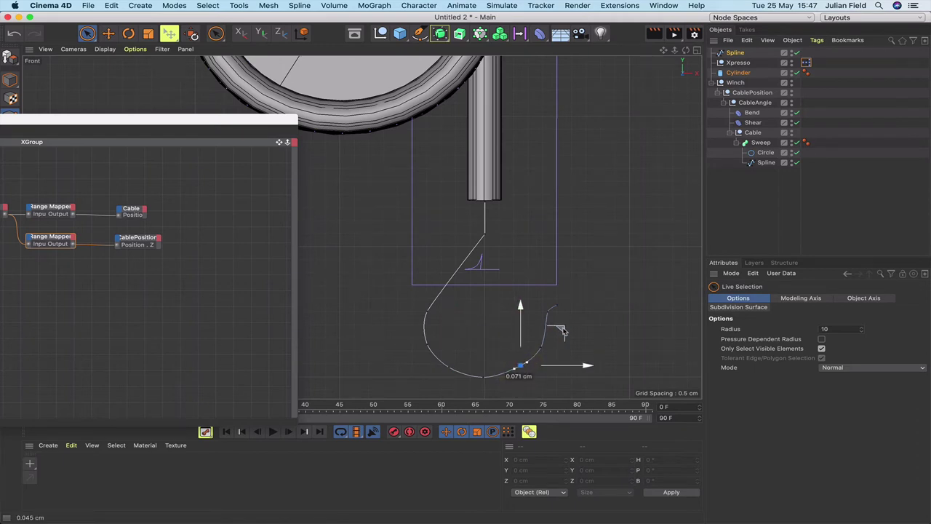
drag(562, 329, 564, 328)
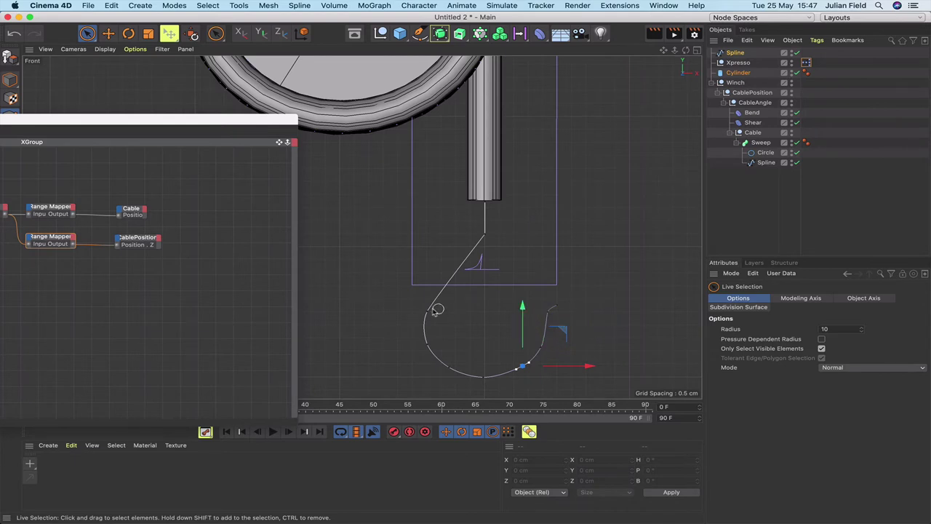
- Select the hook's points from the curve's start through the open tip and scale them slightly narrower along X
mouse_move(437, 310)
mouse_down()
mouse_move(427, 307)
mouse_move(429, 343)
mouse_move(454, 372)
mouse_move(488, 378)
mouse_move(540, 349)
mouse_move(556, 306)
mouse_up()
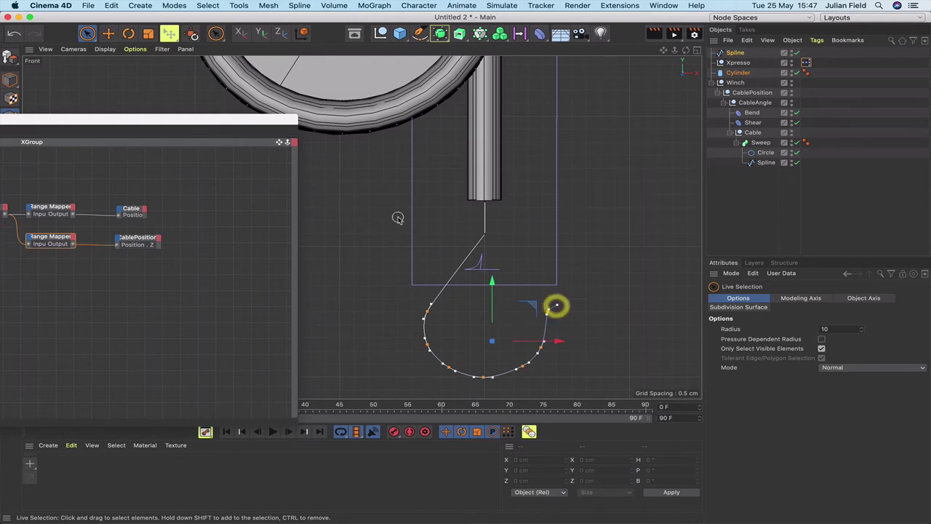
click(147, 33)
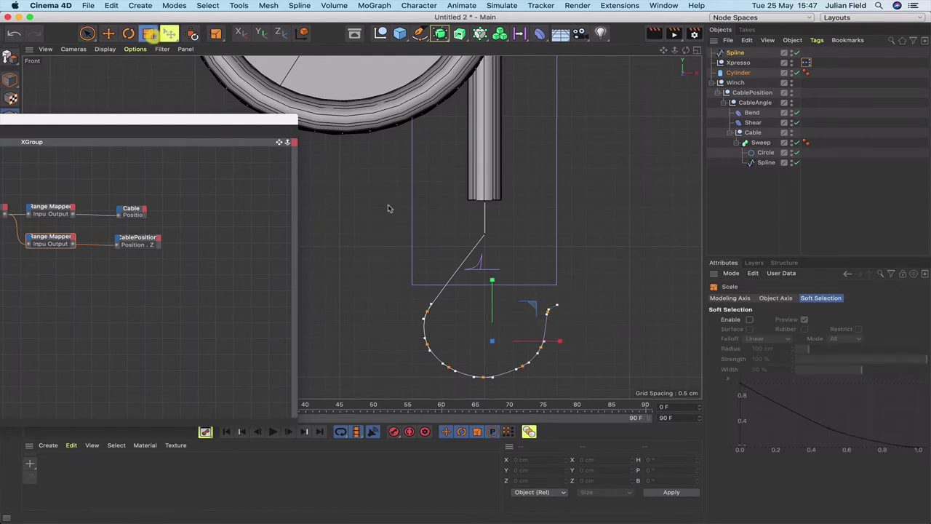
drag(559, 341, 547, 343)
click(545, 339)
click(607, 308)
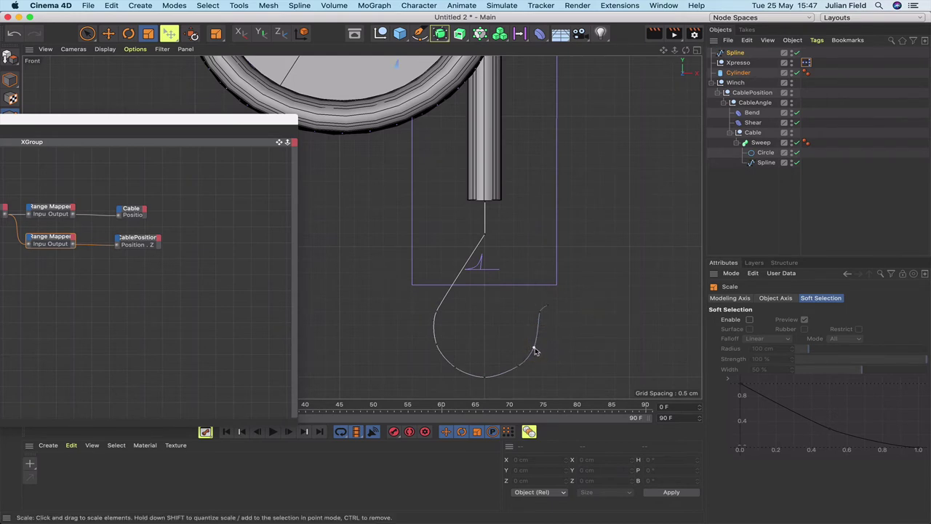
- Move the lower-right point of the hook curve slightly inward to smooth the bend
click(518, 367)
click(109, 34)
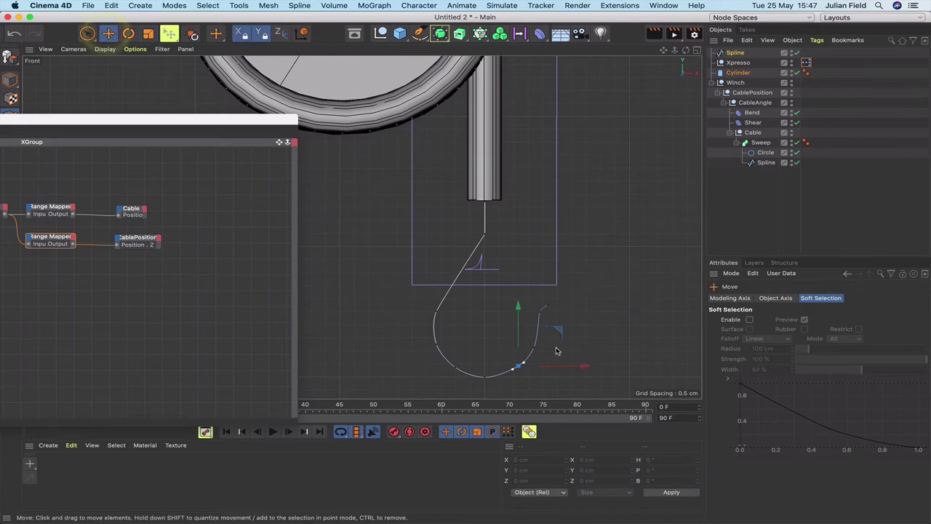
drag(559, 334, 557, 333)
click(599, 313)
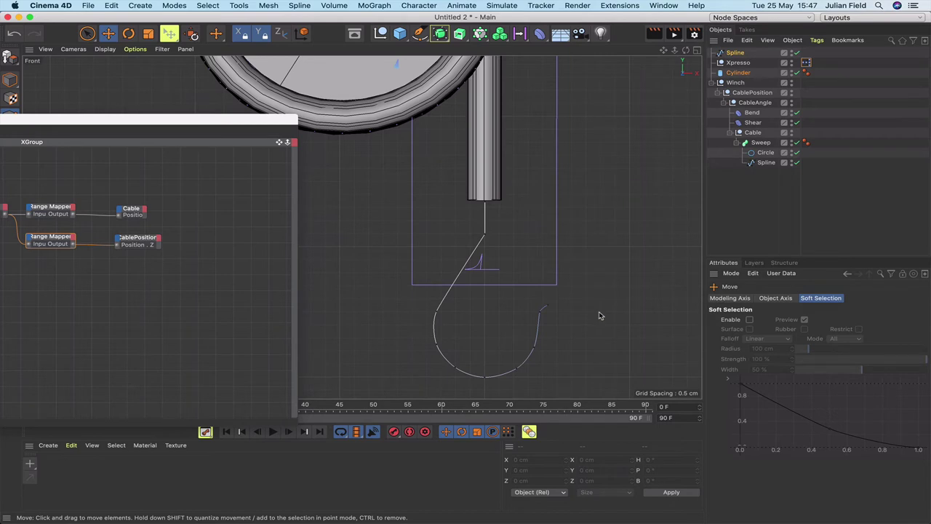
- Select the two points at the hook's open tip and move them down about 0.4 cm along Y
click(540, 313)
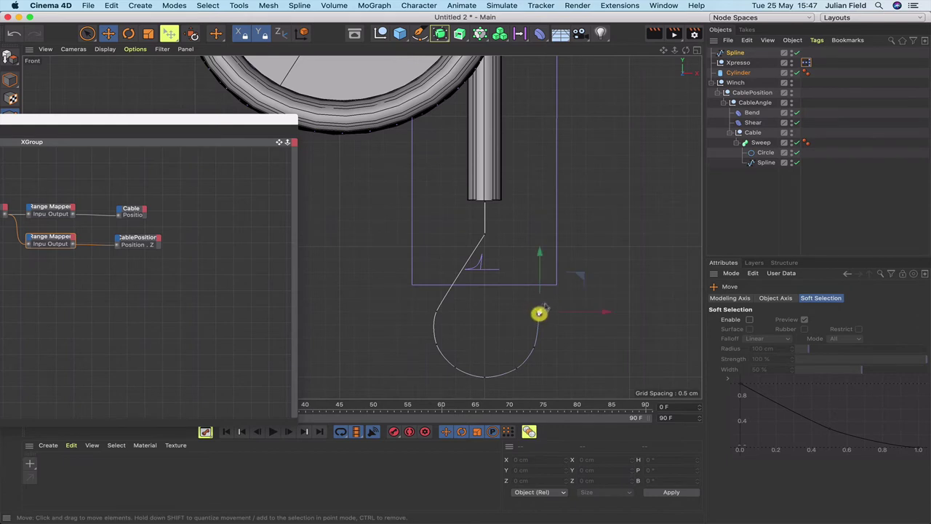
click(87, 34)
mouse_move(564, 307)
mouse_down()
mouse_move(536, 321)
mouse_move(558, 301)
mouse_up()
drag(548, 260, 546, 263)
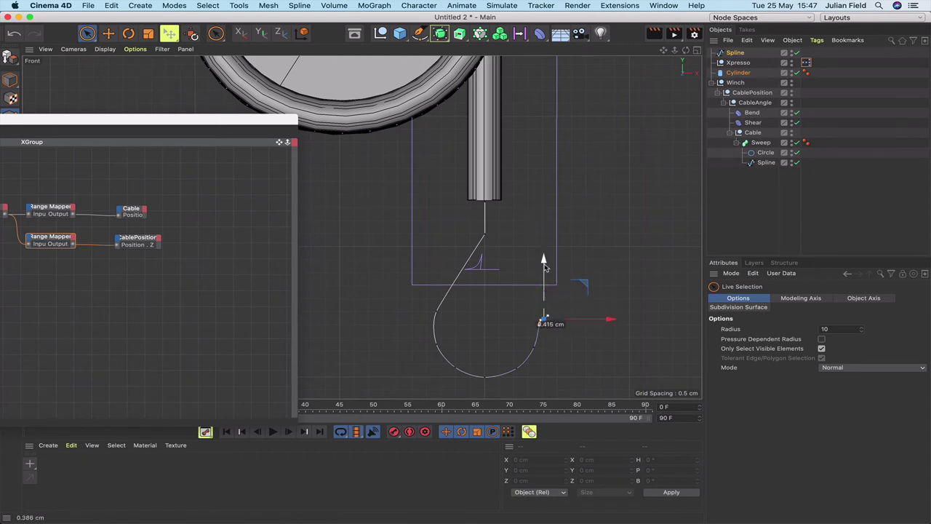
click(543, 264)
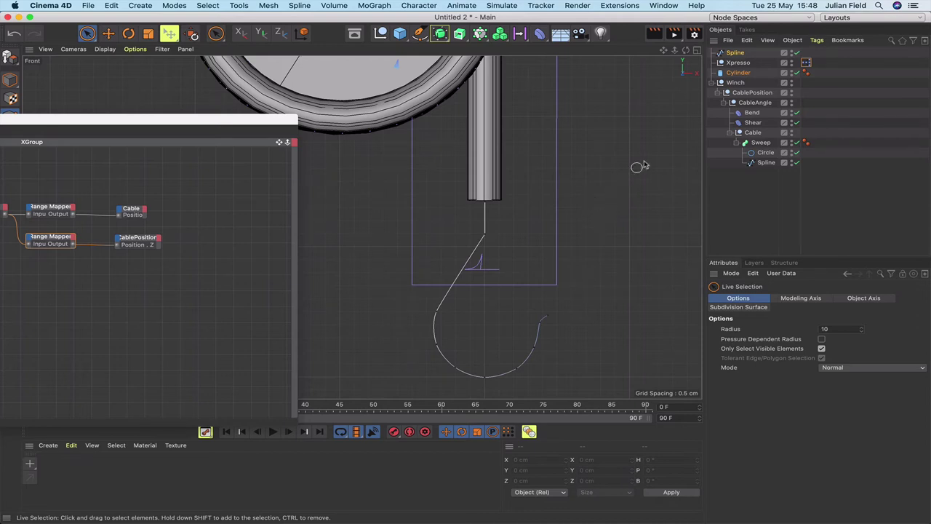
- Move the hook spline's axis to its upper end using Axis Center with Y at 100%, and switch to Model mode
click(735, 53)
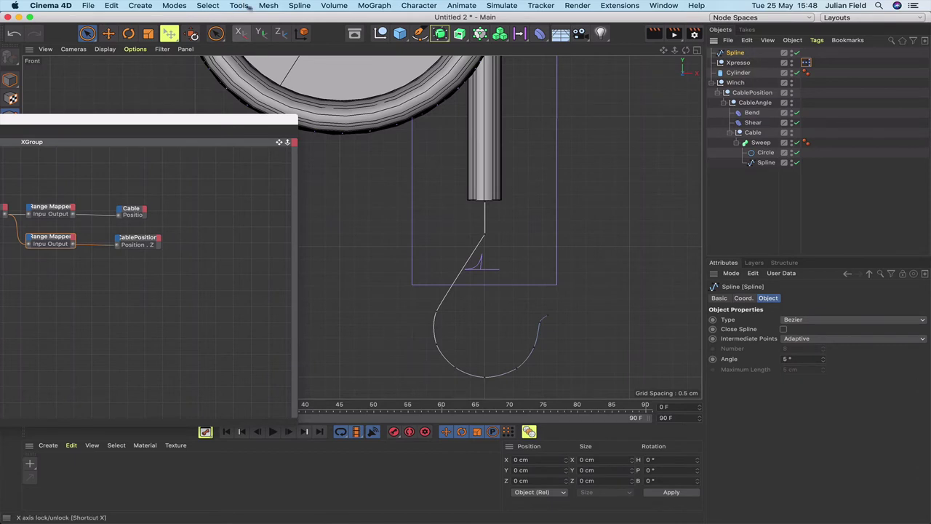
click(310, 5)
mouse_move(364, 210)
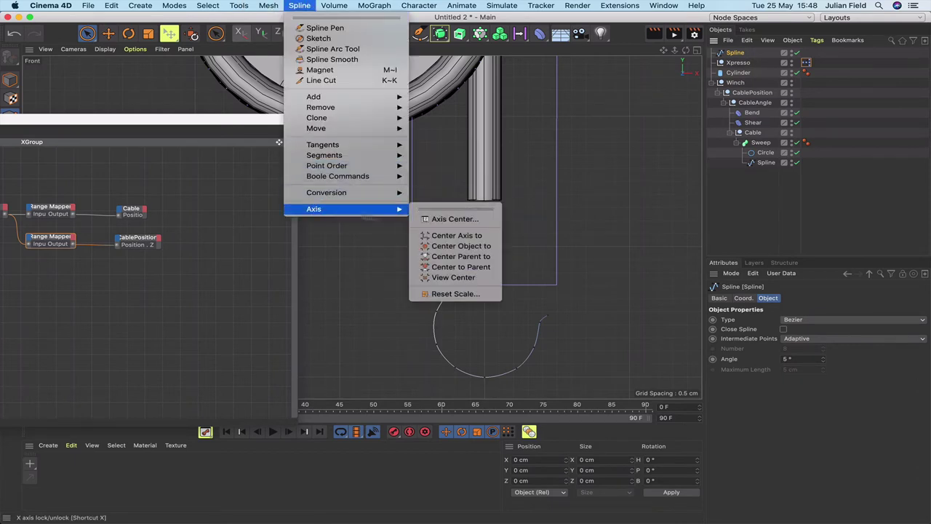
click(437, 220)
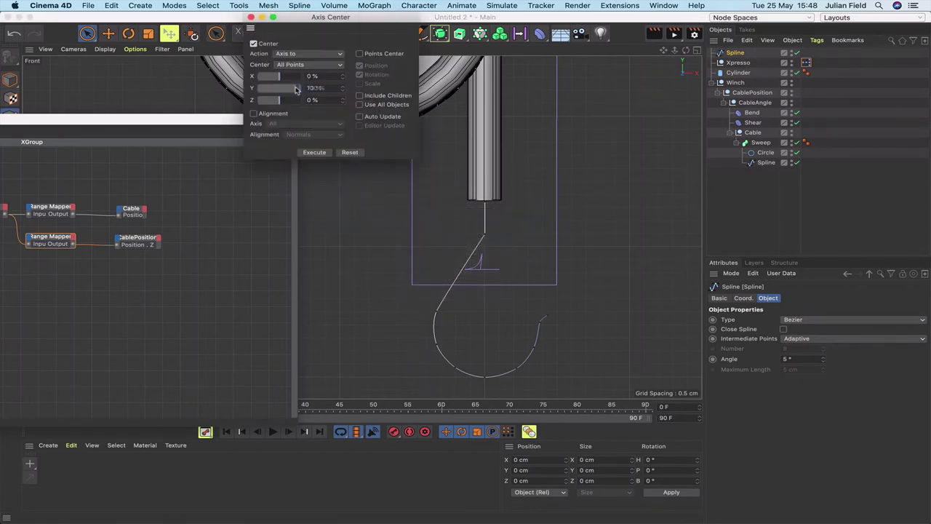
mouse_move(296, 89)
mouse_down()
mouse_move(283, 100)
mouse_move(301, 98)
mouse_up()
click(352, 155)
click(310, 88)
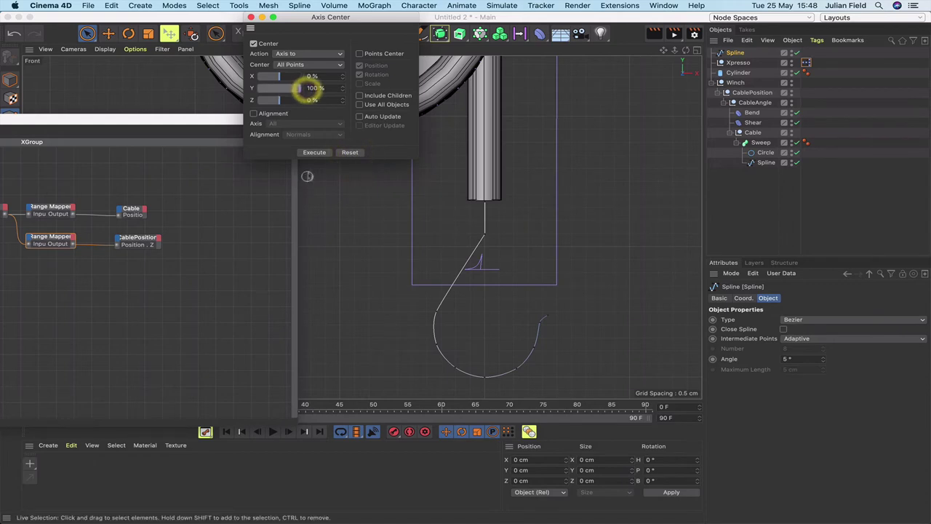
click(315, 154)
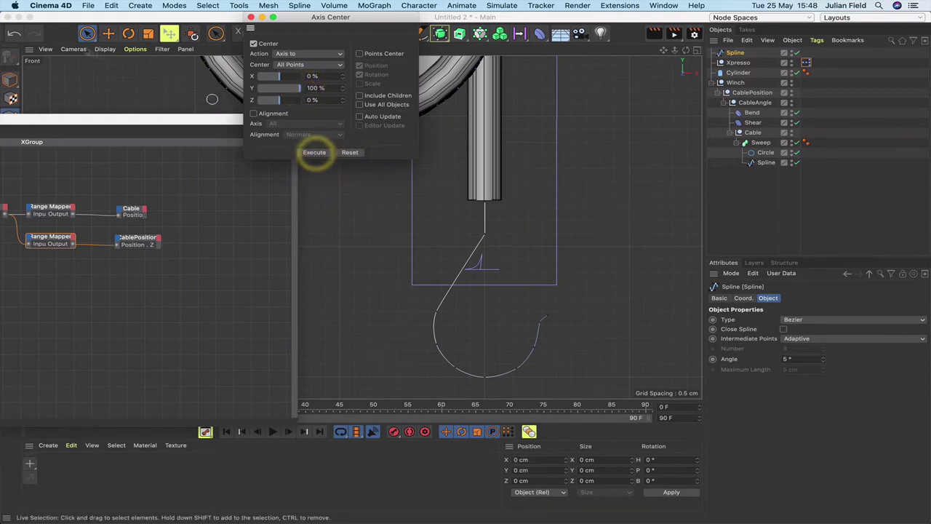
click(251, 17)
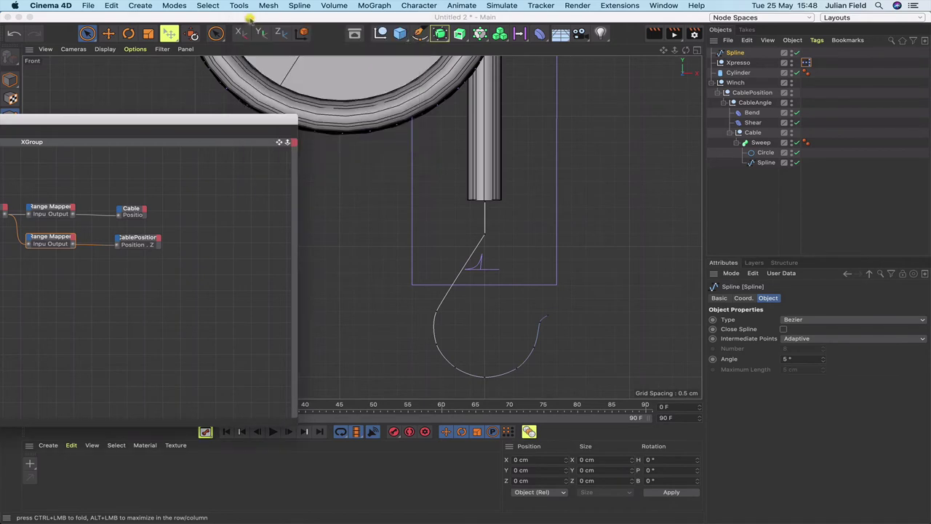
click(10, 82)
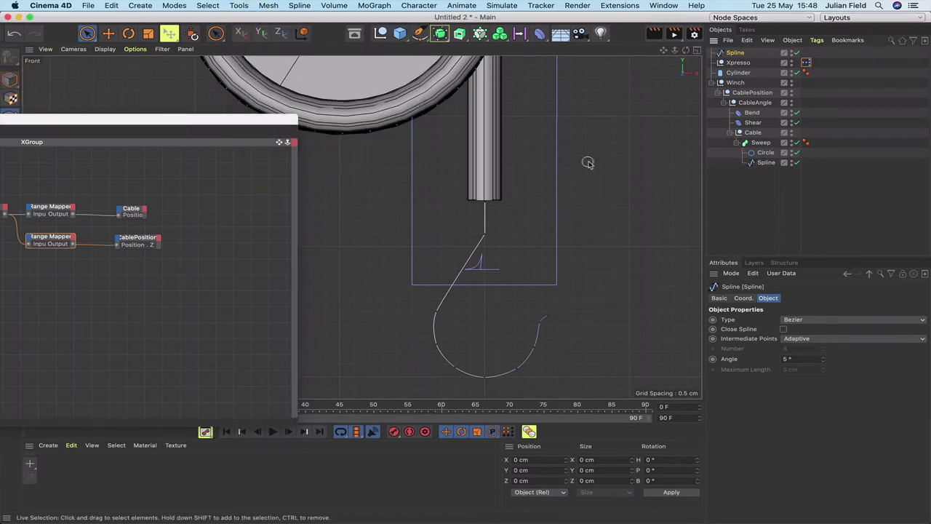
click(10, 81)
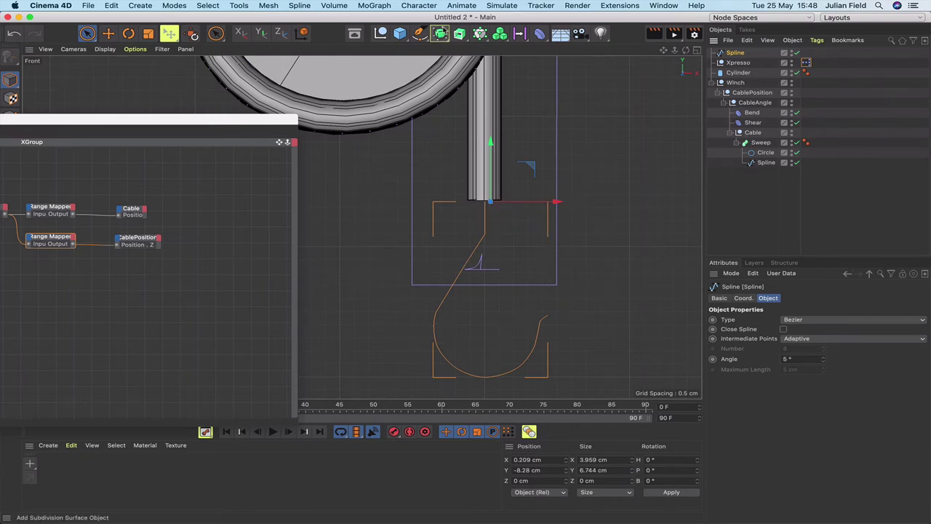
- Add a Circle spline with a radius of 0.8 cm as the hook's profile
click(420, 34)
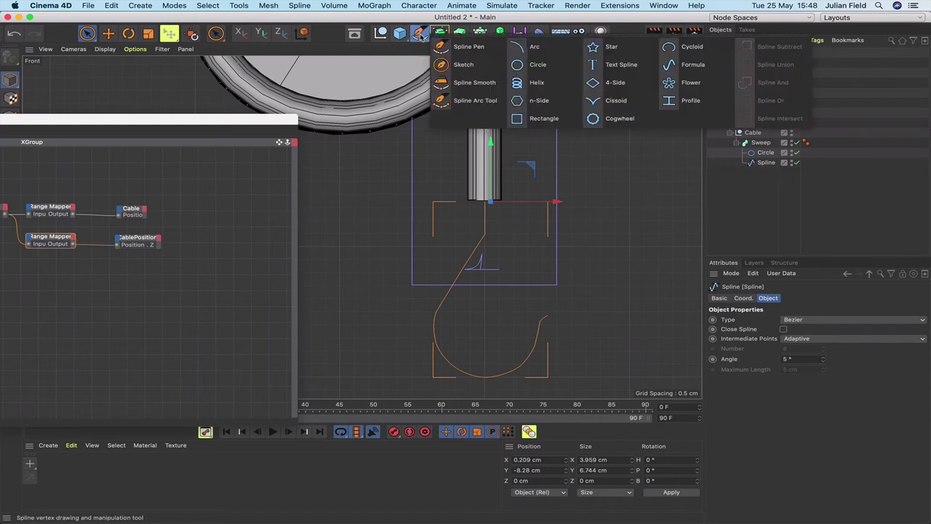
click(520, 65)
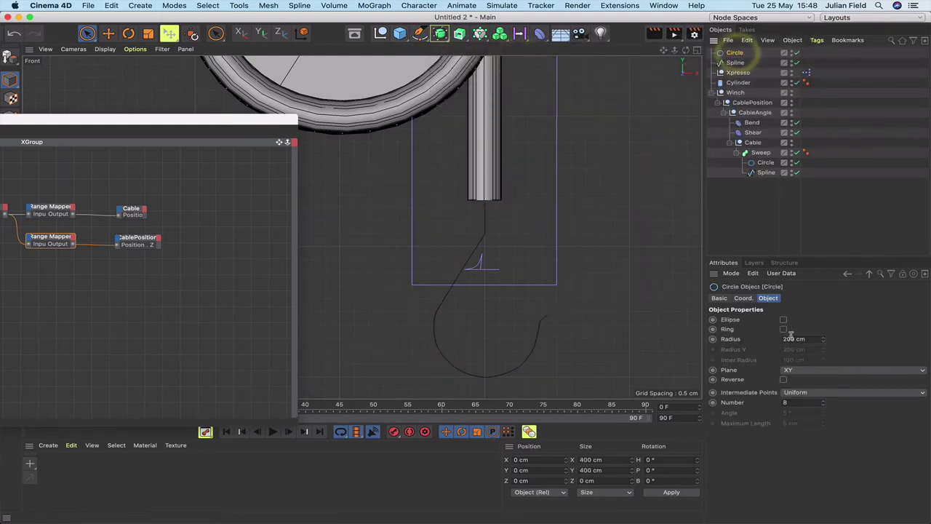
drag(795, 341, 740, 343)
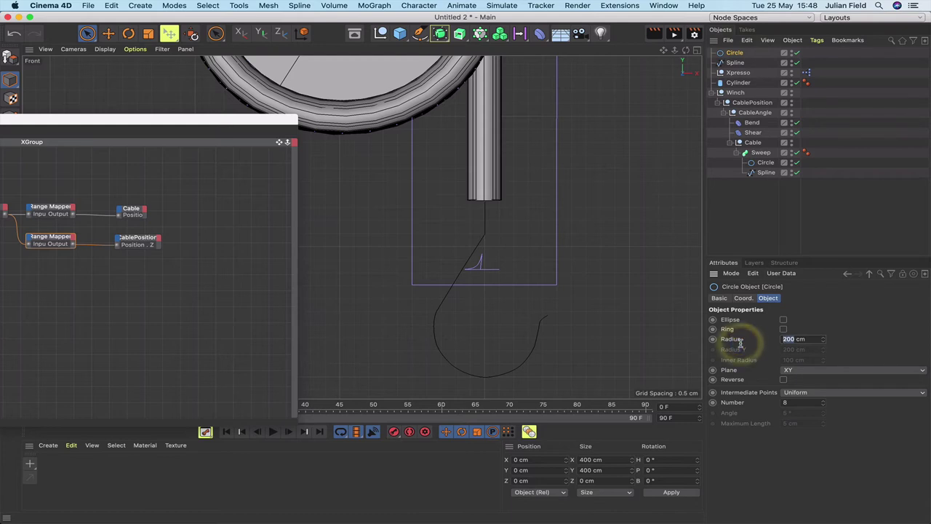
text(.)
text(.8)
key(Return)
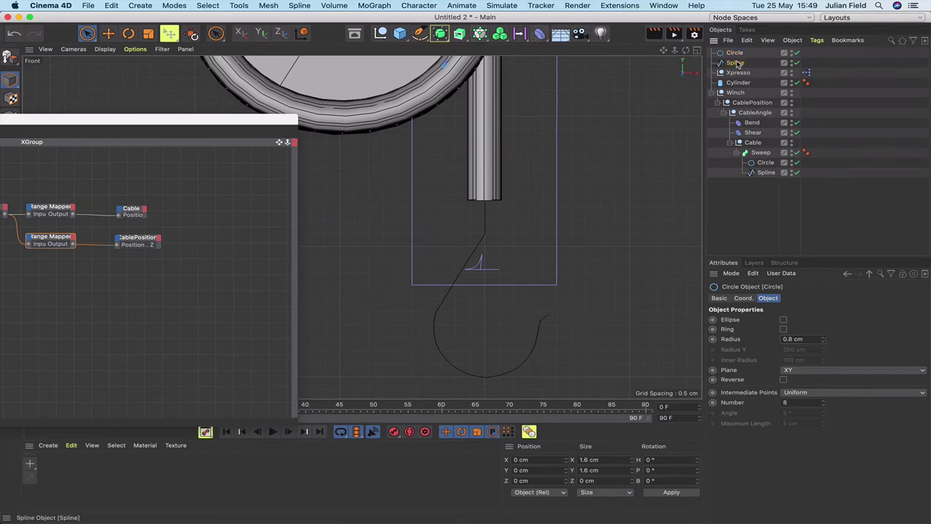
- Add a Sweep as parent of the hook spline and place the circle inside it above the spline
drag(737, 64, 735, 54)
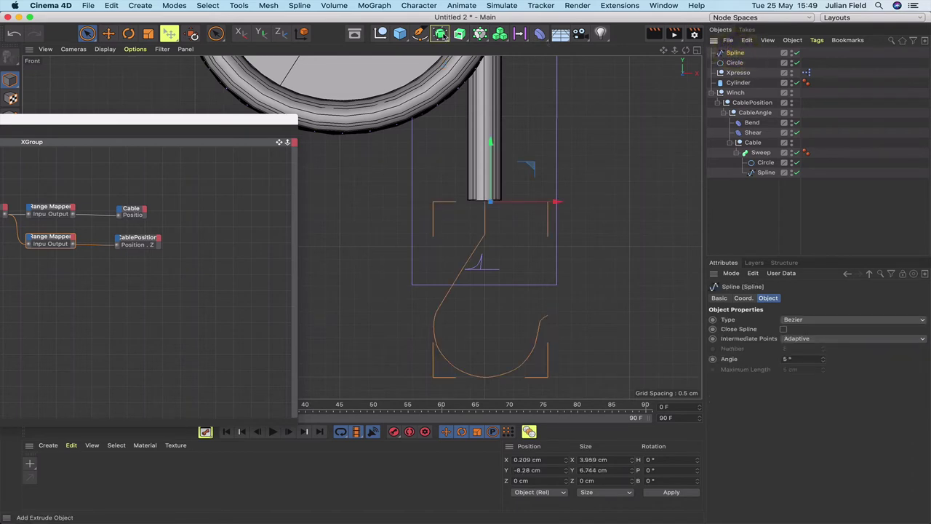
drag(459, 33, 499, 99)
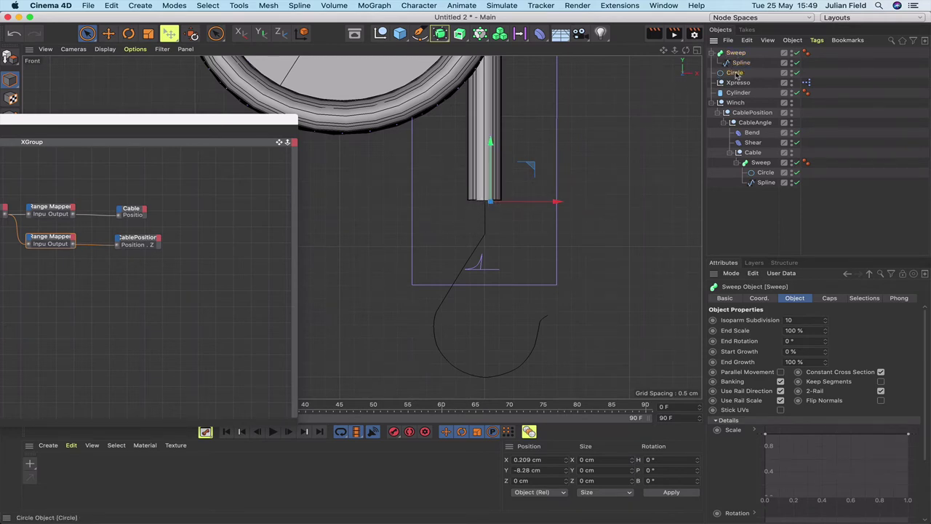
drag(737, 70, 741, 62)
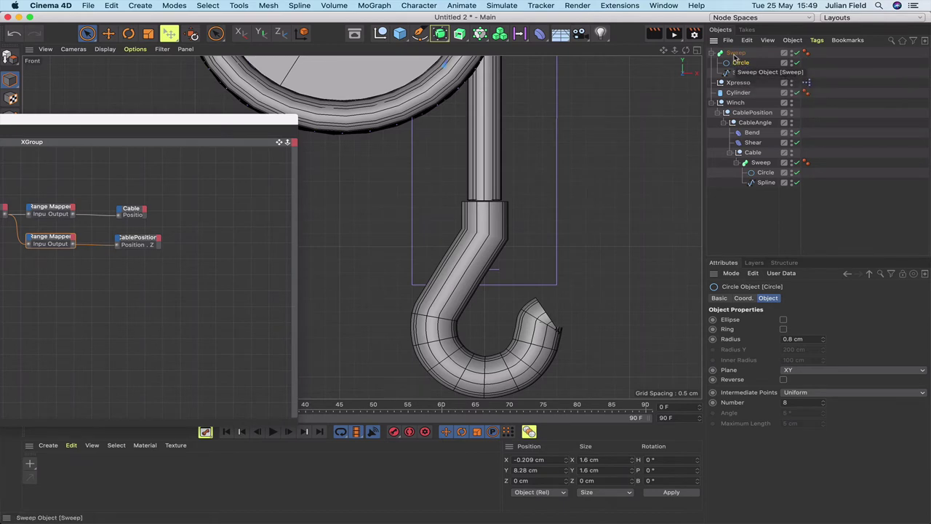
- Taper the hook with the Sweep's Scale curve: lower the start to about 0.8, drop the end near zero, and add a raised middle point
click(735, 53)
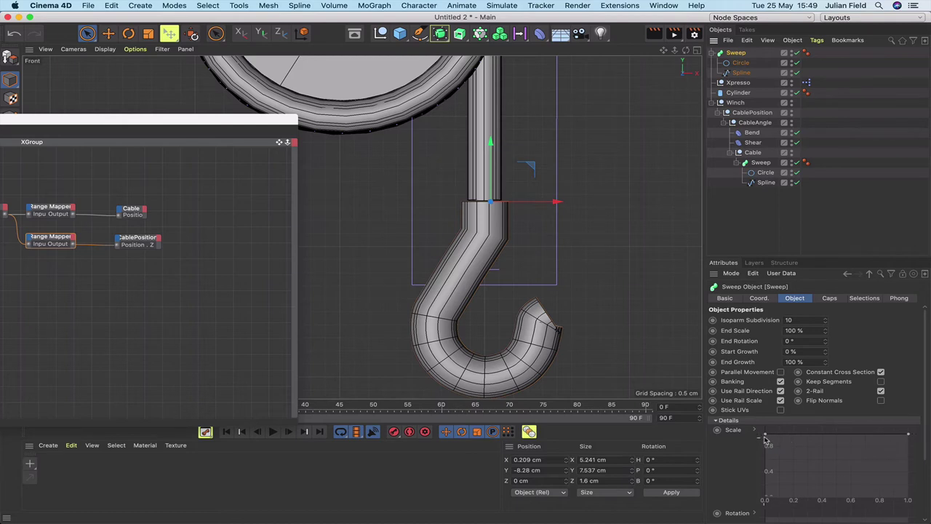
drag(765, 437, 763, 449)
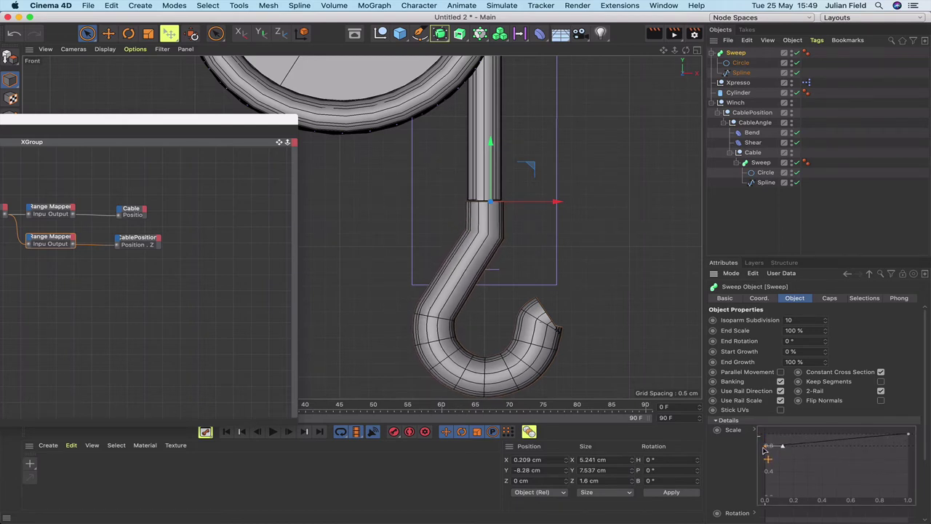
drag(908, 434, 914, 493)
click(857, 479)
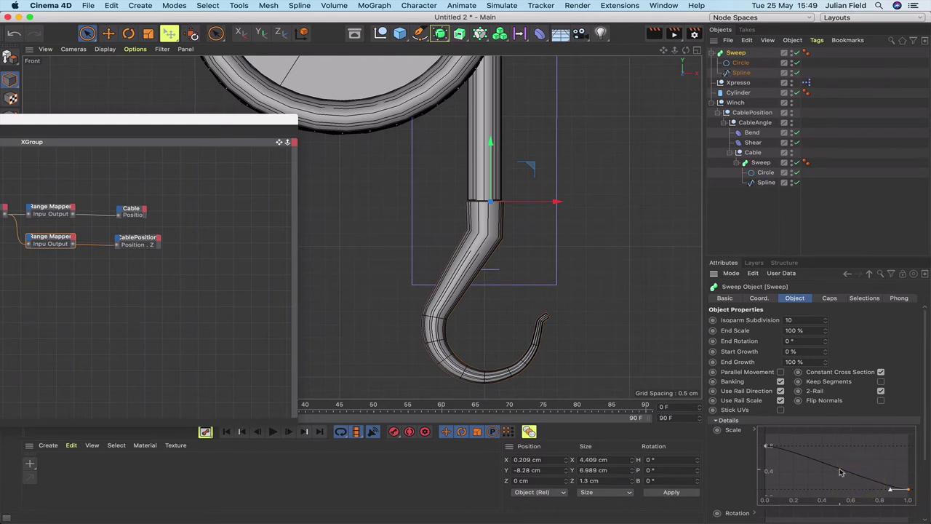
ctrl+click(841, 471)
mouse_move(842, 469)
mouse_down()
mouse_move(867, 463)
mouse_move(909, 492)
mouse_move(877, 470)
mouse_move(857, 473)
mouse_up()
click(885, 354)
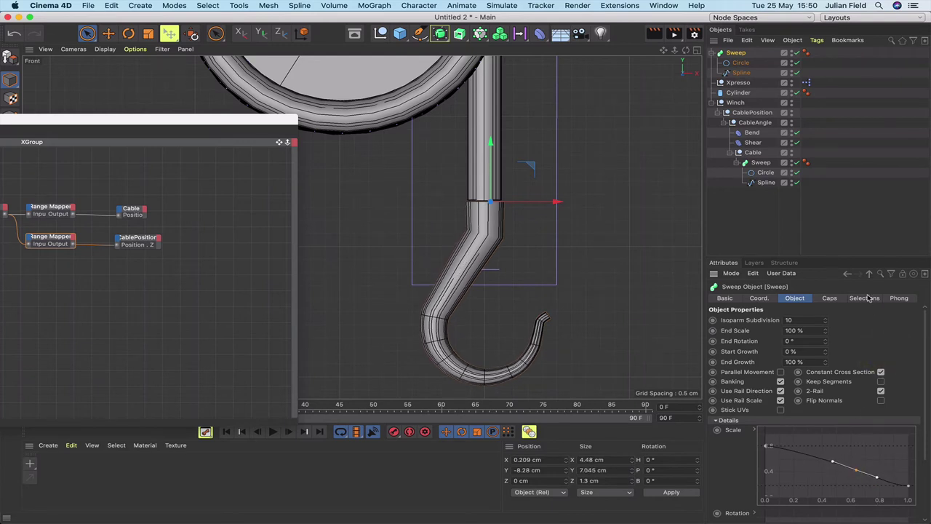
- Switch to the perspective view, rename the hook's Sweep as Hook, and group it under a Null
key(F1)
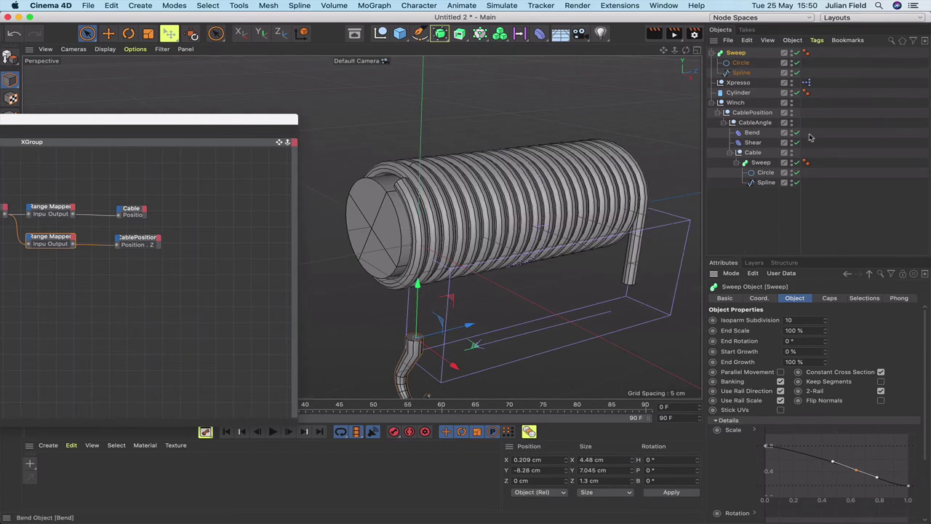
double_click(736, 53)
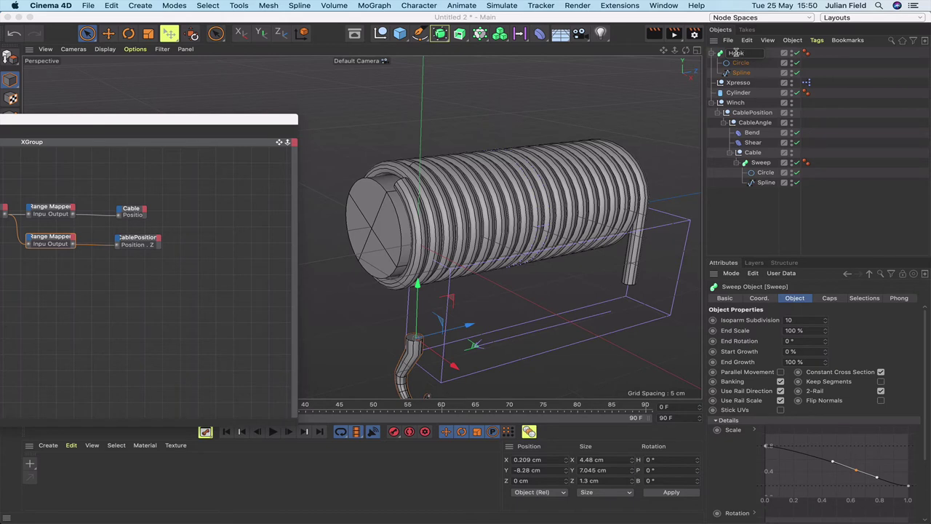
text(Hook)
key(Return)
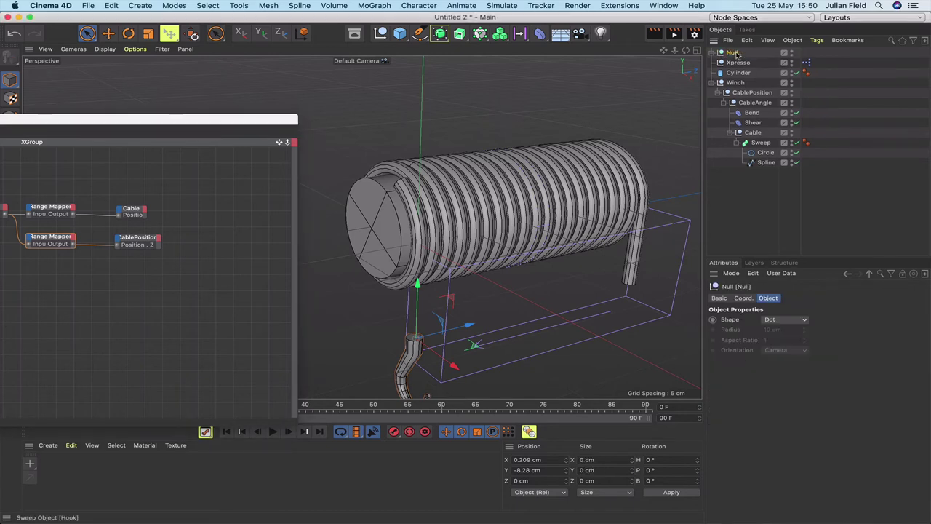
- Rename the hook's parent Null as HookAssembly and move it below the Winch hierarchy at the root level
key(alt+g)
double_click(731, 52)
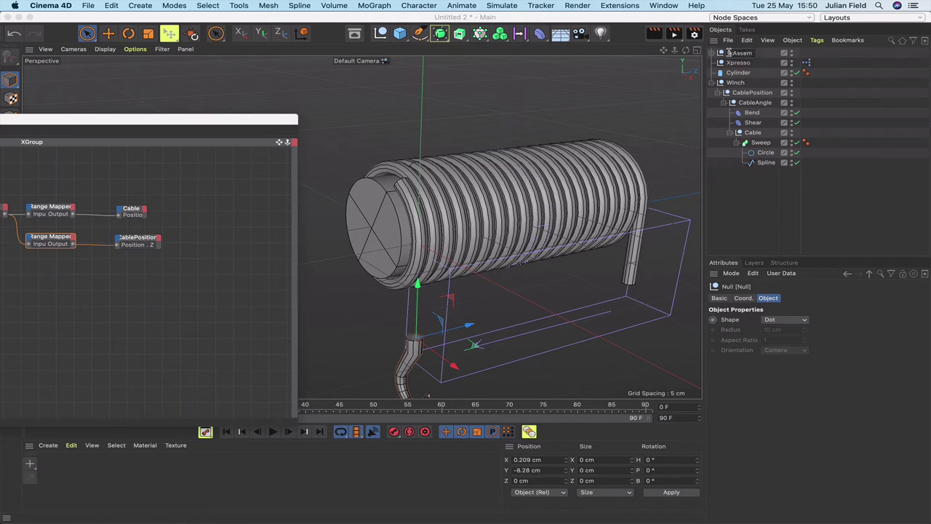
key(Return)
drag(730, 54, 715, 198)
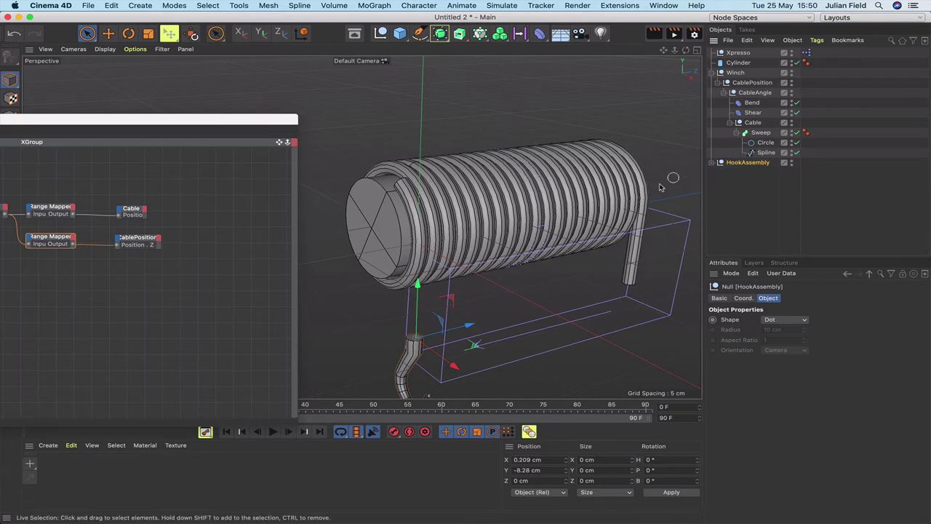
- Move HookAssembly along Z to about 22.74 cm, aligning the hook with the cable's hanging end in the side view
drag(470, 326, 682, 288)
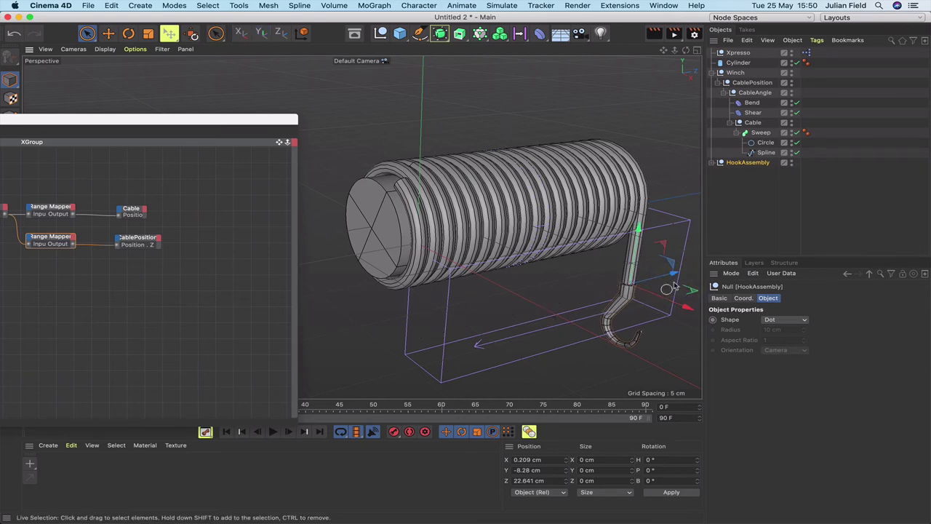
key(F4)
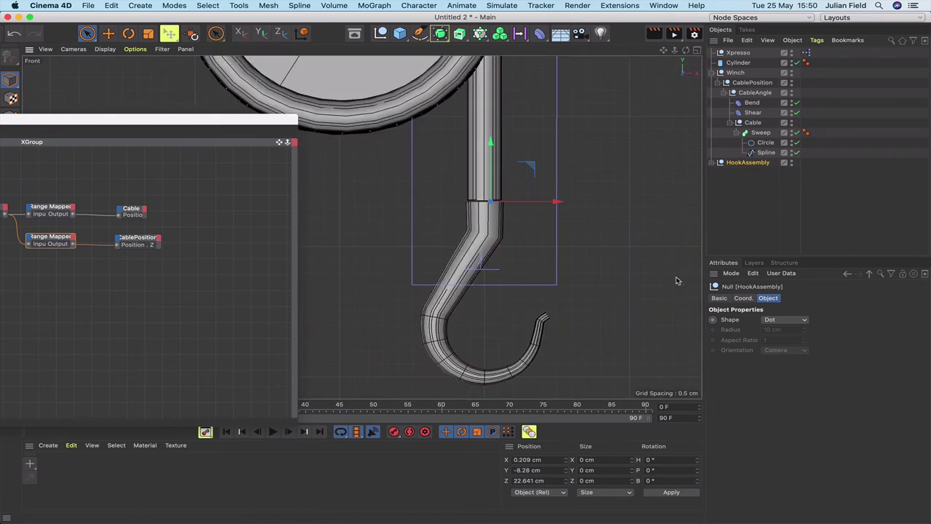
key(F3)
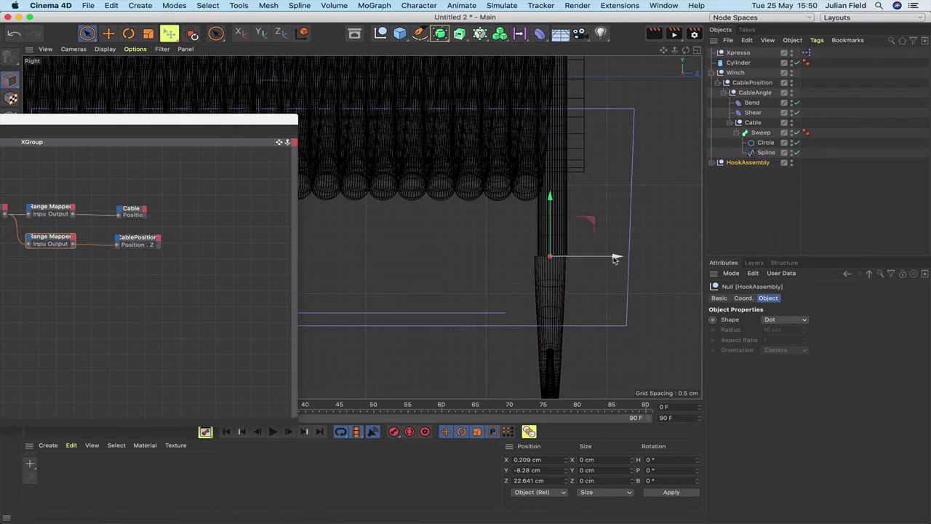
drag(613, 258, 615, 260)
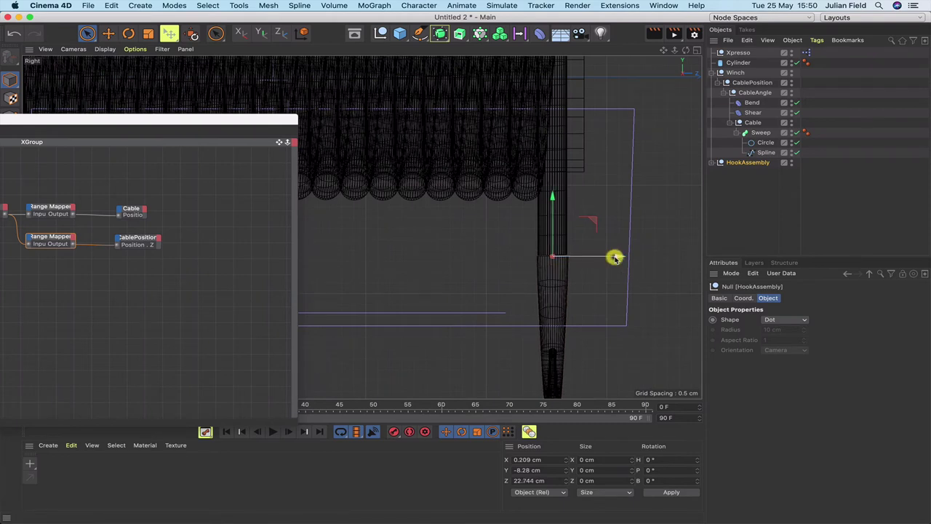
key(F1)
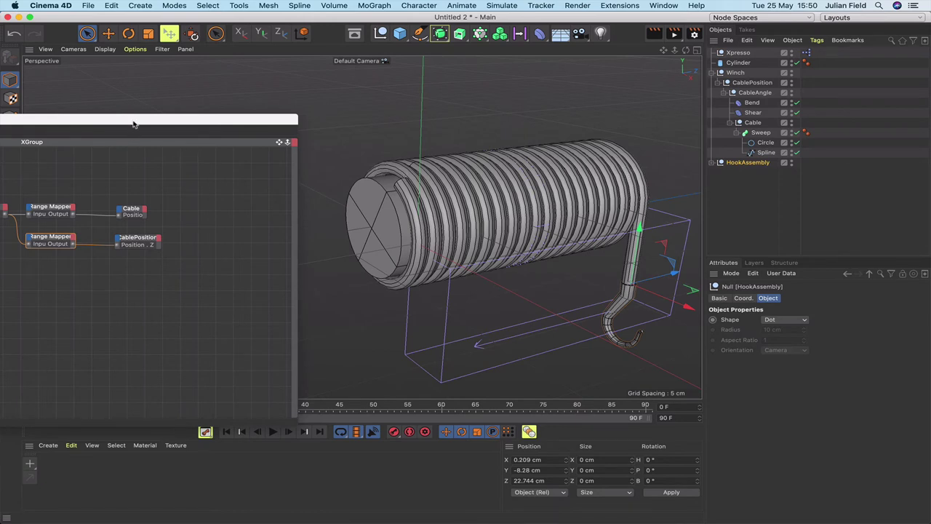
- Reposition the XPresso Editor window to bring the node chain from Cylinder to CablePosition into view
drag(133, 124, 203, 119)
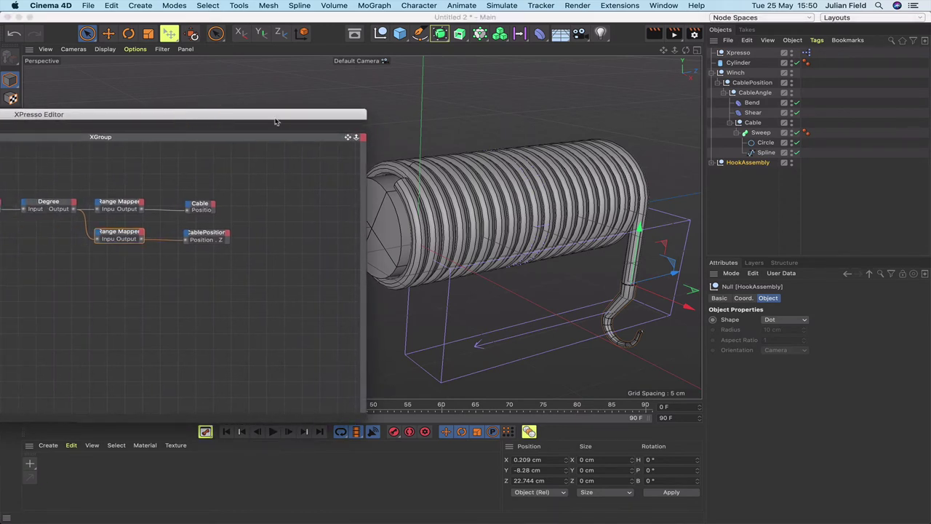
drag(276, 122, 330, 77)
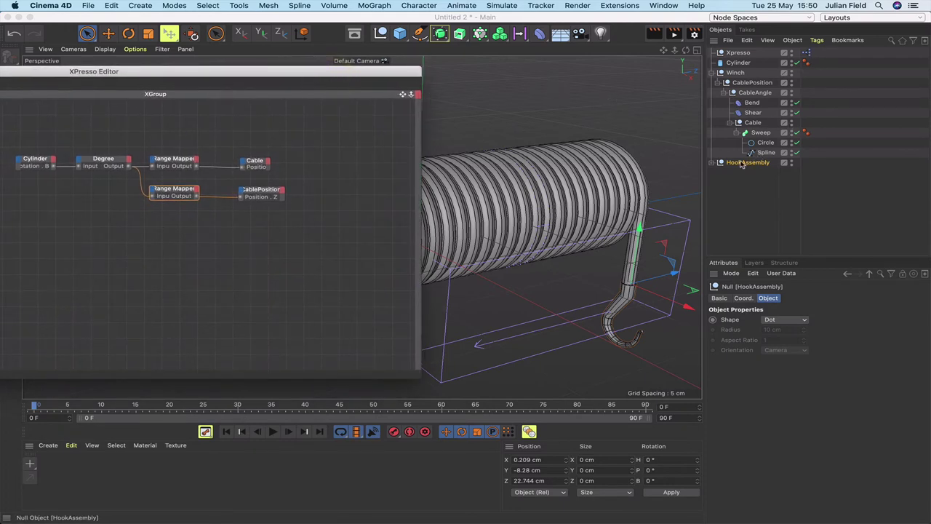
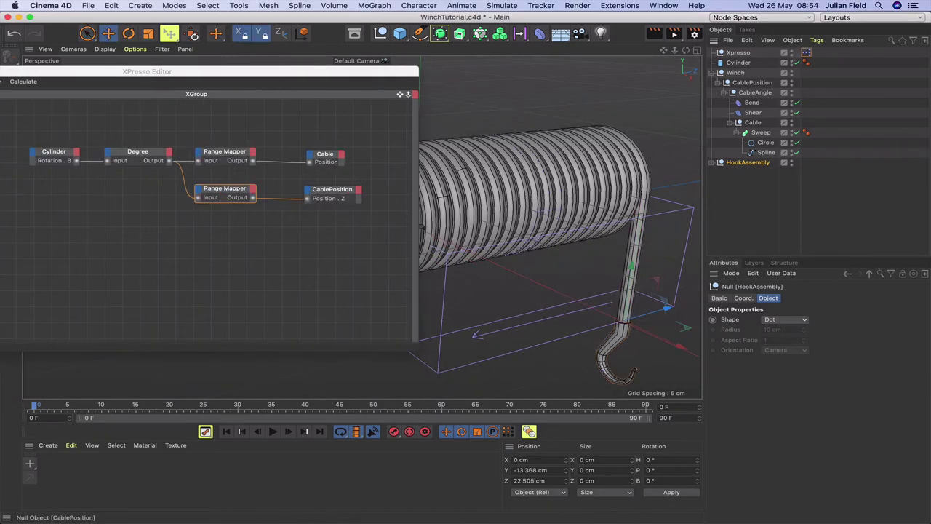
- Add an XPresso tag to HookAssembly and place HookAssembly as a node in the new XGroup
click(816, 40)
mouse_move(824, 152)
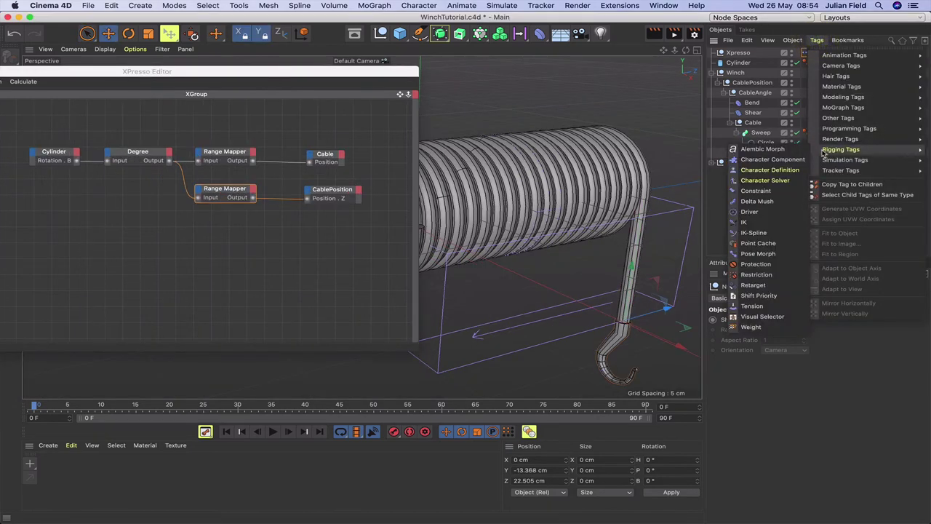
mouse_move(830, 131)
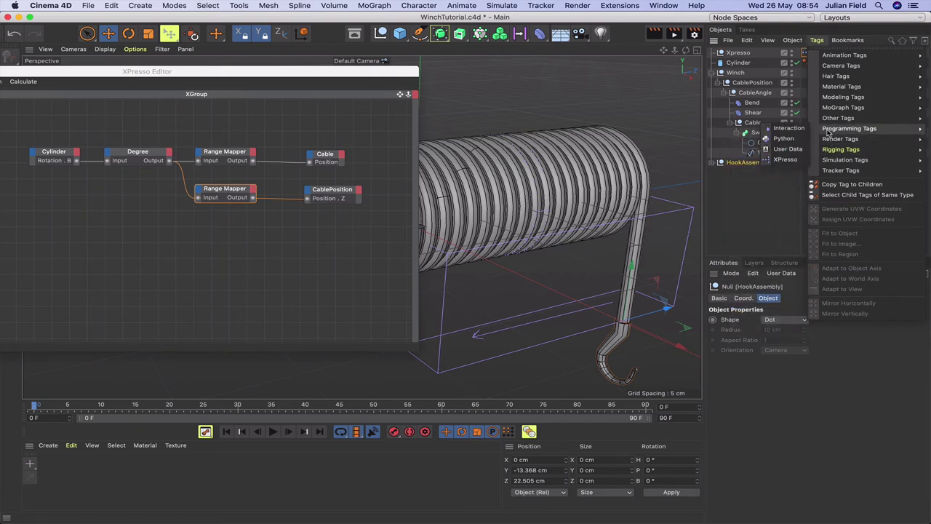
click(790, 164)
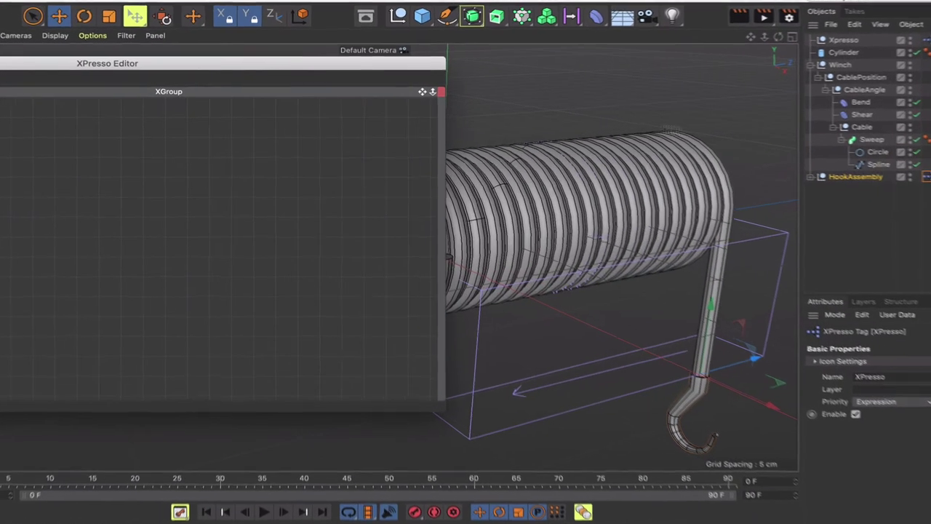
drag(881, 183, 384, 225)
- Add Position X, Position Y and Position Z input ports to the HookAssembly node and expand it to show all three
click(347, 230)
mouse_move(356, 248)
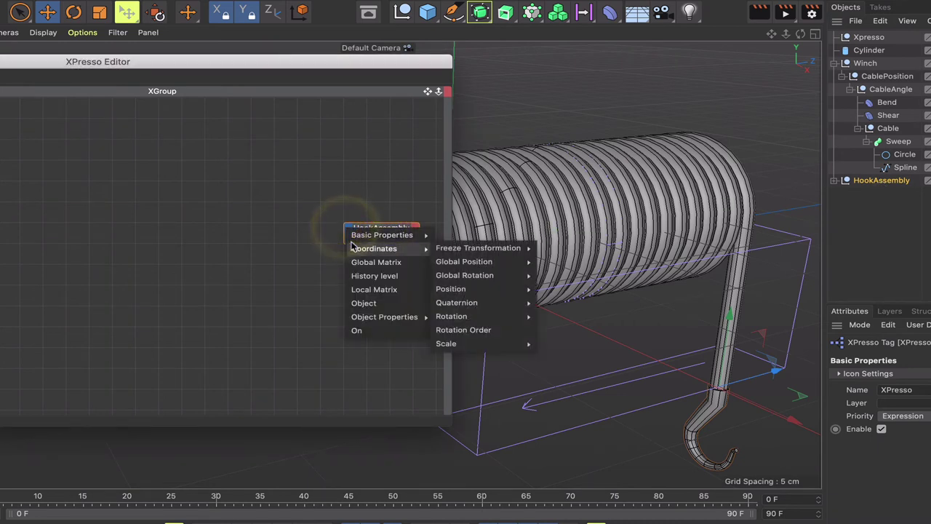
mouse_move(472, 294)
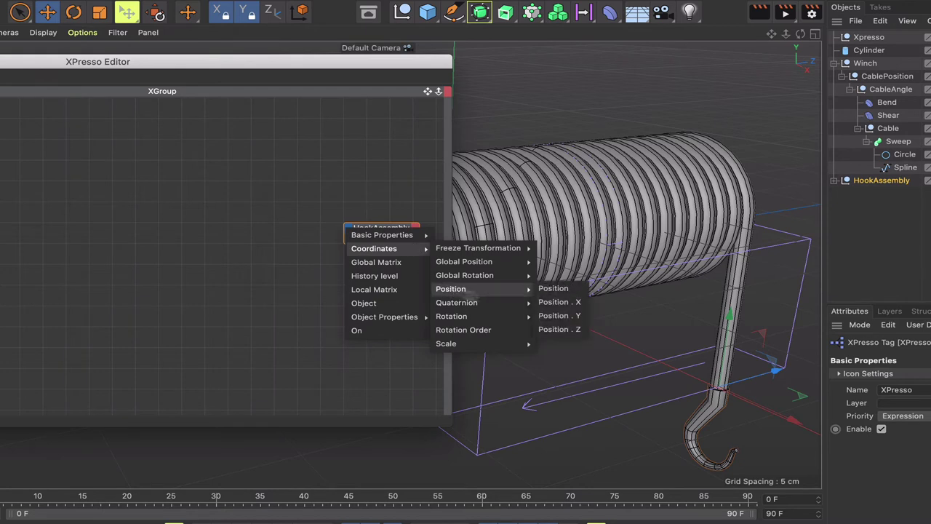
click(560, 303)
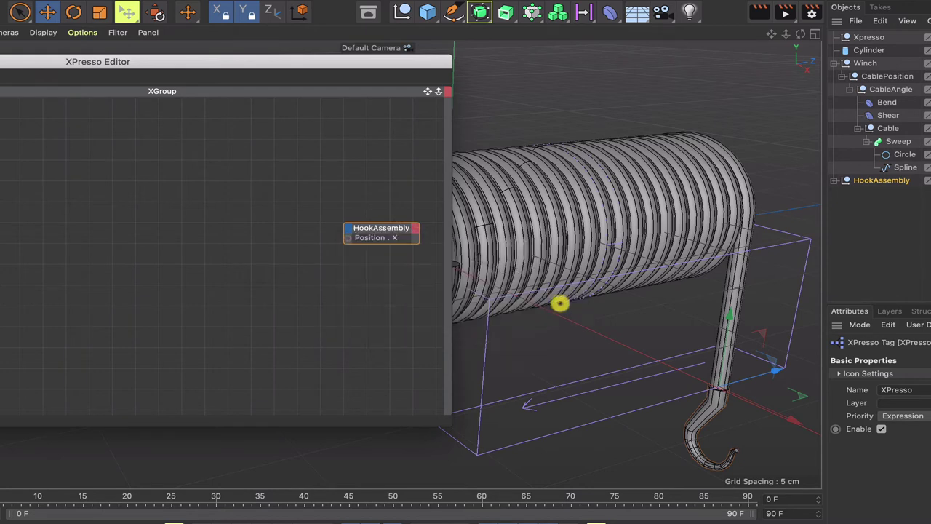
click(348, 226)
mouse_move(378, 244)
mouse_move(463, 275)
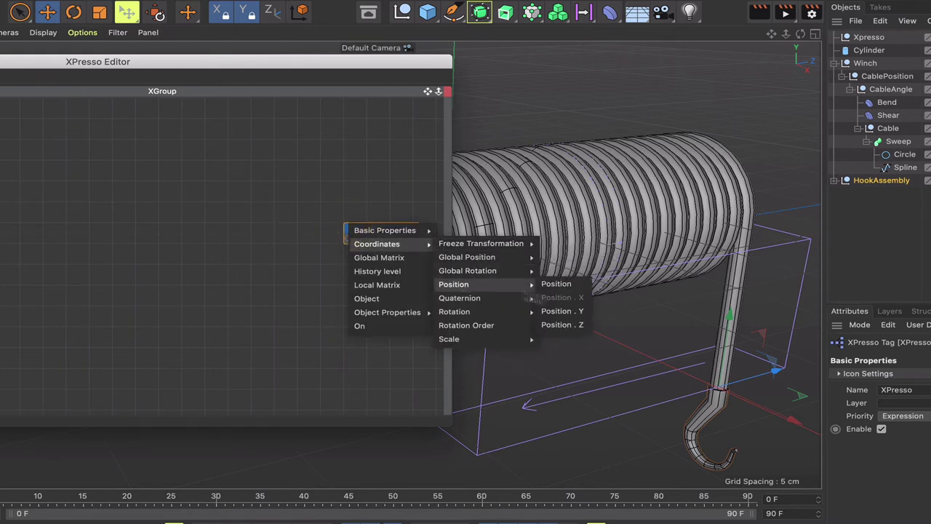
click(579, 311)
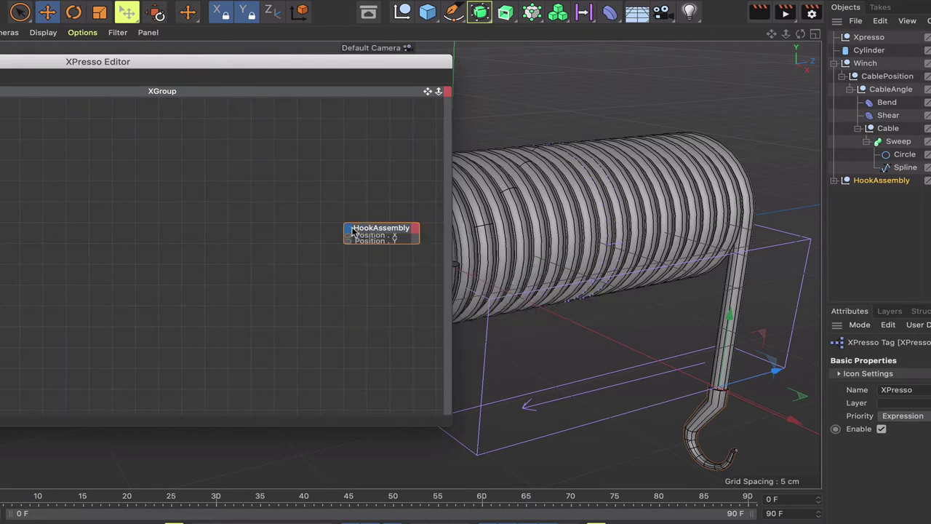
click(349, 230)
mouse_move(378, 249)
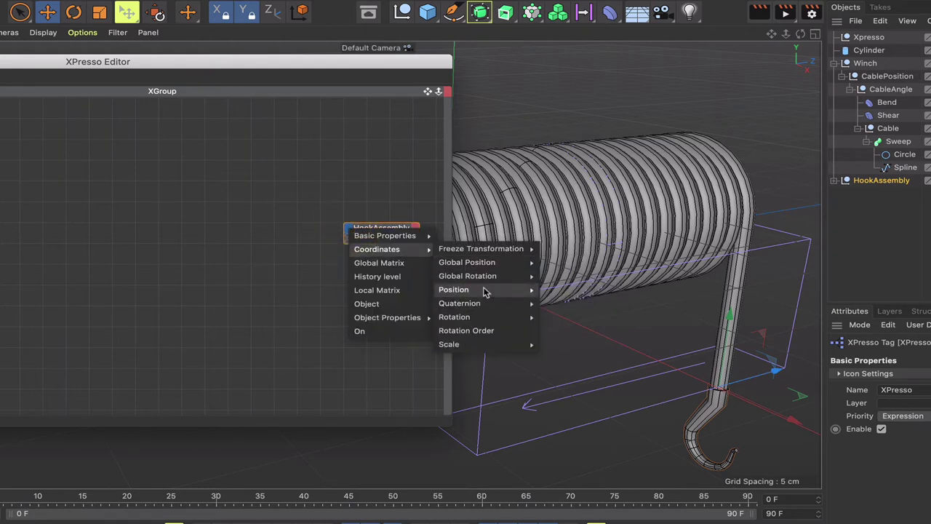
mouse_move(485, 291)
click(566, 328)
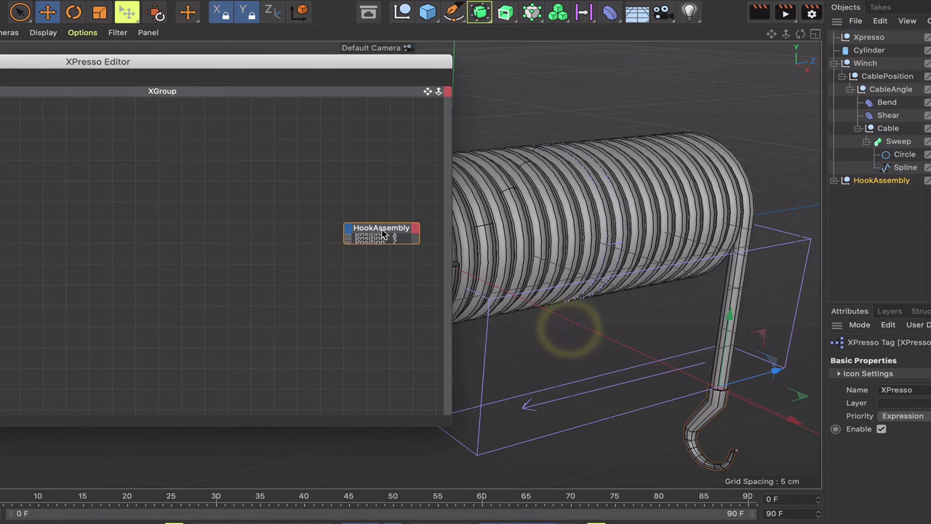
drag(382, 232, 391, 231)
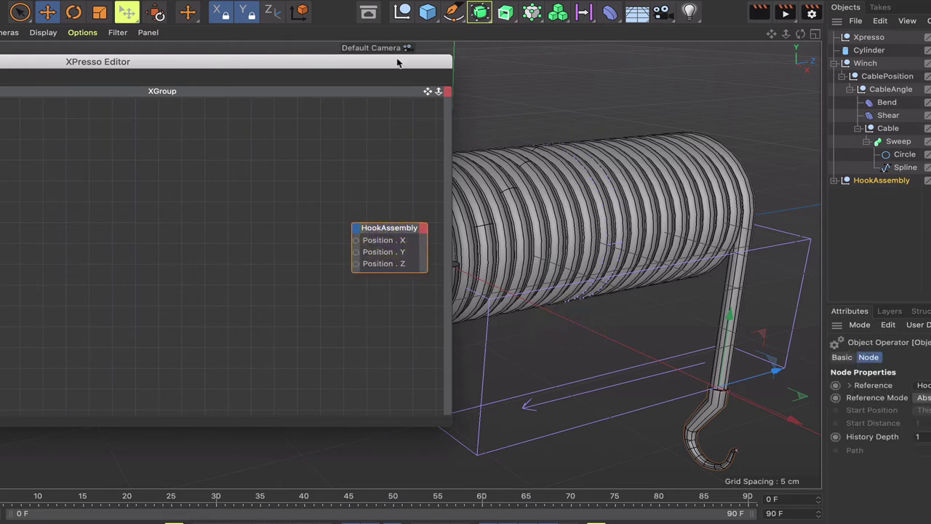
- Place the cable's Spline as a node at the start of the HookAssembly XGroup and give it an Object output port
drag(397, 63, 513, 59)
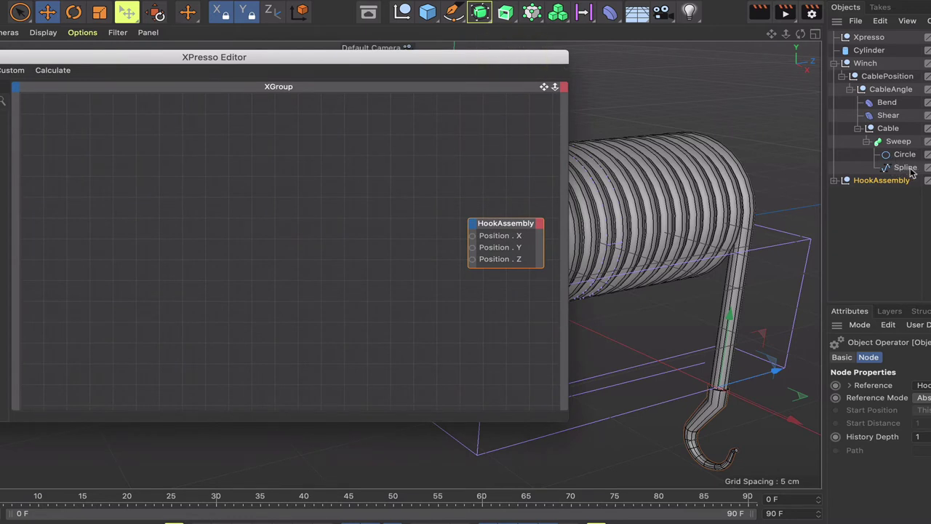
drag(906, 167, 425, 251)
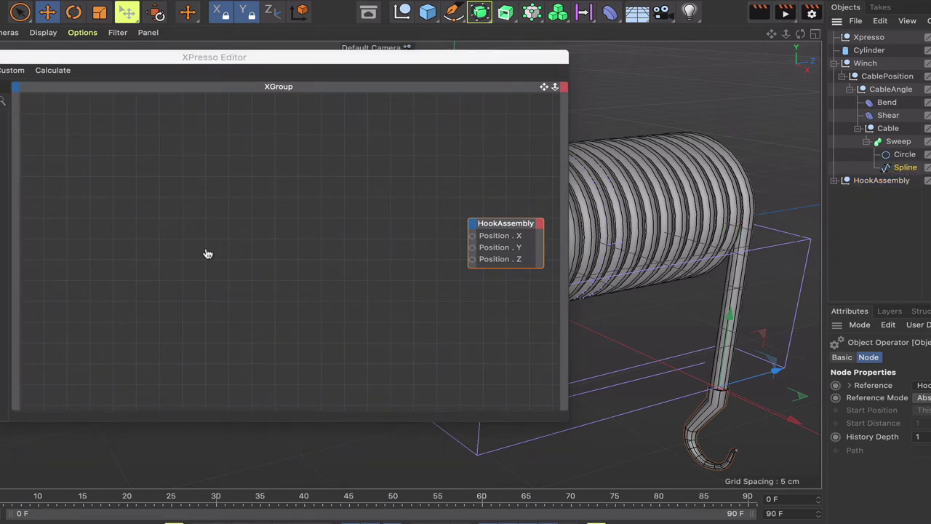
drag(80, 256, 72, 251)
click(106, 242)
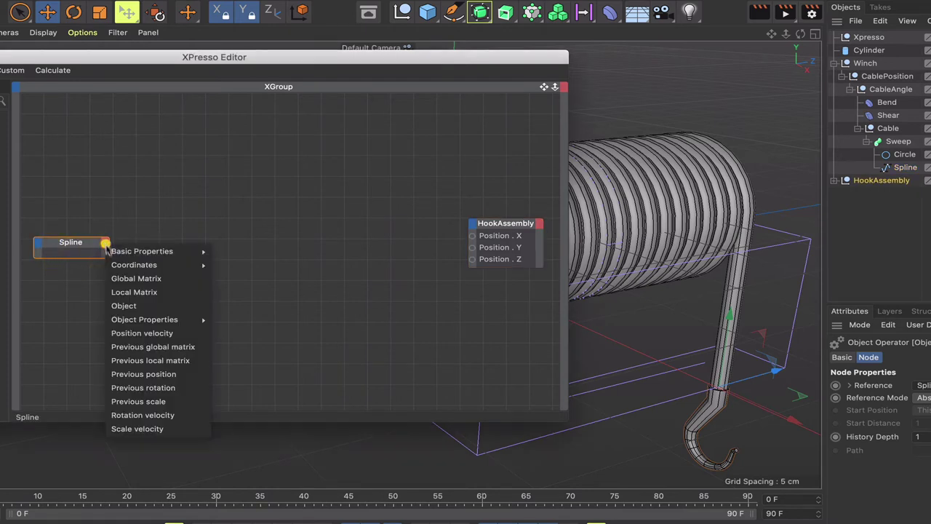
click(124, 306)
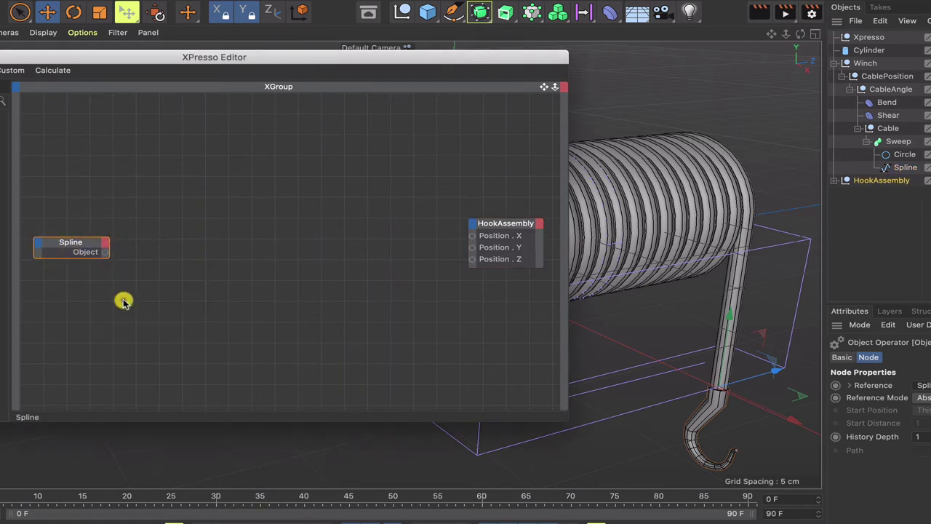
click(82, 239)
- Add a Point node beside the Spline node and connect the Spline's Object output to its Object input
right_click(140, 246)
mouse_move(175, 251)
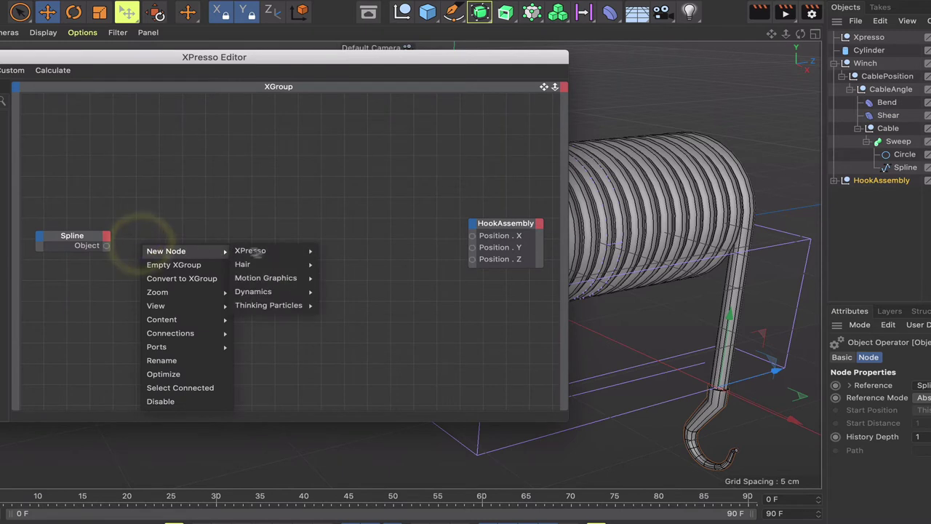
mouse_move(254, 250)
mouse_move(319, 251)
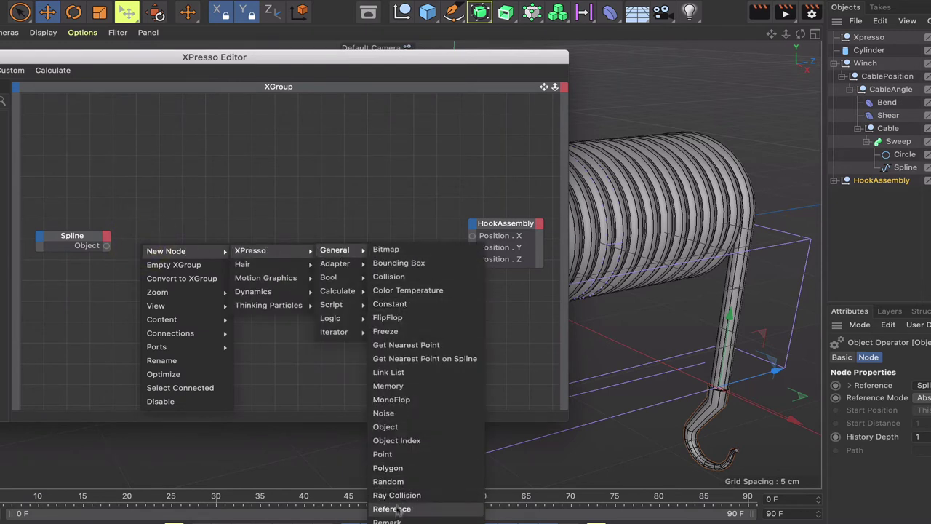
click(398, 454)
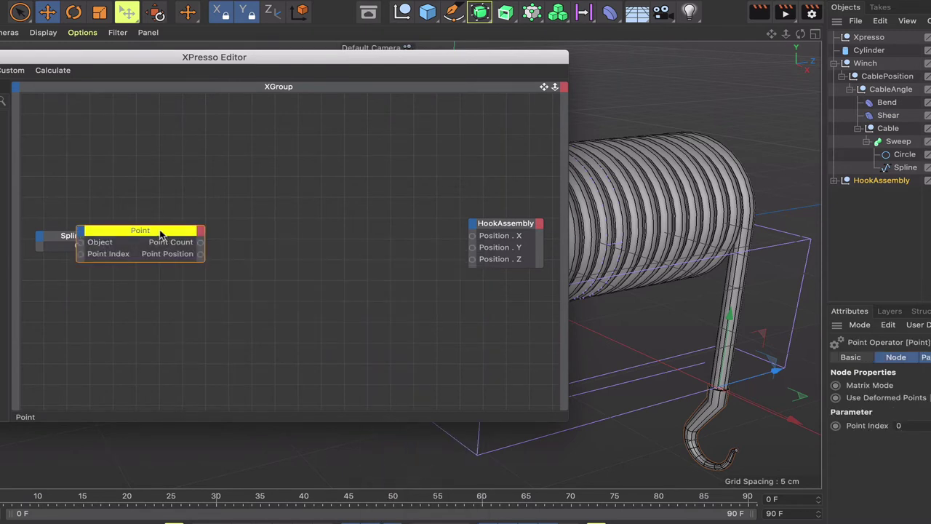
drag(160, 233, 229, 231)
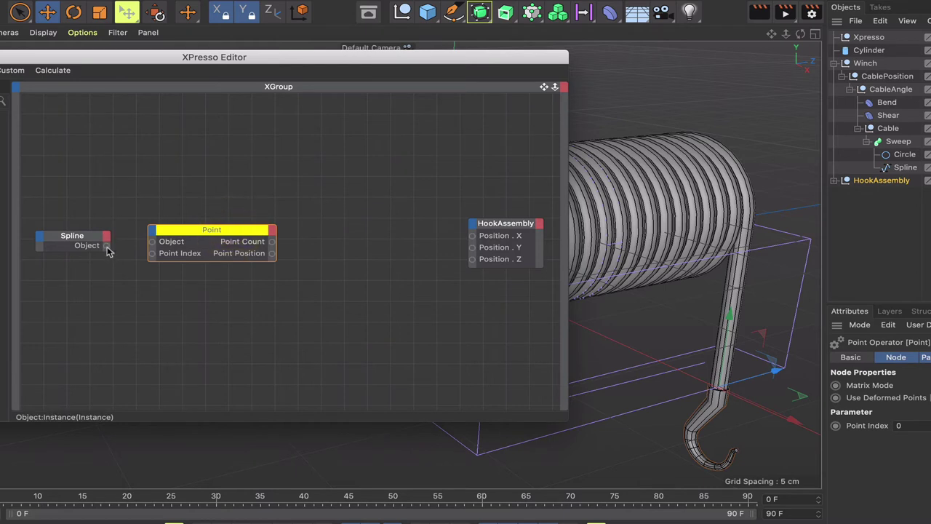
drag(152, 241, 151, 242)
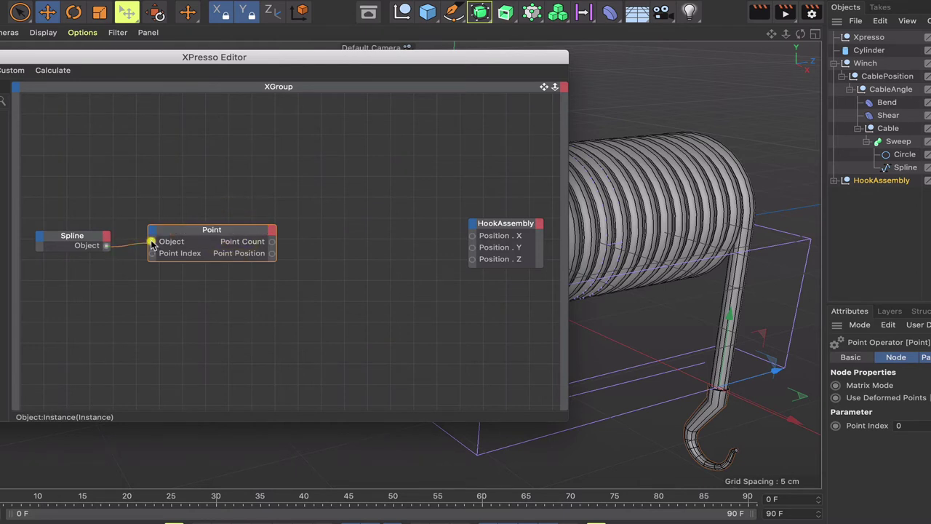
drag(231, 231, 231, 235)
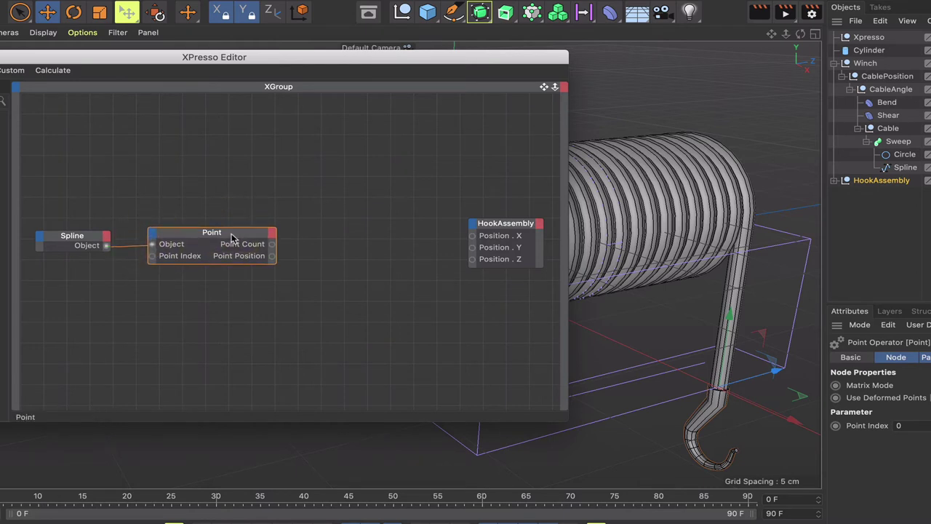
click(232, 238)
drag(230, 236, 230, 235)
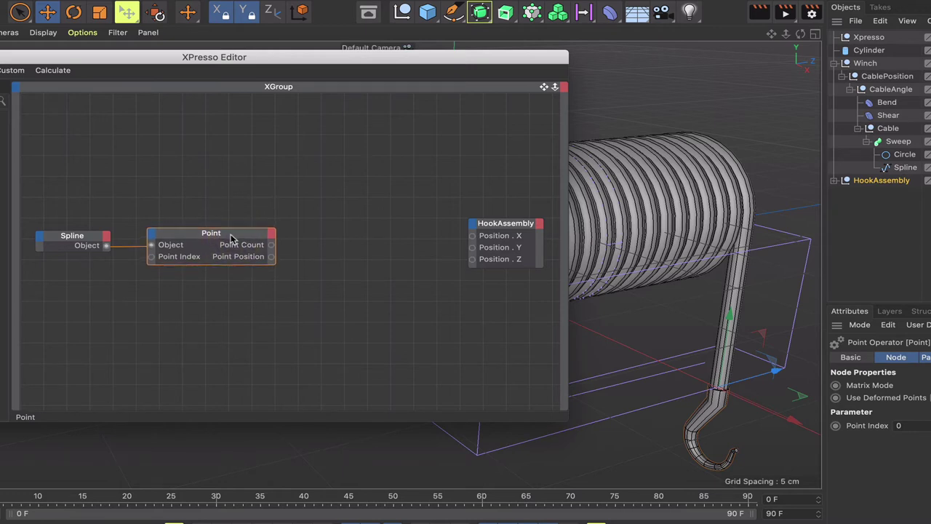
click(368, 165)
- Set the Point node's Point Index to 1
drag(556, 67, 389, 60)
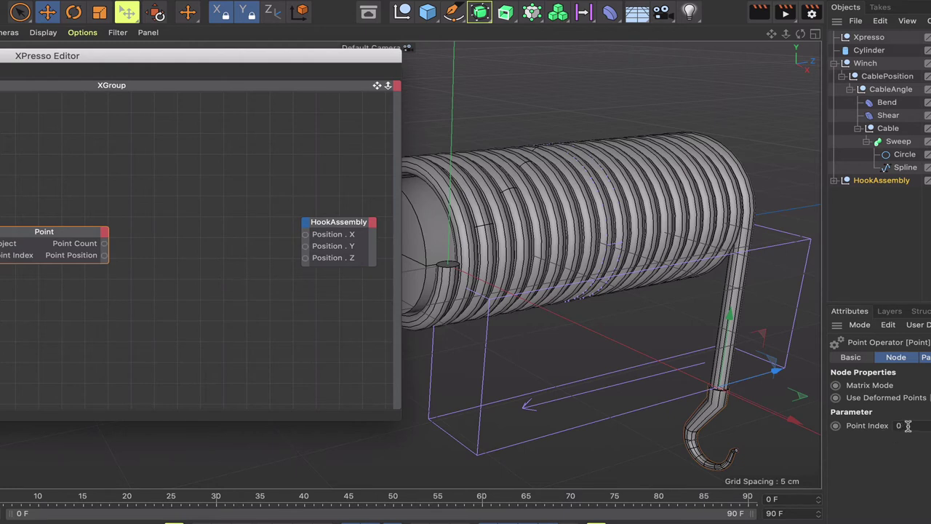
drag(907, 427, 867, 427)
text(1)
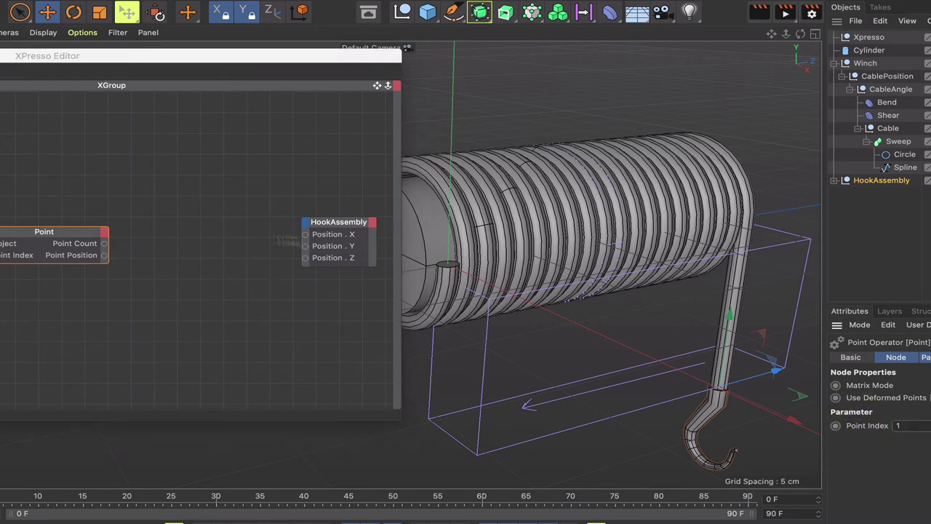
- Add a Vector2Reals adapter node and connect the Point node's Point Position output to its Input
right_click(186, 251)
click(187, 252)
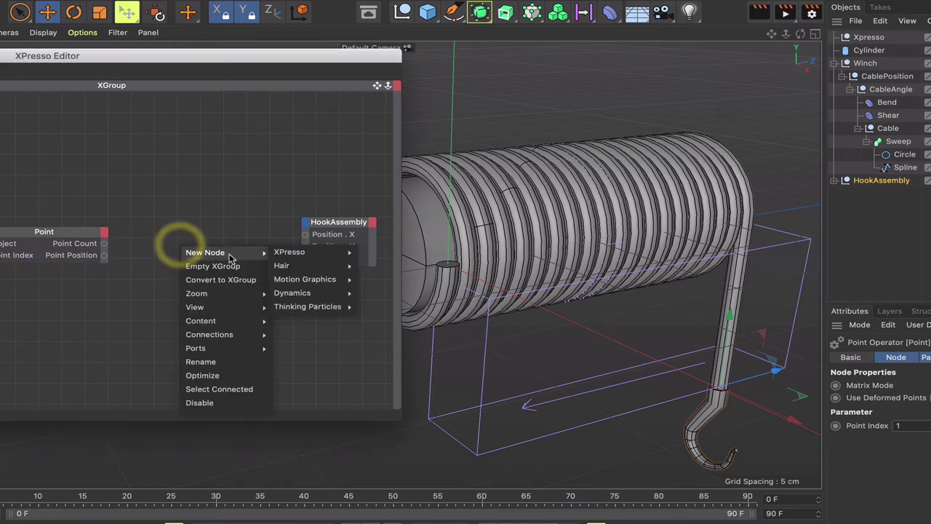
mouse_move(375, 271)
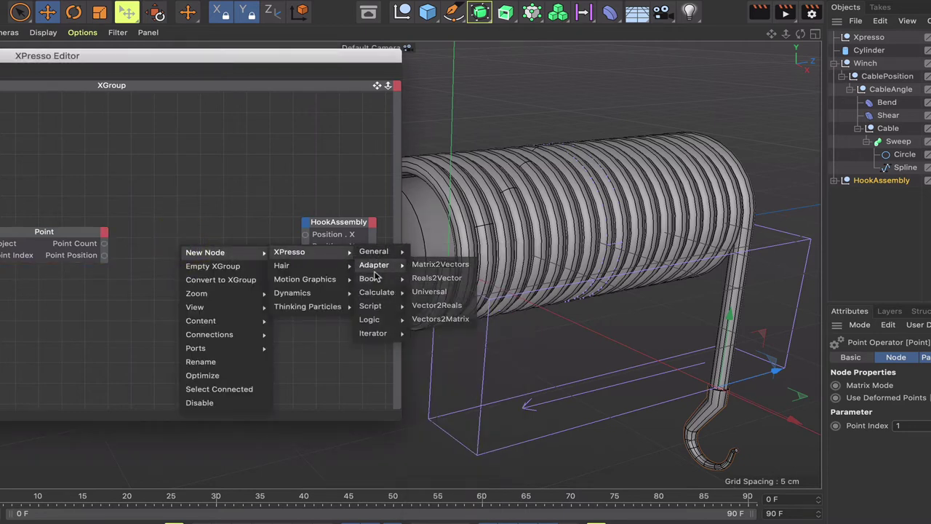
click(440, 306)
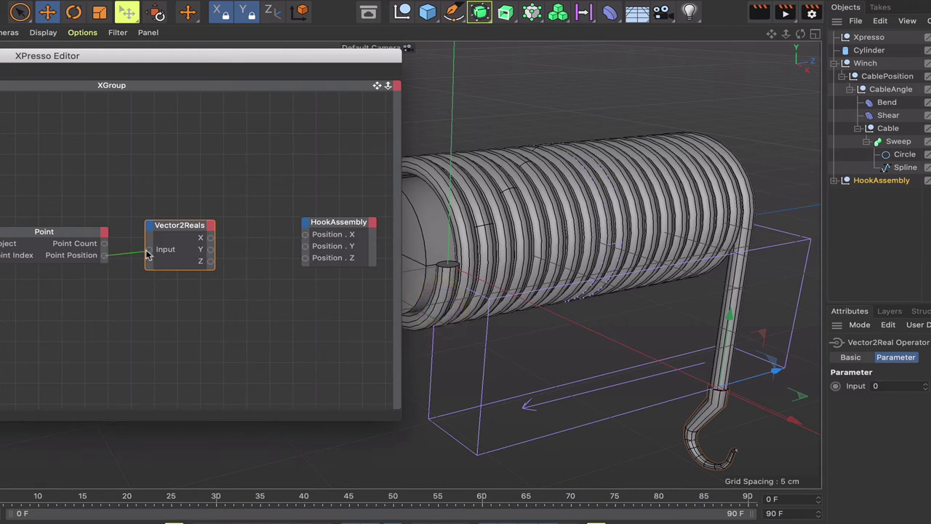
drag(148, 253, 149, 251)
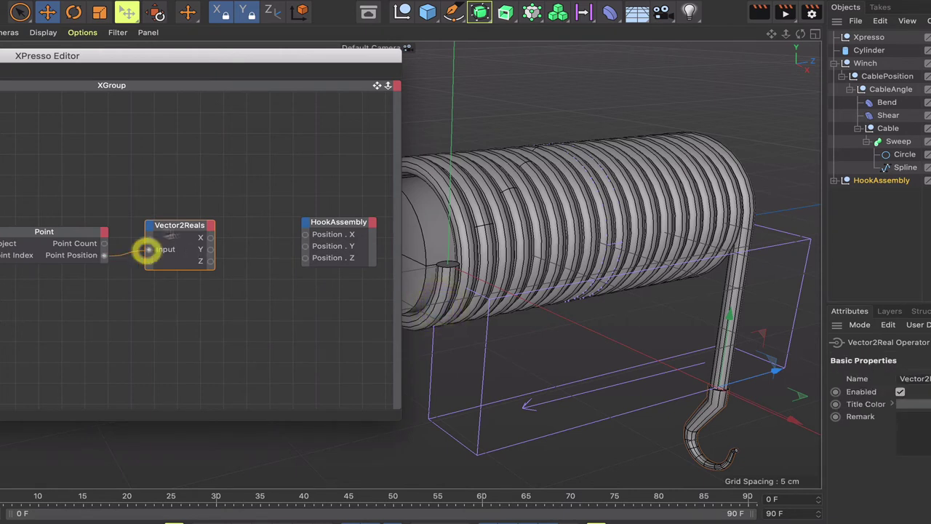
- Connect the Vector2Reals Y output to HookAssembly's Position Y input and move that port below Position Z
drag(287, 255, 305, 247)
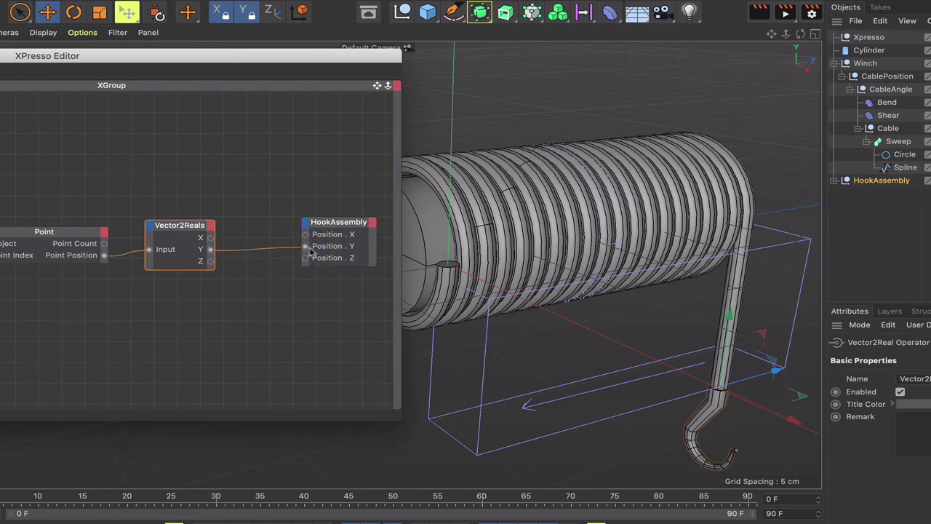
drag(327, 225, 328, 228)
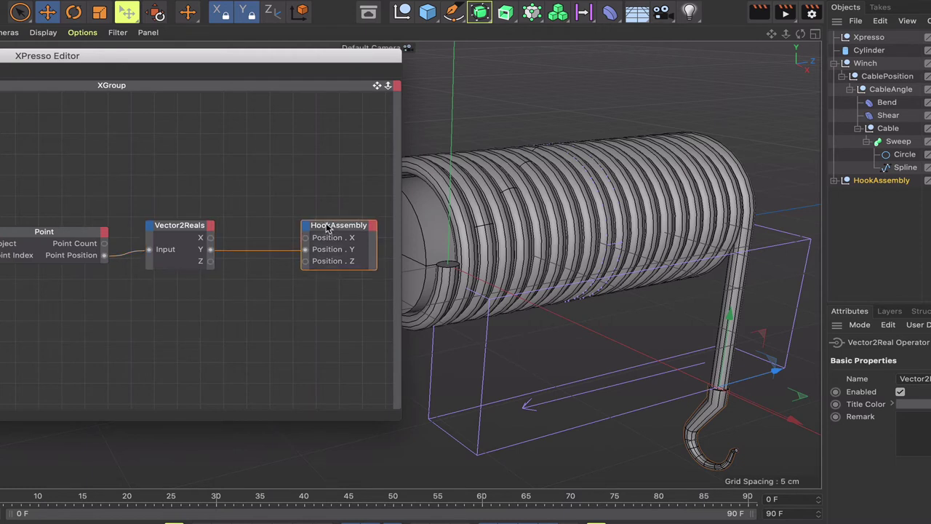
drag(331, 269, 338, 236)
click(331, 271)
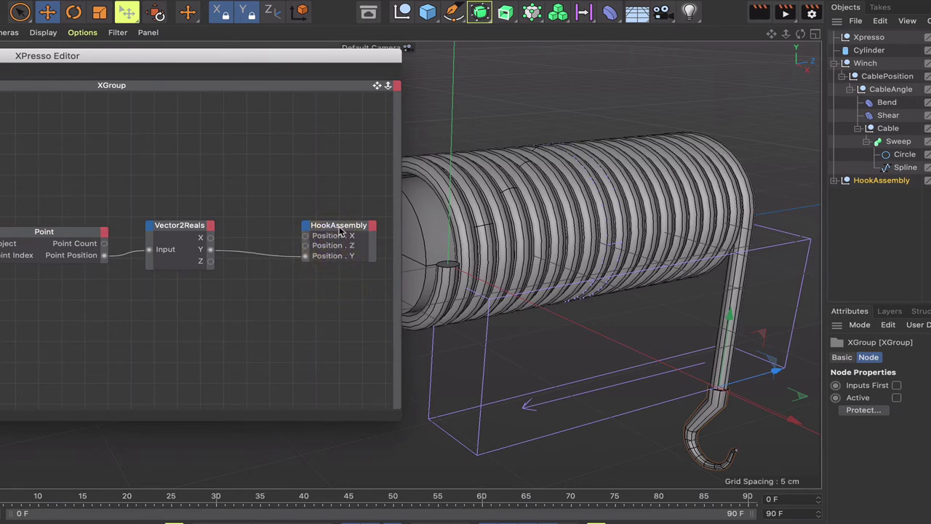
- Reposition the HookAssembly and Vector2Reals nodes so the wires from Point to Position Y run nearly straight
click(340, 230)
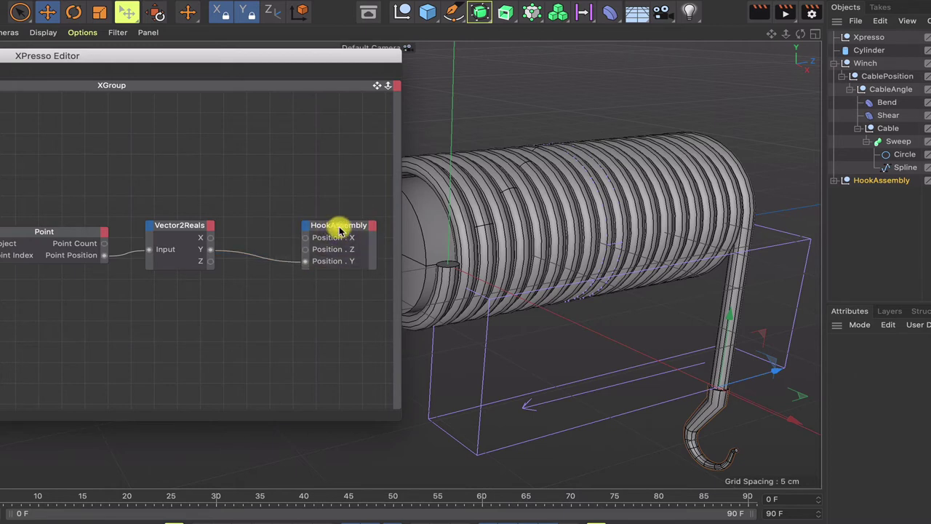
drag(340, 231, 341, 221)
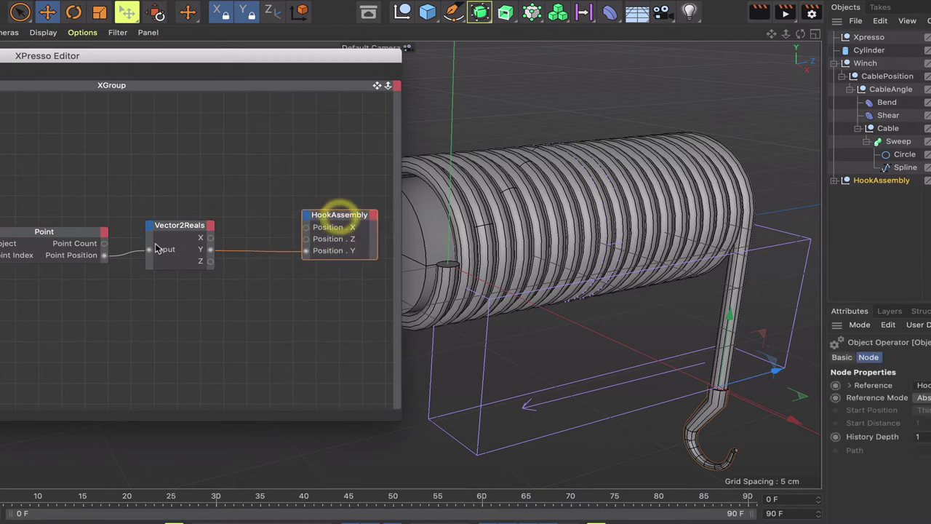
drag(188, 227, 209, 231)
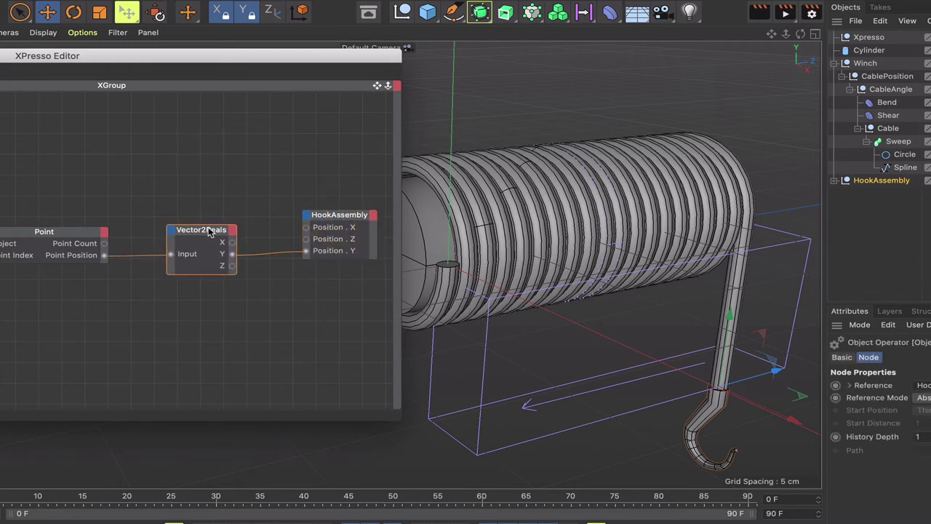
click(209, 231)
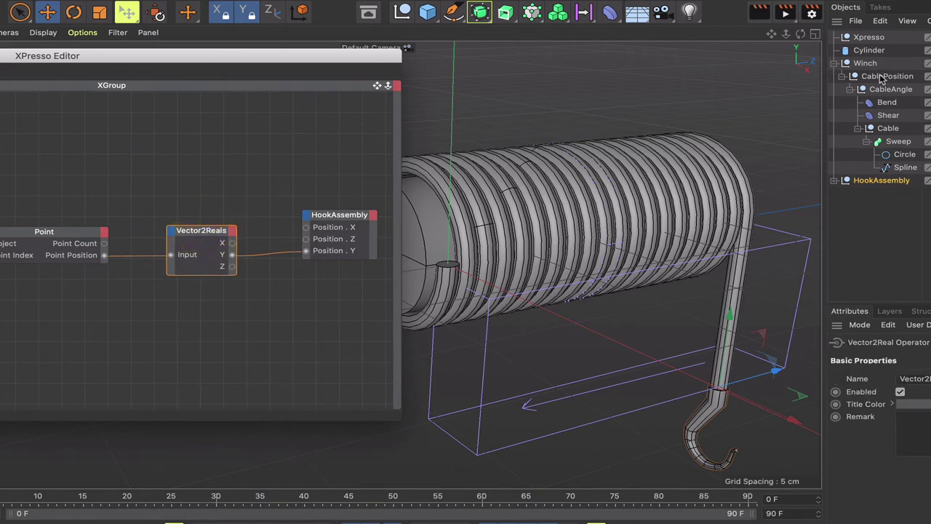
- Test-rotate the Cylinder slightly about its length axis to check the hook's vertical motion, and undo the rotation
click(871, 50)
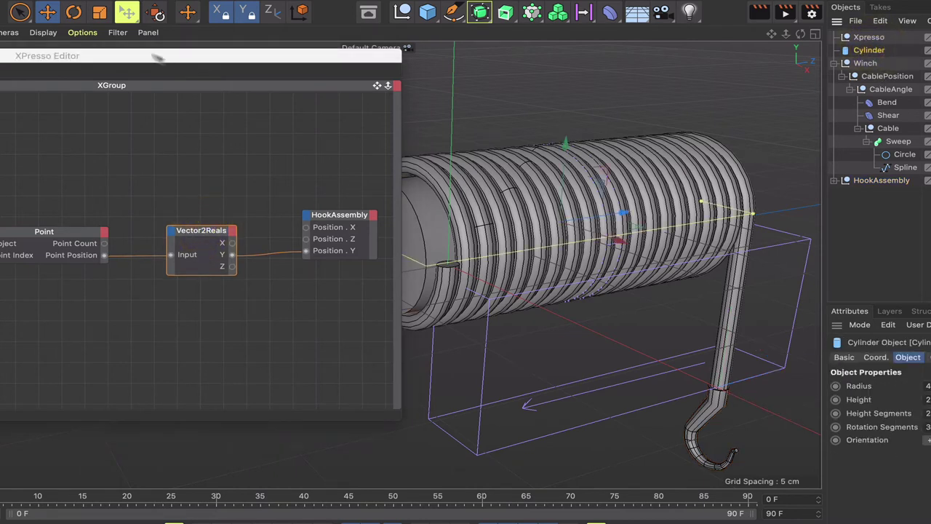
click(75, 12)
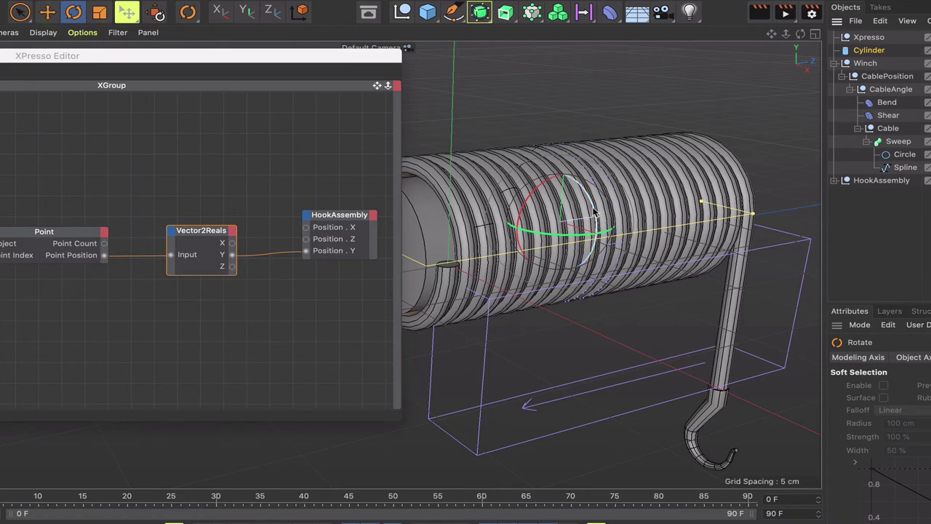
mouse_move(591, 222)
mouse_down()
mouse_move(593, 233)
mouse_move(588, 204)
mouse_up()
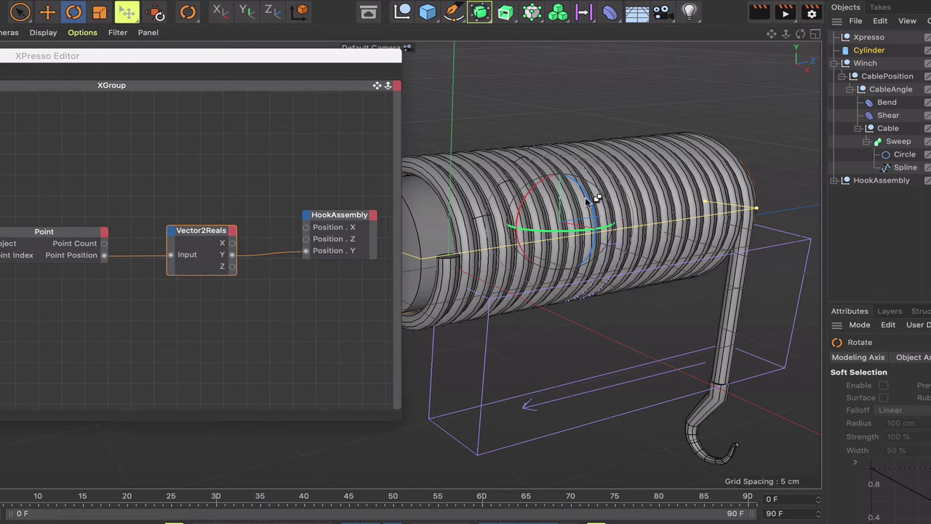
key(super+z)
- Add CablePosition as a node in the XGroup and give it a Global Position X output
drag(327, 58, 429, 141)
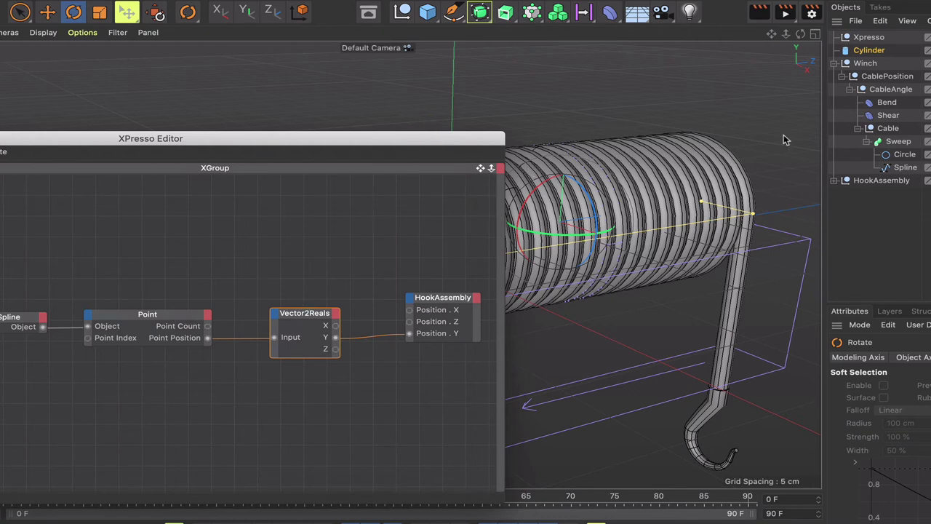
click(882, 76)
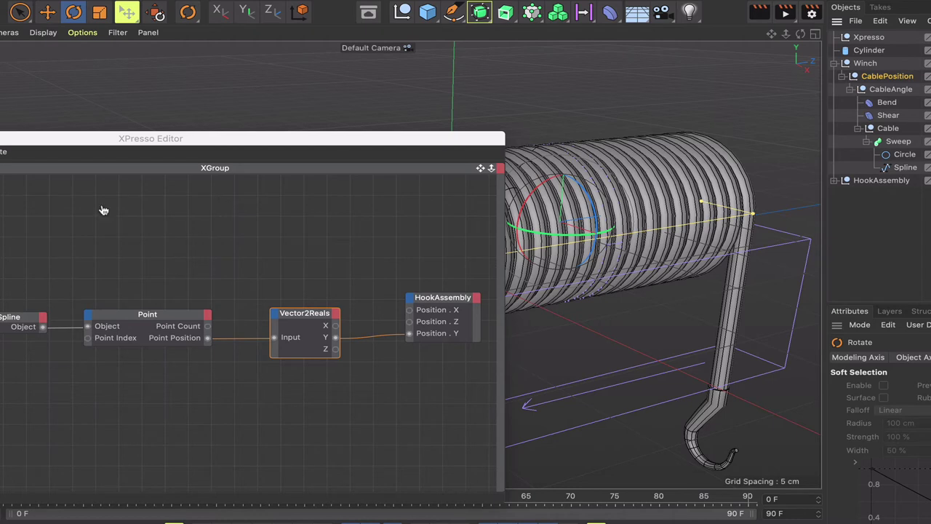
drag(103, 210, 136, 212)
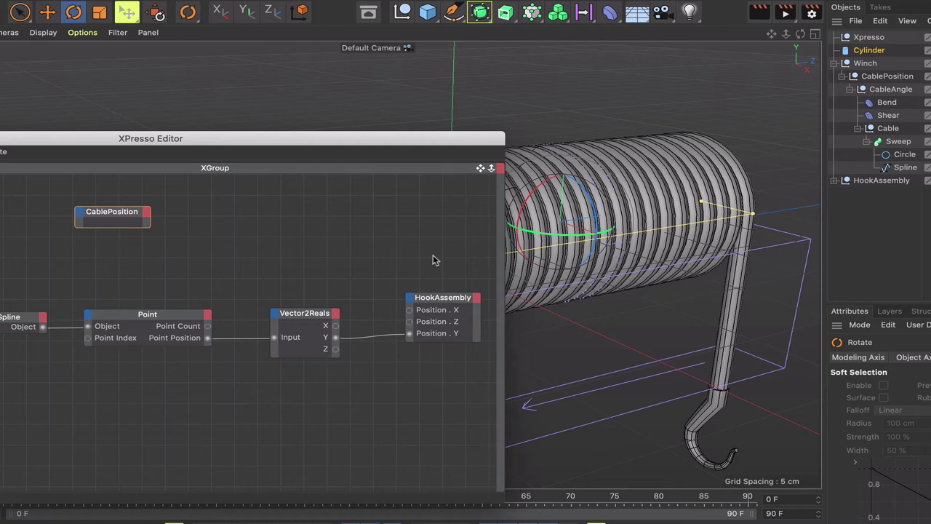
click(145, 211)
mouse_move(171, 232)
mouse_move(275, 245)
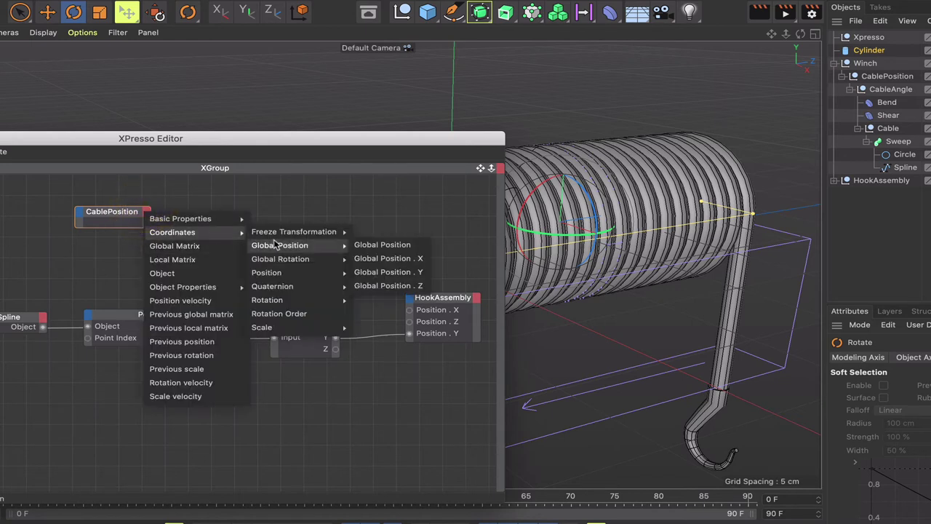
click(379, 259)
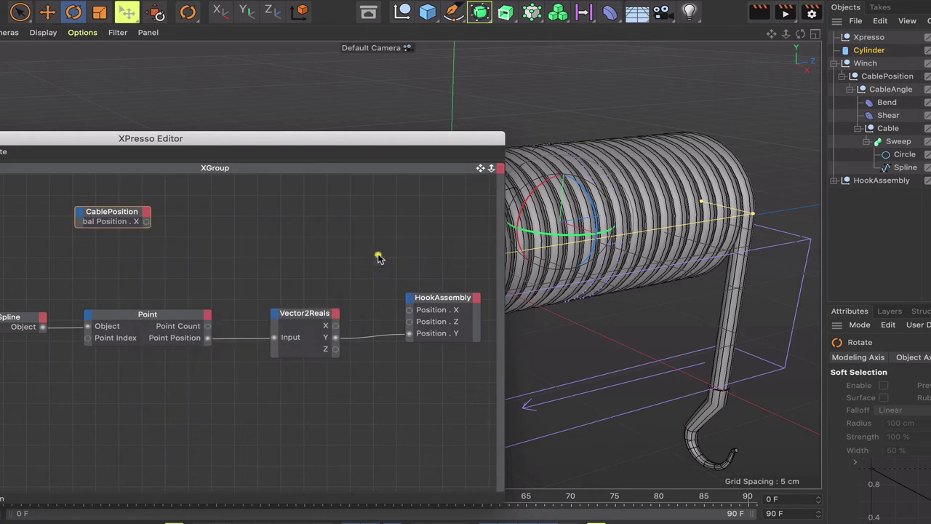
- Add a Global Position Z output to the CablePosition node, and expand and reposition the node so both ports are readable
click(144, 211)
mouse_move(174, 235)
mouse_move(285, 251)
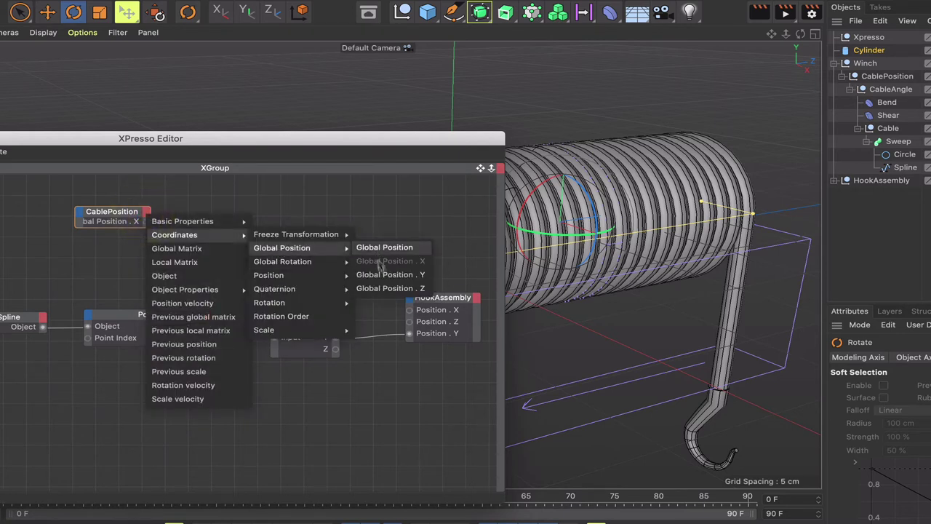
click(385, 288)
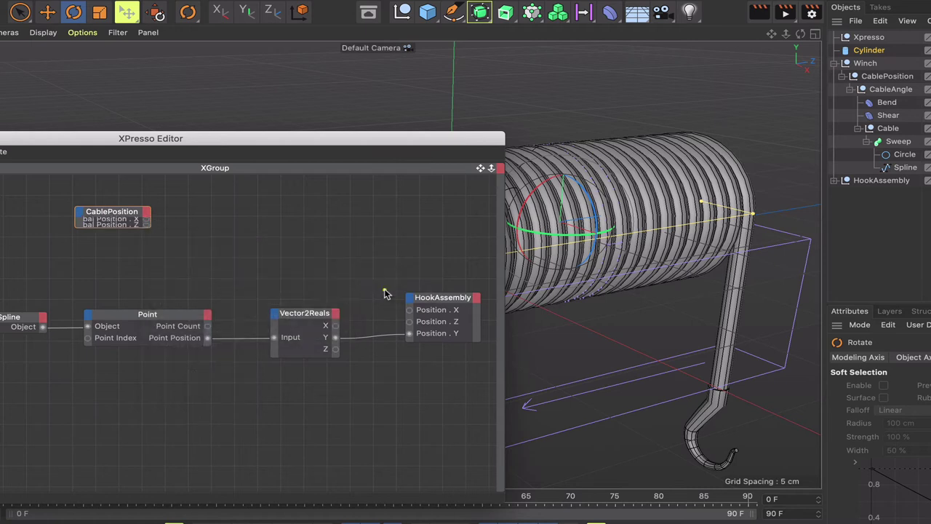
double_click(128, 212)
drag(144, 212, 163, 232)
- Add a Math:Add node and connect CablePosition's Global Position Z to its first Input
right_click(245, 240)
mouse_move(251, 244)
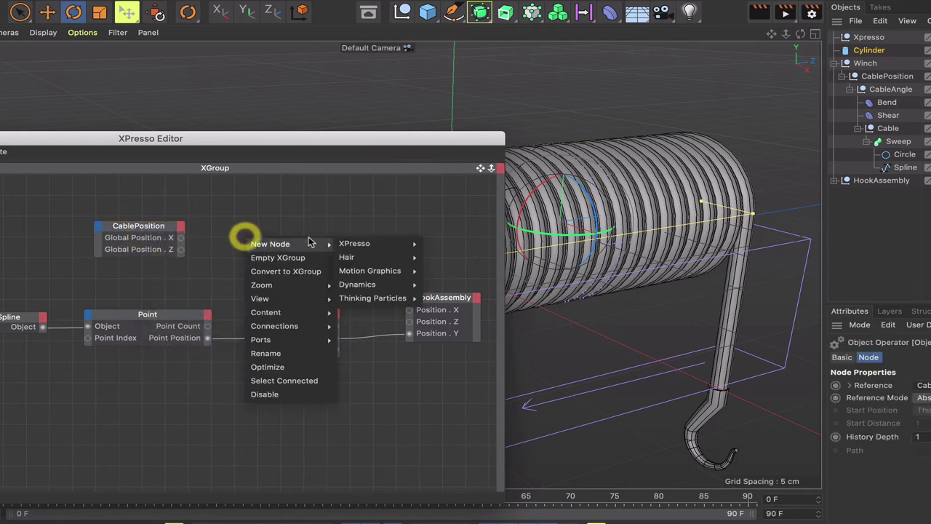
mouse_move(380, 248)
mouse_move(442, 284)
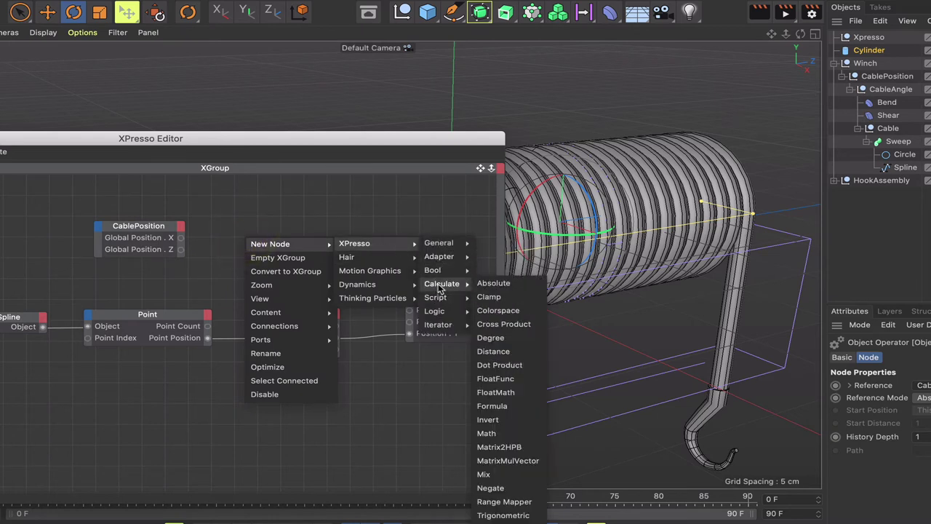
click(489, 433)
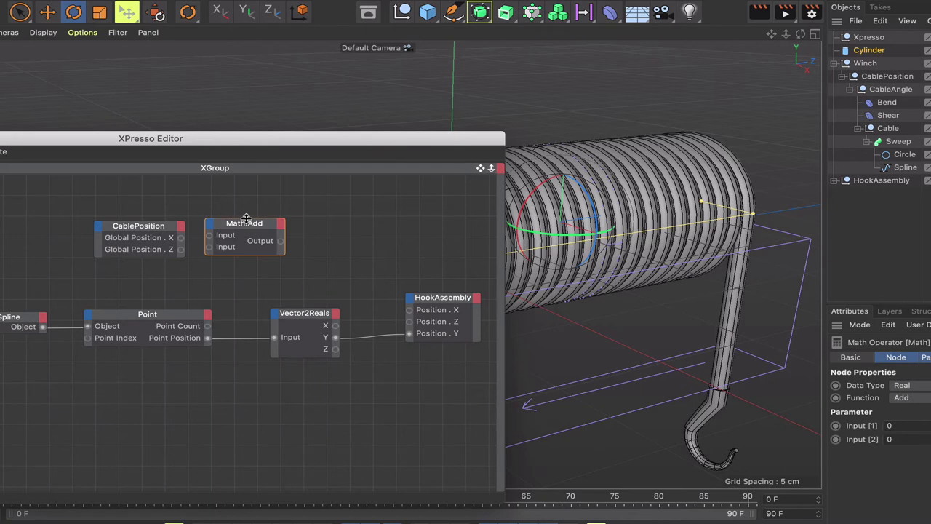
drag(246, 228, 281, 251)
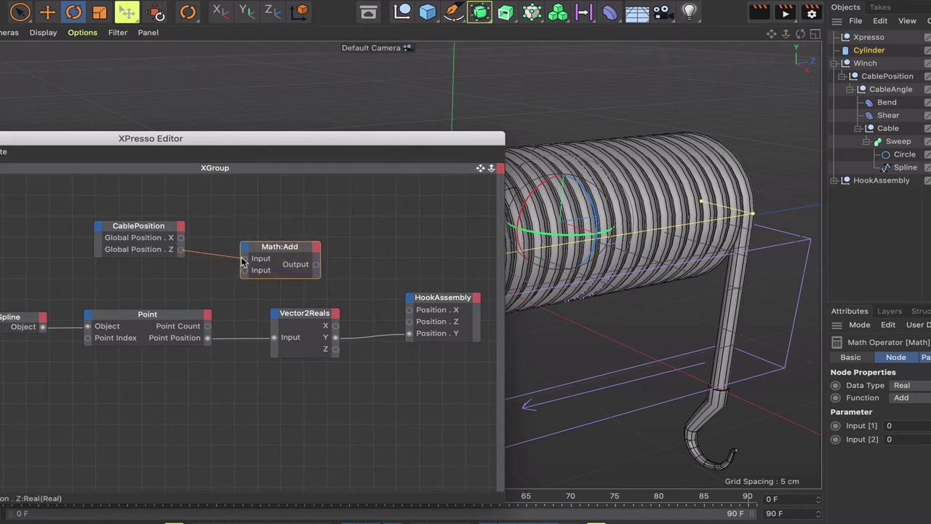
drag(245, 264, 297, 268)
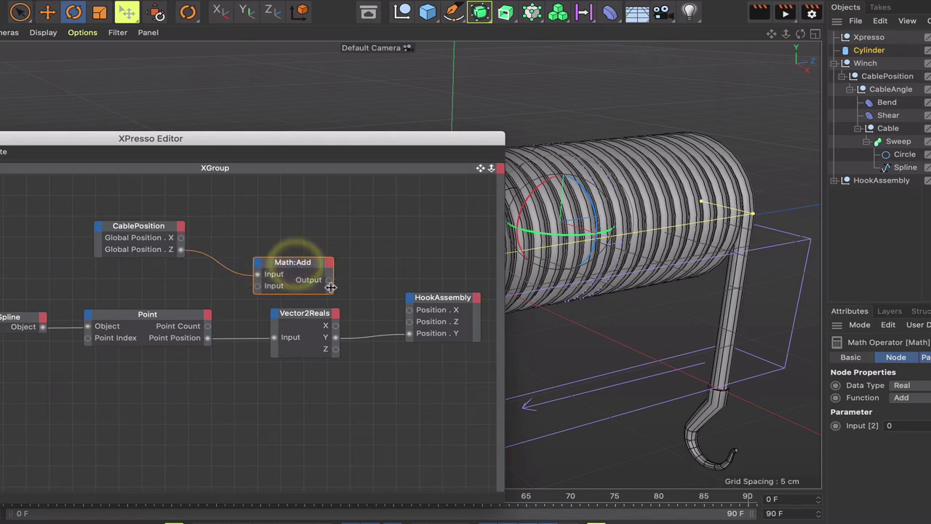
- Connect CablePosition's Global Position X to HookAssembly's Position X, and the Math:Add Output to HookAssembly's Position Z
drag(166, 237, 215, 222)
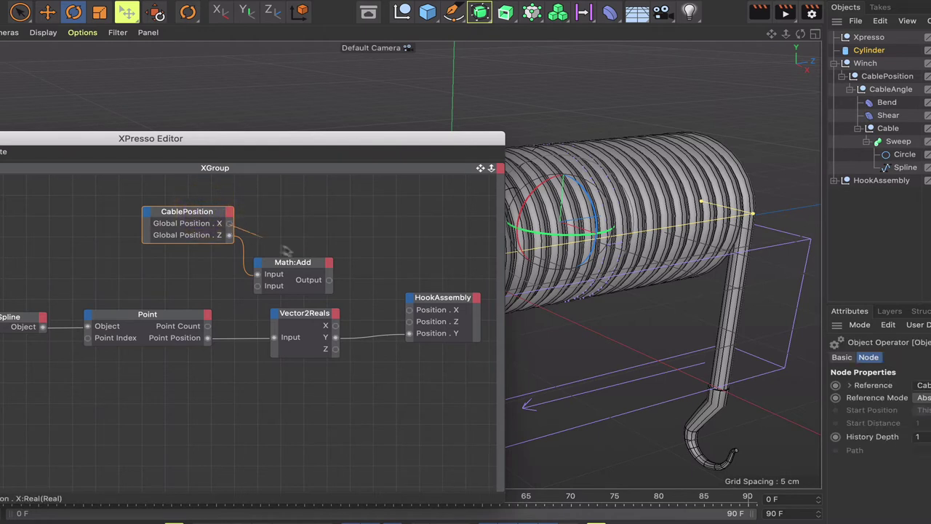
drag(286, 250, 409, 310)
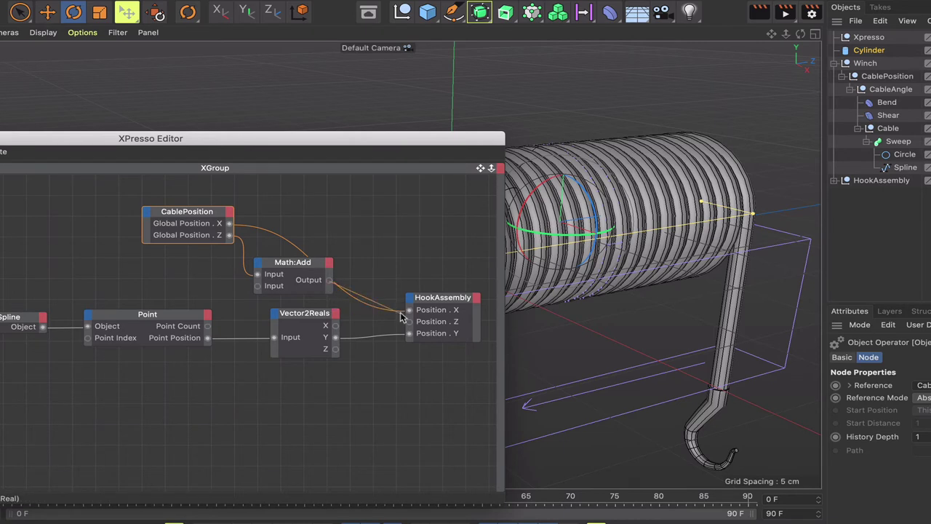
drag(400, 316, 409, 321)
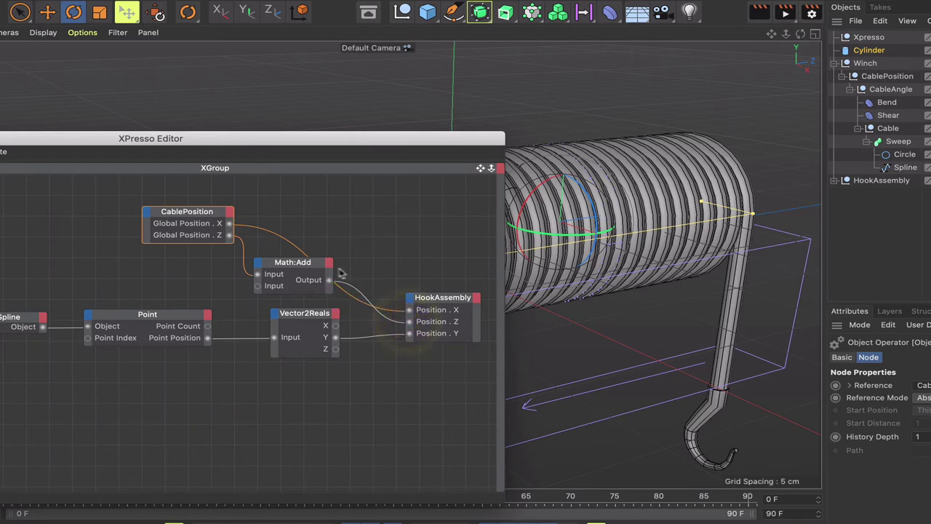
drag(294, 268, 298, 271)
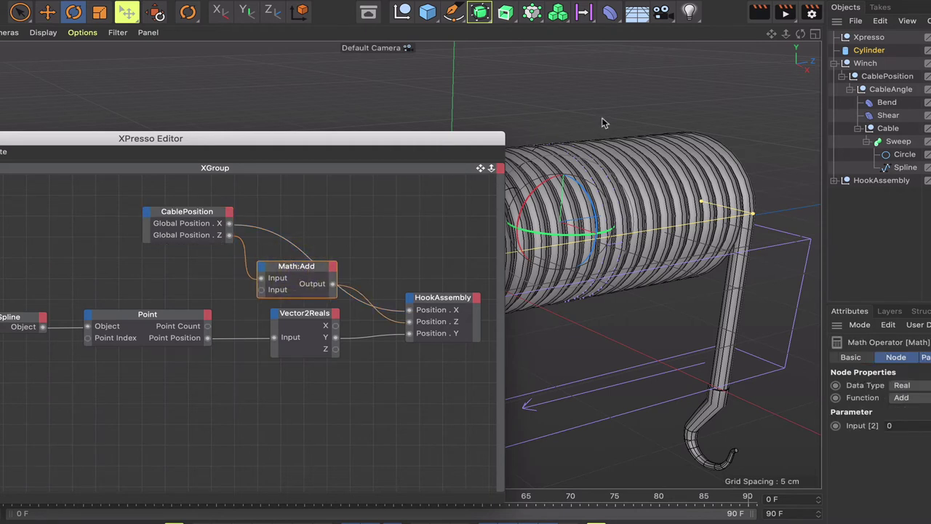
- Compare the hook's alignment with the cable in the Right view and set Math:Add's Input [2] to 0.1
key(F3)
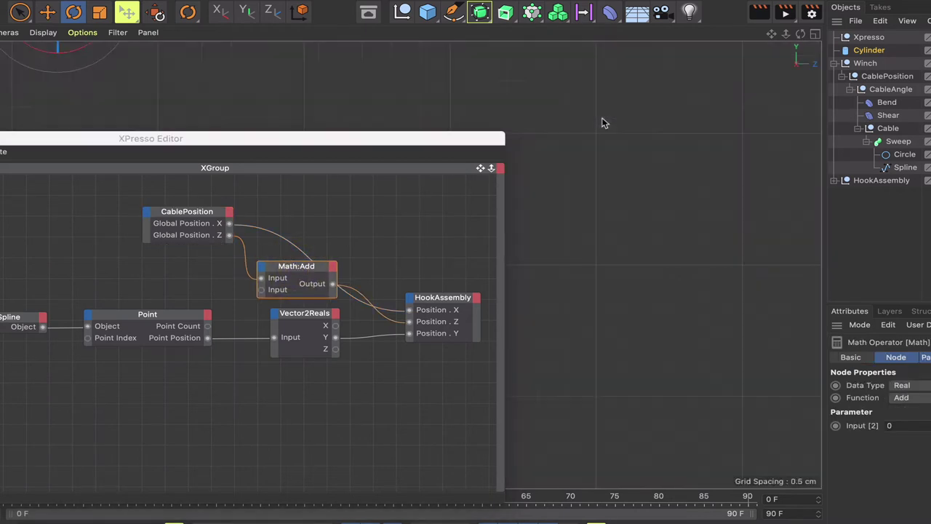
drag(506, 138, 230, 170)
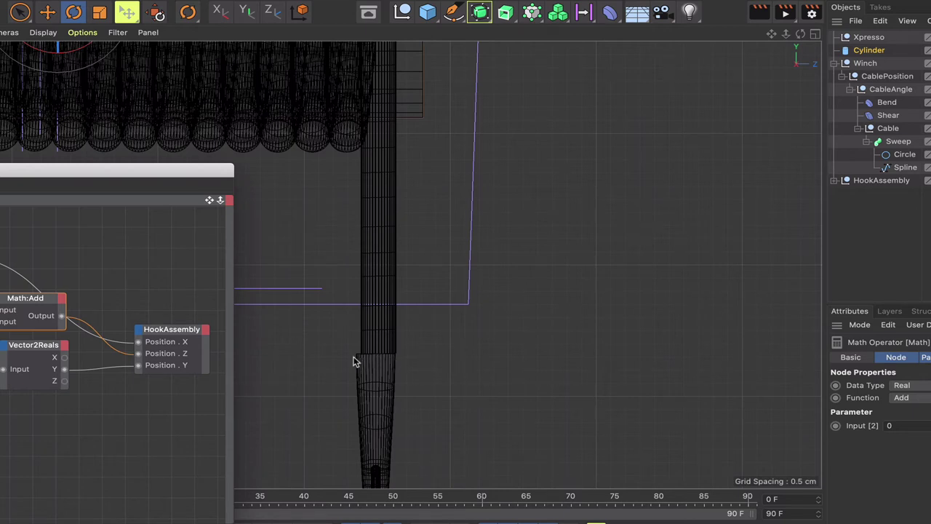
drag(207, 178, 293, 123)
click(122, 248)
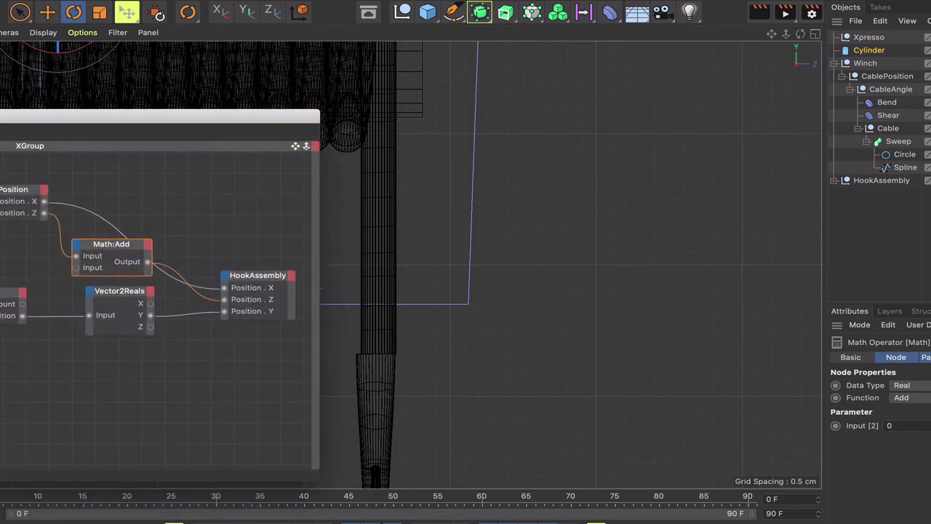
click(870, 425)
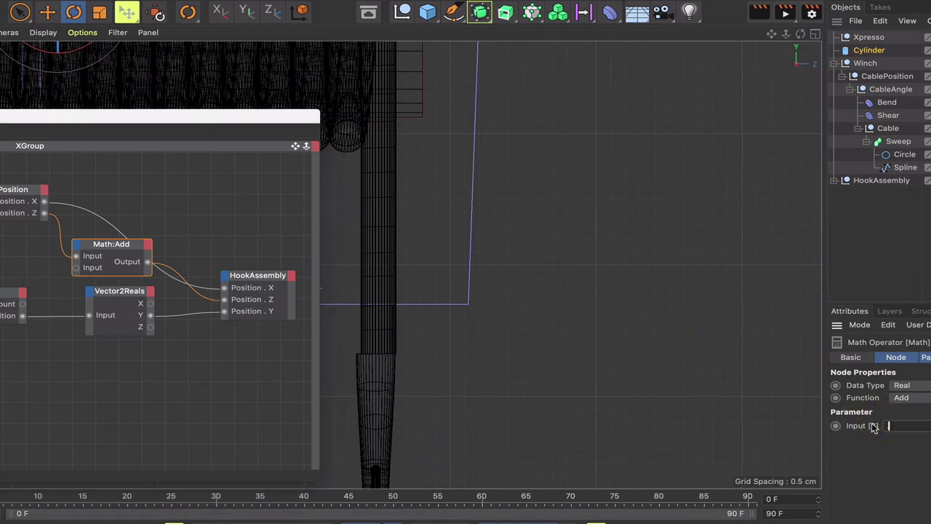
key(Return)
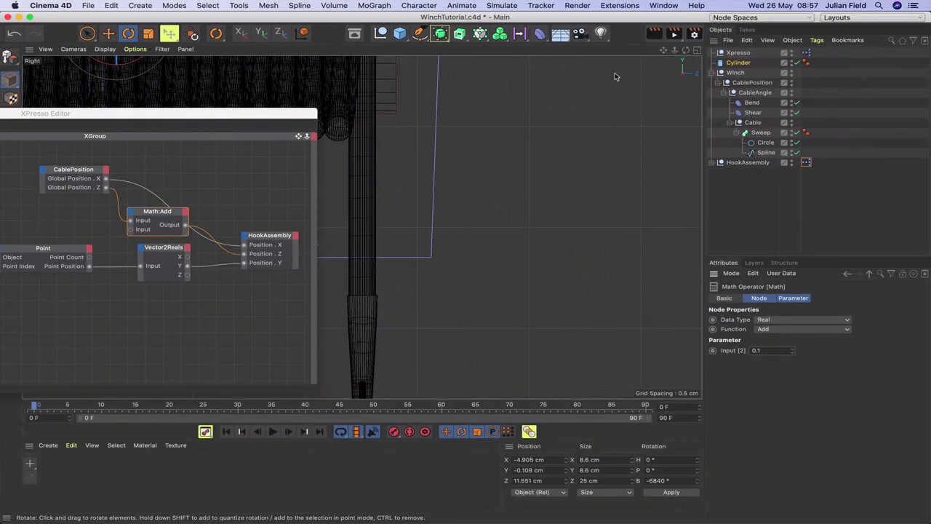
- Set the Cylinder's B rotation to 0° and frame HookAssembly in the perspective view to check it against the cable's end
key(F1)
key(h)
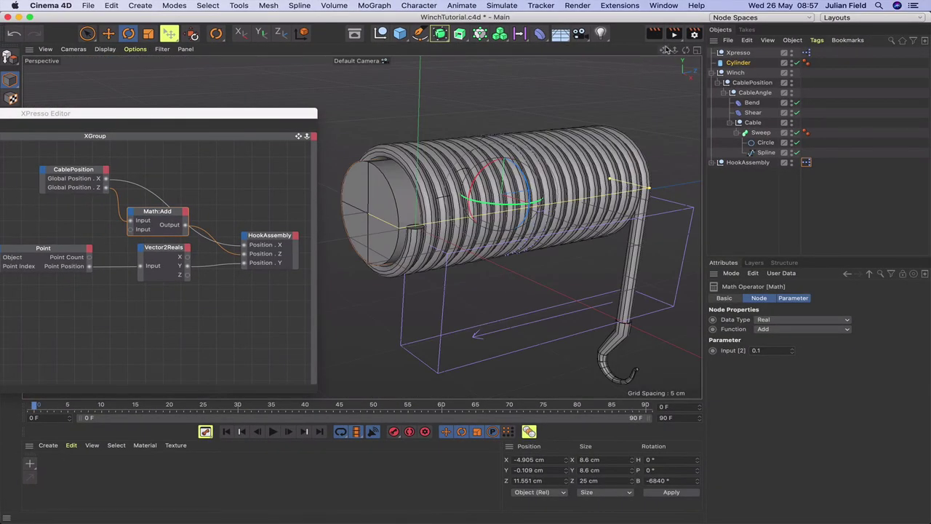
drag(663, 50, 594, 26)
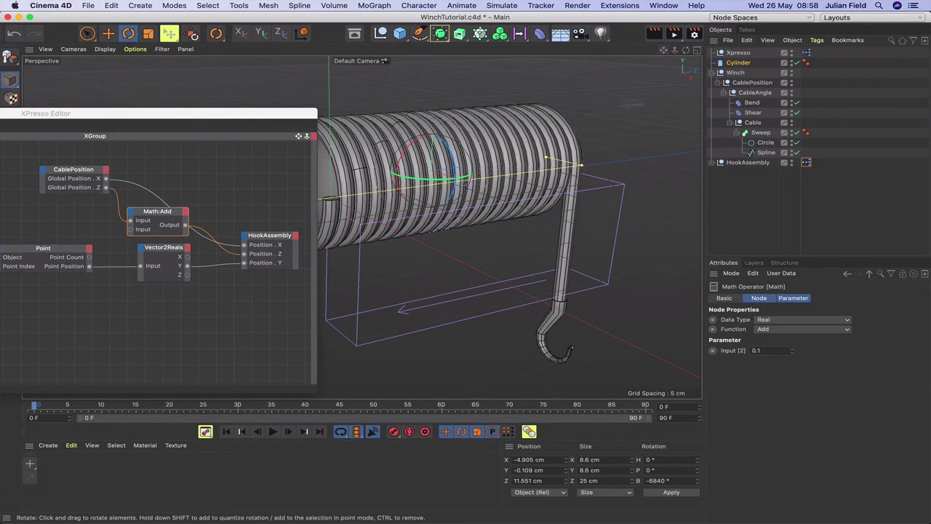
double_click(655, 480)
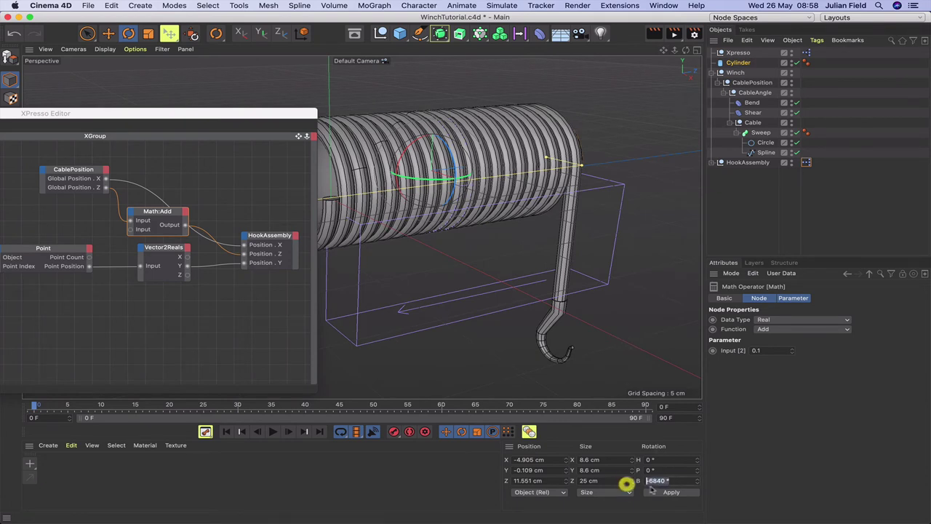
text(0)
key(Return)
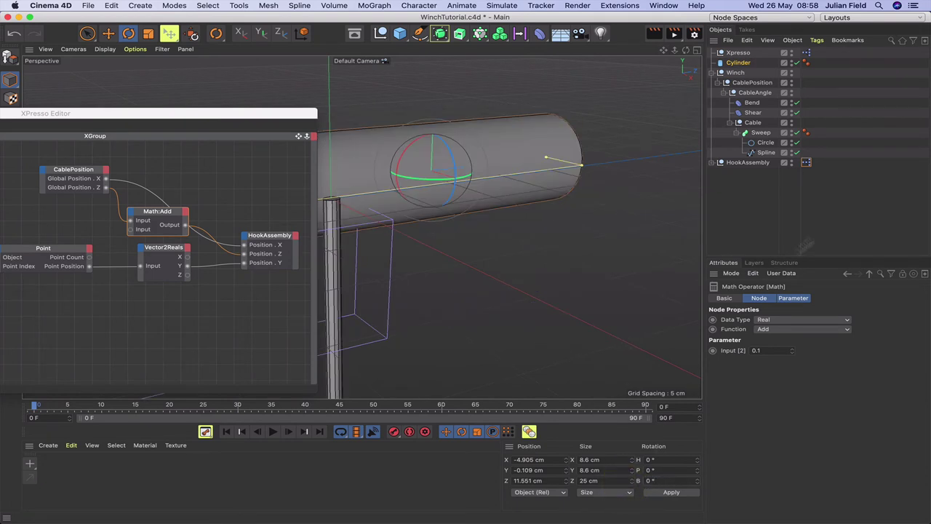
click(753, 166)
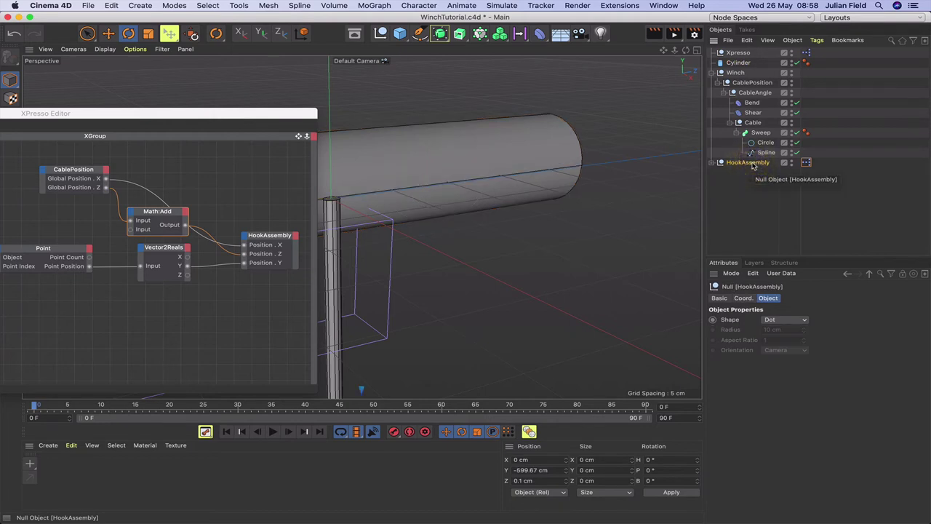
key(o)
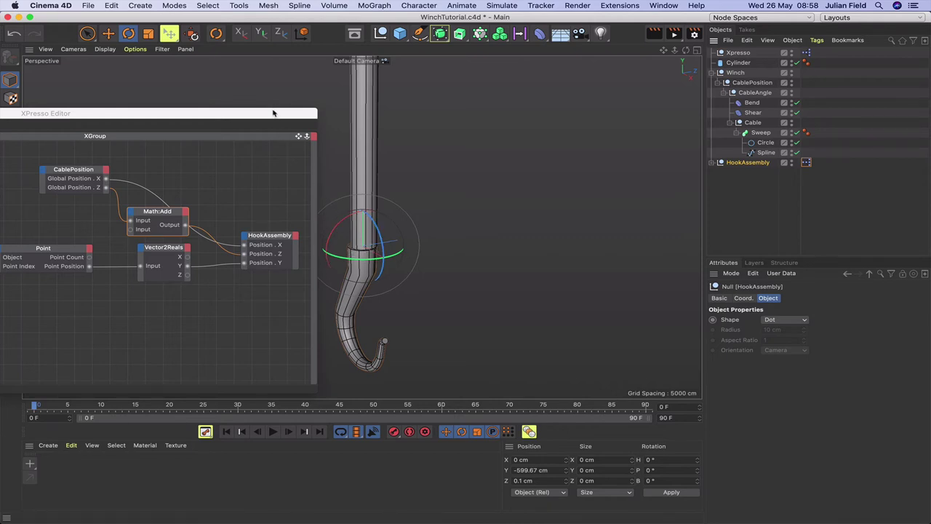
- Insert a Range Mapper node between CablePosition's Global Position Z output and Math:Add's first Input
drag(281, 110, 496, 91)
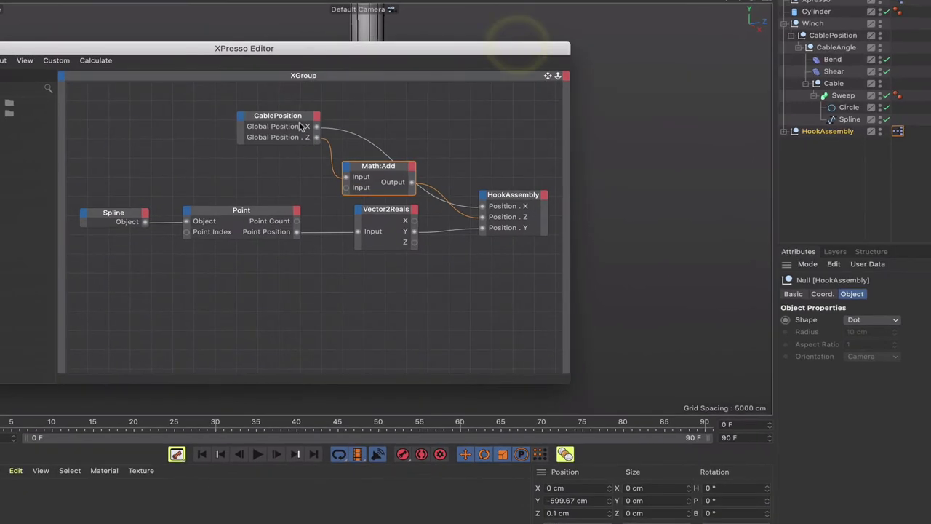
drag(296, 117, 187, 115)
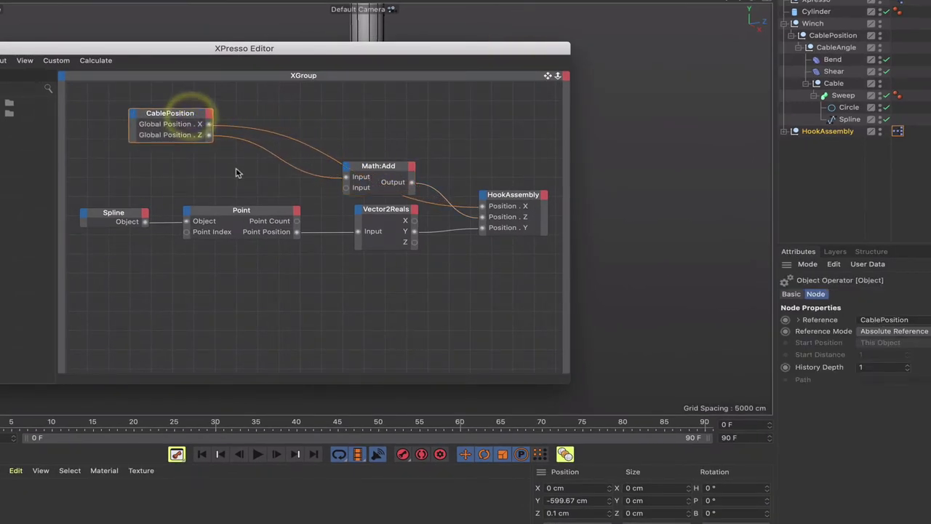
right_click(237, 172)
mouse_move(259, 175)
mouse_move(336, 176)
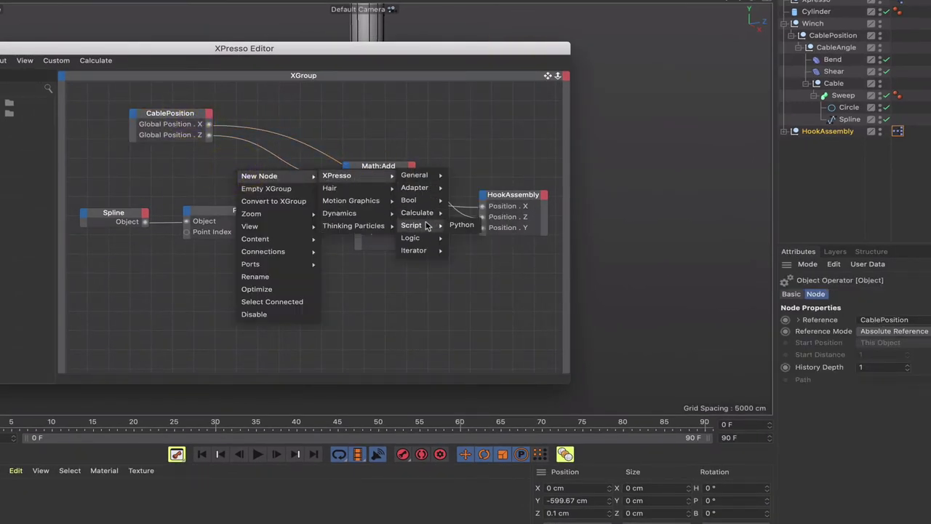
mouse_move(418, 212)
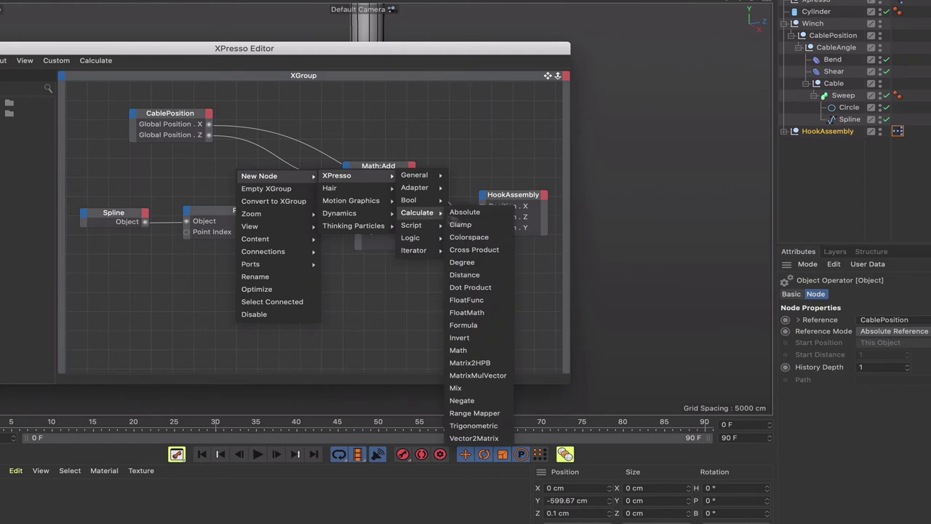
click(474, 413)
drag(246, 168, 280, 168)
drag(207, 136, 238, 174)
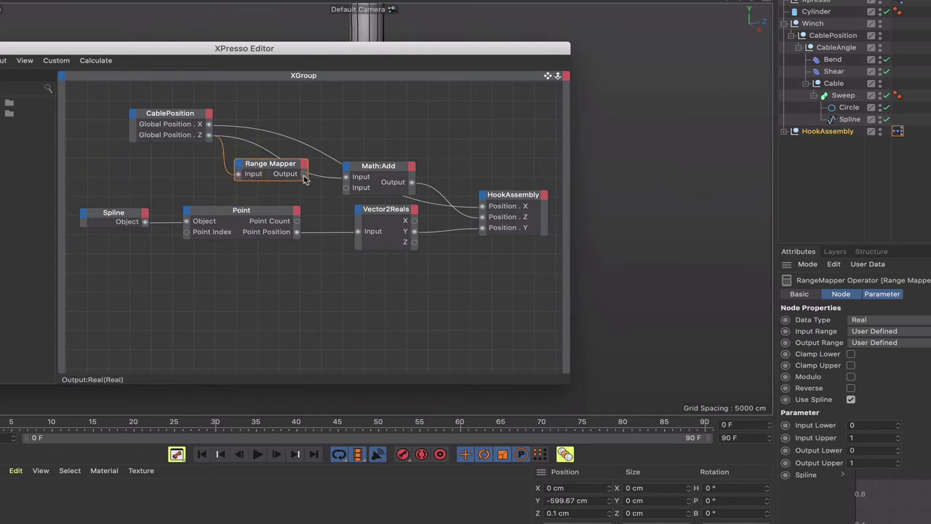
mouse_move(305, 178)
mouse_down()
mouse_move(347, 184)
mouse_move(301, 166)
mouse_up()
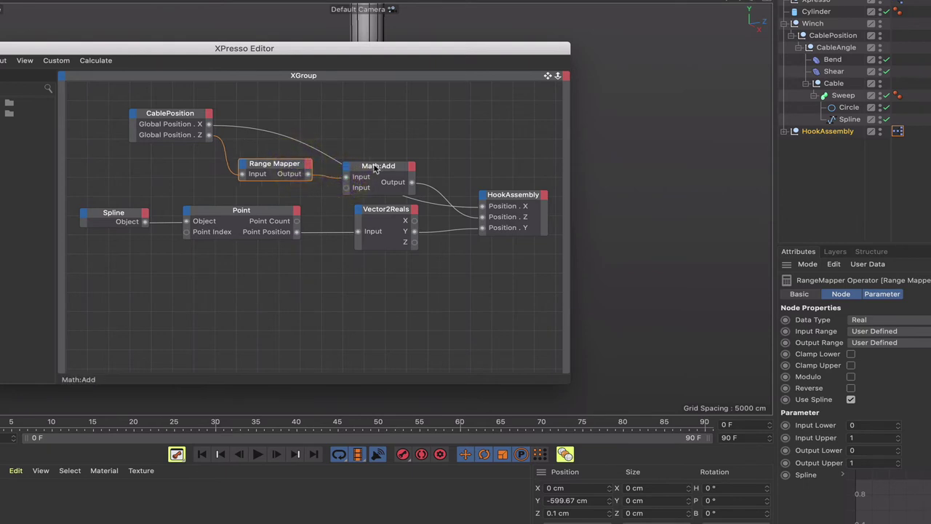
- Connect Vector2Reals' Z output to Math:Add's second Input and space out the nodes so the wires read clearly
drag(376, 166, 428, 168)
click(429, 166)
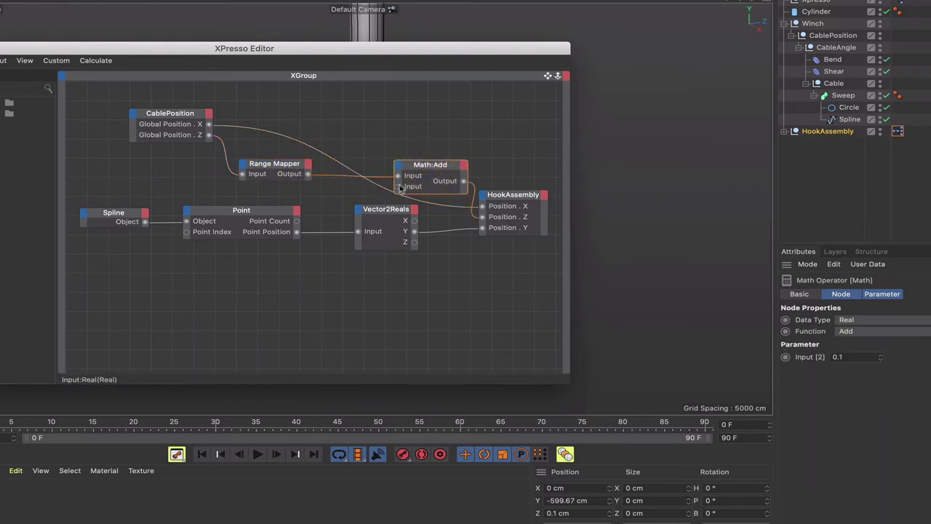
drag(405, 211, 396, 187)
click(368, 209)
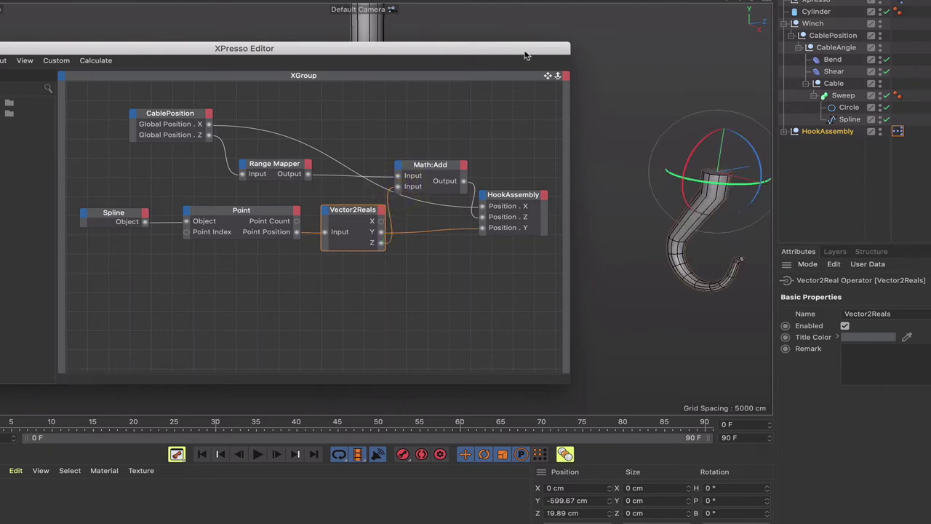
drag(526, 51, 428, 209)
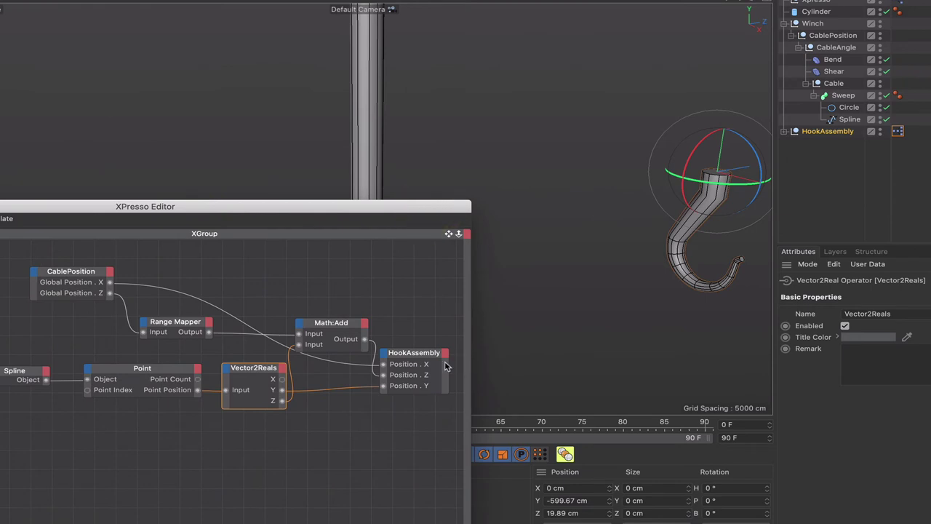
drag(431, 362, 443, 362)
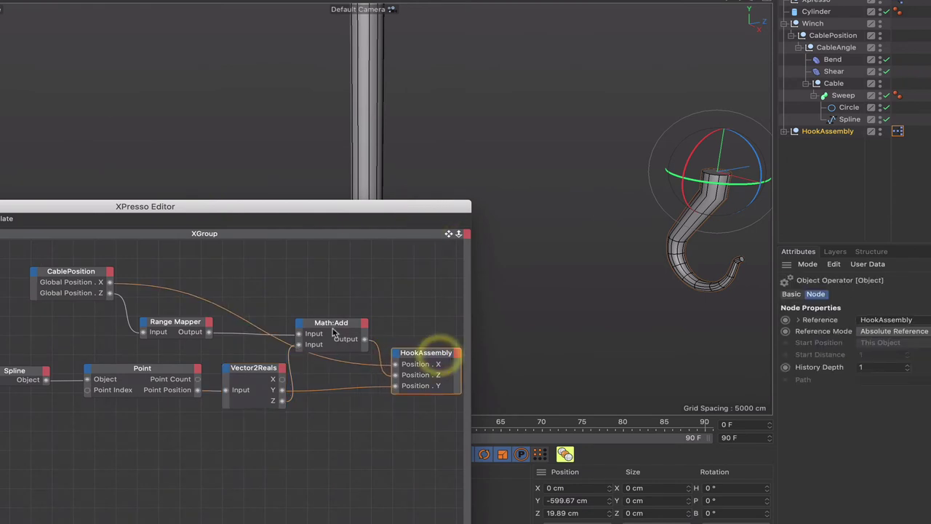
drag(334, 327, 339, 326)
- Set the Cylinder's B rotation to -6840°
click(168, 322)
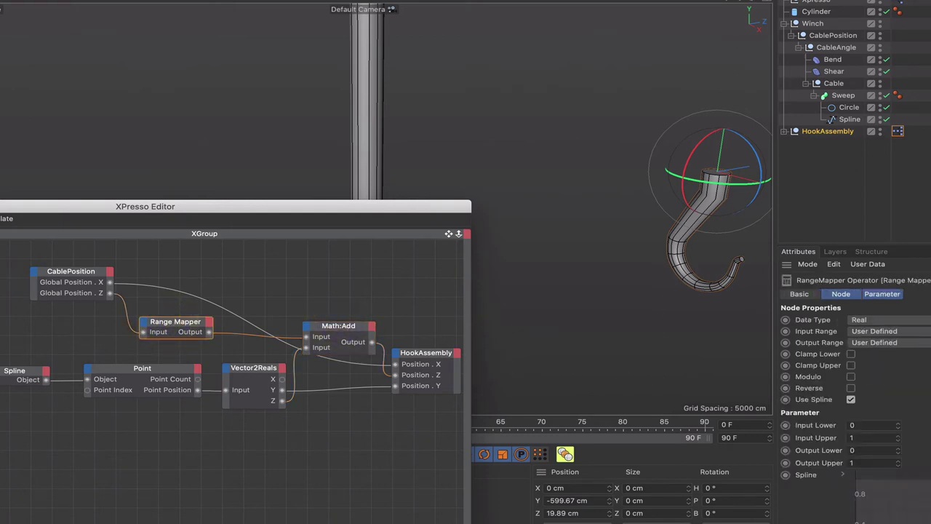
click(833, 36)
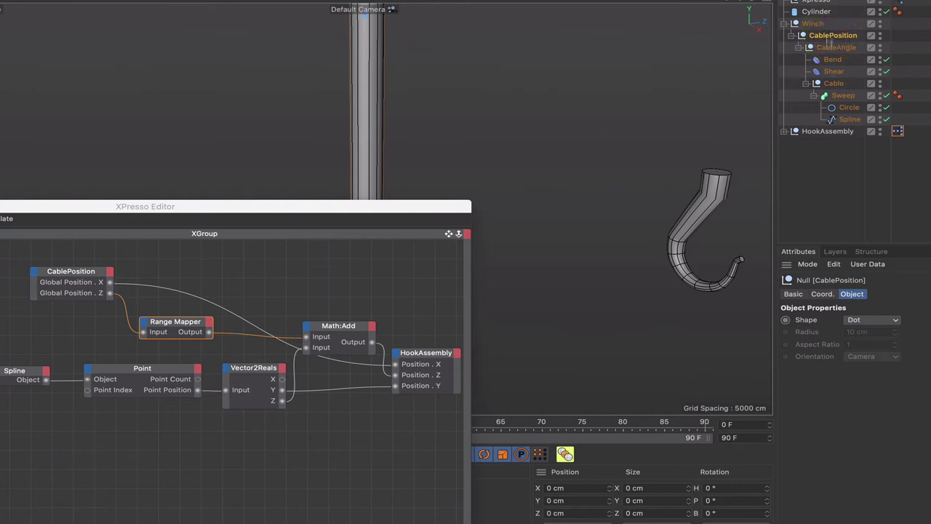
click(816, 12)
drag(750, 514, 684, 513)
text(-6840)
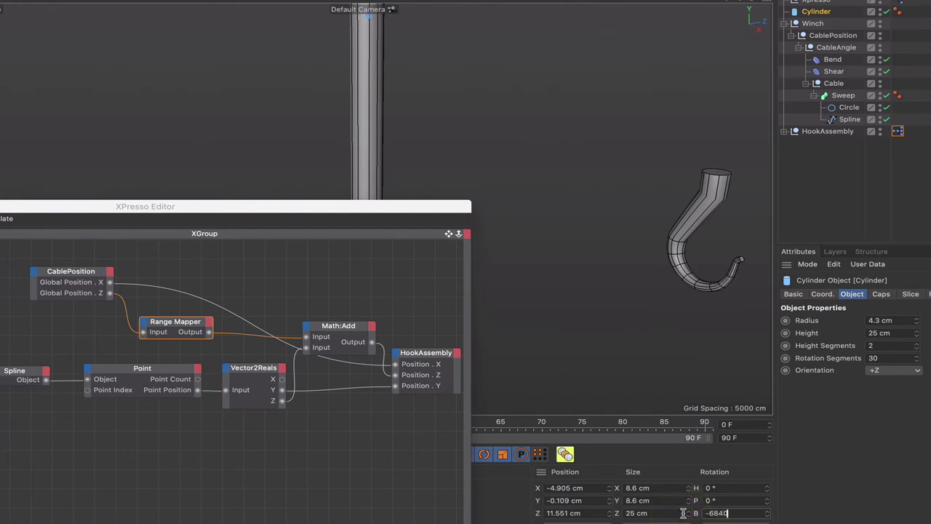
key(Return)
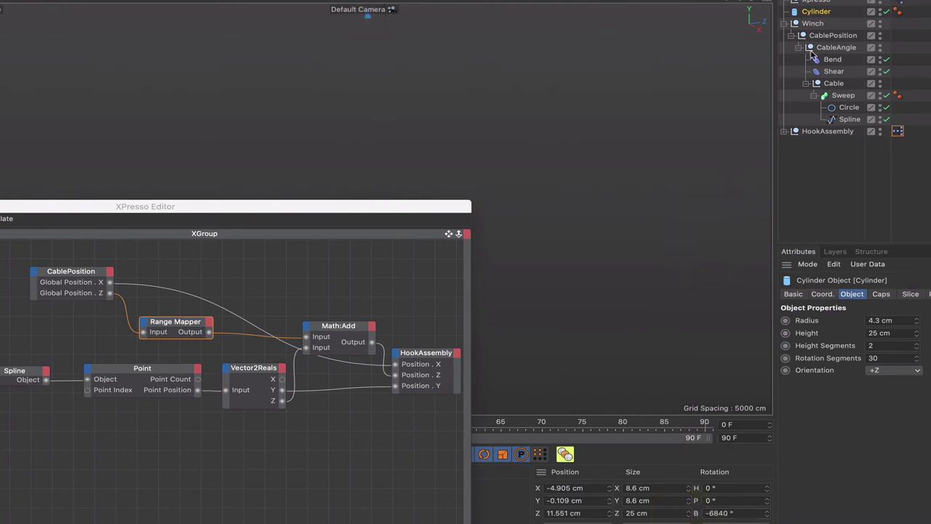
- Set the Range Mapper's Input Upper to CablePosition's Z position, 22.488
click(833, 35)
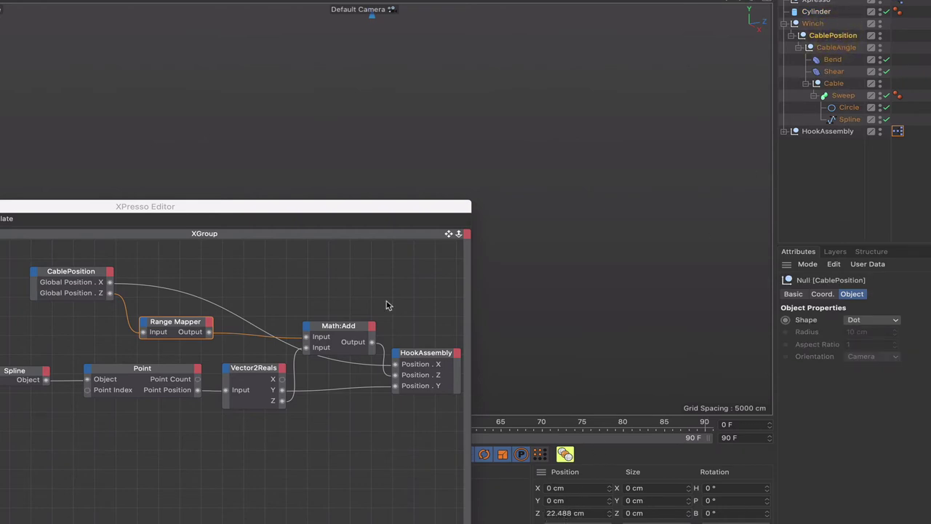
click(178, 327)
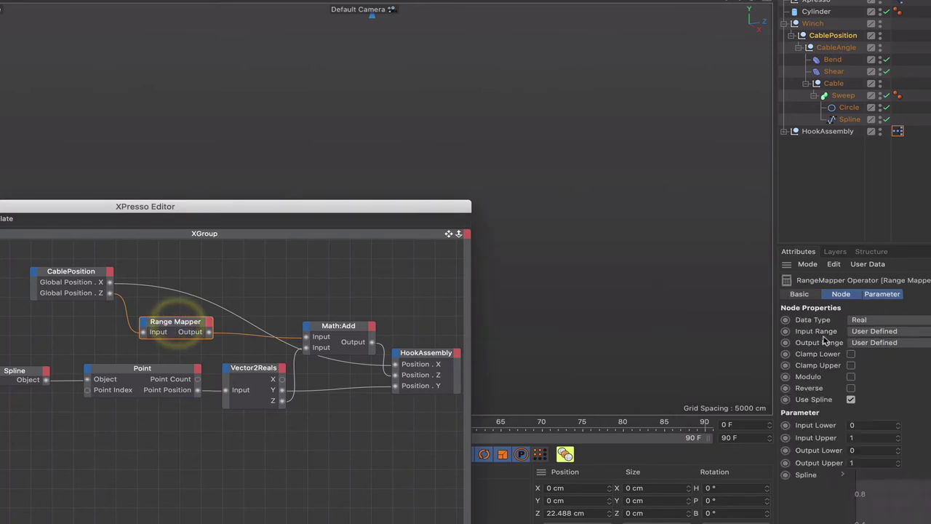
click(859, 436)
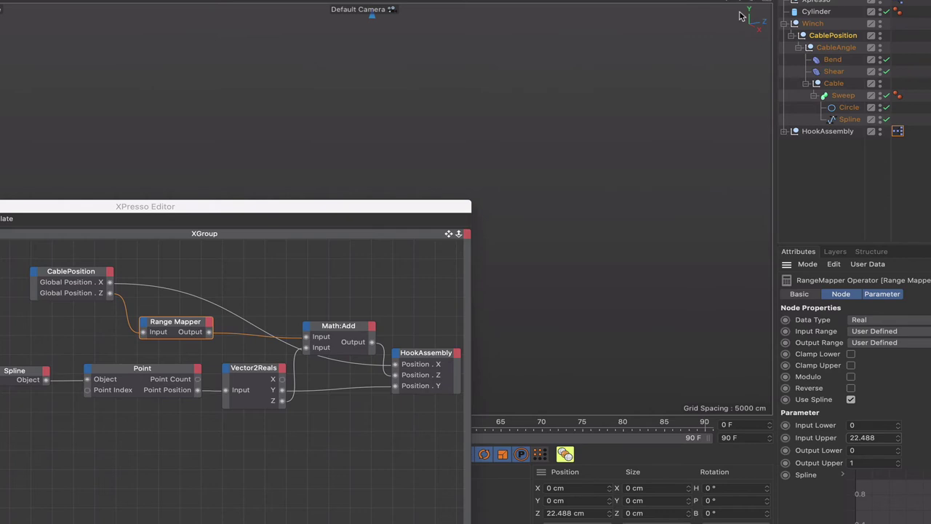
- Check the hook against the cable's end at this rotation and set the Range Mapper's Output Upper to 0
scroll(740, 16, up, 3)
click(816, 12)
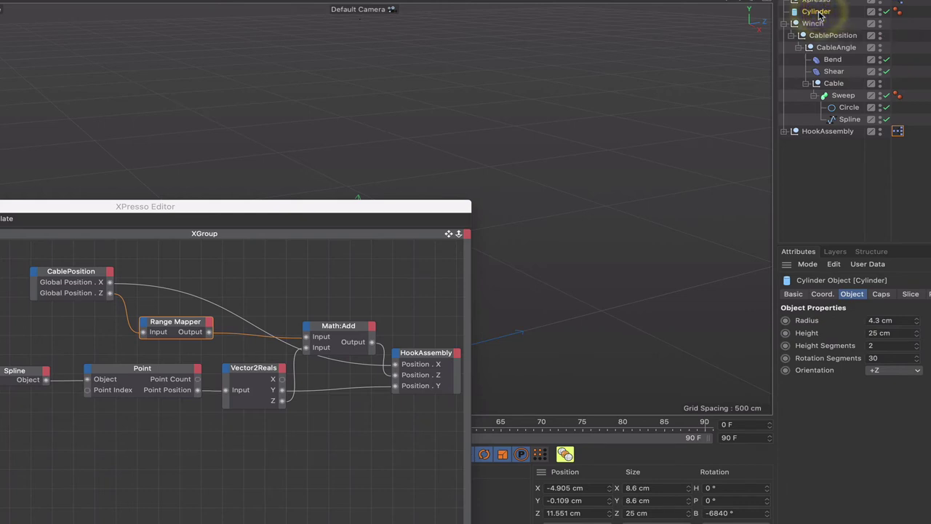
key(o)
alt+middle_drag(753, 316, 691, 67)
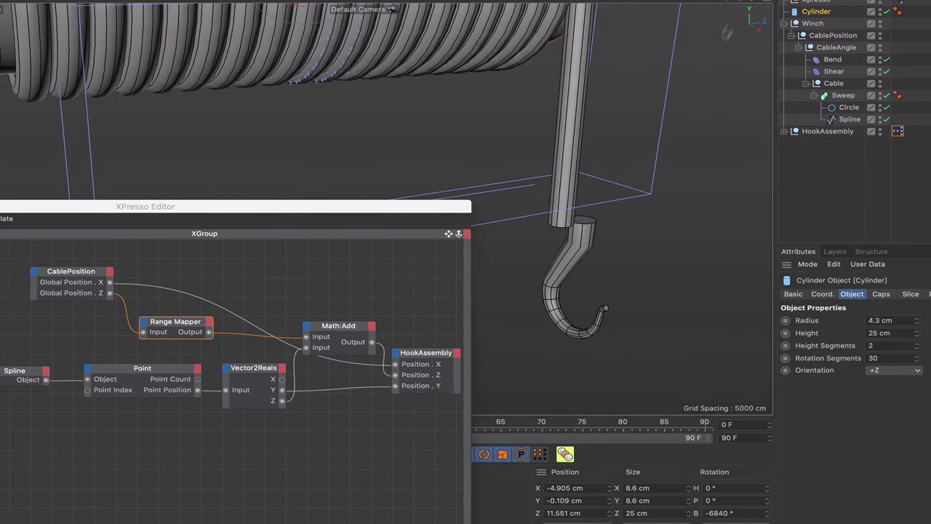
drag(754, 0, 623, 0)
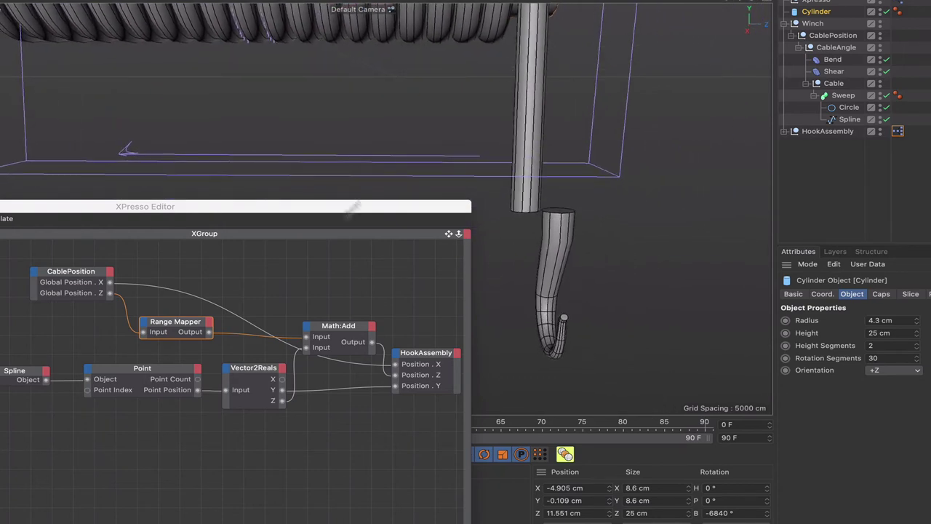
click(188, 327)
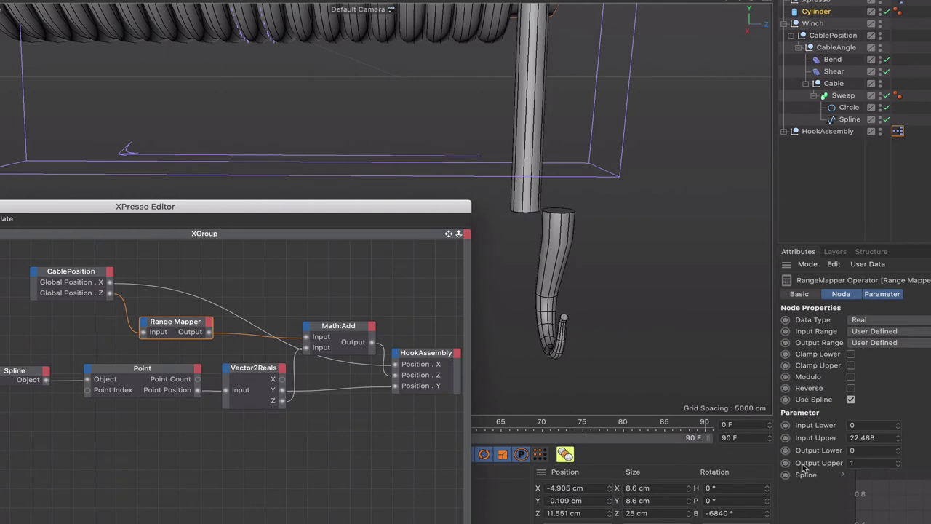
click(850, 463)
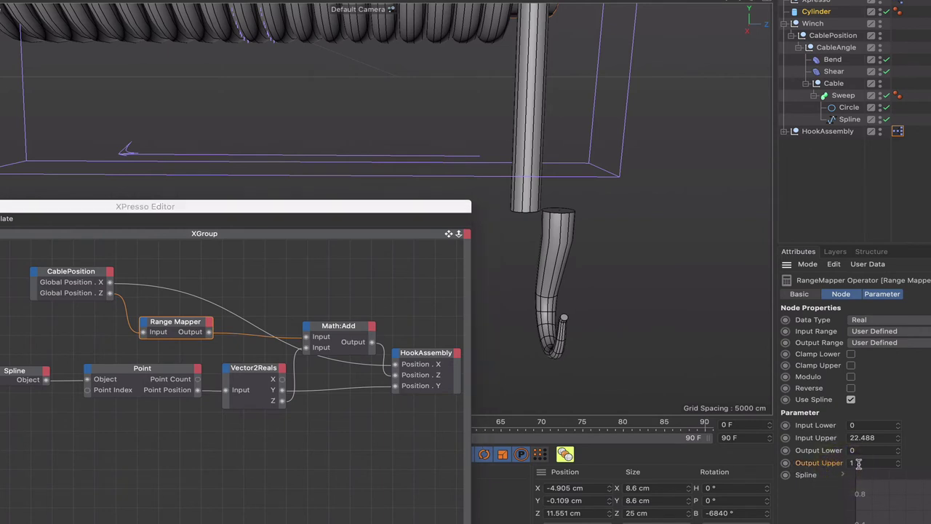
double_click(858, 463)
text(0)
key(Return)
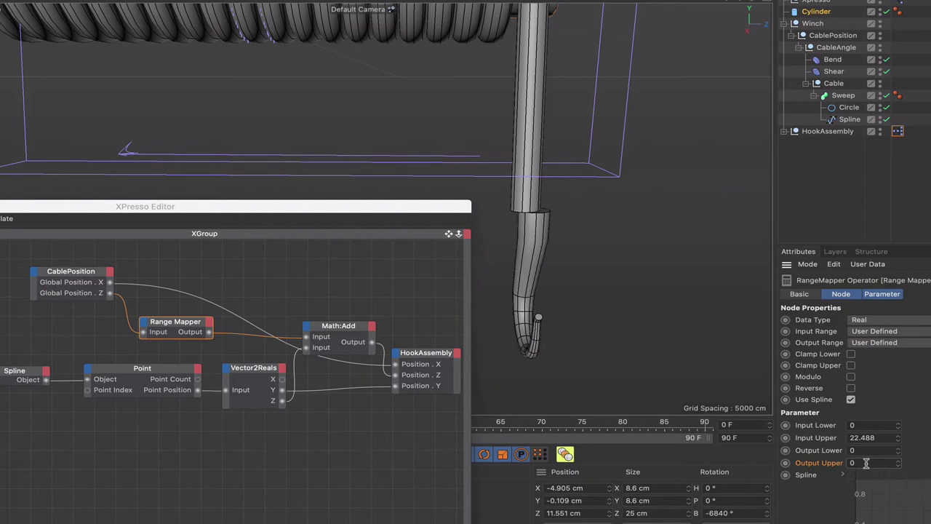
- Adjust the Range Mapper's Output Upper to -0.1, -0.3 and finally -0.35 to align the hook with the cable's end
click(850, 462)
key(BackSpace)
click(864, 463)
text(-0.1)
key(Return)
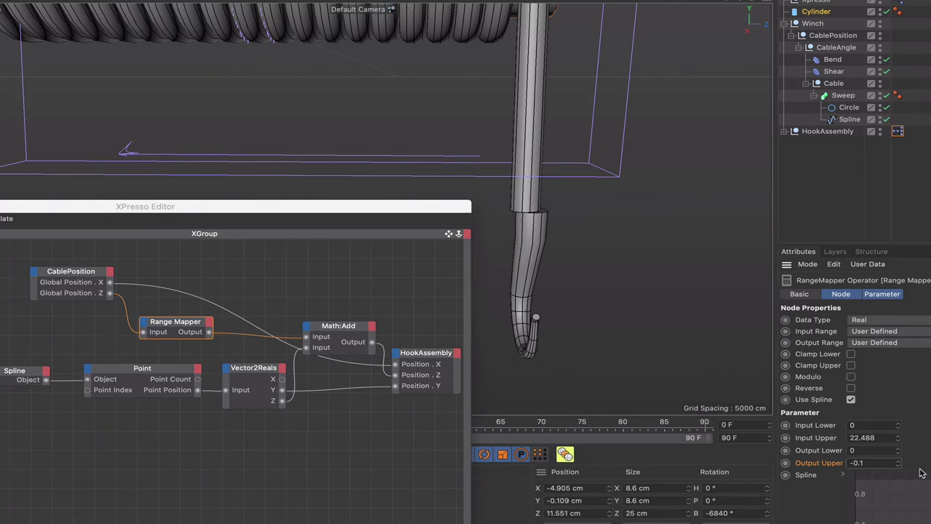
click(882, 463)
key(BackSpace)
text(3)
key(Return)
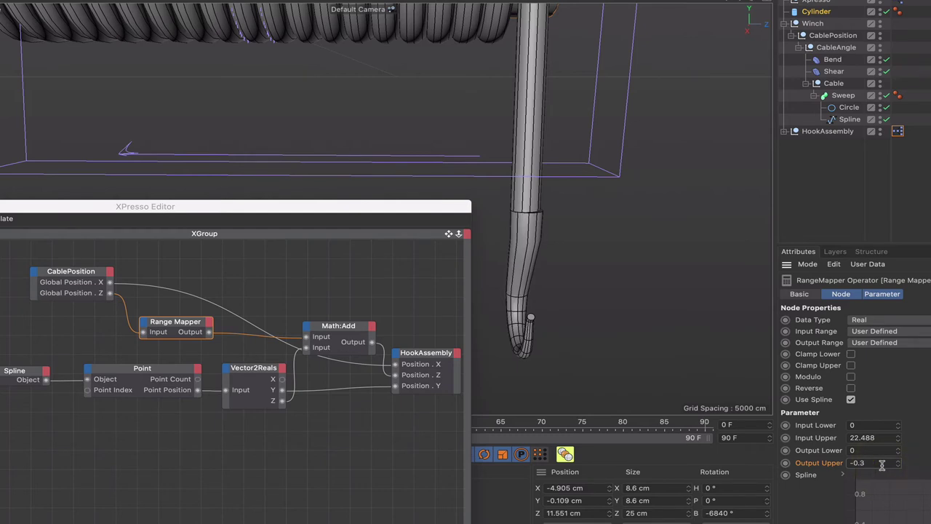
click(881, 464)
key(Return)
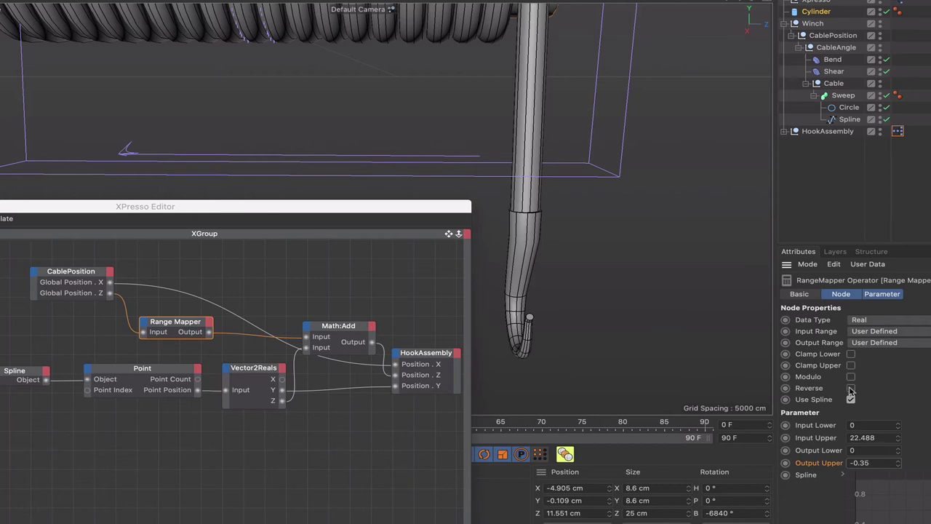
- Return the Cylinder's B rotation to 0°, keeping the XPresso Editor clear of the cable
drag(421, 211, 343, 207)
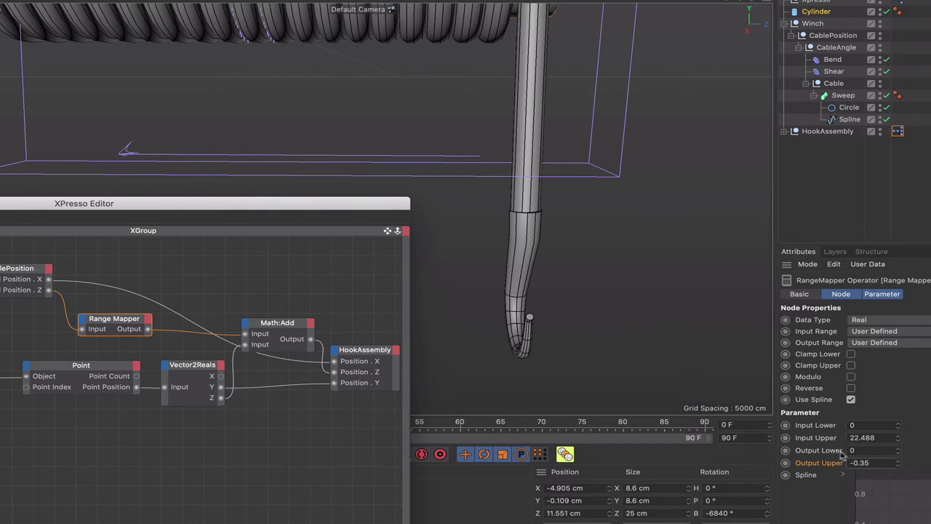
click(817, 12)
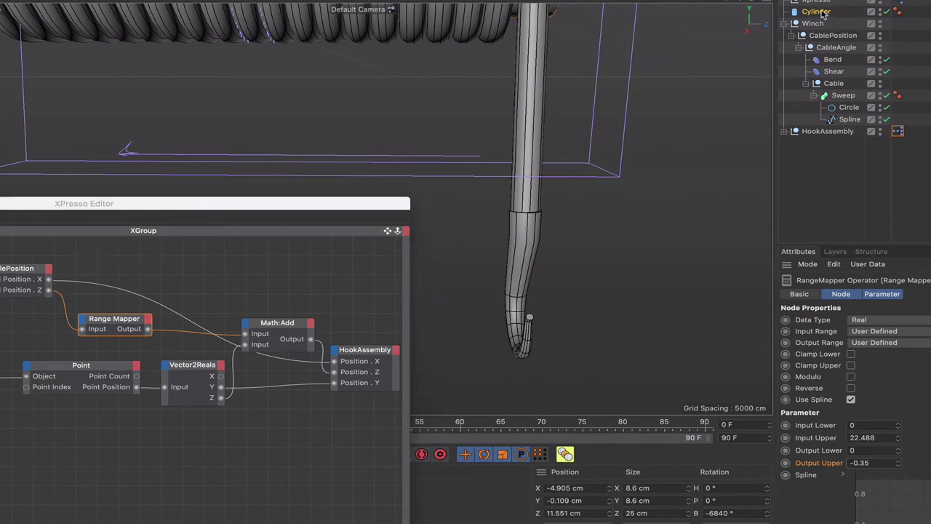
click(736, 513)
text(0)
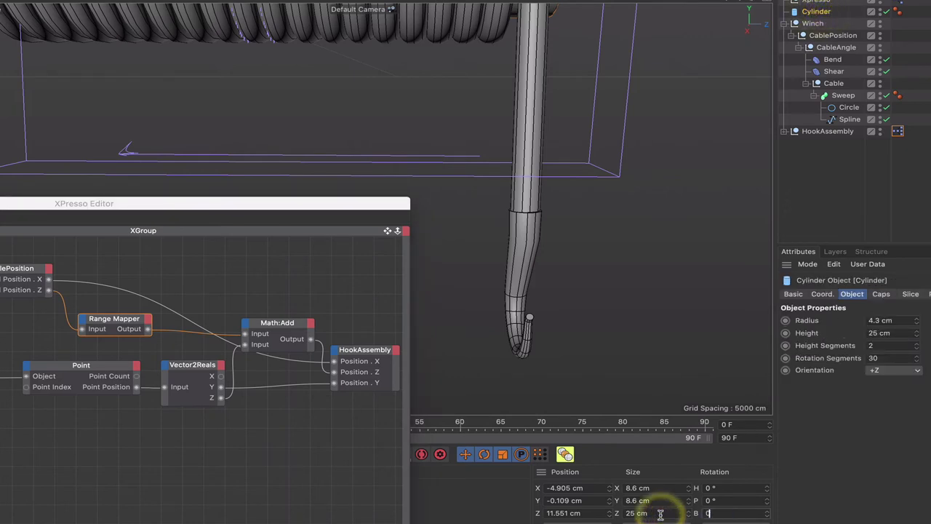
key(Return)
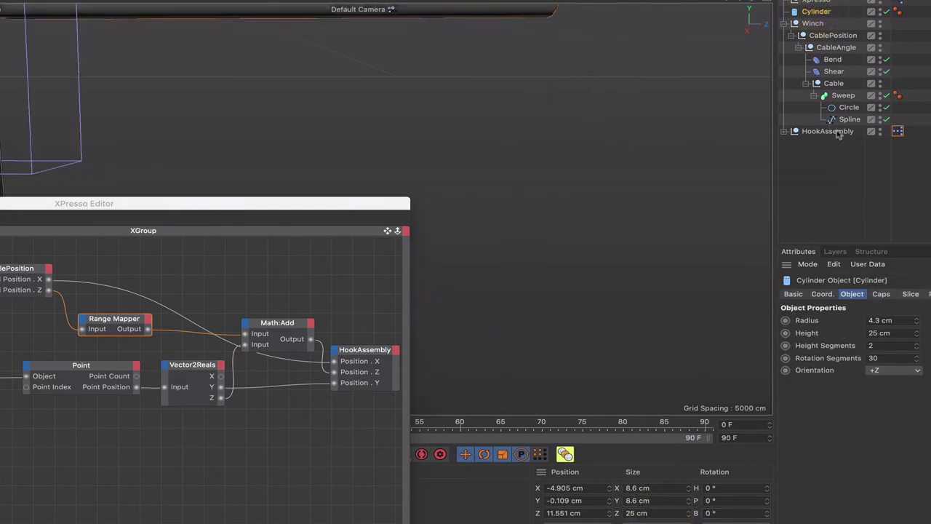
- Compare HookAssembly with the cable's end at 0° rotation and set the Range Mapper's Output Lower to -10
click(833, 132)
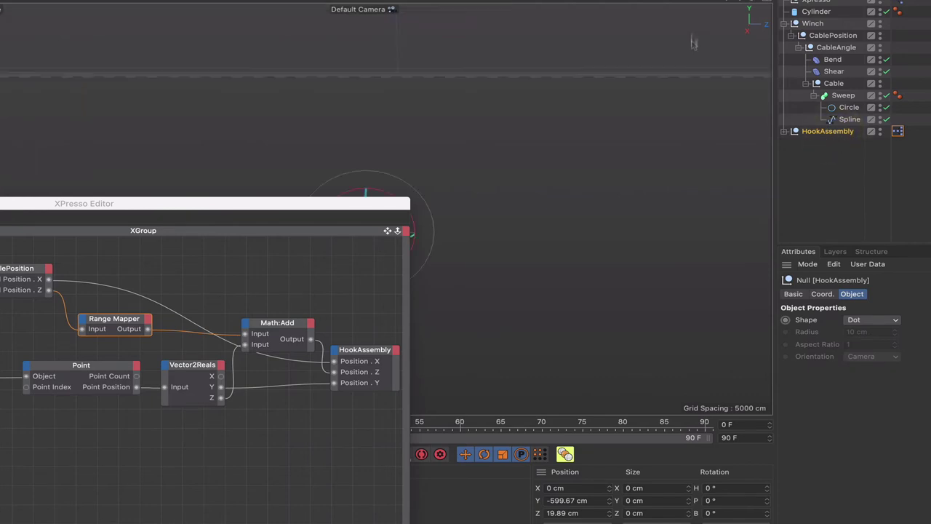
alt+middle_drag(366, 232, 369, 229)
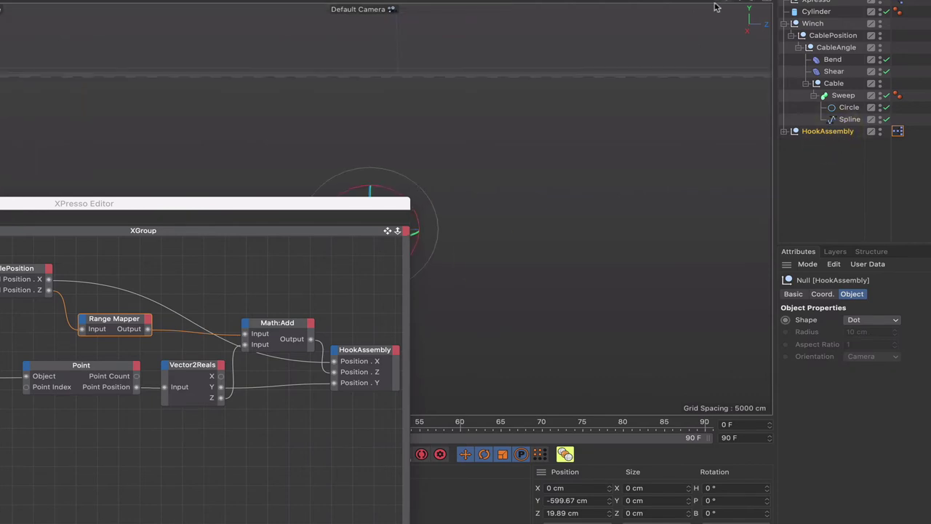
drag(396, 203, 291, 270)
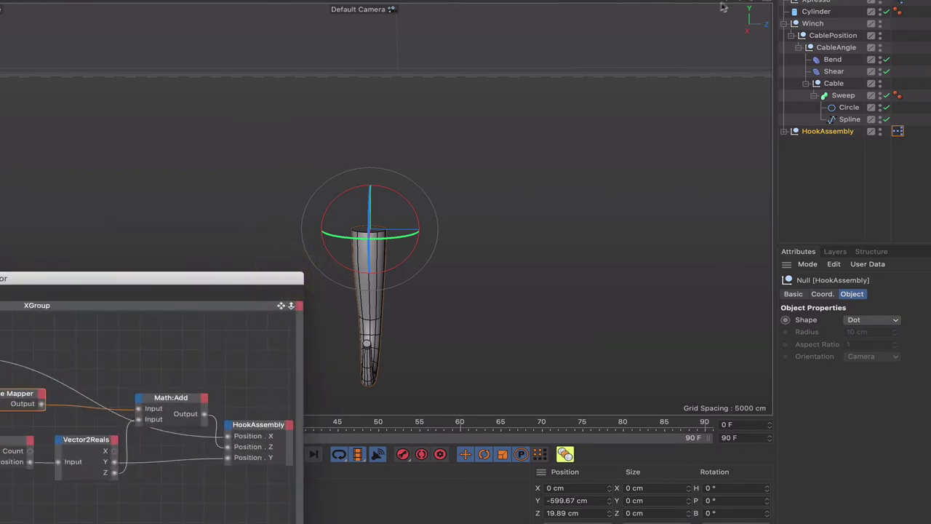
alt+drag(480, 257, 489, 257)
alt+right_drag(489, 257, 396, 257)
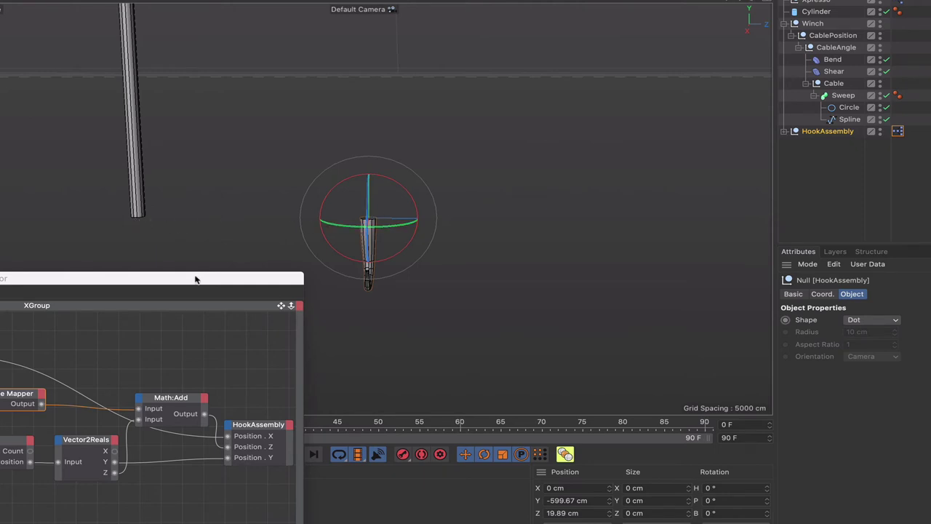
drag(202, 282, 288, 306)
click(92, 422)
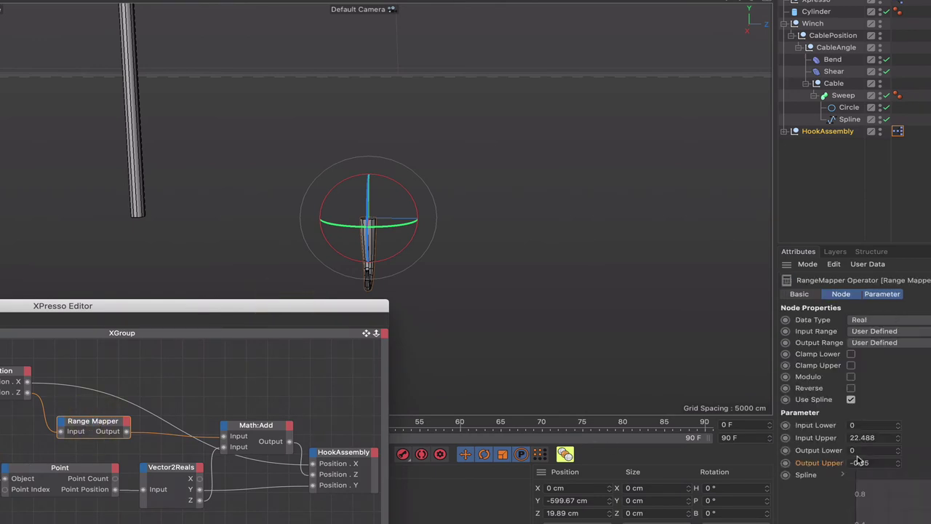
drag(861, 450, 805, 447)
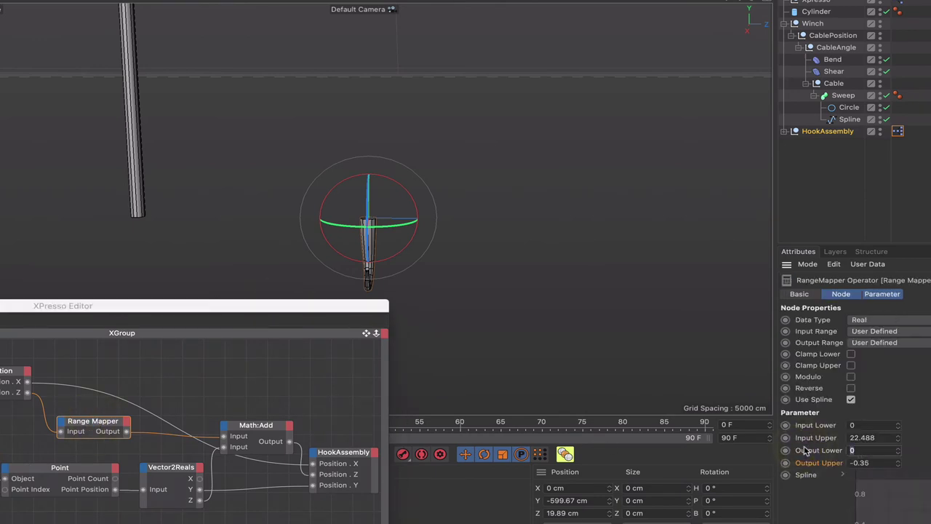
key(Return)
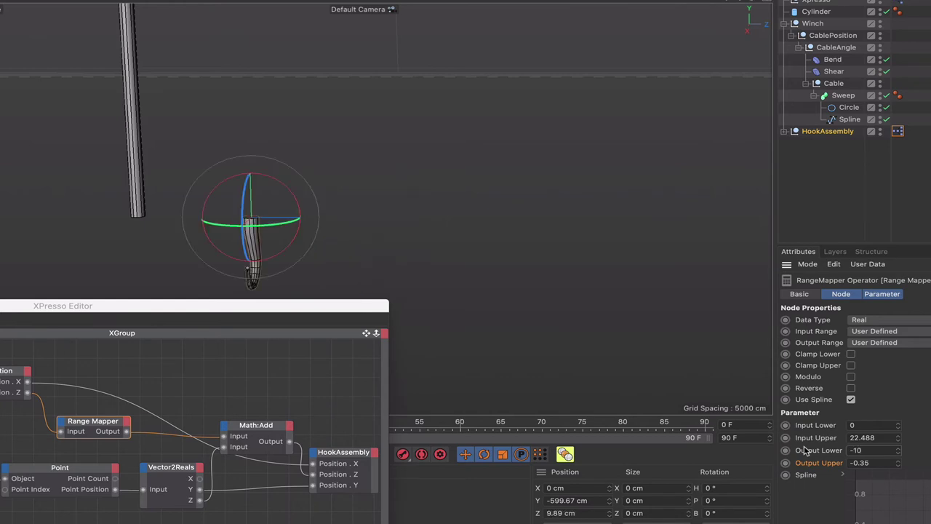
- Adjust the Range Mapper's Output Lower to -20, -19.5 and then -19.6 to bring the hook onto the cable's end
click(867, 451)
key(BackSpace)
key(Return)
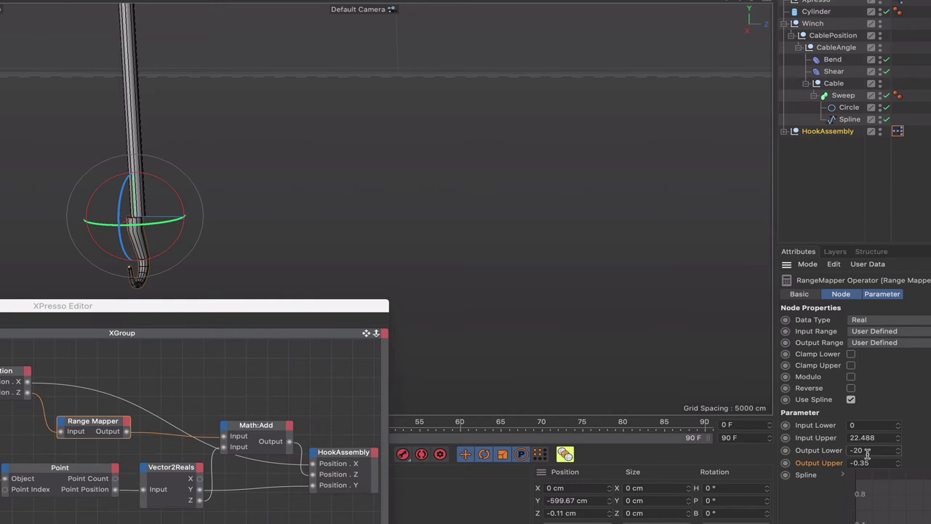
click(867, 450)
key(BackSpace)
key(Return)
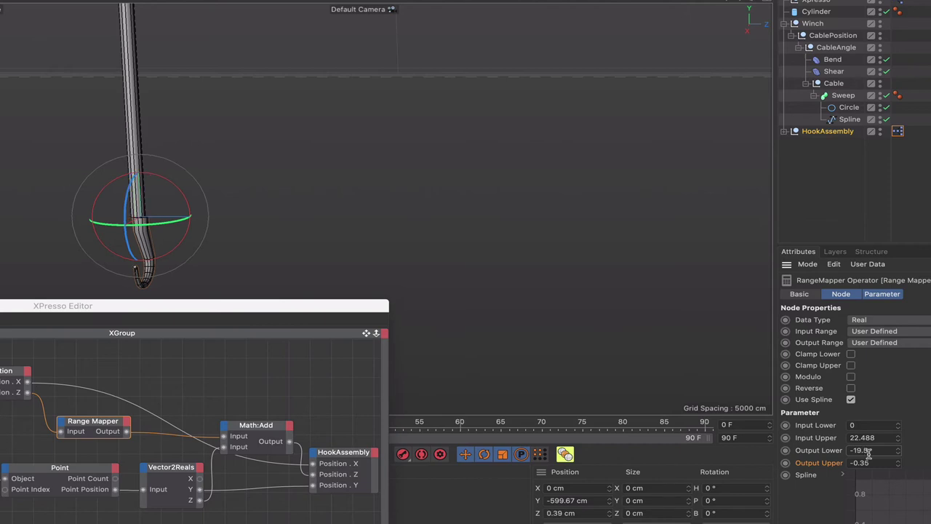
click(881, 445)
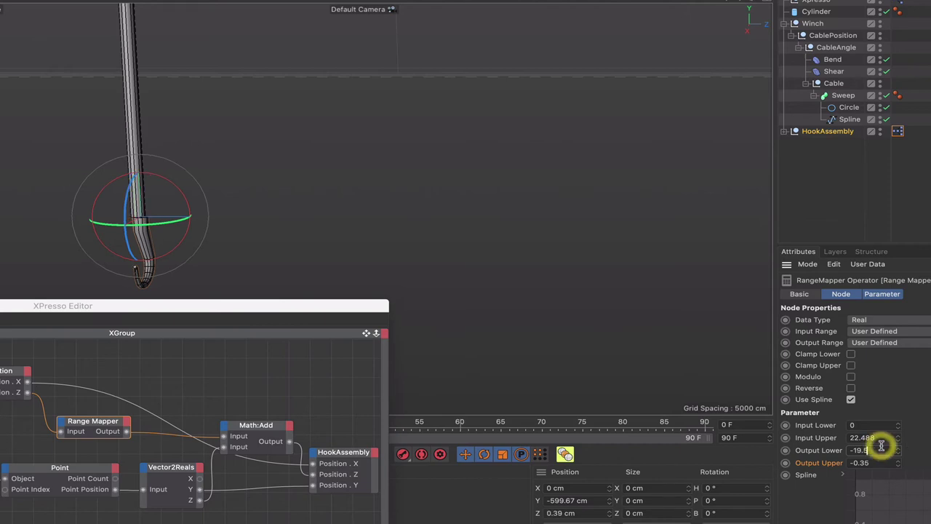
key(BackSpace)
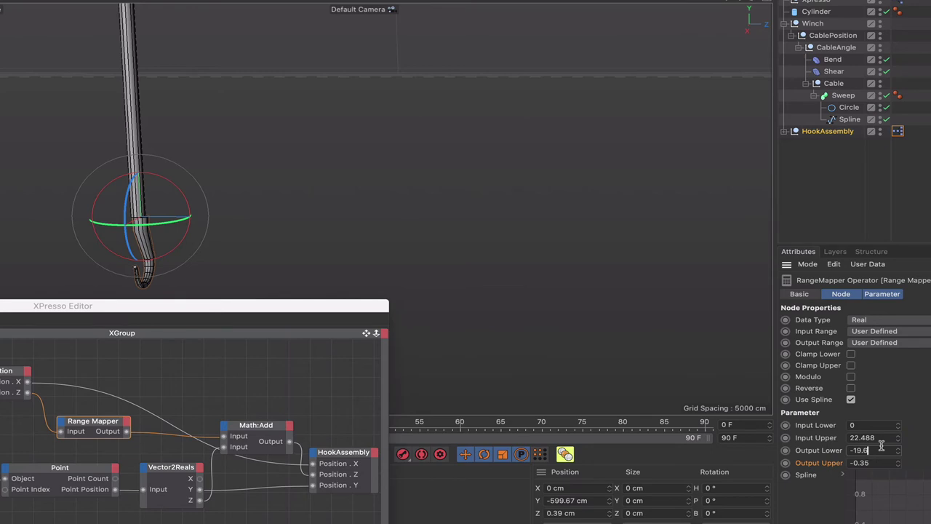
key(Return)
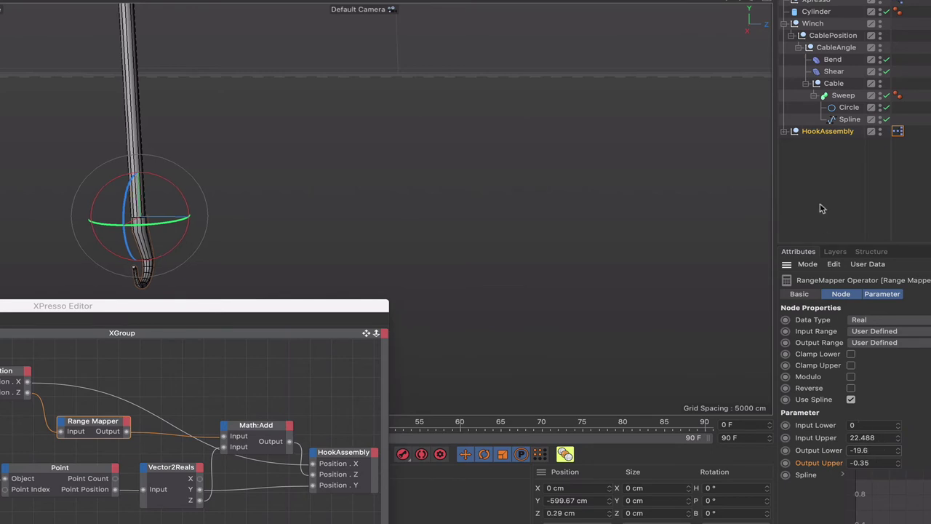
- Compare the hook with the cable's end in the side view, set Output Lower to -19.7 and move the XPresso Editor clear of the hook
key(F3)
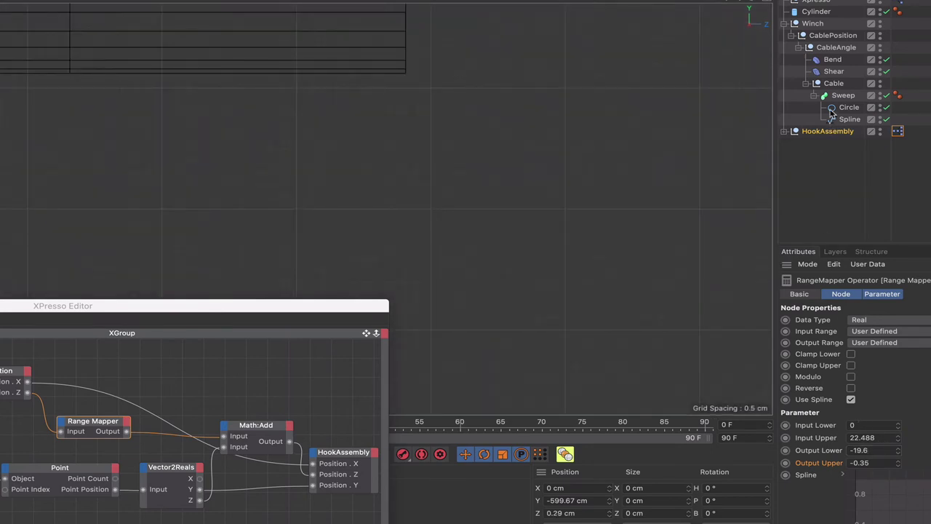
key(o)
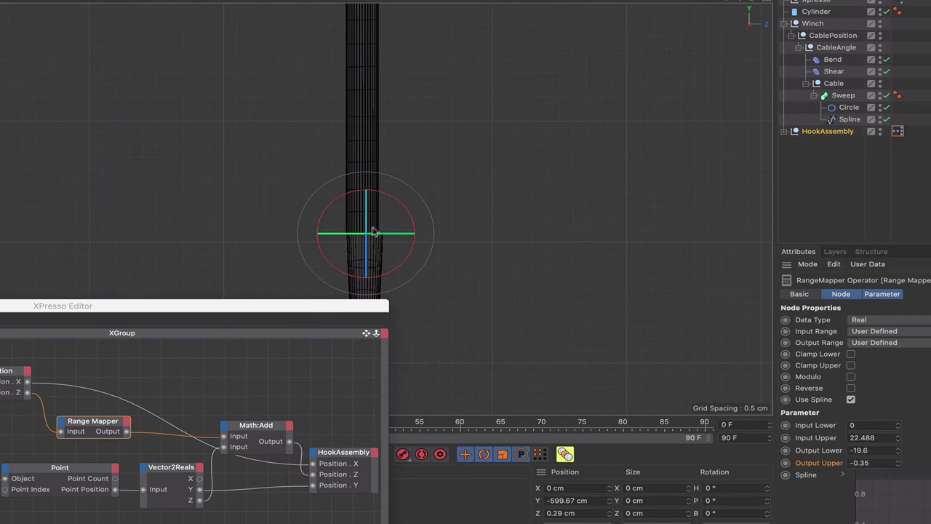
click(472, 148)
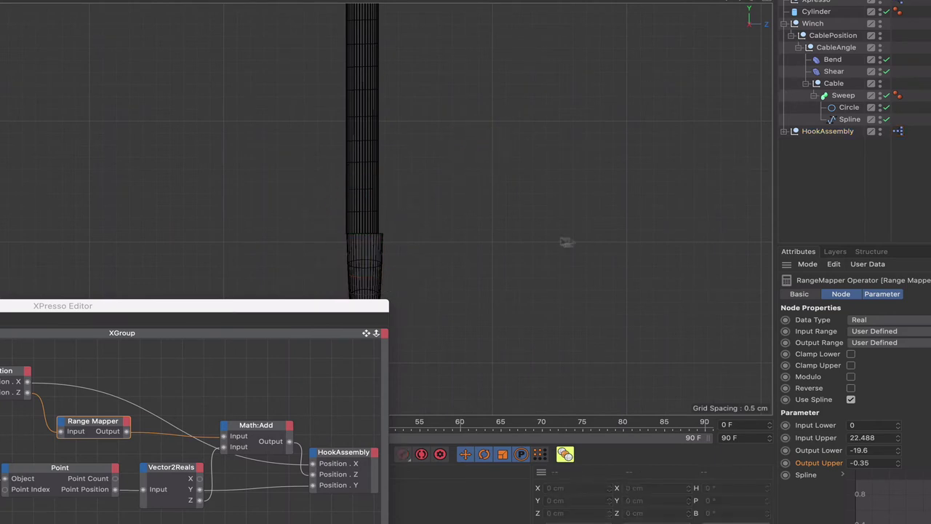
click(873, 448)
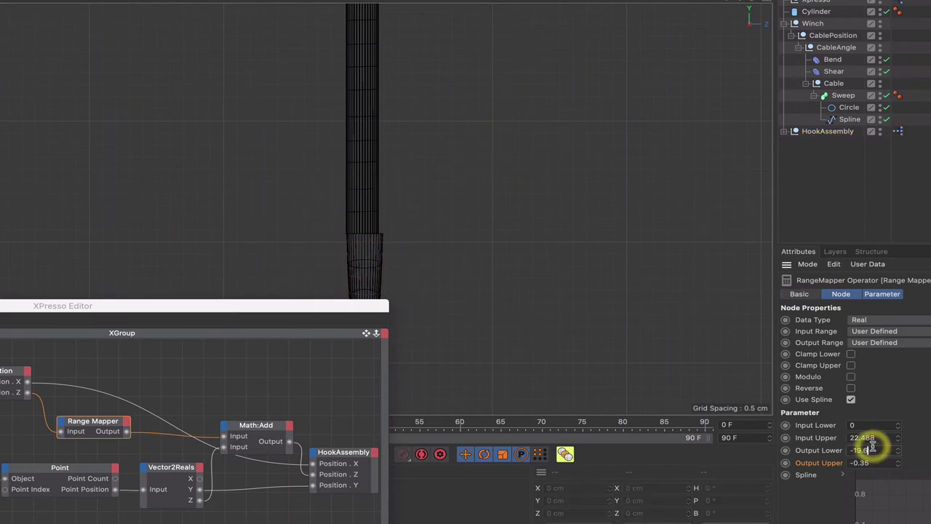
key(BackSpace)
key(Return)
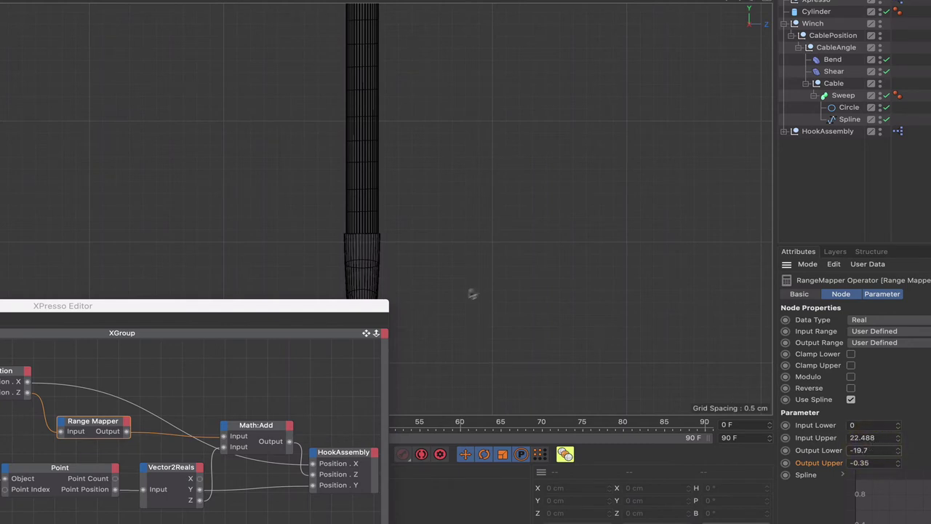
drag(323, 310, 336, 418)
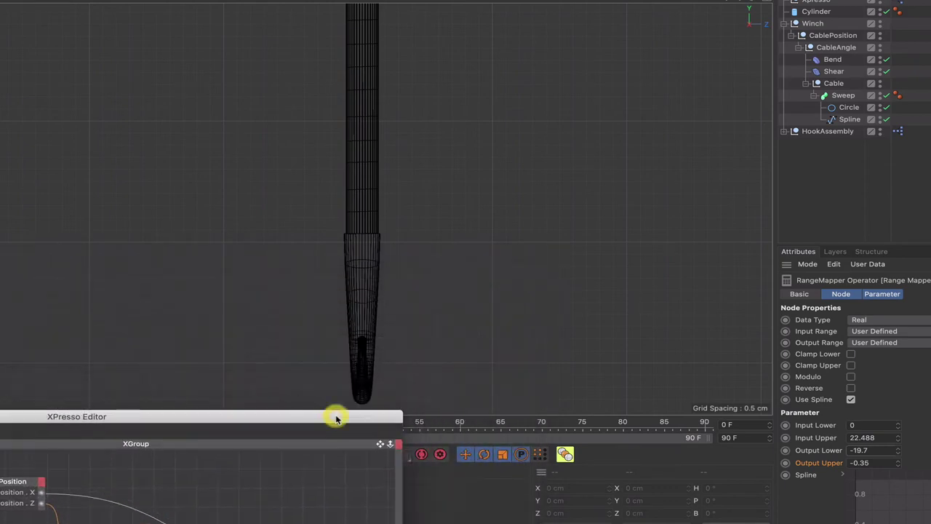
- Rotate the Cylinder to about -2448° in B while viewing the winding cable and the hook from the top
key(F1)
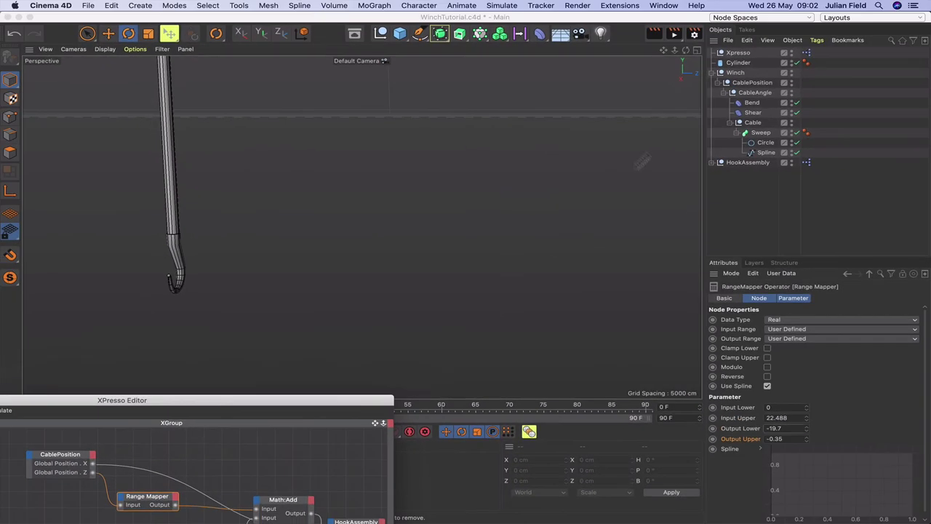
click(740, 64)
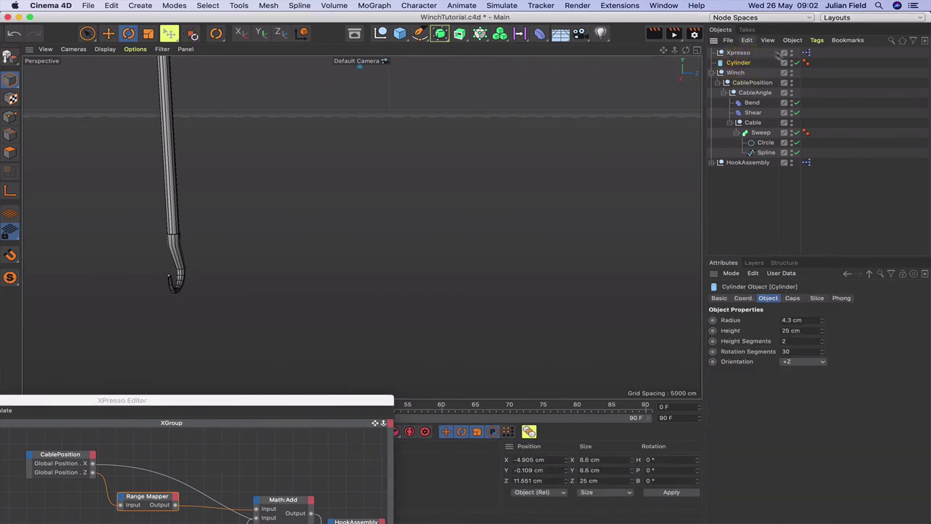
key(o)
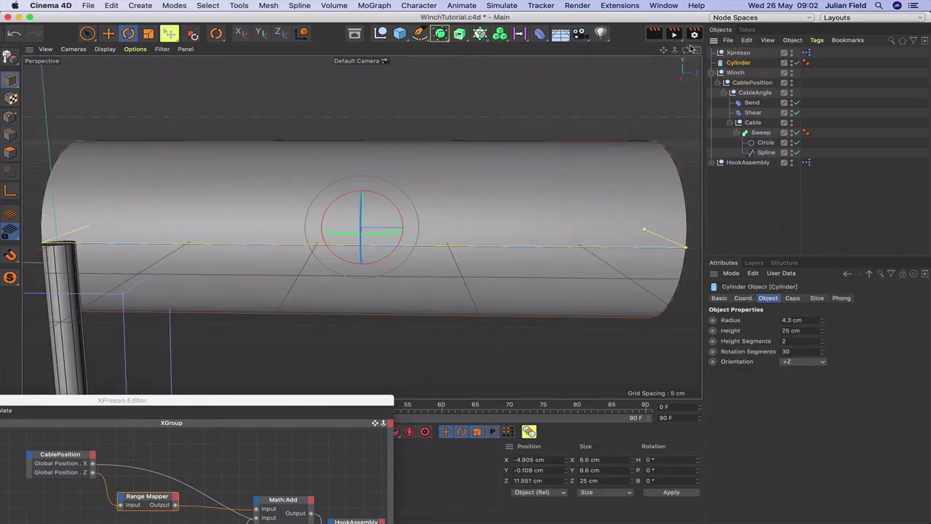
mouse_move(687, 51)
mouse_down()
mouse_move(660, 51)
mouse_move(671, 50)
mouse_up()
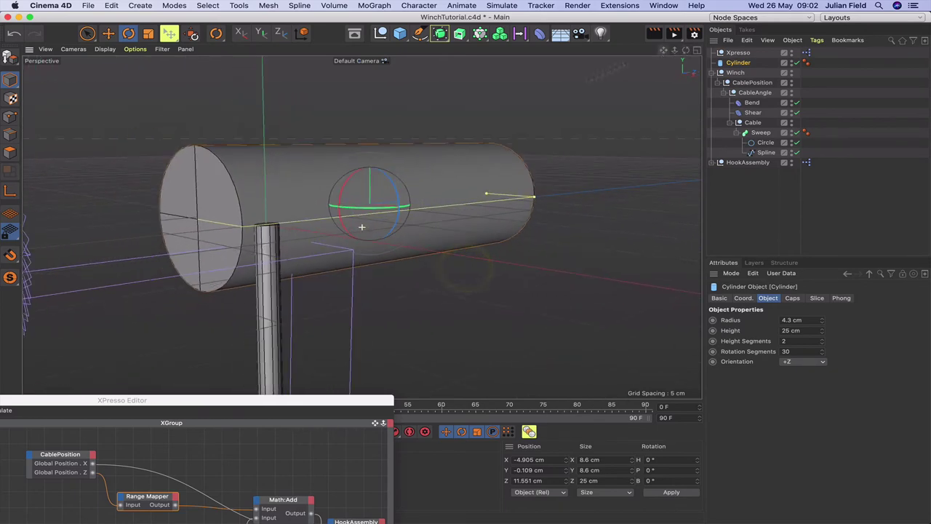
key(F2)
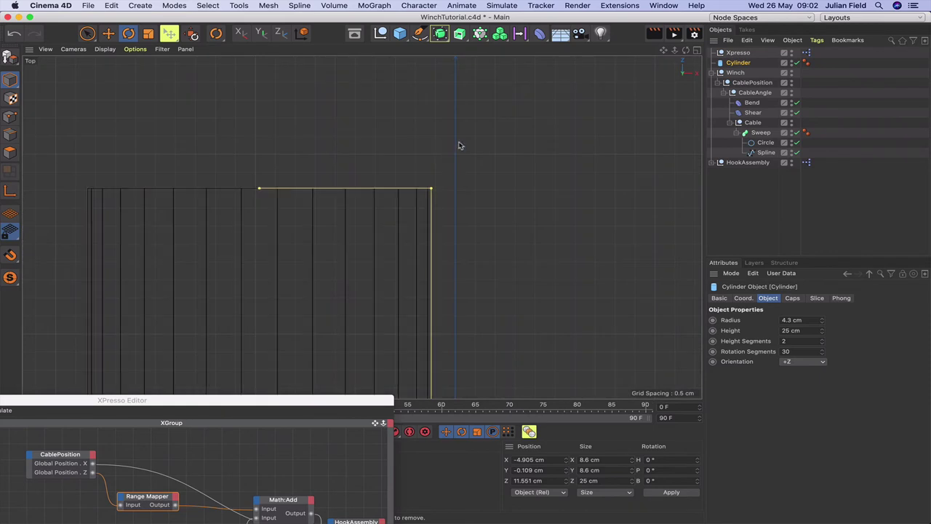
key(h)
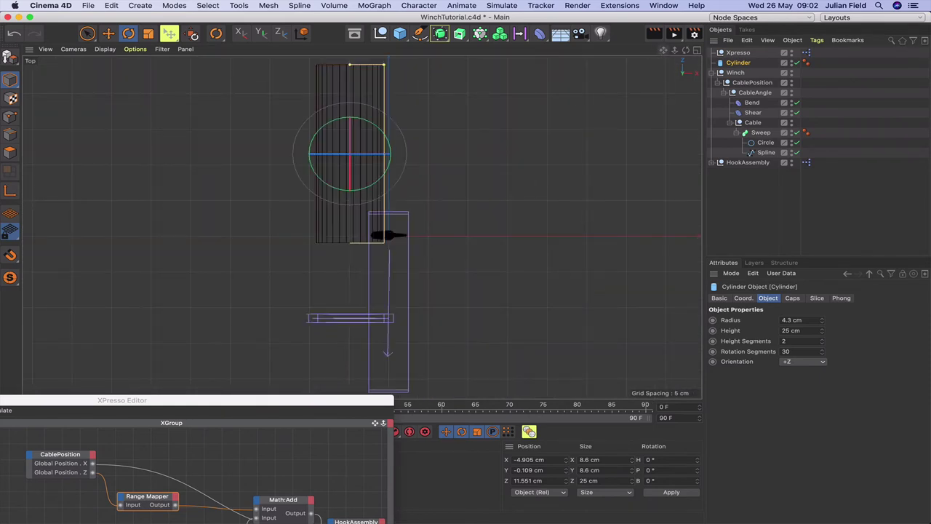
scroll(362, 227, up, 6)
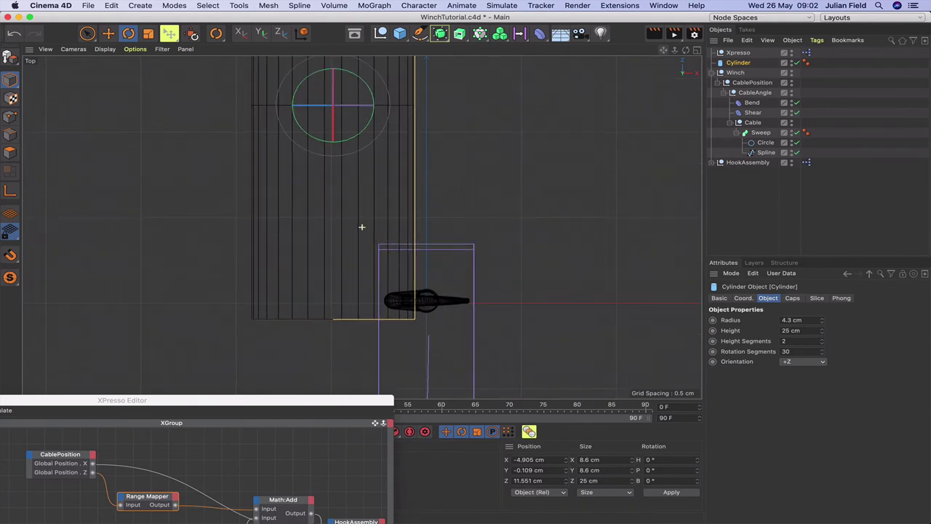
scroll(361, 227, up, 3)
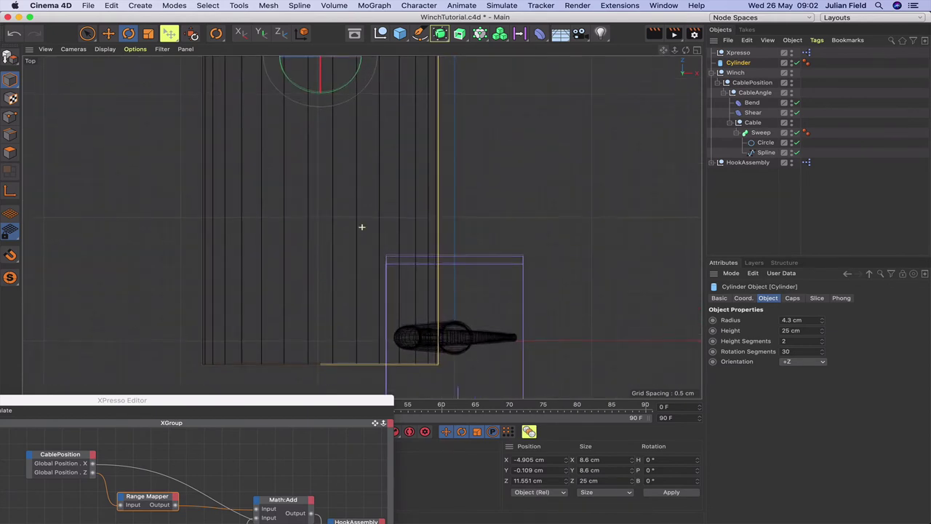
alt+middle_drag(361, 227, 361, 257)
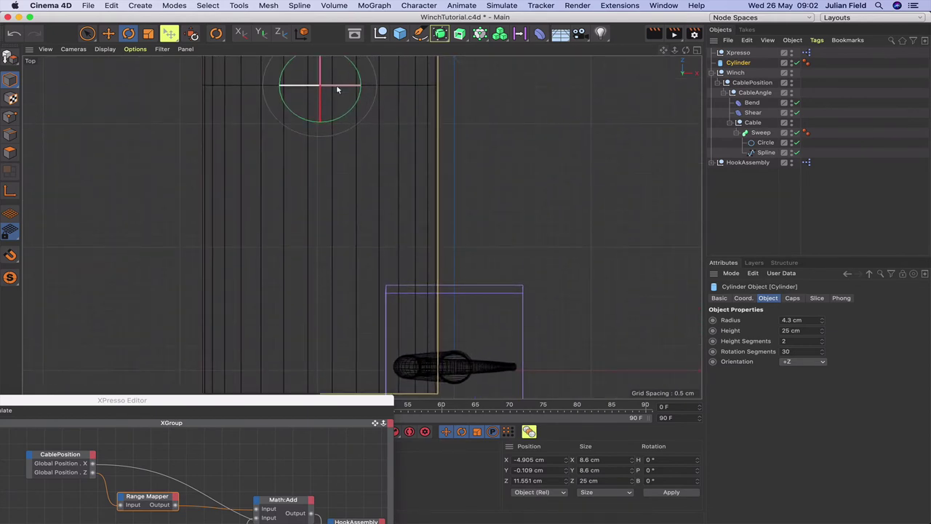
mouse_move(336, 89)
mouse_down()
mouse_move(333, 77)
mouse_move(278, 104)
mouse_move(0, 137)
mouse_move(385, 92)
mouse_move(0, 124)
mouse_move(354, 89)
mouse_up()
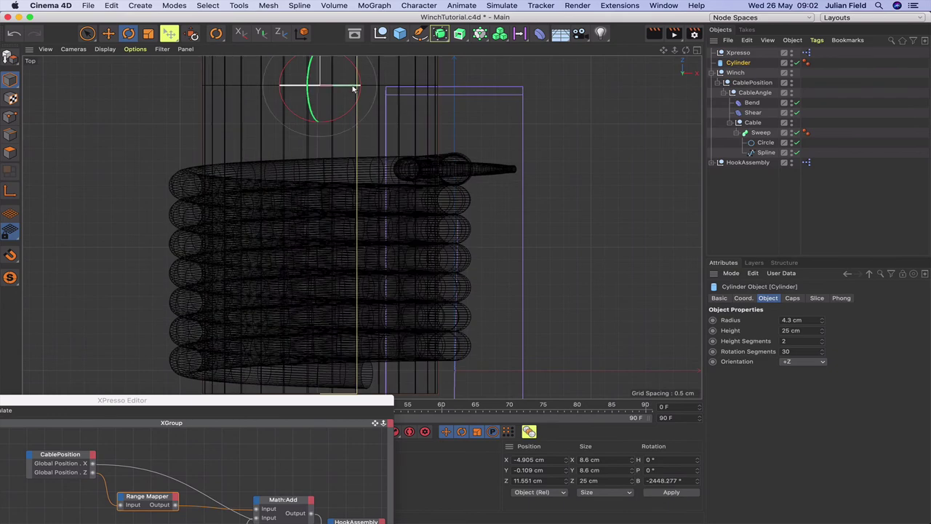
- Rotate the Cylinder on to about -6908° in B in the perspective view to wind up the cable, and reposition the XPresso Editor
key(F1)
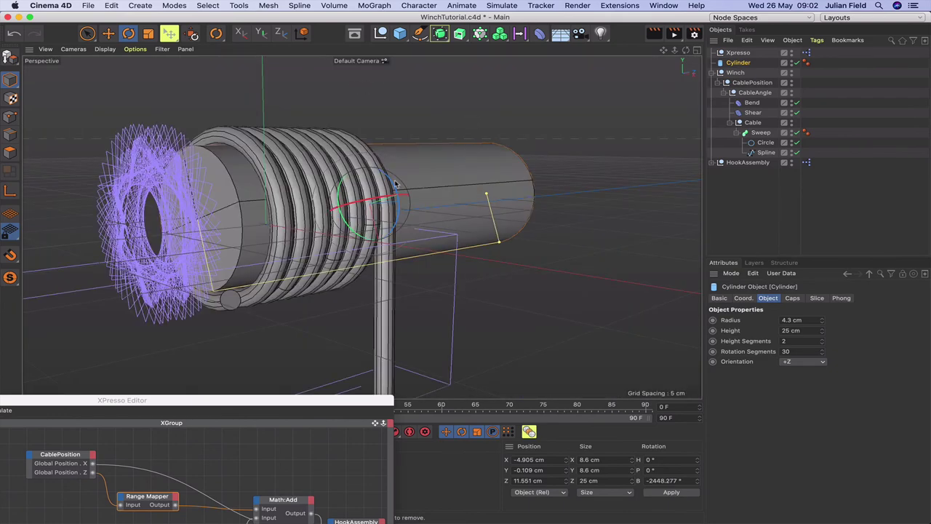
drag(371, 174, 358, 211)
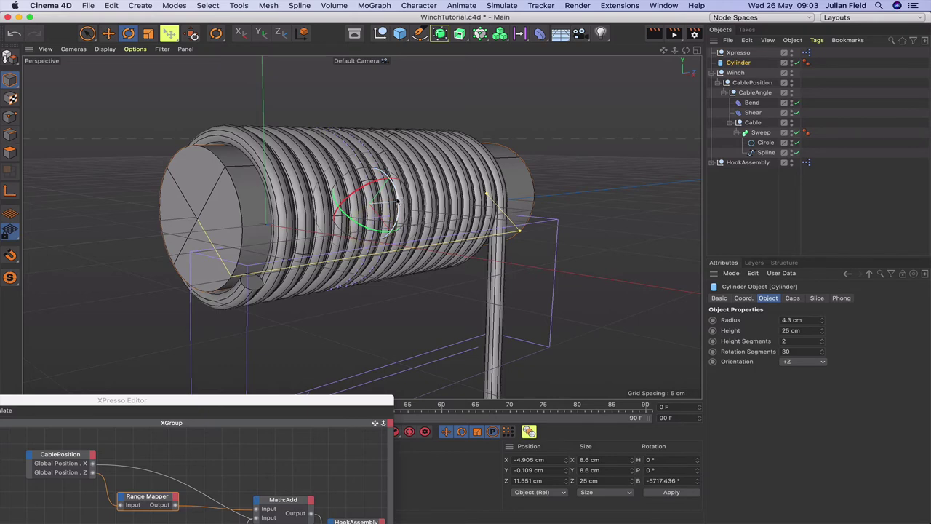
mouse_move(396, 198)
mouse_down()
mouse_move(379, 201)
mouse_move(381, 211)
mouse_move(363, 222)
mouse_move(375, 233)
mouse_move(364, 227)
mouse_move(387, 210)
mouse_move(363, 195)
mouse_move(398, 202)
mouse_move(398, 215)
mouse_up()
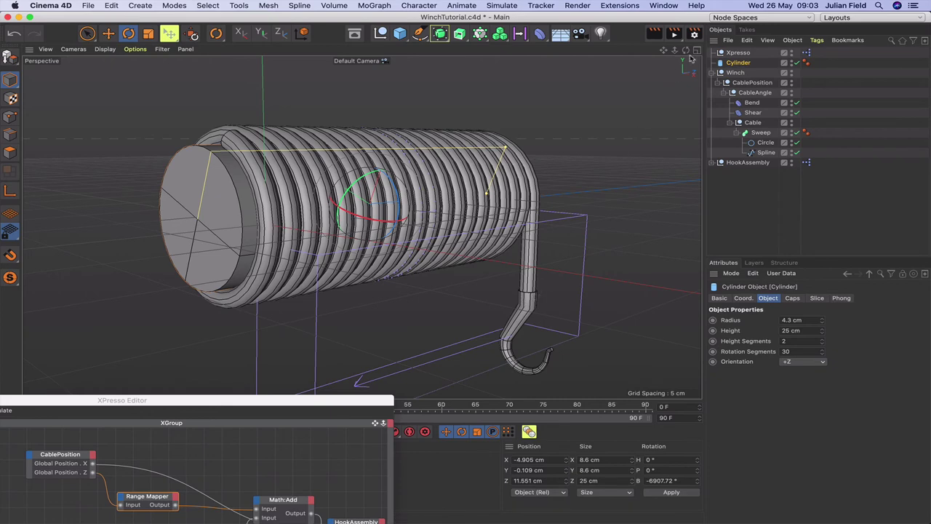
drag(686, 50, 592, 39)
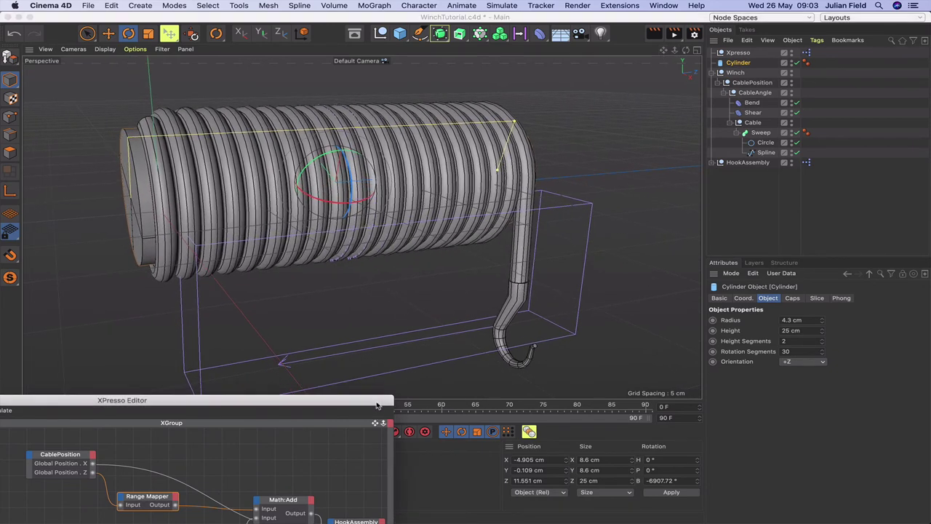
drag(377, 406, 412, 364)
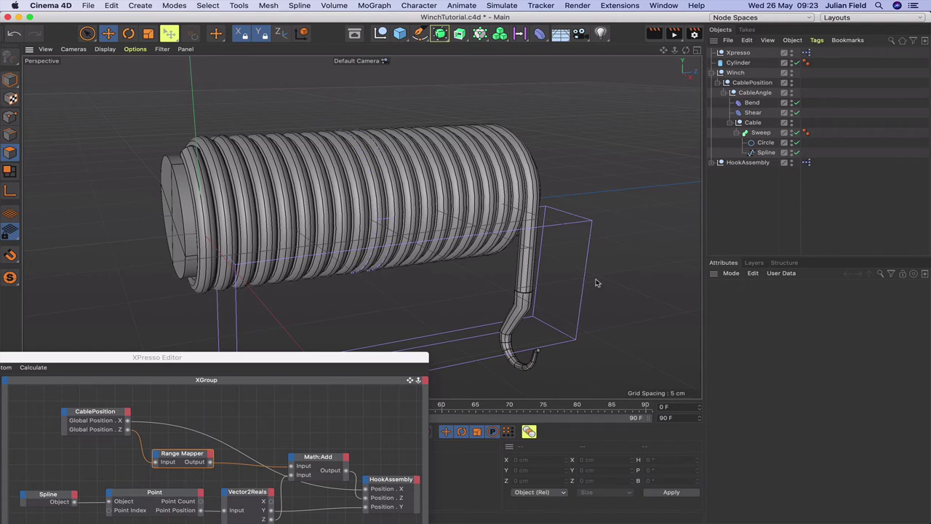
- Add a Cone primitive with Top Radius 4 cm, Bottom Radius 2.5 cm and Height 8 cm
click(400, 33)
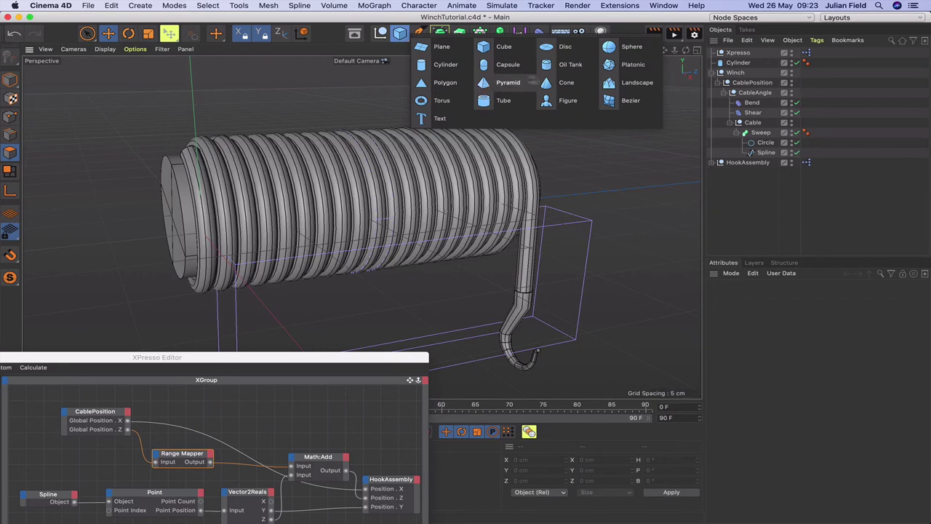
click(566, 82)
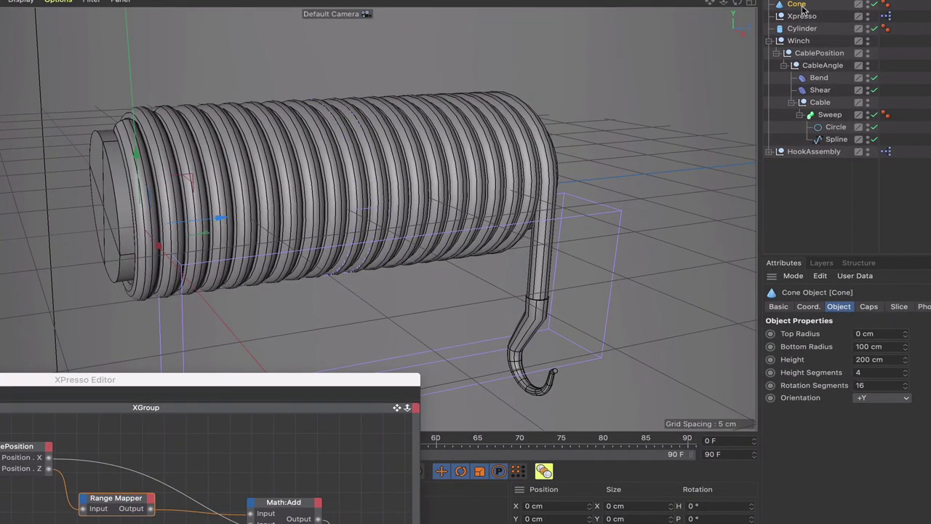
click(802, 4)
double_click(864, 334)
text(4)
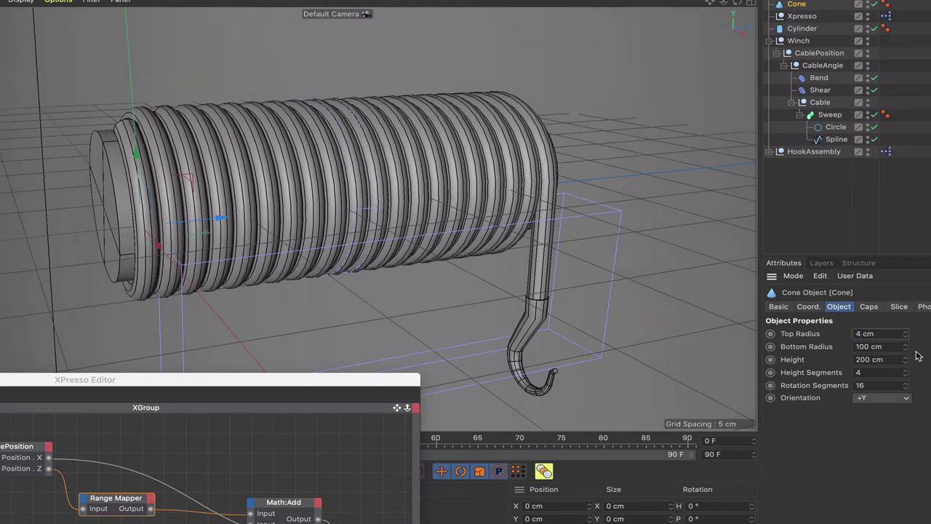
double_click(871, 347)
text(2.5)
key(Return)
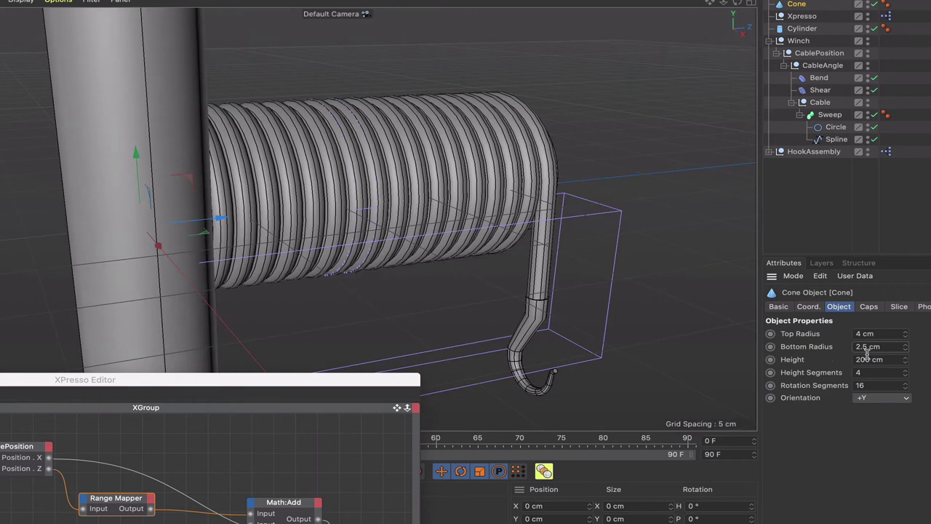
drag(870, 360, 822, 363)
text(8)
key(Return)
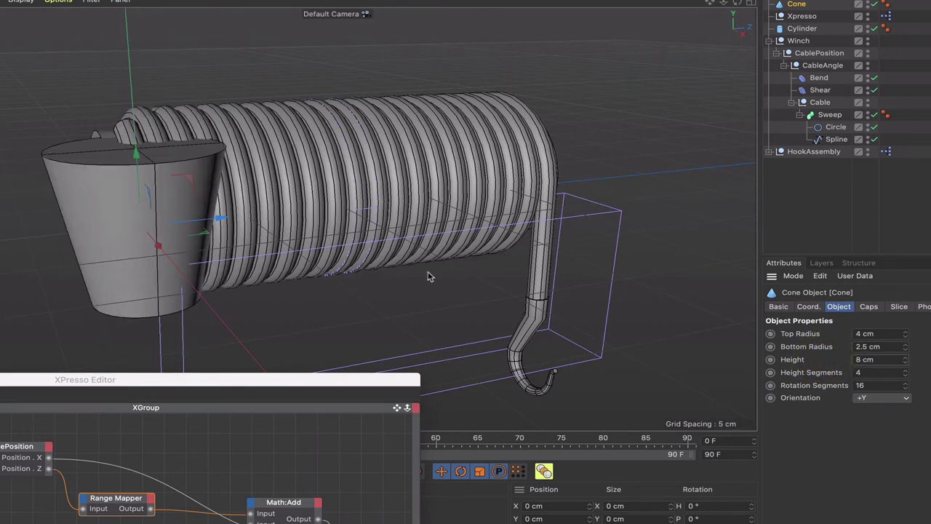
- Move the Cone along Z to the hook's end of the winch and lower it in the side view so it sits just below the hook
drag(217, 216, 611, 206)
key(F3)
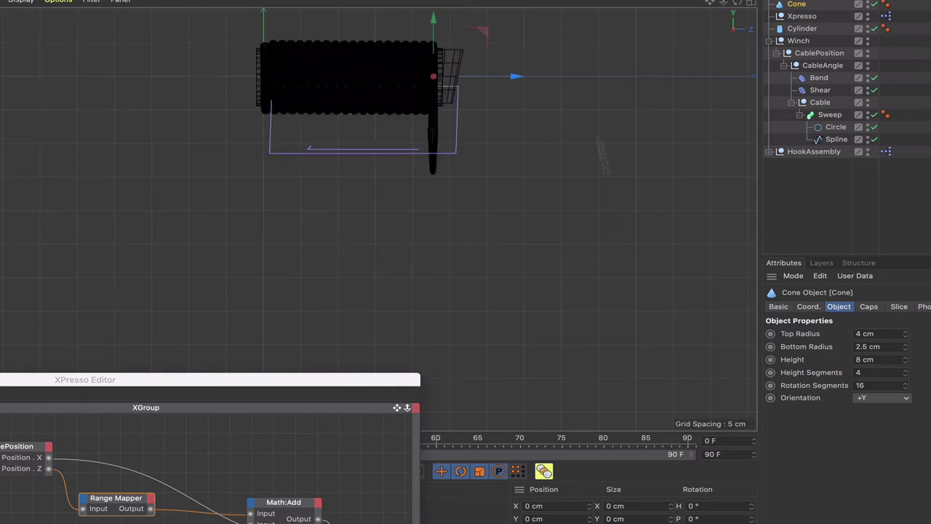
drag(434, 20, 434, 167)
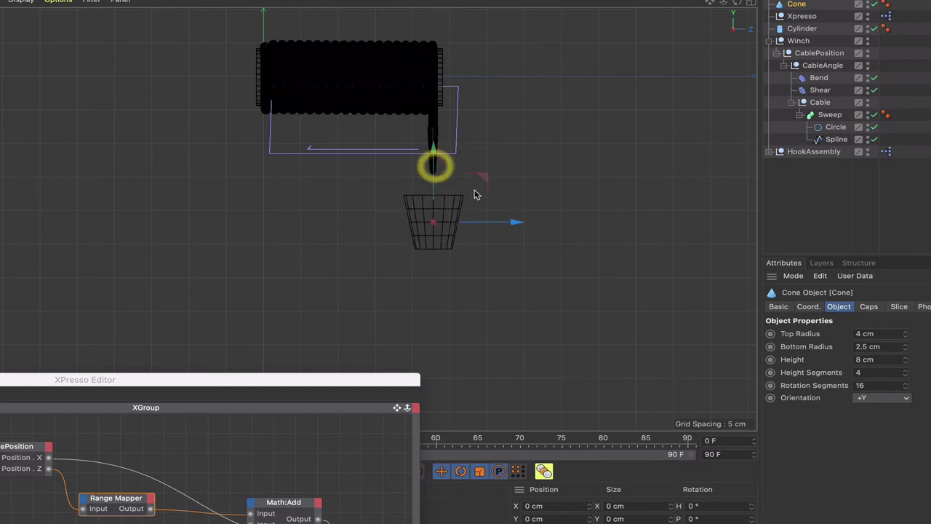
click(491, 218)
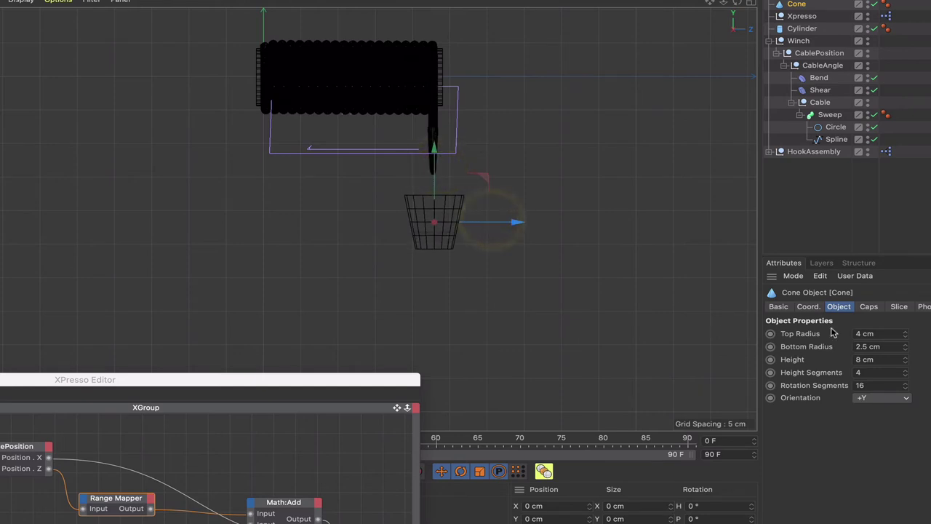
- Set the Cone's Top Radius to 3 cm, Bottom Radius to 2 cm and Height to 6 cm
drag(863, 334, 831, 332)
text(3)
key(Return)
double_click(868, 347)
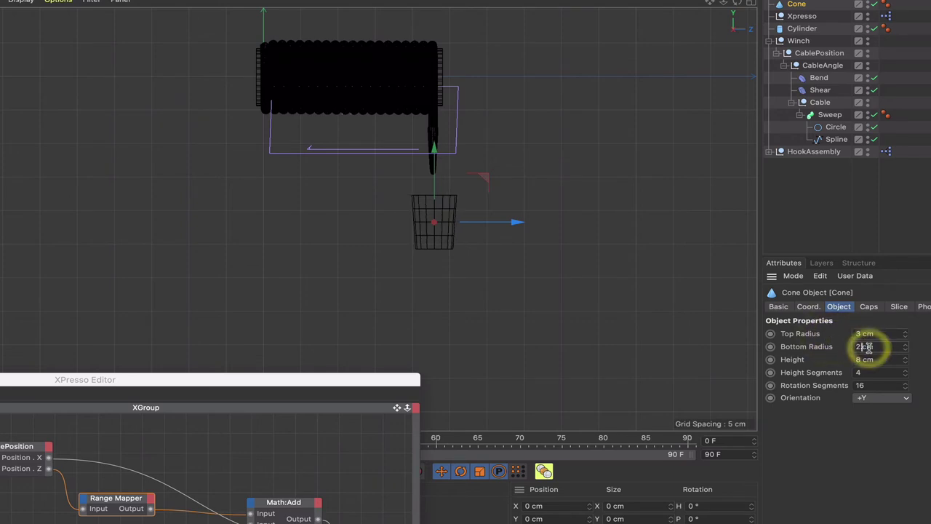
text(2)
key(Return)
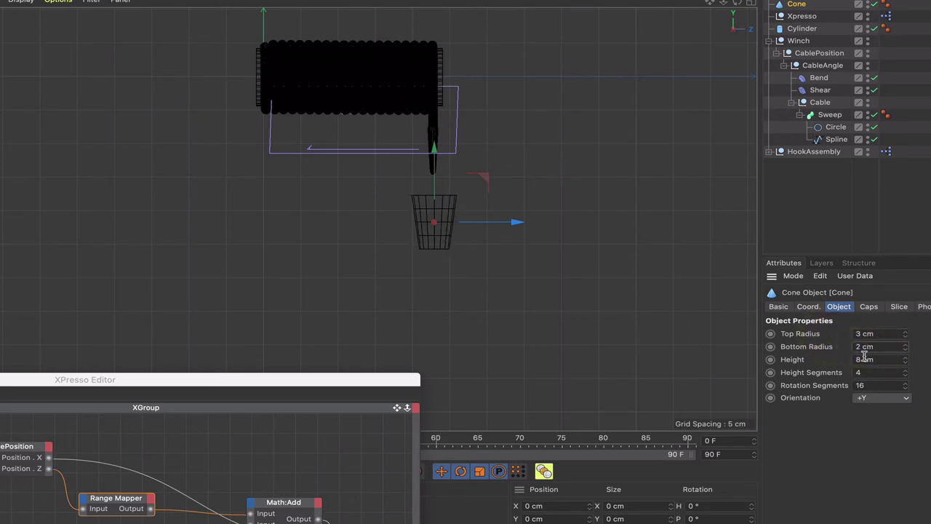
double_click(864, 358)
text(7)
click(842, 360)
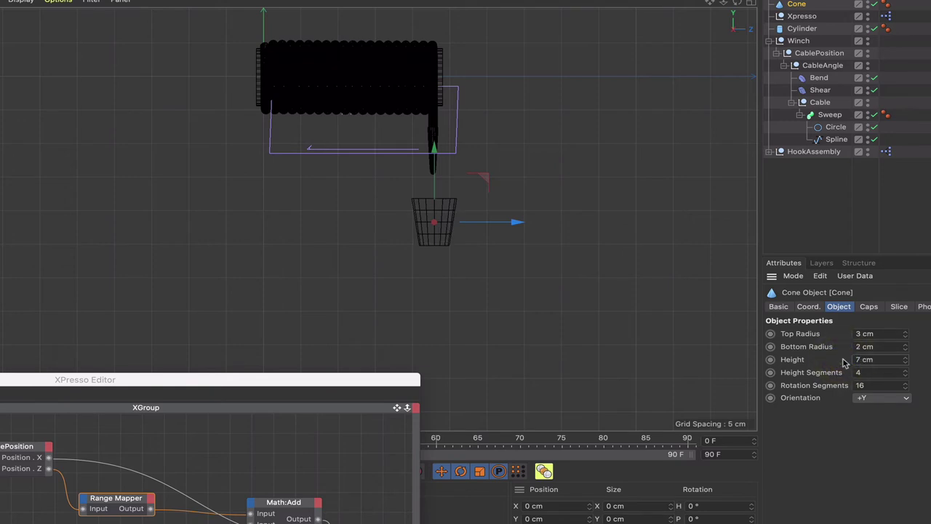
double_click(863, 360)
text(6)
click(842, 360)
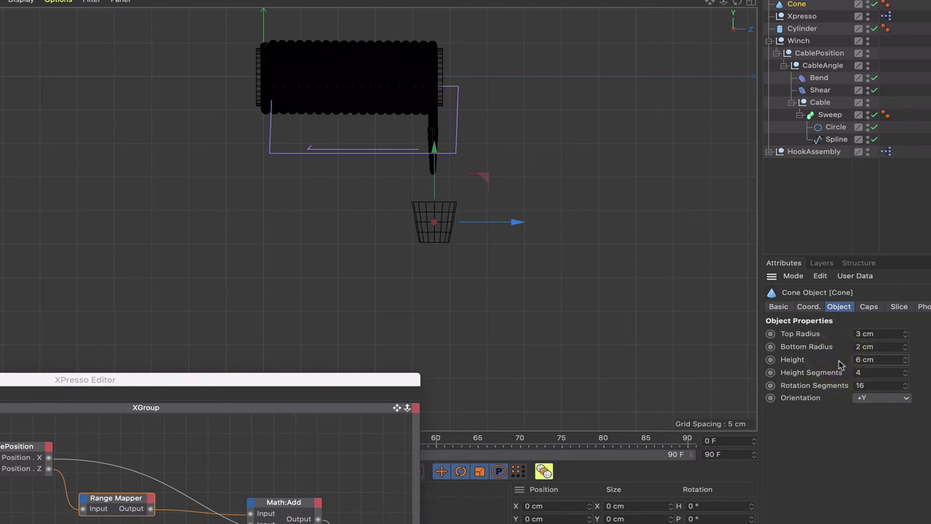
- Raise the Cone slightly along Y in the perspective view so it sits closer beneath the hook
key(F1)
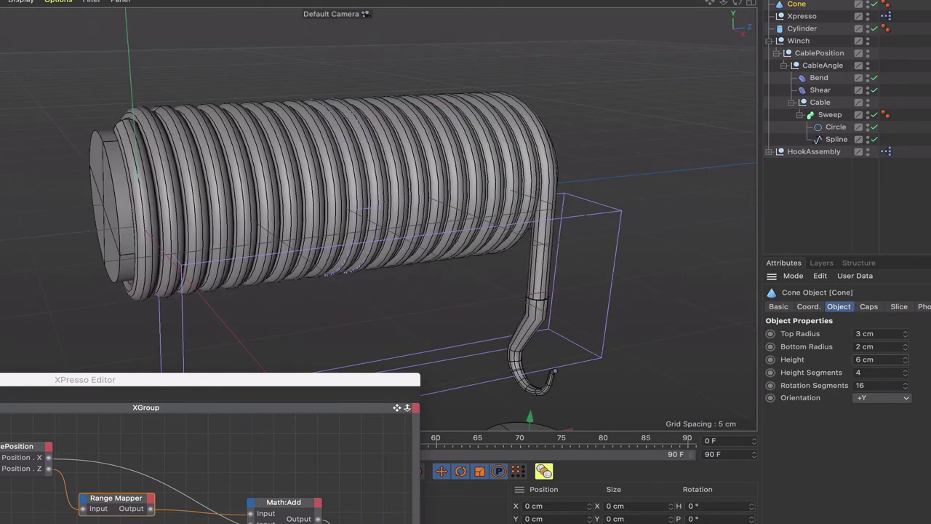
mouse_move(712, 2)
mouse_down()
mouse_move(691, 0)
mouse_move(697, 9)
mouse_up()
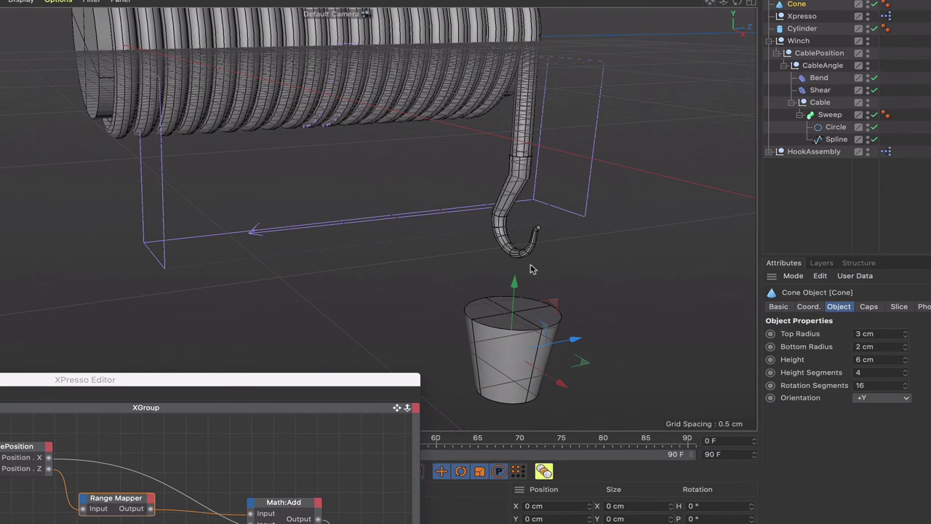
drag(515, 283, 515, 262)
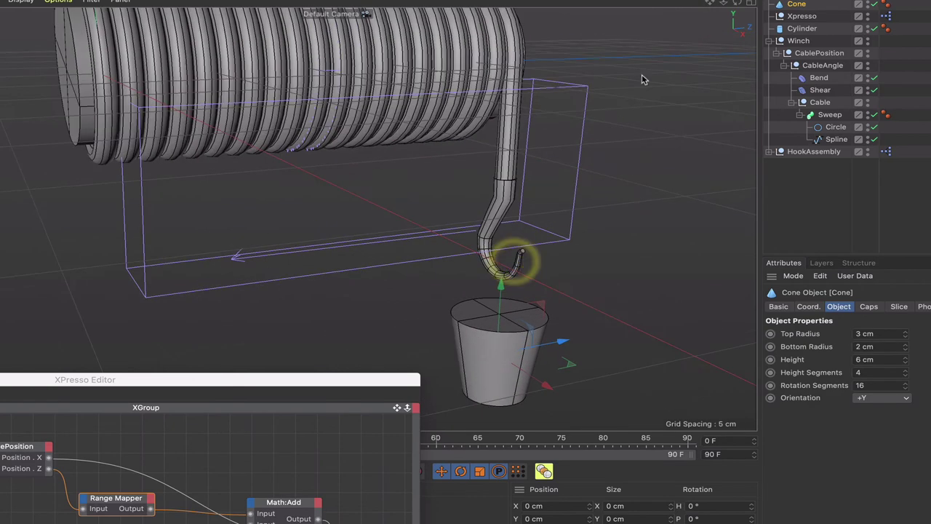
drag(711, 5, 696, 8)
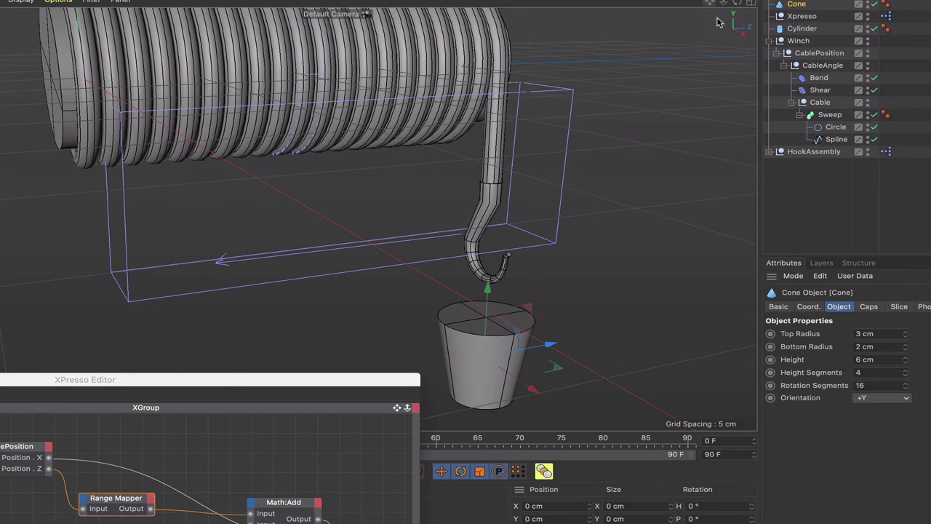
- Set the Cone's Height Segments to 1 and Rotation Segments to 30, and make it editable
double_click(871, 374)
text(1)
key(Return)
drag(890, 385, 837, 386)
text(30)
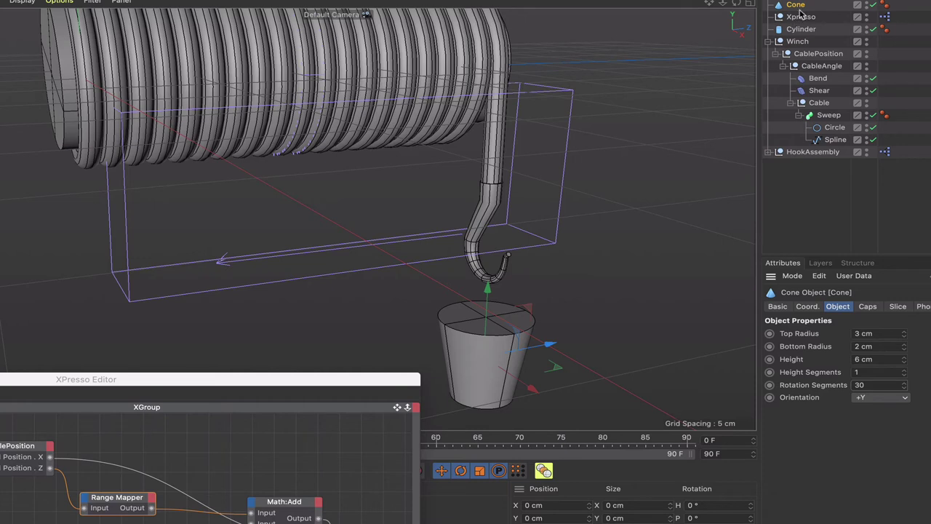
key(c)
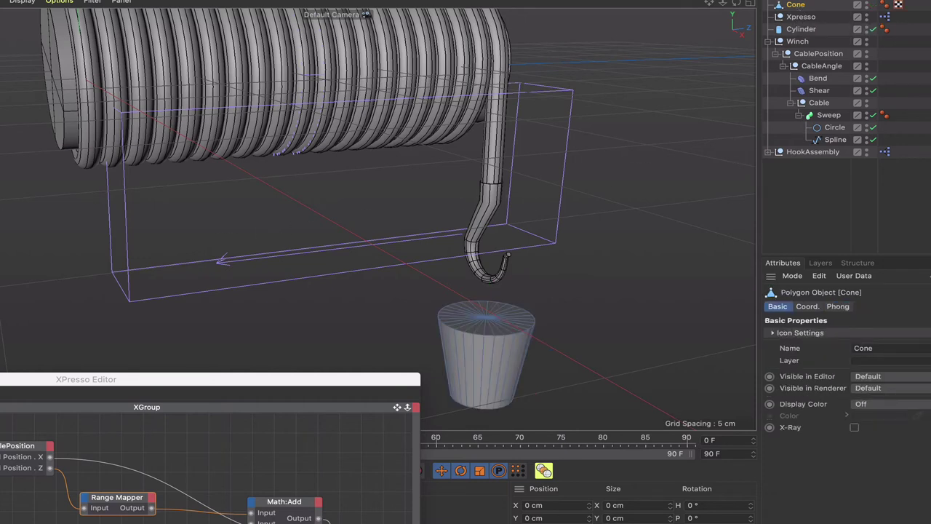
- Add a loop cut on the Cone's top cap near the rim at an offset of about 10%
key(k)
key(l)
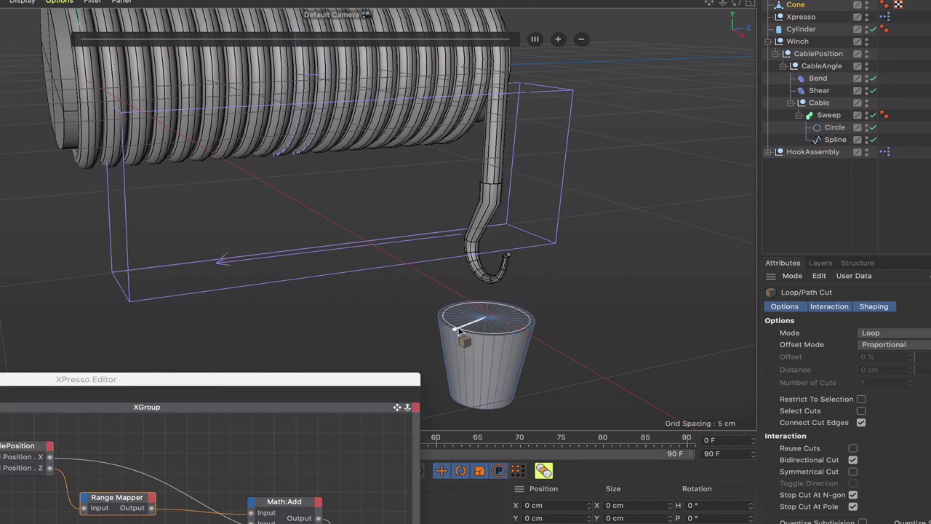
click(458, 331)
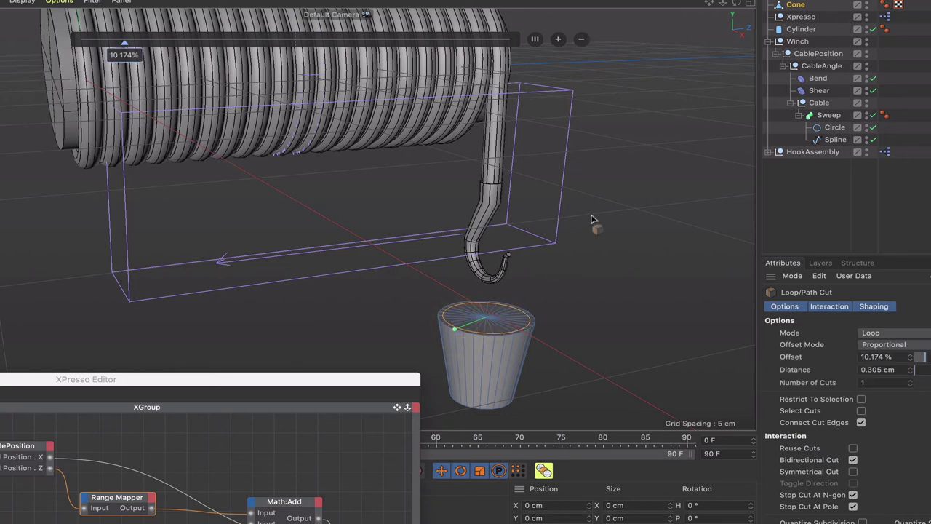
- Loop-select the polygons inside the top cap's new edge, scale them up to about 5.52 cm across, and deselect them
key(t)
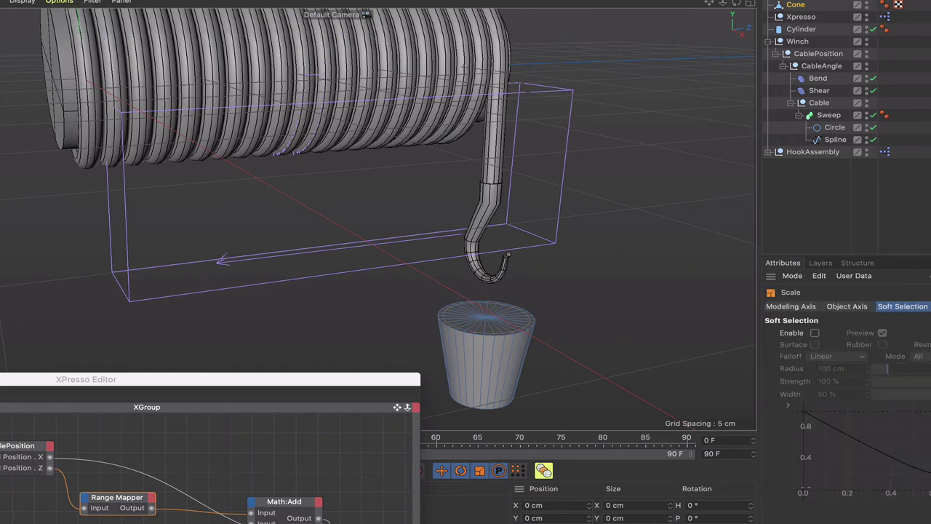
click(26, 1)
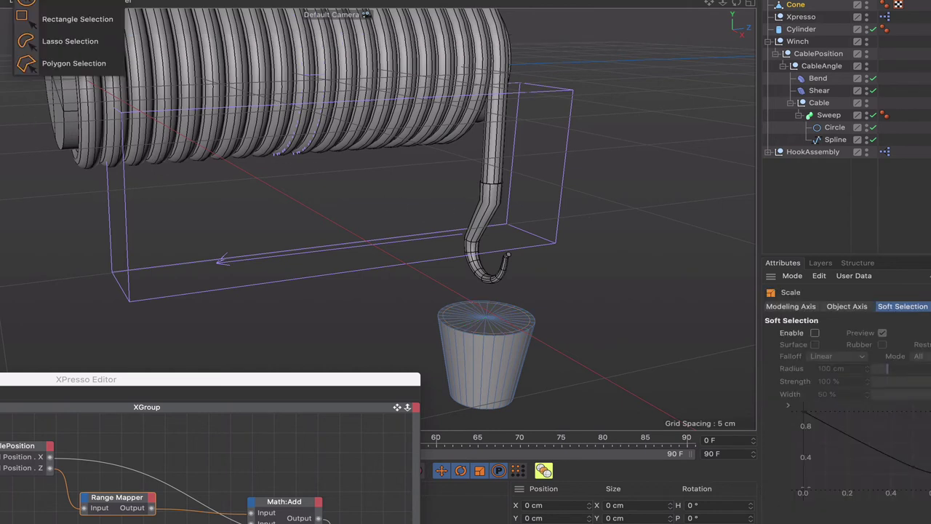
click(487, 316)
key(u)
key(l)
click(488, 314)
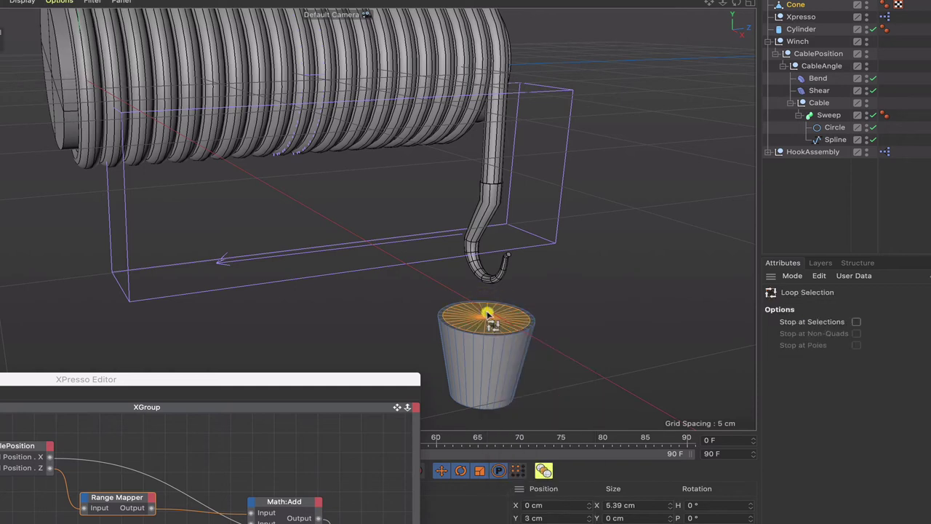
key(t)
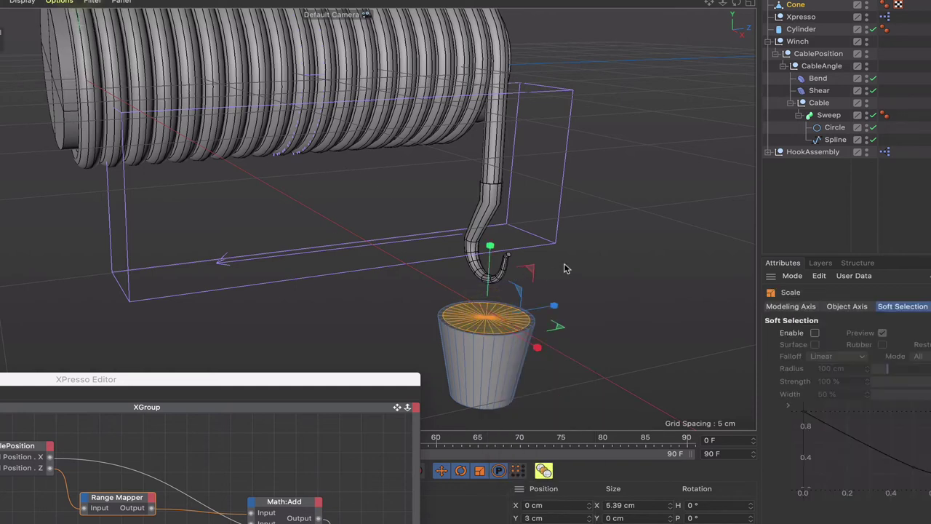
drag(565, 269, 582, 264)
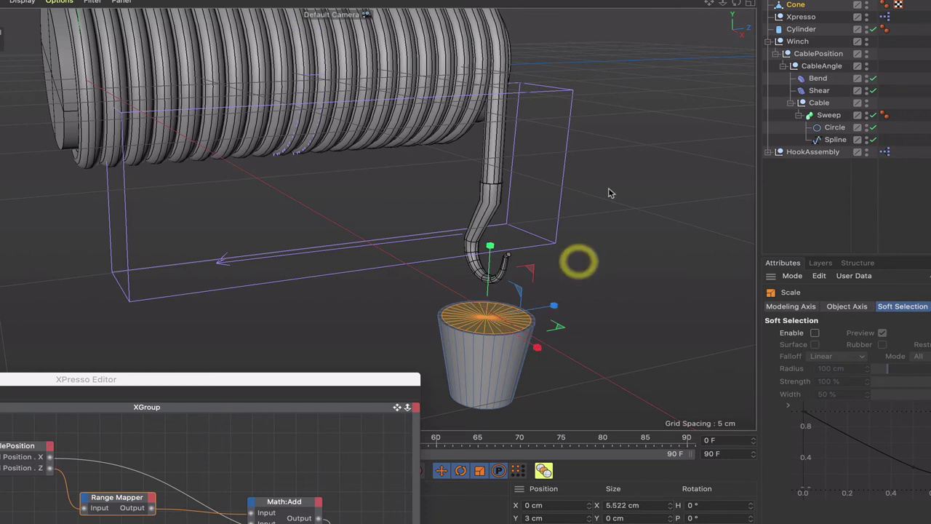
click(609, 187)
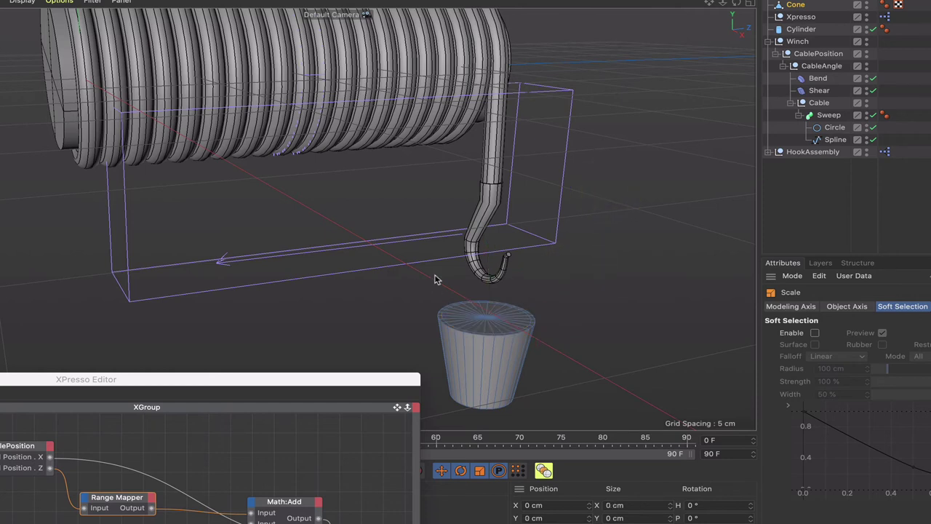
- Loop-select the inner top polygons again and extrude them down into the Cone with an Offset of -5.5 cm
key(u)
key(l)
click(471, 313)
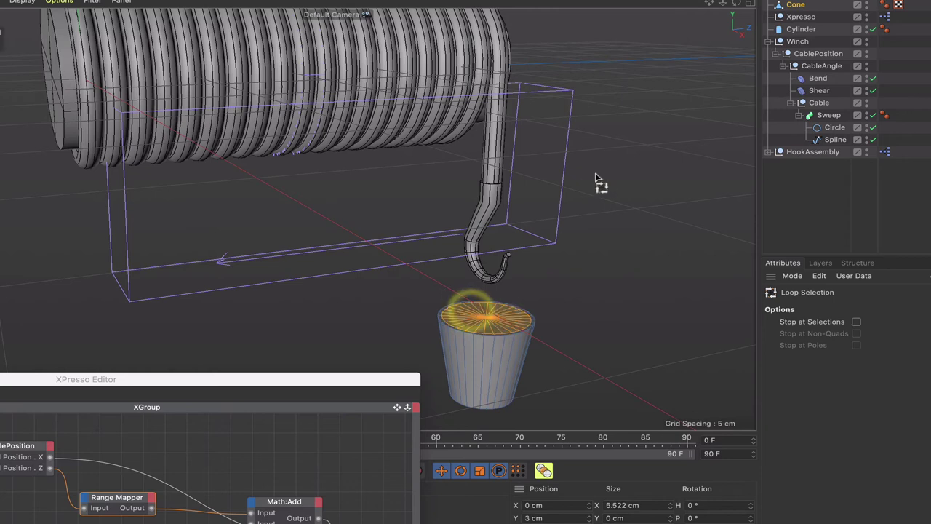
key(F4)
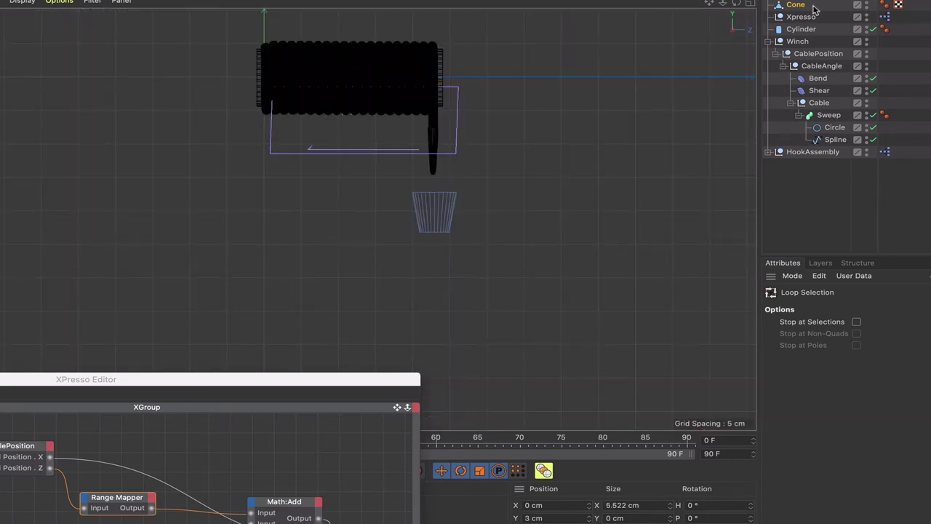
key(o)
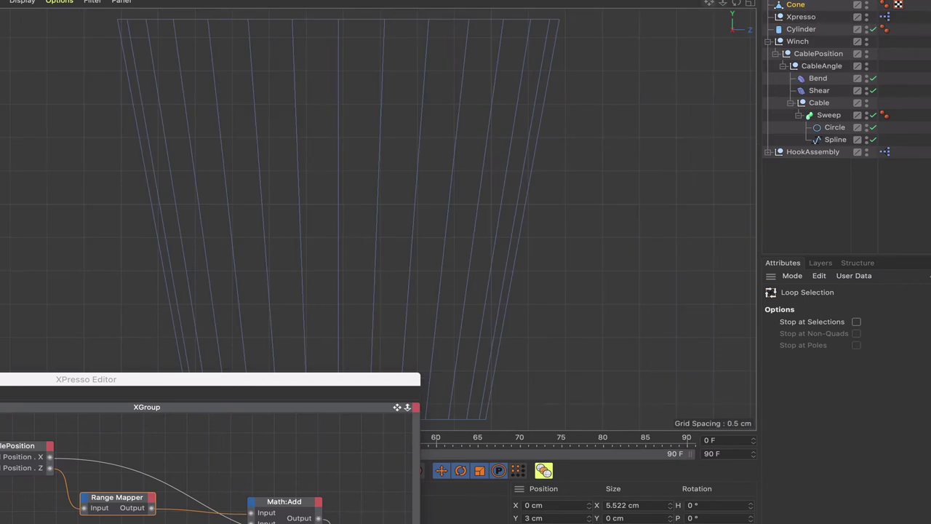
drag(710, 3, 673, 31)
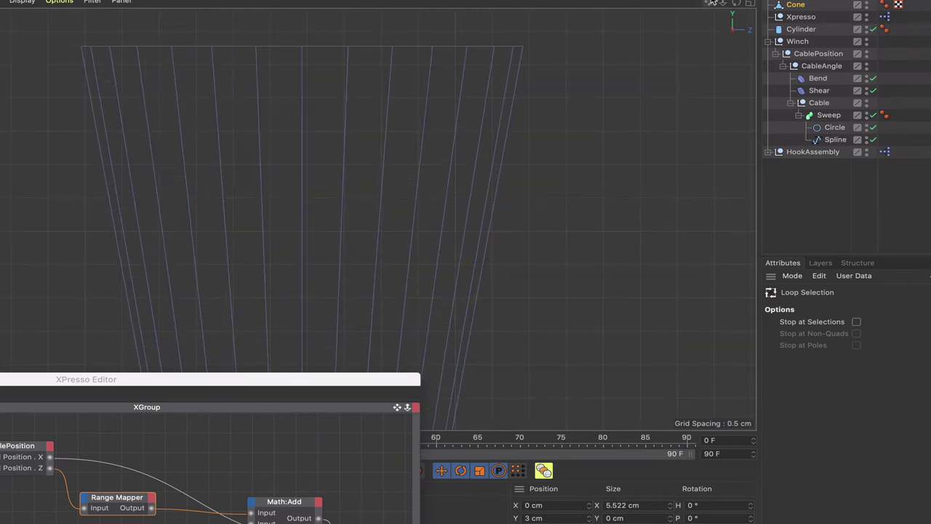
drag(718, 3, 787, 0)
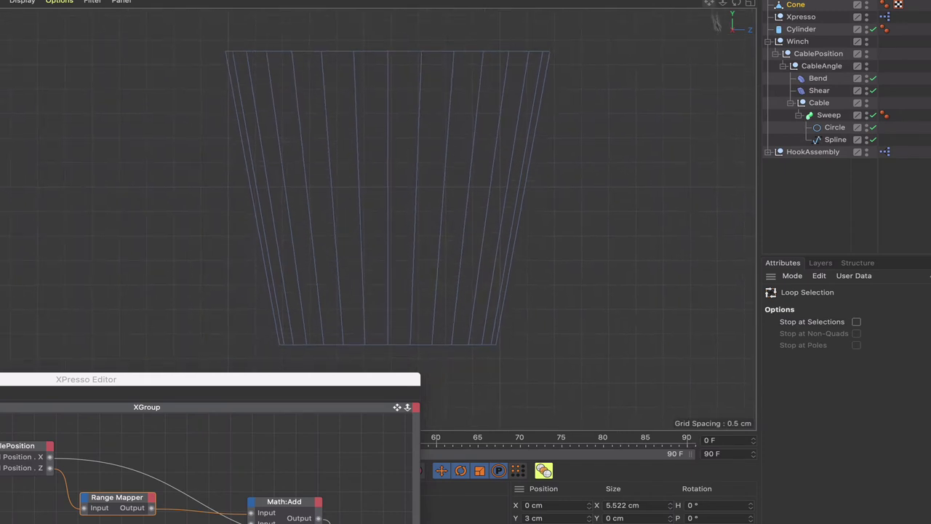
key(d)
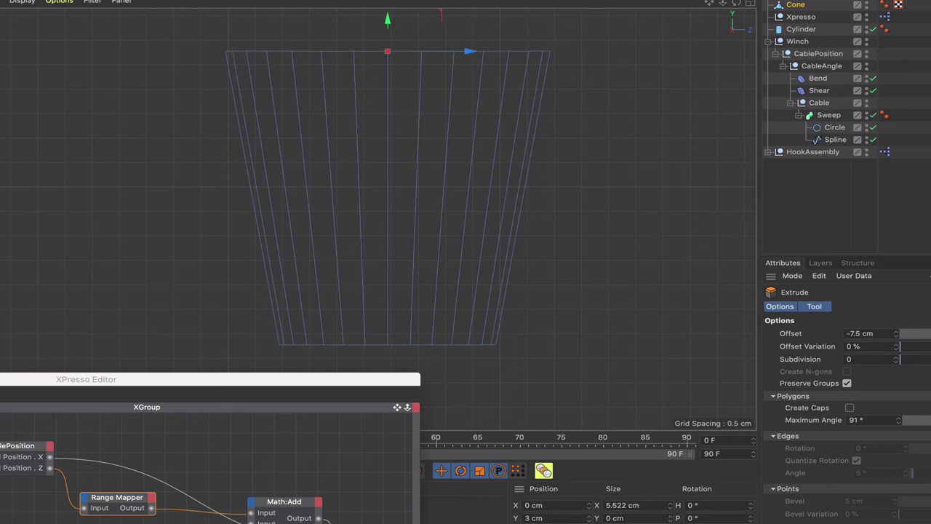
click(807, 522)
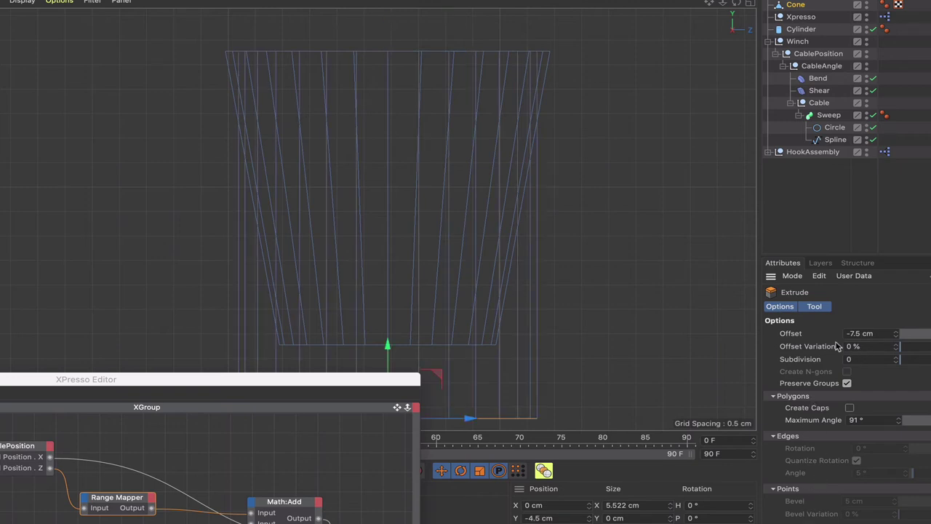
click(856, 333)
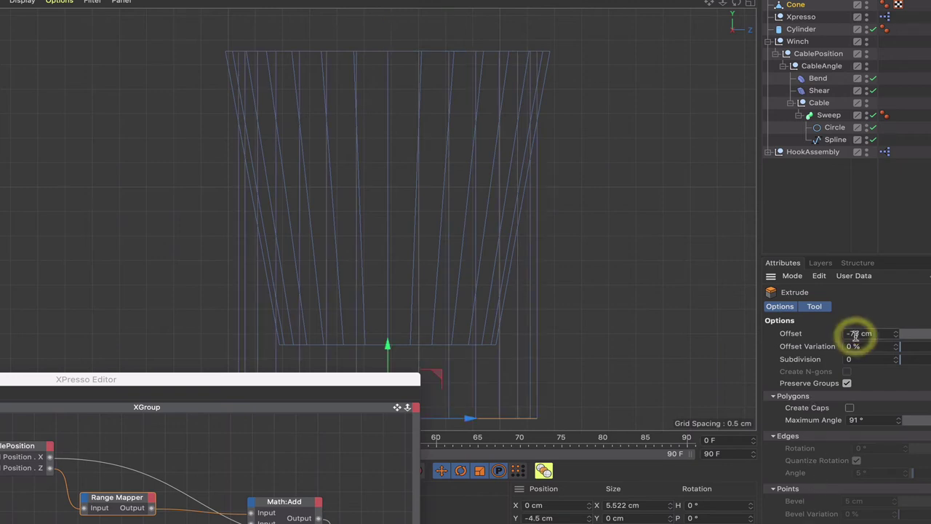
text(-5.5)
key(Return)
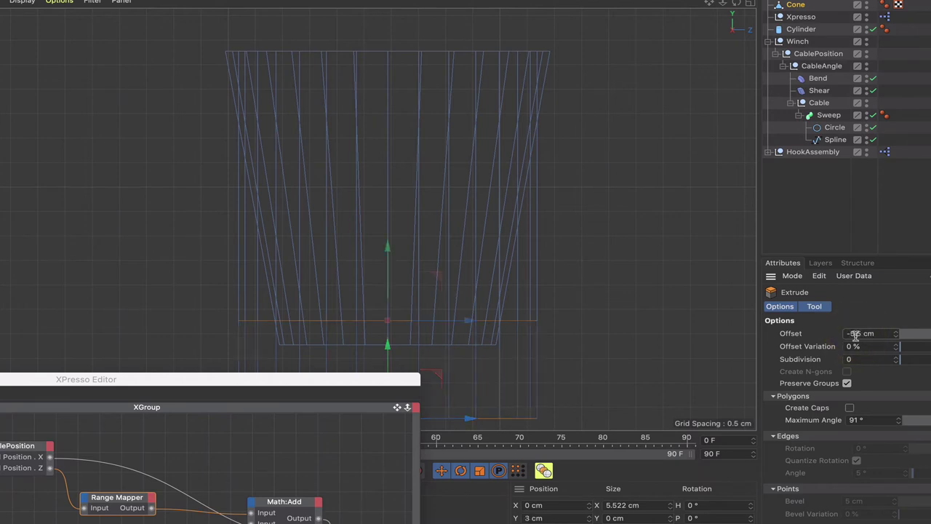
- Lower the extruded floor to about -2.8 cm in Y and scale it to about 3.75 cm to follow the bucket's taper
drag(405, 251, 388, 264)
click(109, 0)
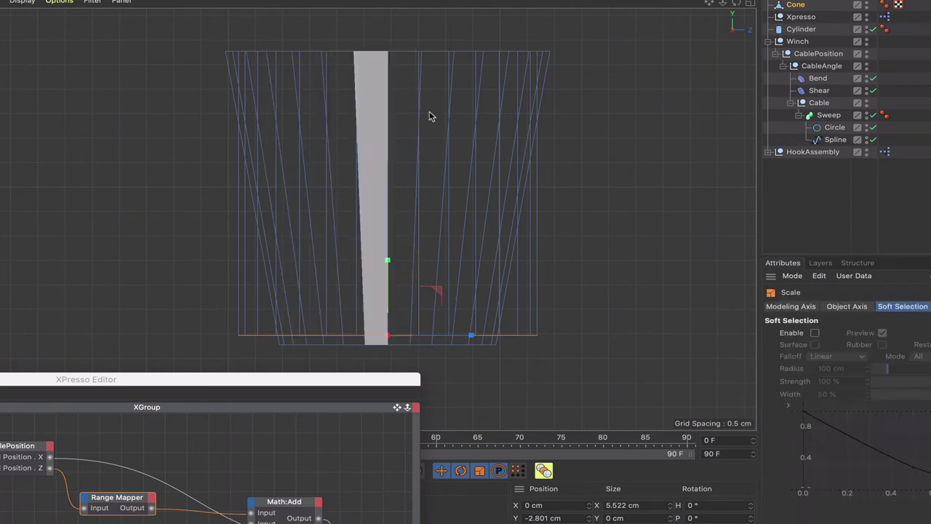
drag(672, 162, 530, 220)
click(632, 150)
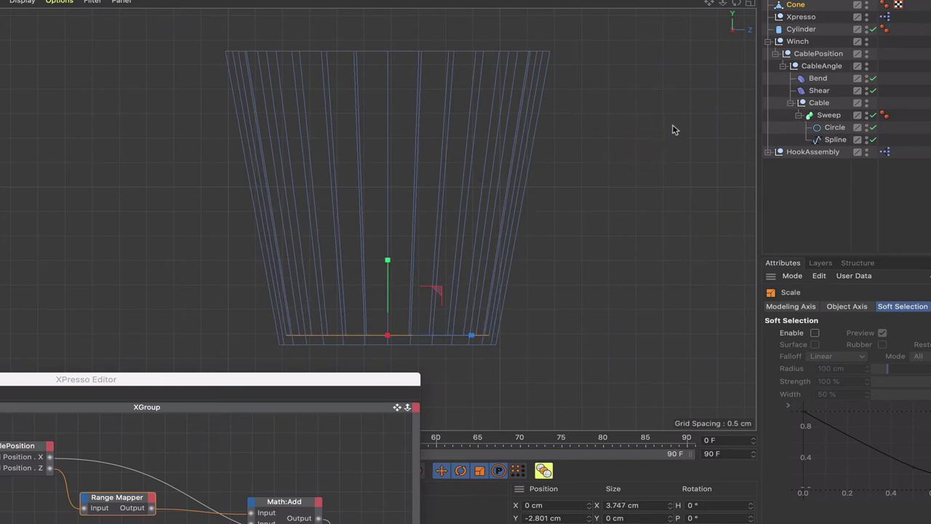
- Add a Cylinder primitive with +Z orientation, a radius of 1 cm and a height of 3 cm
key(F1)
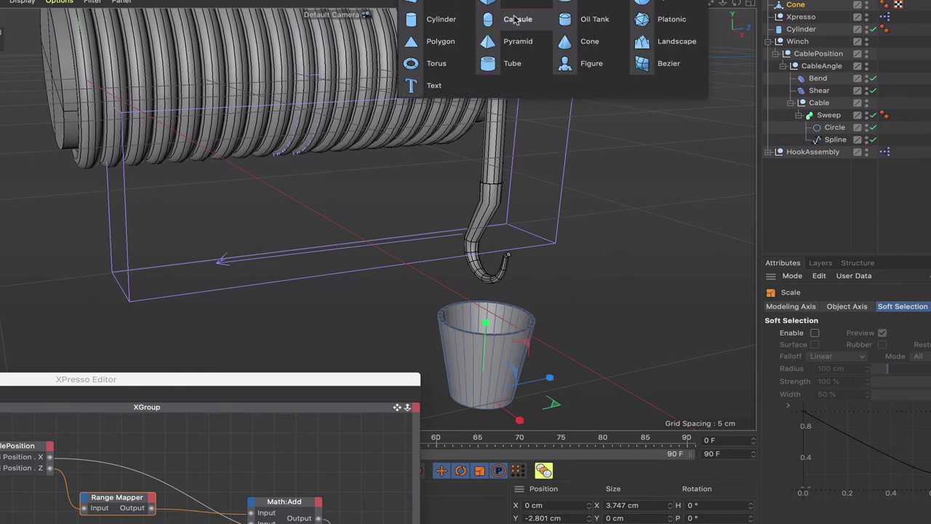
click(442, 29)
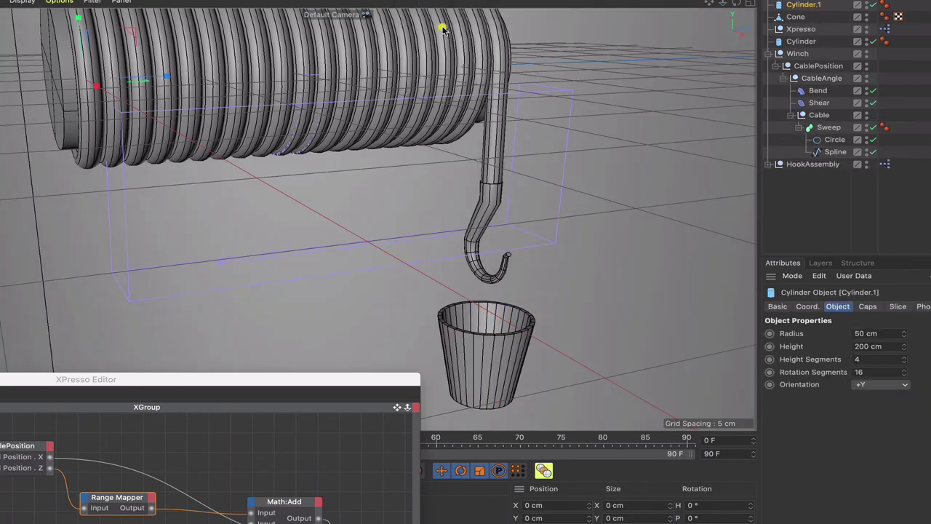
click(877, 389)
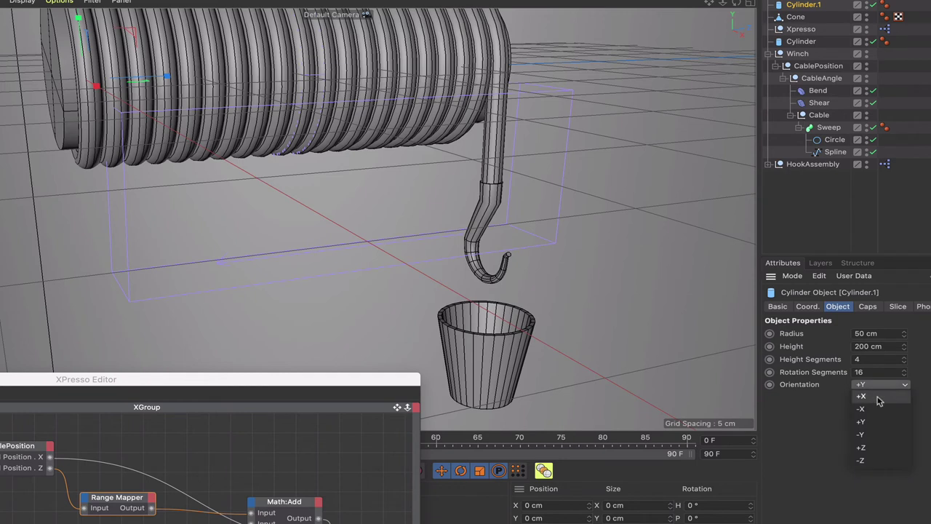
click(876, 449)
drag(864, 333, 833, 335)
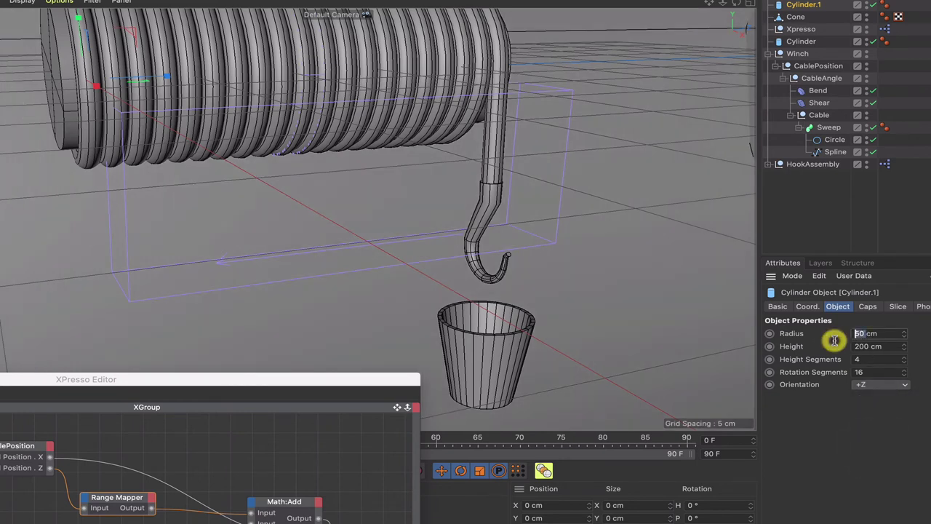
text(1)
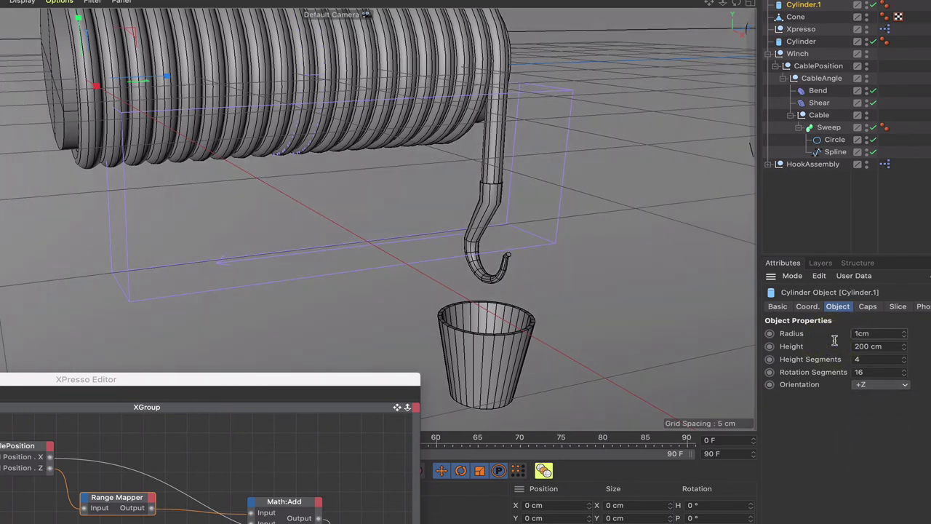
key(Return)
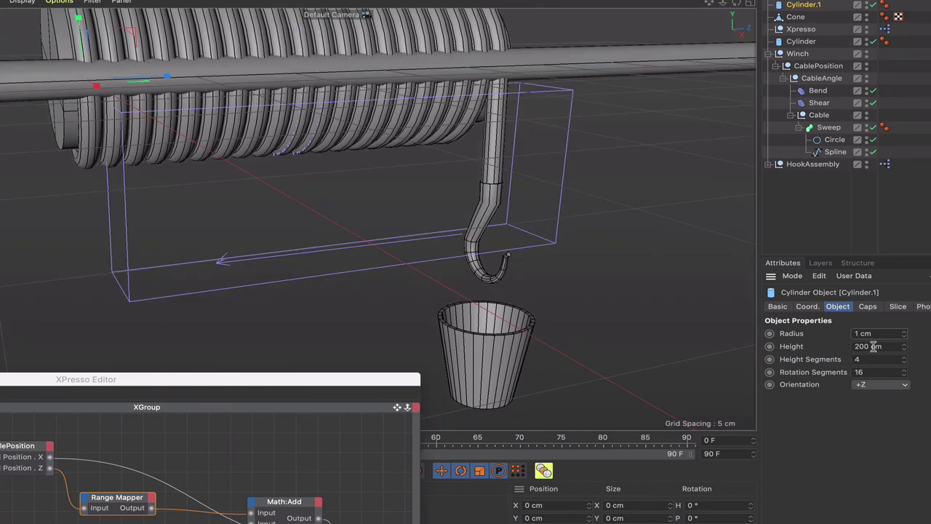
drag(864, 347, 827, 349)
key(BackSpace)
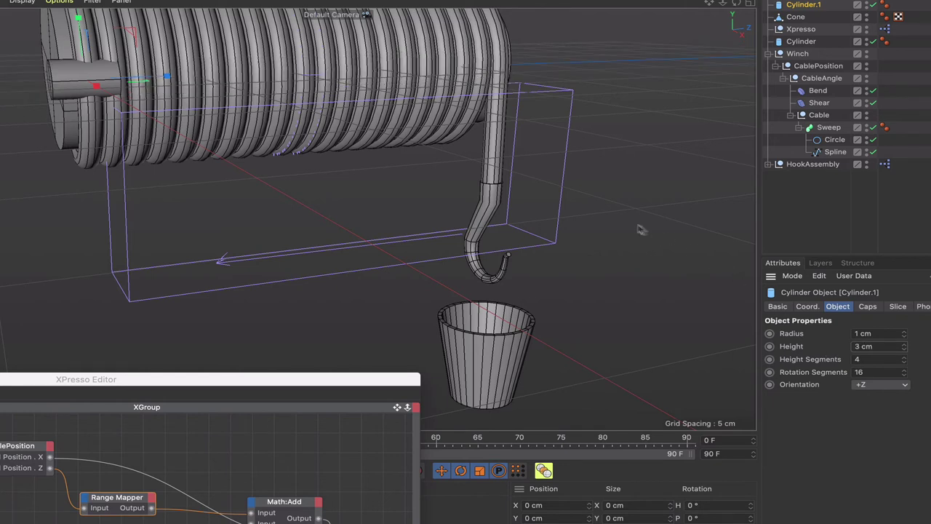
- Make Cylinder.1 a child of the Cone and zero its position so it sits at the bucket's center
drag(801, 6, 802, 19)
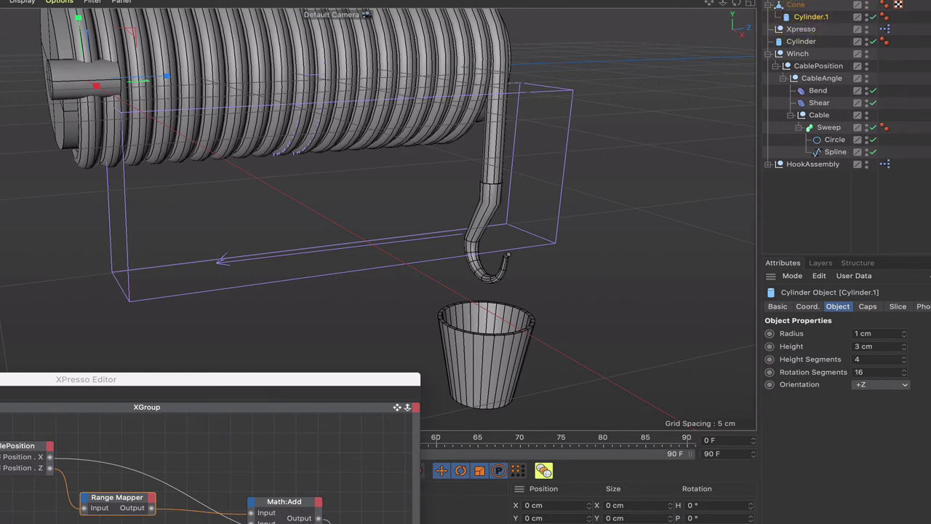
click(491, 517)
key(Return)
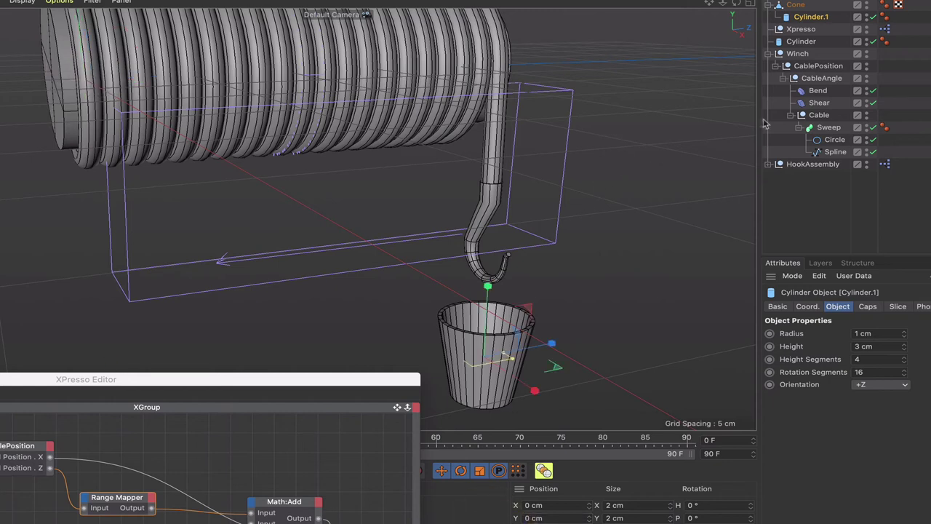
- Move Cylinder.1 along negative Z to the bucket's outer side and raise it to about 2.03 cm in Y
click(803, 17)
click(557, 51)
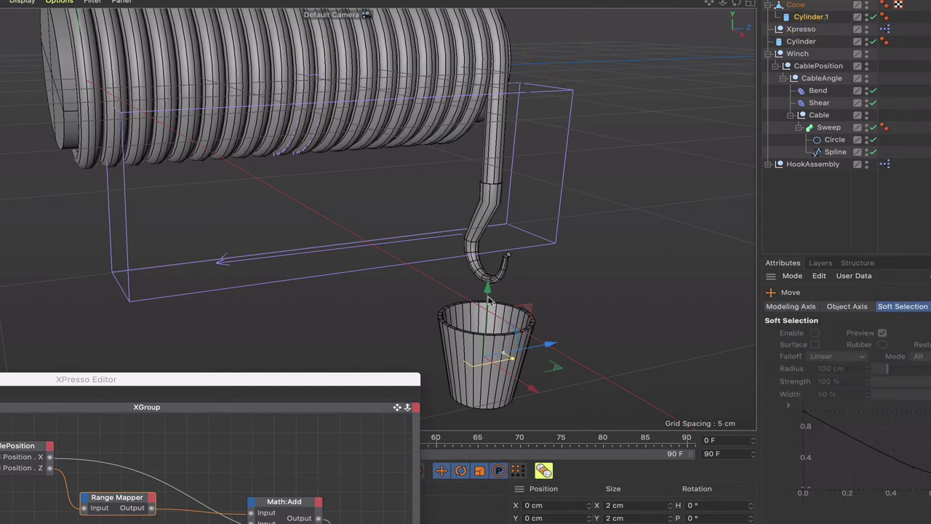
drag(550, 345, 500, 354)
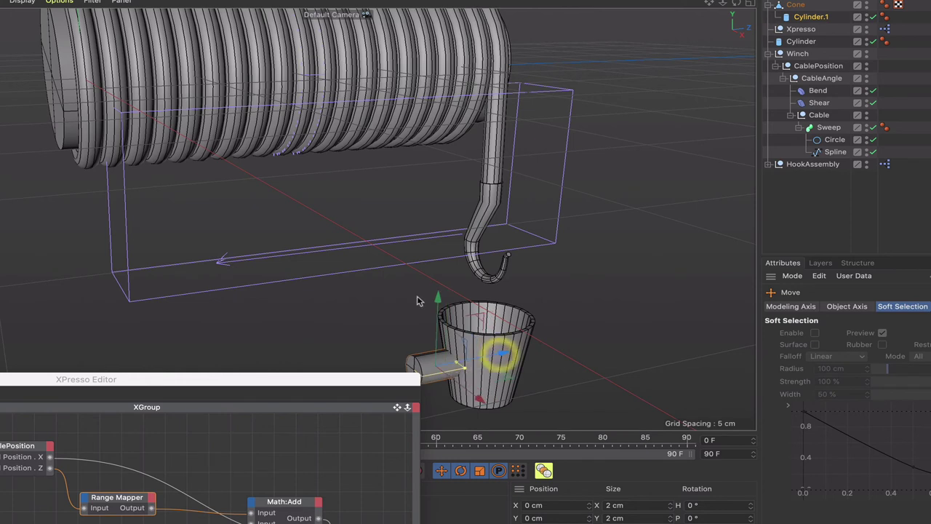
drag(438, 299, 439, 270)
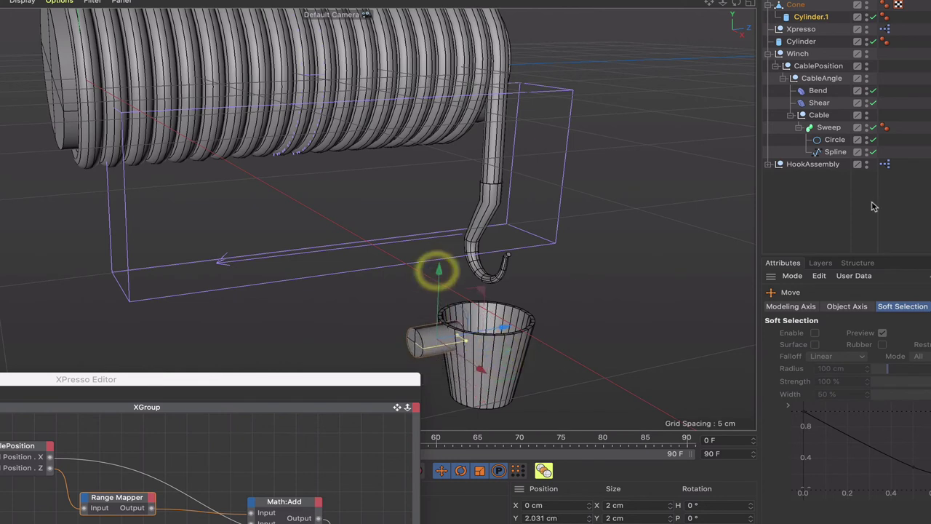
- Shrink Cylinder.1 to a peg with a radius of 0.2 cm and a height of 0.6 cm
click(809, 19)
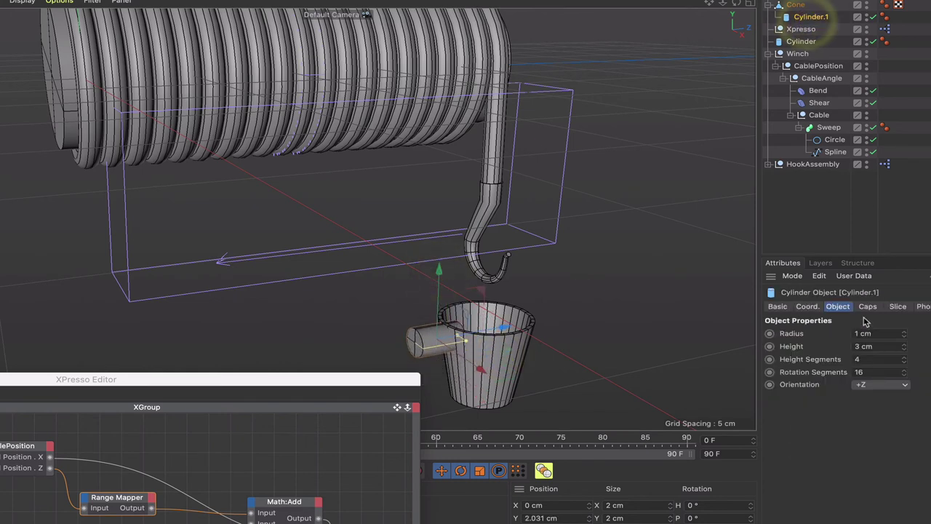
click(830, 333)
text(.)
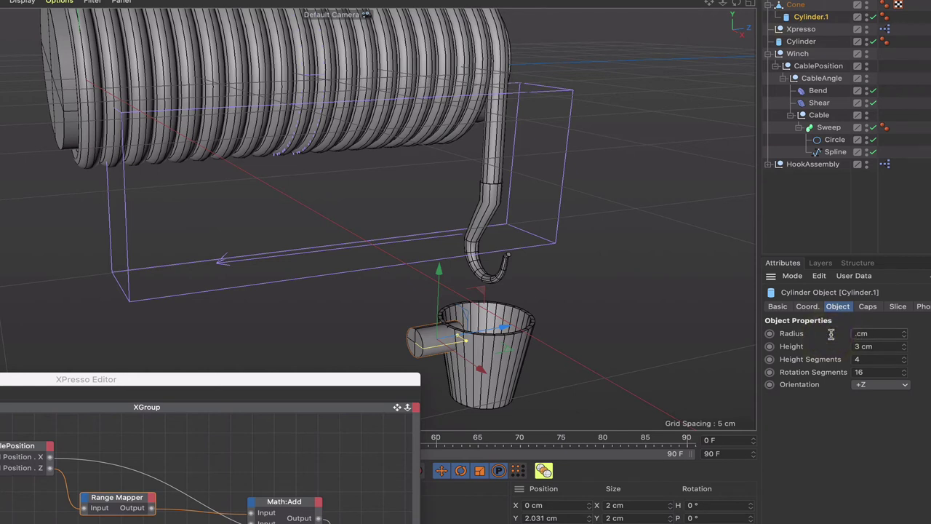
text(2)
key(Return)
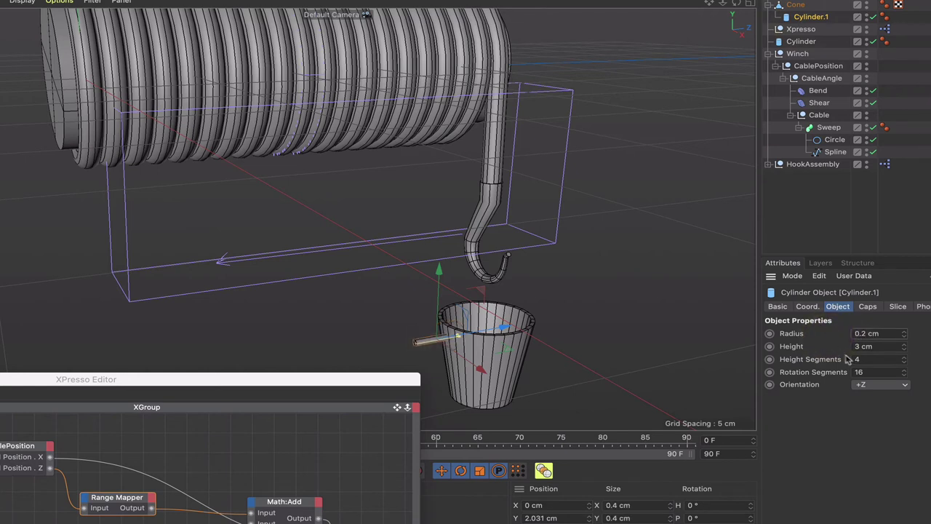
text(1)
click(828, 348)
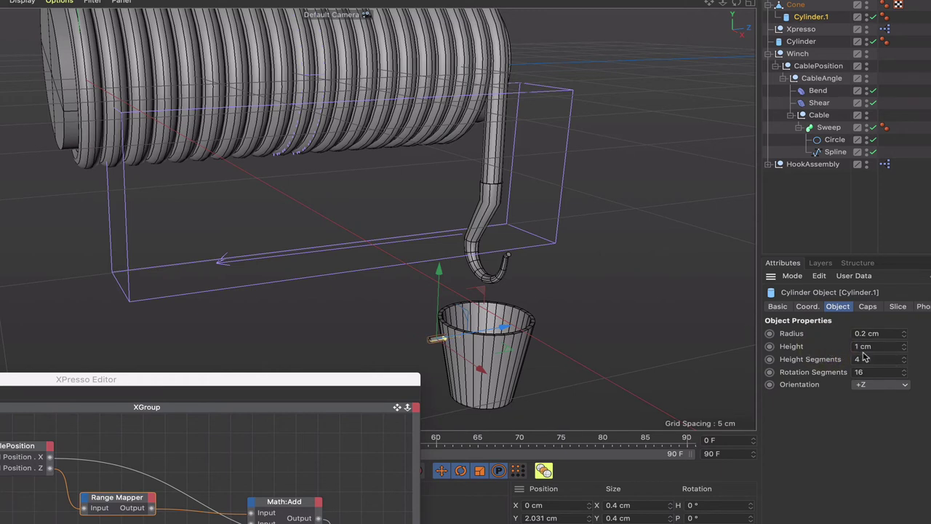
drag(863, 348, 850, 349)
text(.6)
key(Return)
- Position the peg through the bucket's wall just below the rim, at about 2.59 cm in Y and -3.07 cm in Z
drag(499, 332, 503, 332)
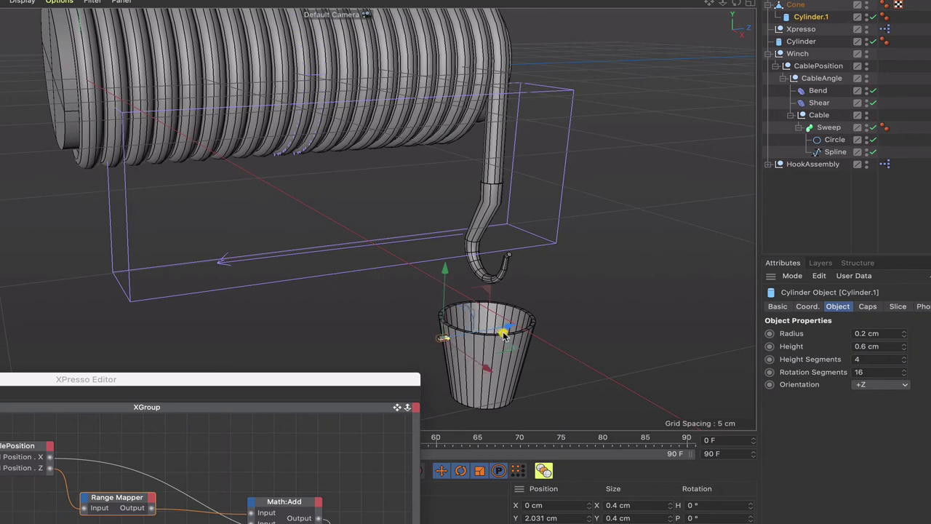
key(F3)
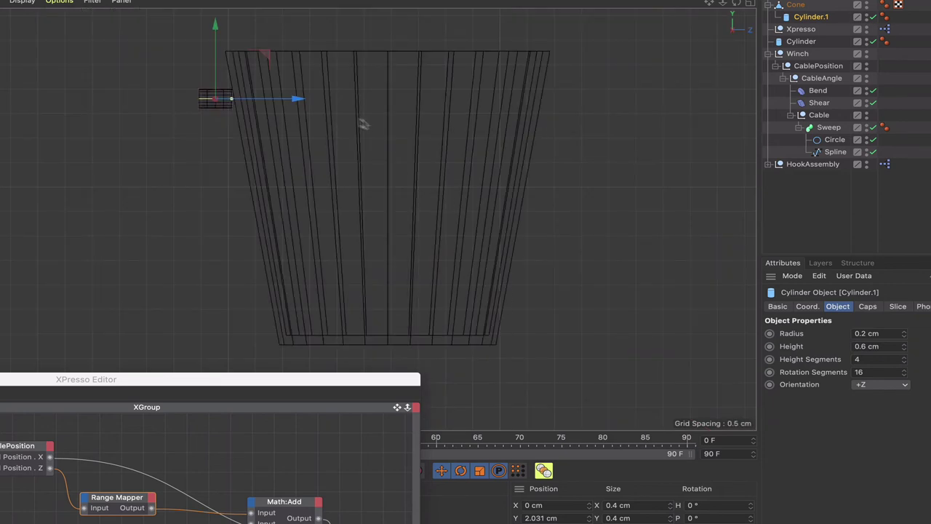
drag(301, 100, 309, 101)
drag(222, 28, 222, 11)
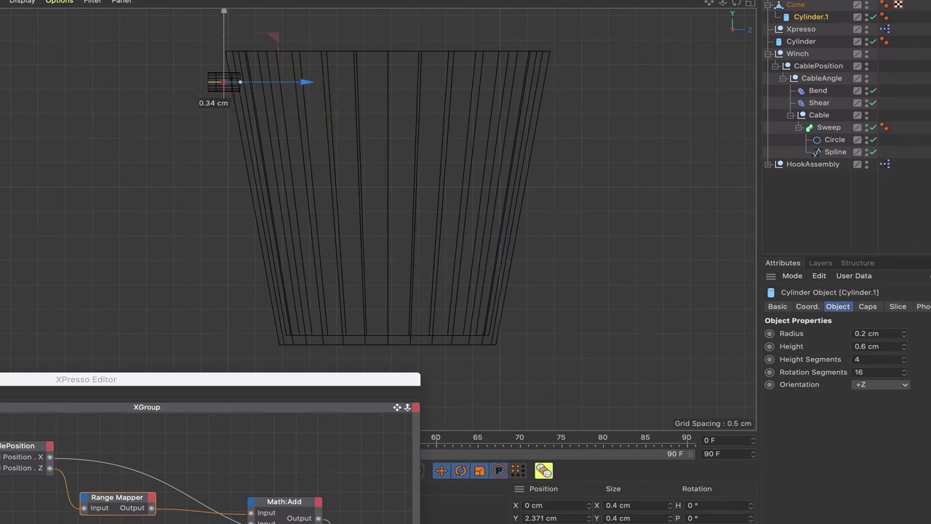
drag(307, 81, 301, 74)
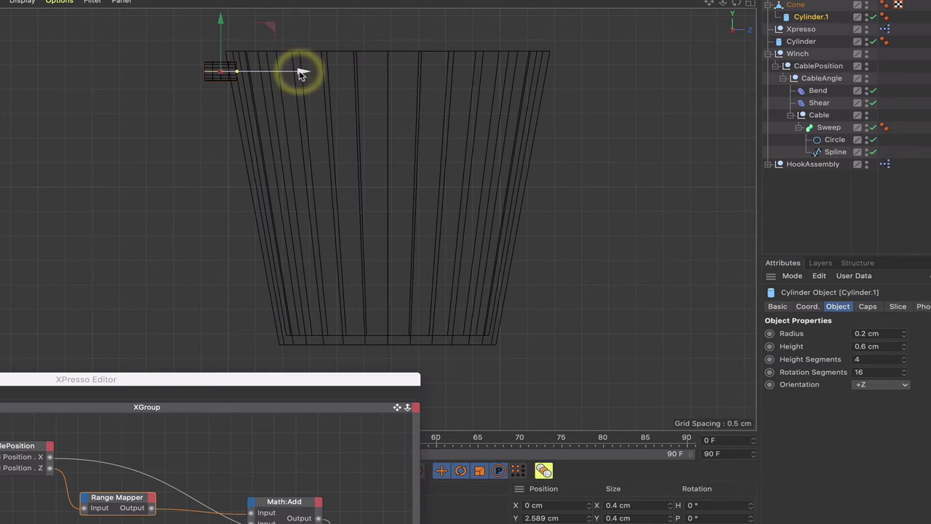
key(F1)
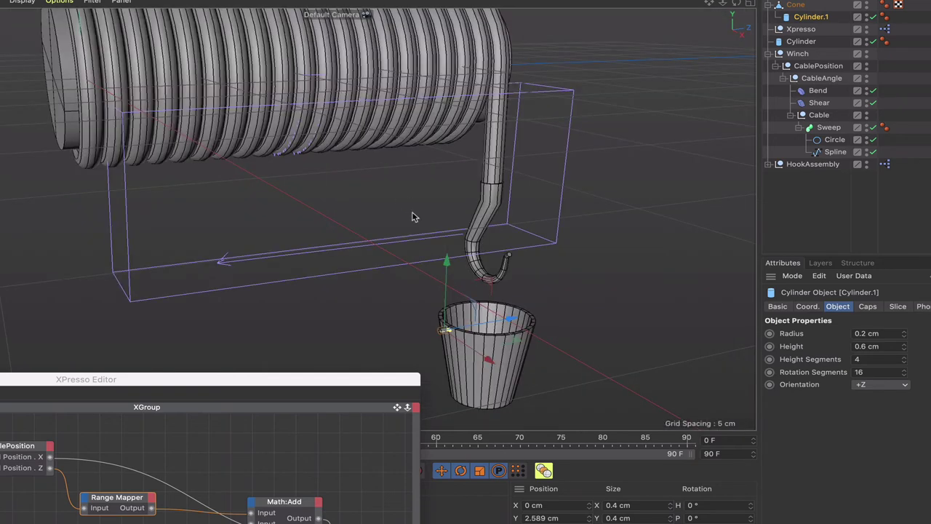
- Set the peg's height segments to 2 and its rotation segments to 30
click(870, 358)
text(2)
key(Tab)
- Make the peg editable and move its middle edge loop along Z towards the outer end
key(F2)
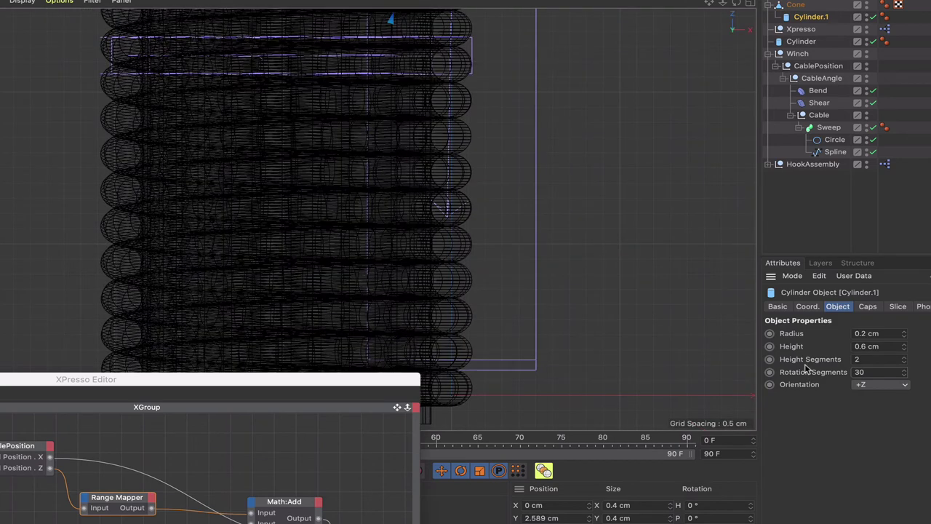
key(F3)
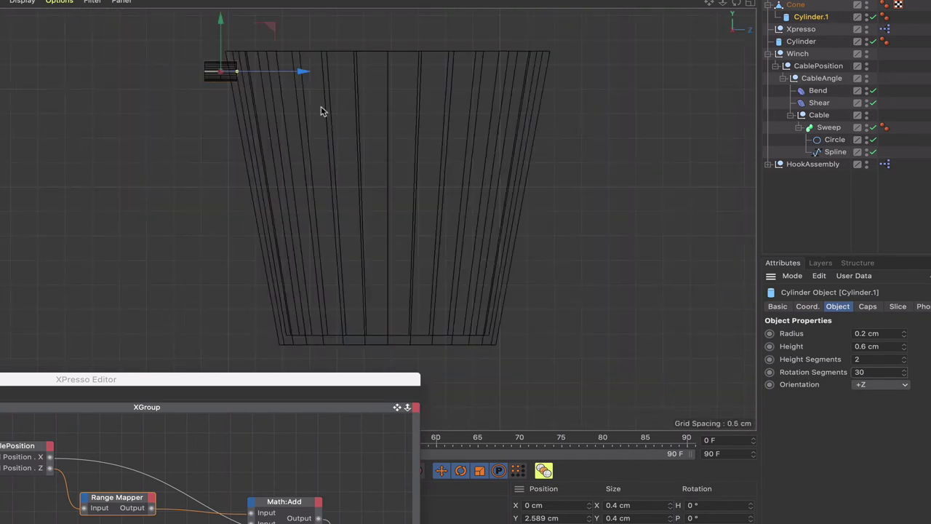
key(c)
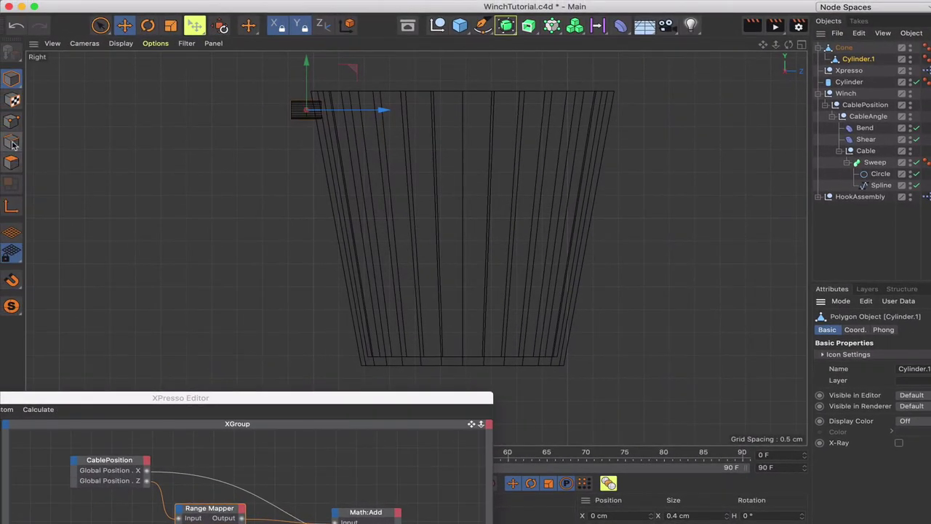
click(11, 142)
key(u)
key(l)
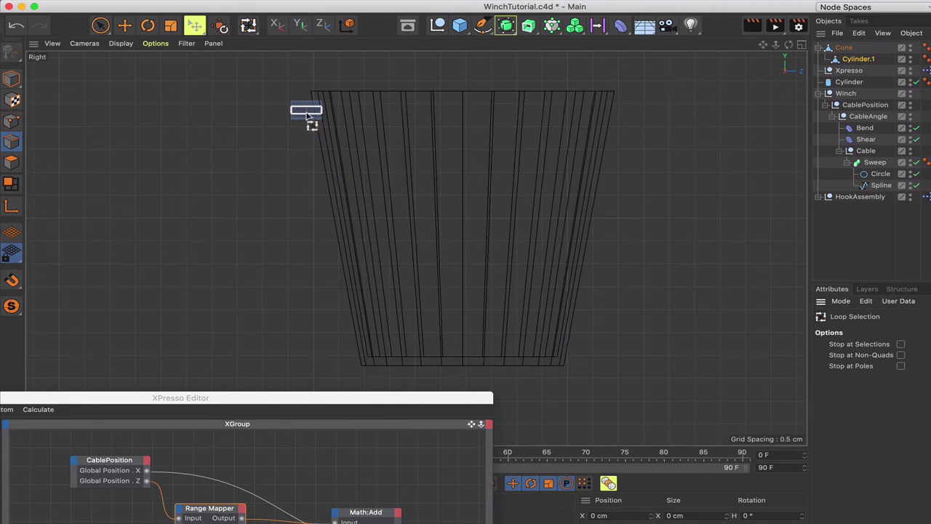
click(307, 111)
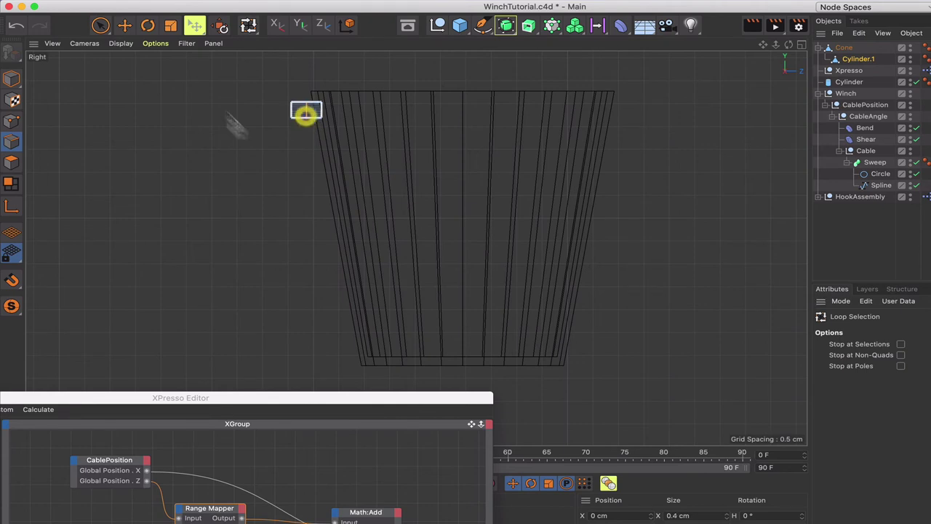
click(124, 24)
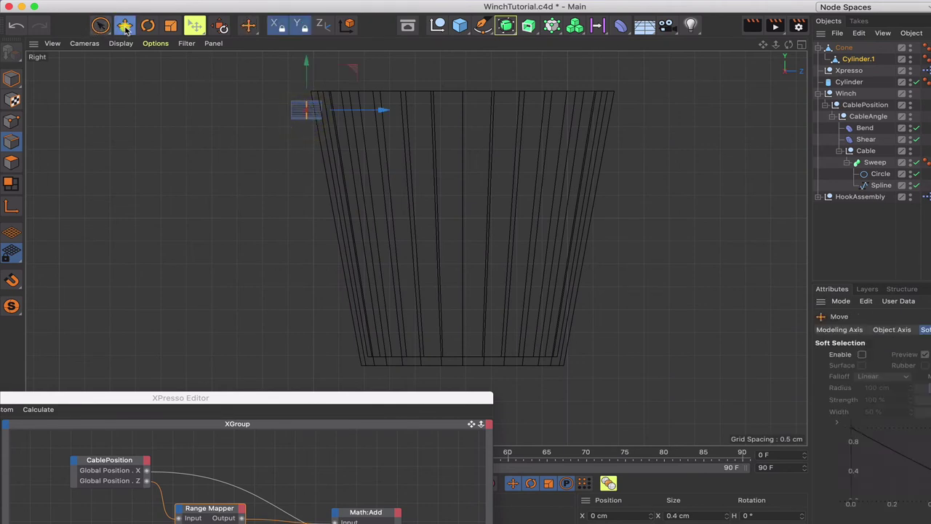
drag(380, 110, 368, 114)
click(120, 118)
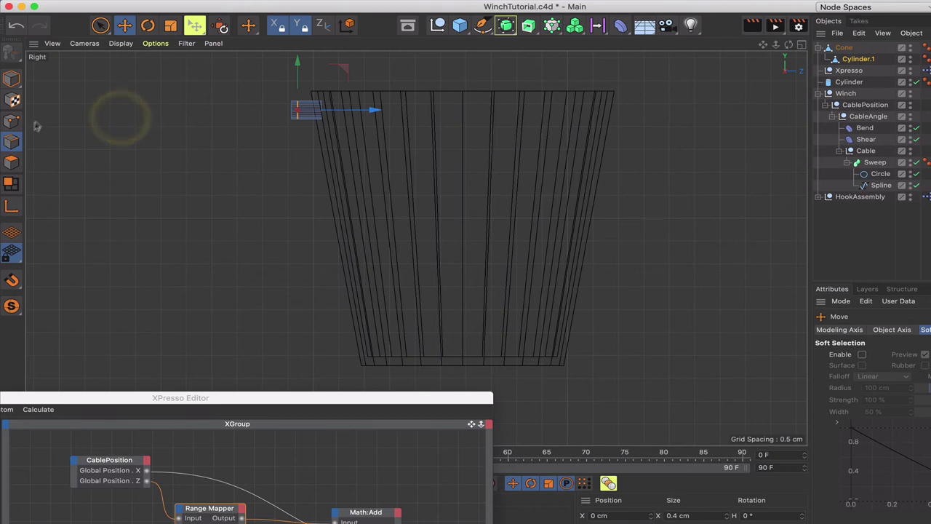
- Loop-select the polygons around the peg's outer end and extrude them with an Offset of 0.1 cm to form a head
click(11, 161)
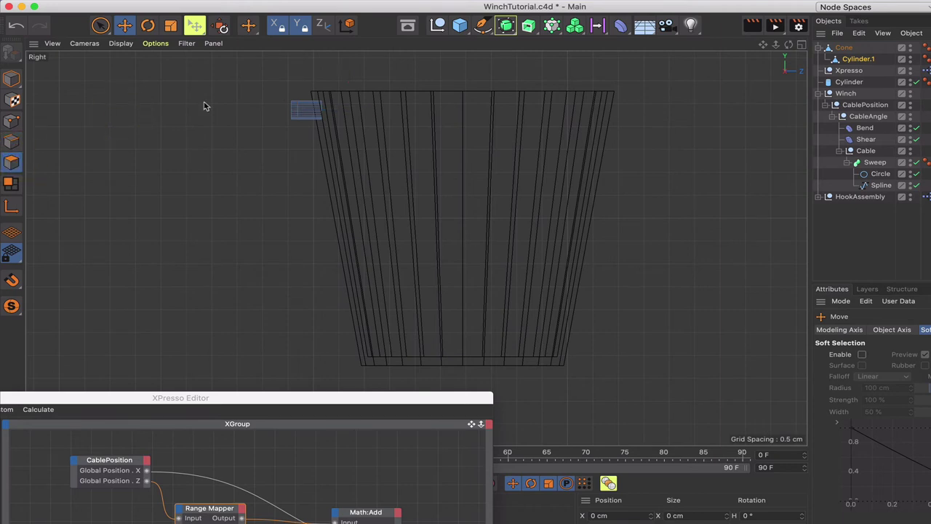
key(u)
key(l)
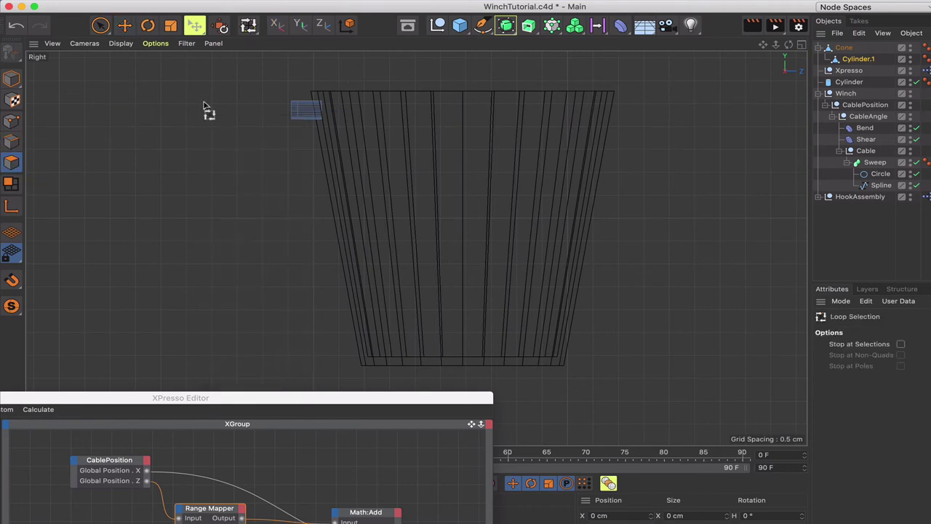
click(294, 110)
key(d)
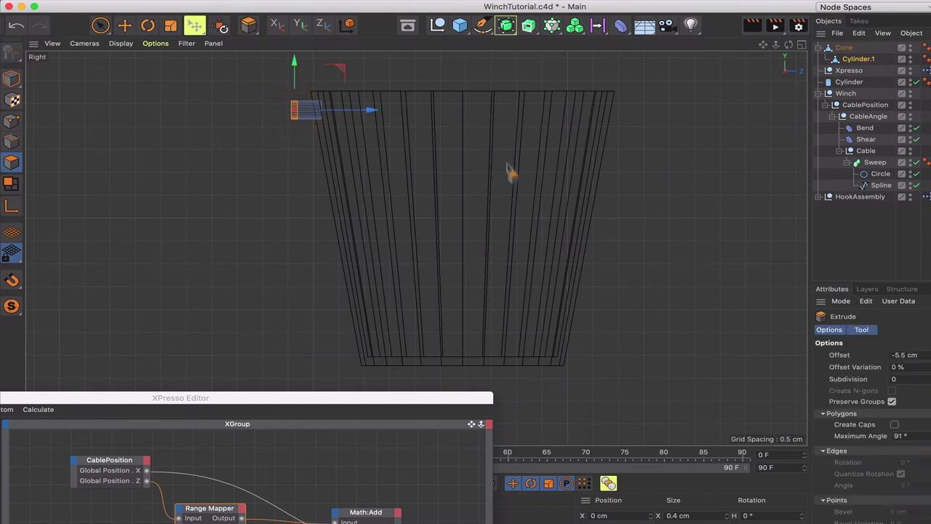
click(884, 355)
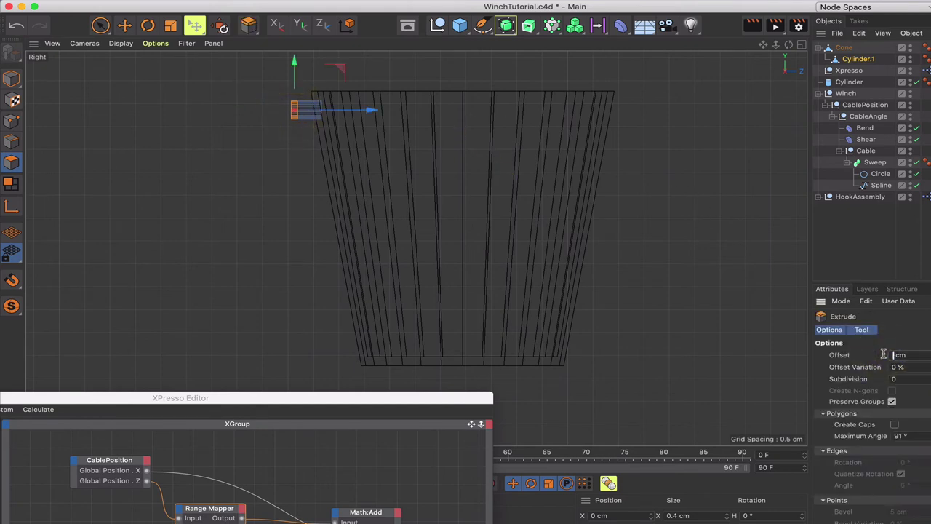
key(Return)
- Duplicate the peg along Z to the bucket's opposite wall, at about 2.85 cm in Z, and set the copy's H rotation to 180°
click(858, 60)
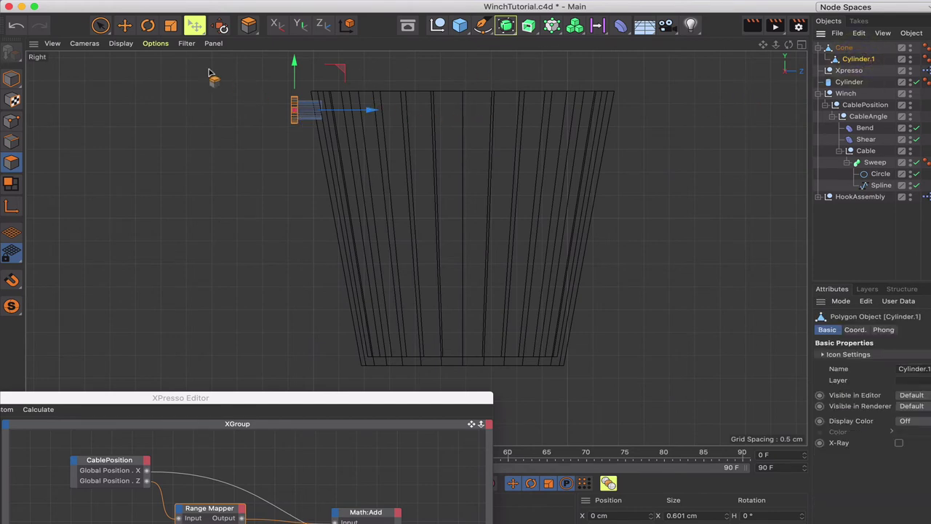
click(13, 73)
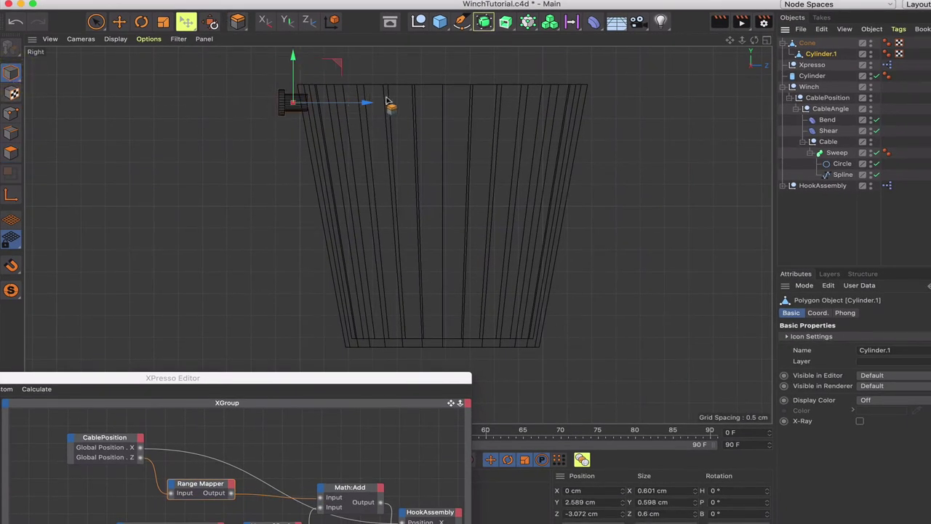
drag(366, 103, 653, 108)
drag(722, 494, 677, 494)
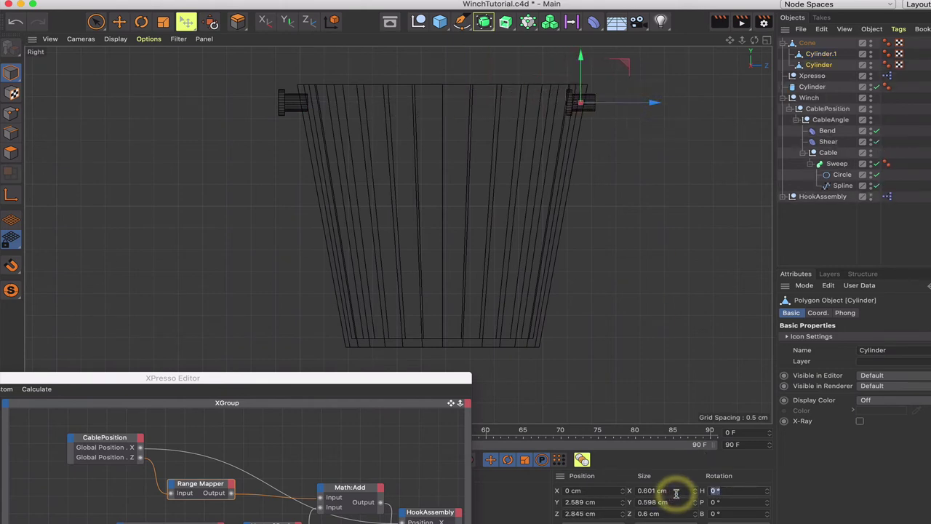
text(180)
key(Return)
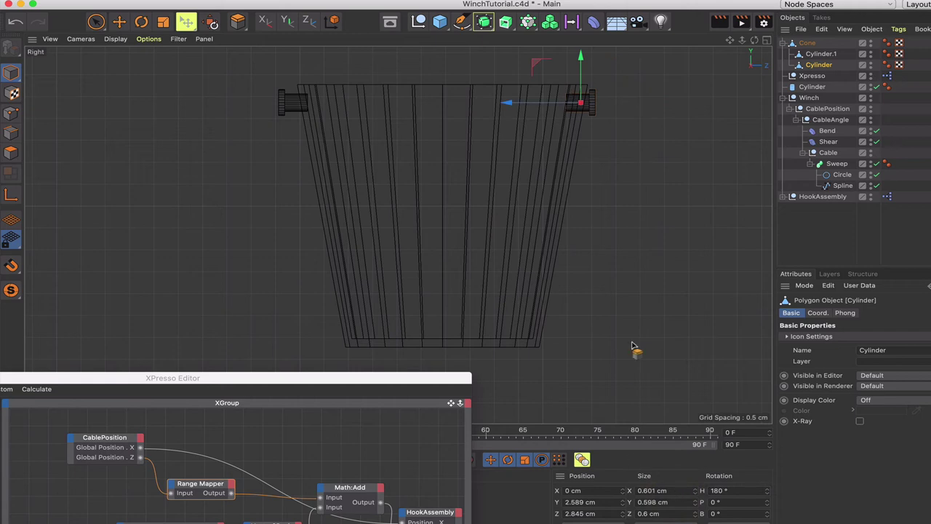
- Move the copied peg slightly outward along Z and shift the original peg outward to about -3.11 cm in Z
drag(509, 103, 523, 103)
click(821, 54)
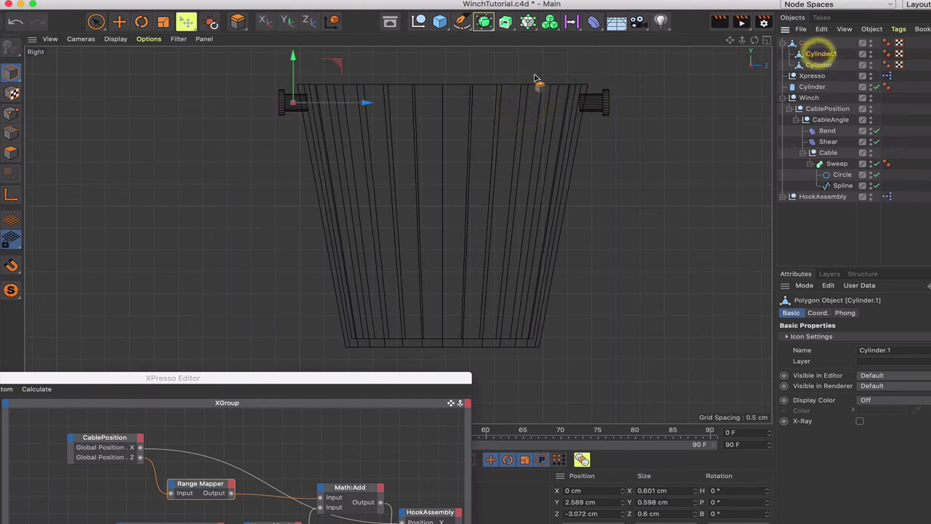
drag(374, 105, 369, 101)
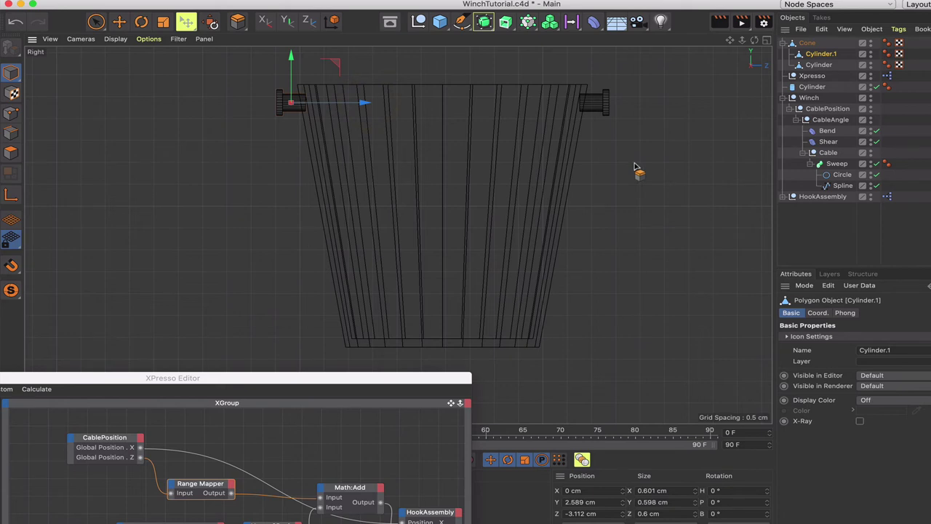
- Switch to the perspective view and rename the Cone object as Bucket
click(634, 163)
key(F1)
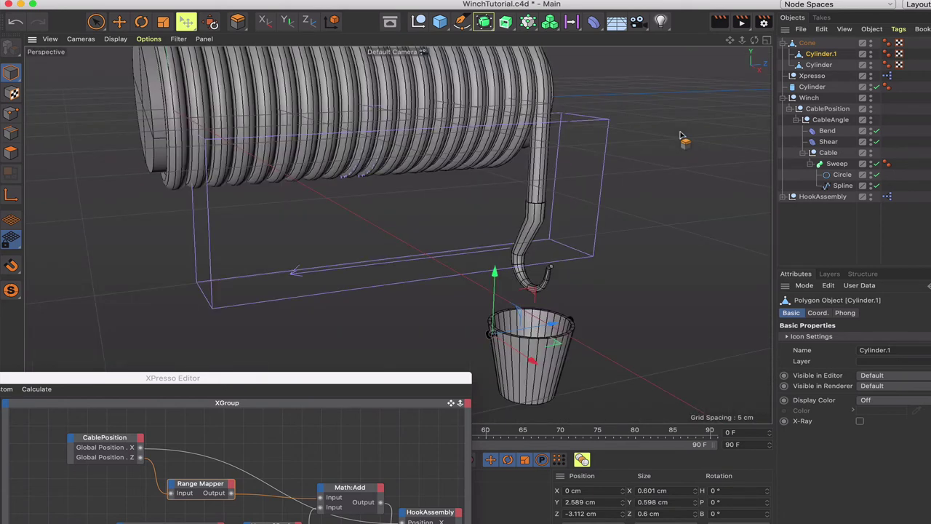
click(821, 222)
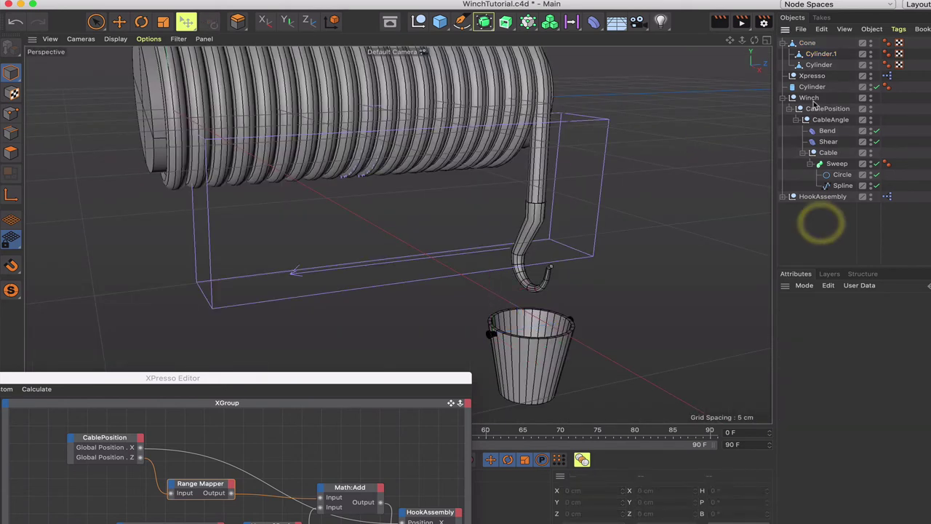
click(807, 43)
double_click(807, 43)
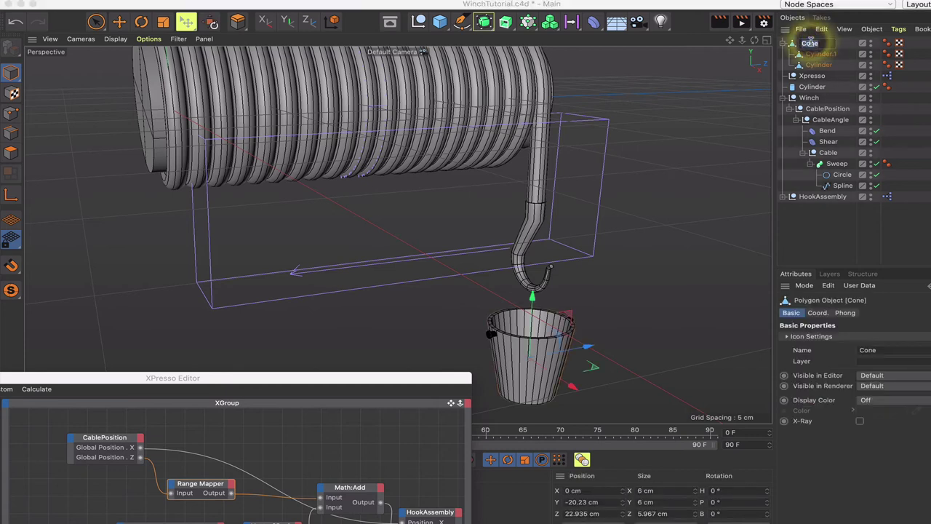
text(Bucket)
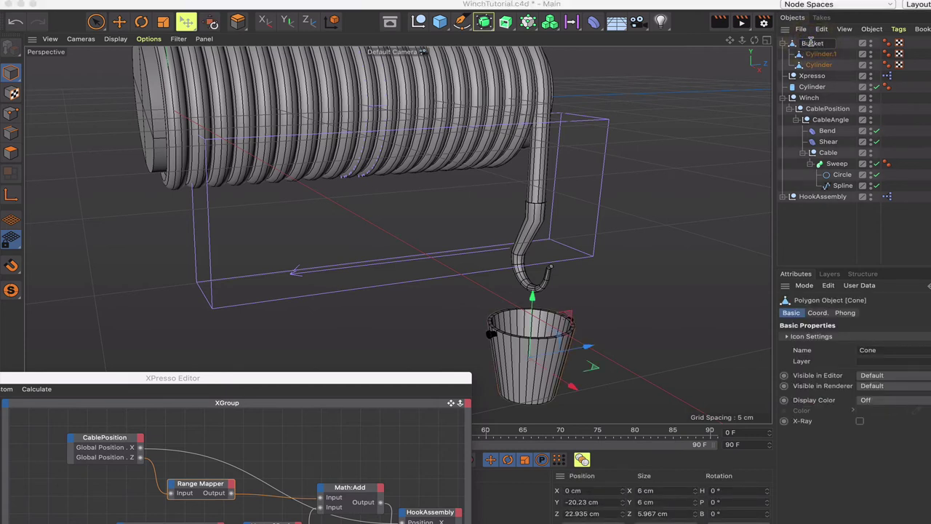
key(Return)
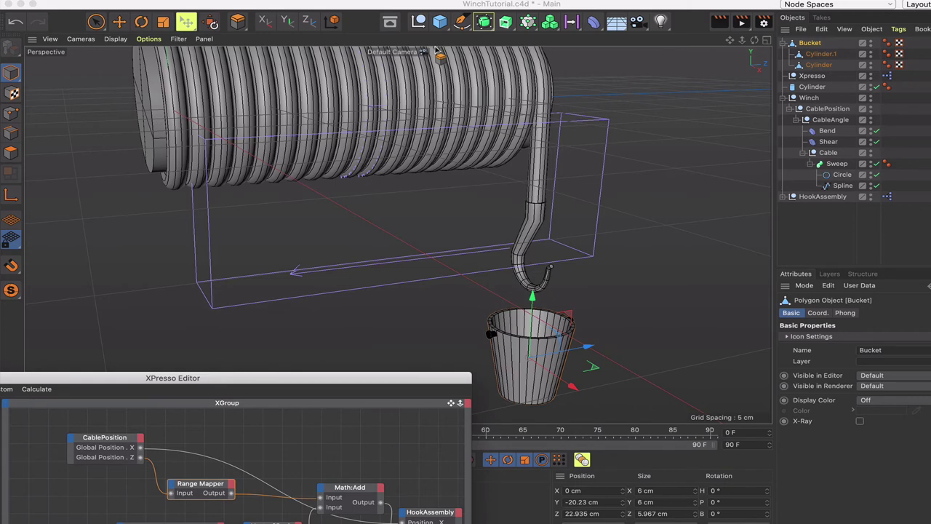
- Add a cube in the Right view, make it a child of Bucket, and zero its Y and Z position
key(F3)
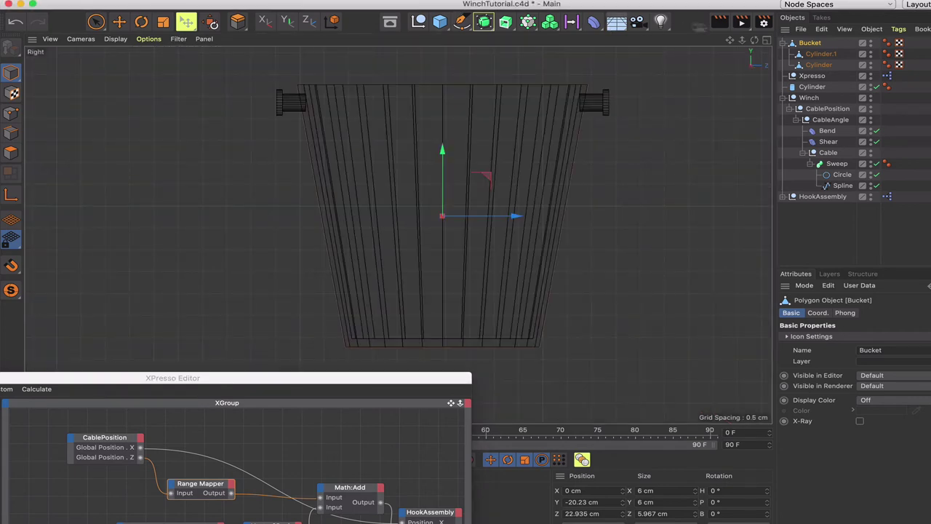
scroll(398, 233, down, 5)
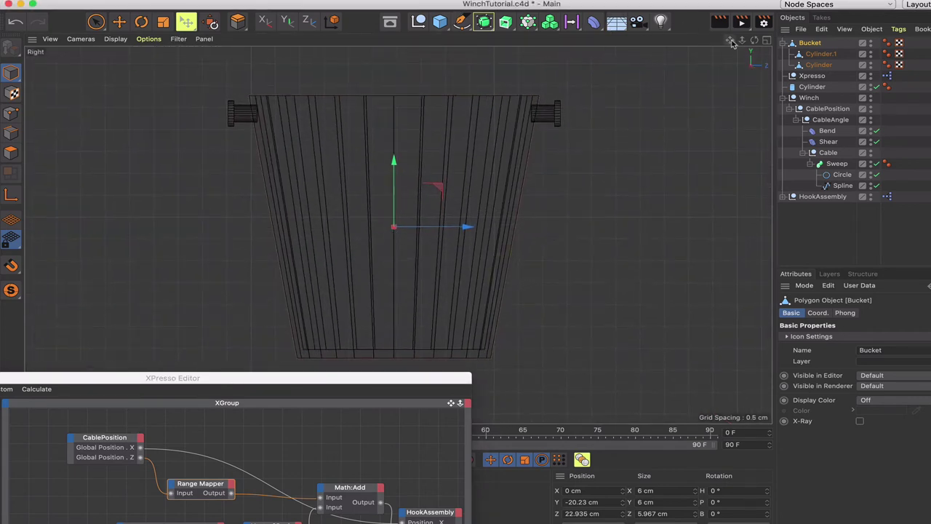
drag(742, 40, 781, 104)
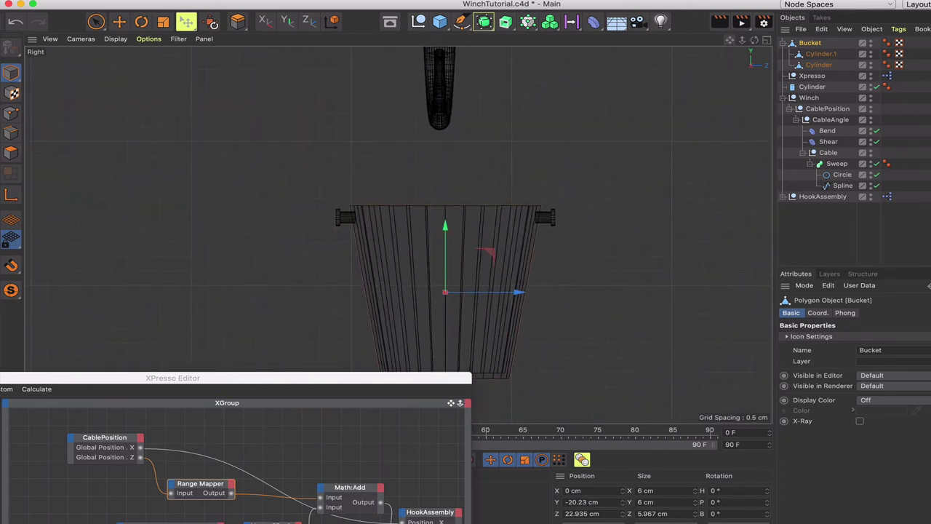
right_drag(731, 41, 704, 44)
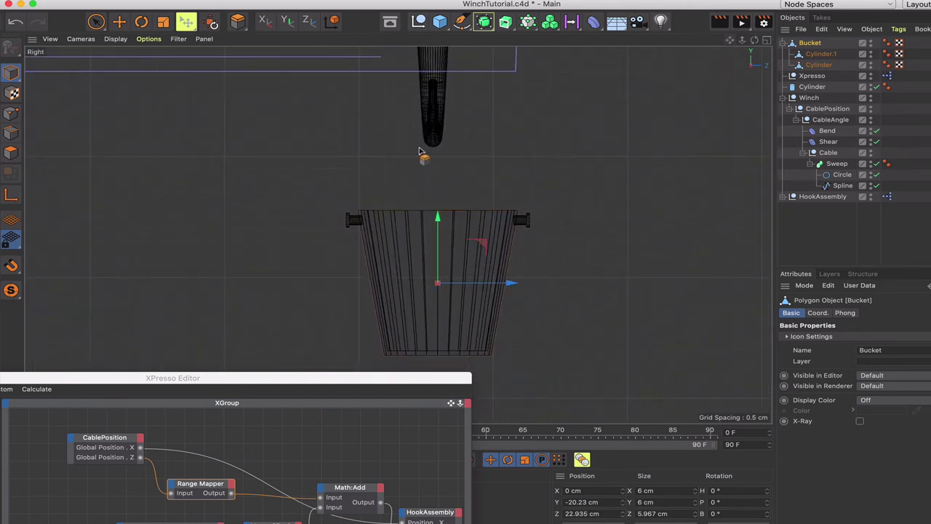
click(439, 22)
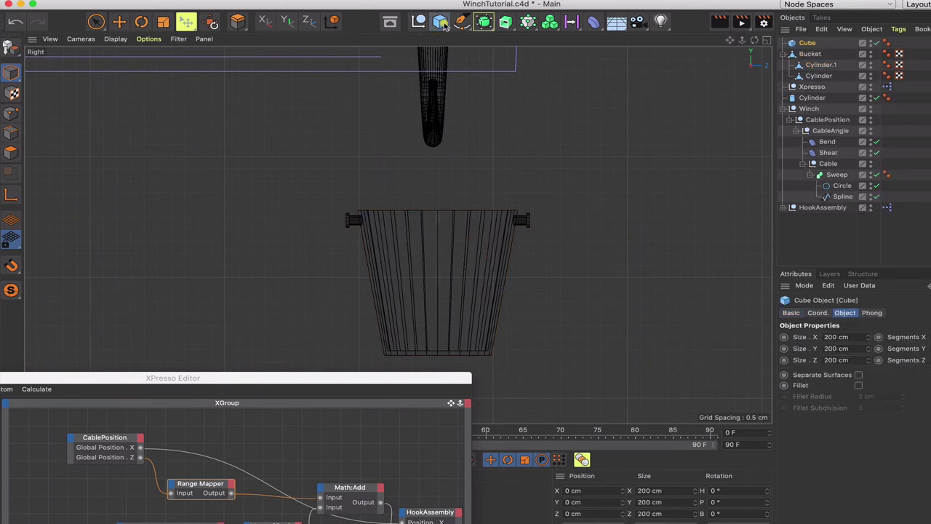
drag(809, 43, 811, 54)
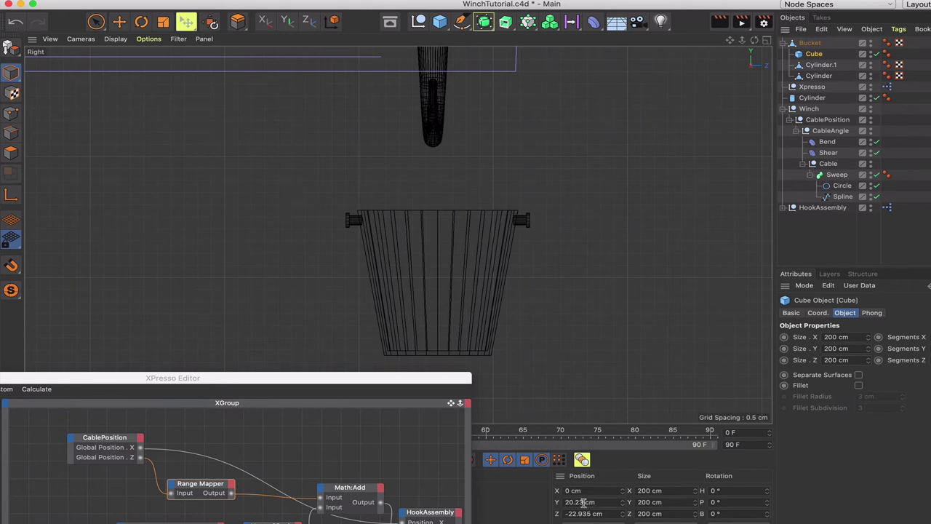
drag(583, 503, 542, 503)
text(0)
double_click(585, 514)
text(0)
key(Return)
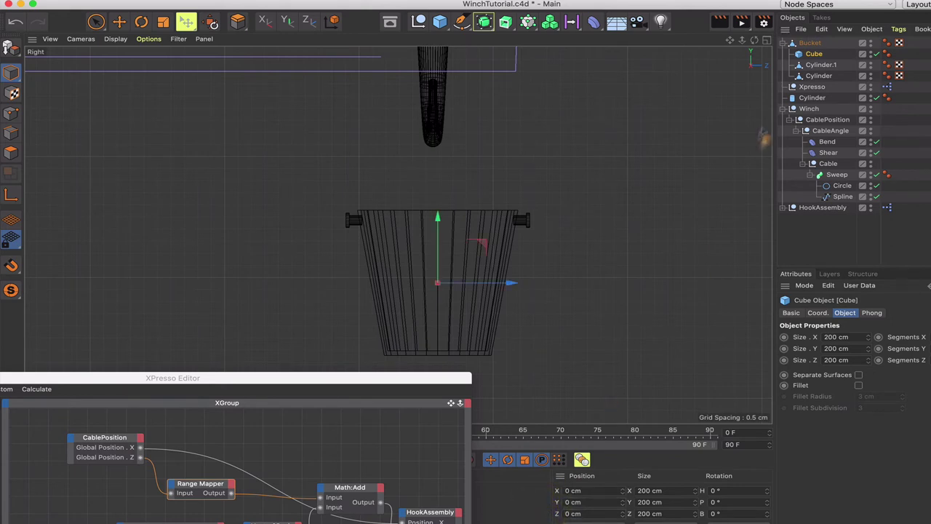
- Set the cube's X, Y and Z size to 1 cm each
click(813, 55)
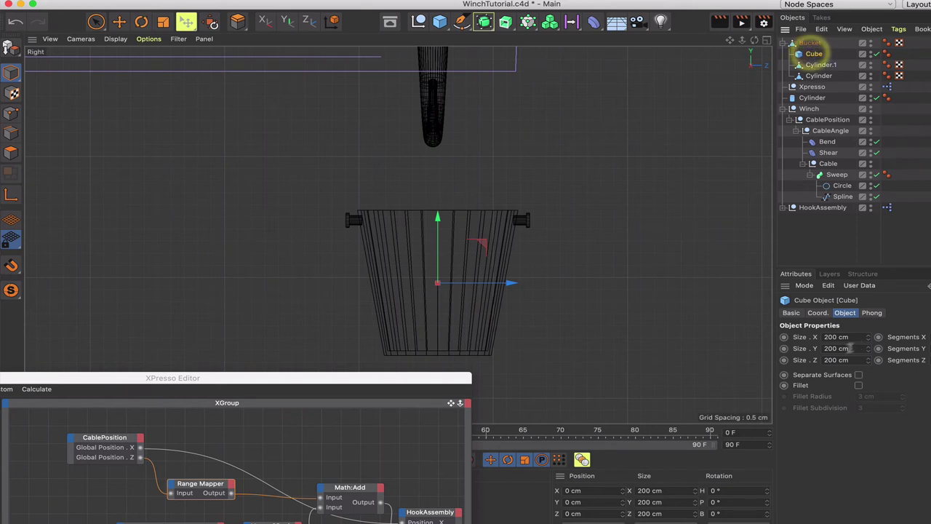
double_click(813, 338)
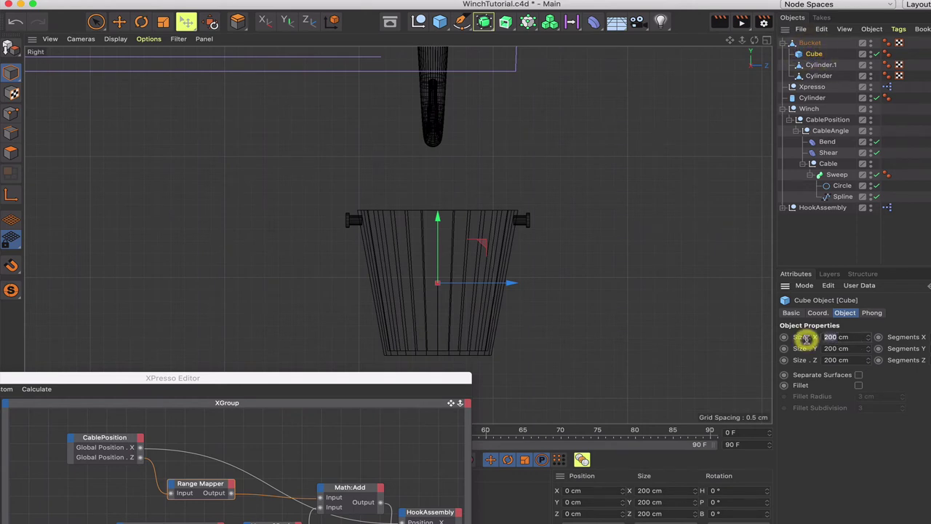
text(1)
double_click(839, 348)
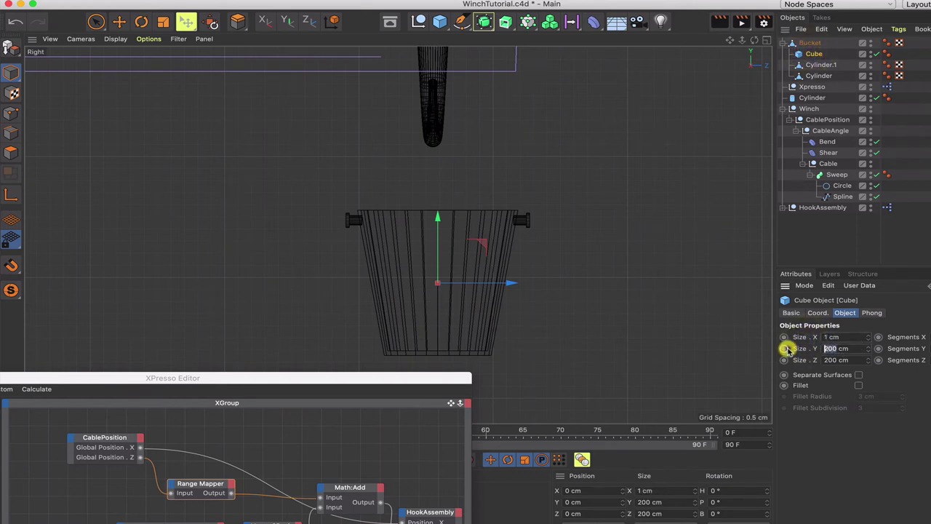
text(1)
double_click(835, 359)
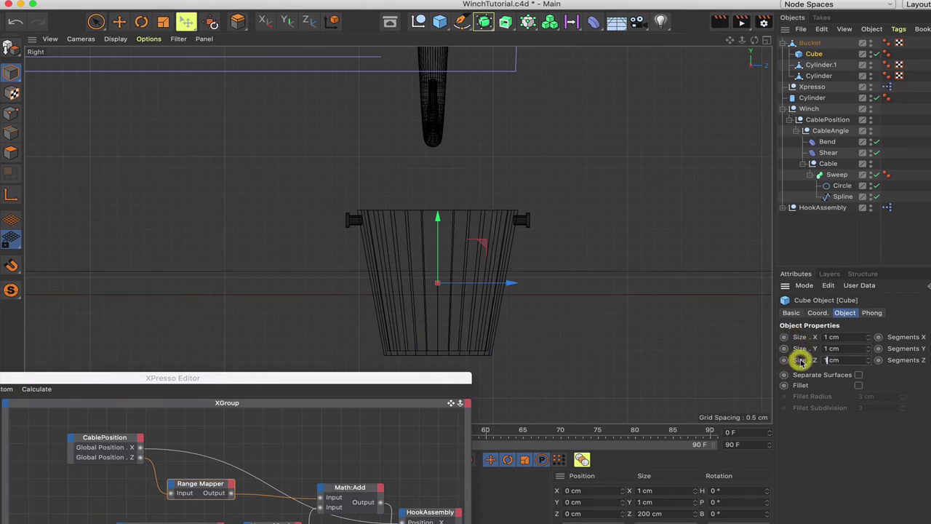
text(1)
key(Return)
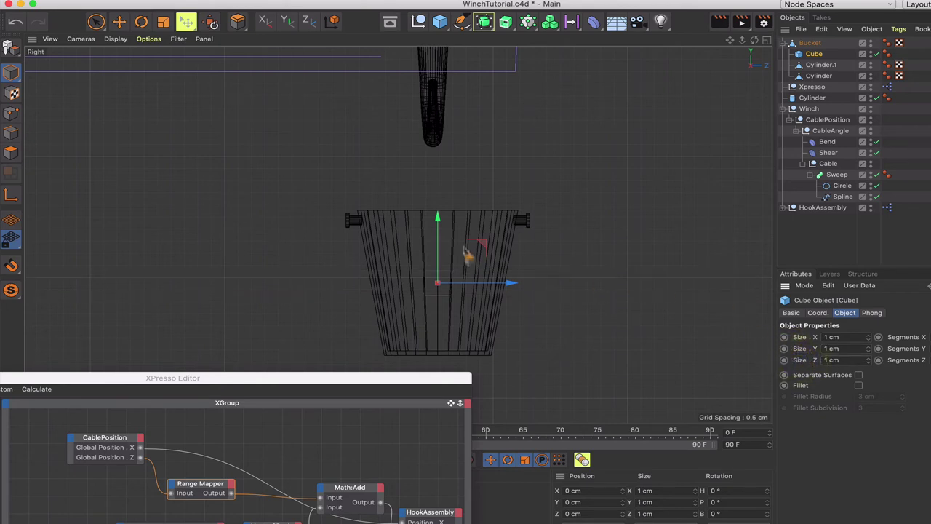
- Move the cube onto the peg on the bucket's negative Z side, at about 2.597 cm in Y and -3.074 cm in Z
drag(438, 220, 437, 153)
drag(512, 221, 429, 222)
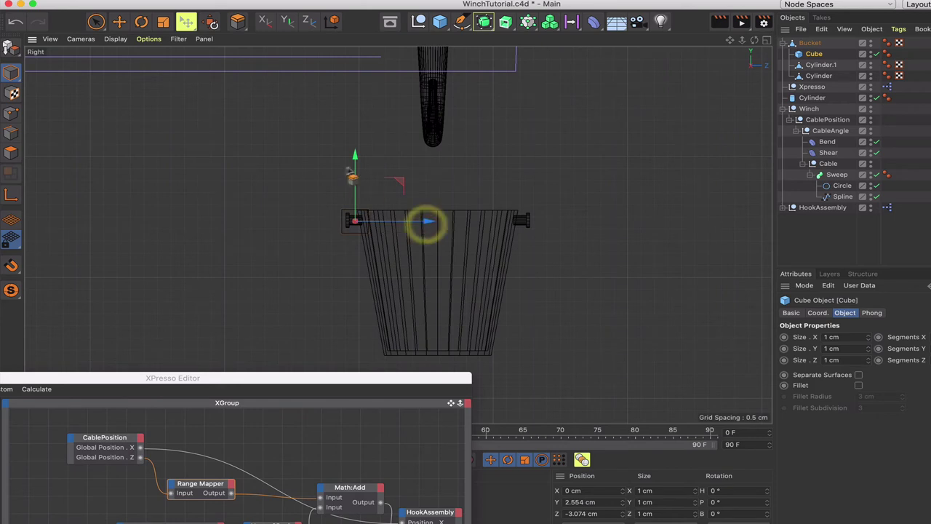
drag(353, 163, 354, 158)
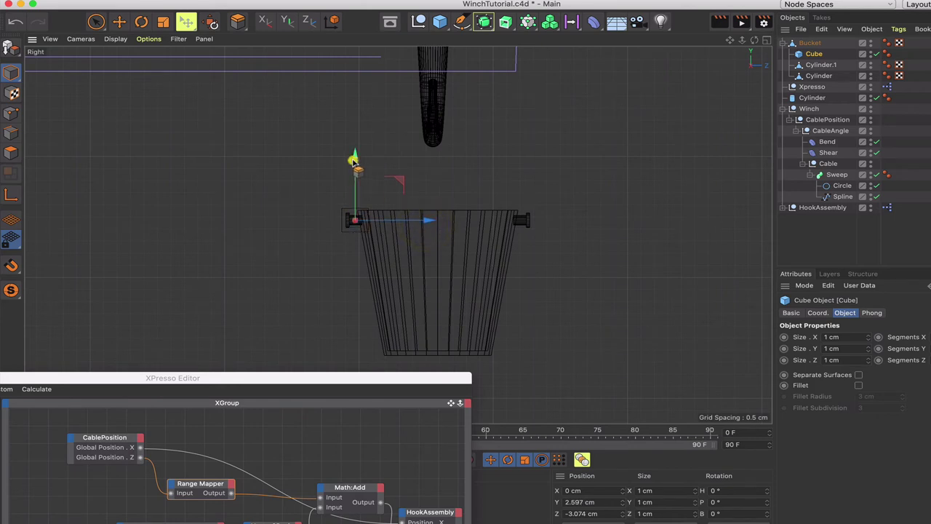
- Thin the cube to 0.3 cm in Z and move it outward against the peg's head, to about -3.133 cm in Z
scroll(501, 129, up, 5)
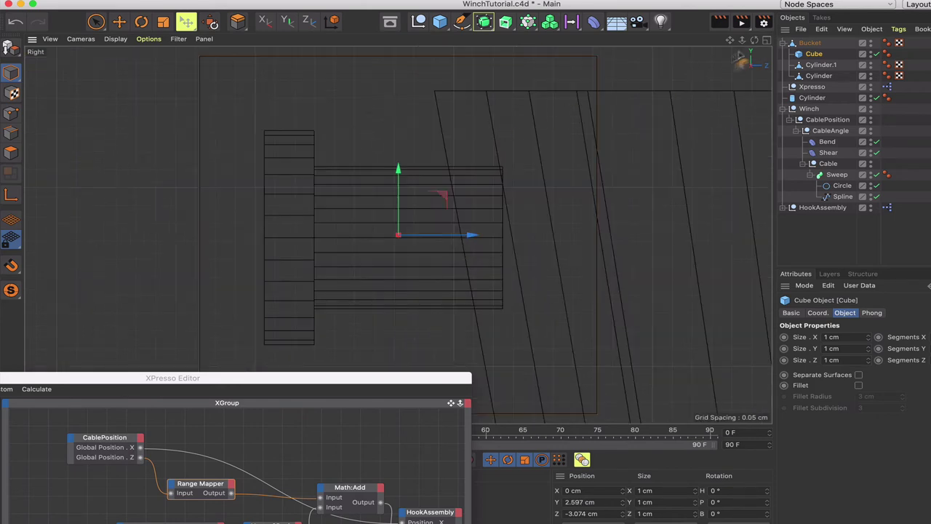
drag(741, 42, 666, 42)
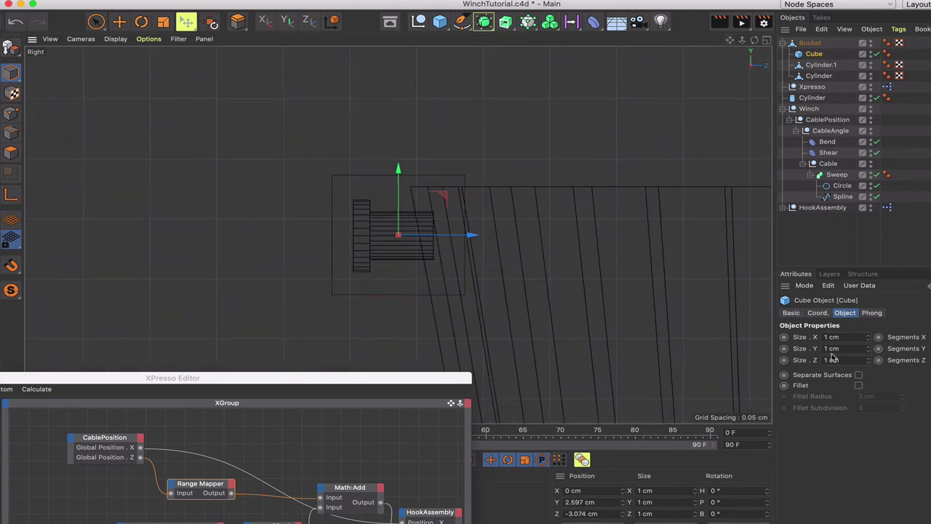
drag(830, 360, 805, 364)
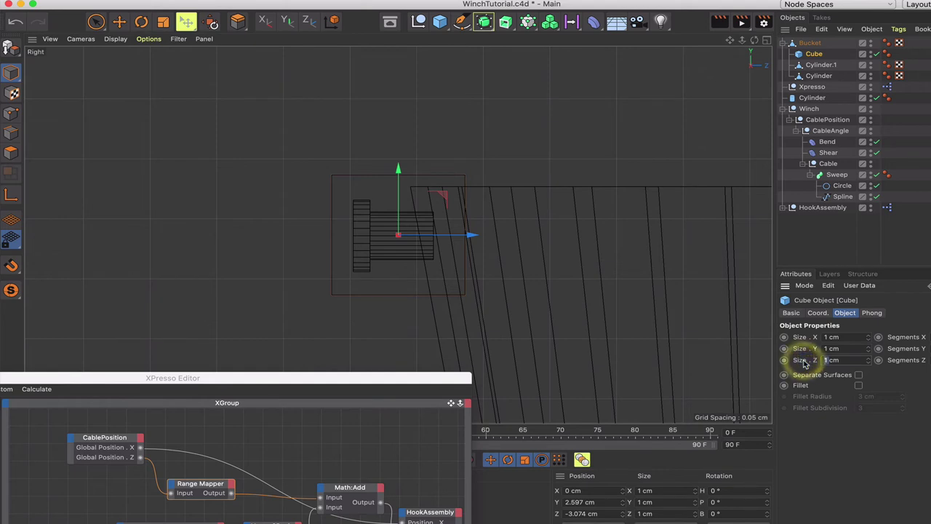
text(.)
text(0.2)
key(Return)
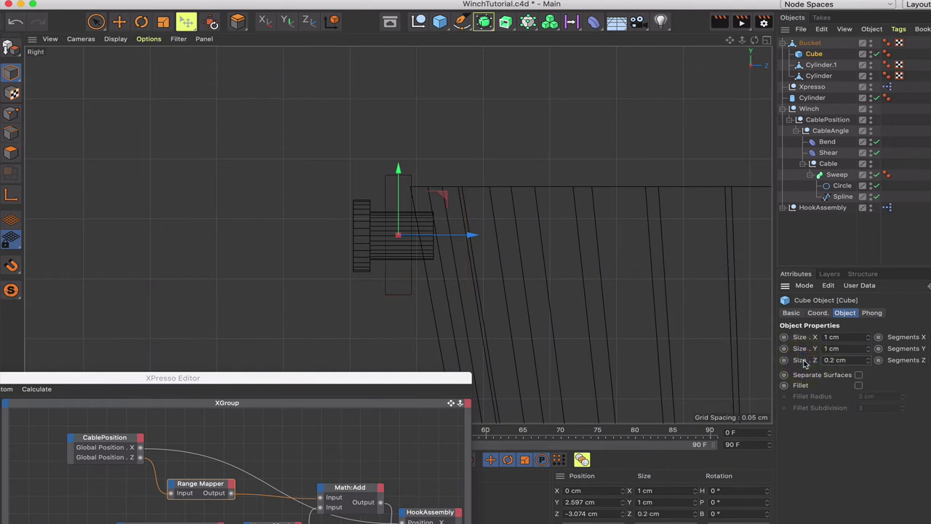
click(833, 359)
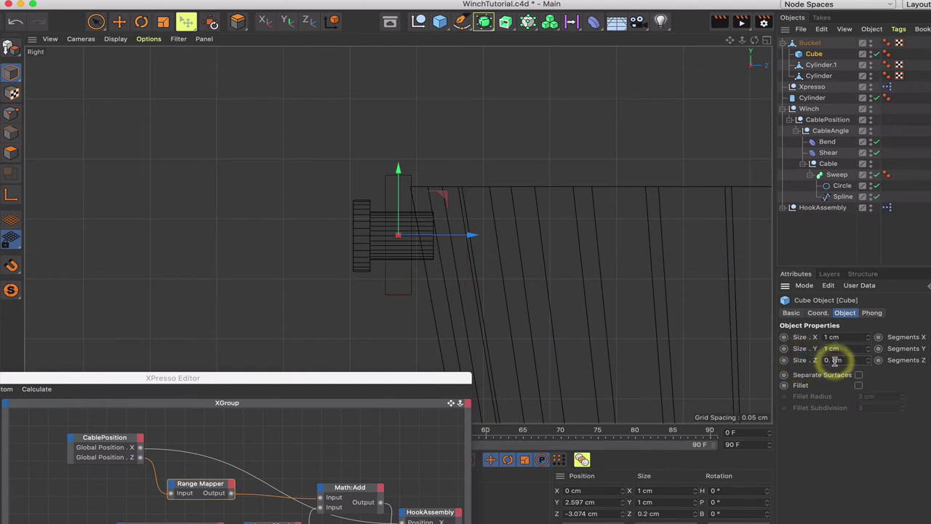
key(Return)
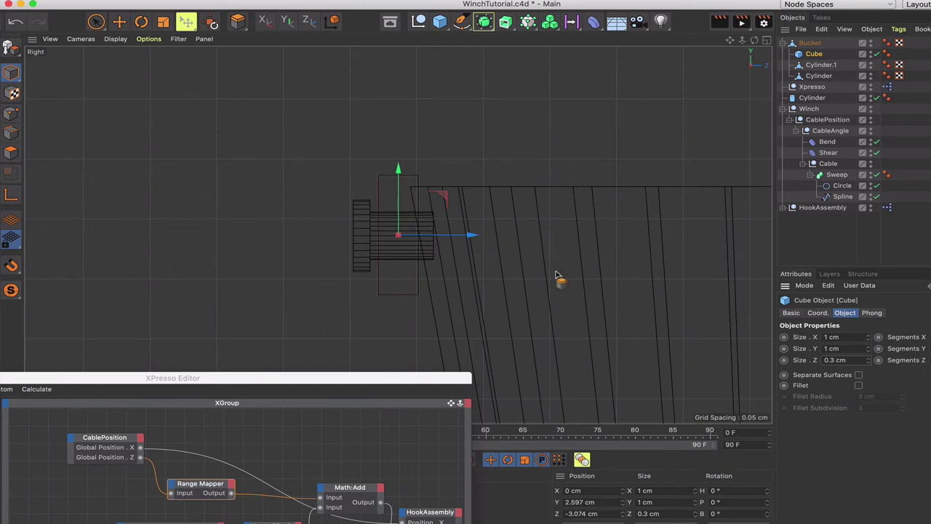
drag(472, 235, 463, 235)
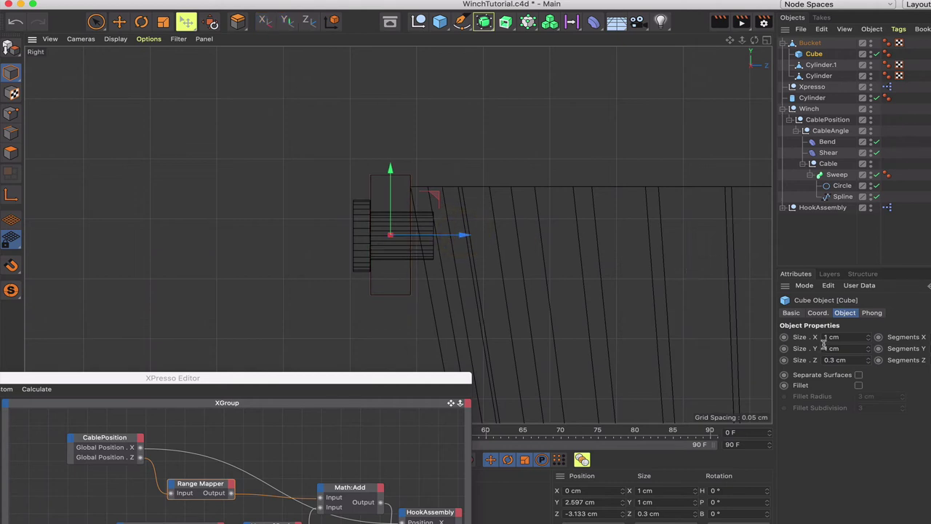
- Reduce the cube's size to 0.8 cm in X and Y and 0.25 cm in Z, keeping it centred on the peg
drag(828, 349, 798, 351)
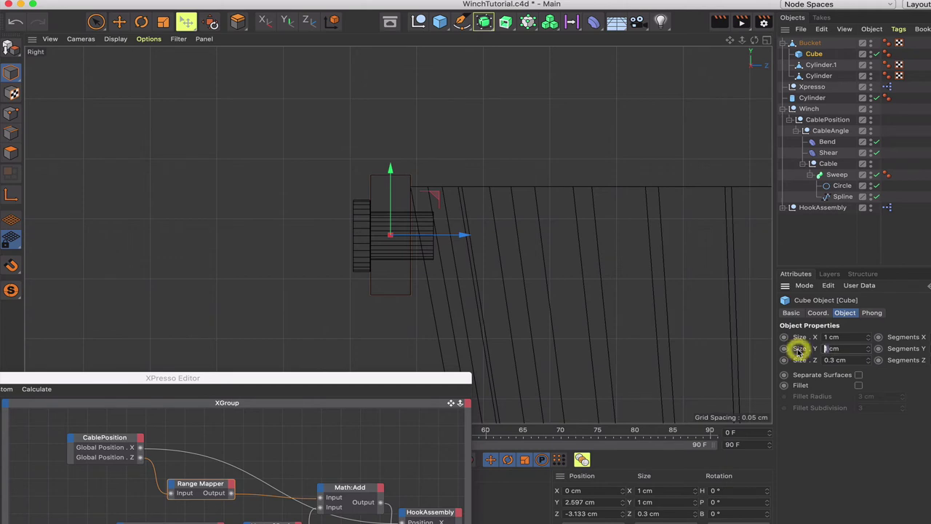
text(.8)
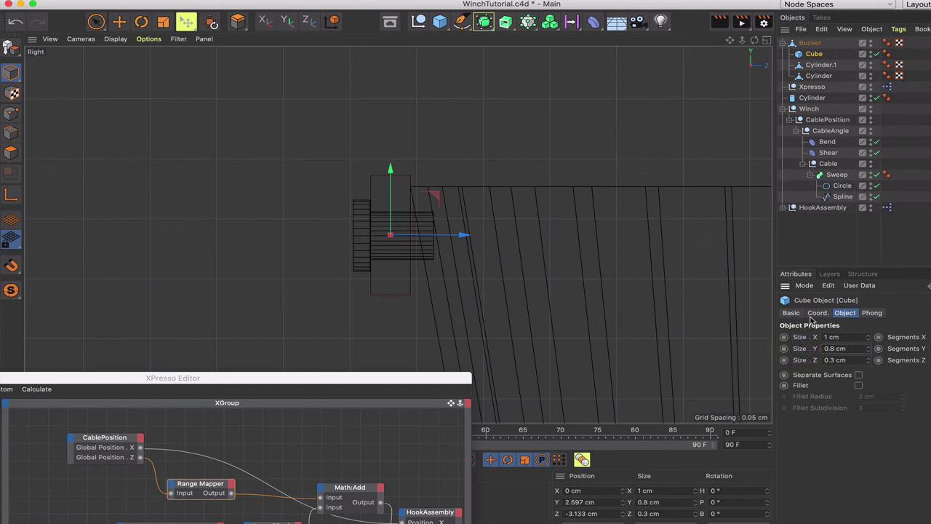
drag(828, 337, 809, 338)
text(.8)
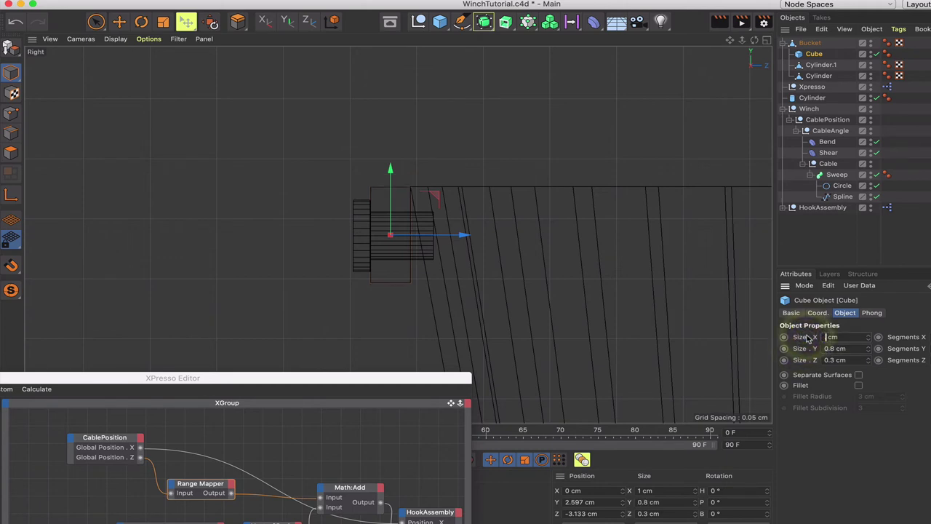
key(Return)
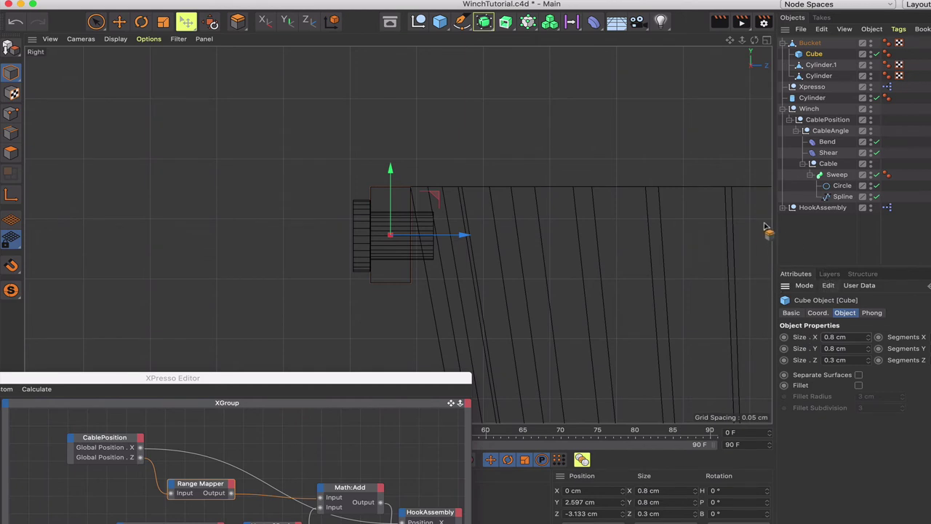
click(836, 360)
key(Return)
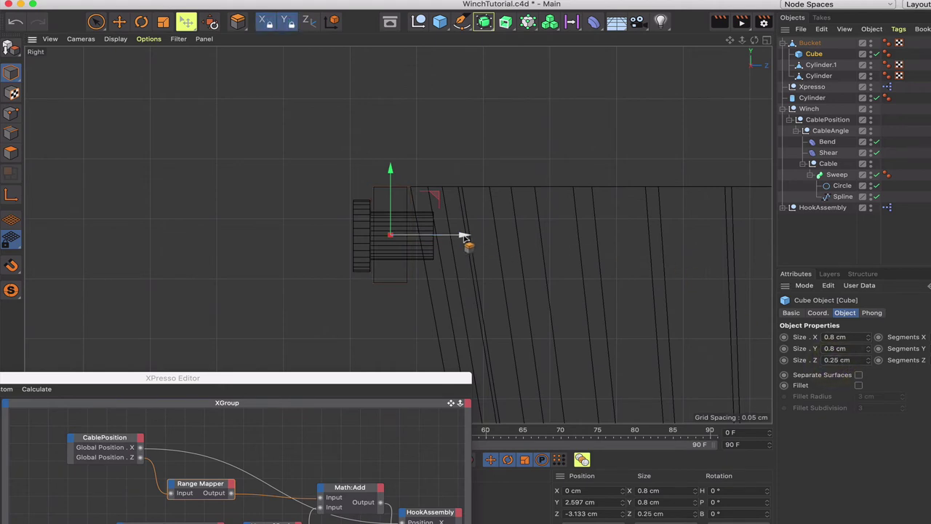
drag(464, 237, 465, 237)
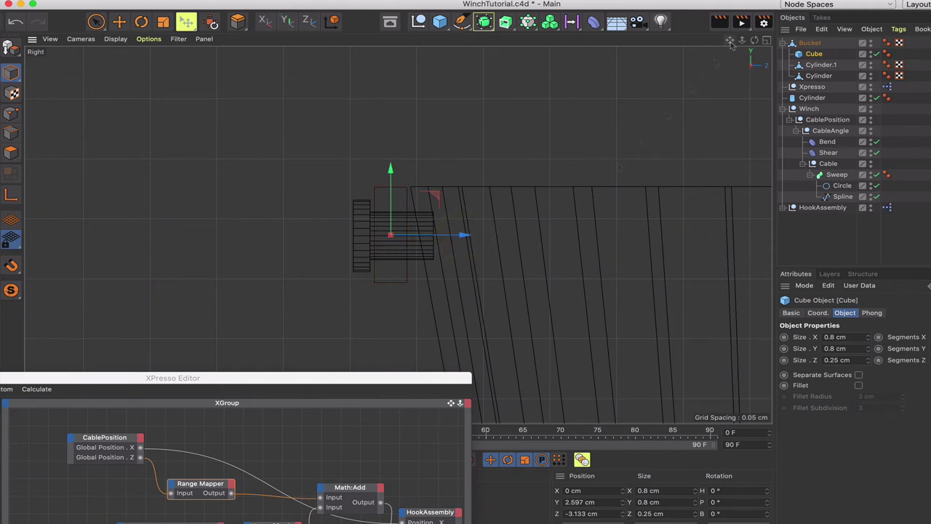
- Duplicate the cube along Z onto the opposite peg, at about 3.143 cm in Z
drag(730, 41, 672, 50)
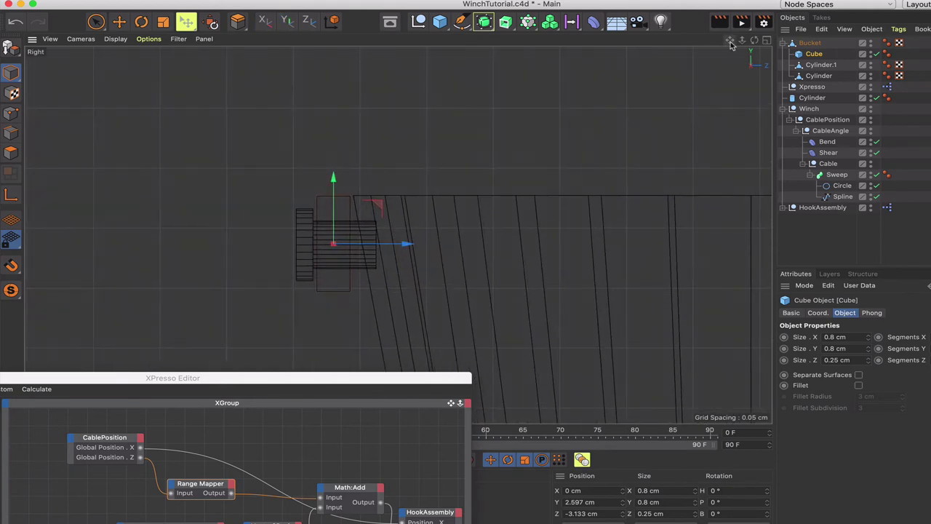
right_drag(730, 42, 658, 41)
drag(731, 42, 616, 14)
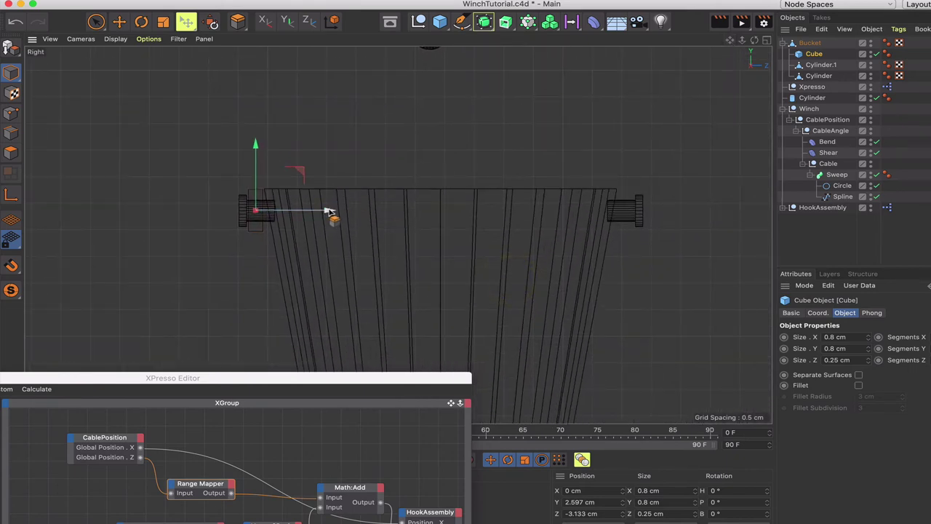
ctrl+drag(329, 211, 703, 212)
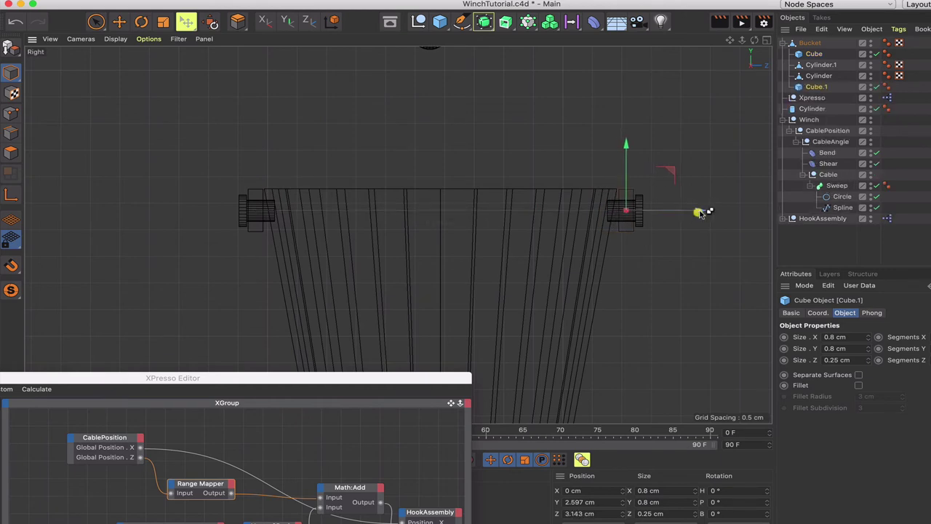
- Take both cubes out of the Bucket hierarchy and convert them to editable polygon objects
drag(816, 85, 810, 43)
shift+click(814, 54)
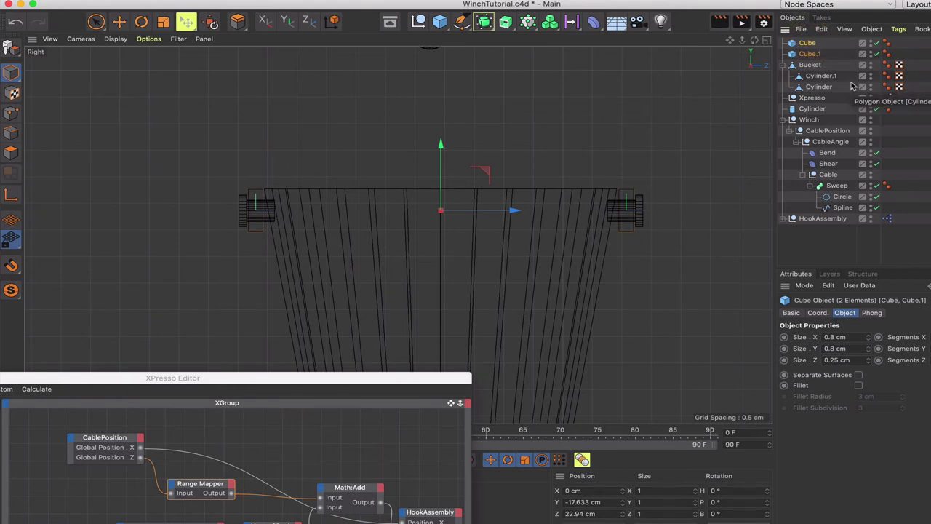
key(c)
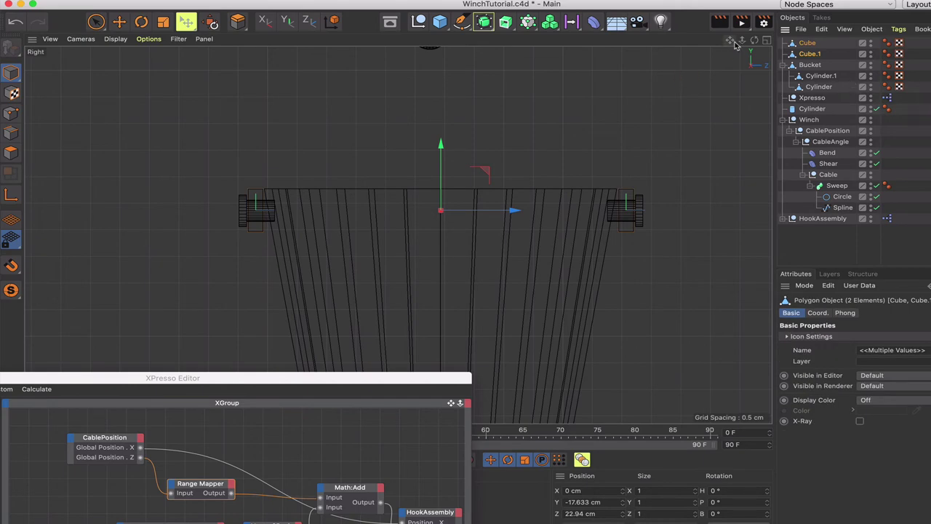
- Switch to the front view with Lines display and frame the cube around the bucket's peg
key(F1)
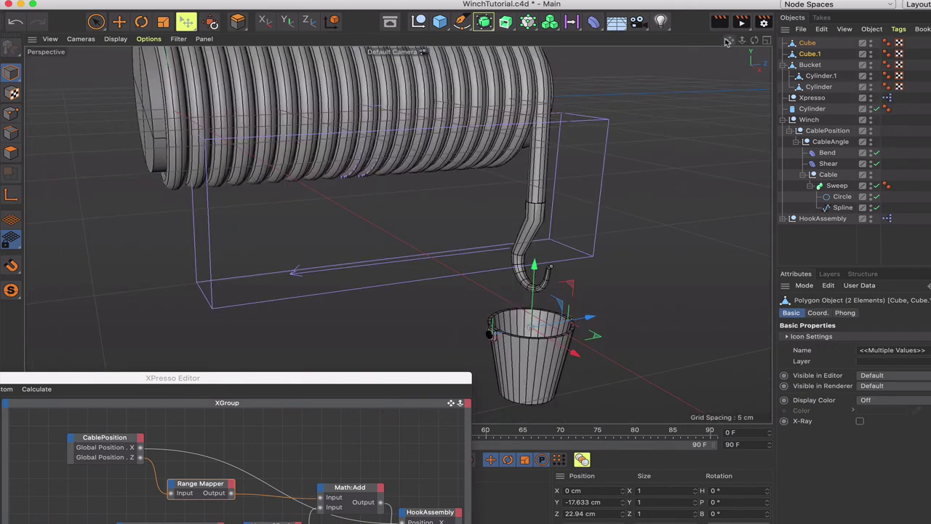
drag(729, 40, 701, 1)
drag(742, 41, 631, 1)
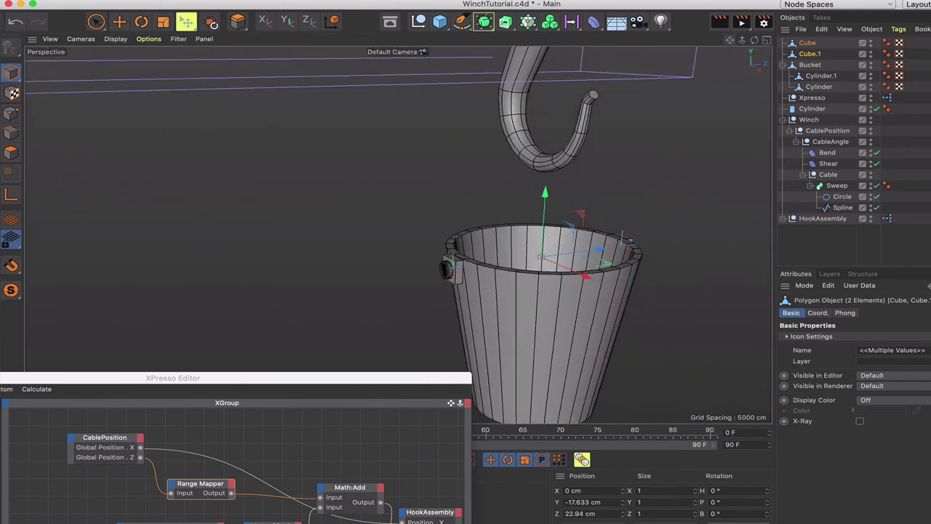
drag(742, 40, 666, 23)
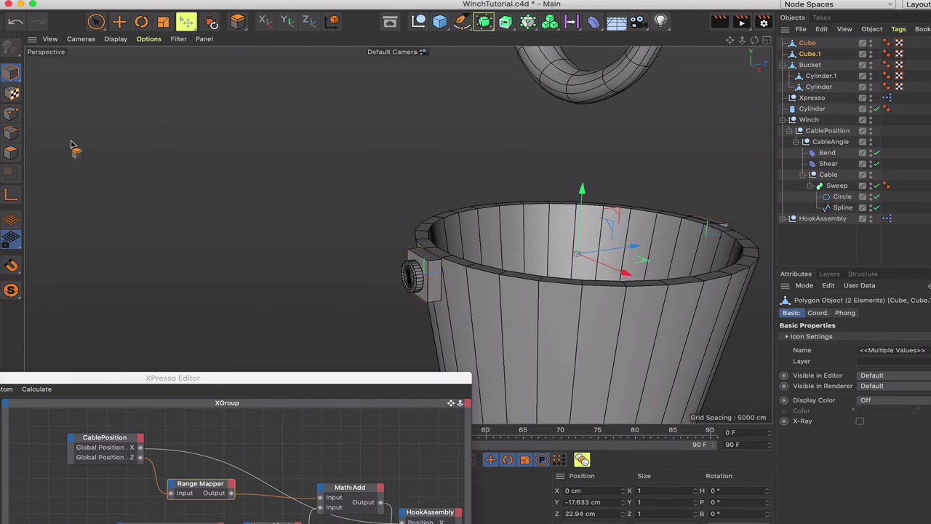
key(F4)
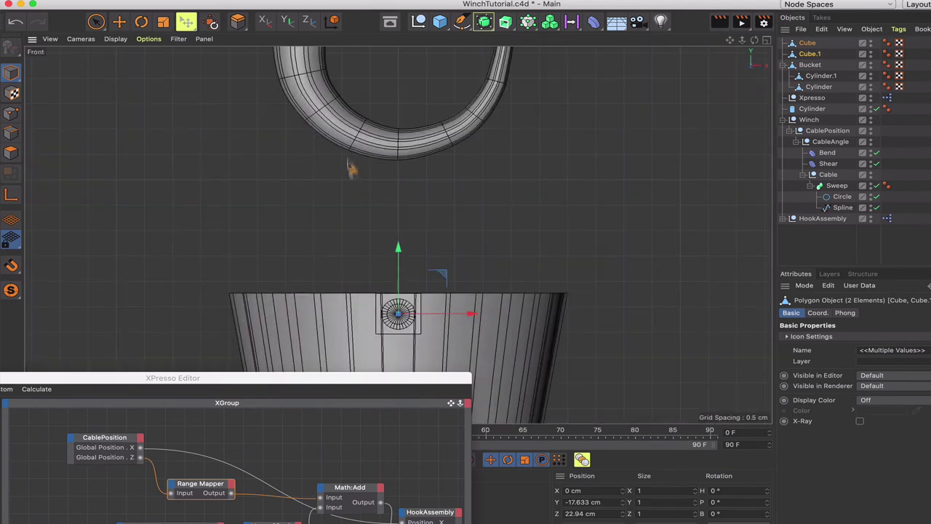
click(114, 39)
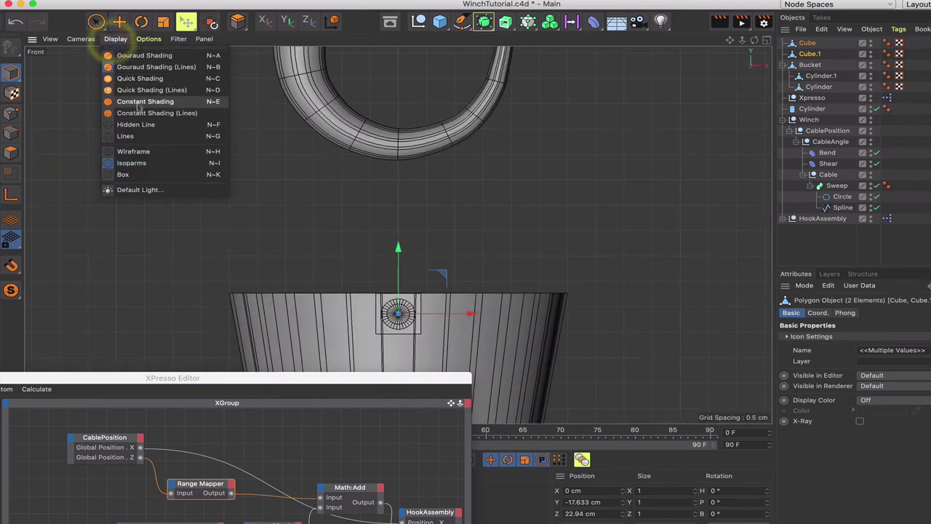
click(131, 136)
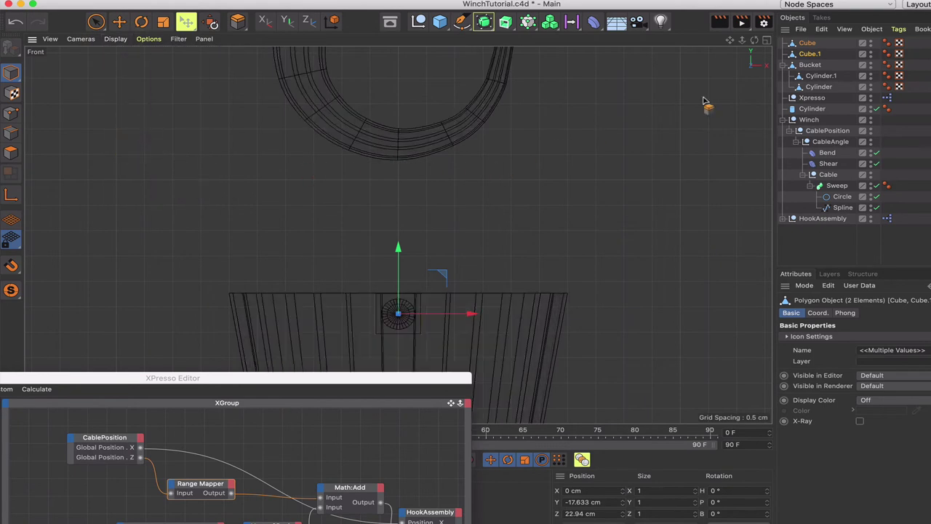
mouse_move(729, 40)
mouse_down()
mouse_move(790, 31)
mouse_move(746, 40)
mouse_move(804, 40)
mouse_move(654, 0)
mouse_move(732, 35)
mouse_up()
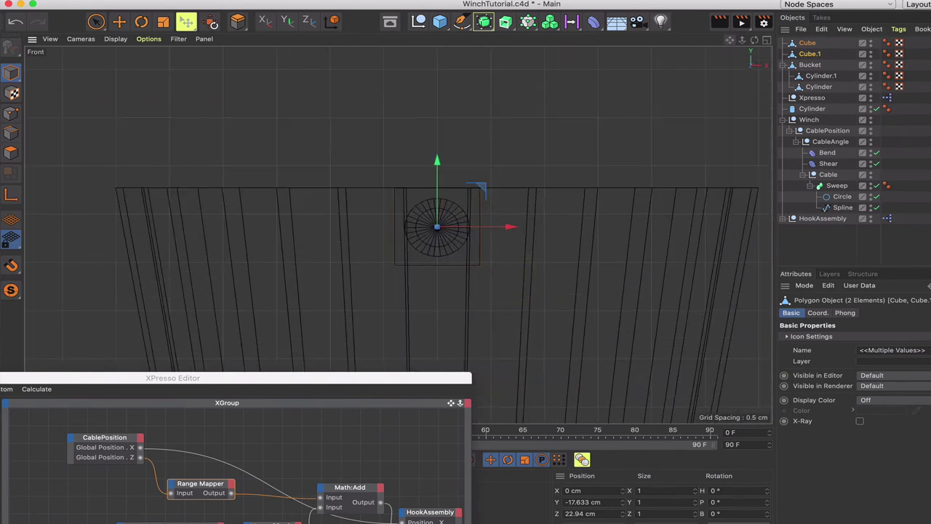
scroll(400, 232, up, 4)
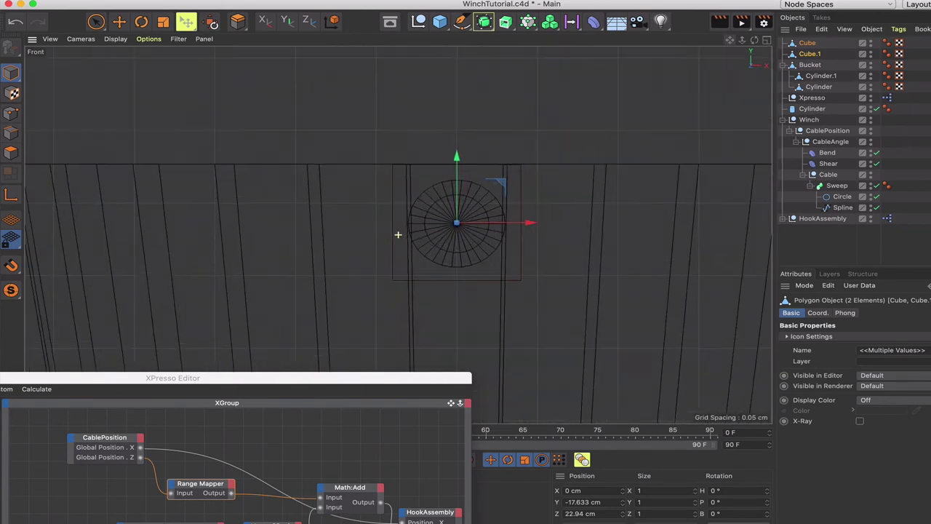
- Select the front and back polygons of both cubes, with Live Selection set to include hidden elements
click(11, 152)
click(97, 27)
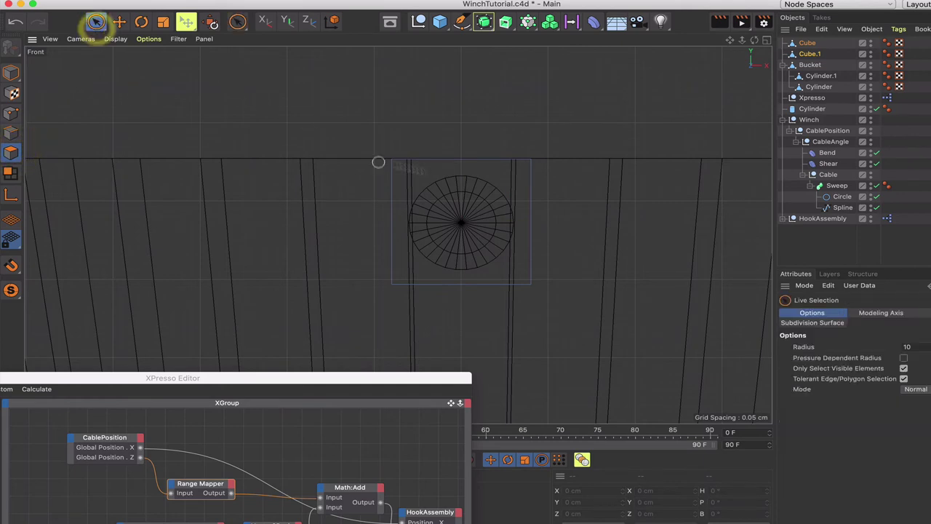
click(902, 368)
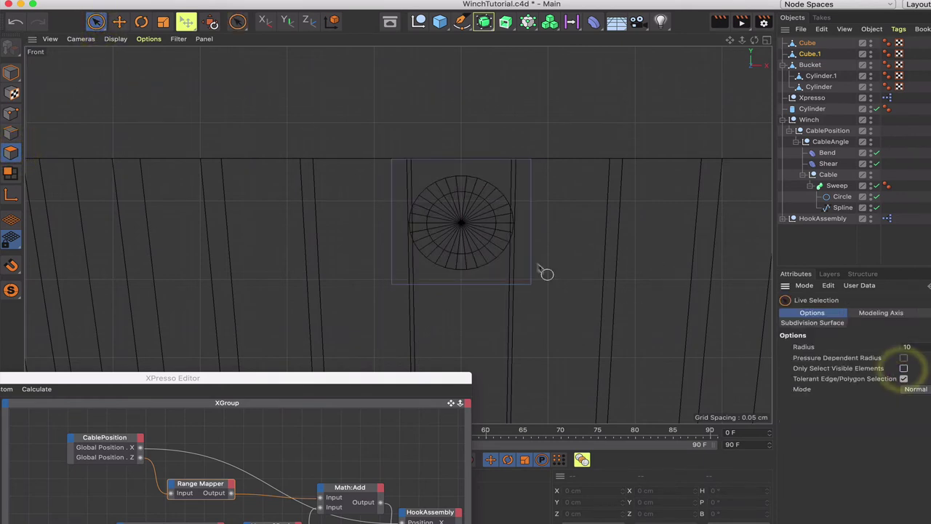
click(496, 173)
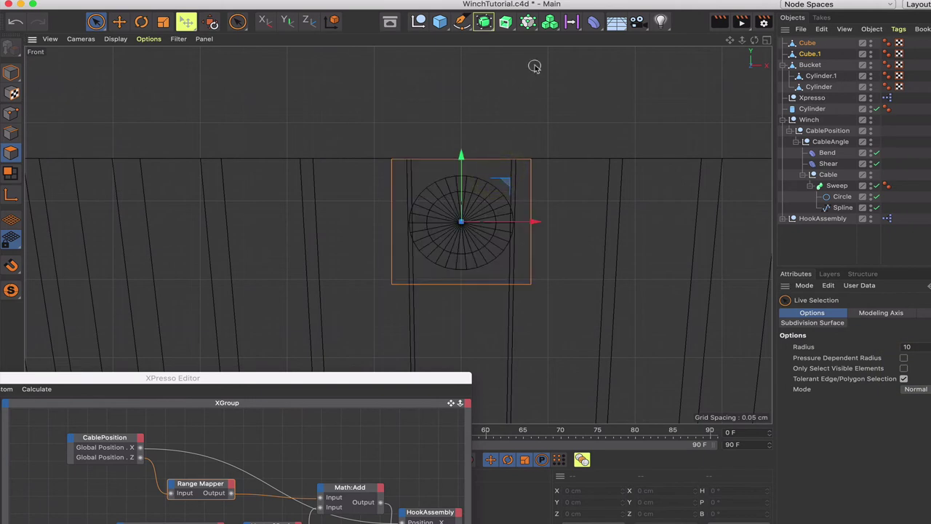
key(F1)
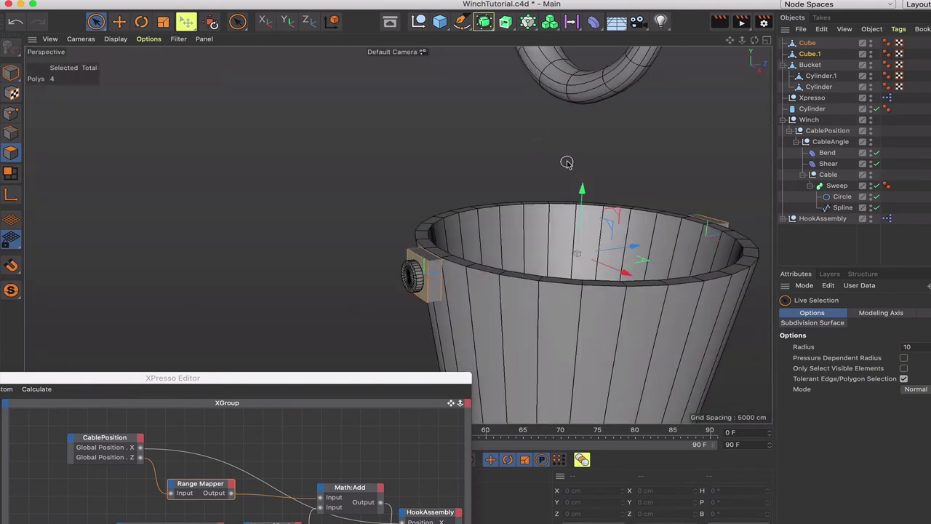
- Inset the selected front and back polygons of both cubes with Extrude Inner at a 0.2 cm offset
key(i)
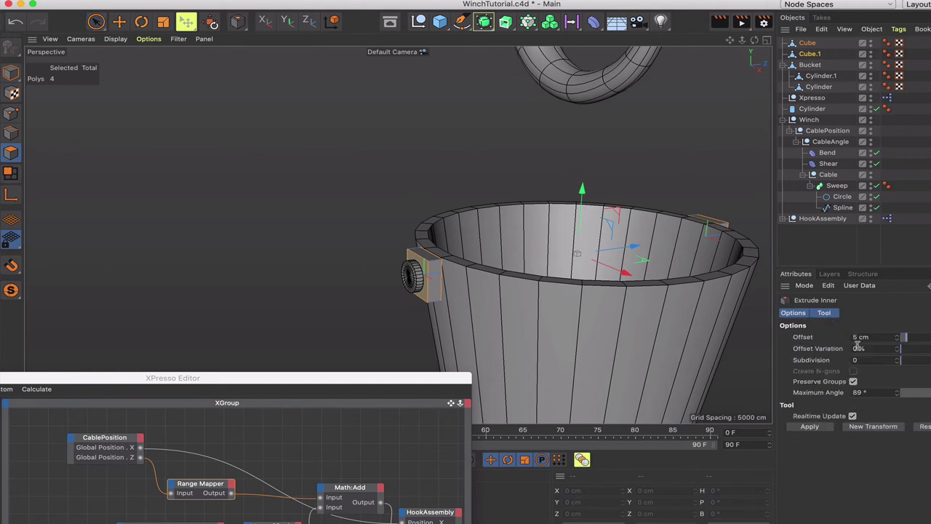
drag(858, 339, 824, 342)
text(.)
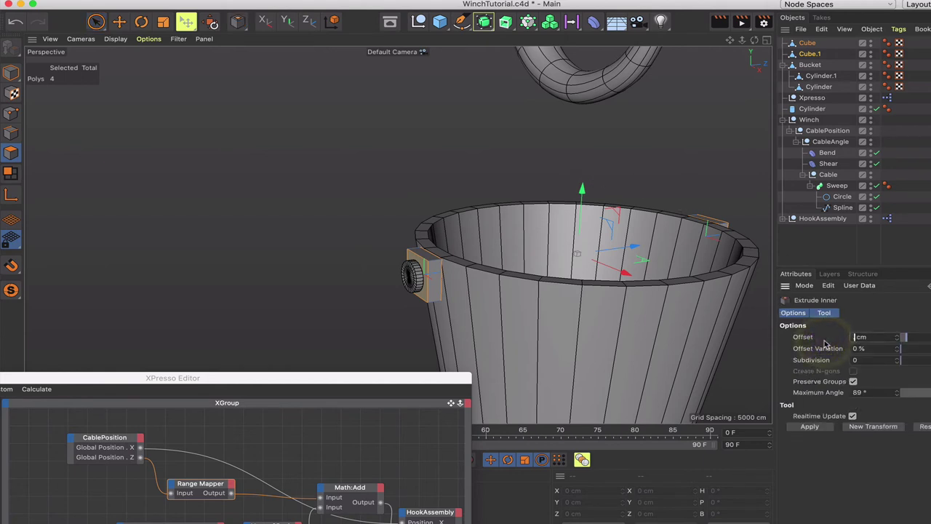
text(.2)
key(Return)
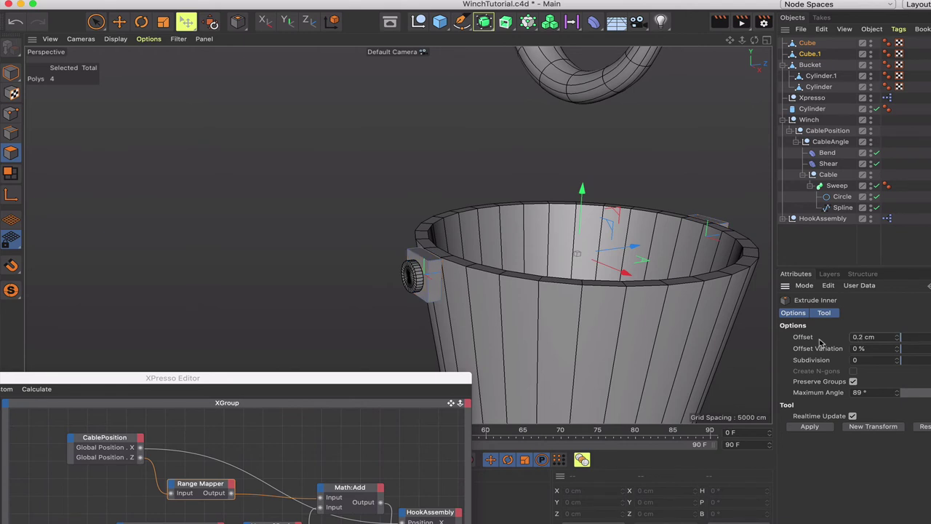
- Fit the inset to the peg's outline in the front view, trying offsets of 0.25 and 0.15 cm before setting 0.19 cm
key(F4)
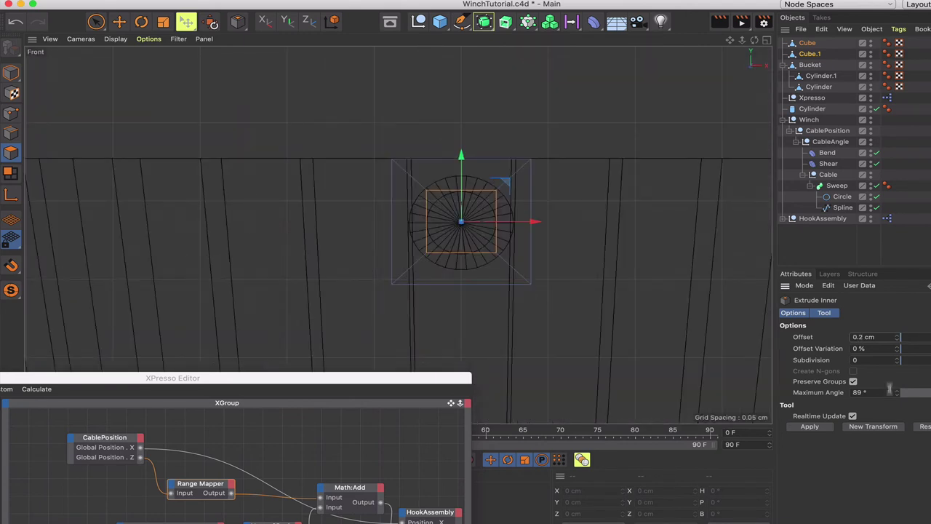
click(862, 337)
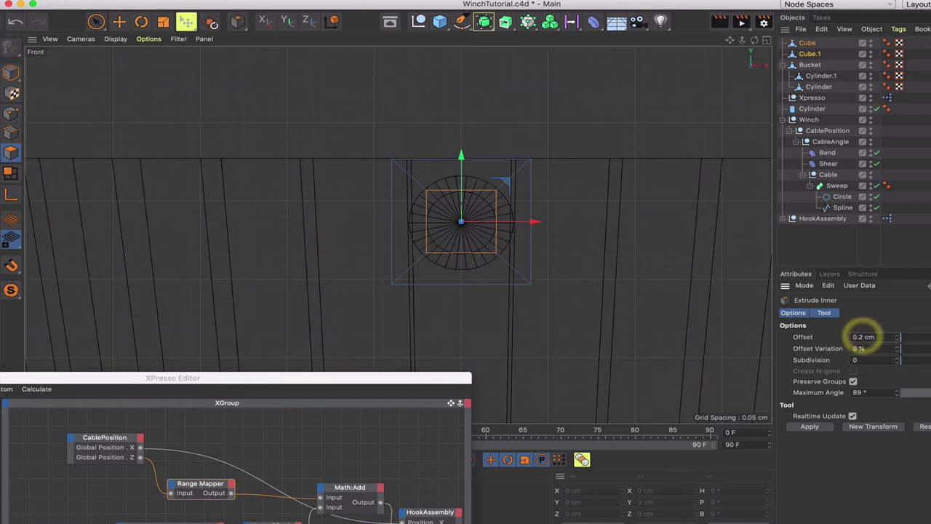
text(5)
key(Return)
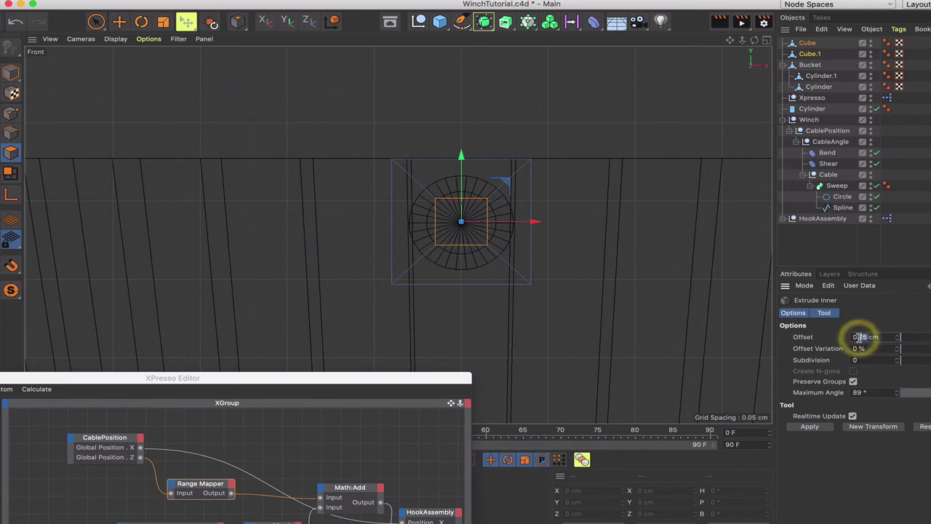
text(15)
key(Return)
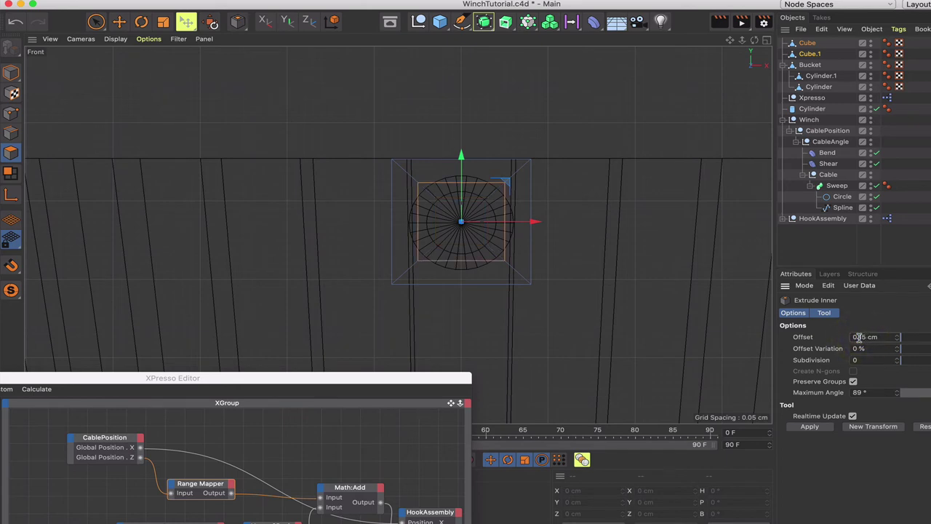
double_click(864, 339)
text(19)
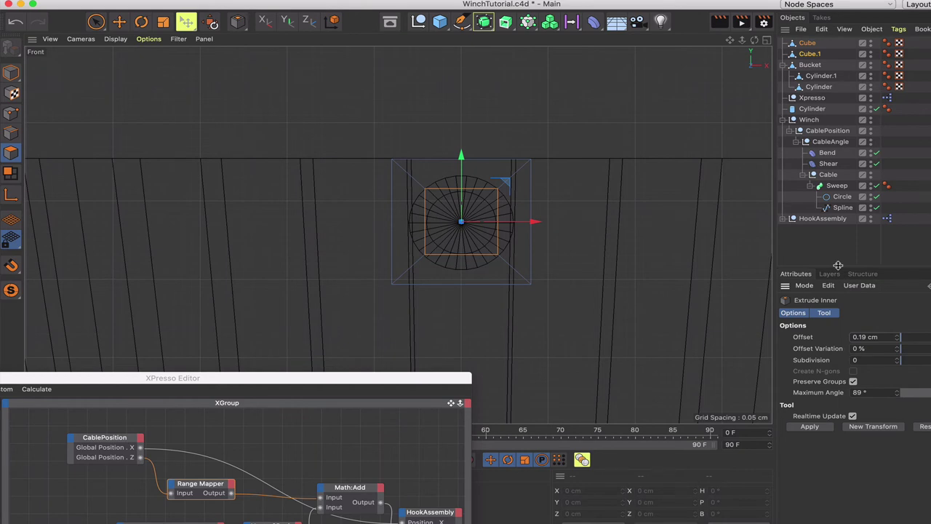
- Set the perspective view to Lines display
key(F1)
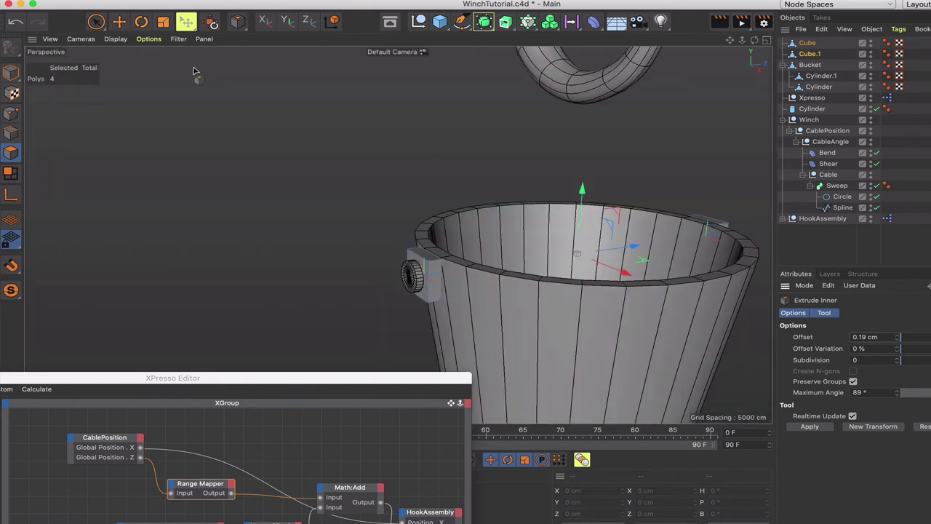
click(111, 39)
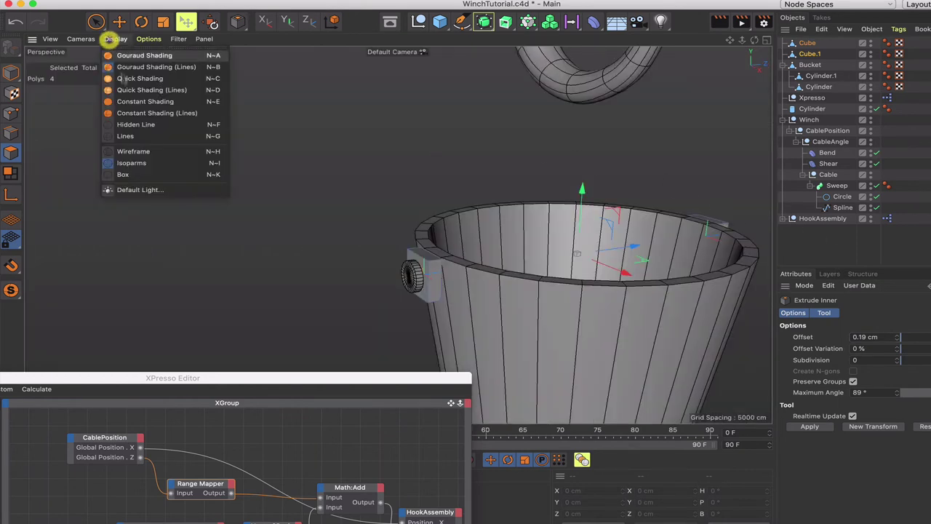
click(125, 136)
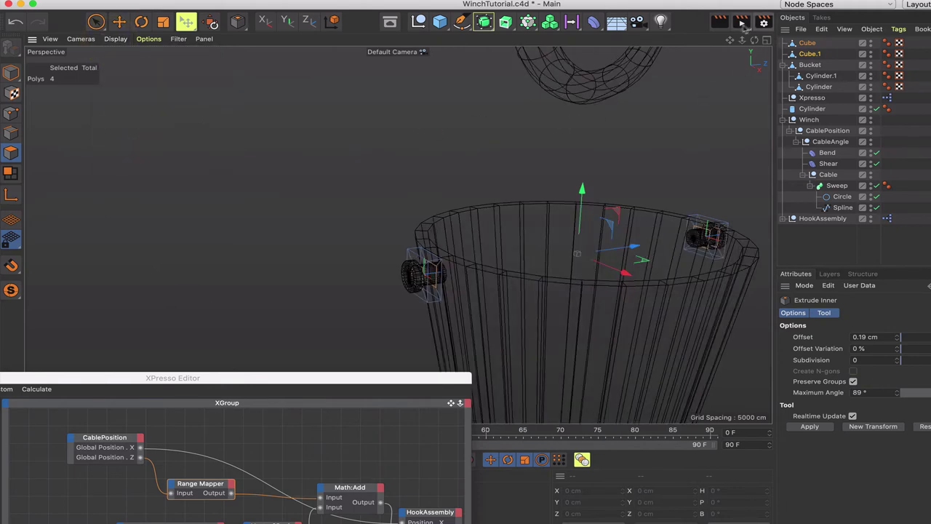
- Bridge the front and back inset polygons of the near cube to open a square hole around its peg
drag(730, 40, 670, 28)
drag(731, 42, 730, 44)
key(m)
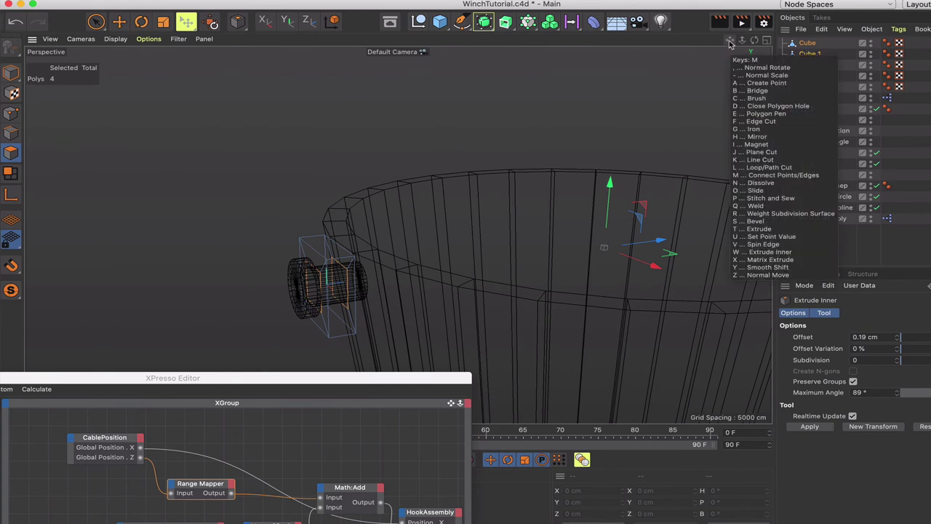
key(b)
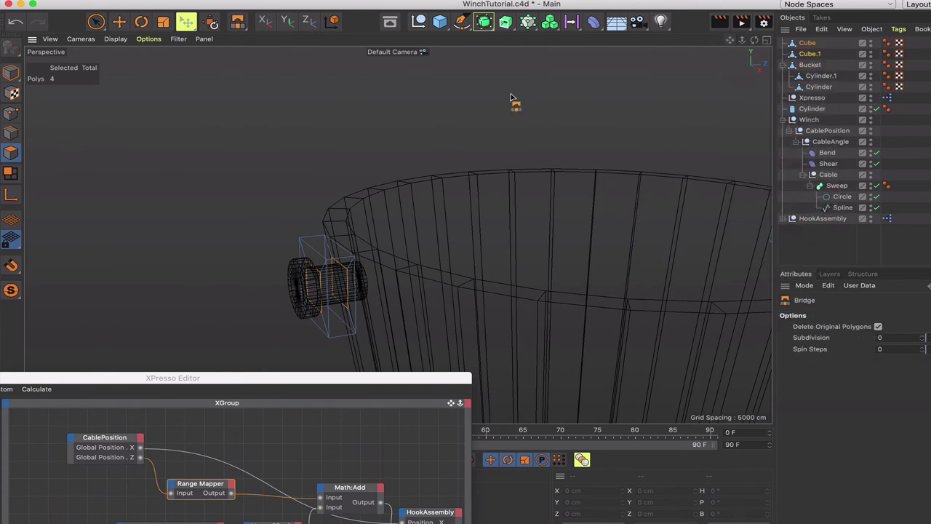
click(345, 274)
- Bridge the inset polygons of the cube on the far peg to open a matching square hole
drag(731, 40, 652, 39)
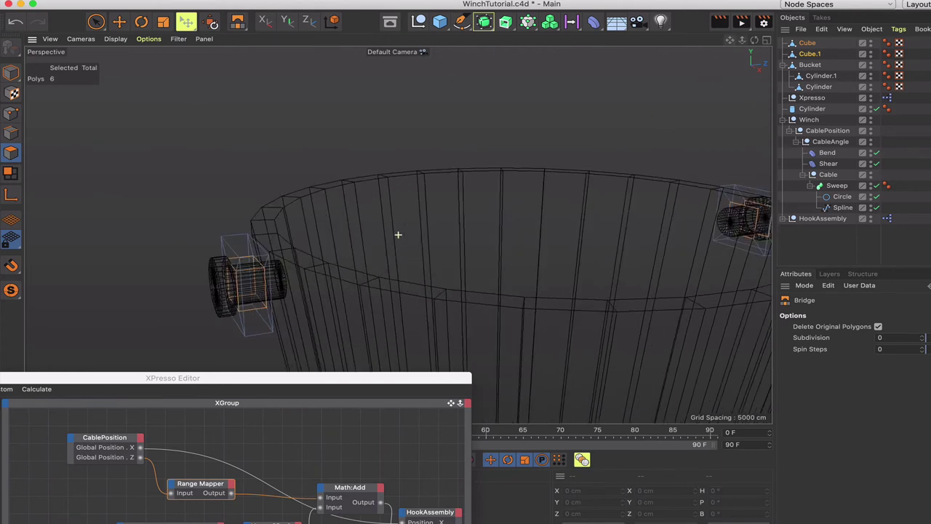
alt+middle_drag(512, 279, 280, 273)
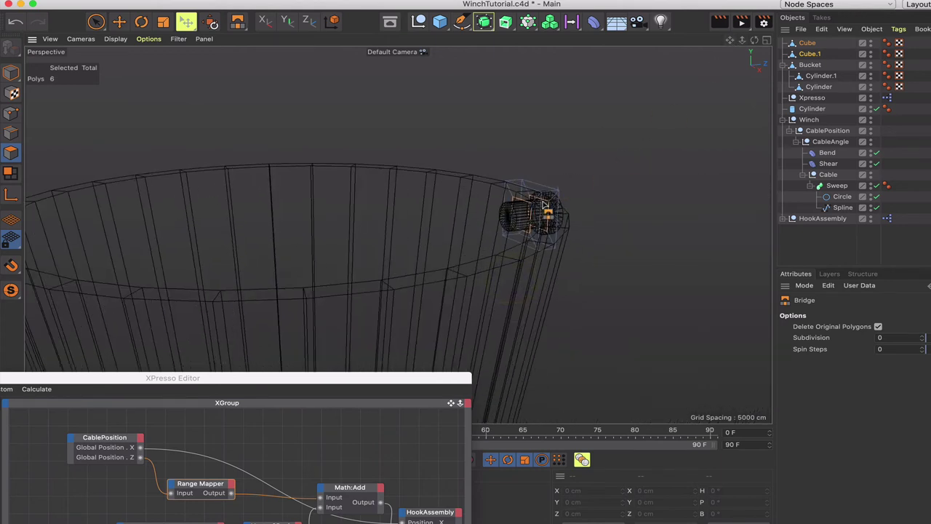
drag(544, 208, 546, 209)
drag(730, 42, 398, 234)
drag(730, 42, 399, 233)
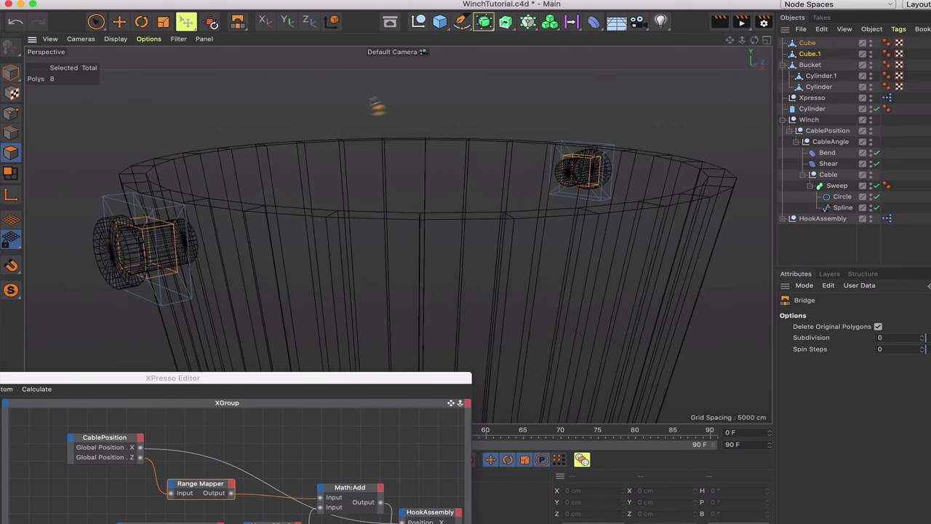
- Clear the polygon selection and restrict Live Selection to visible elements only
click(96, 21)
click(104, 88)
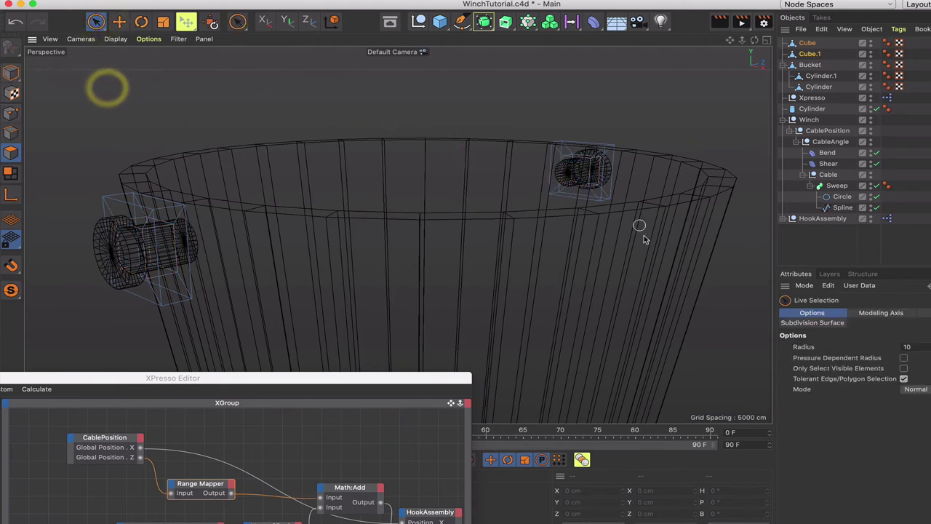
click(904, 368)
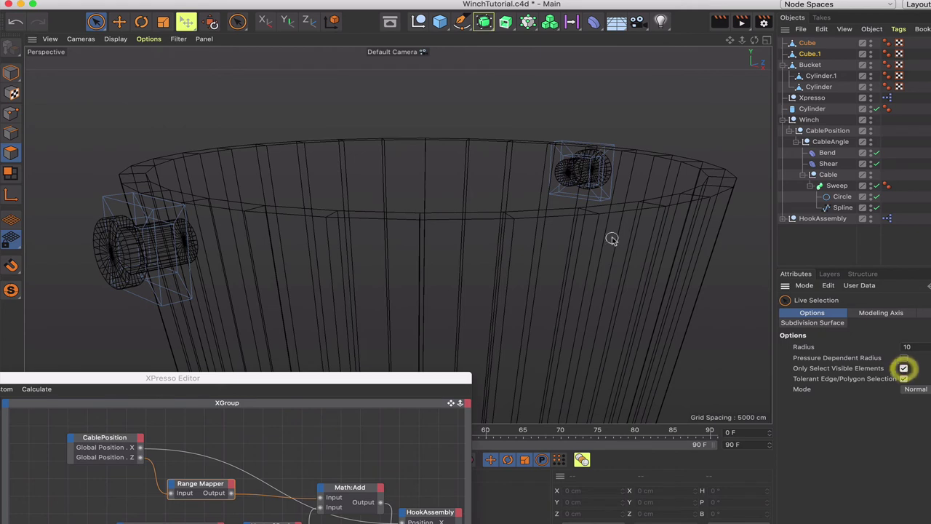
- Inset the near cube's top polygon with Extrude Inner at a 0.05 cm offset
click(147, 195)
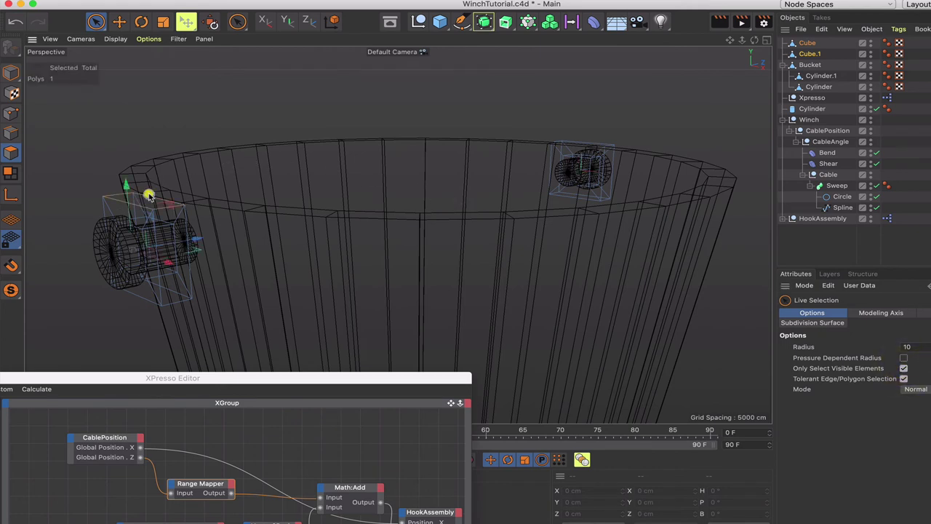
key(i)
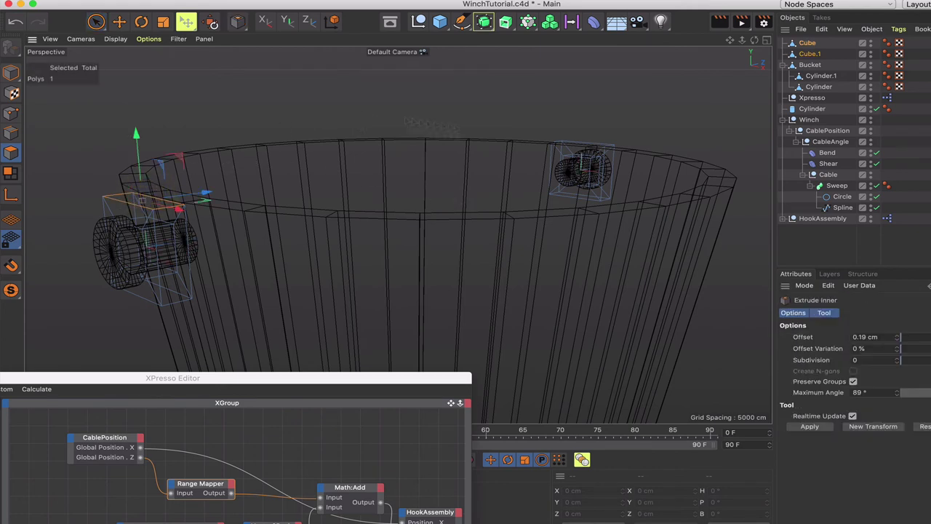
double_click(868, 336)
text(05)
key(Return)
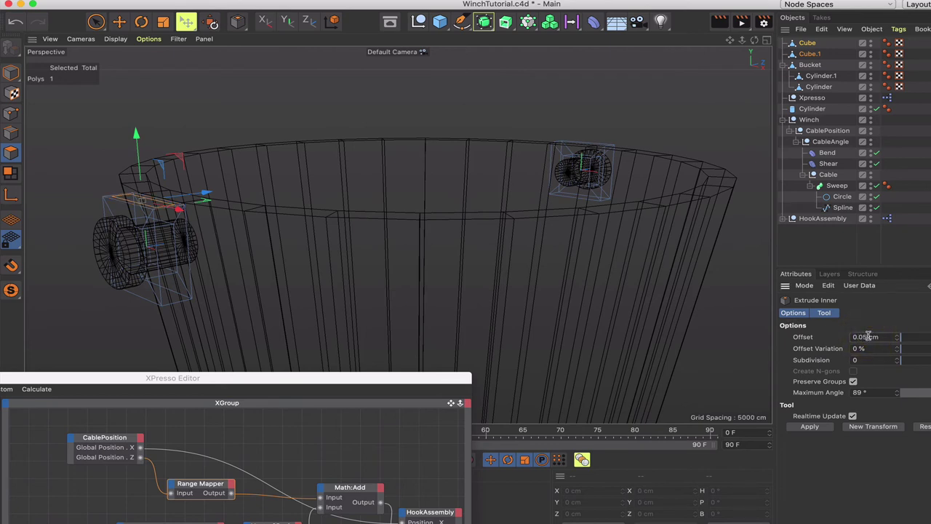
- Inset the far cube's top polygon with Extrude Inner at a 0.05 cm offset
drag(755, 41, 756, 42)
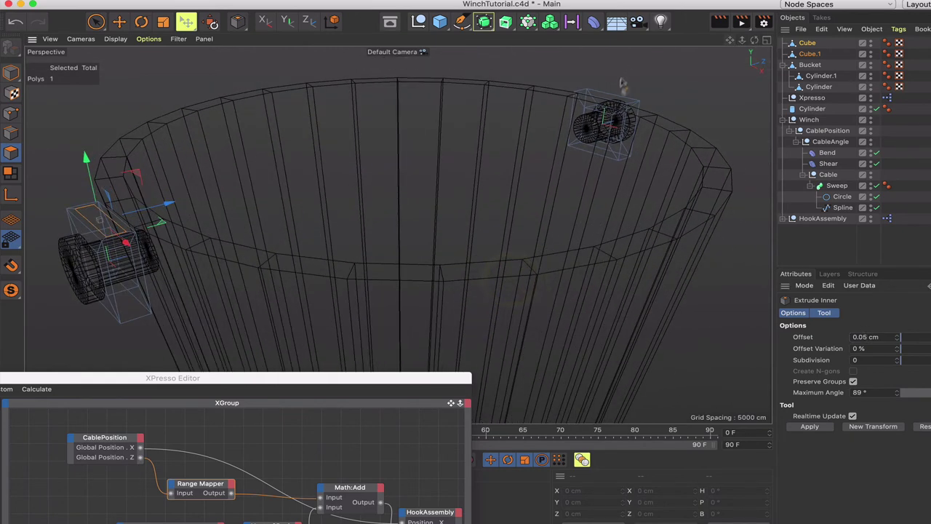
click(612, 95)
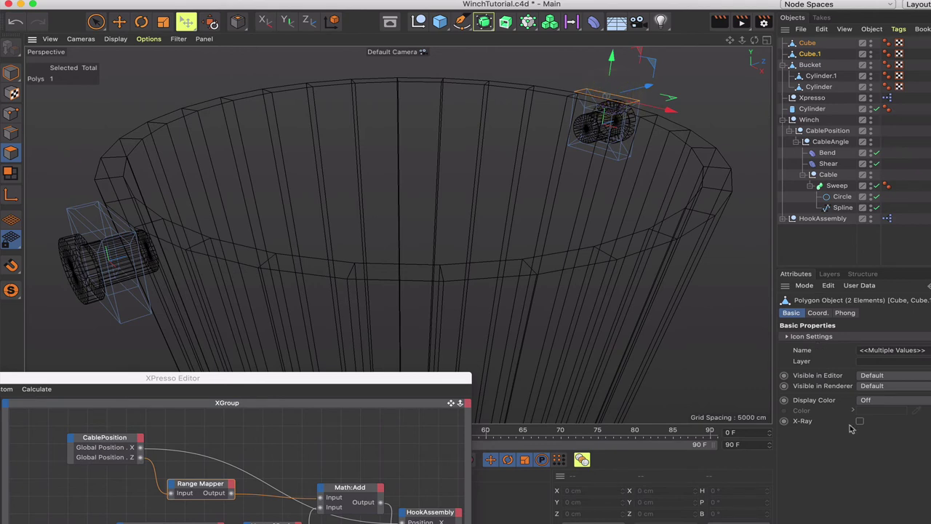
key(space)
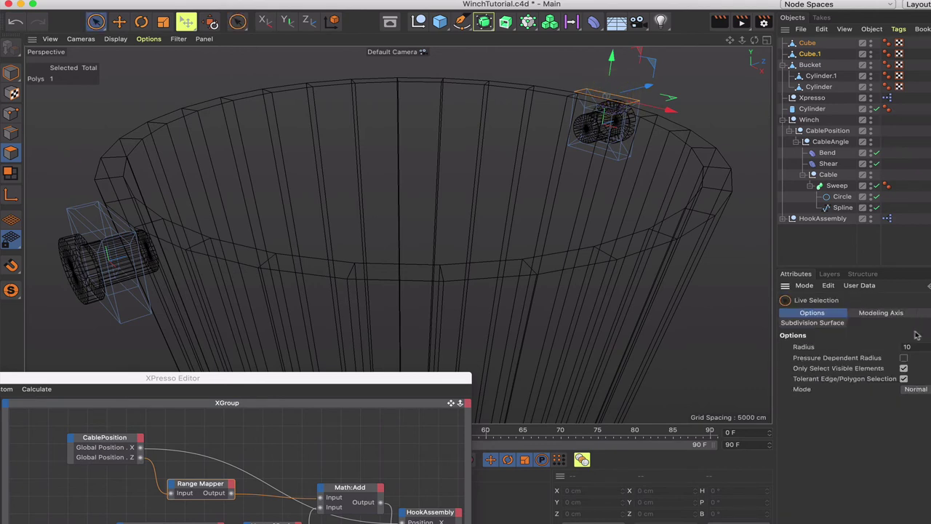
key(i)
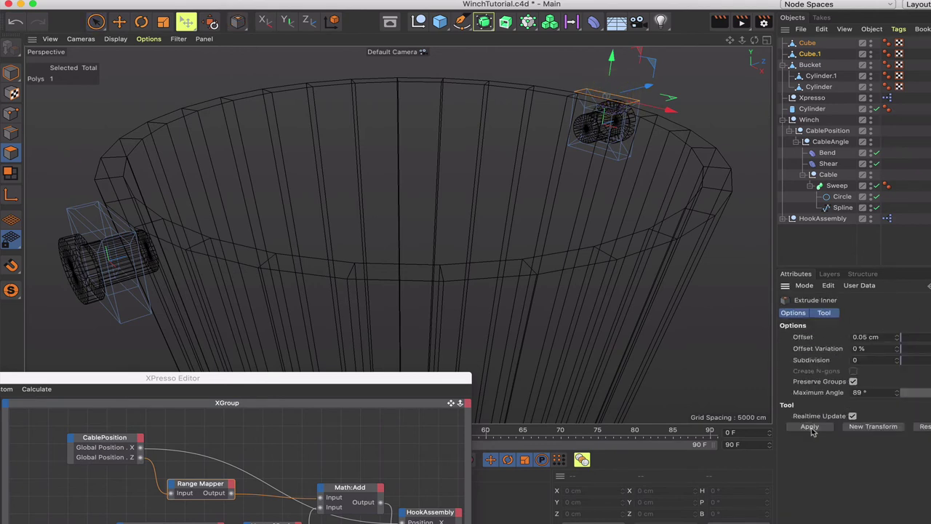
click(812, 427)
- Select the near cube's inset top polygon and activate Matrix Extrude in the Right view
click(806, 43)
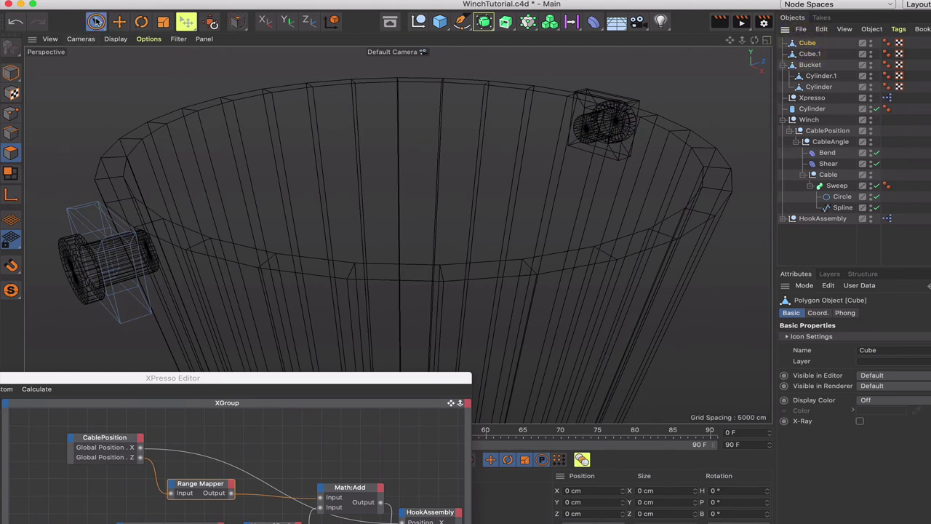
click(95, 21)
click(103, 226)
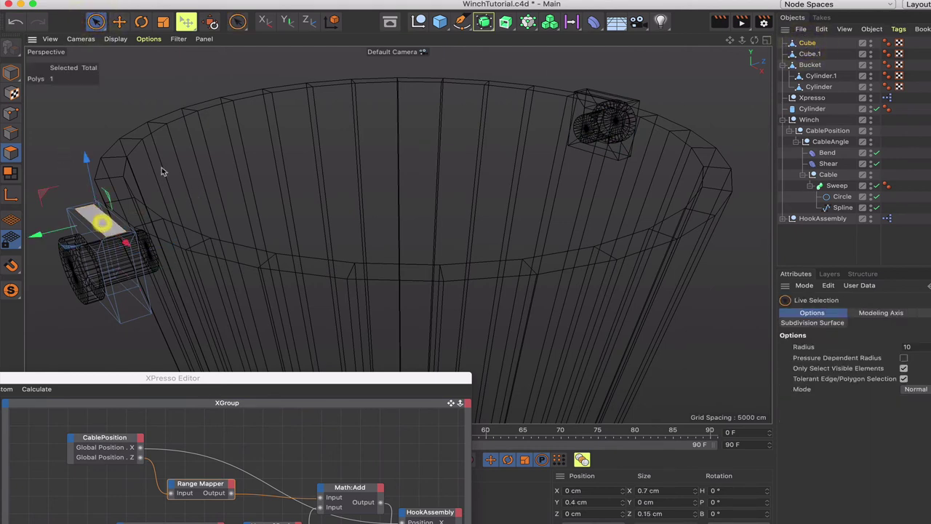
key(m)
key(x)
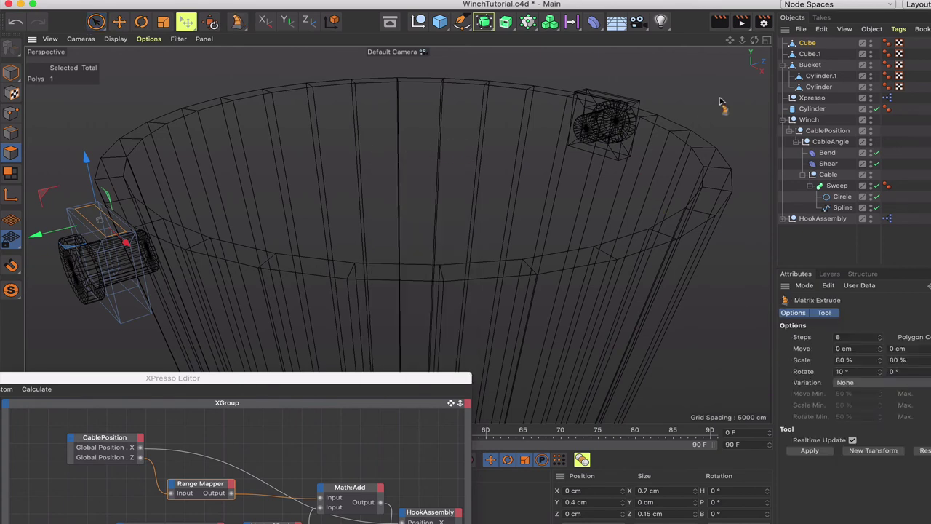
key(F3)
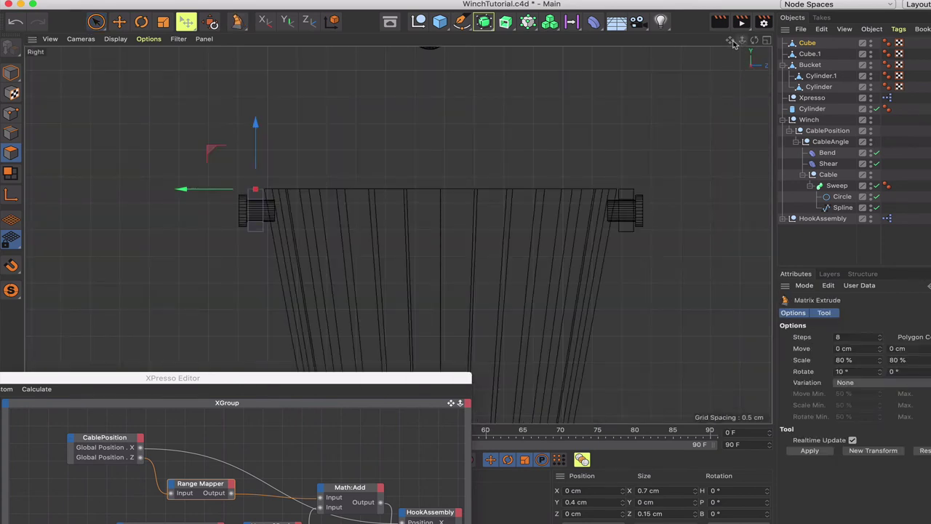
drag(537, 257, 511, 278)
drag(730, 41, 687, 72)
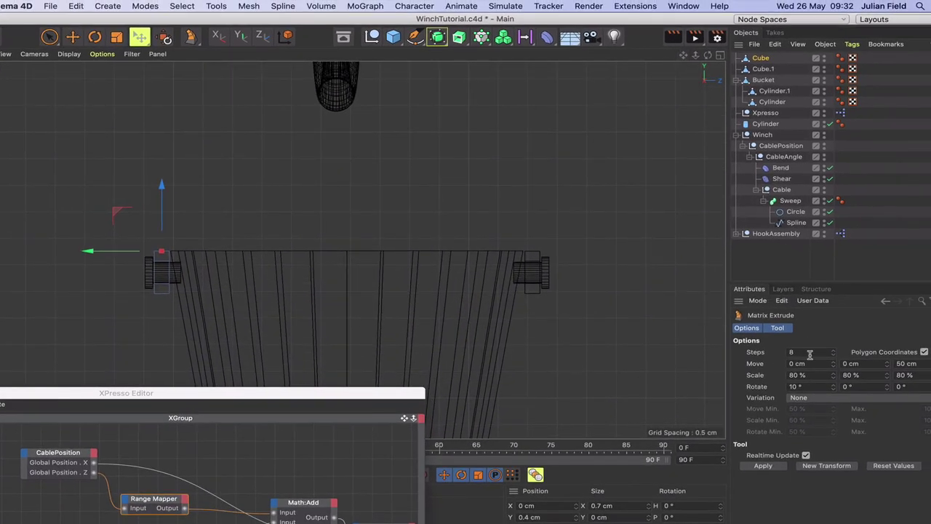
- Matrix-extrude the polygon in 9 steps with a 5 cm Z move and 100% scale on all axes
click(777, 355)
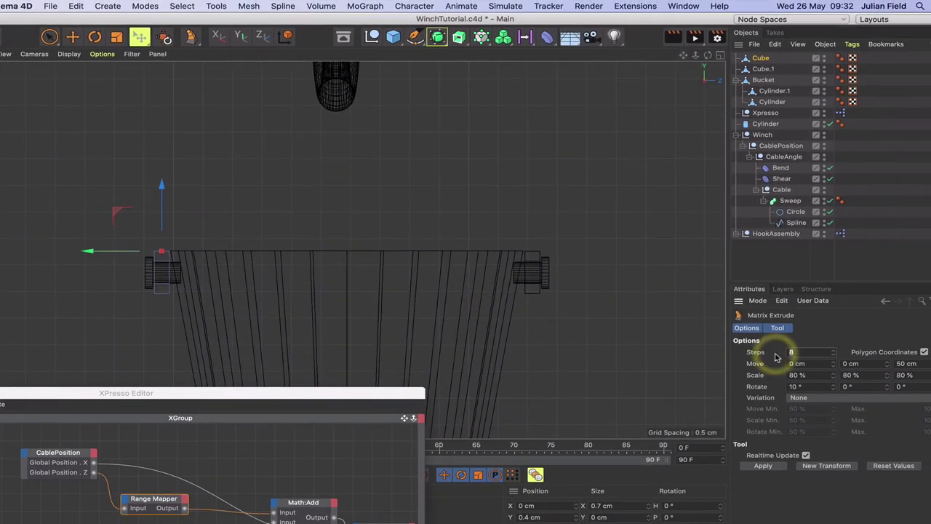
click(902, 364)
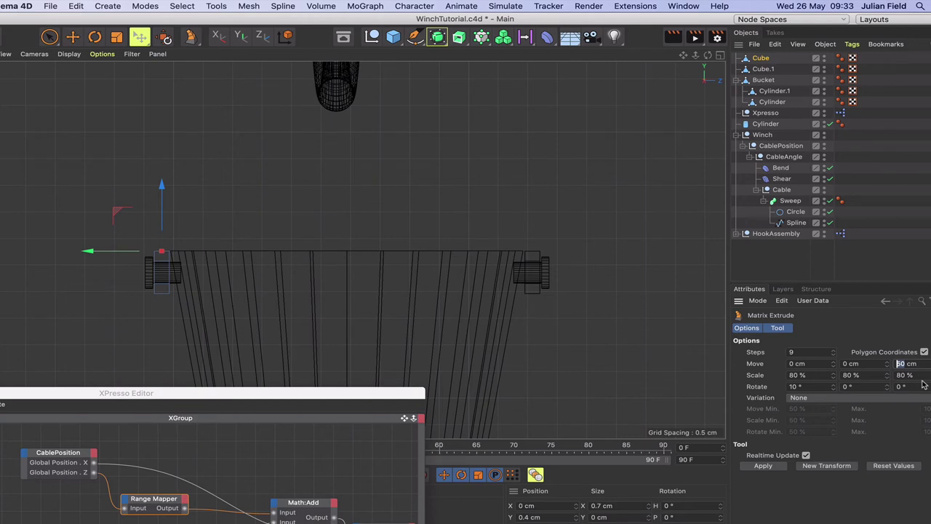
drag(805, 376, 755, 379)
text(100)
key(Tab)
text(100)
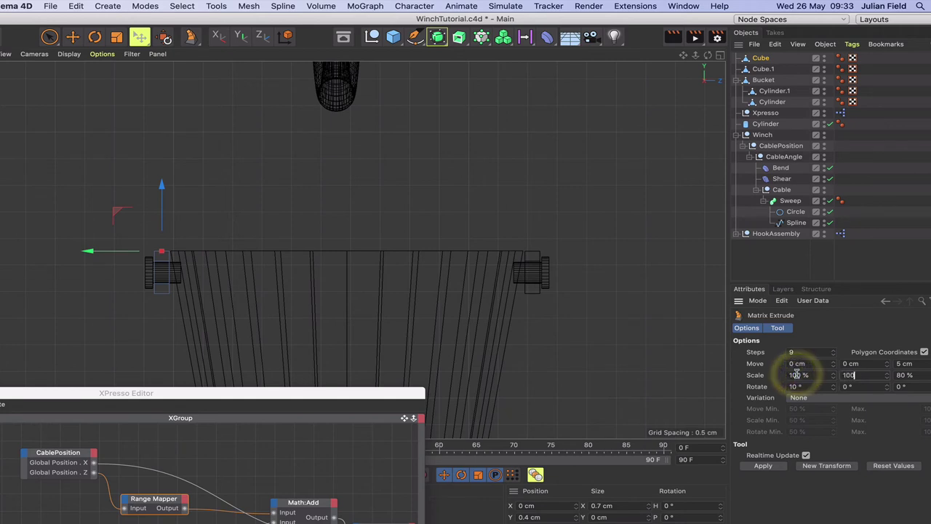
text(100)
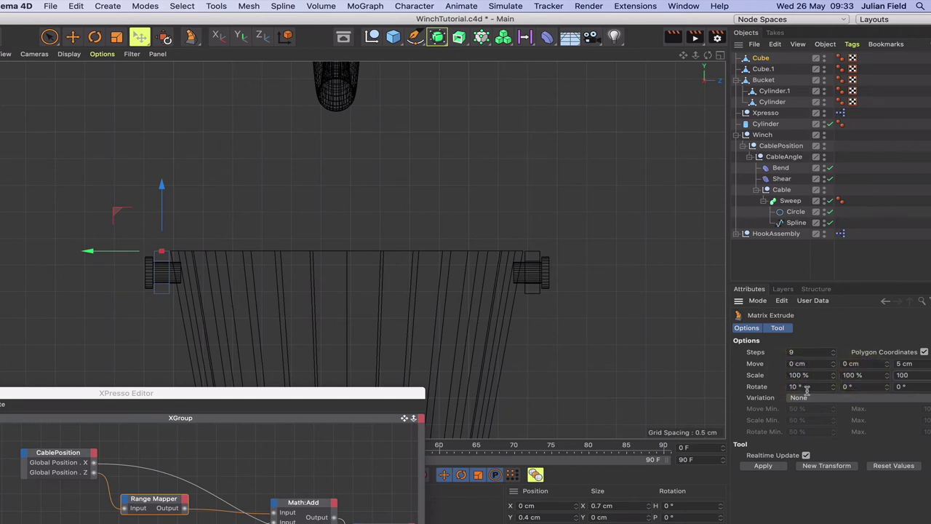
key(Return)
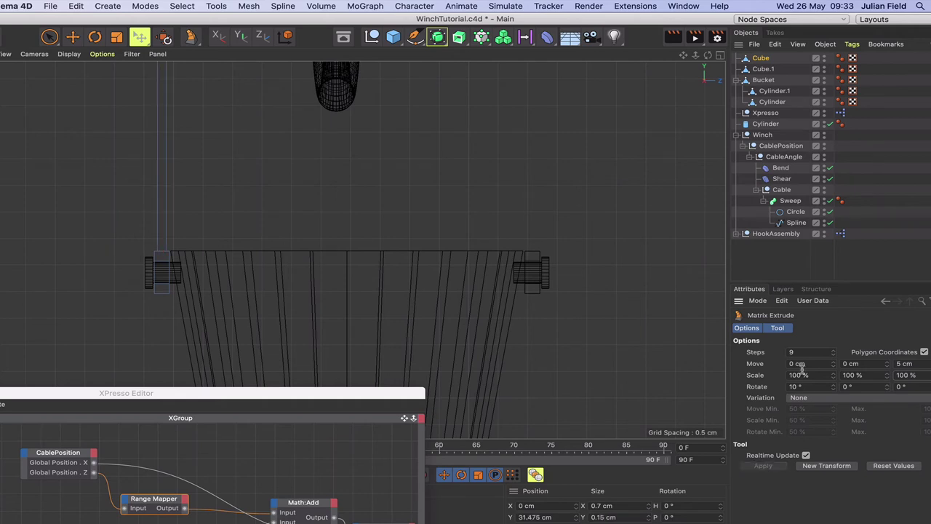
- Set the extrusion's Z move to 0.5 cm and its first rotation value to -10° so it arcs over the bucket
key(F1)
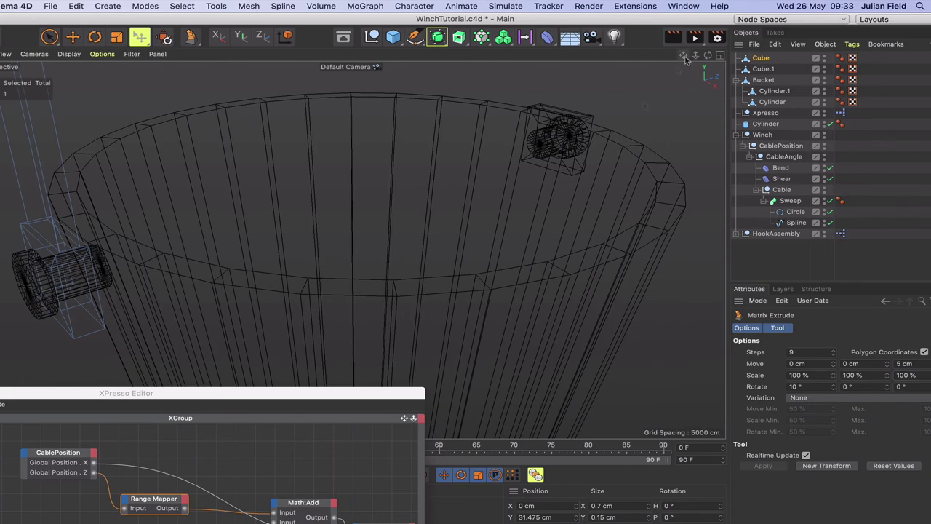
right_drag(684, 56, 615, 56)
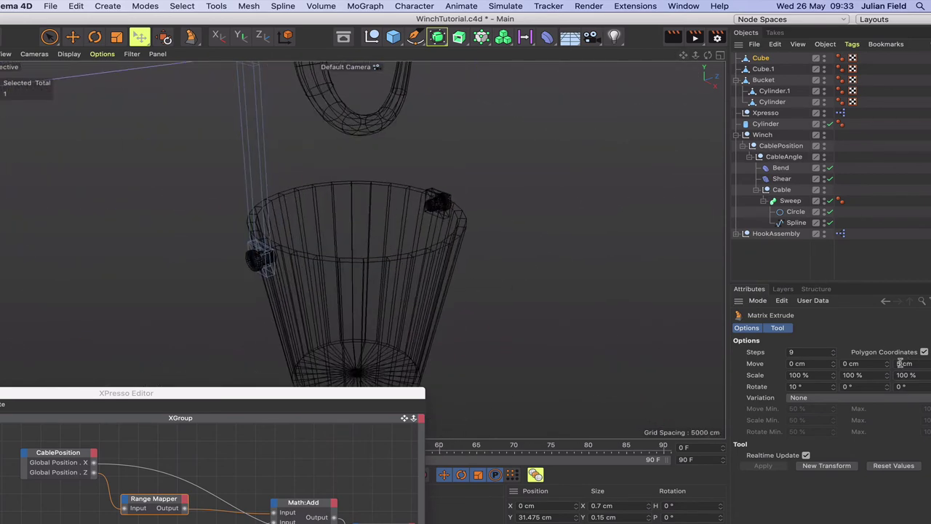
click(850, 363)
key(Return)
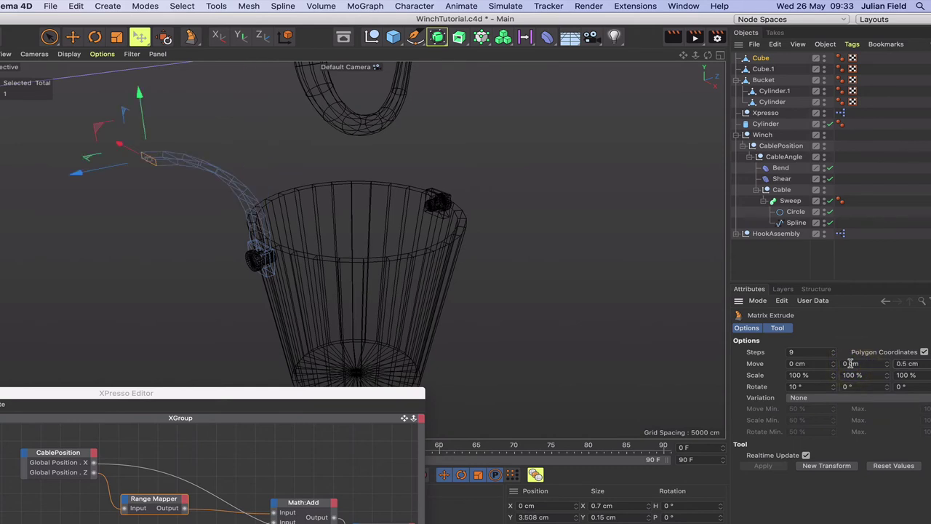
click(791, 386)
text(-)
key(Return)
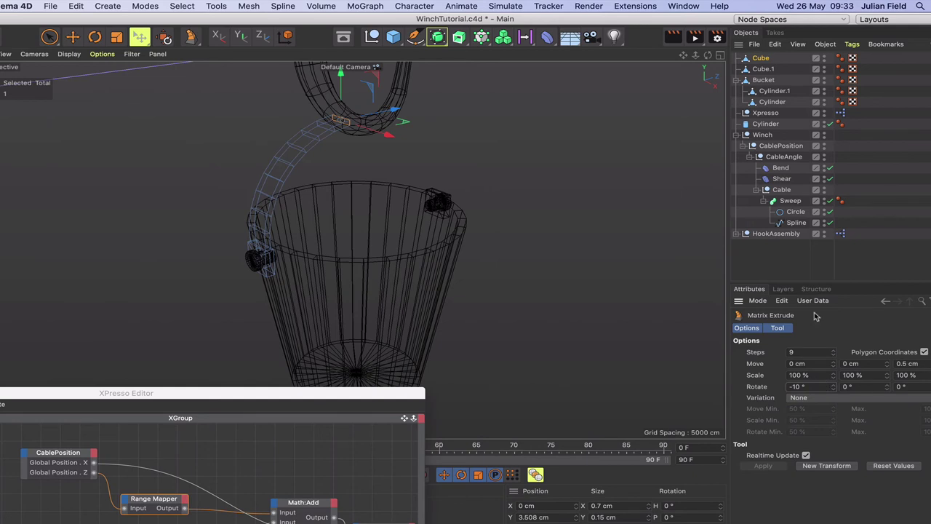
- Try 10 extrusion steps with a 0.45 cm and a 0.5 cm Z move on the near handle half
key(F3)
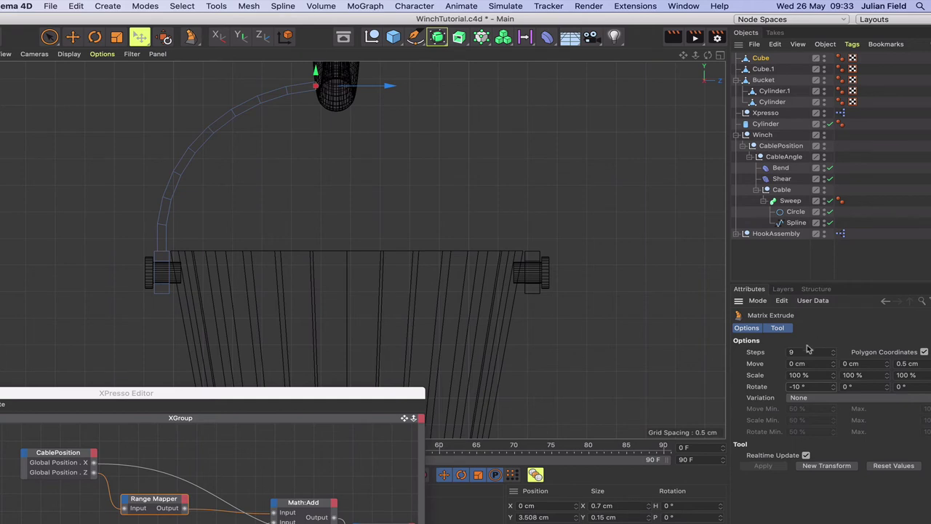
drag(752, 352, 754, 353)
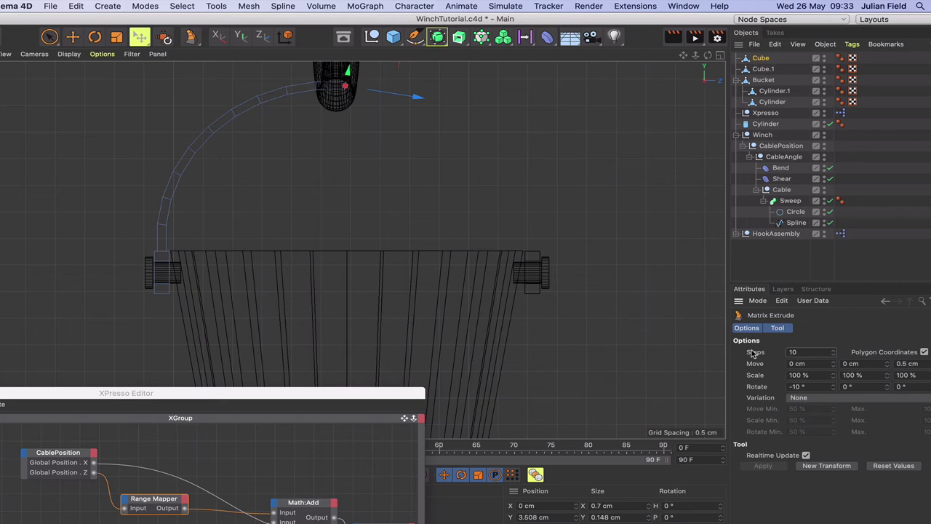
click(908, 363)
scroll(908, 363, down, 5)
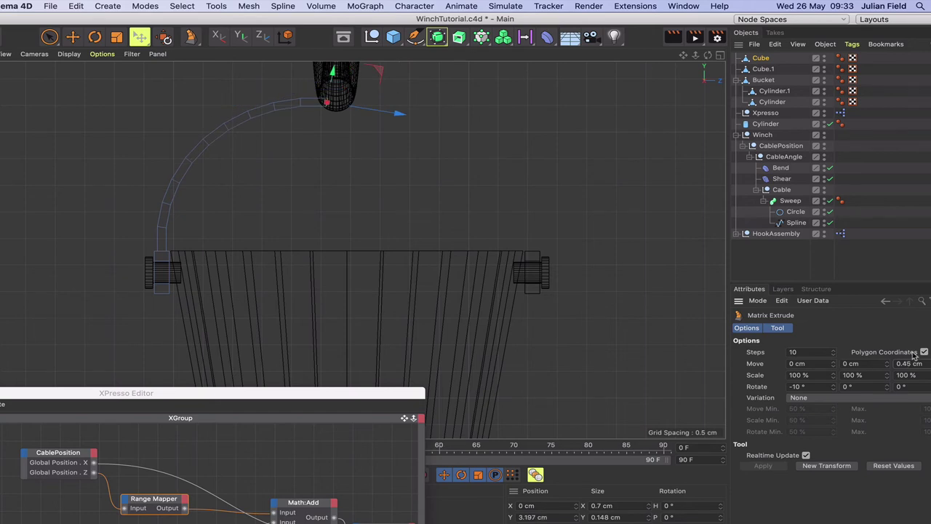
click(912, 366)
click(912, 366)
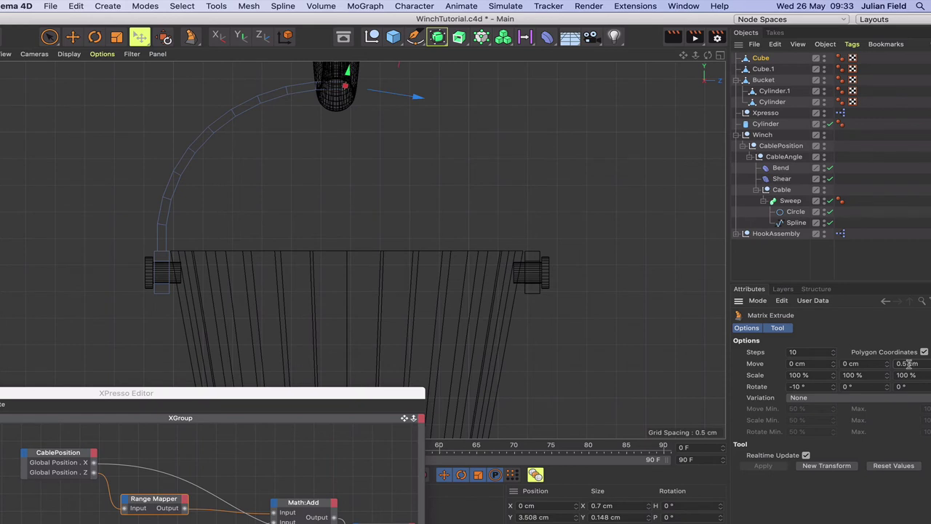
- Set the near handle half's Z move to 0.6 cm and its extrusion steps to 9
click(908, 363)
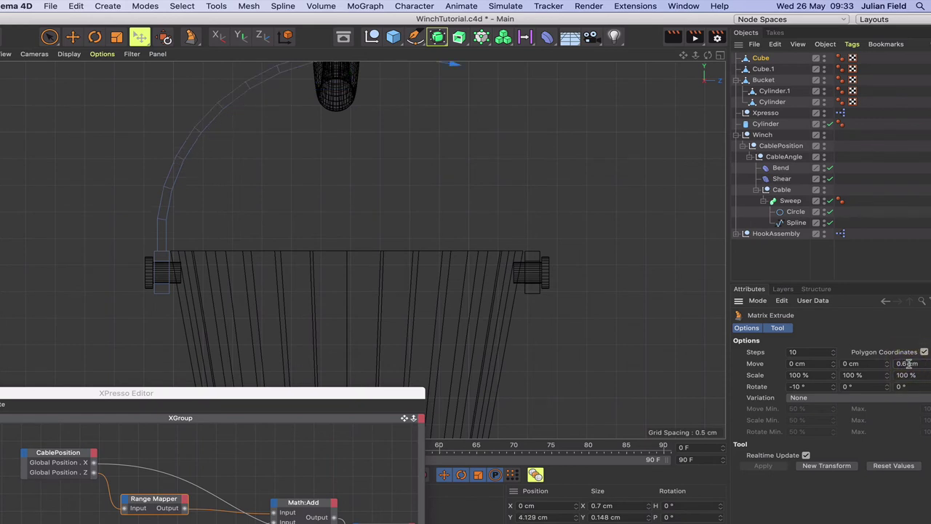
drag(812, 353, 755, 354)
text(9)
key(Return)
drag(683, 55, 671, 103)
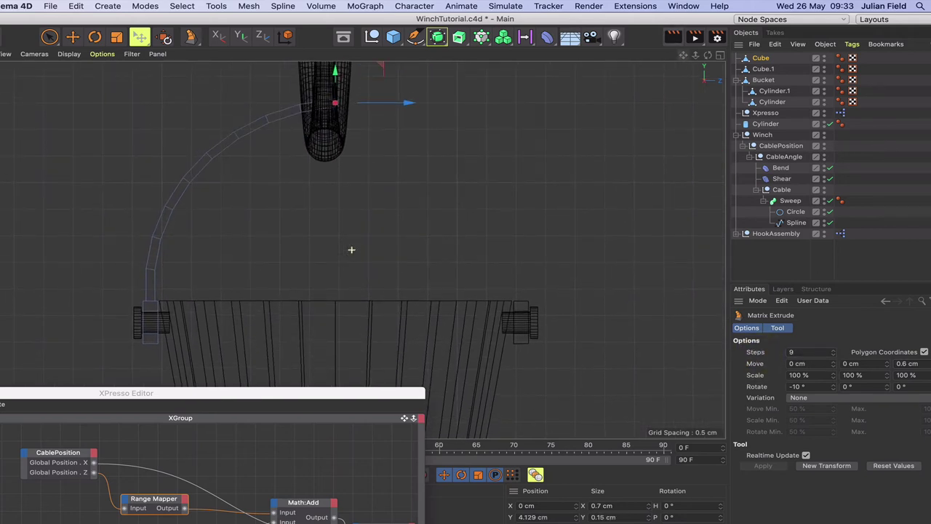
scroll(352, 249, down, 6)
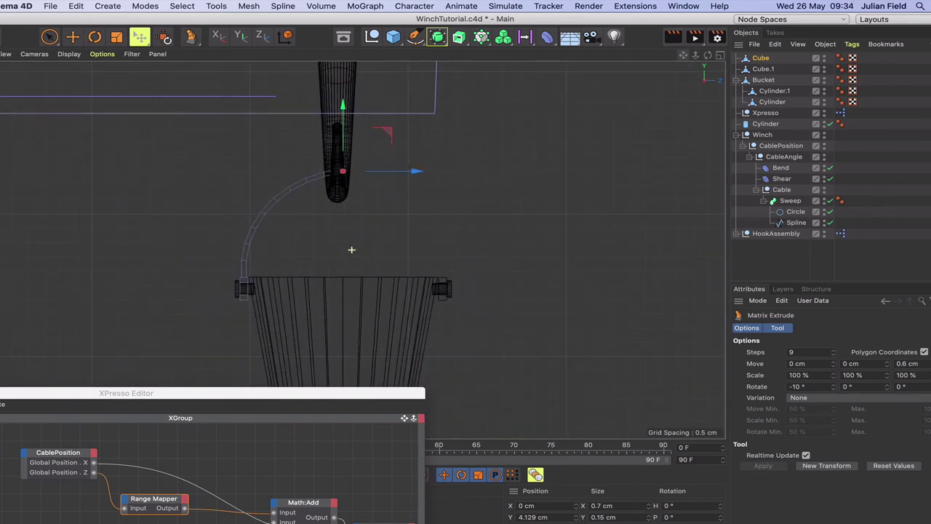
scroll(352, 250, up, 2)
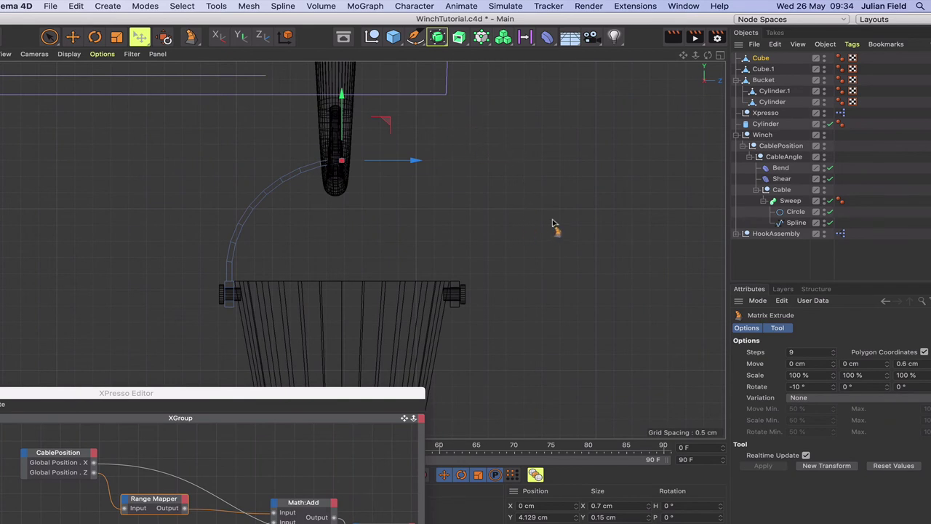
- Matrix-extrude Cube.1's inset top polygon in 9 steps with a 0.6 cm Z move and a 10° rotation
key(F1)
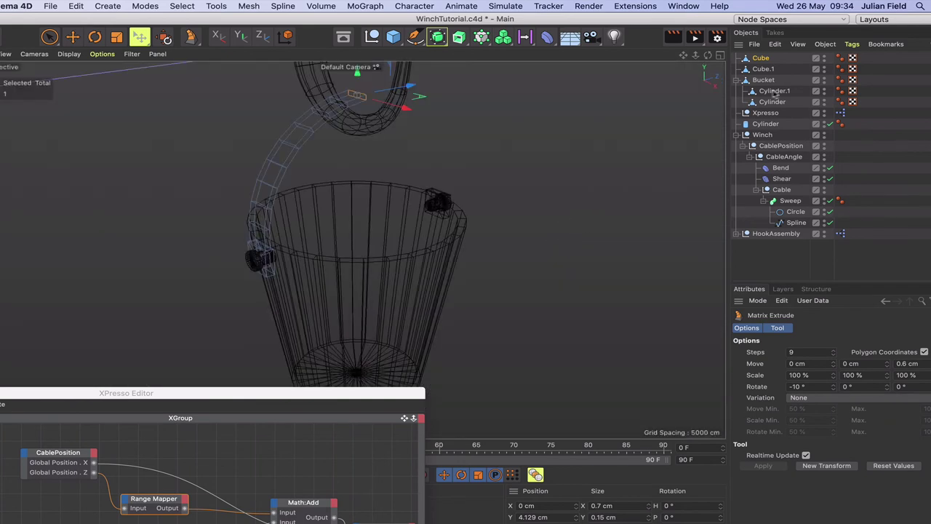
click(771, 69)
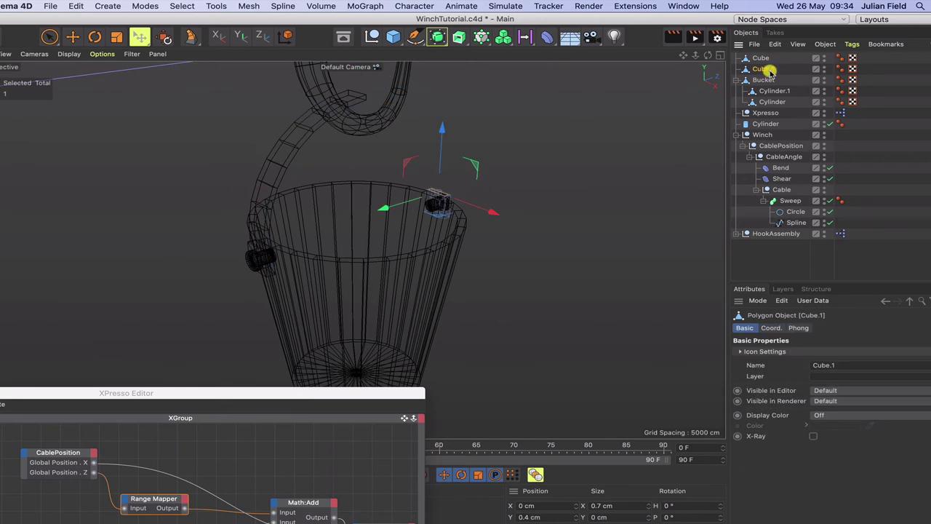
right_click(756, 249)
click(782, 255)
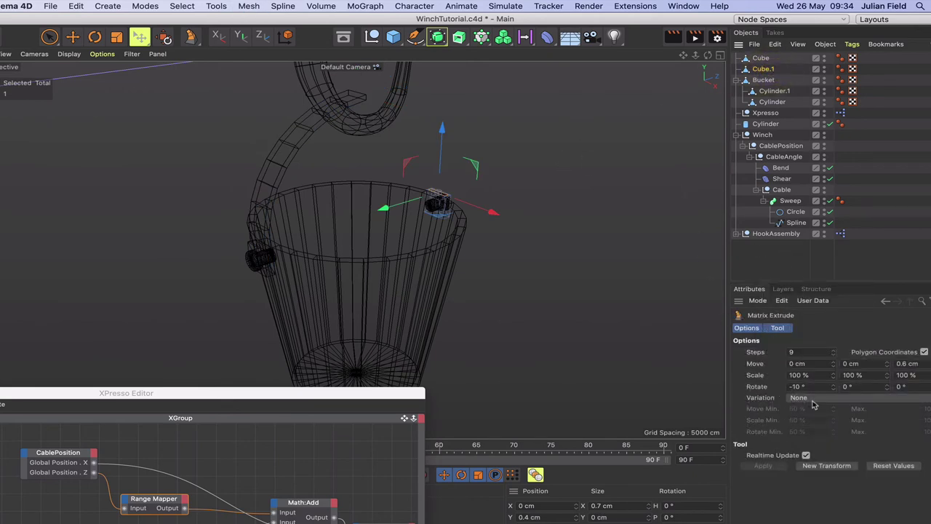
drag(793, 387, 781, 388)
key(BackSpace)
key(Return)
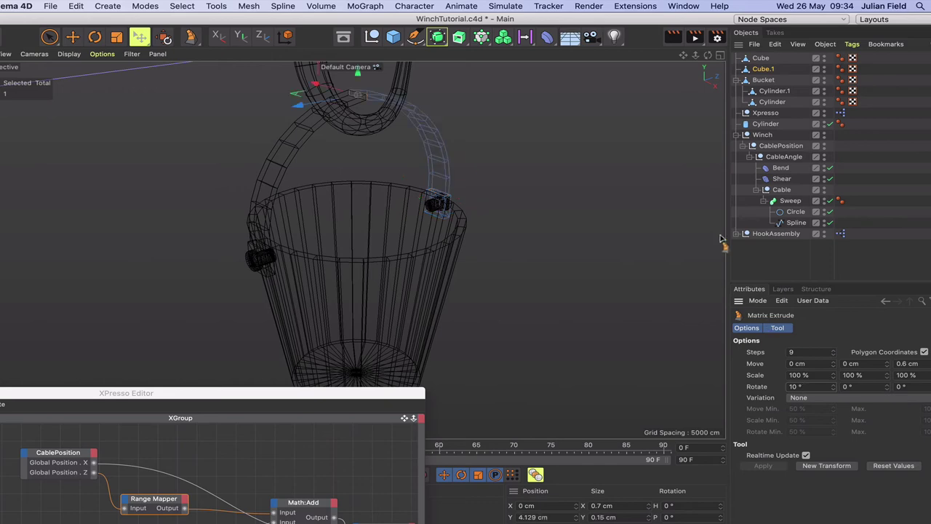
- Merge Cube and Cube.1 into a single handle object with Connect Objects + Delete
drag(707, 56, 714, 120)
right_drag(683, 58, 750, 58)
drag(682, 58, 683, 195)
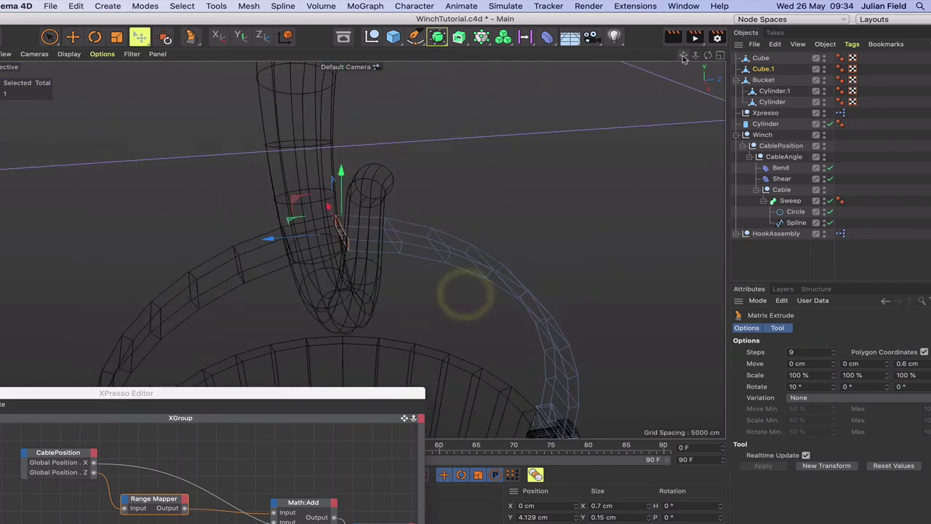
right_drag(682, 58, 800, 58)
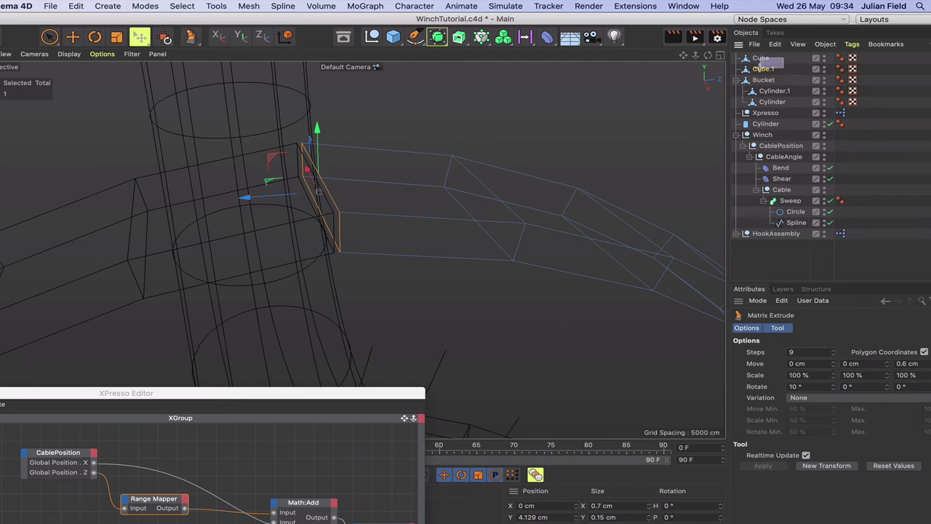
shift+click(761, 67)
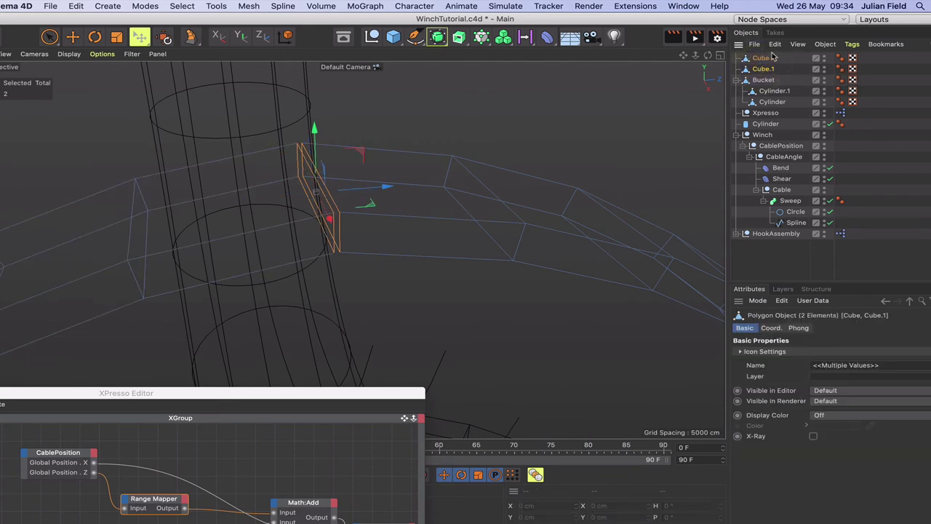
click(246, 6)
mouse_move(295, 201)
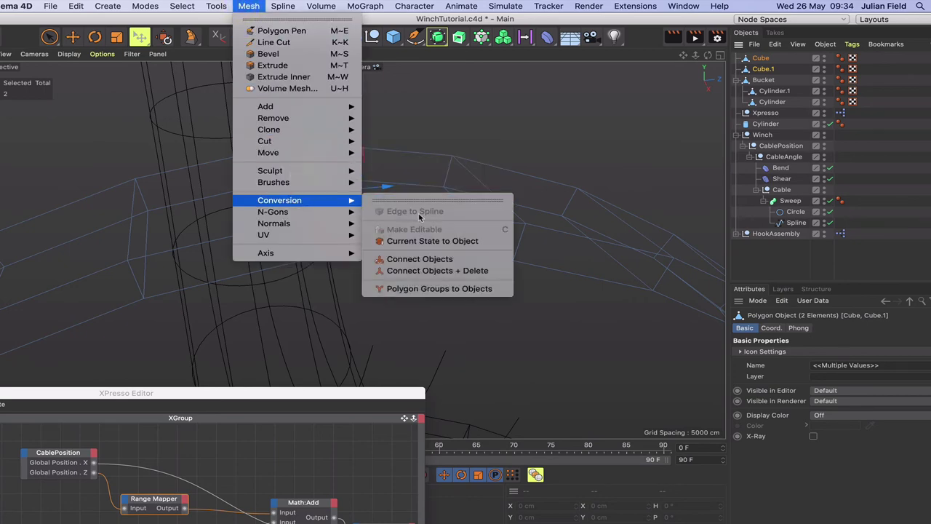
click(426, 278)
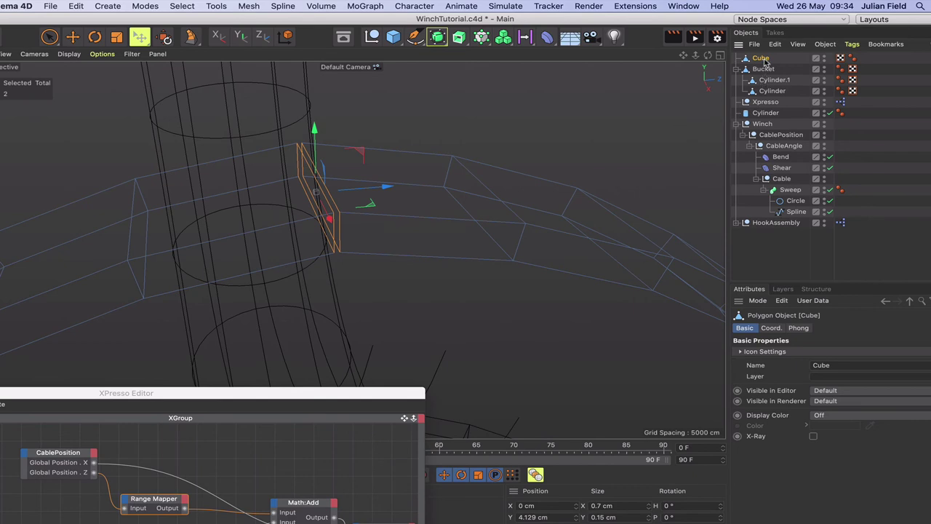
- Bridge the two facing end polygons where the handle halves meet, deleting the original polygons
key(m)
key(b)
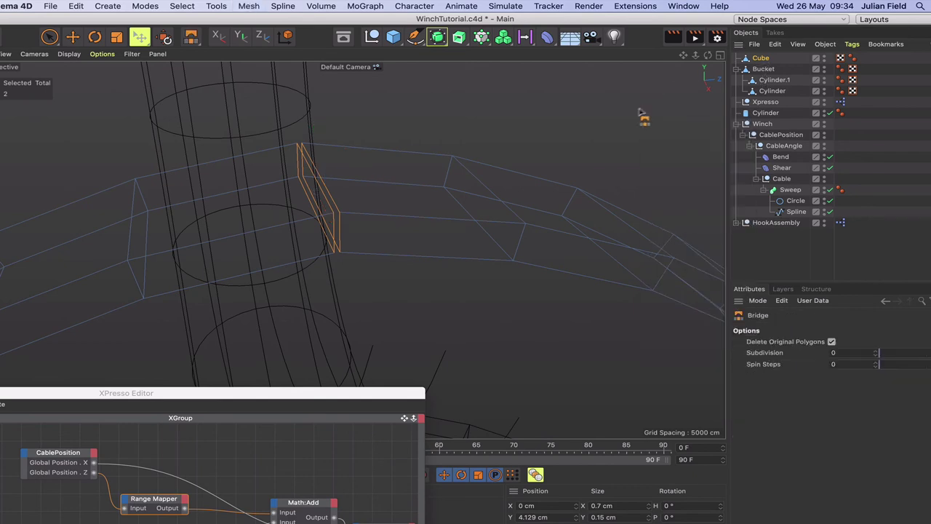
click(336, 216)
- Smooth the merged handle by placing the Cube inside a new Subdivision Surface
key(o)
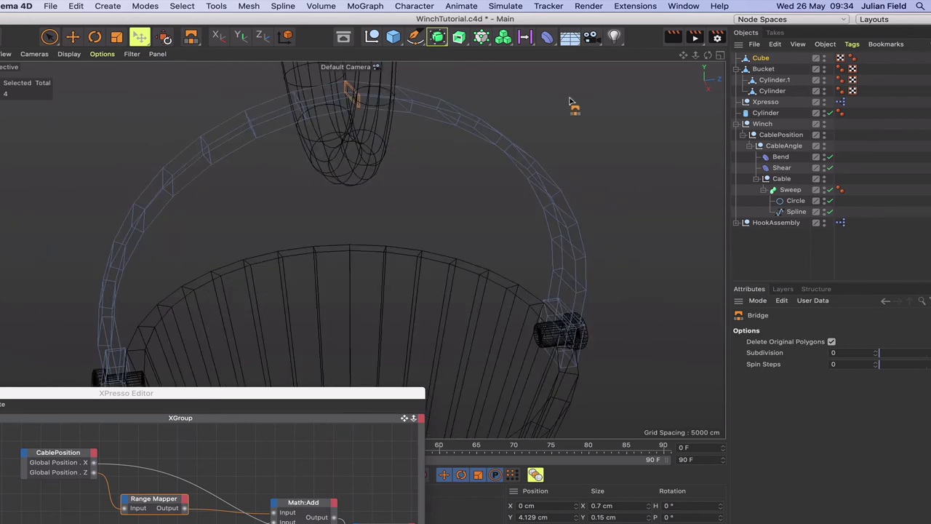
drag(683, 56, 644, 60)
mouse_move(707, 56)
mouse_down()
mouse_move(706, 33)
mouse_move(661, 63)
mouse_move(738, 57)
mouse_move(712, 58)
mouse_up()
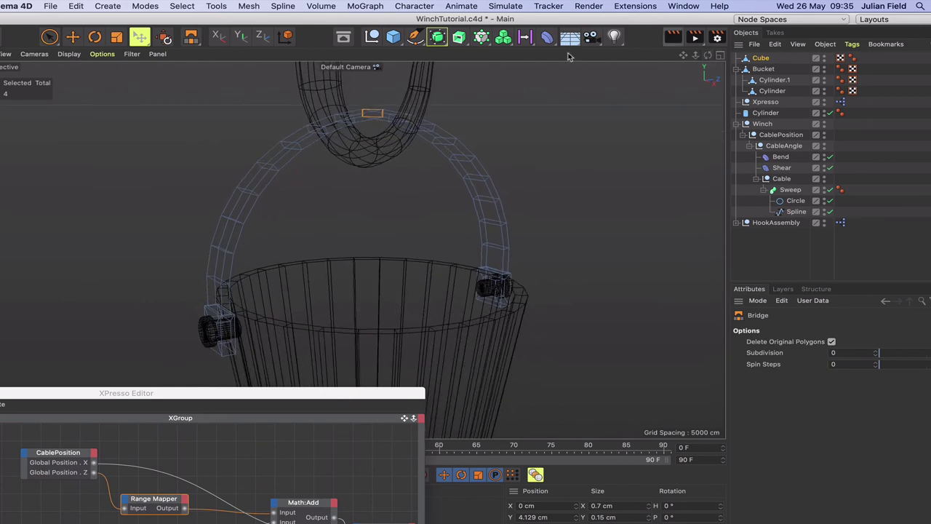
click(437, 37)
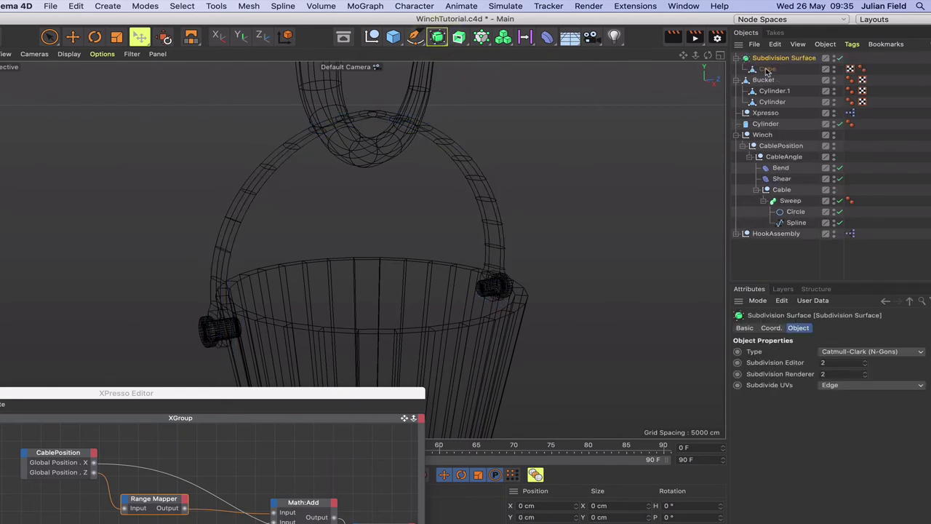
- Set the perspective view's display mode to Gouraud Shading (Lines)
click(70, 55)
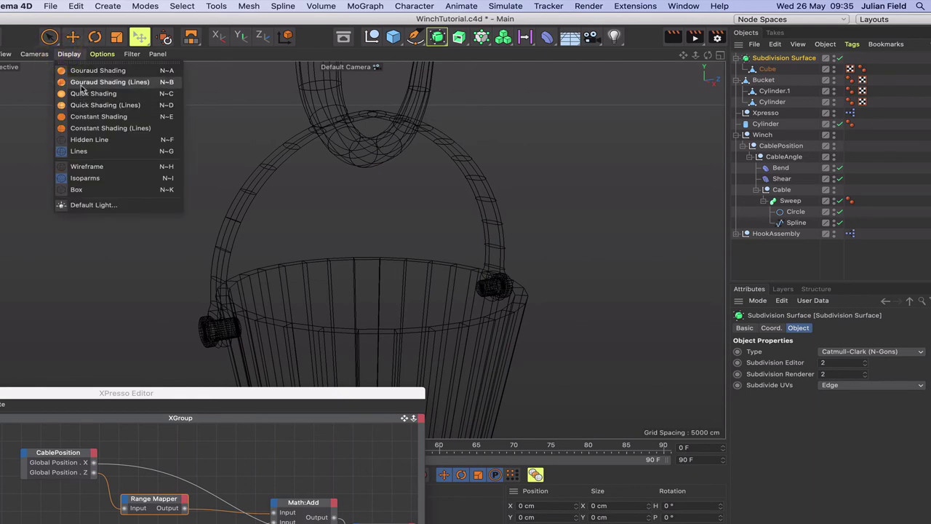
click(82, 83)
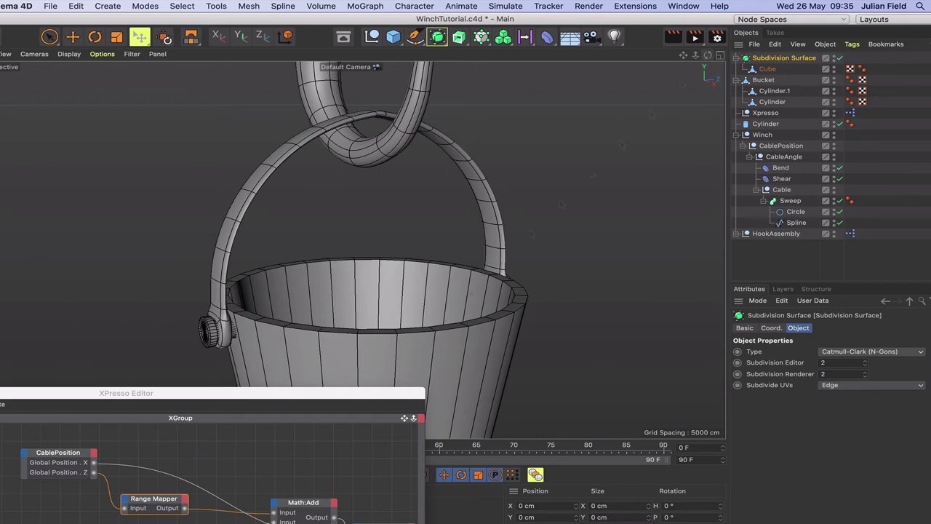
mouse_move(708, 55)
mouse_down()
mouse_move(650, 48)
mouse_move(704, 61)
mouse_up()
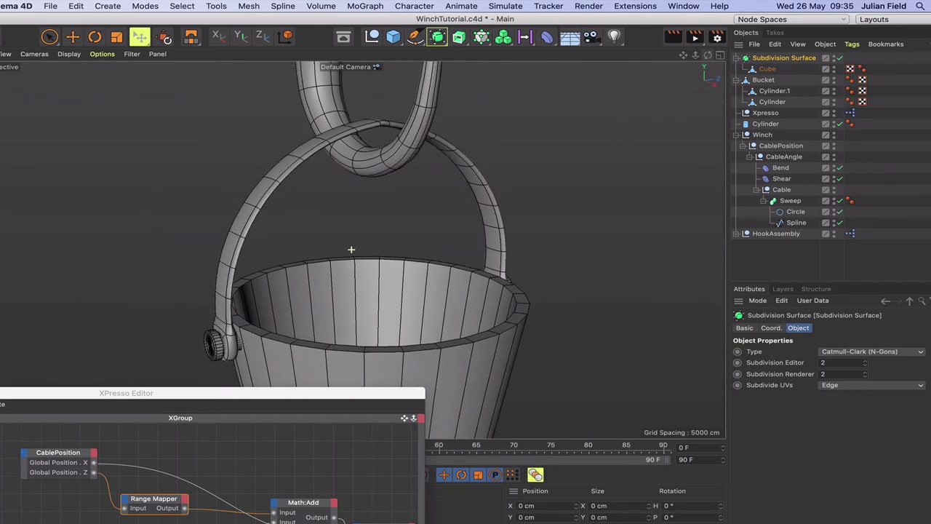
- Lower the selected polygons at the top of the handle Cube to a Y position of about 4.064 cm
click(768, 69)
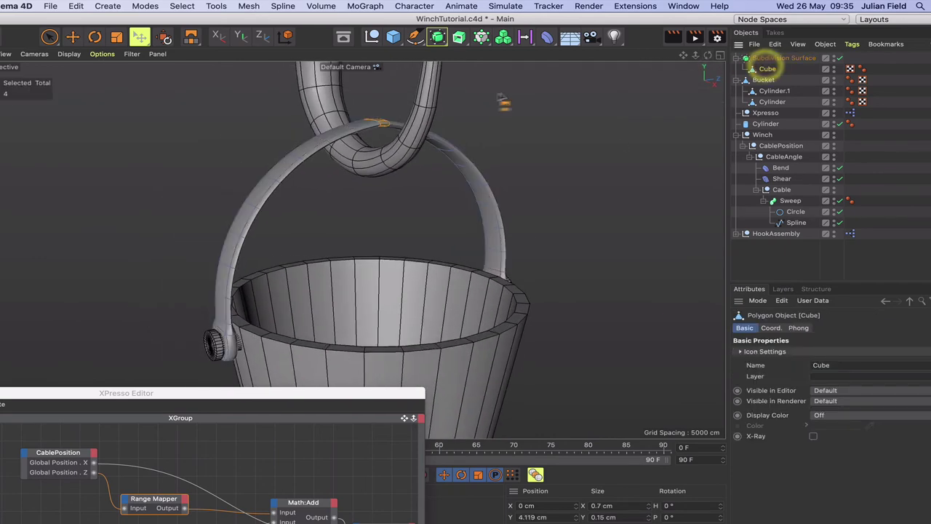
click(73, 36)
key(z)
drag(375, 75, 375, 77)
click(648, 94)
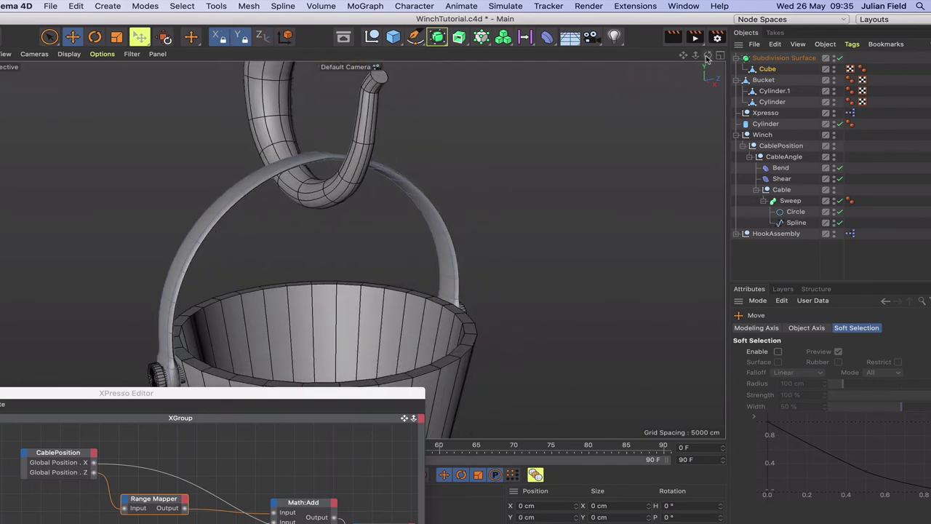
drag(707, 57, 600, 47)
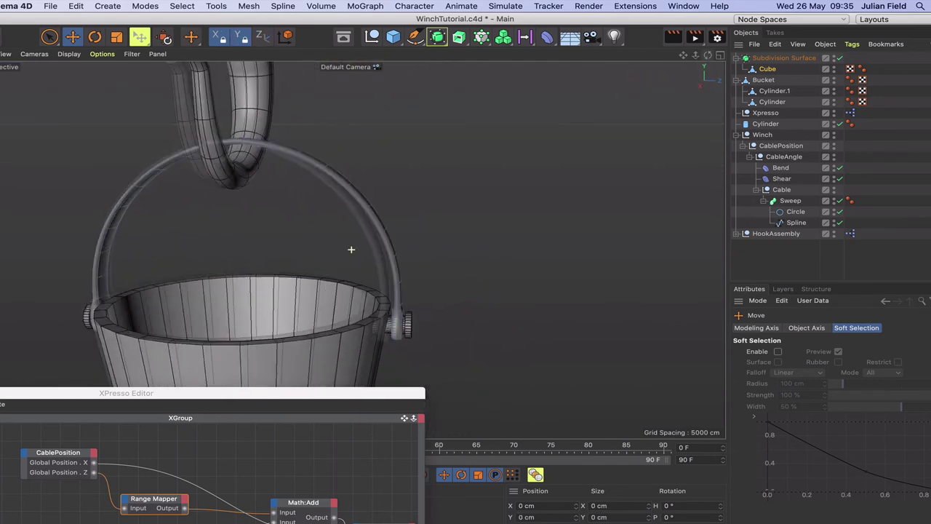
drag(351, 249, 558, 103)
key(super+z)
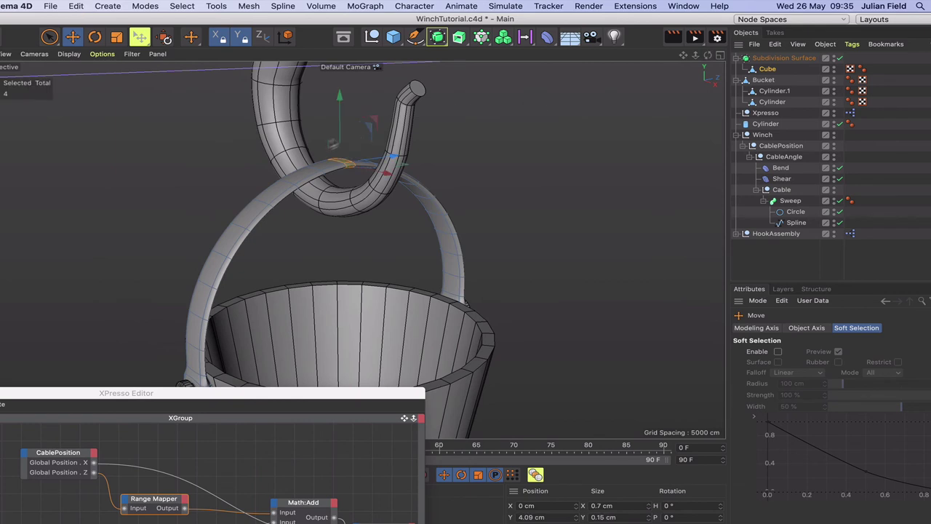
drag(338, 96, 339, 97)
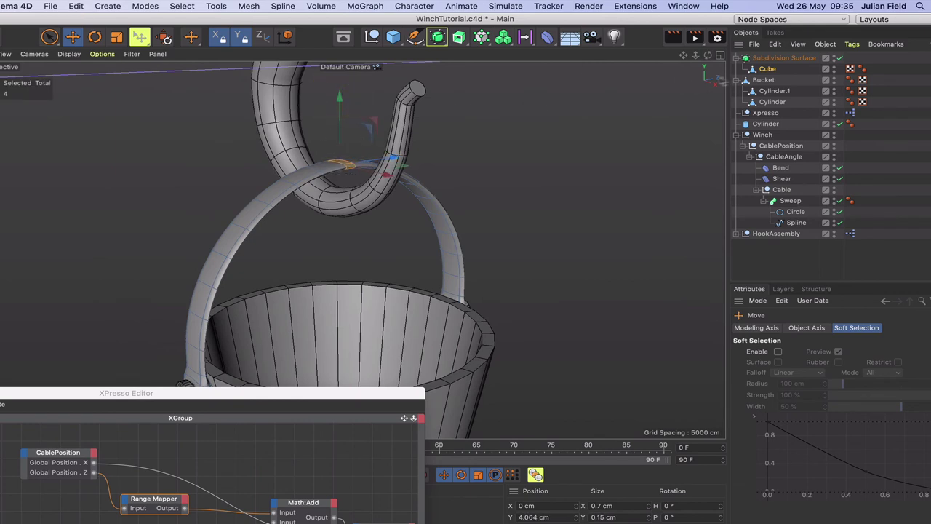
click(686, 95)
mouse_move(708, 56)
mouse_down()
mouse_move(611, 54)
mouse_move(664, 36)
mouse_move(714, 41)
mouse_up()
drag(516, 63, 437, 66)
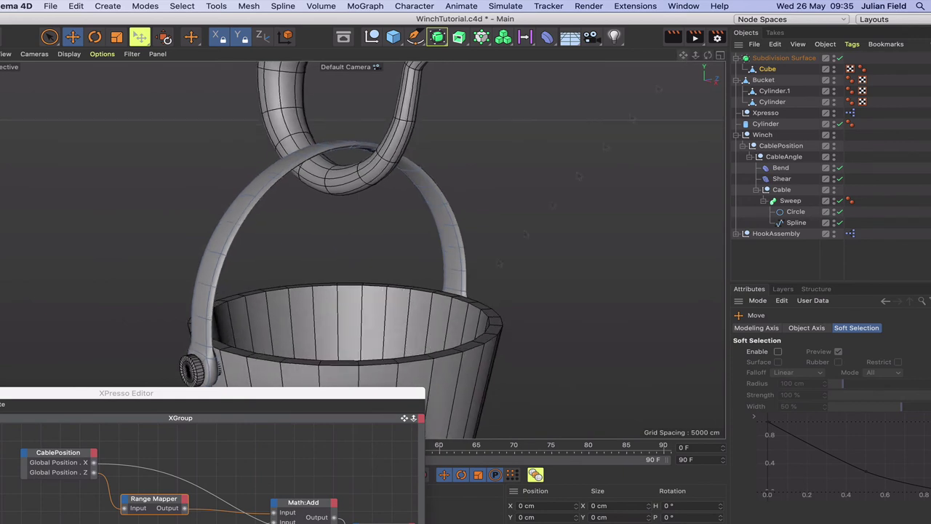
drag(695, 56, 666, 62)
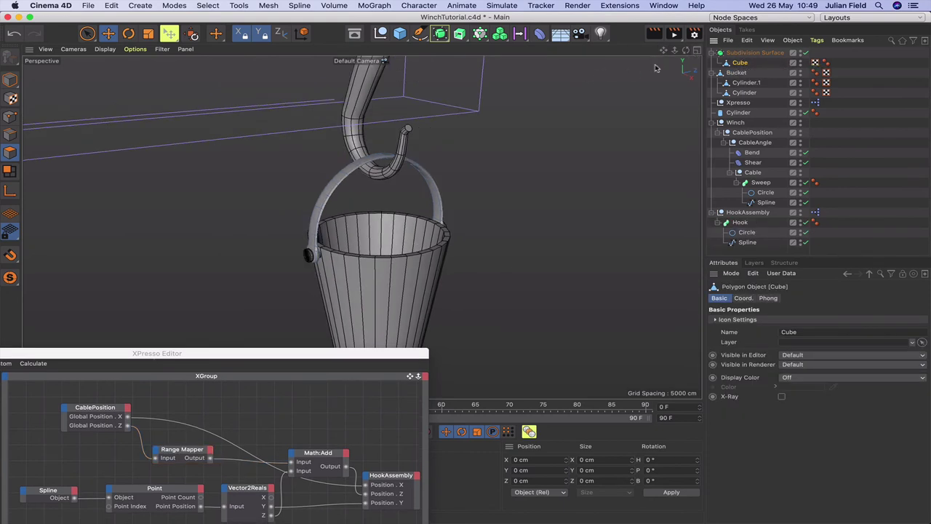
- Move only the Subdivision Surface's axis up to the top of the handle arch, inside the hook's curve
click(744, 53)
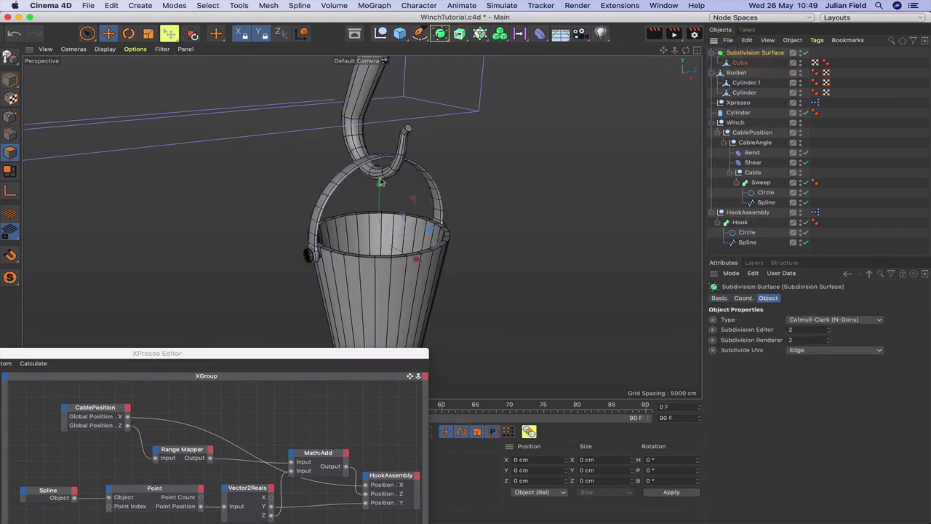
drag(380, 182, 379, 152)
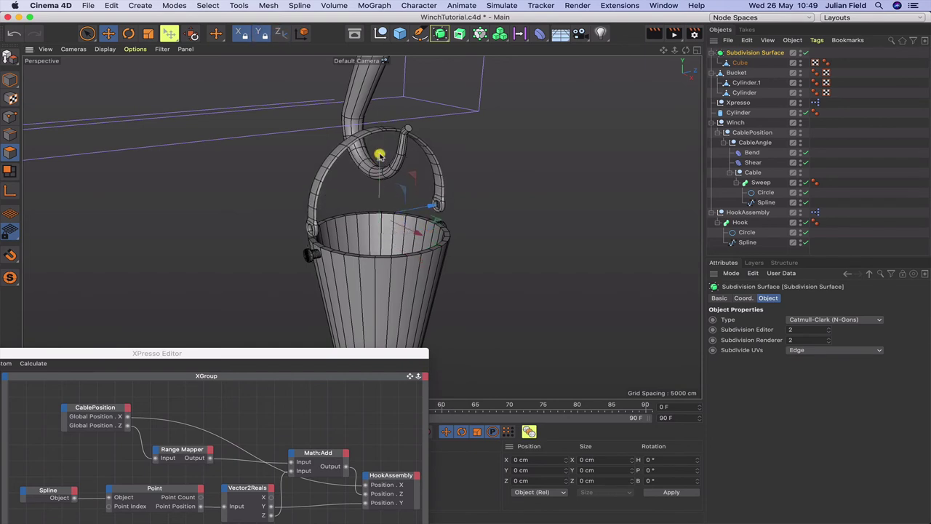
key(super+z)
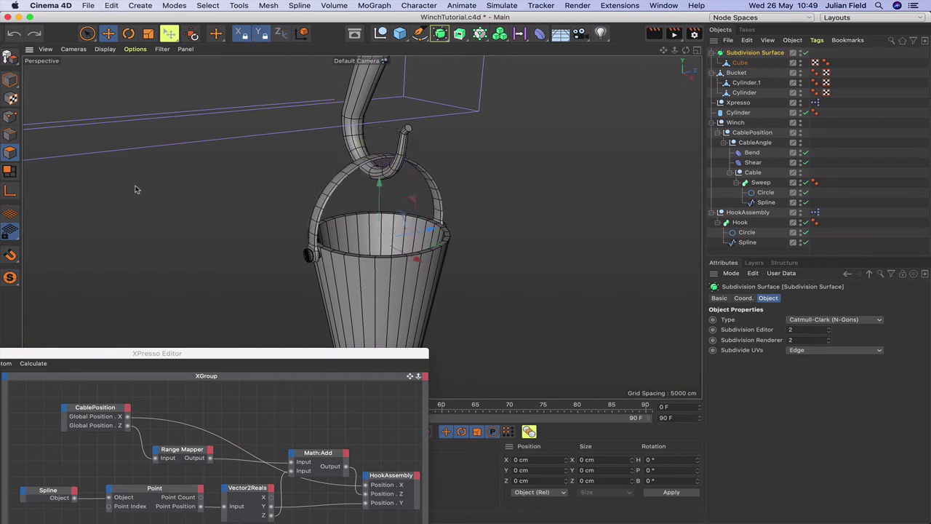
click(6, 189)
click(6, 190)
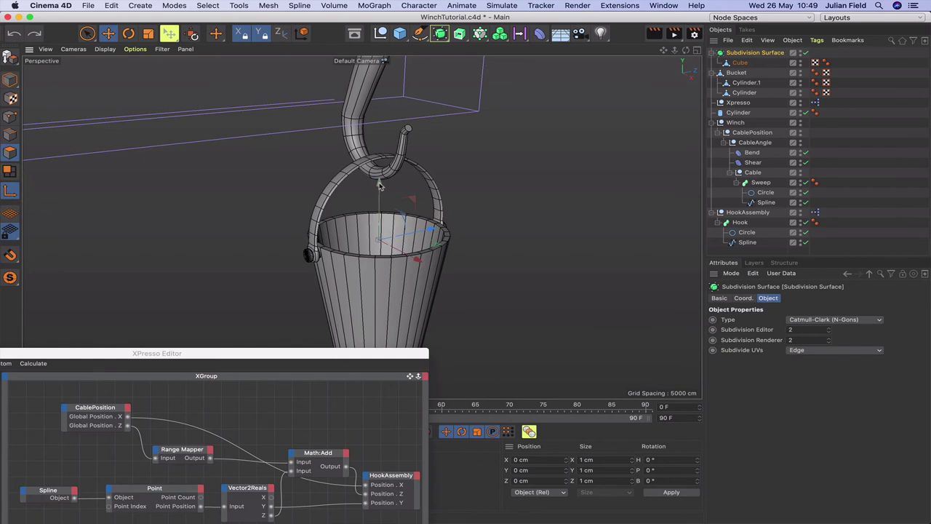
mouse_move(379, 183)
mouse_down()
mouse_move(379, 144)
mouse_move(352, 111)
mouse_move(353, 90)
mouse_up()
key(F3)
key(F1)
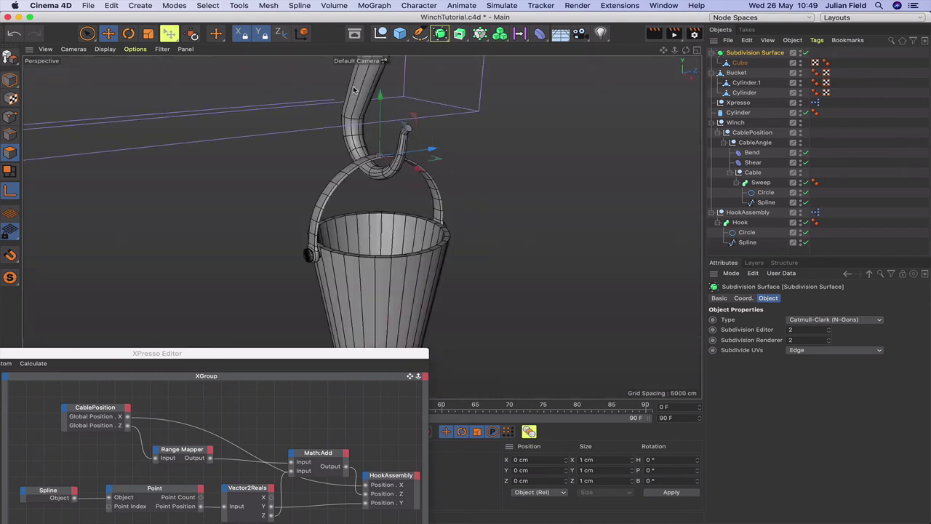
- Rename the Subdivision Surface that contains the handle Cube as Handle
click(741, 64)
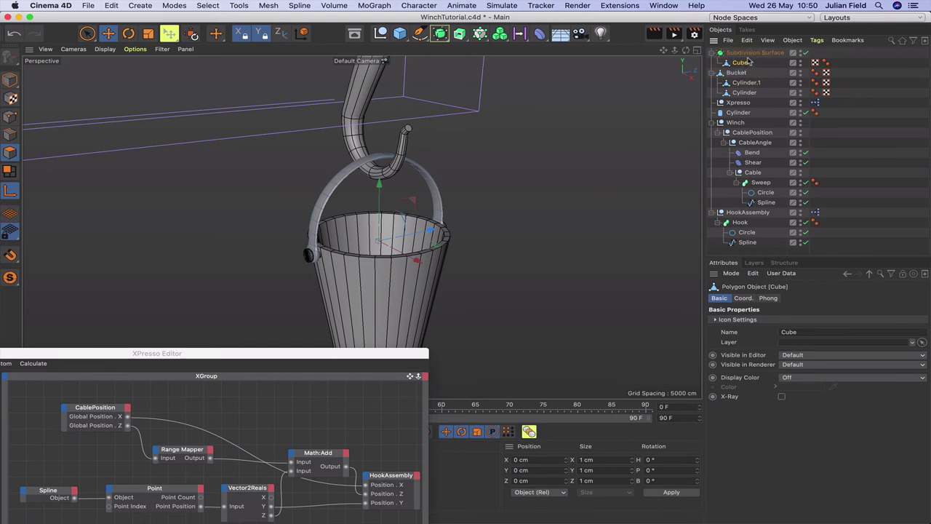
click(743, 54)
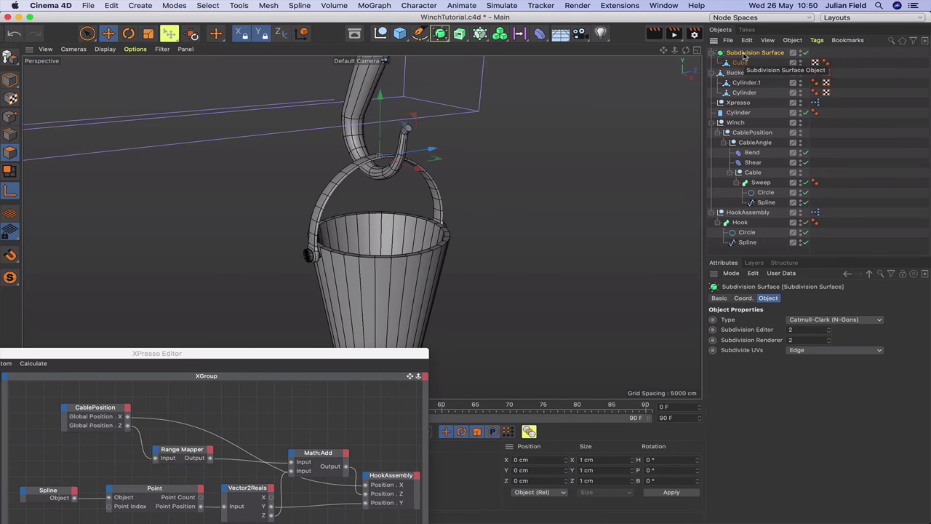
double_click(743, 54)
text(Han)
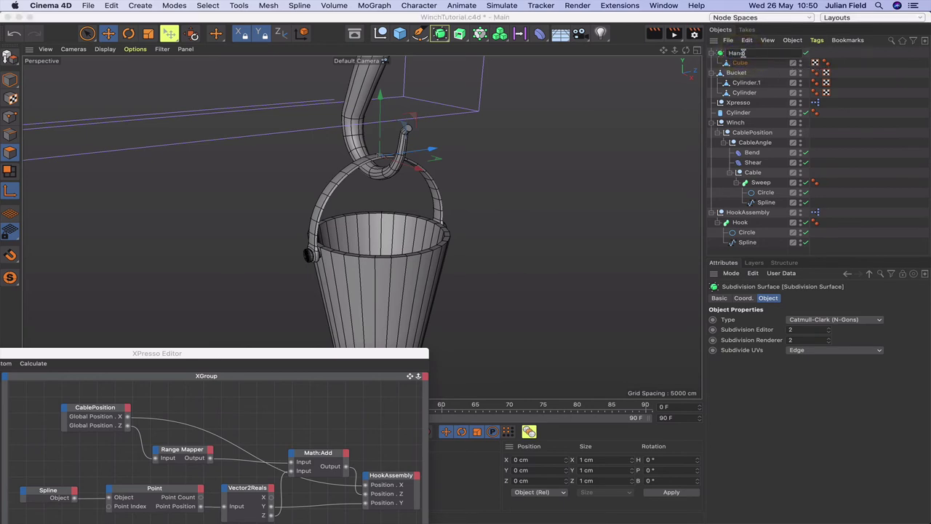
text(dle)
key(Return)
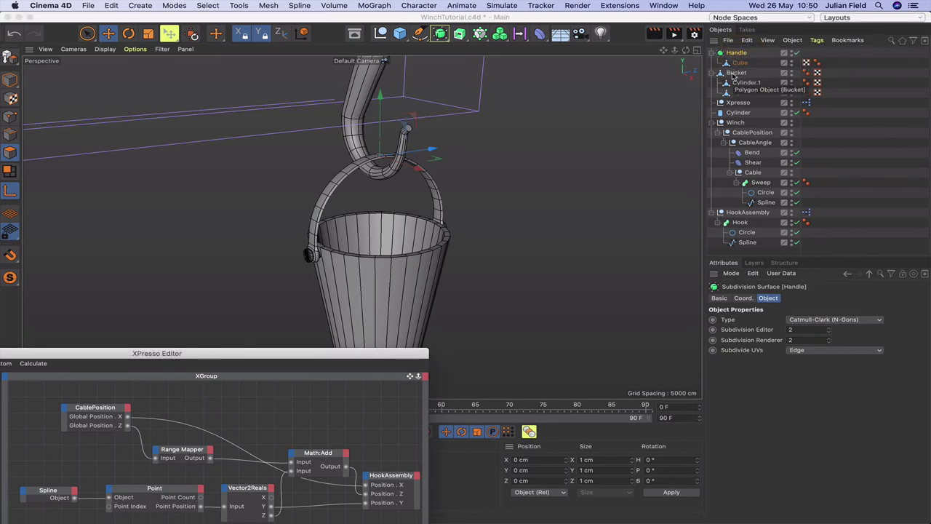
- Nest the Bucket under Handle and place the Handle hierarchy below HookAssembly in the object list
click(738, 73)
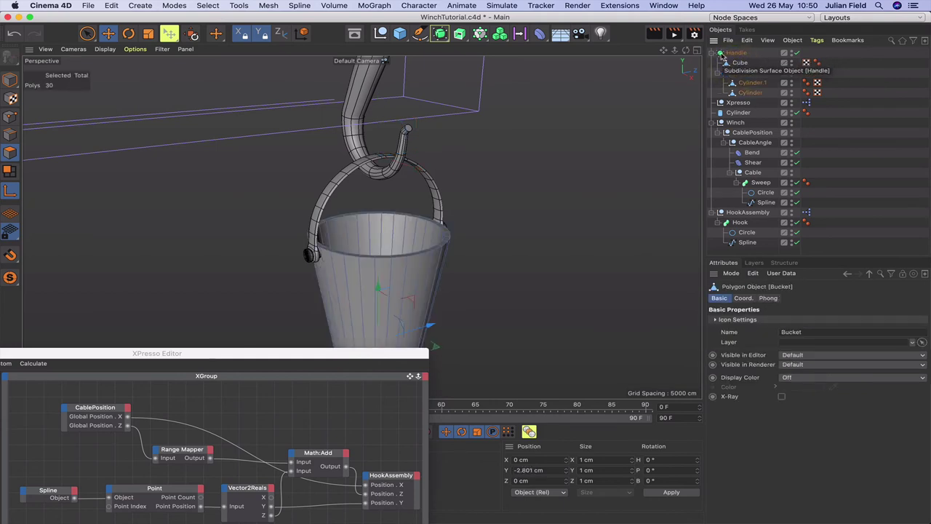
drag(711, 57, 717, 237)
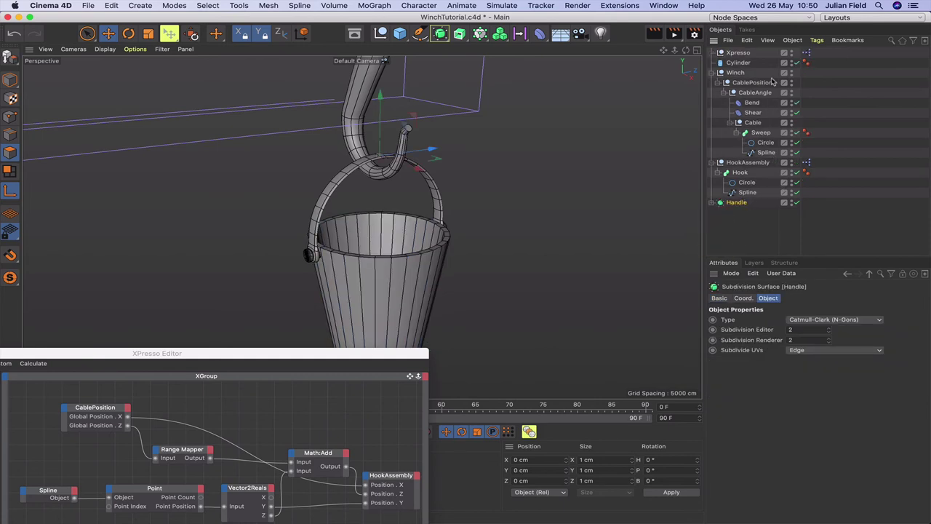
- Add a Collider Body tag to HookAssembly and transfer that tag to its child Hook
click(747, 164)
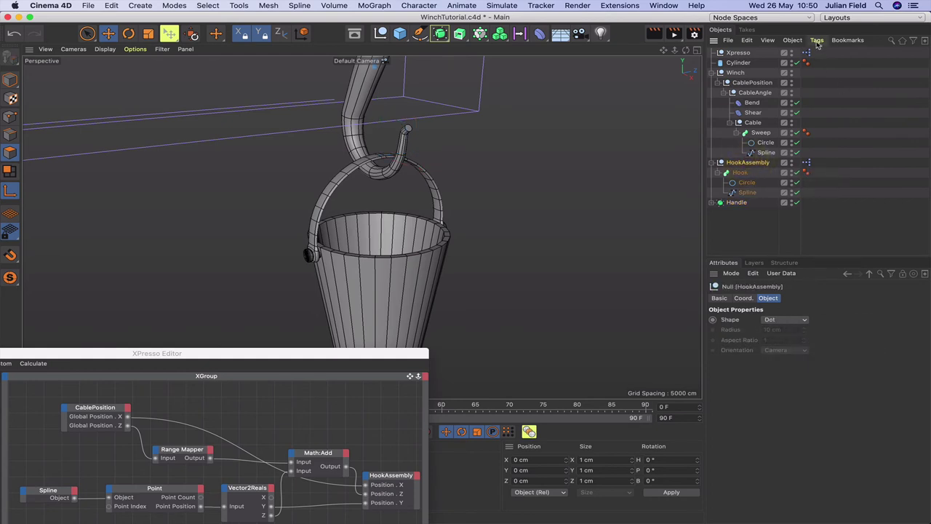
click(817, 41)
mouse_move(844, 160)
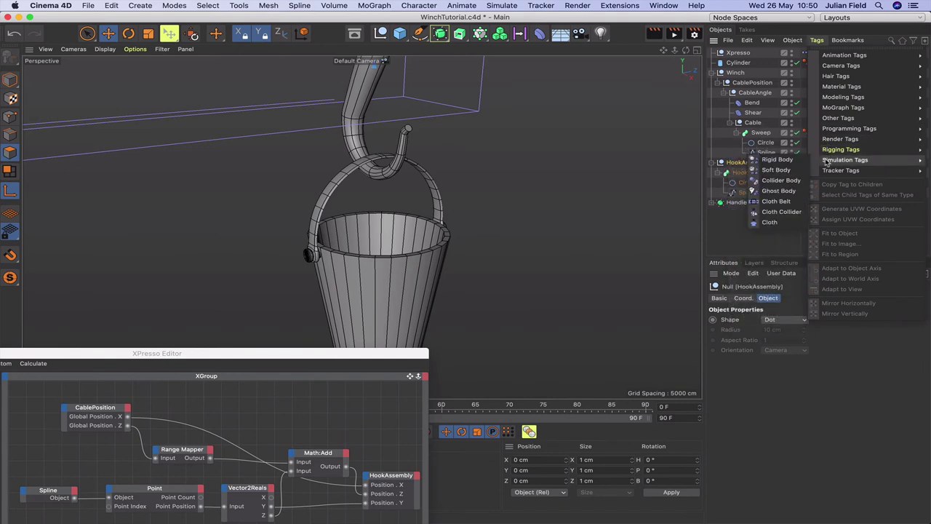
click(795, 181)
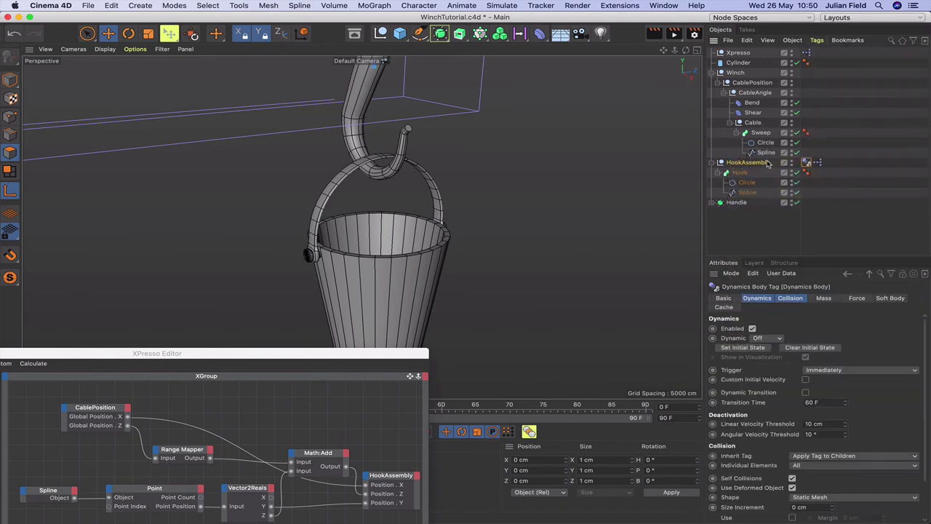
click(816, 172)
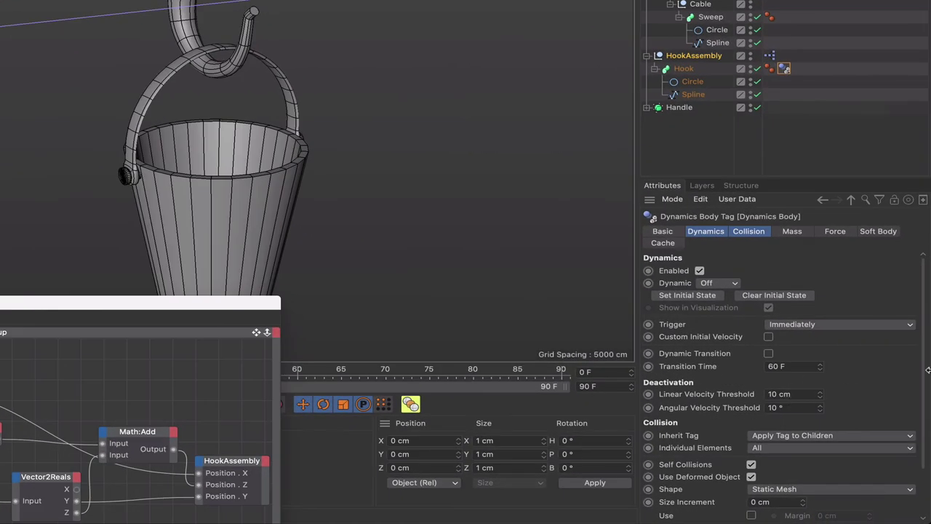
- Set the Hook collider's Inherit Tag to None, Individual Elements to Off and Shape to Moving Mesh
scroll(922, 368, down, 2)
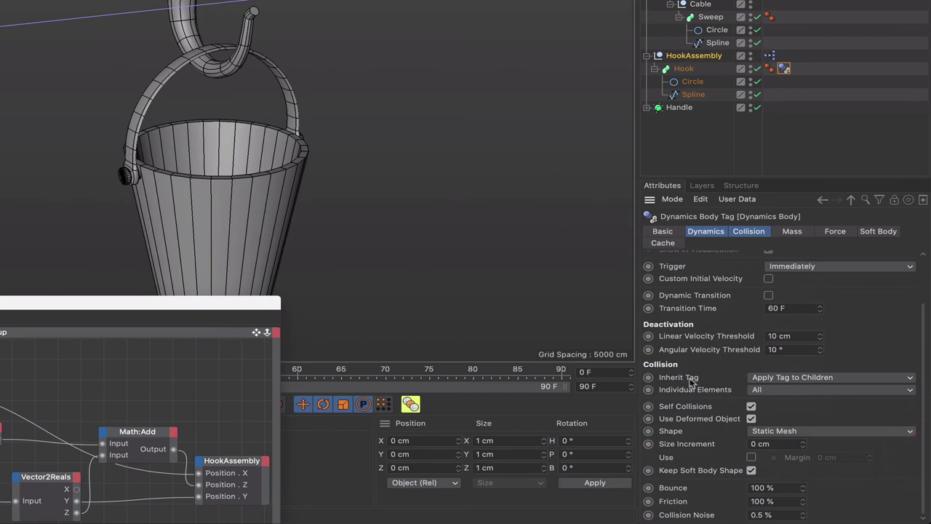
click(795, 381)
click(794, 389)
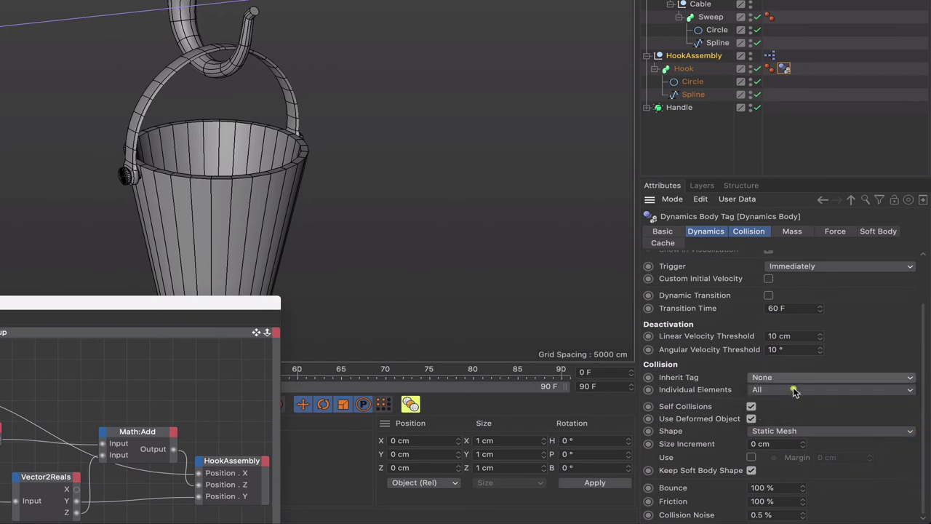
click(767, 392)
click(764, 401)
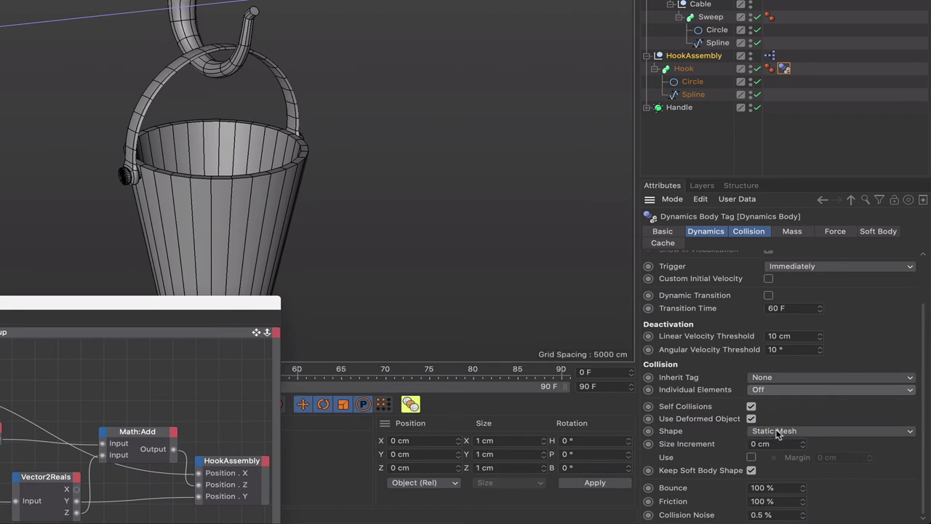
click(777, 432)
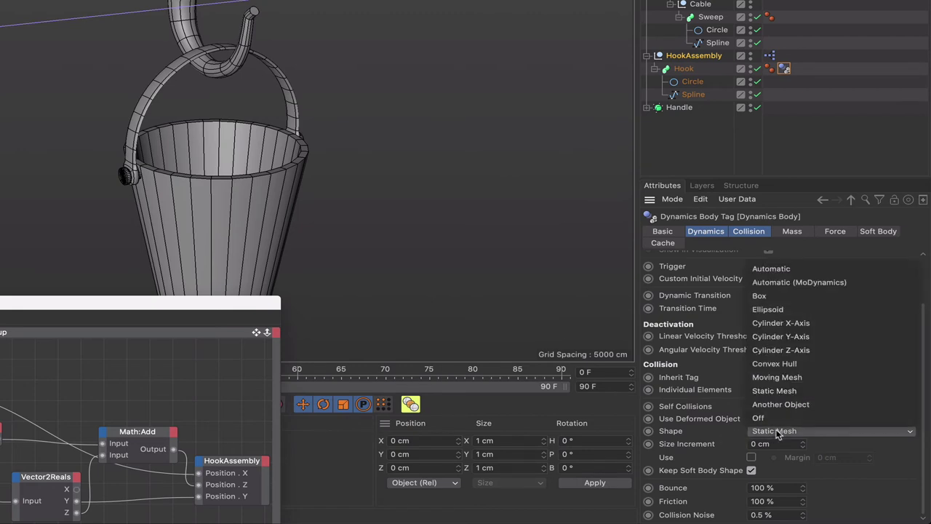
click(777, 377)
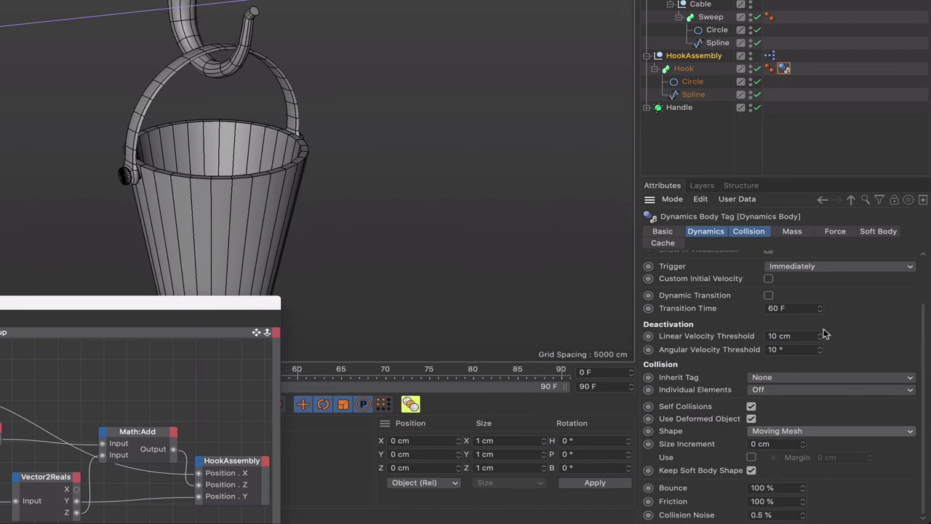
- Expand the Handle hierarchy and add a Rigid Body simulation tag to the Handle object
click(670, 107)
click(646, 108)
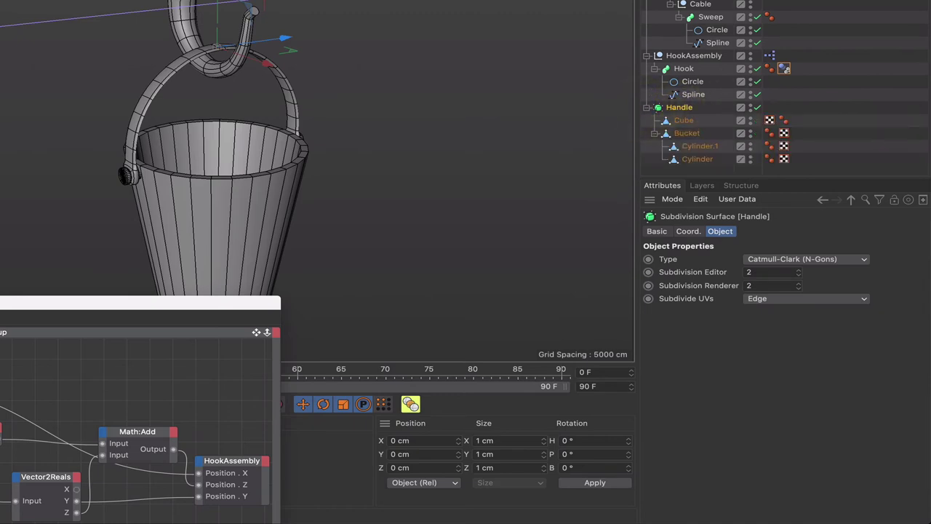
click(787, 0)
mouse_move(800, 53)
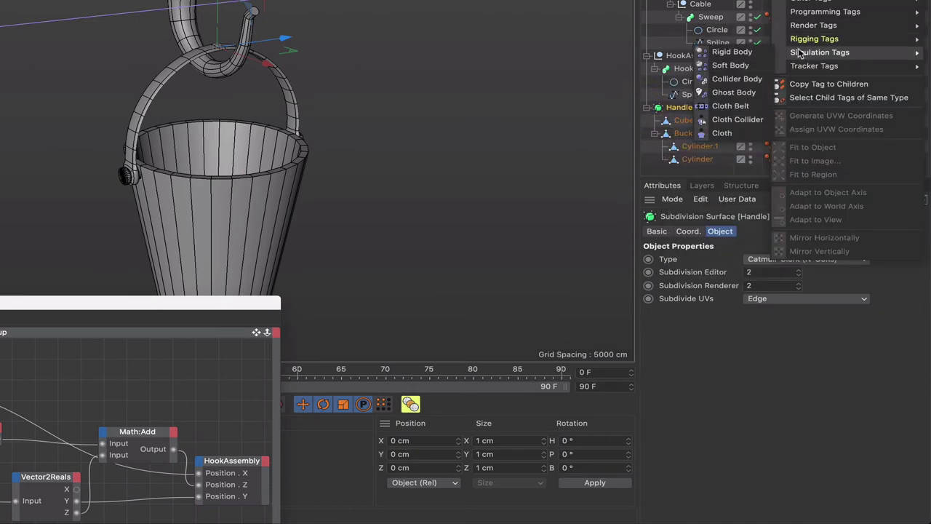
click(751, 55)
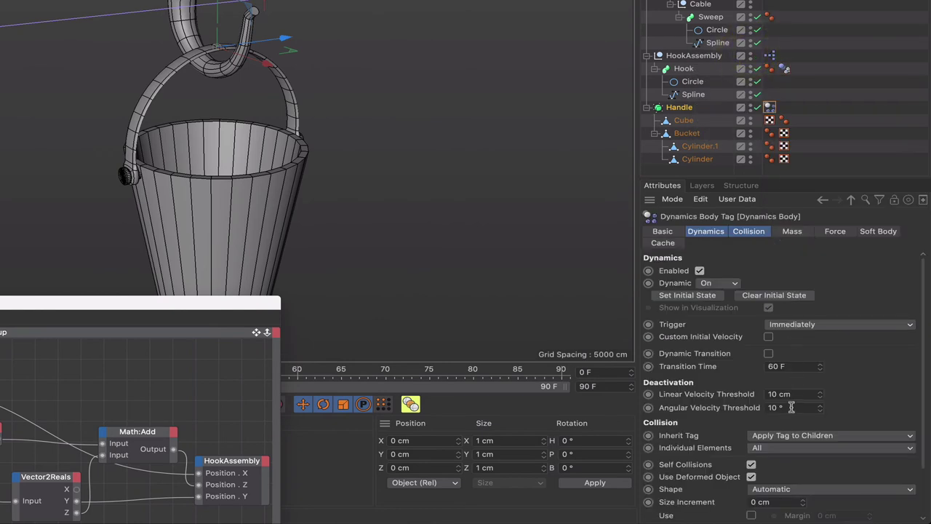
- Set the Handle tag's Inherit Tag to Compound Collision Shape and Shape to Moving Mesh, and enable its custom collision margin
click(773, 436)
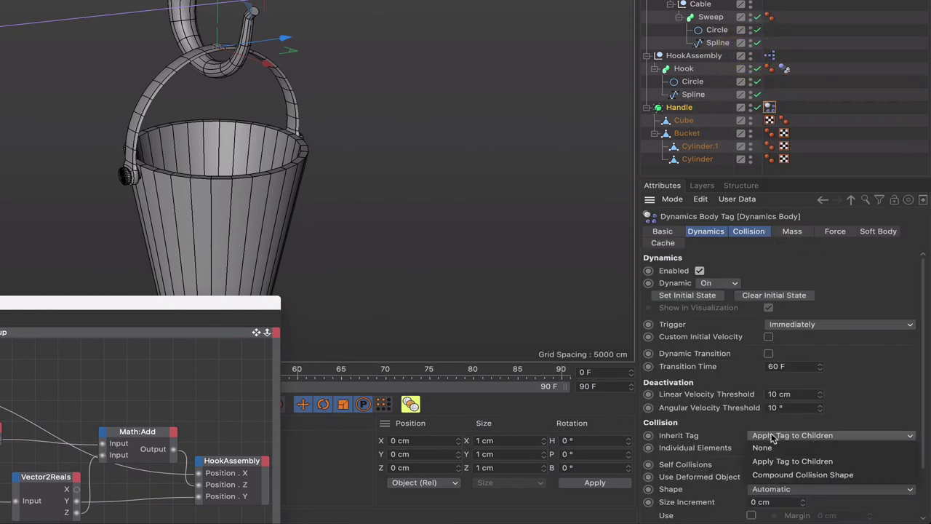
click(769, 472)
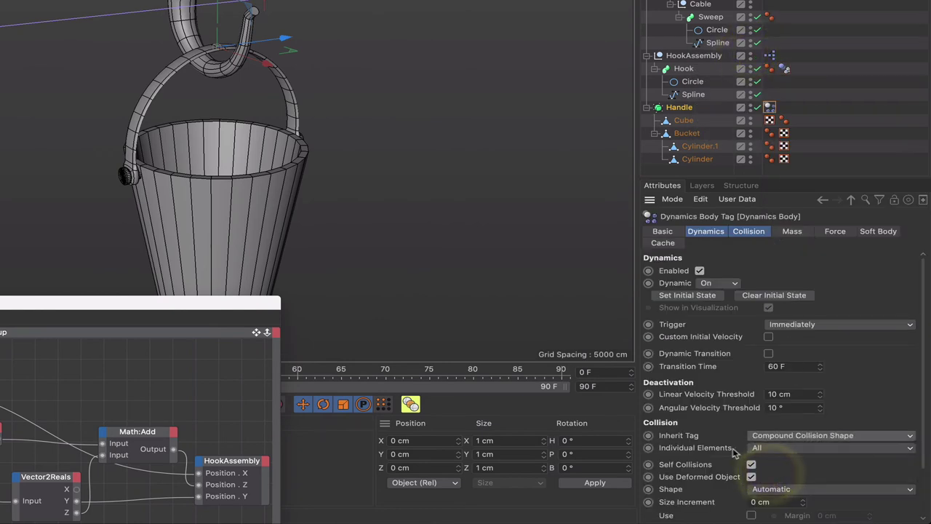
scroll(923, 406, down, 2)
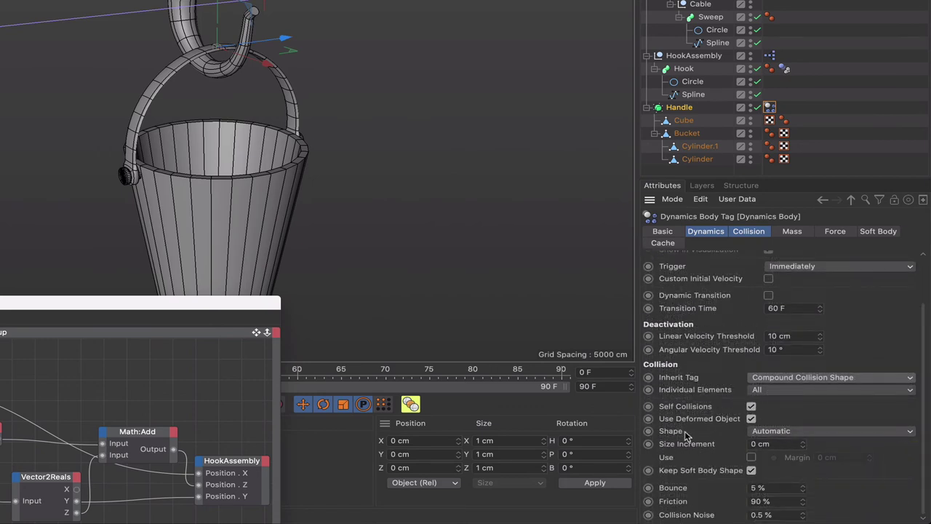
click(784, 431)
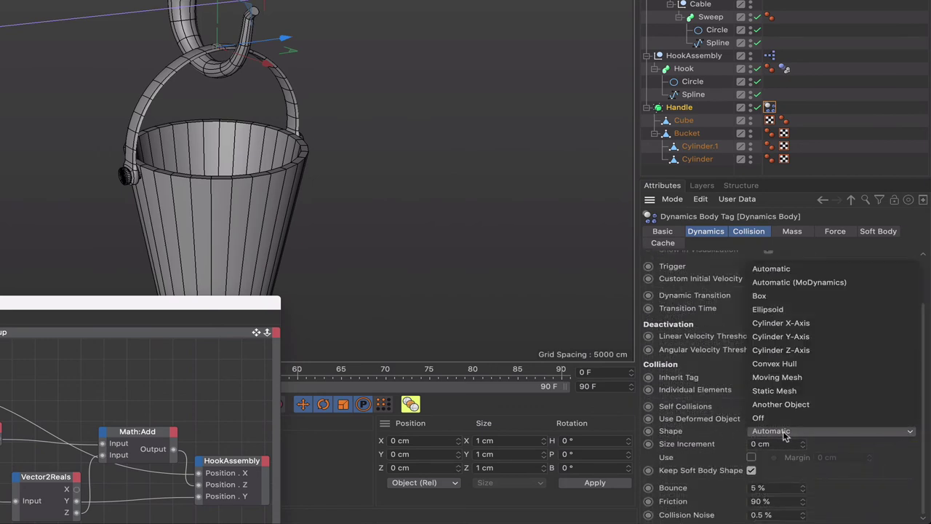
click(778, 377)
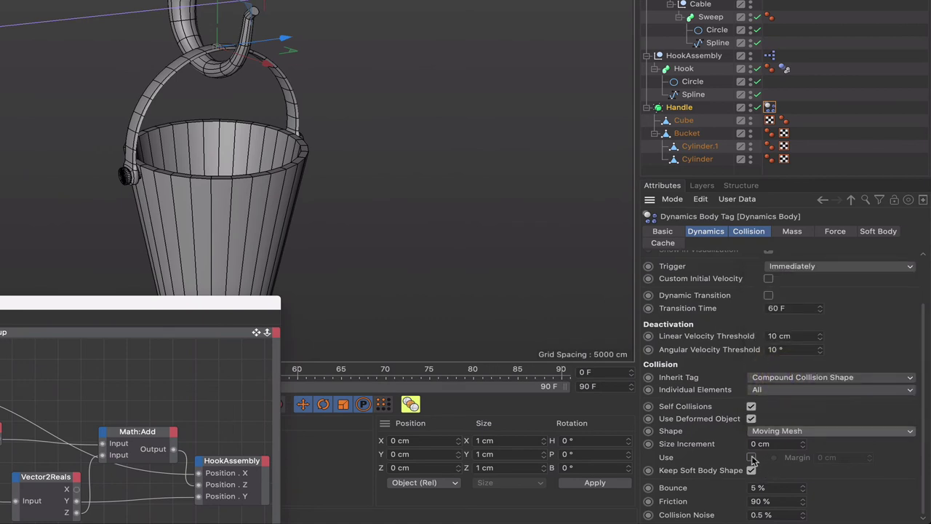
click(752, 458)
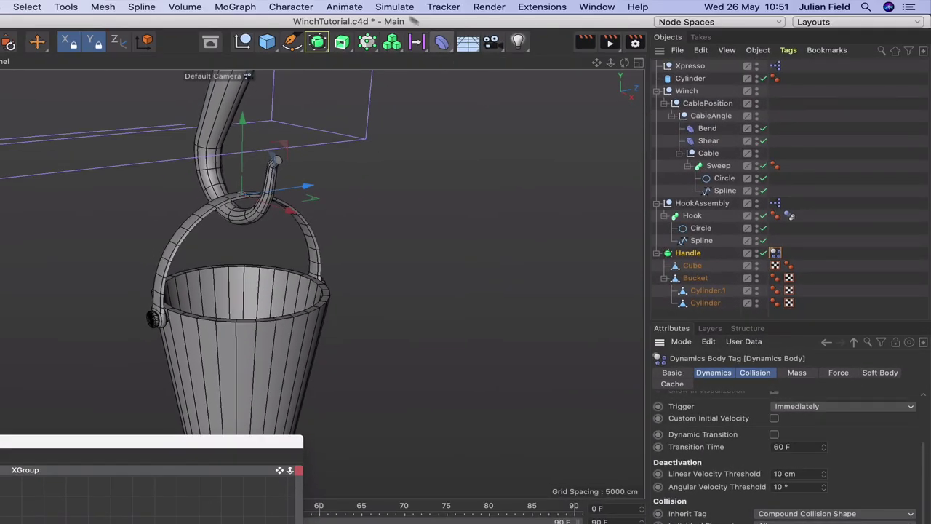
- Add a dynamics Spring object and place it between HookAssembly and Handle in the object list
click(394, 7)
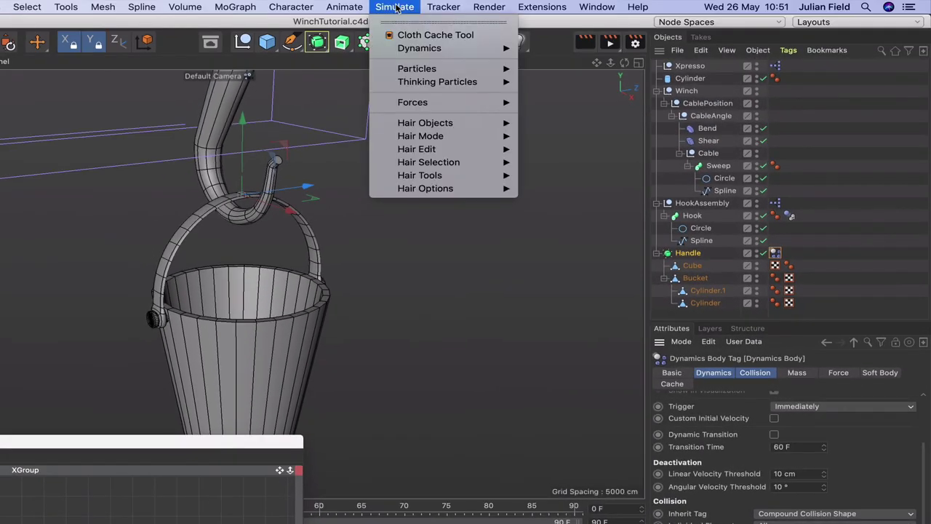
mouse_move(410, 51)
mouse_move(405, 50)
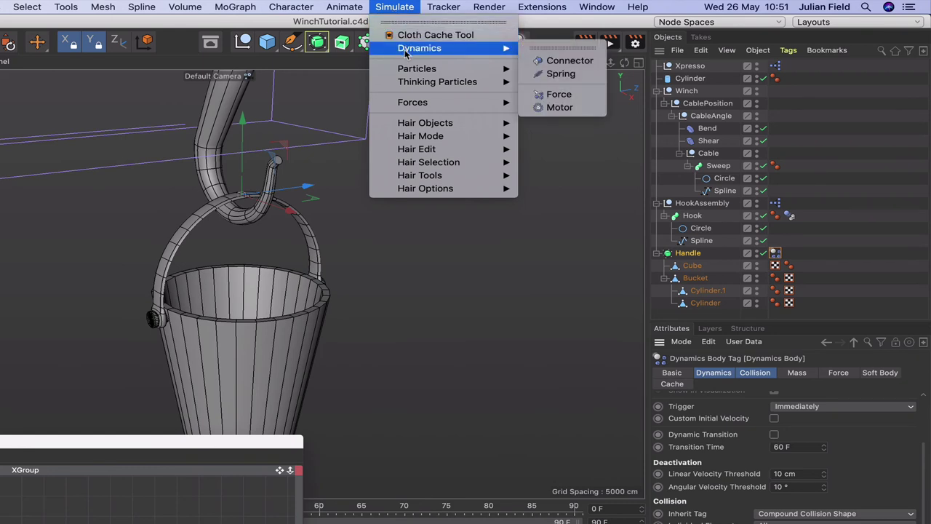
click(560, 73)
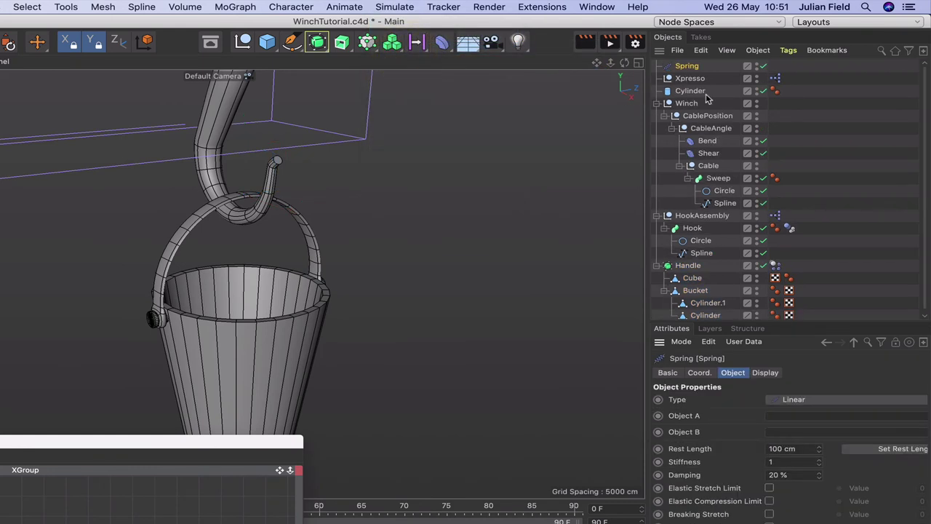
drag(684, 69, 661, 260)
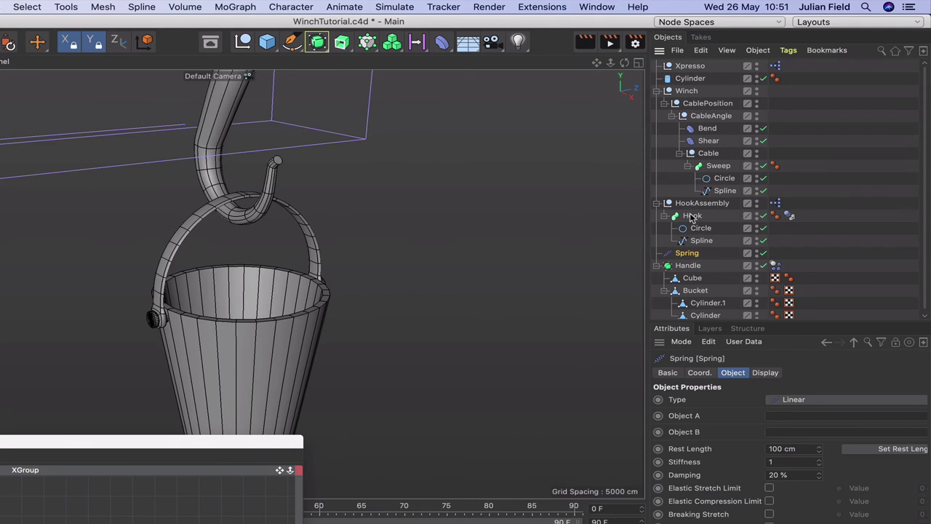
- Assign Hook as the Spring's Object A and Handle as its Object B, and set its Draw Size to 5 cm
mouse_move(692, 216)
mouse_down()
mouse_move(797, 400)
mouse_move(757, 406)
mouse_move(733, 374)
mouse_move(780, 416)
mouse_up()
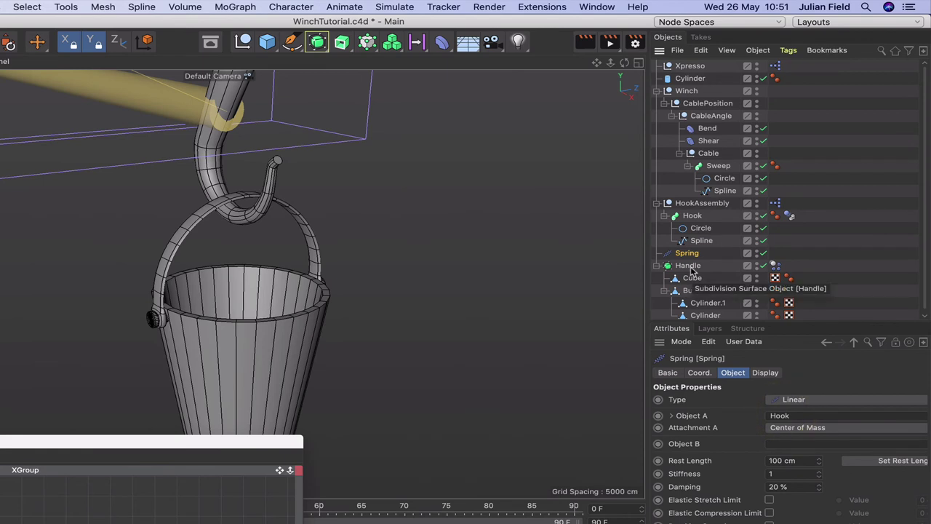
drag(691, 271, 786, 445)
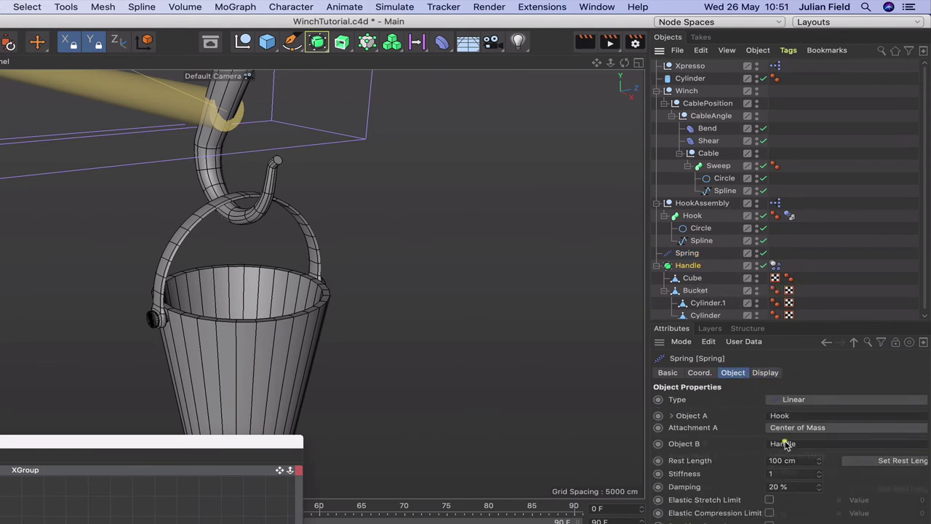
click(765, 372)
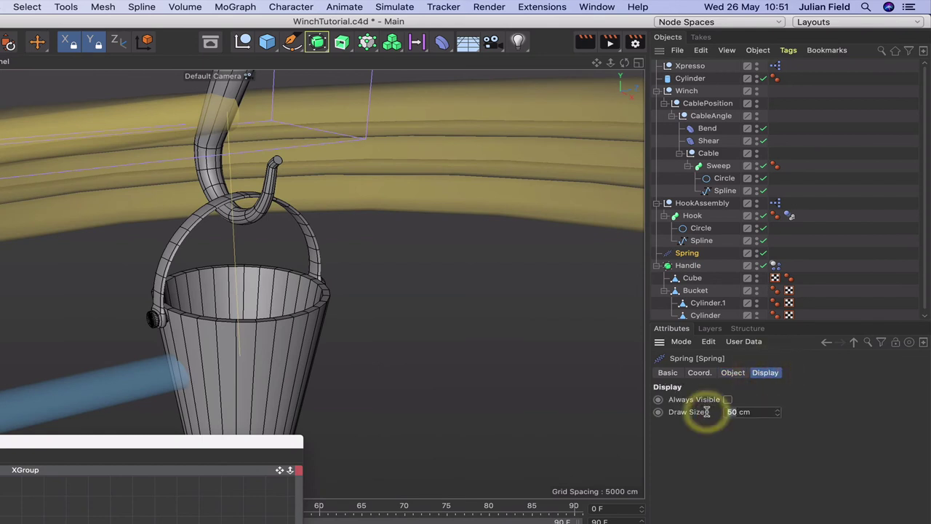
text(5)
key(Return)
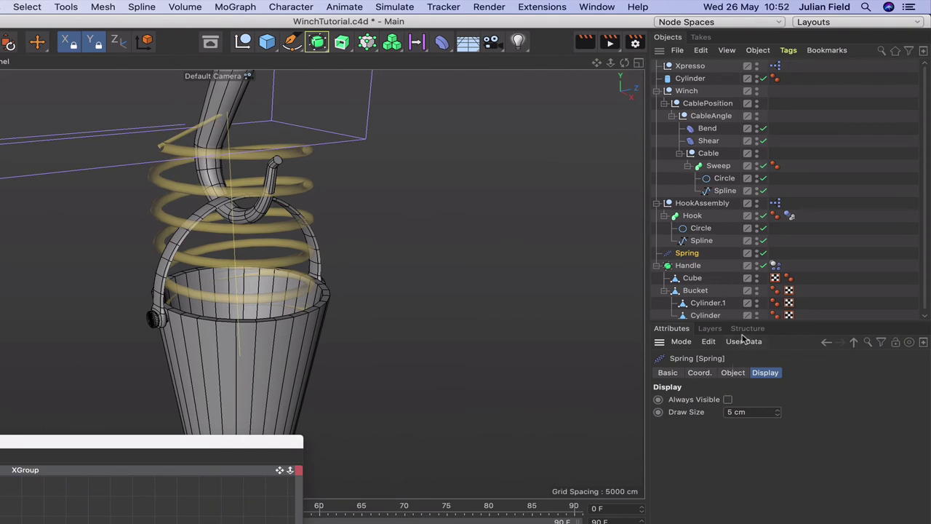
- Set both Attachment A and Attachment B of the Spring to Offset
click(733, 372)
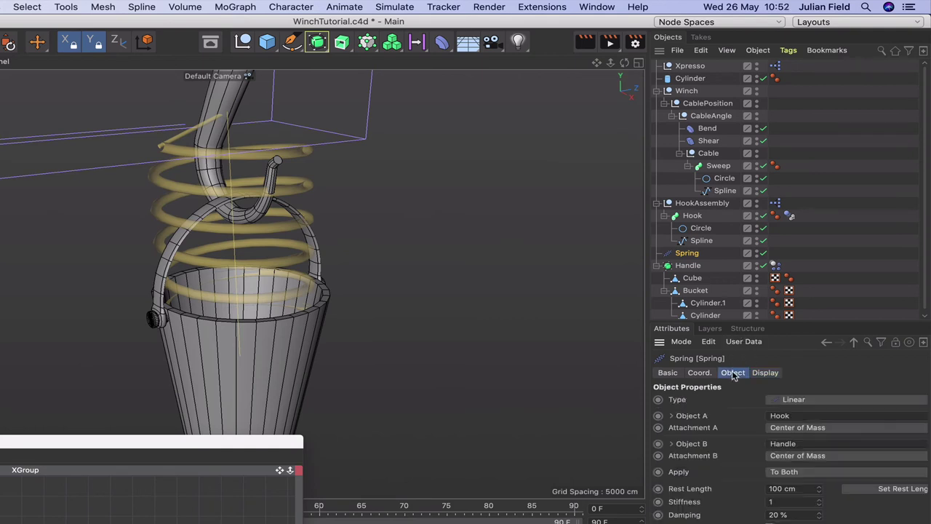
click(781, 429)
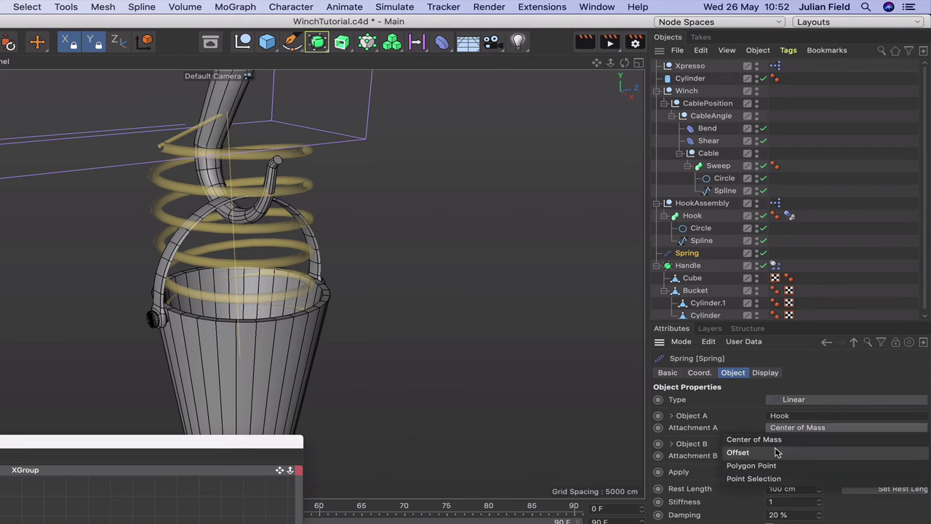
click(776, 452)
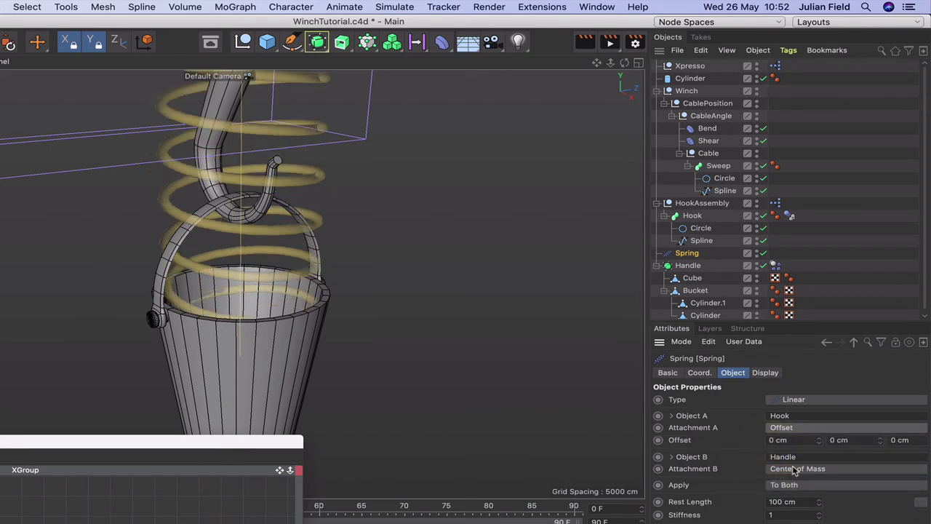
click(795, 469)
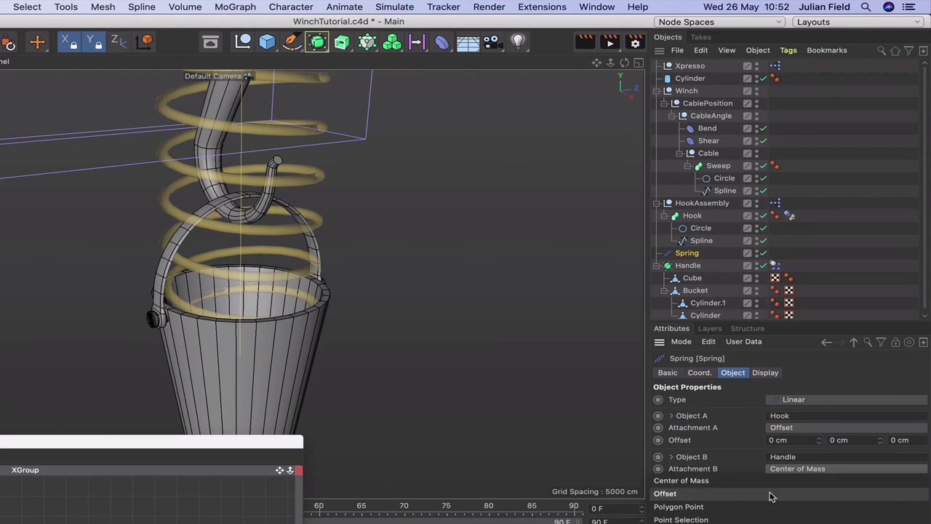
click(769, 493)
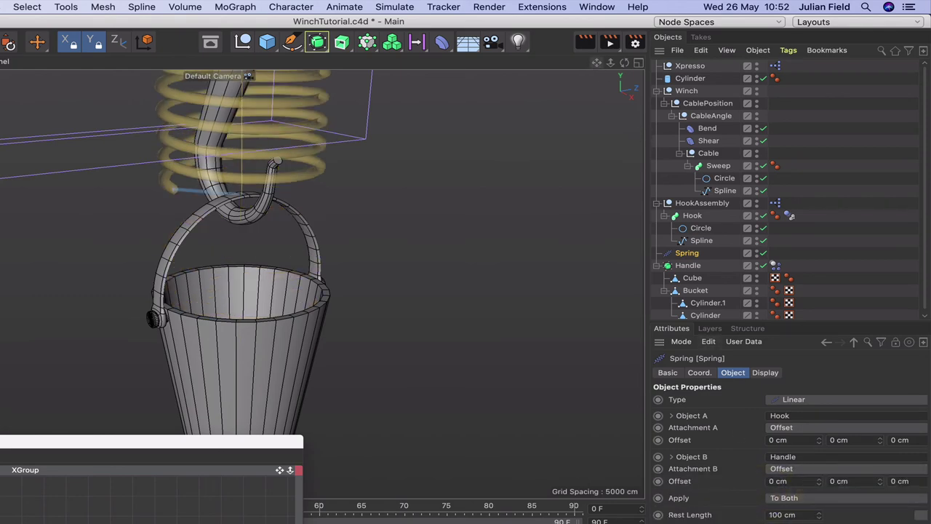
- Set the Spring's rest length from the current distance between the hook and the handle
drag(597, 63, 615, 151)
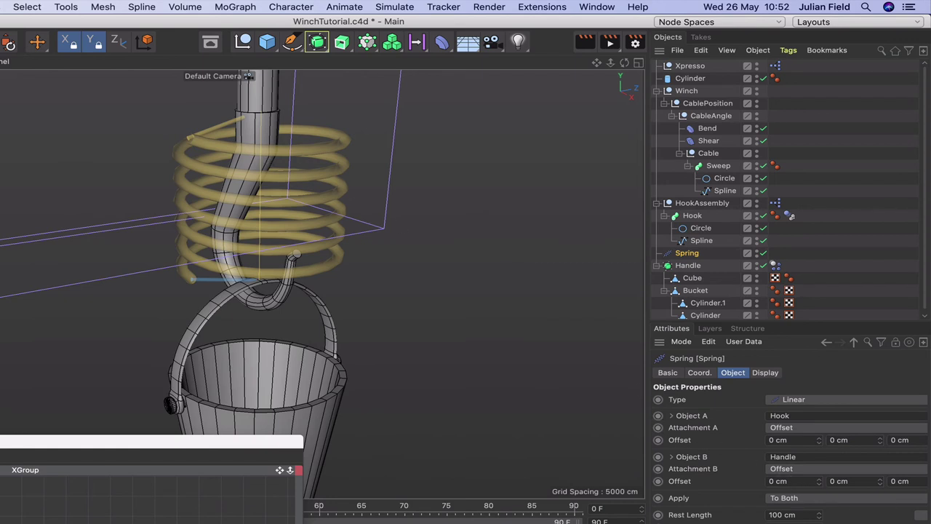
scroll(790, 452, right, 5)
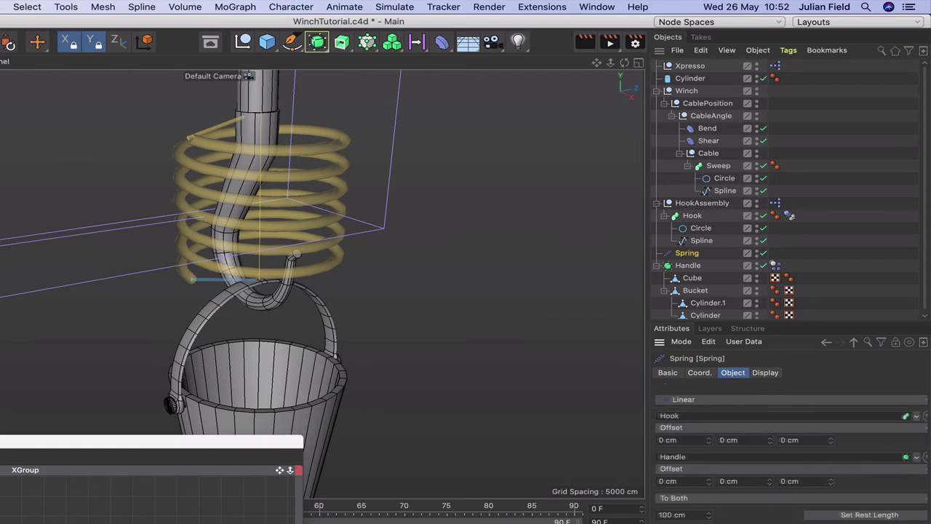
click(866, 514)
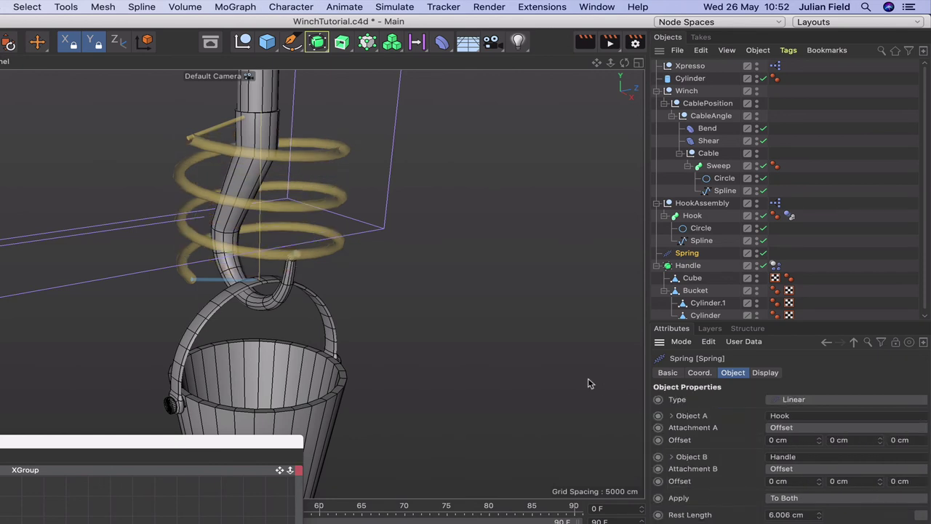
- Play the simulation to check how the bucket hangs on the hook, and return to frame 0
drag(260, 444, 145, 523)
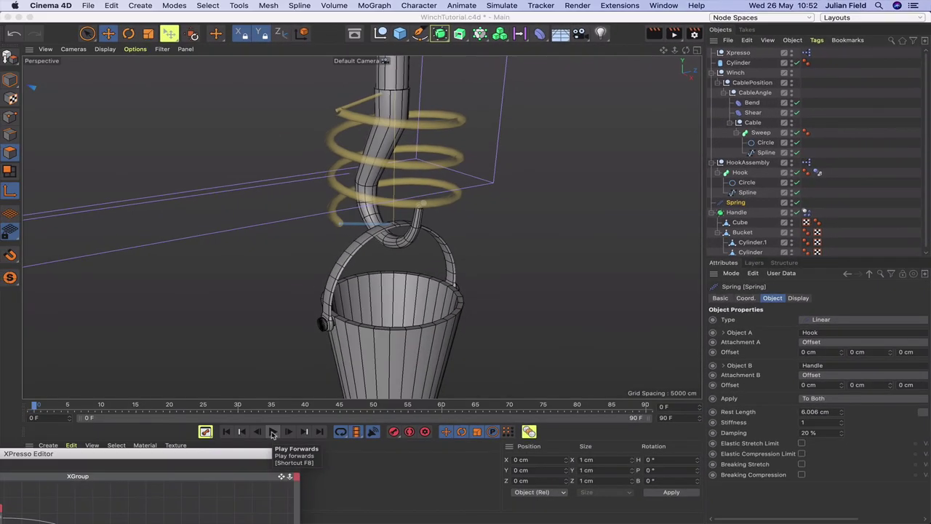
click(273, 432)
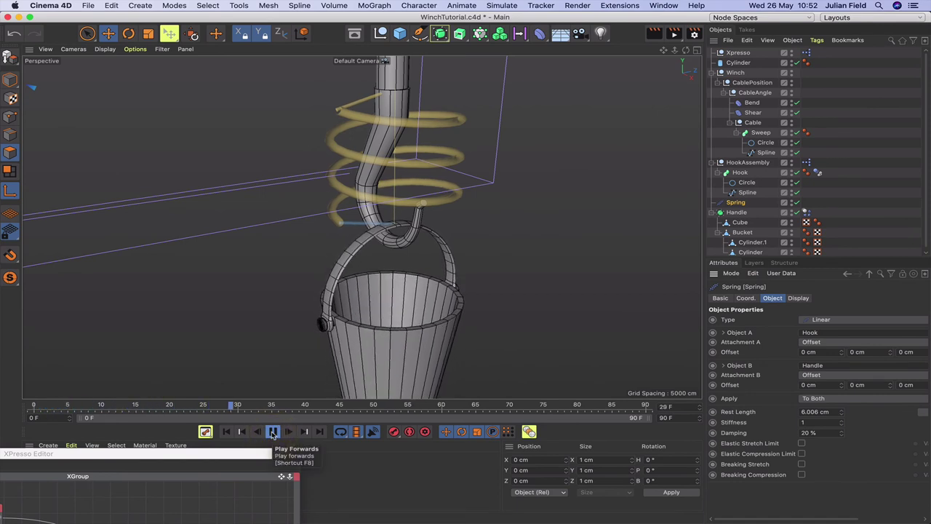
click(272, 431)
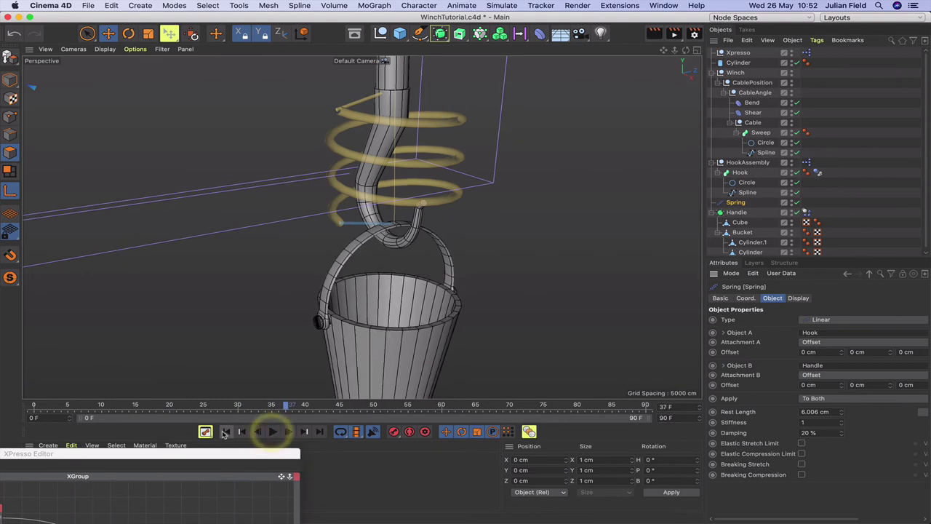
click(224, 432)
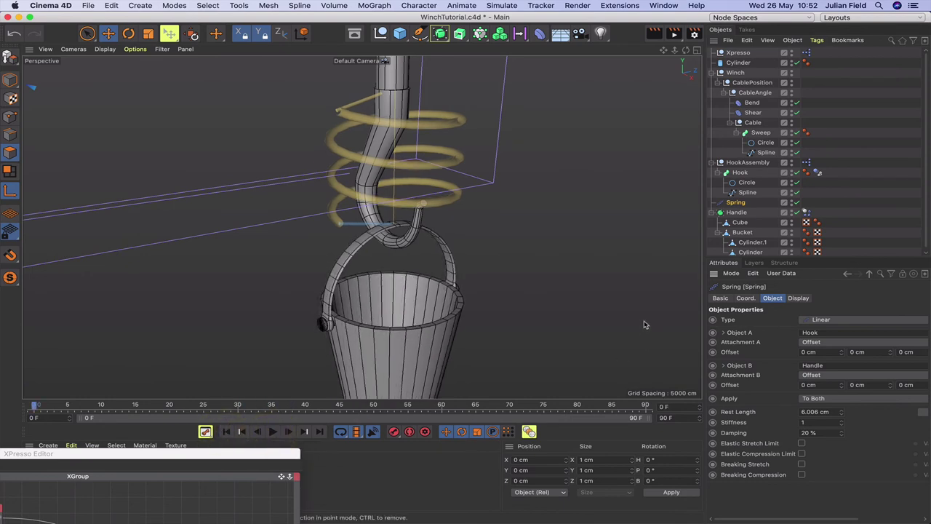
- Set Steps per Frame to 5 in the project's expert dynamics settings and play the simulation to test it
key(super+d)
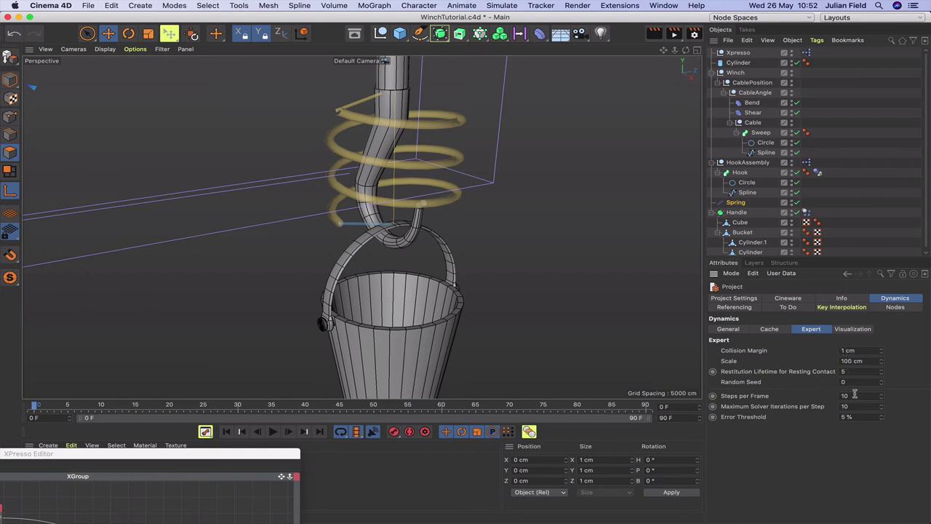
drag(857, 398, 825, 397)
text(5)
click(273, 431)
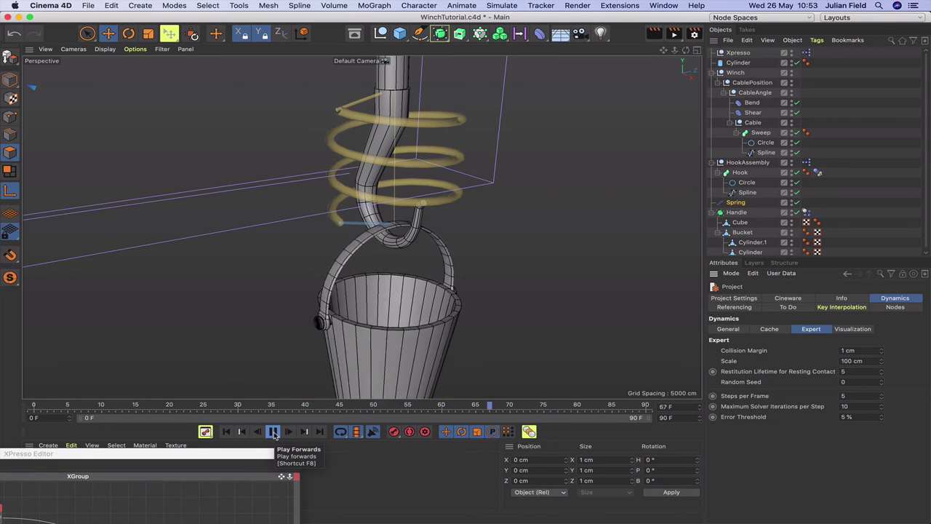
click(273, 432)
- Set Steps per Frame to 10, replay the simulation from the start, and return to frame 0
click(796, 398)
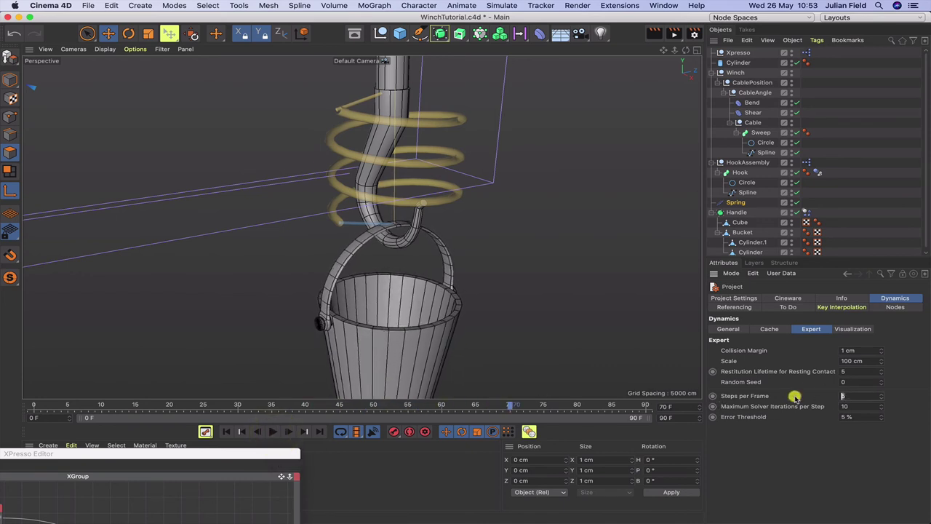
text(10)
click(226, 431)
click(274, 432)
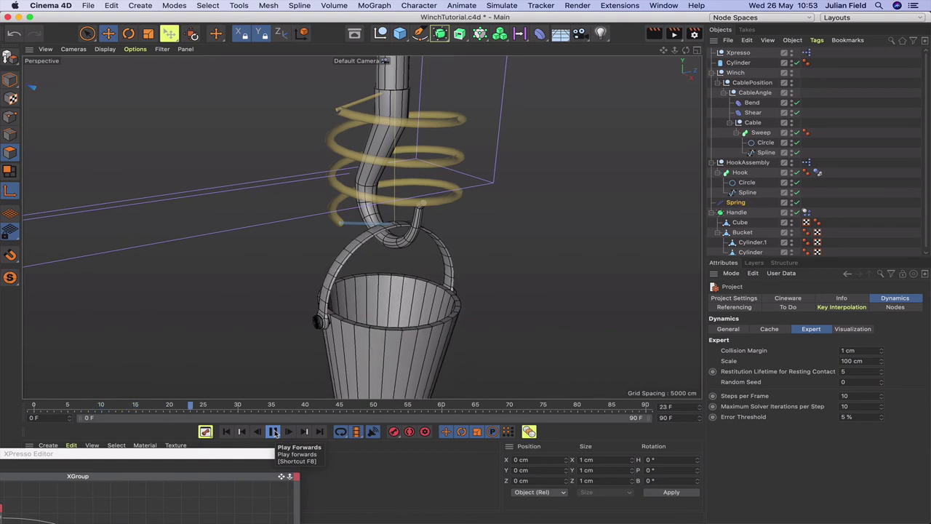
click(274, 431)
click(225, 431)
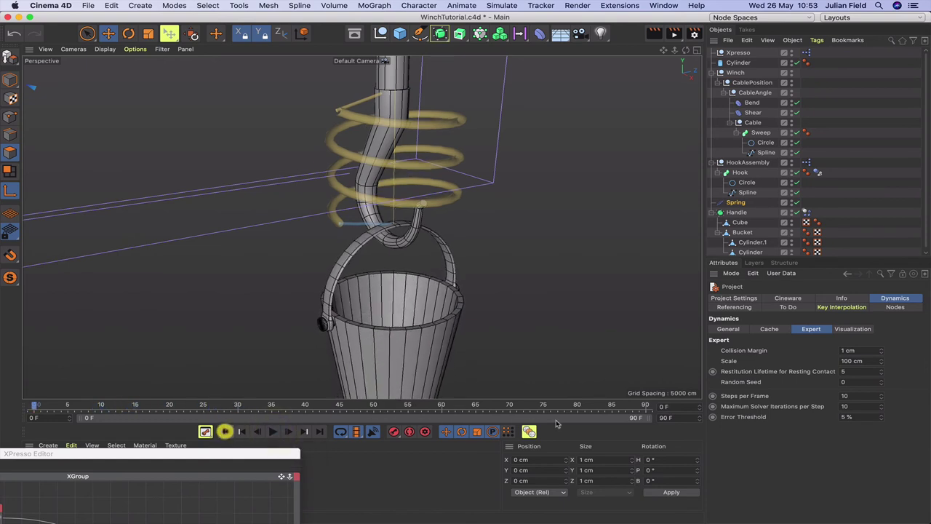
- Set Steps per Frame to 5 in the project's expert dynamics settings
drag(849, 396, 798, 398)
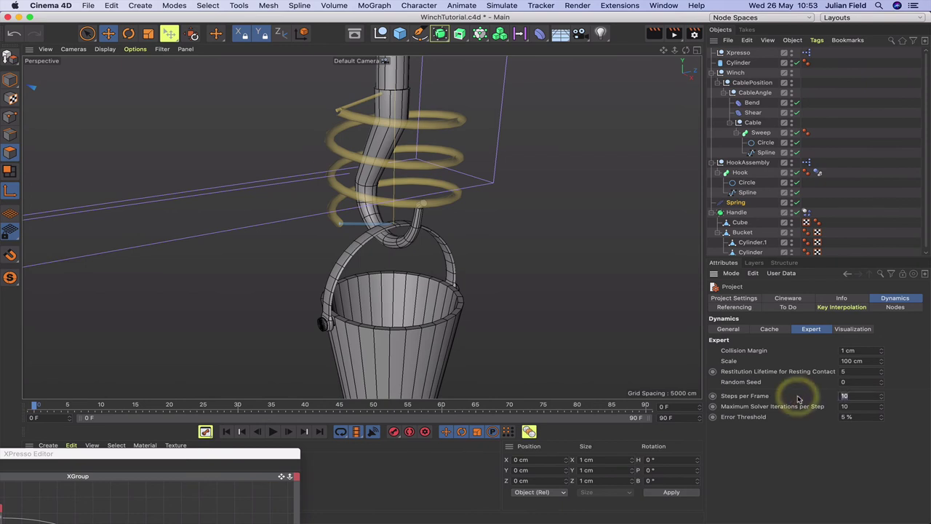
text(5)
key(Return)
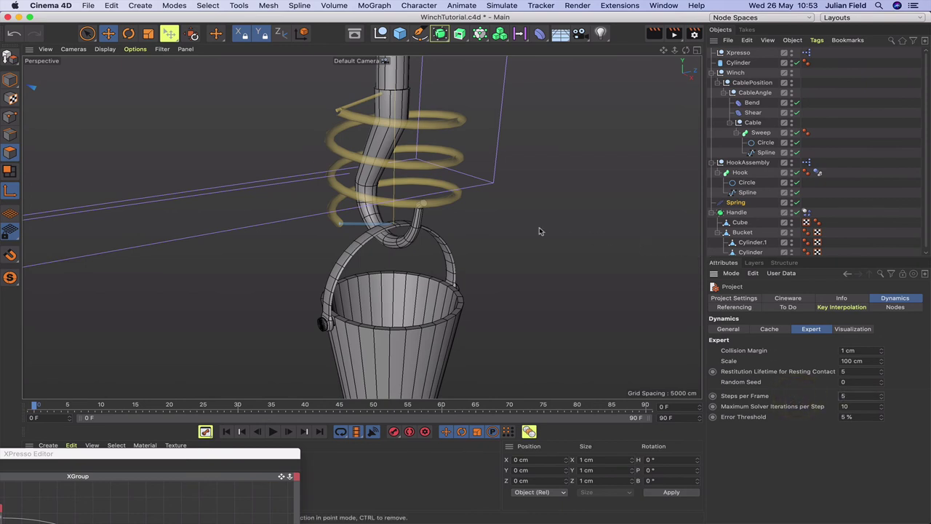
- Make the winch's Cylinder a child of the Winch null and rename it Capstan
right_drag(664, 51, 665, 50)
drag(664, 50, 664, 51)
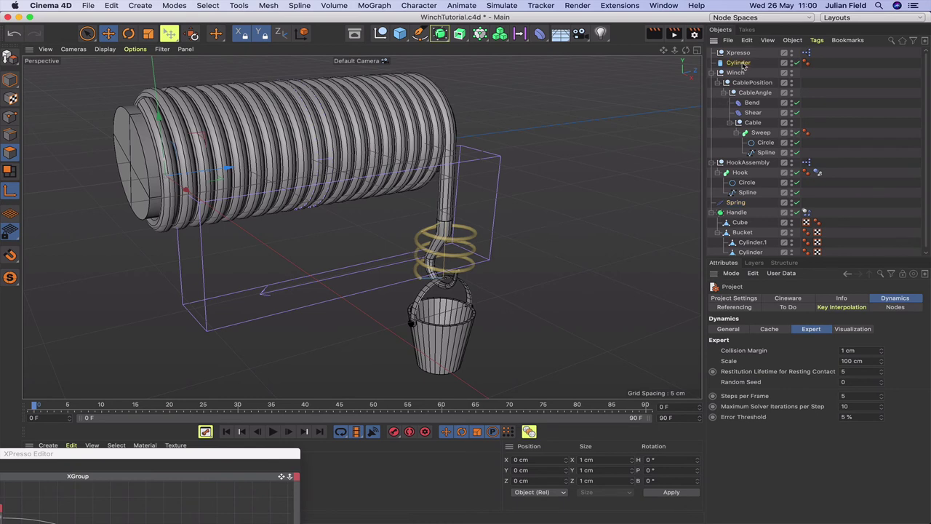
mouse_move(742, 65)
mouse_down()
mouse_move(752, 79)
mouse_move(743, 76)
mouse_up()
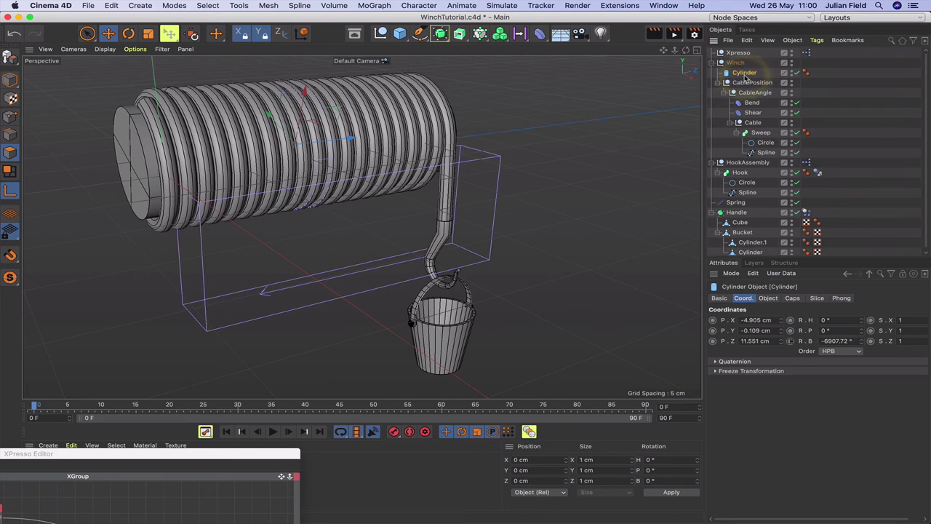
double_click(745, 73)
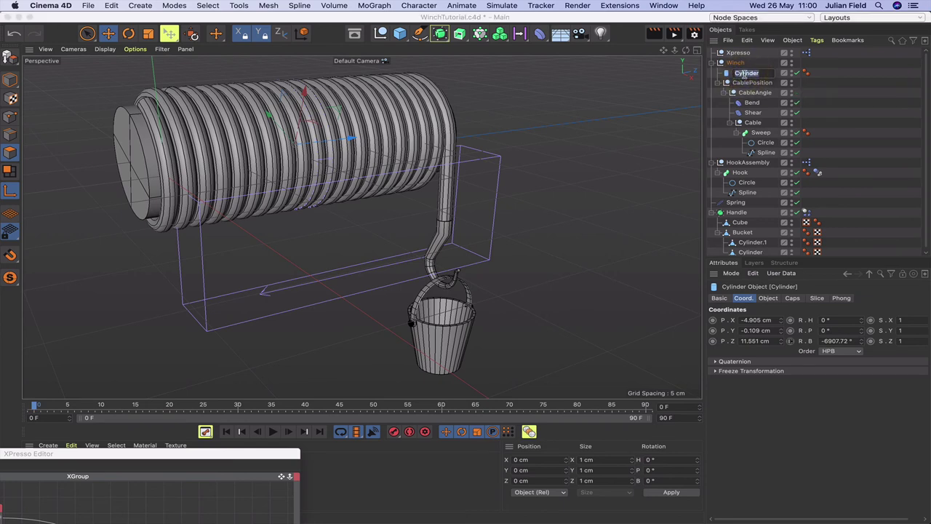
text(Capstan)
key(Return)
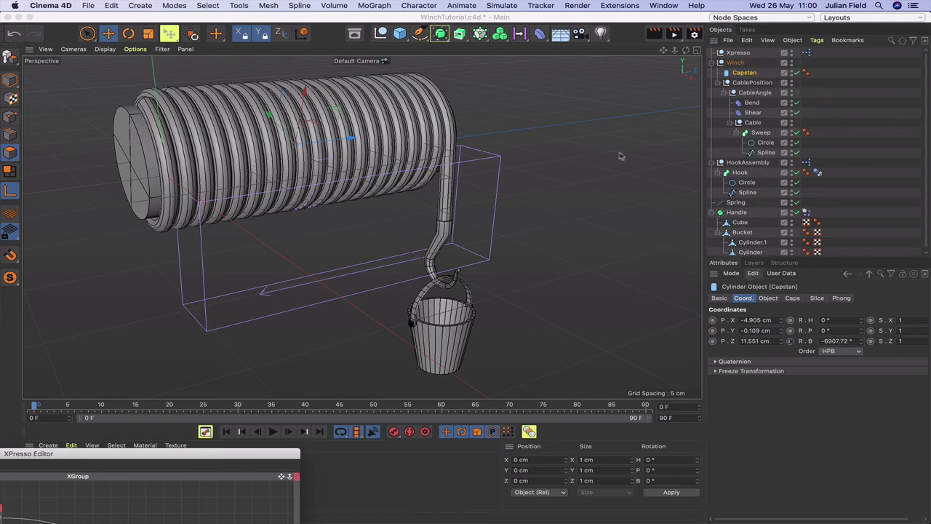
- Switch to model mode and set the Capstan's B rotation to -6900°
click(5, 80)
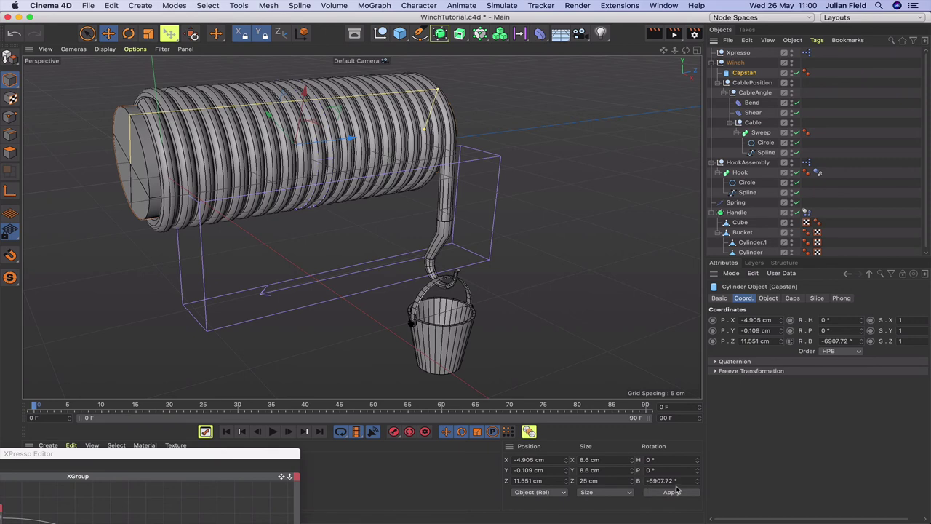
drag(677, 481, 668, 481)
text(00)
key(Return)
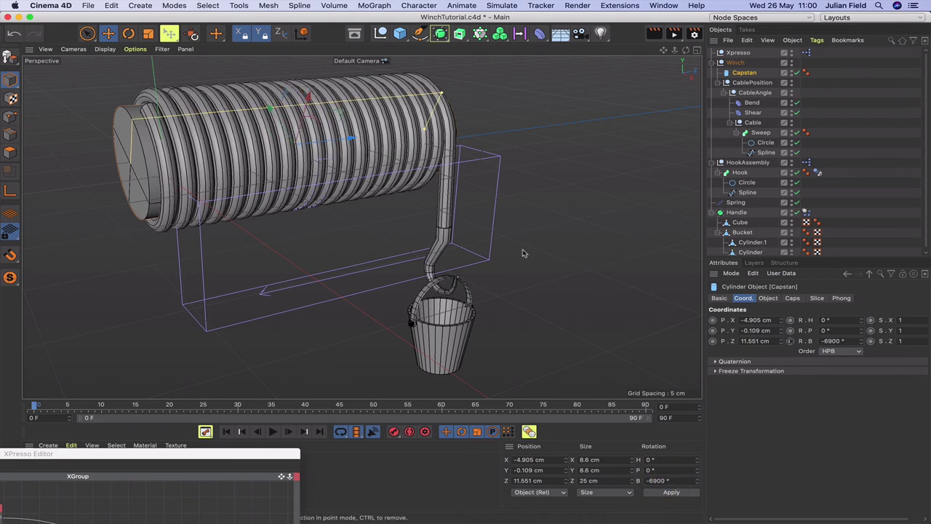
- Play the simulation briefly to check how the bucket settles on the hook, and return to frame 0
click(273, 433)
click(271, 434)
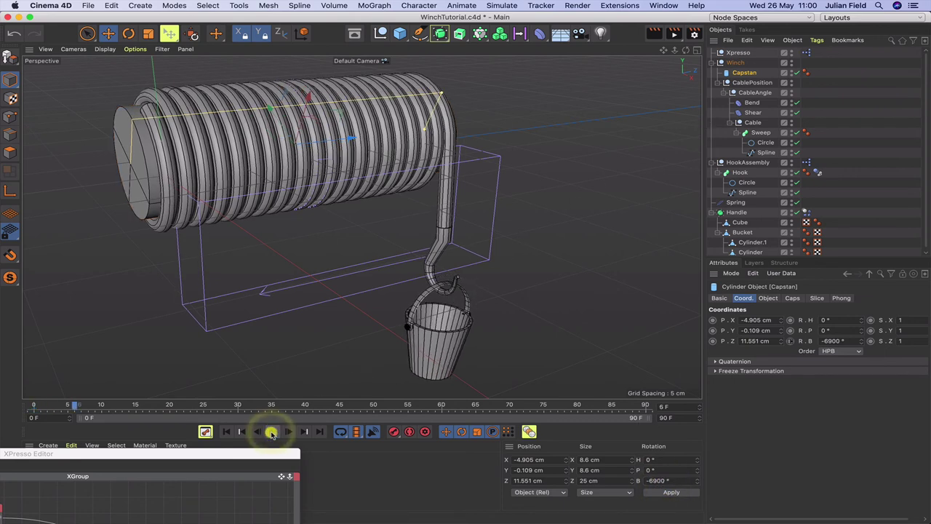
click(226, 432)
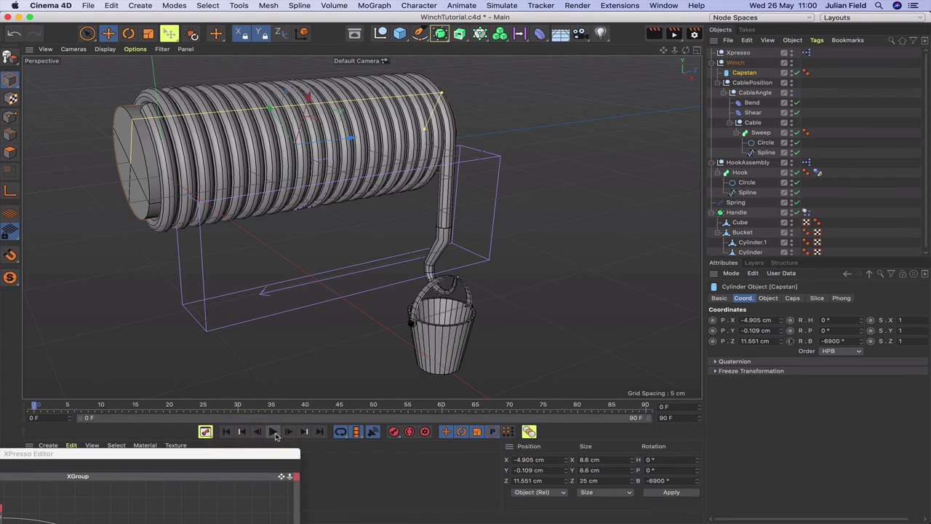
- Run the simulation to frame 5, set the Handle's dynamics initial state from that pose, and return to frame 0
click(274, 432)
click(273, 432)
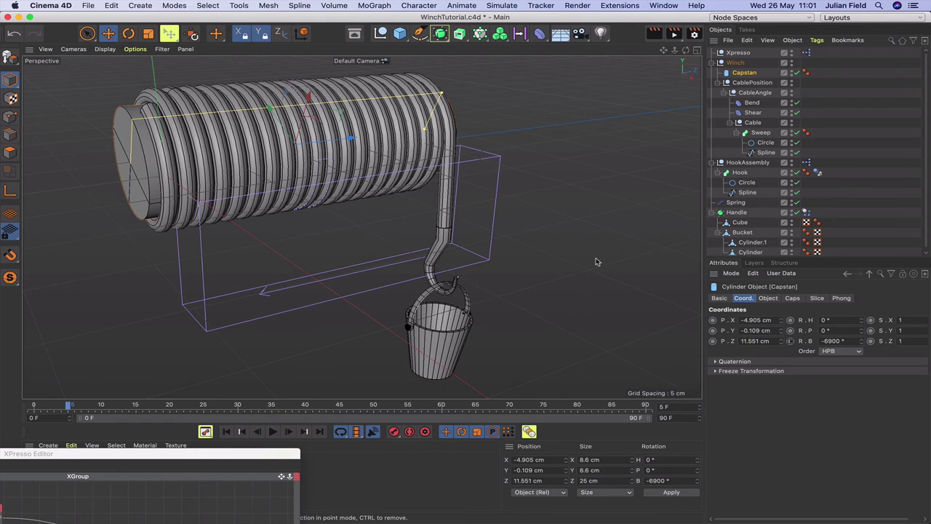
click(806, 213)
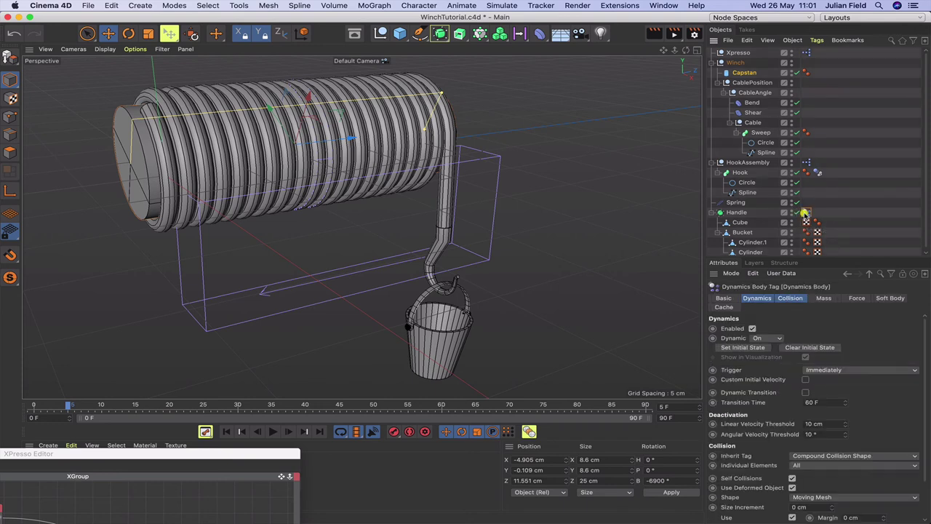
click(754, 349)
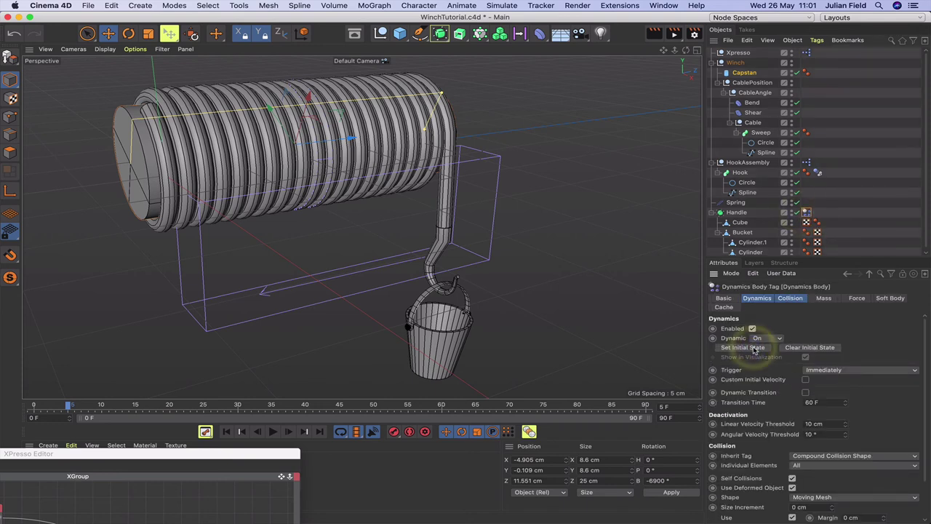
click(226, 432)
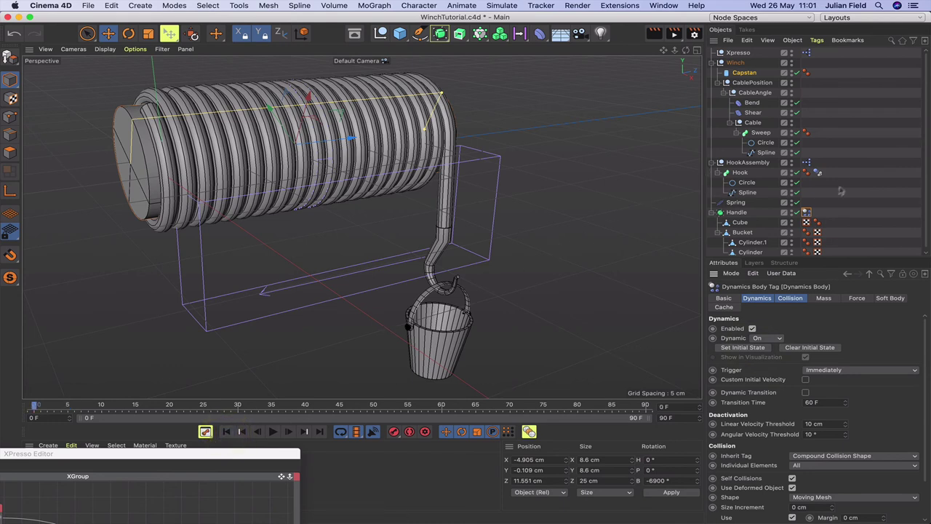
- Duplicate the Hook inside HookAssembly and delete the Dynamics Body tag from the copy
scroll(856, 178, down, 1)
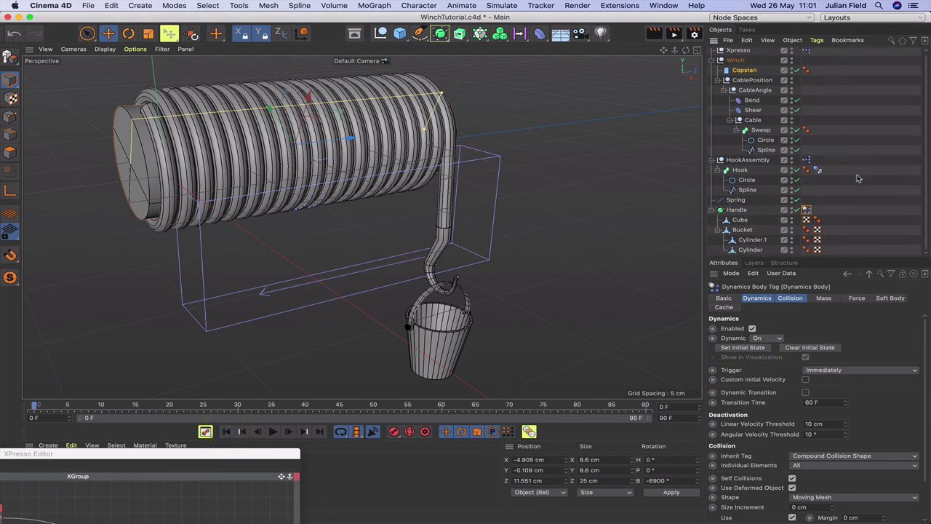
click(741, 170)
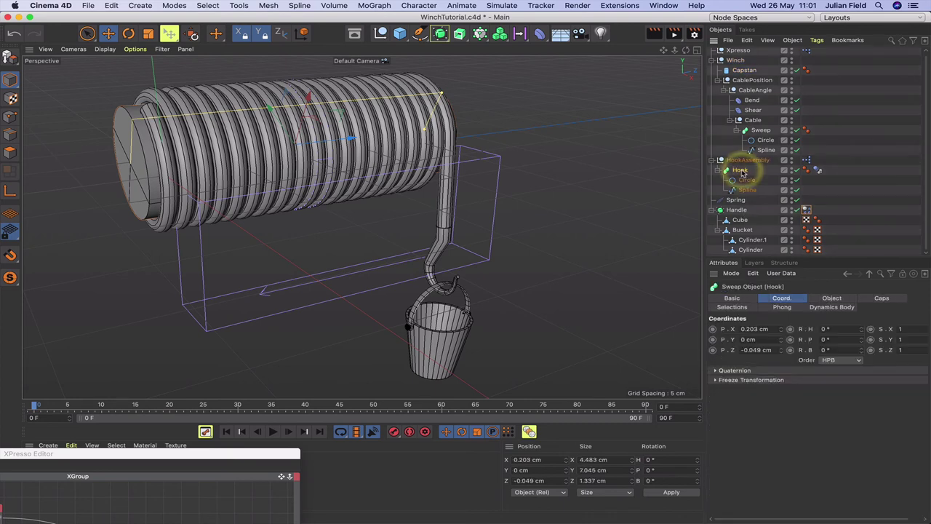
ctrl+drag(742, 172, 742, 166)
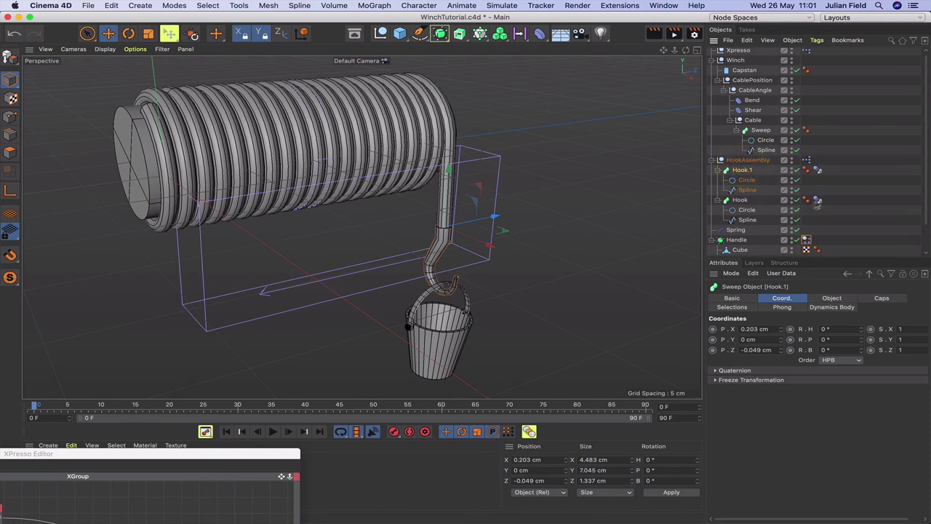
click(817, 170)
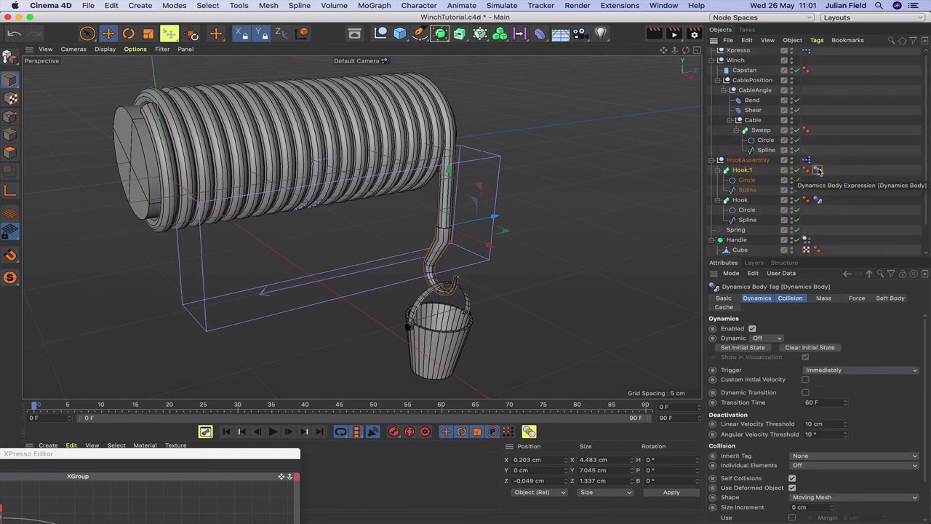
key(Delete)
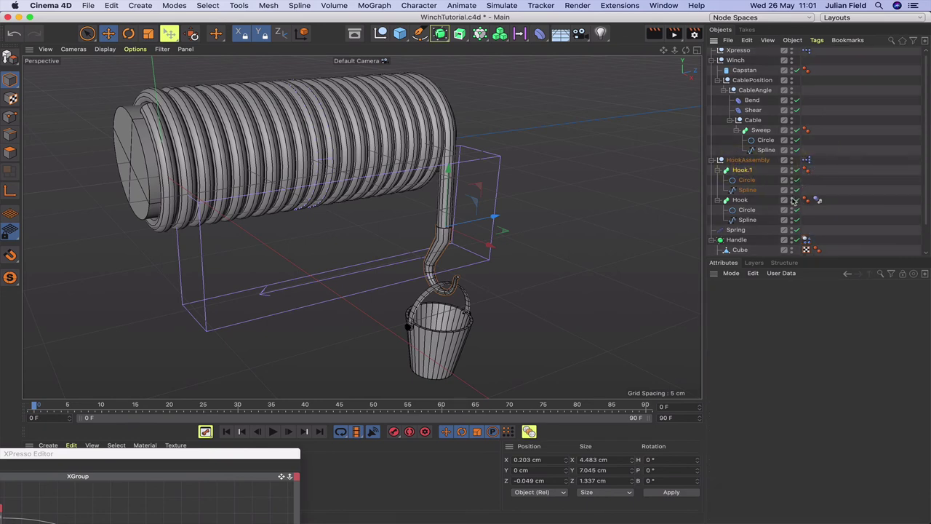
- Hide the original Hook in the viewport and renders, and raise Hook.1 to a Y position of about 0.44 cm
double_click(792, 198)
click(791, 201)
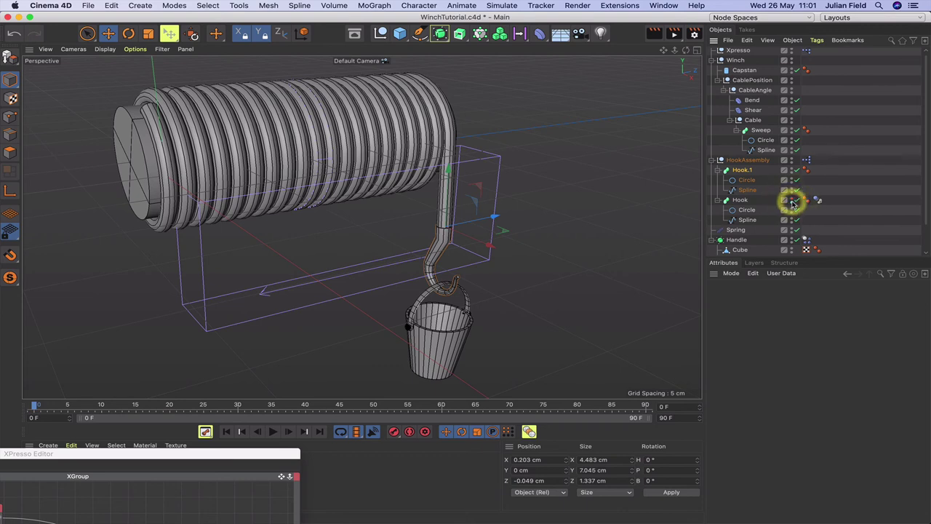
click(793, 203)
scroll(791, 203, up, 1)
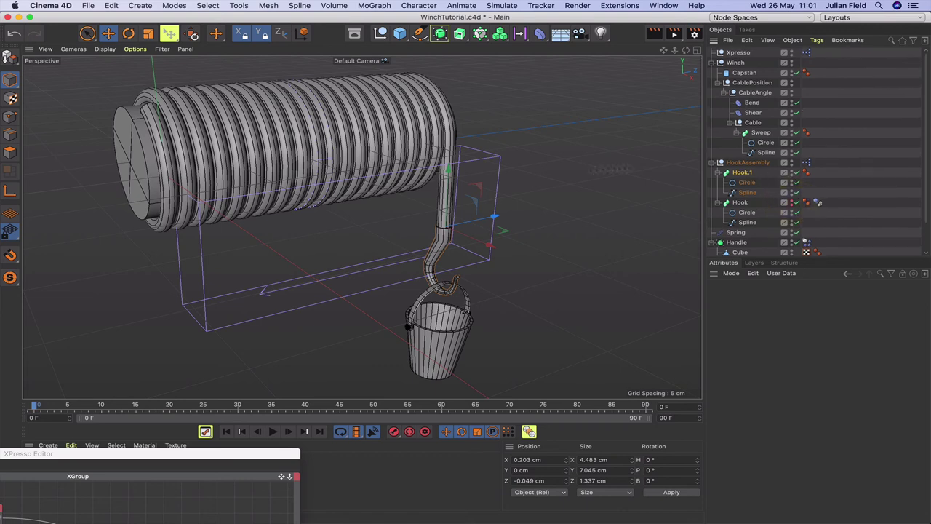
drag(448, 182, 449, 171)
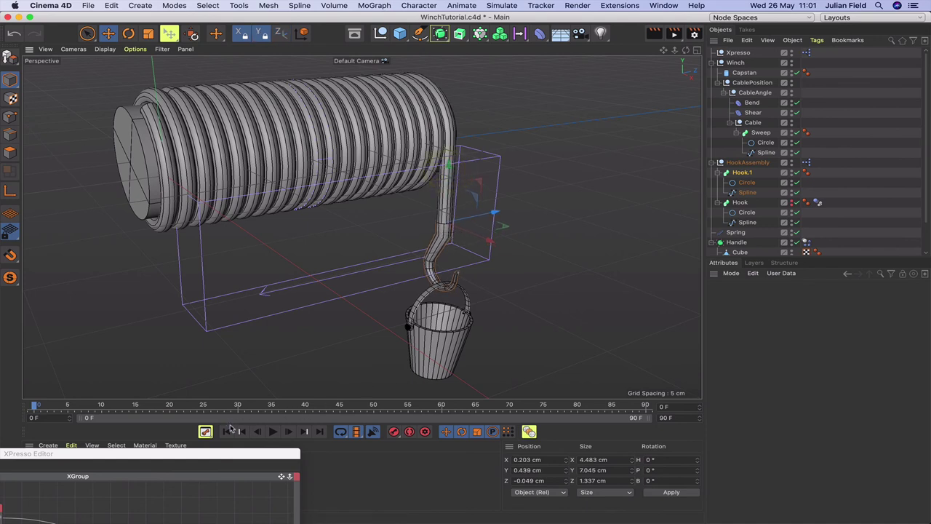
- Play the simulation to check the bucket against the raised visible hook, and return to frame 0
click(749, 221)
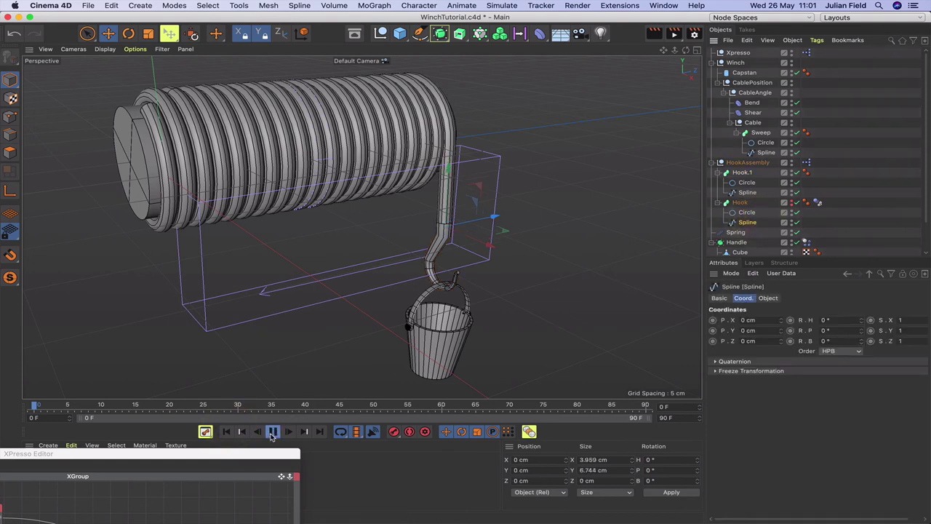
click(273, 432)
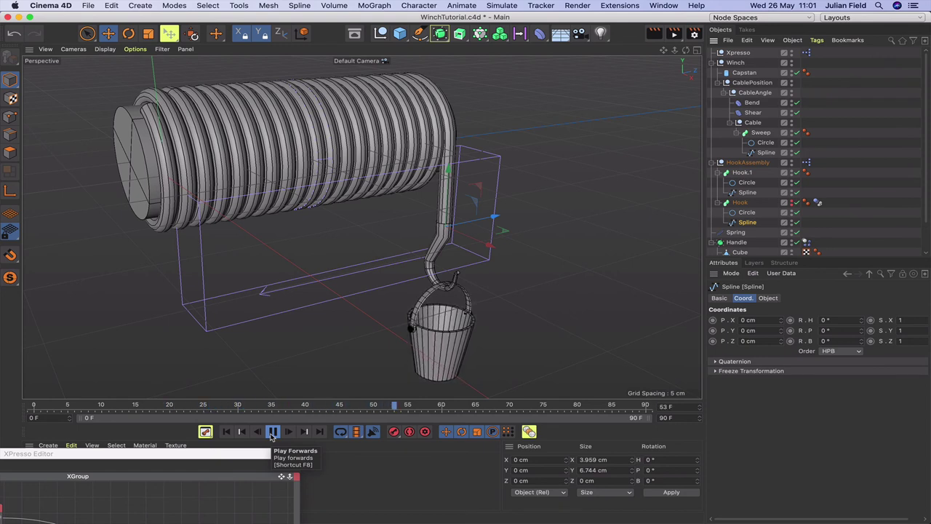
click(273, 432)
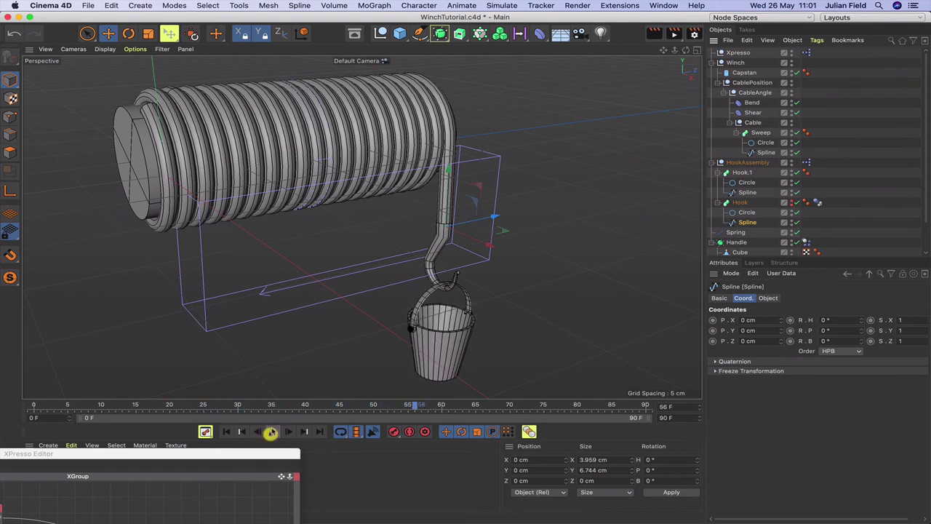
click(227, 432)
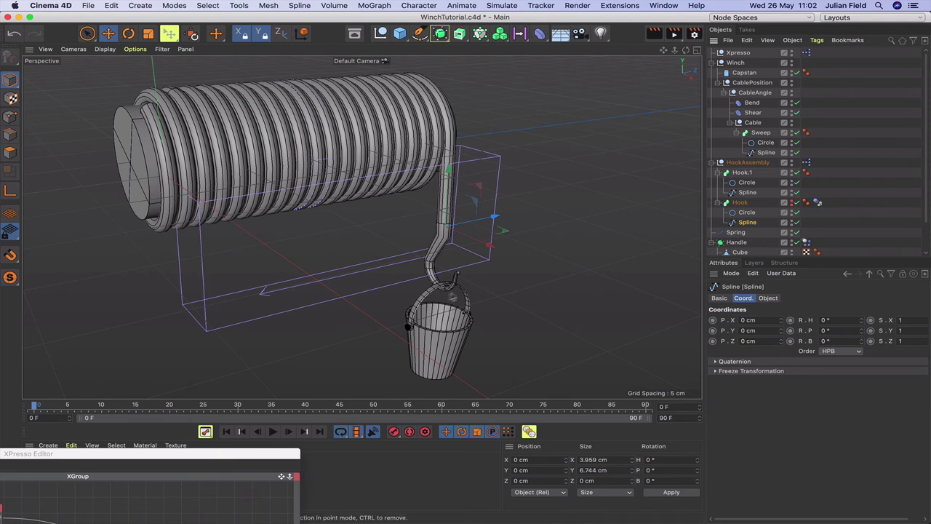
- Keyframe the Capstan's B rotation of -6900° at frame 0 and extend the timeline to 600 frames
click(746, 73)
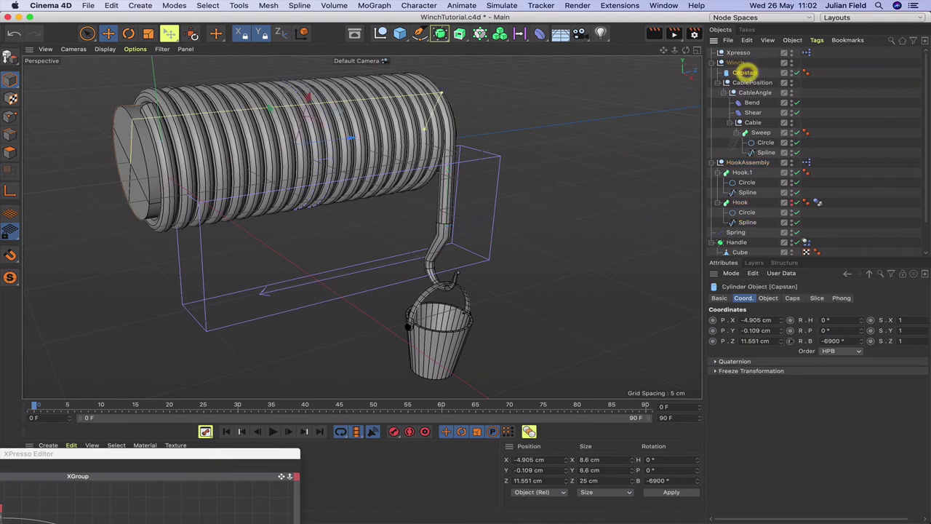
click(791, 341)
drag(32, 407, 156, 407)
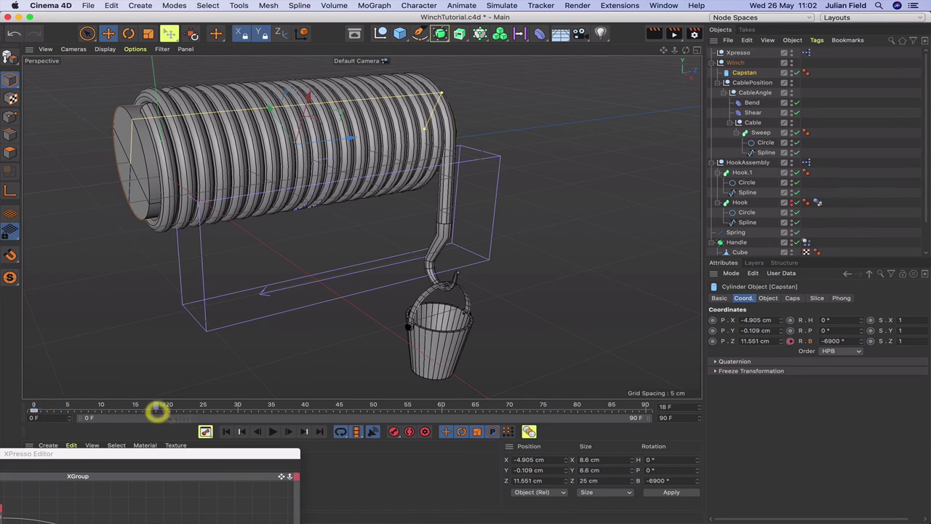
click(627, 420)
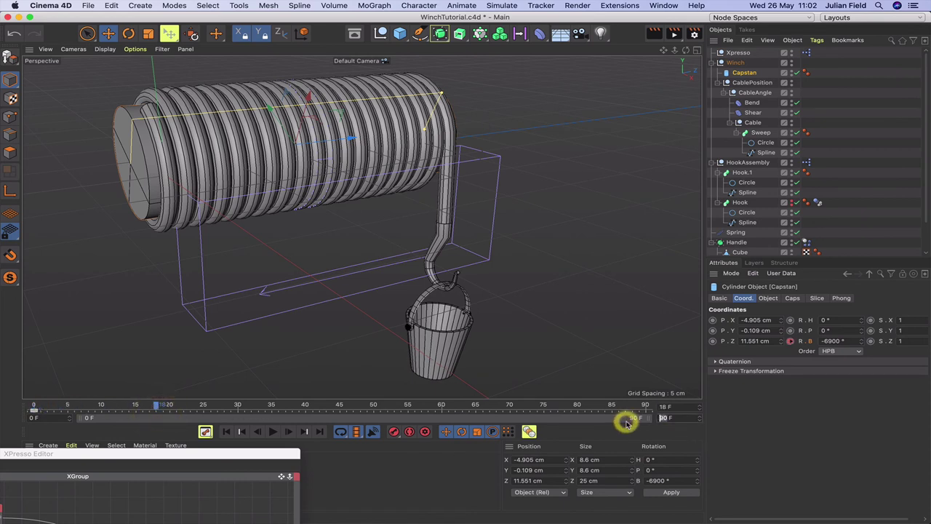
double_click(628, 422)
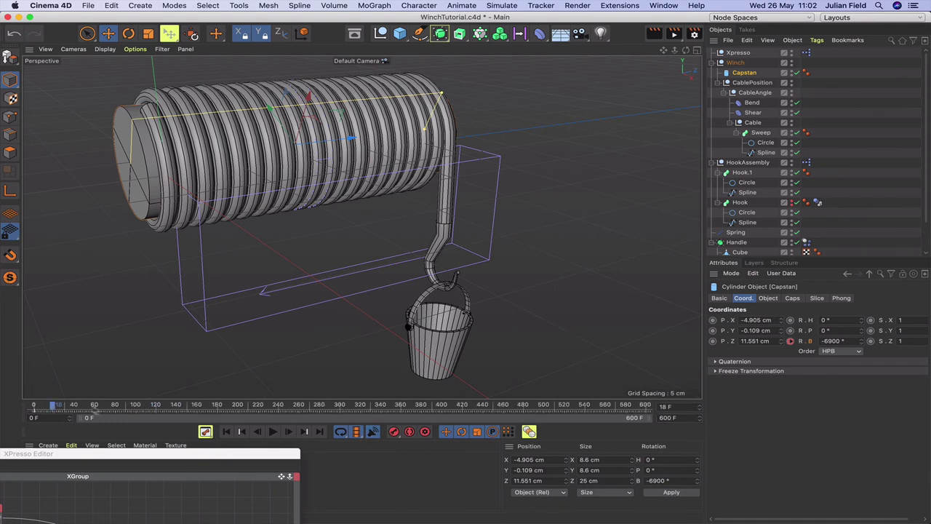
- Keyframe the Capstan's B rotation at 0° on frame 200
drag(55, 405, 240, 425)
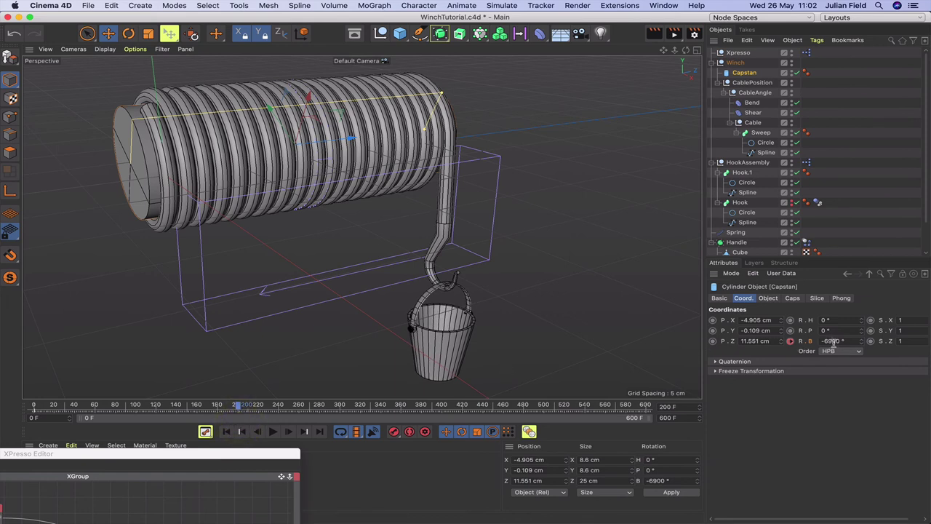
drag(817, 341, 800, 341)
text(0)
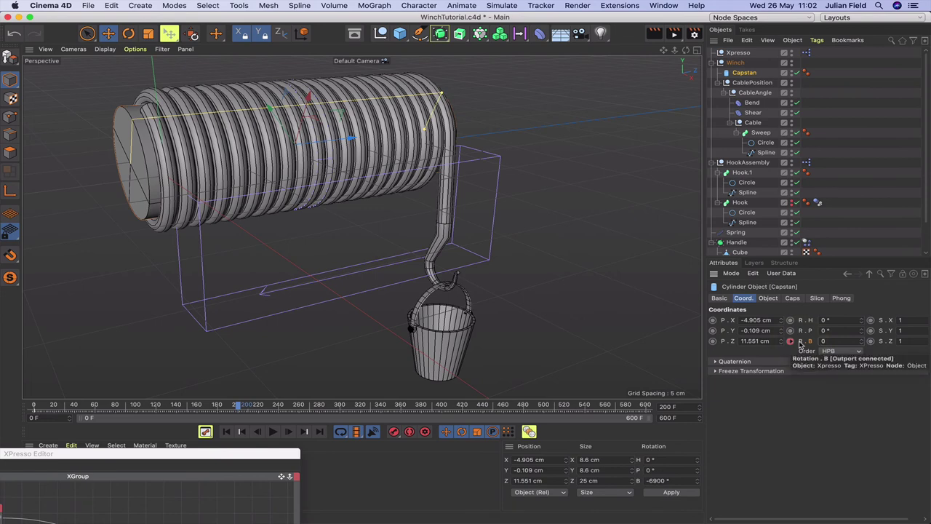
key(Return)
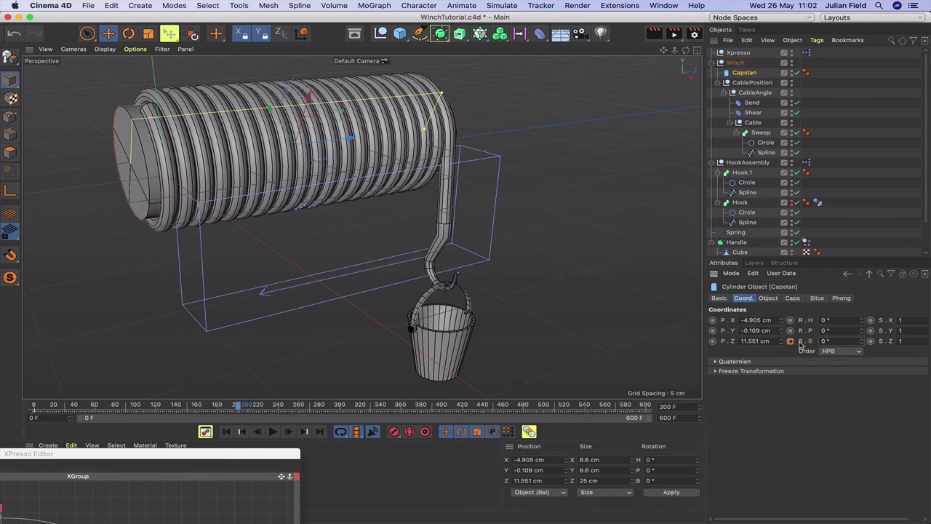
click(790, 341)
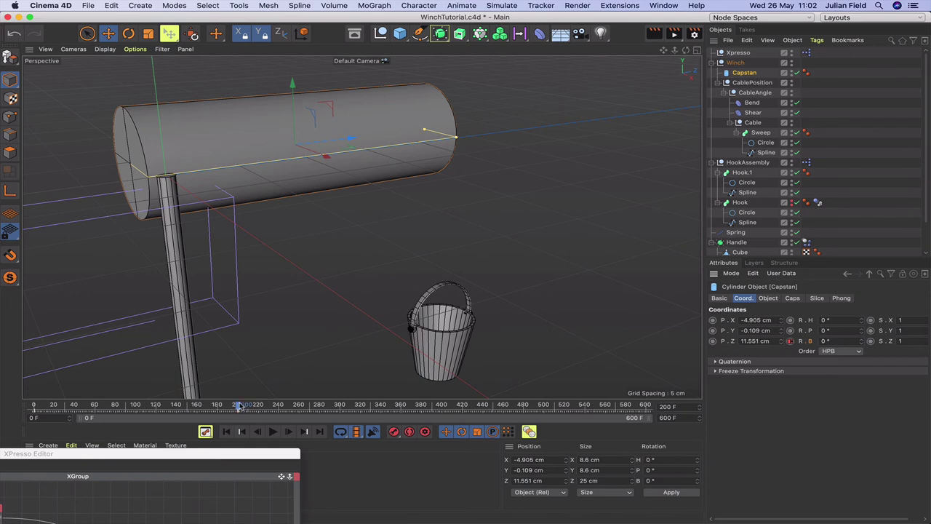
- Keyframe the Capstan's B rotation at 0° on frame 300 and at -6900° on frame 500
drag(240, 406, 328, 419)
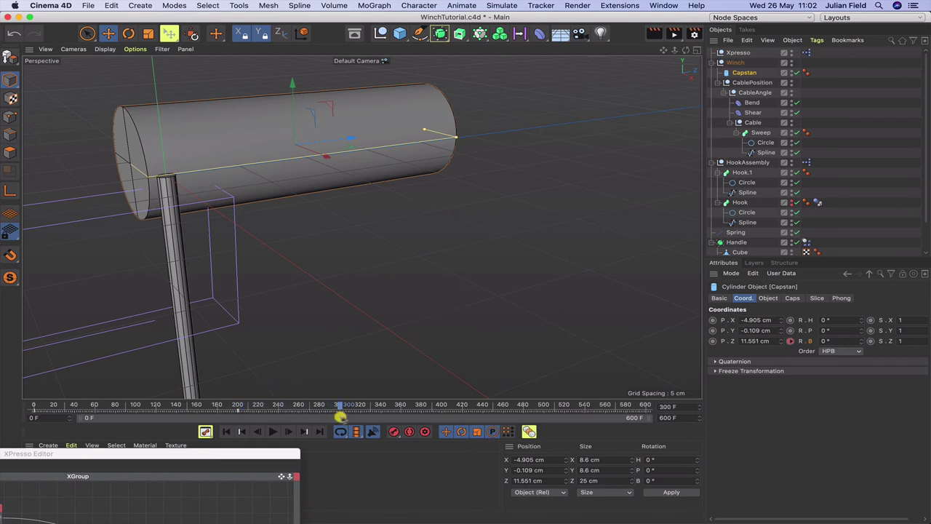
click(790, 341)
drag(339, 407, 544, 419)
click(810, 342)
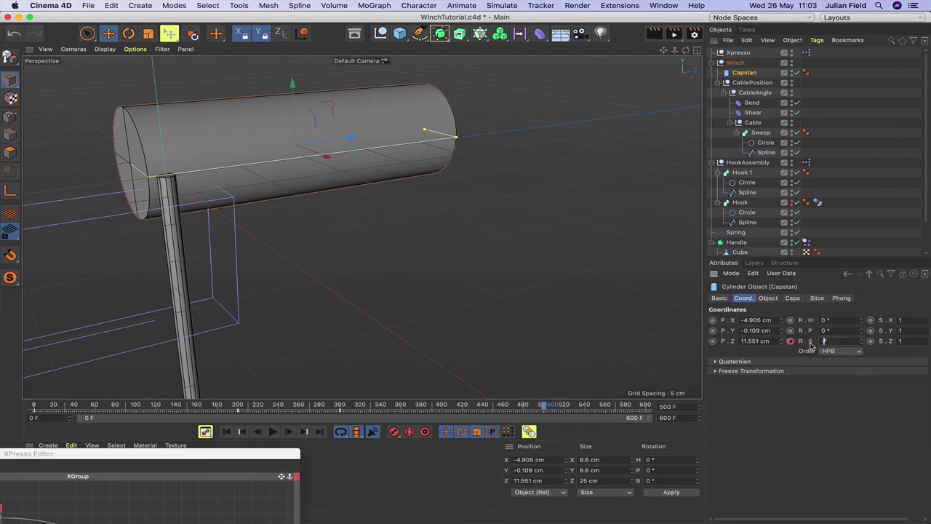
text(-6)
text(-6900)
key(Return)
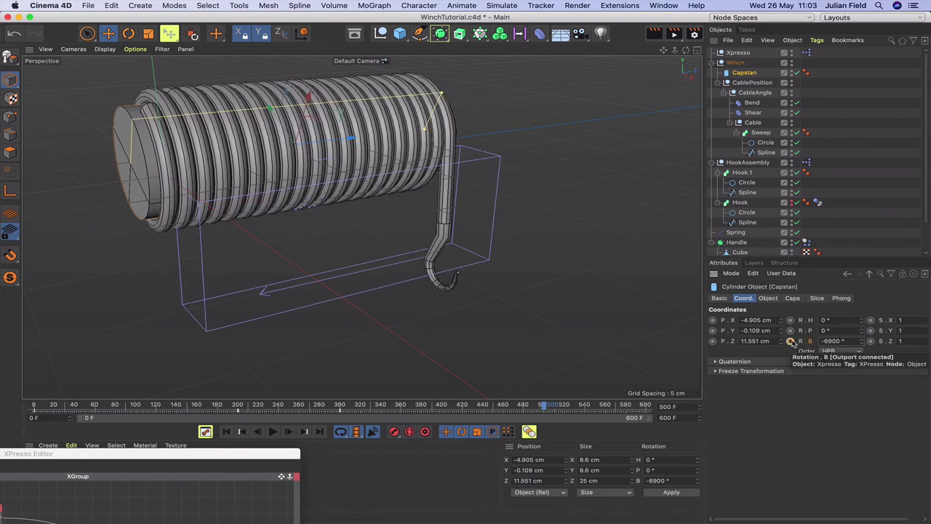
click(790, 341)
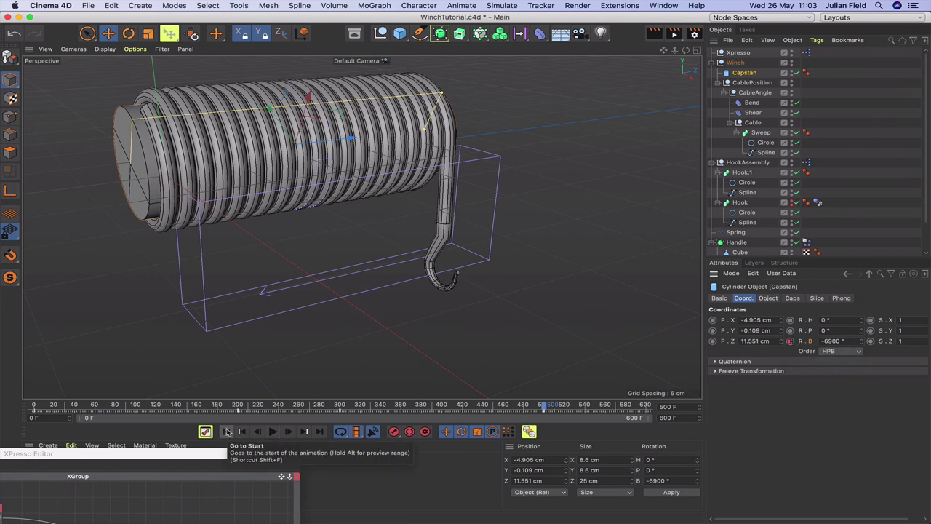
- Return the animation to frame 0 and save the winch project
click(226, 432)
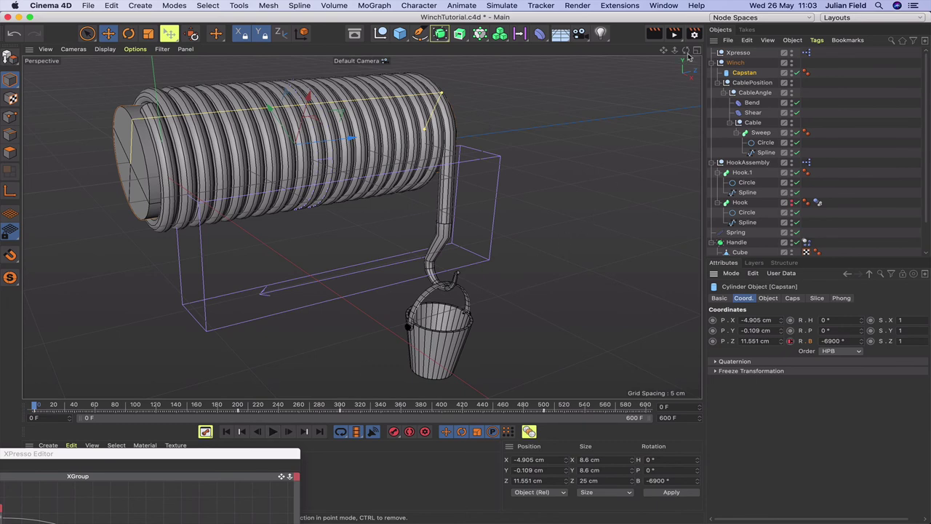
mouse_move(686, 50)
mouse_down()
mouse_move(648, 80)
mouse_move(618, 73)
mouse_move(633, 93)
mouse_move(680, 22)
mouse_move(710, 27)
mouse_move(697, 29)
mouse_up()
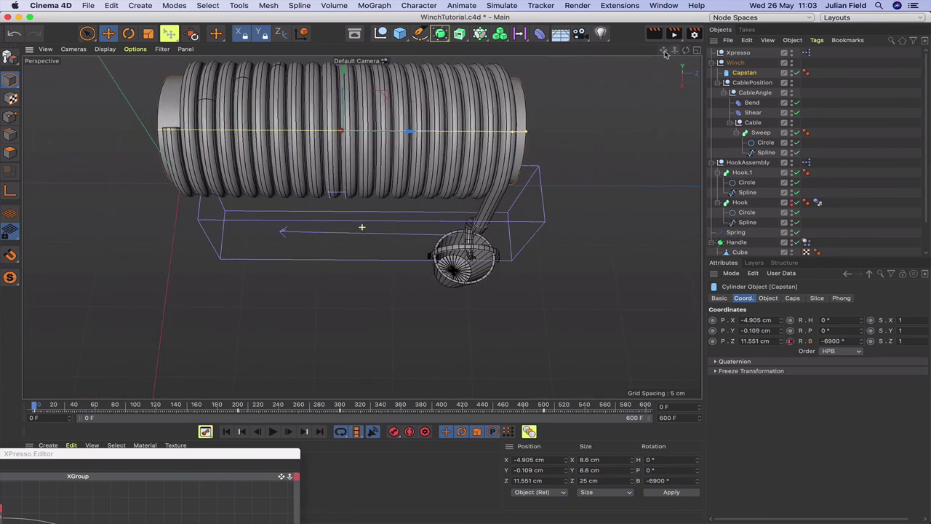
key(super+s)
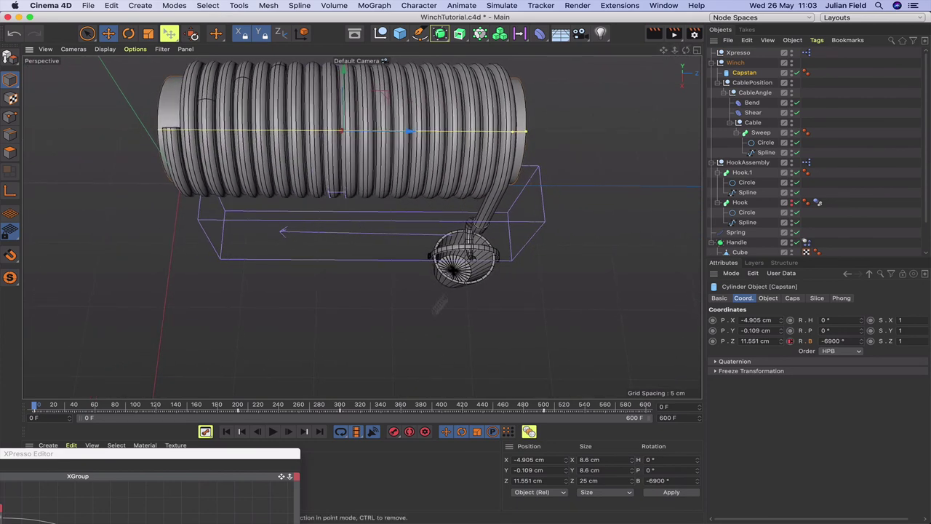
- Play the winch animation, pausing to reframe the view on the cable and bucket, and resume playback to examine the unwinding motion
click(274, 432)
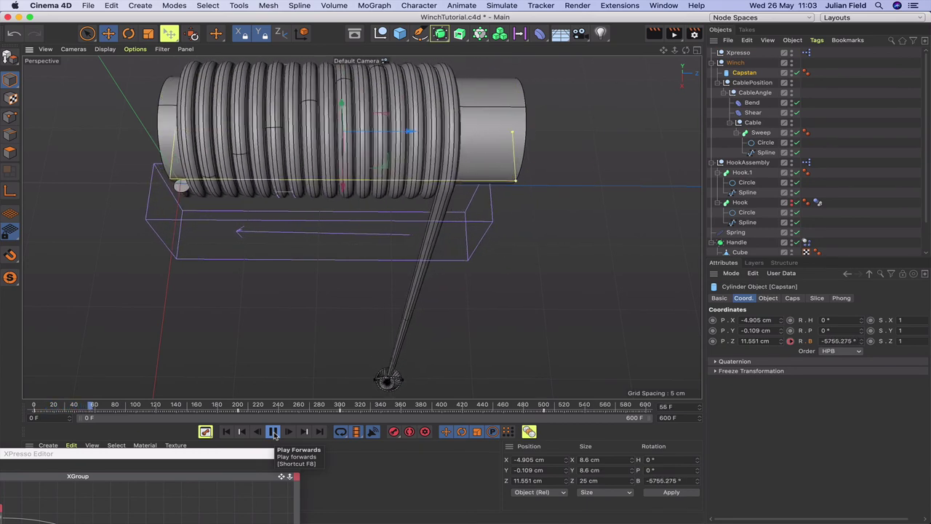
click(274, 432)
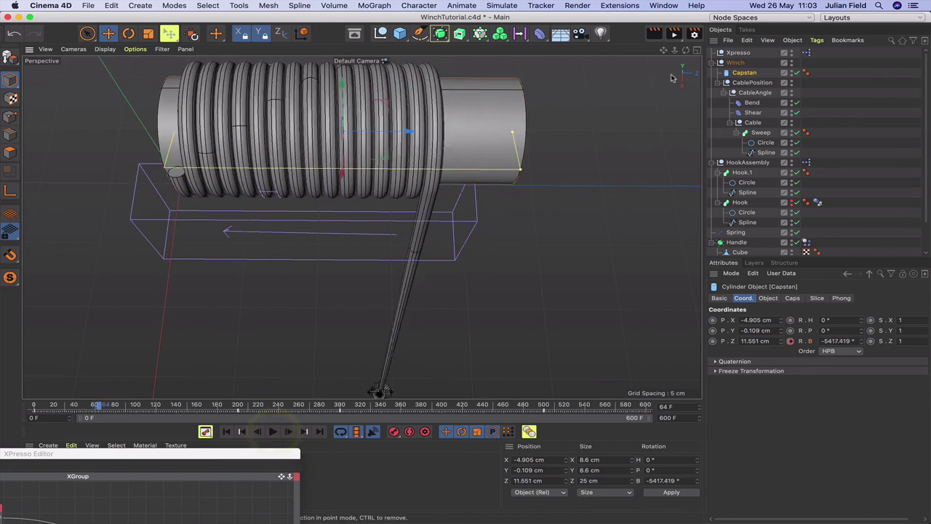
drag(663, 51, 682, 13)
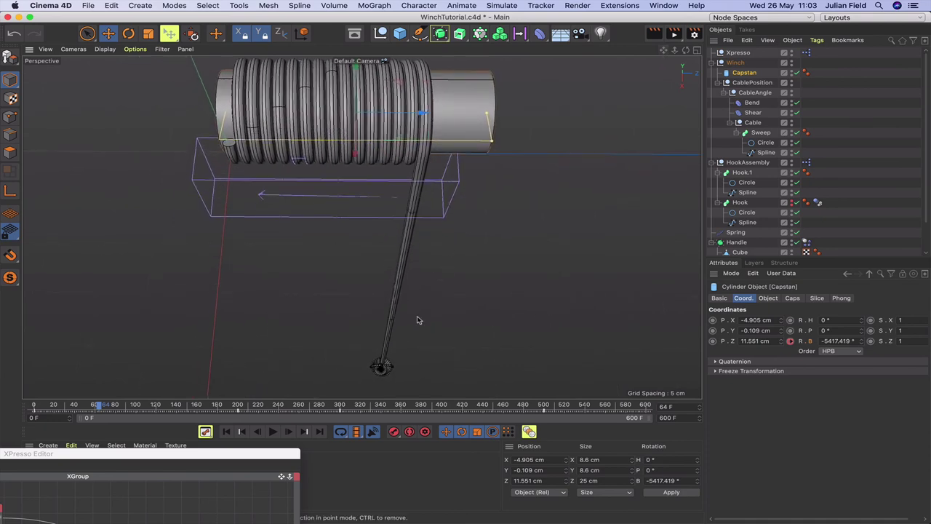
drag(686, 51, 686, 75)
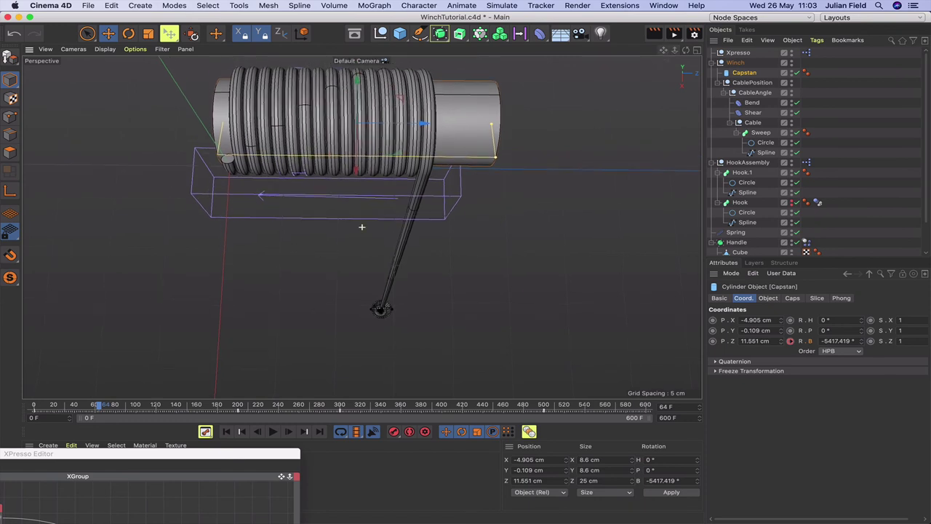
click(273, 432)
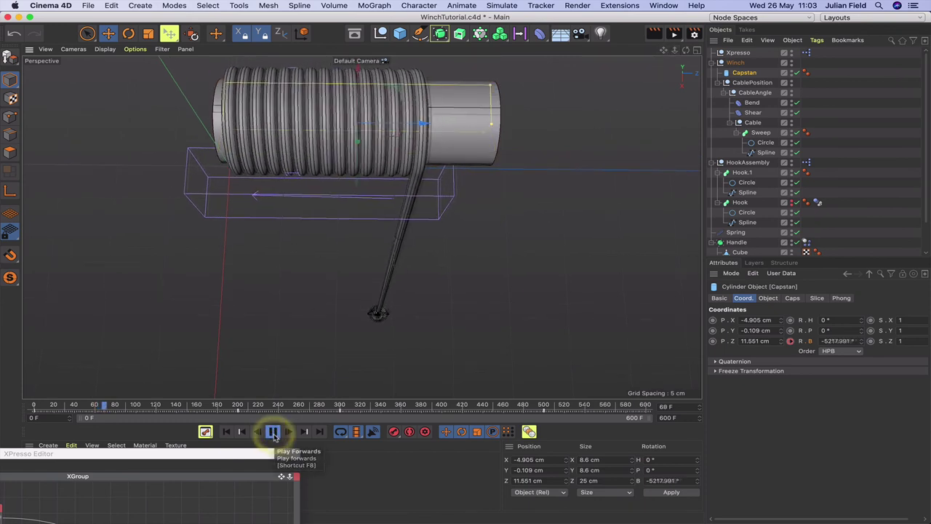
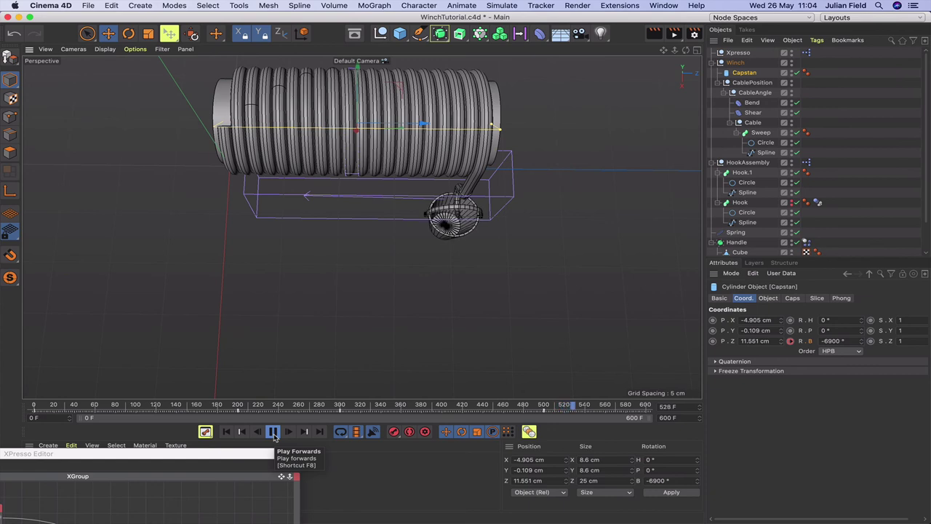
- Play the winch animation from frame 0, examine the cable, hook and bucket from several angles, and return to the start
click(274, 433)
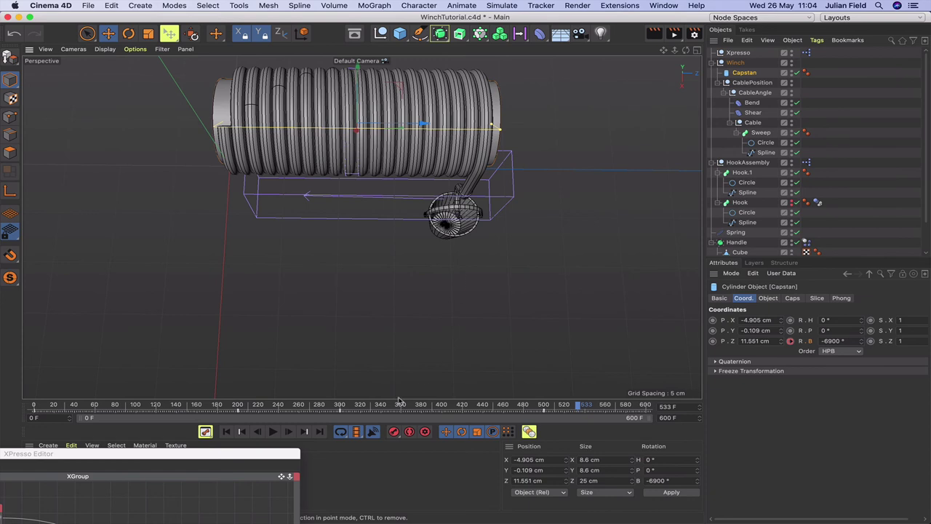
click(227, 432)
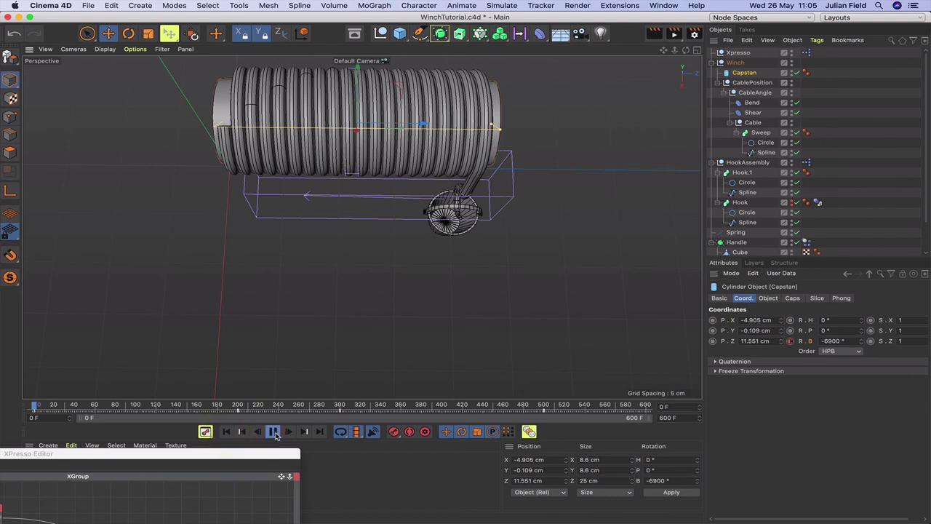
click(273, 432)
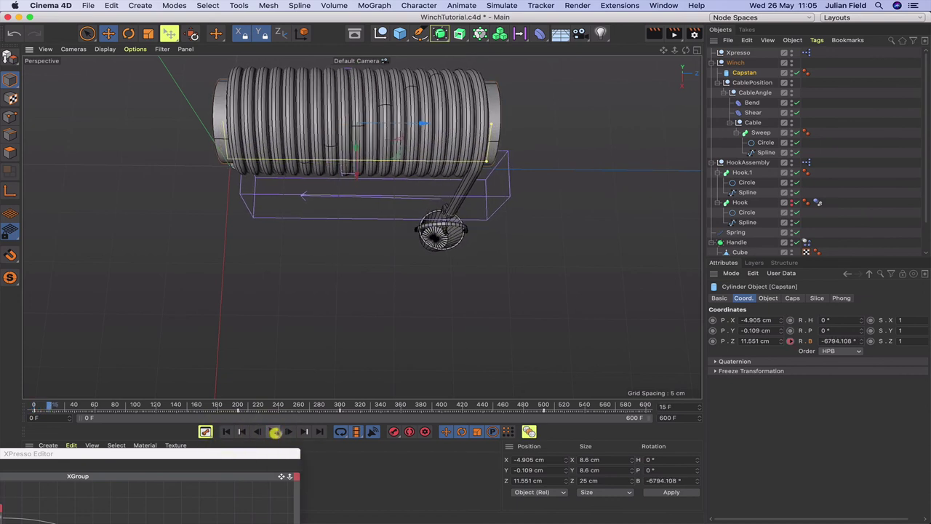
click(274, 432)
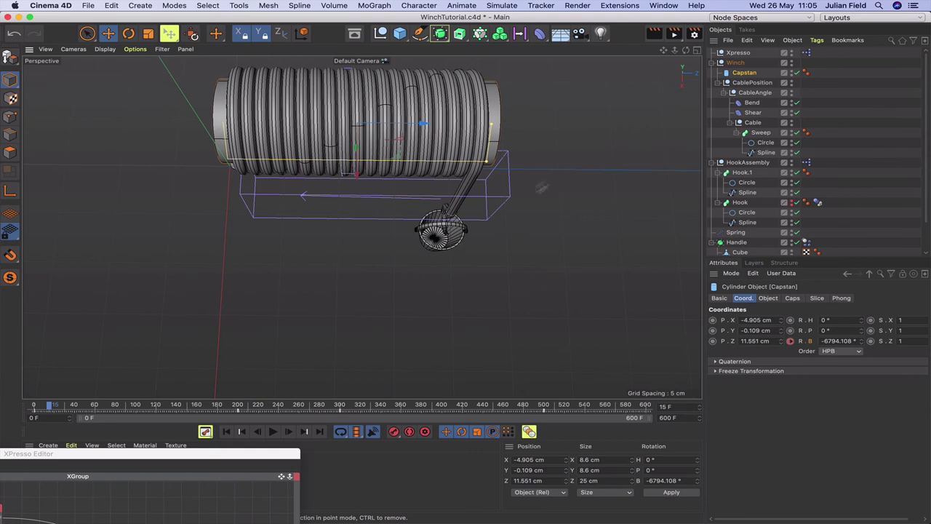
drag(686, 51, 700, 52)
drag(362, 227, 361, 227)
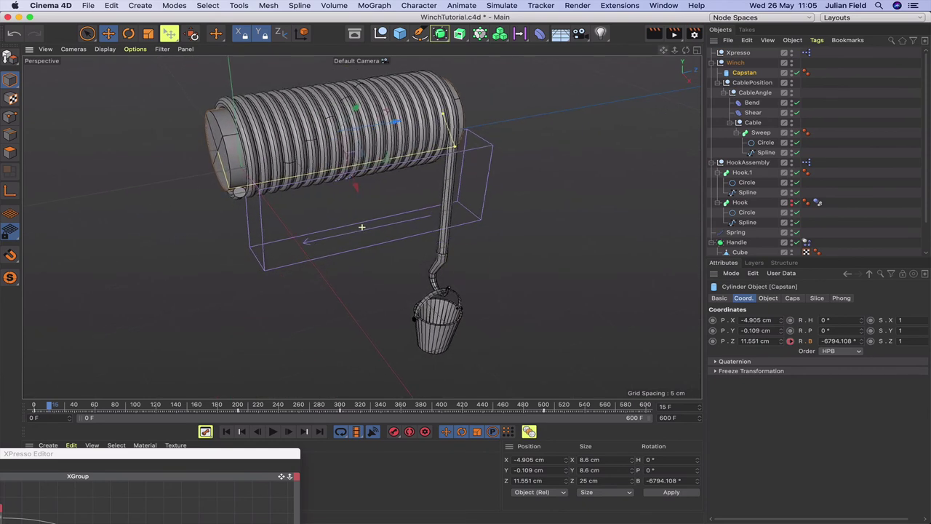
drag(686, 52, 361, 227)
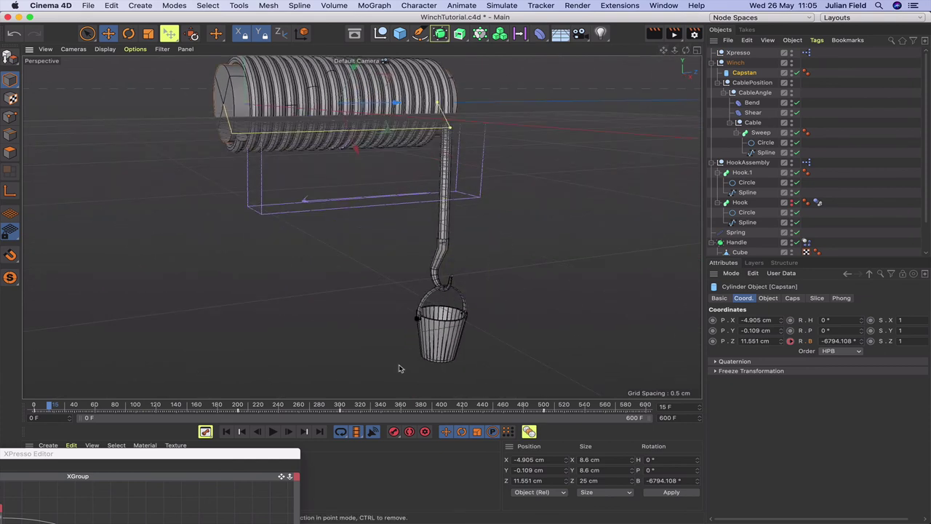
click(227, 431)
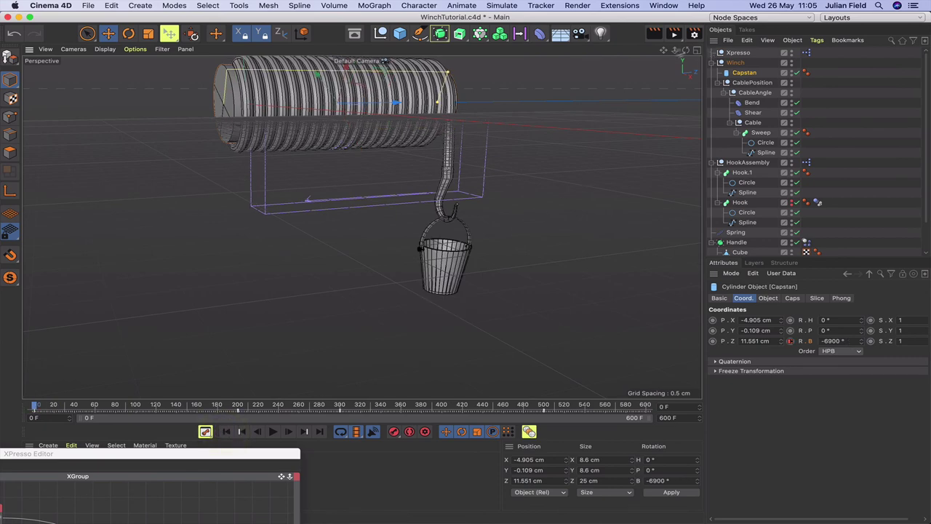
drag(664, 51, 665, 82)
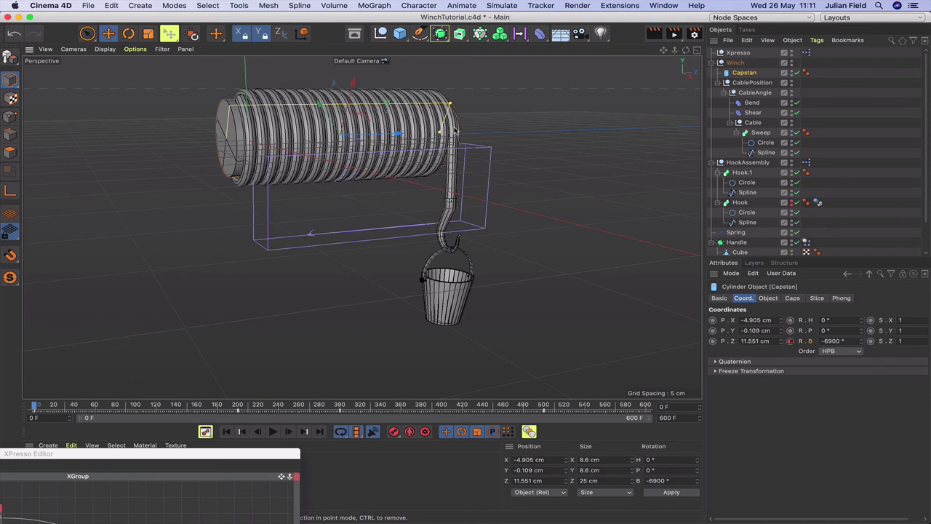
- Create a Flower spline and set its inner radius to 0.4 cm
click(420, 34)
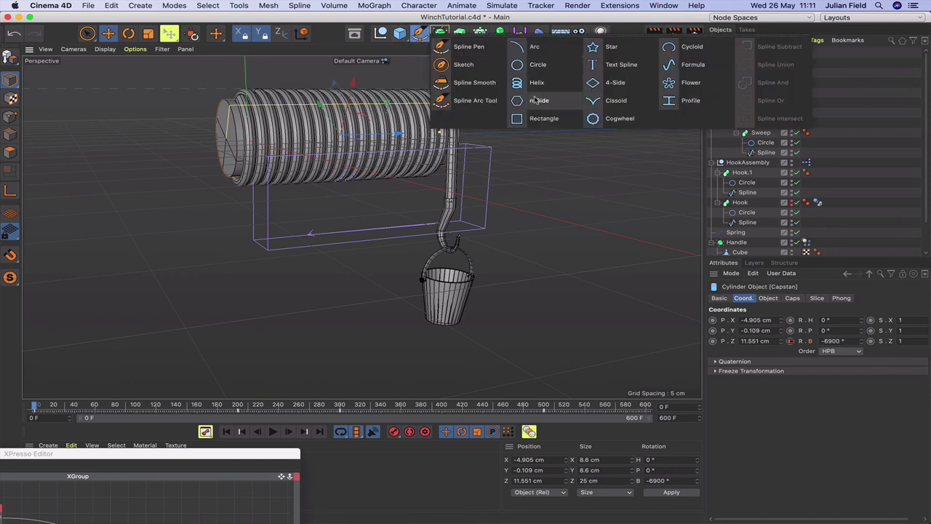
click(677, 83)
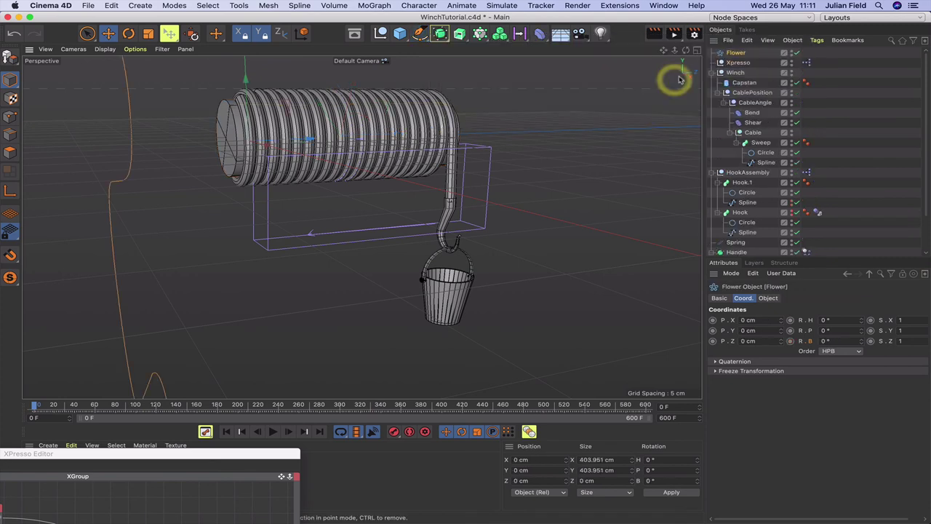
click(739, 52)
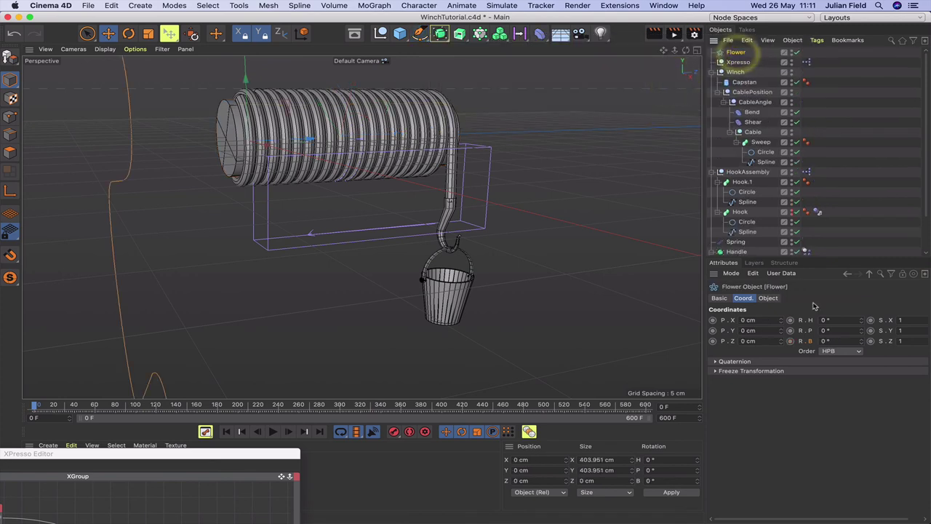
click(768, 298)
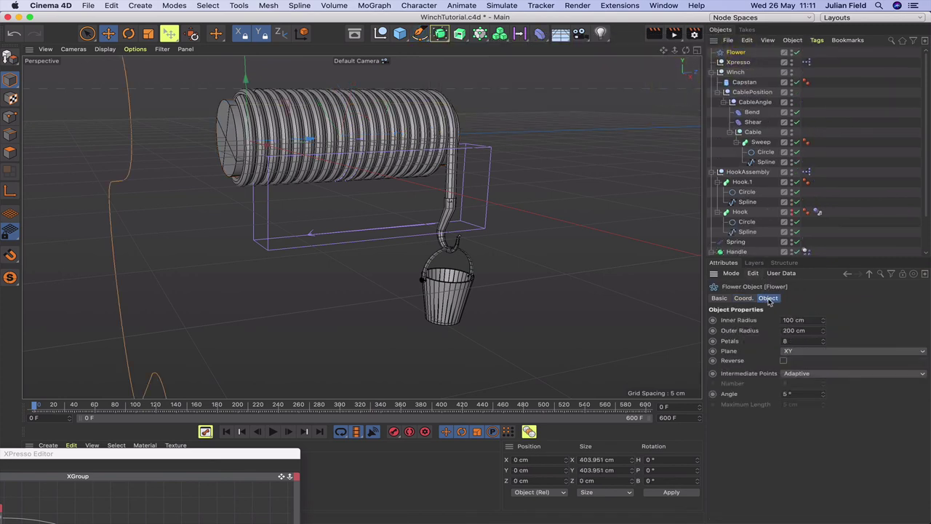
click(753, 320)
key(BackSpace)
key(Return)
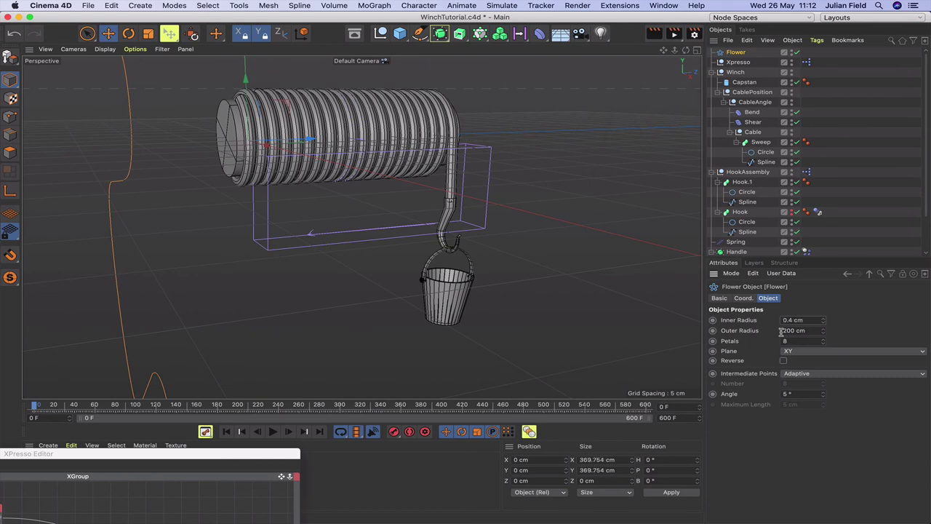
- Set the Flower spline's outer radius to 0.6 cm and its number of petals to 12
drag(799, 333, 750, 336)
text(60)
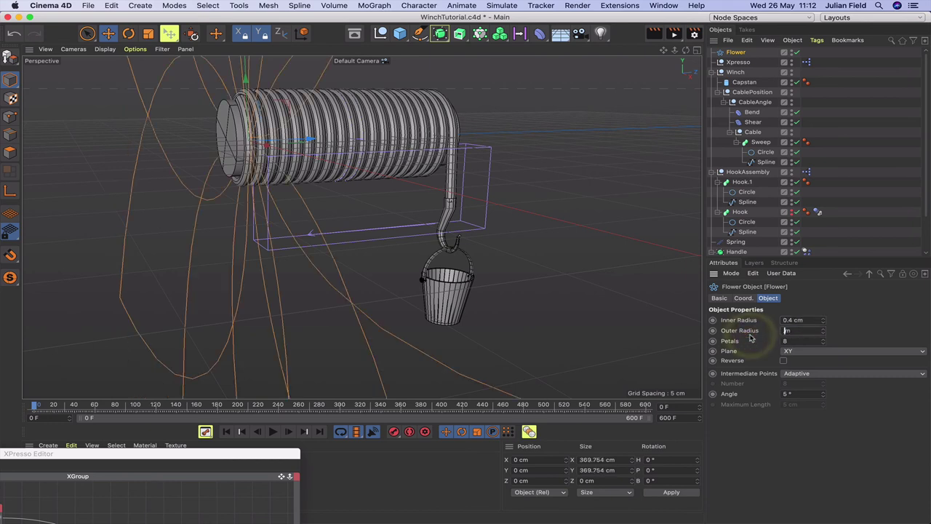
key(Return)
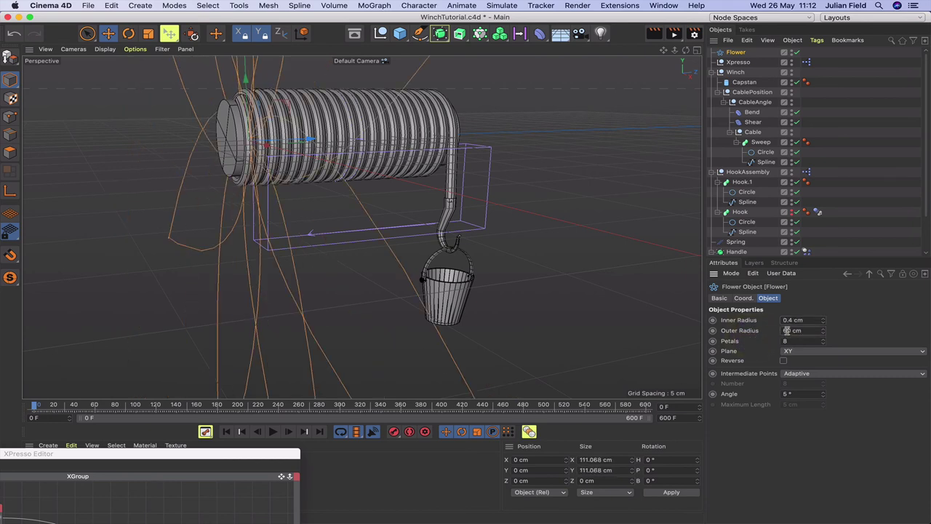
click(762, 332)
key(BackSpace)
key(Return)
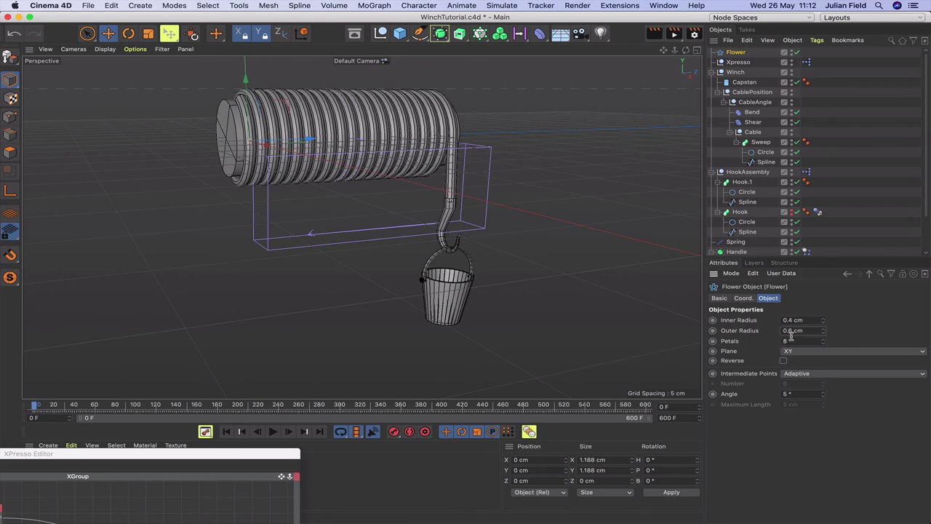
click(735, 53)
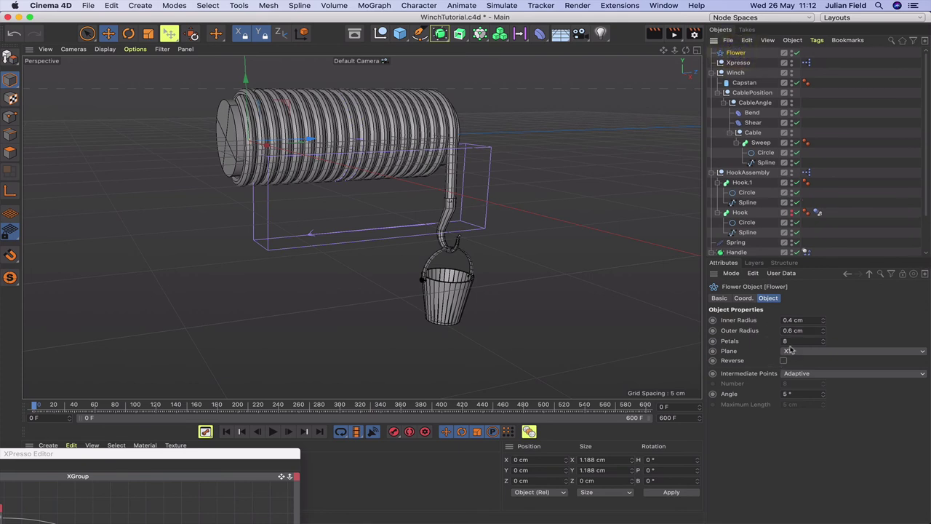
drag(792, 343, 758, 345)
text(12)
key(Return)
drag(735, 57, 711, 173)
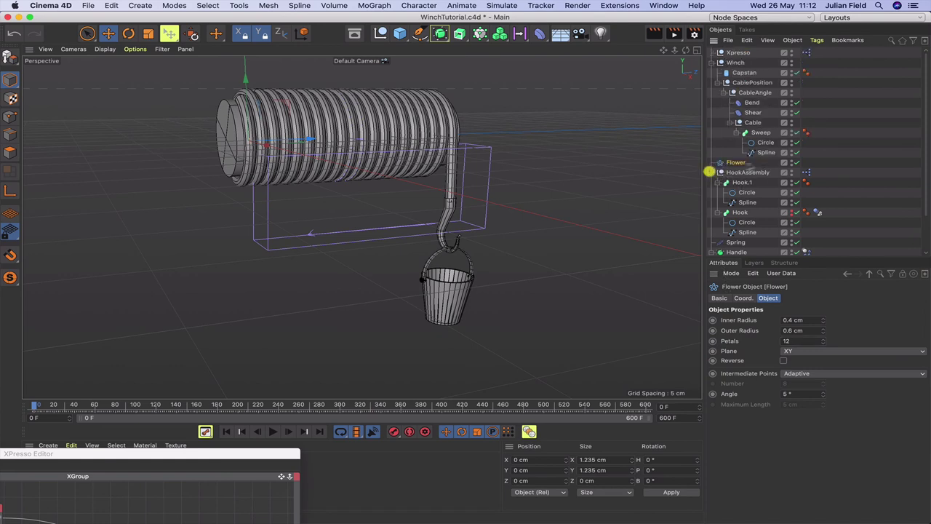
mouse_move(764, 144)
mouse_down()
mouse_move(728, 171)
mouse_move(764, 141)
mouse_move(755, 131)
mouse_up()
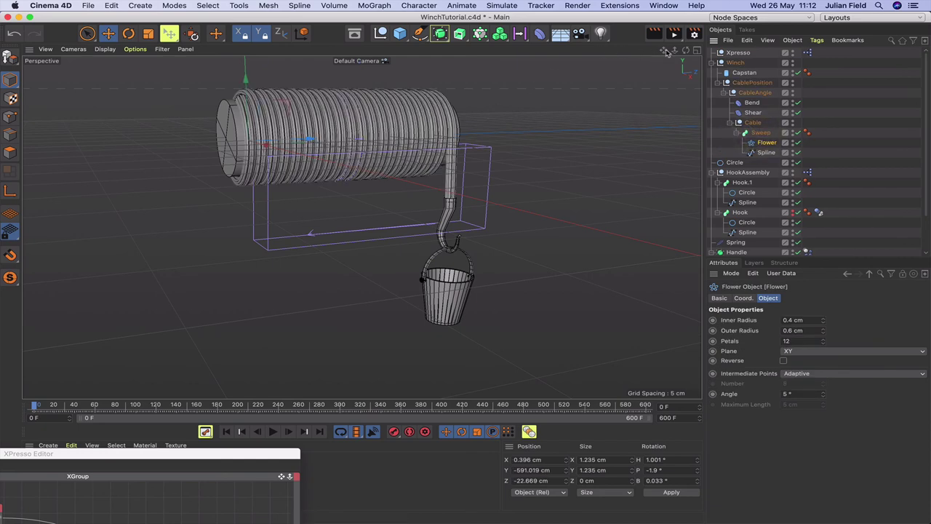
drag(663, 50, 675, 87)
scroll(361, 227, up, 8)
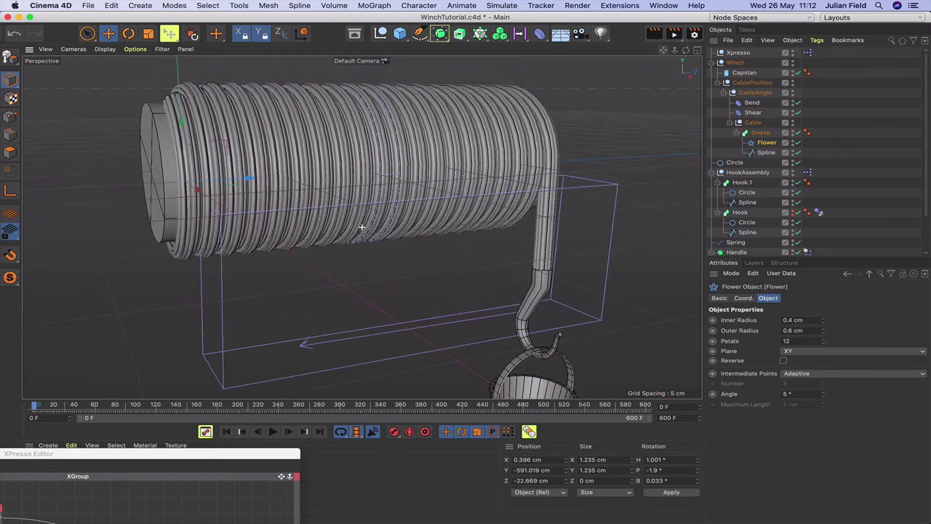
drag(664, 50, 700, 82)
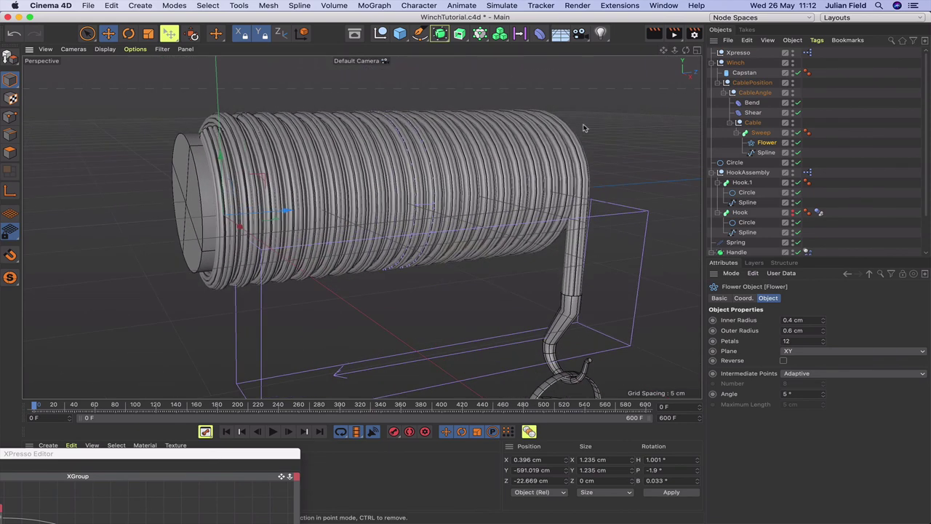
- Set the cable Sweep's End Rotation to 6840° to twist the profile into a rope
click(760, 133)
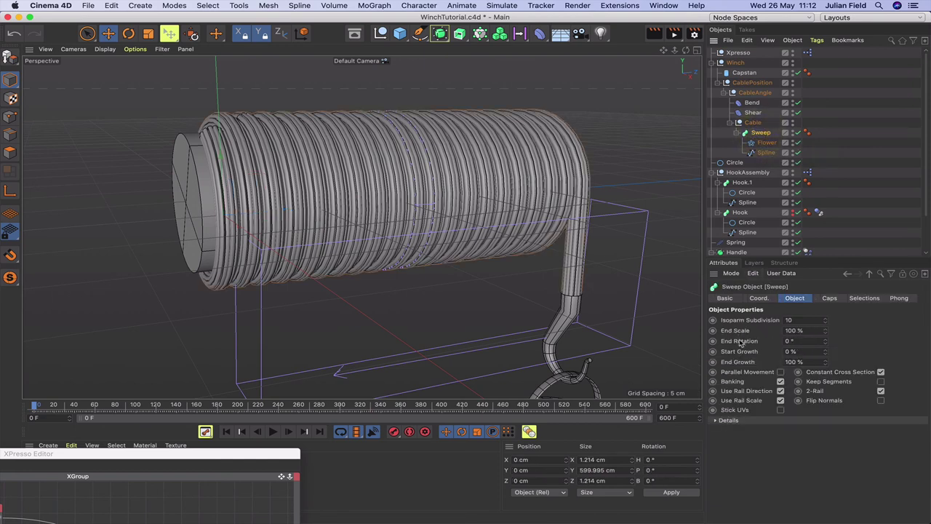
click(777, 340)
text(19)
key(Return)
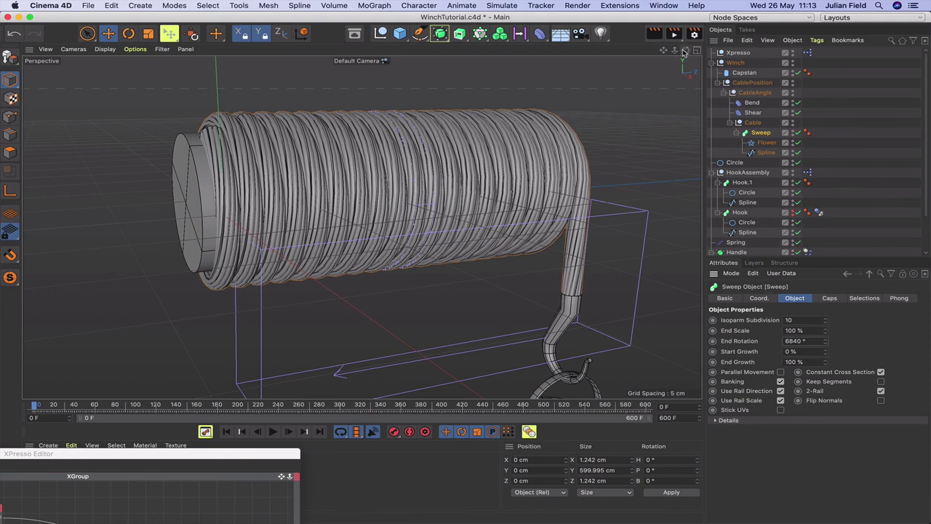
- Examine the twisted rope from different angles, play its animation, and return to frame 0
drag(685, 50, 651, 54)
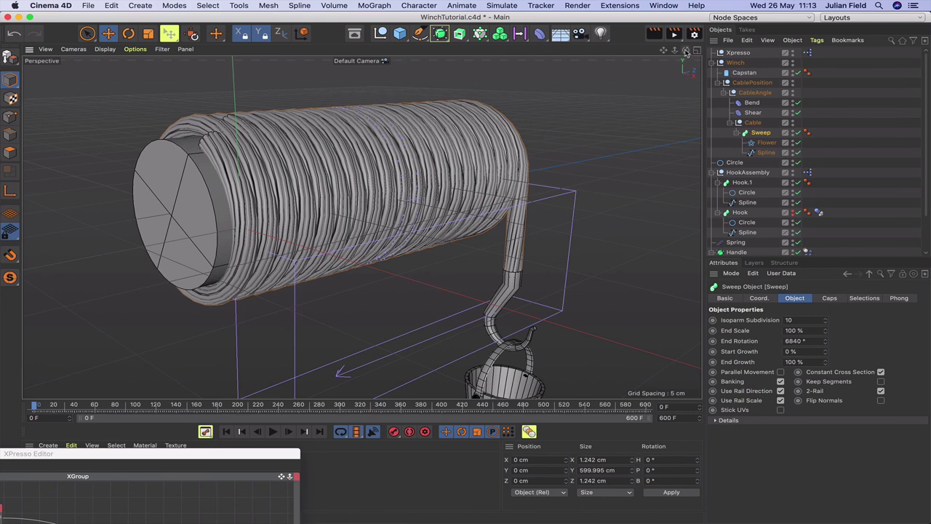
drag(688, 53, 691, 54)
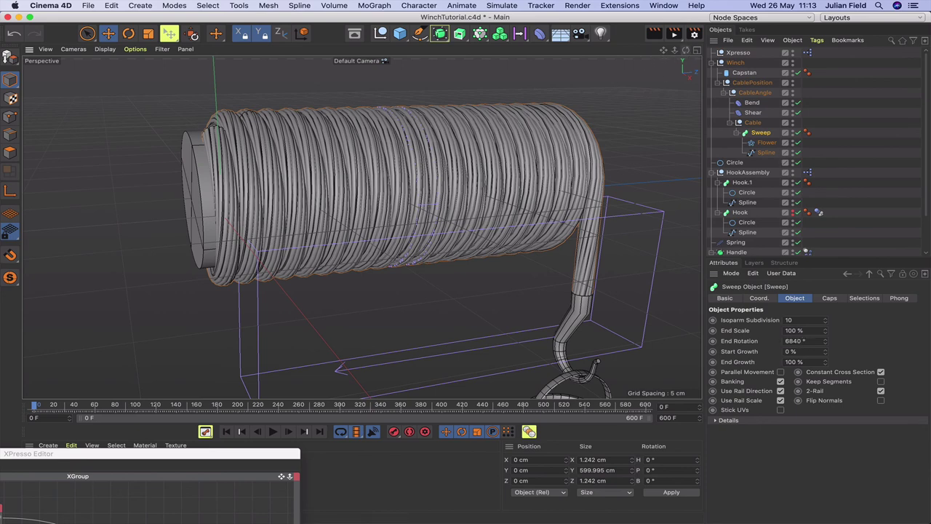
drag(686, 50, 727, 48)
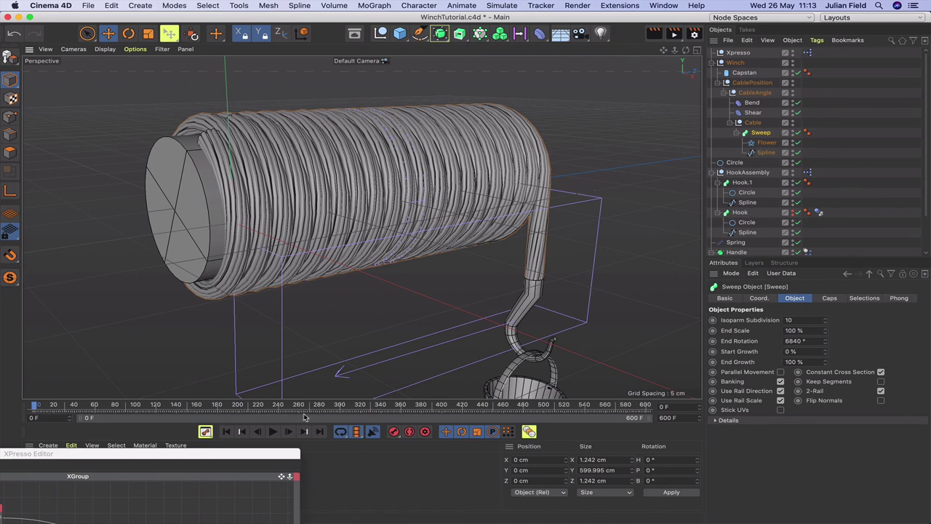
click(272, 431)
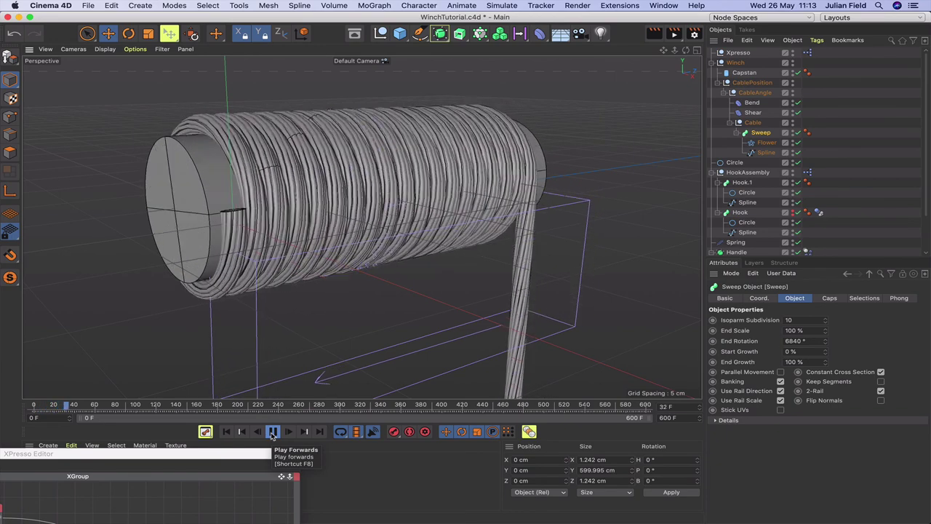
click(272, 431)
click(226, 432)
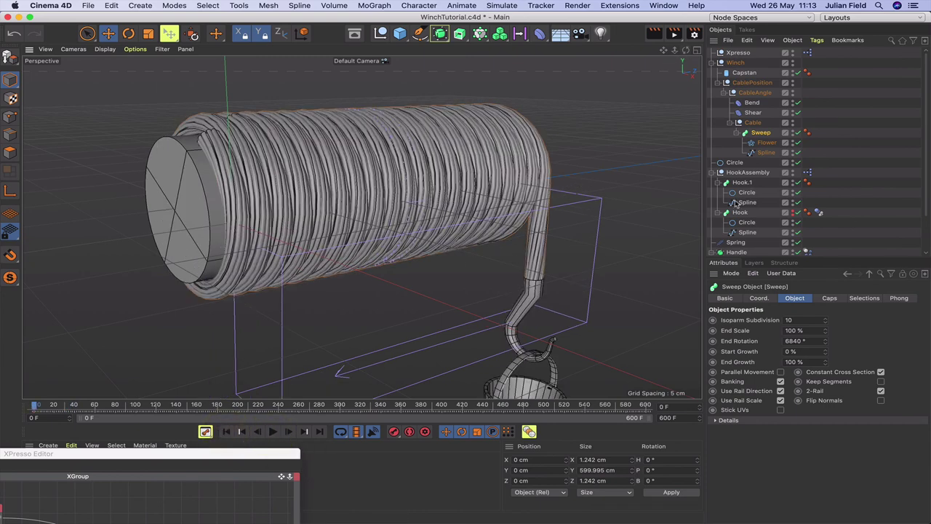
- Put the Circle back in the cable Sweep in place of the Flower and reset the End Rotation to 0°
mouse_move(760, 143)
mouse_down()
mouse_move(727, 163)
mouse_move(746, 130)
mouse_move(763, 141)
mouse_up()
click(760, 133)
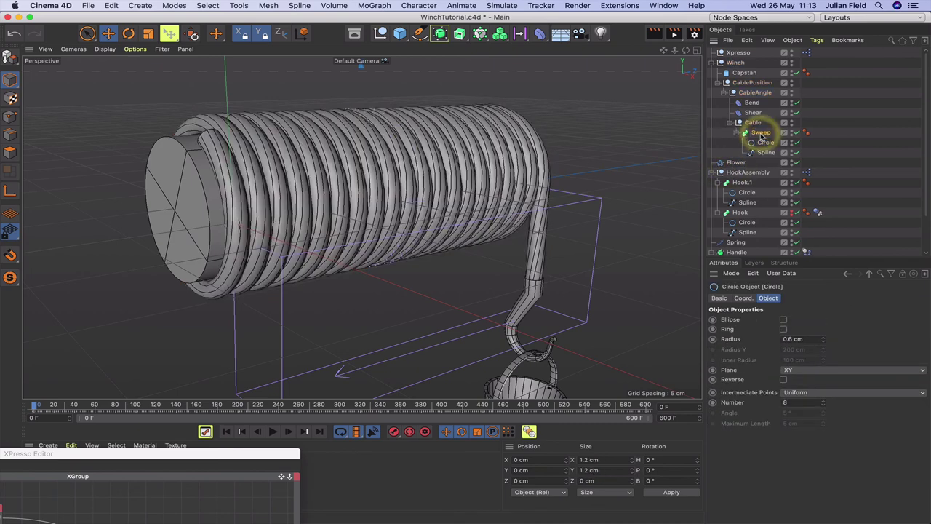
double_click(796, 341)
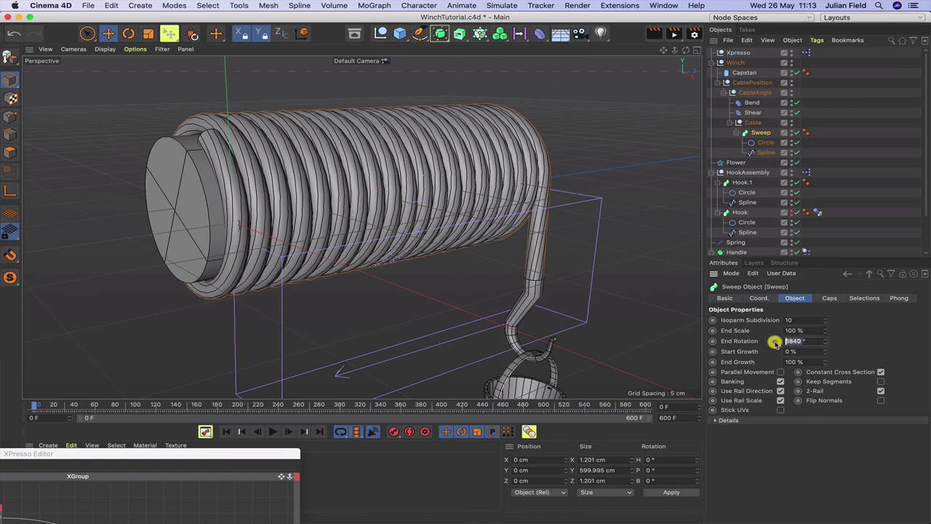
text(0)
key(Return)
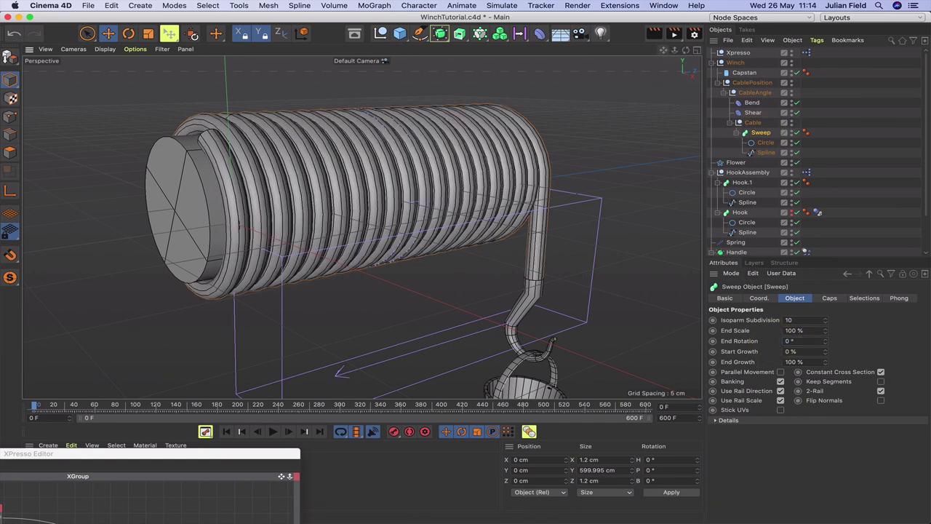
- Try moving the Winch null about 1.3 cm along Z, and undo the move
drag(664, 51, 654, 43)
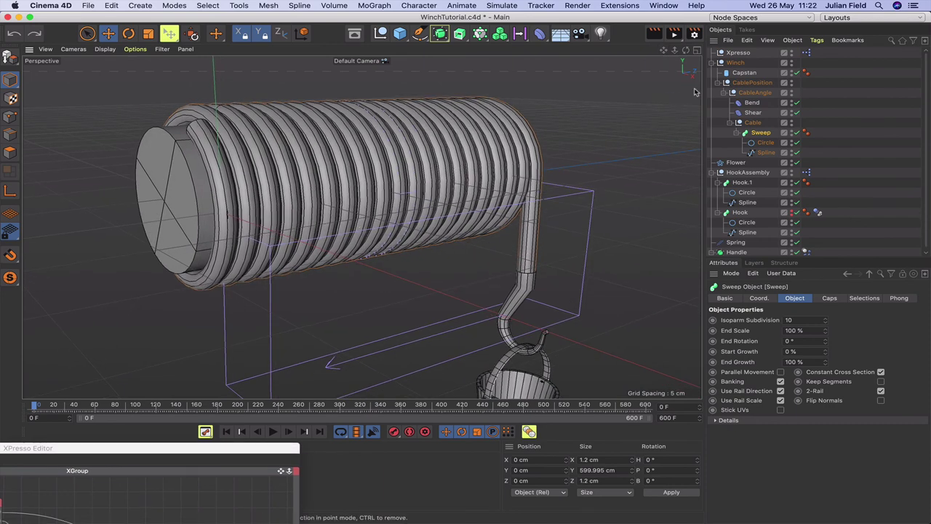
click(736, 63)
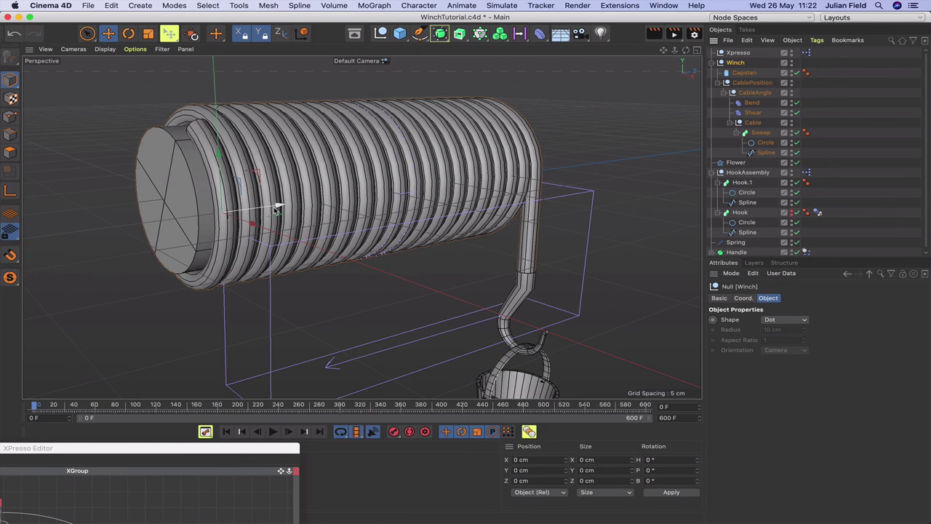
drag(278, 208, 298, 199)
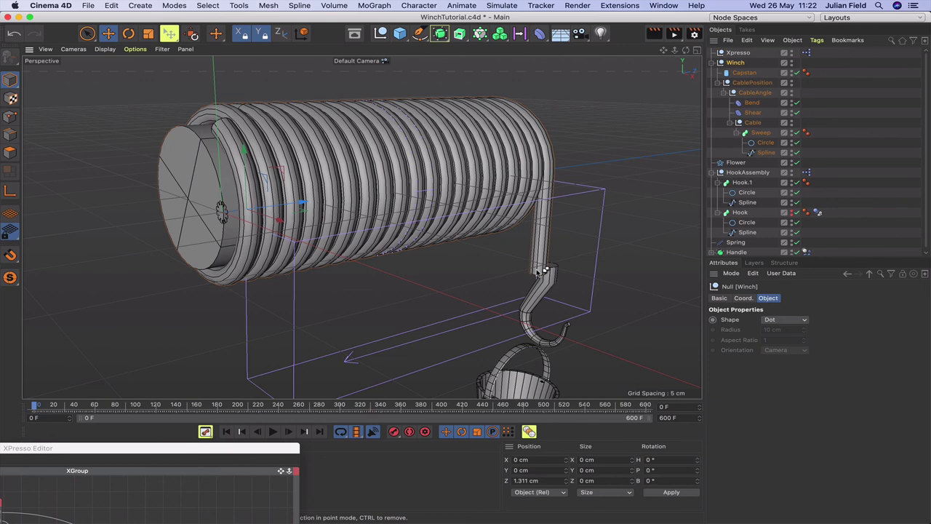
key(super+z)
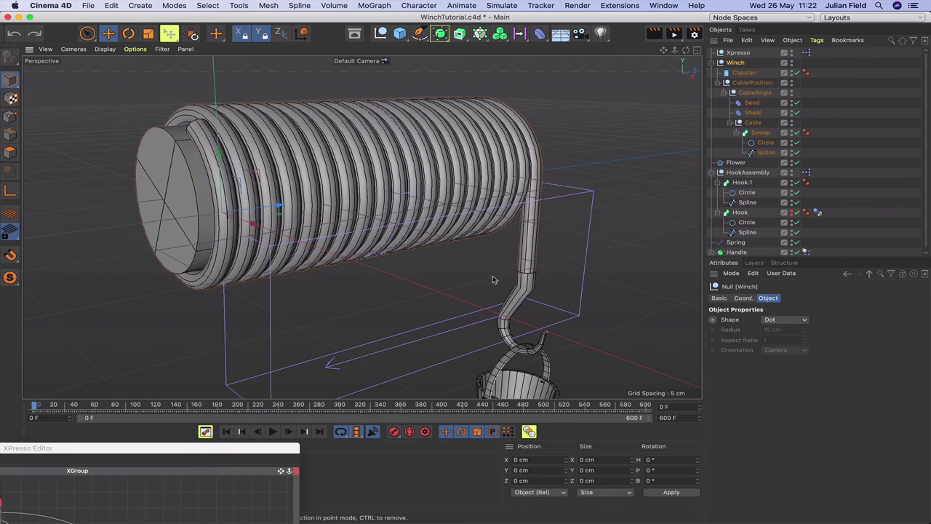
- In the XPresso graph, add a local Position Z output to the CablePosition node and wire it into the Range Mapper's input
double_click(227, 448)
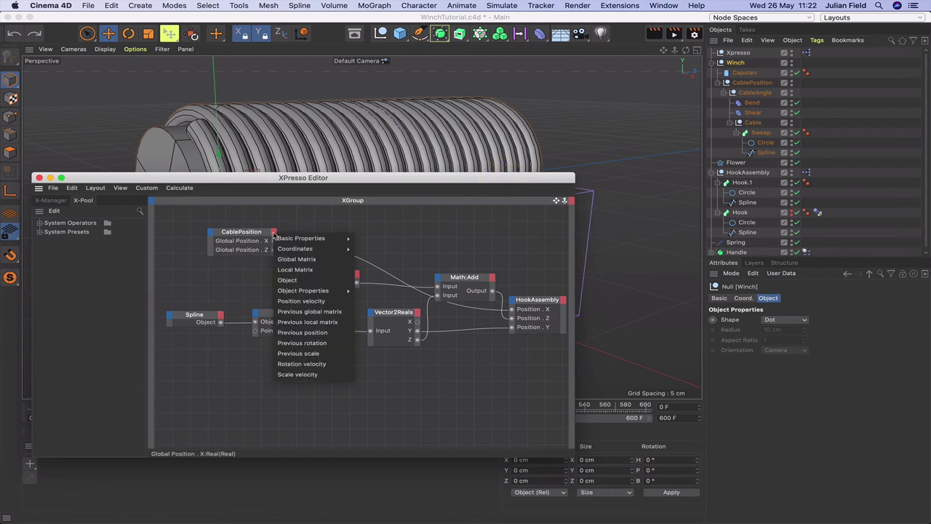
click(273, 232)
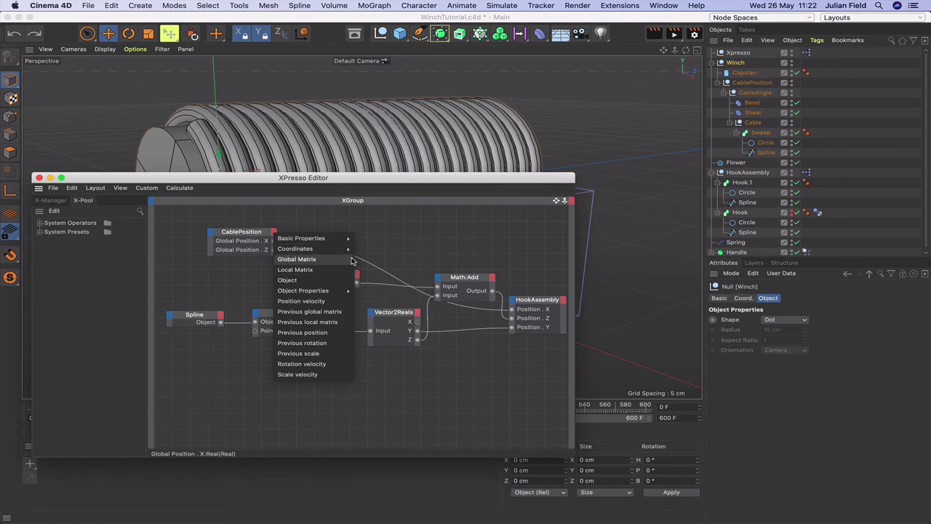
mouse_move(313, 248)
mouse_move(367, 279)
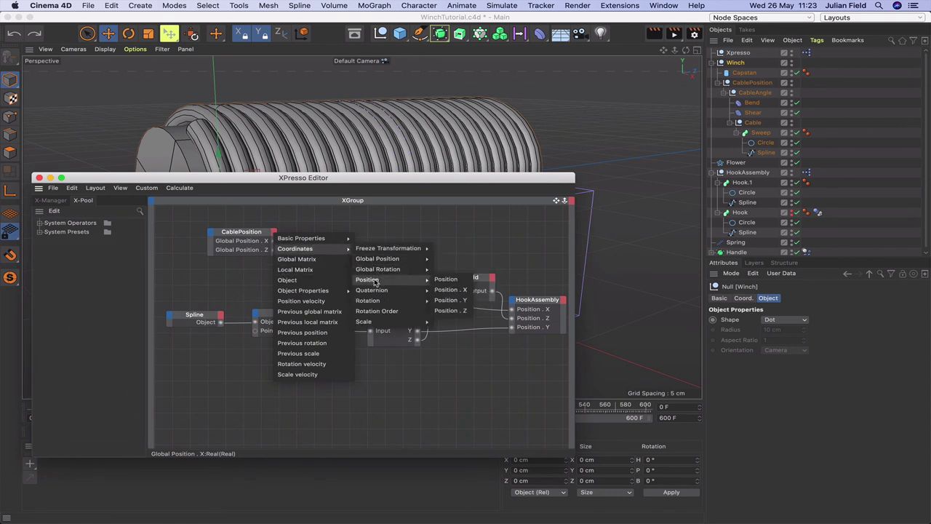
click(451, 300)
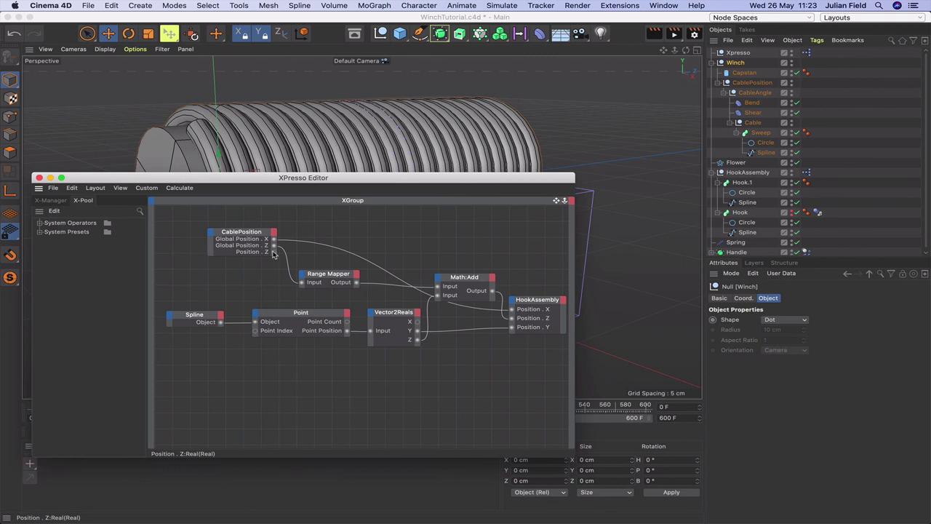
drag(273, 252, 301, 282)
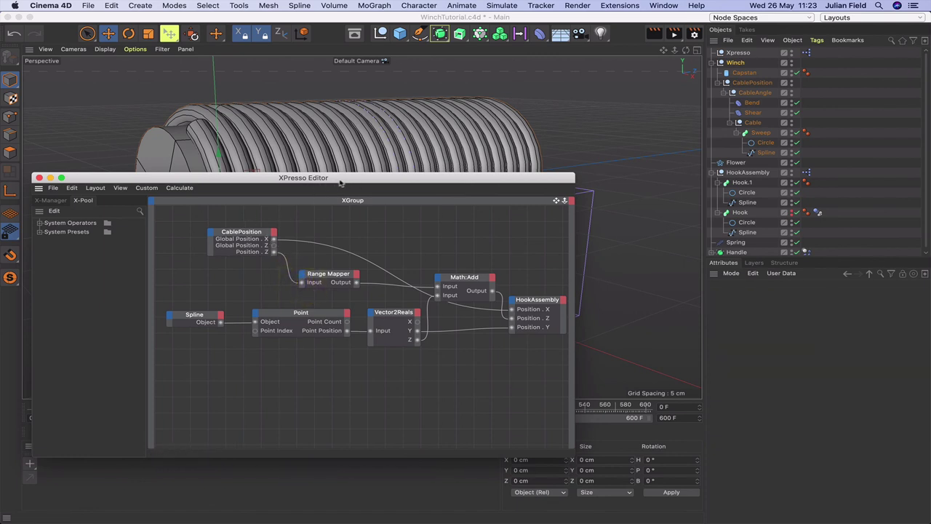
- Try moving the Winch null about -6 cm along X and 4 cm along Z, and undo the move
drag(340, 183, 57, 393)
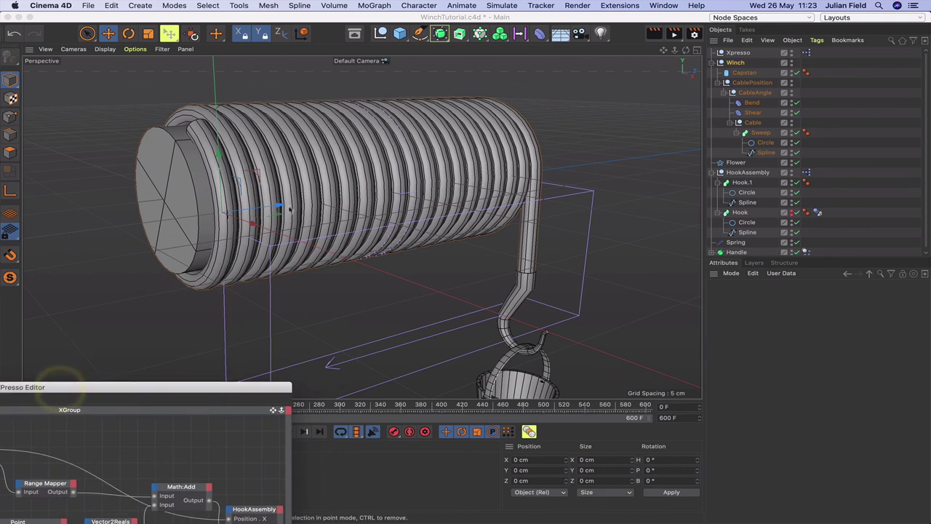
drag(281, 207, 259, 212)
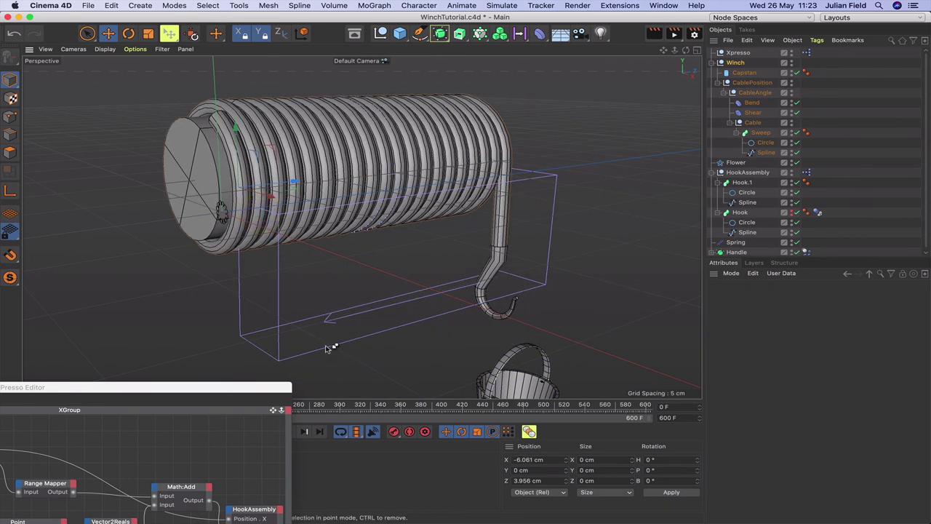
key(super+z)
key(super+z)
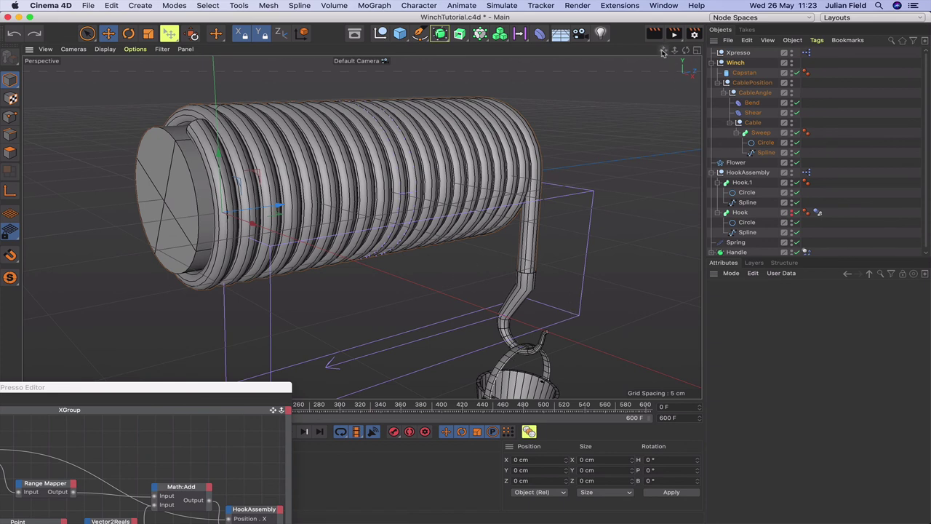
- Collapse the Winch and HookAssembly hierarchies, select everything from Winch to Handle, and move it about -14 cm along X and 6.6 cm up
click(713, 63)
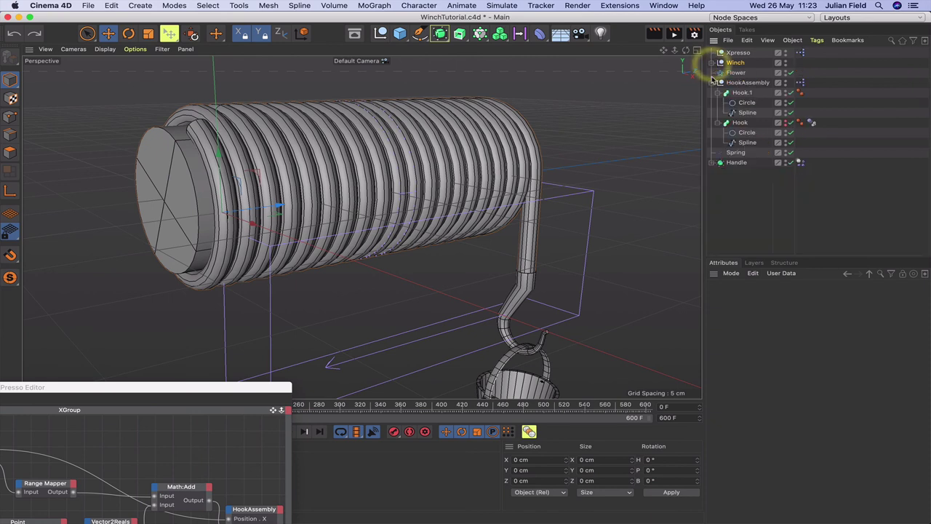
click(713, 82)
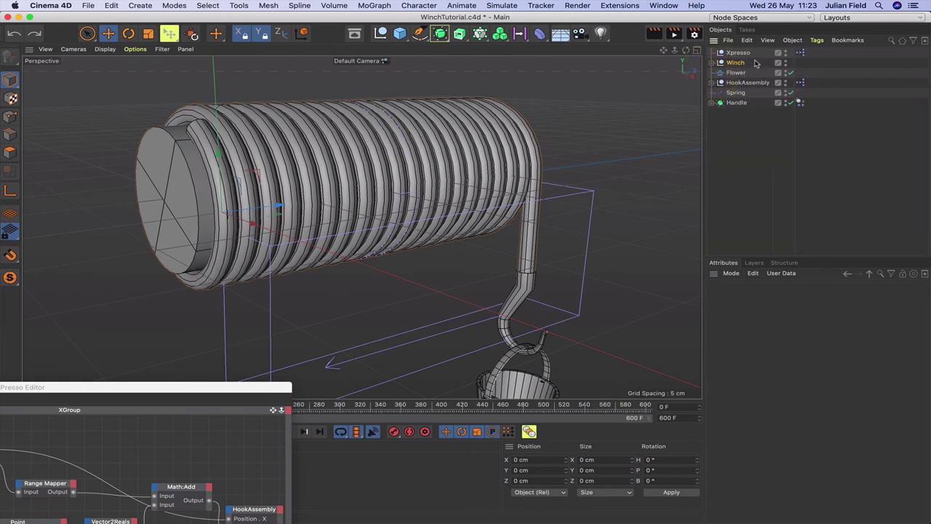
drag(755, 64, 730, 110)
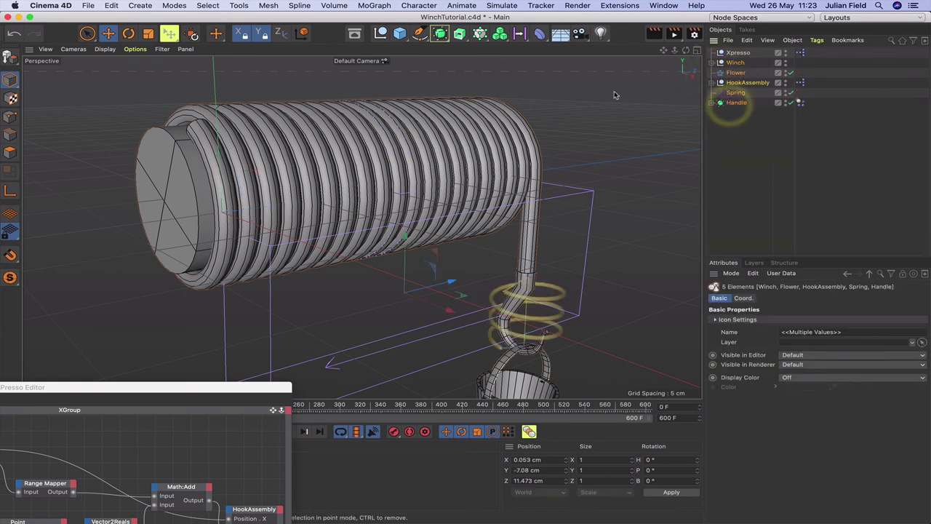
drag(407, 255, 405, 146)
drag(450, 208, 313, 197)
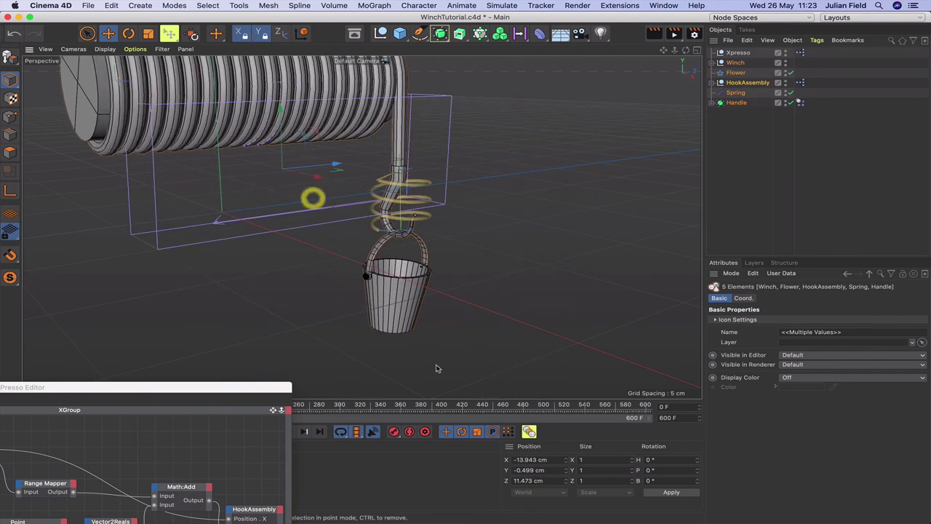
- Move the XPresso Editor clear of the timeline, play the rig's animation, and return to frame 0
drag(281, 386, 215, 447)
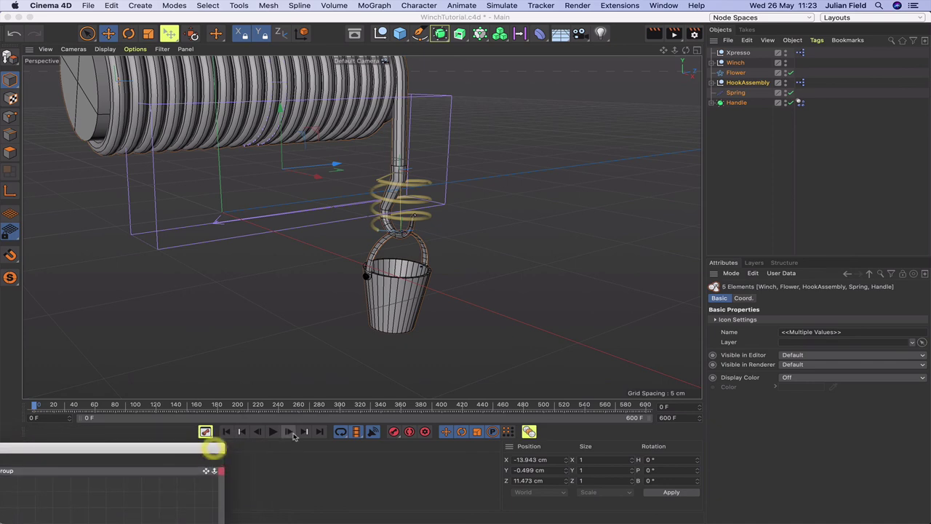
click(272, 431)
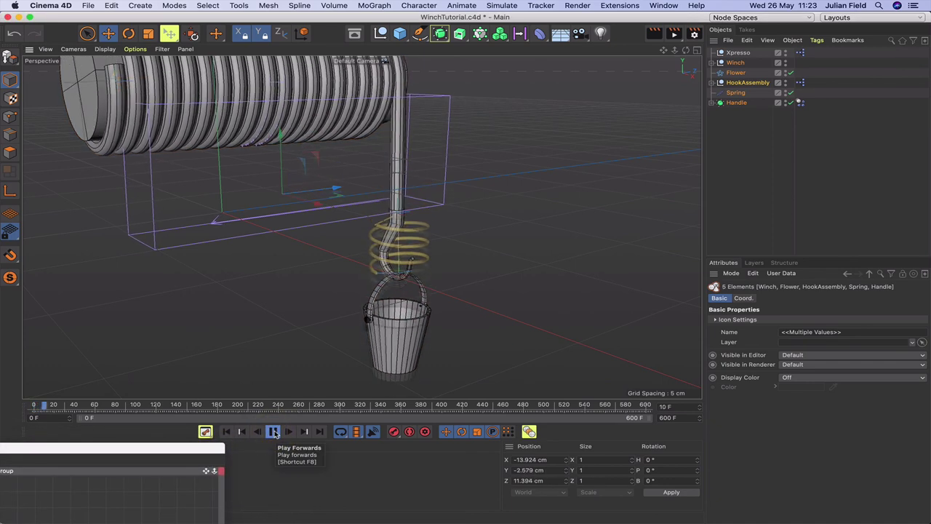
click(273, 431)
click(226, 432)
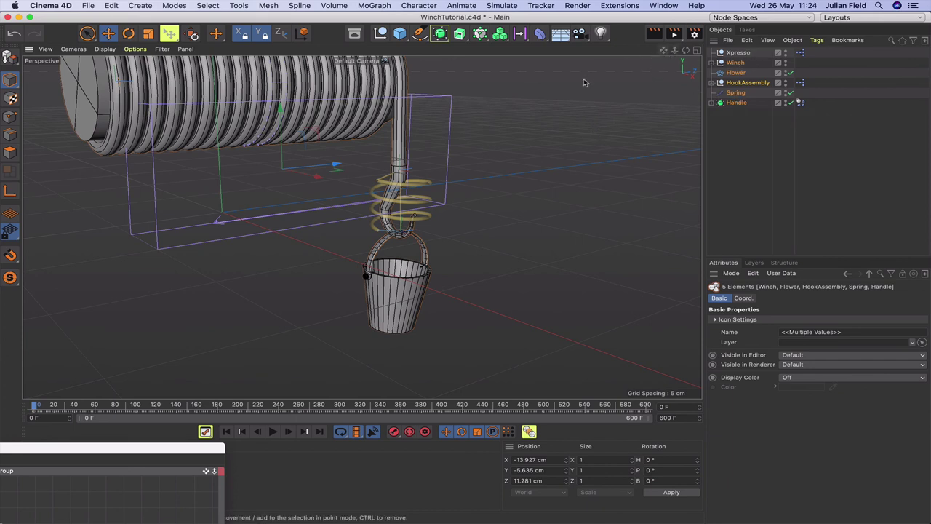
- Move the five selected objects to about X -26.2, Y -6.75, Z 32.1 cm, play the animation, and return to frame 0
drag(337, 166, 390, 136)
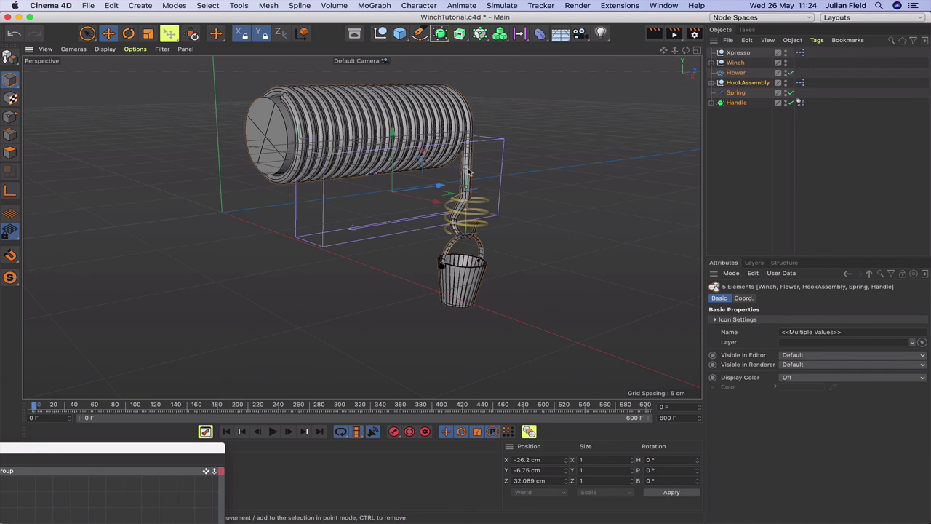
click(272, 432)
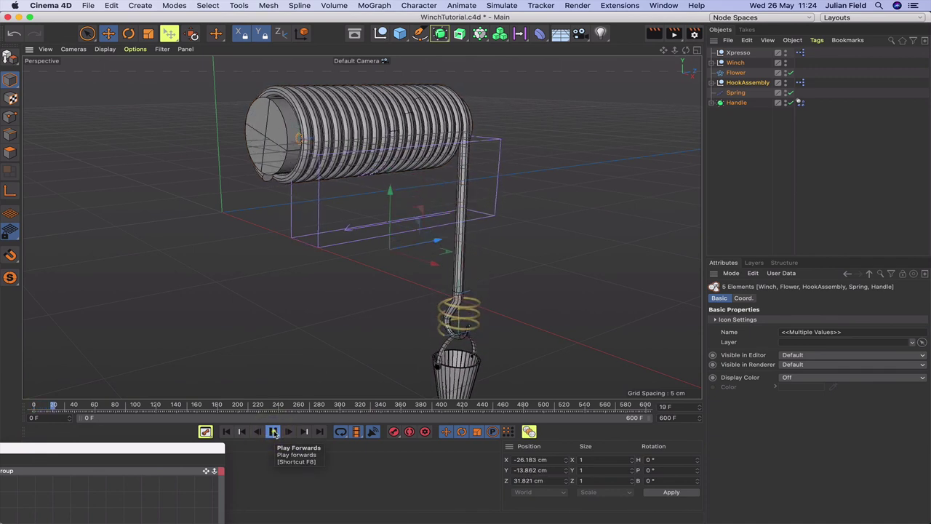
click(273, 431)
click(226, 432)
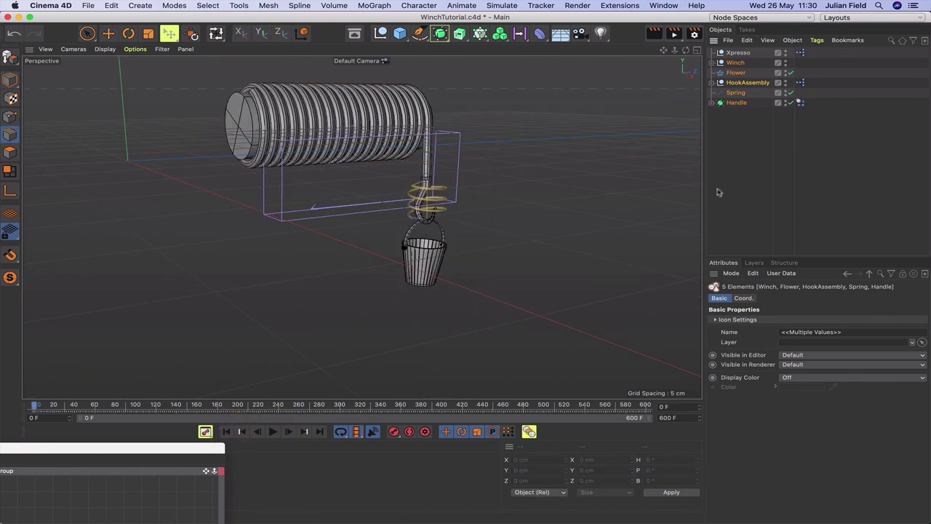
- Expand the Winch hierarchy, set the Capstan cylinder's height segments to 4, and make it an editable polygon object
click(711, 63)
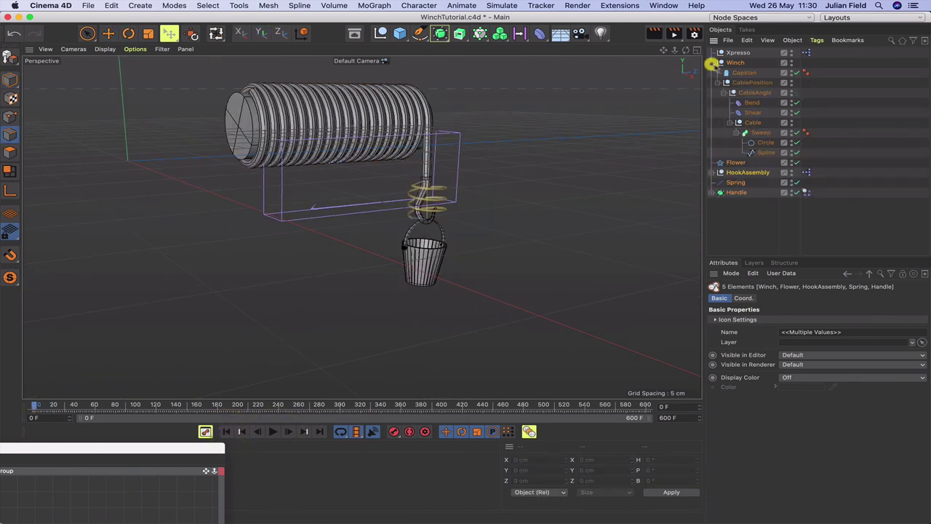
click(742, 72)
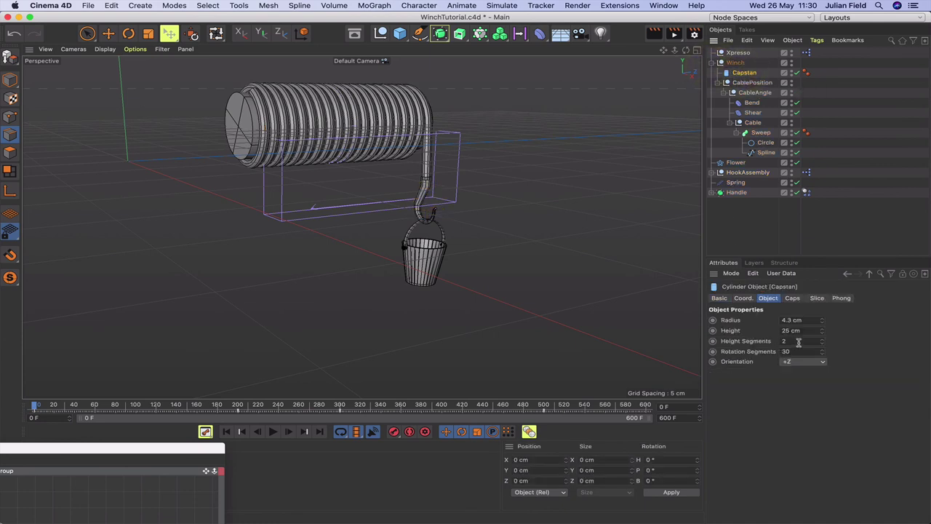
drag(798, 342, 762, 342)
key(c)
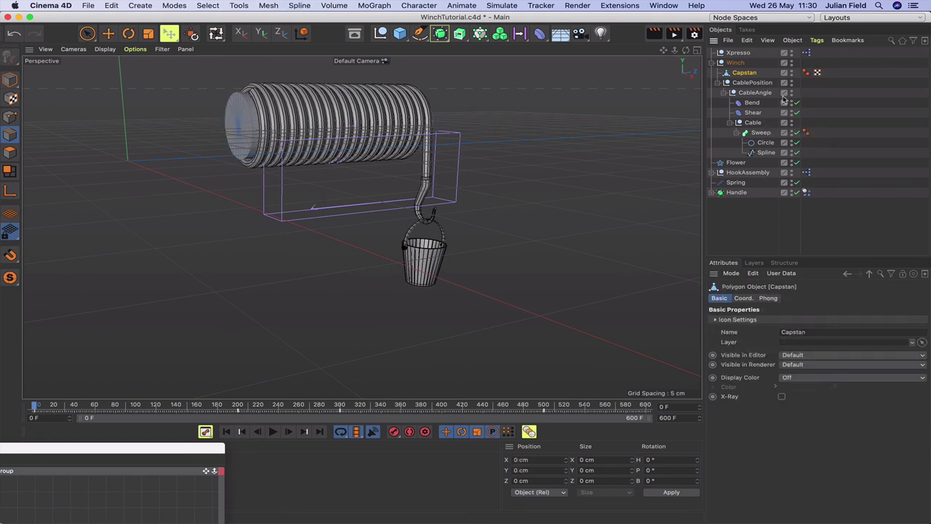
- Disable the cable Sweep and, in the top view, loop-select the Capstan's two edge loops at 6.25 cm either side of its centre
click(798, 133)
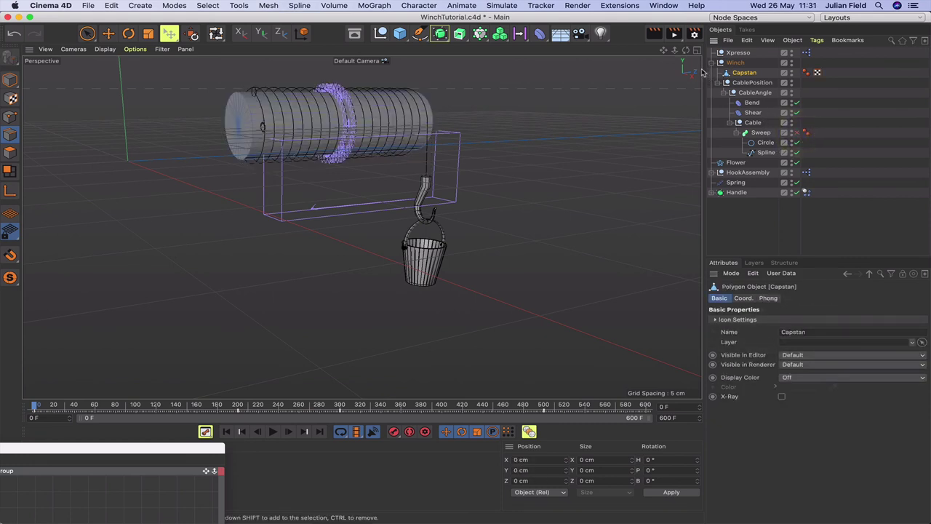
key(F2)
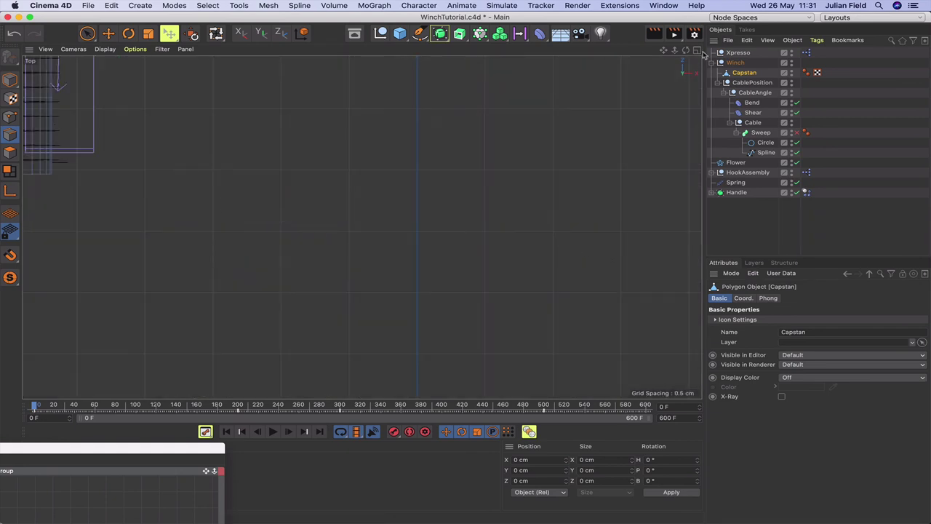
key(h)
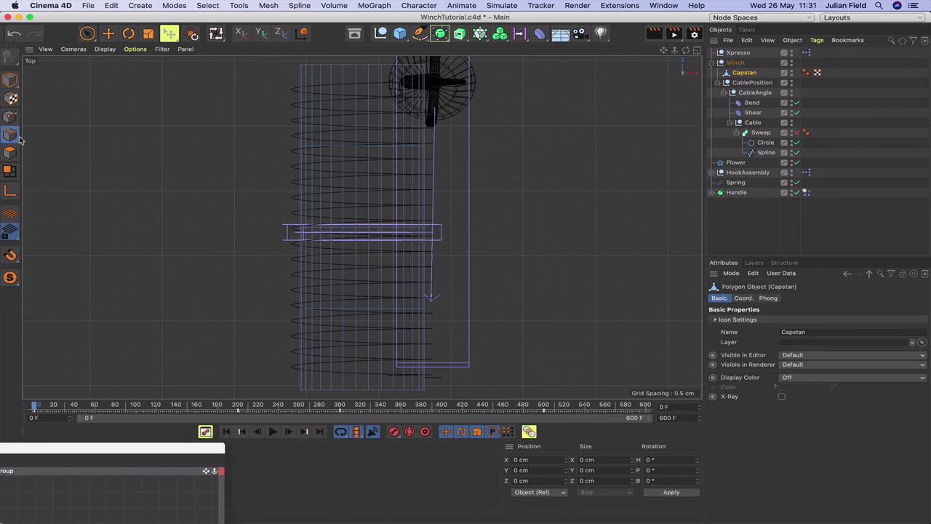
key(u)
key(l)
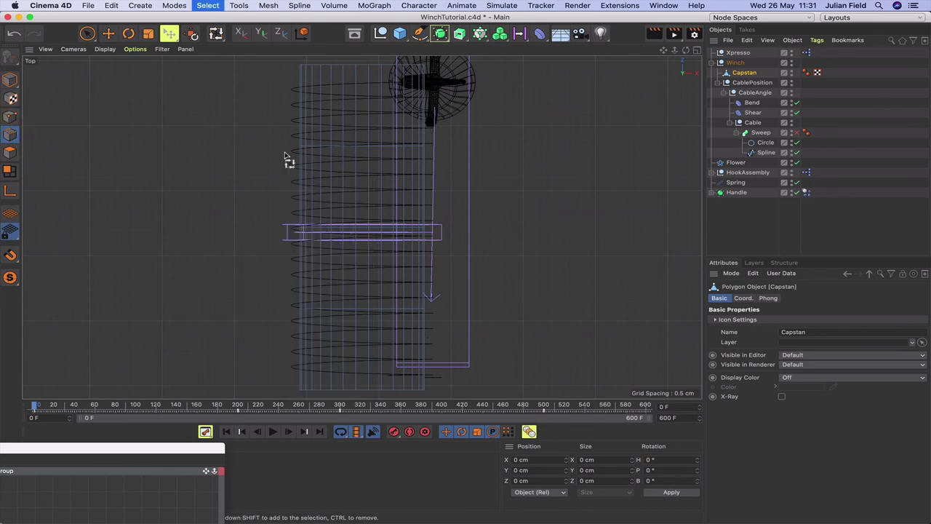
click(352, 148)
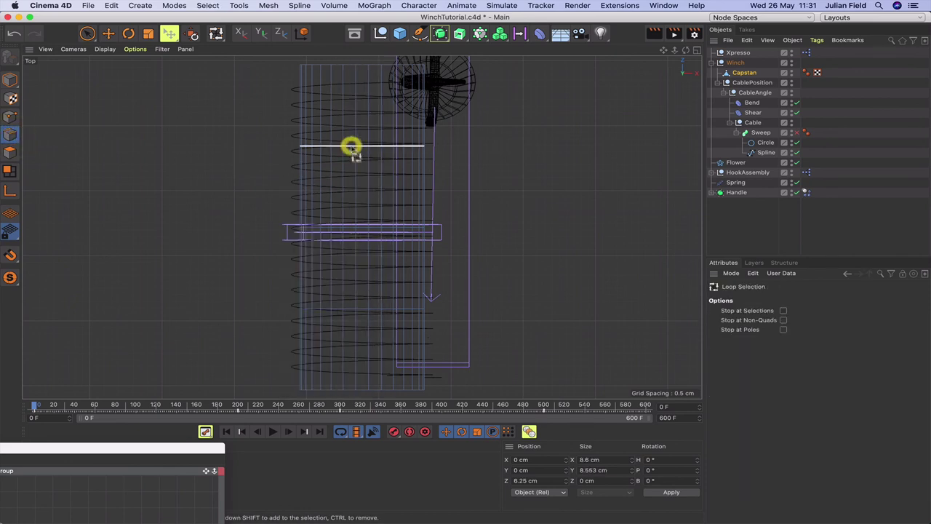
shift+click(361, 311)
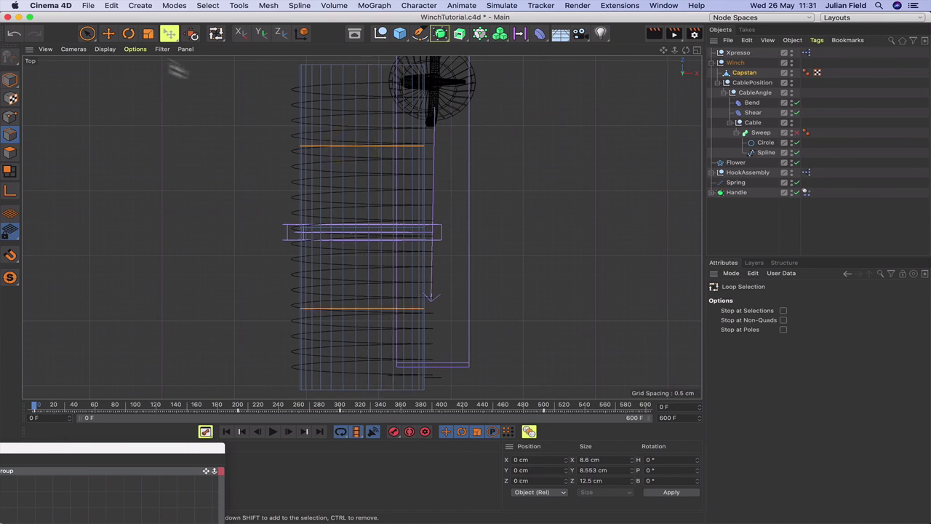
- Scale the two selected edge loops along Z to about 191% so they sit near the Capstan's ends, and return to the perspective view
click(149, 33)
drag(358, 154, 365, 113)
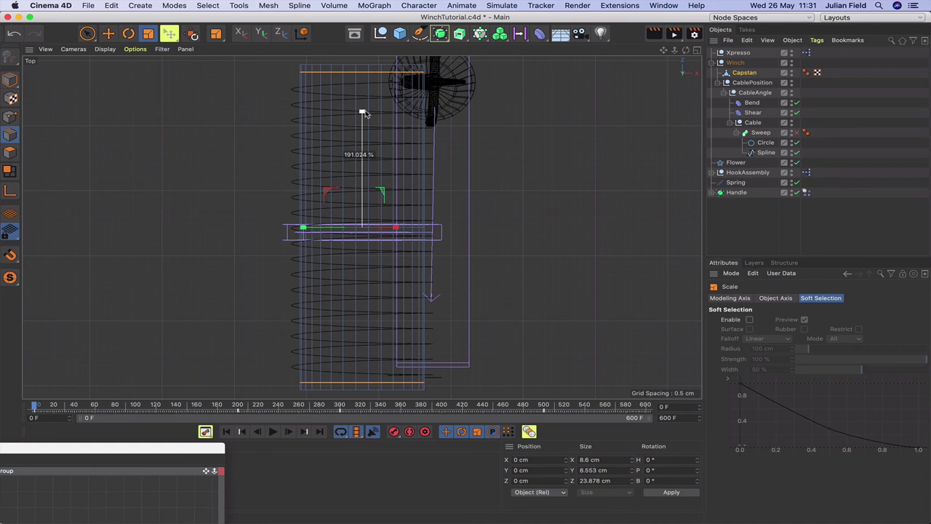
drag(366, 113, 364, 111)
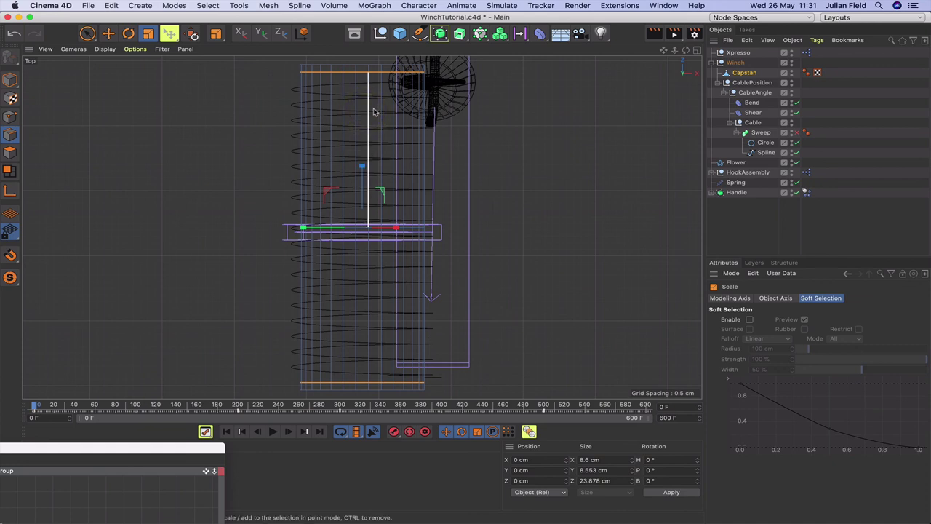
key(F1)
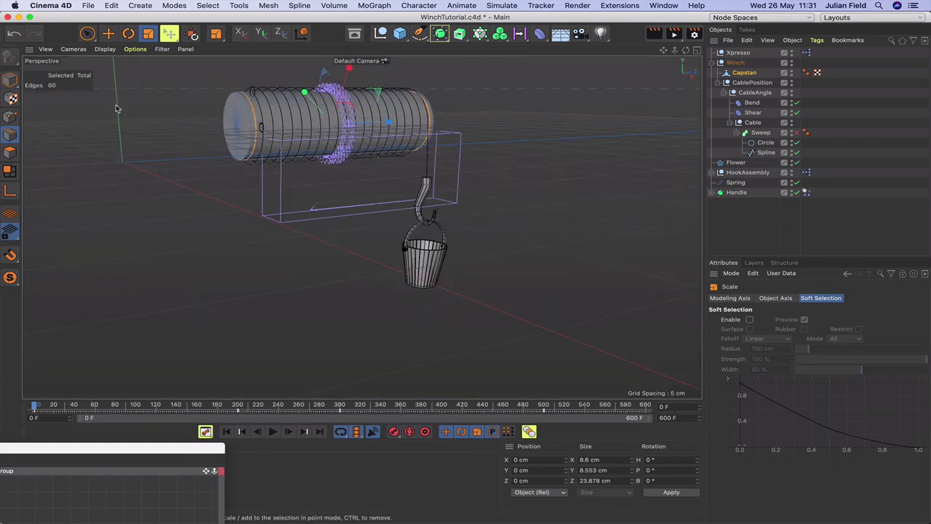
- In polygon mode, loop-select the narrow band of polygons around the Capstan's near end
click(10, 151)
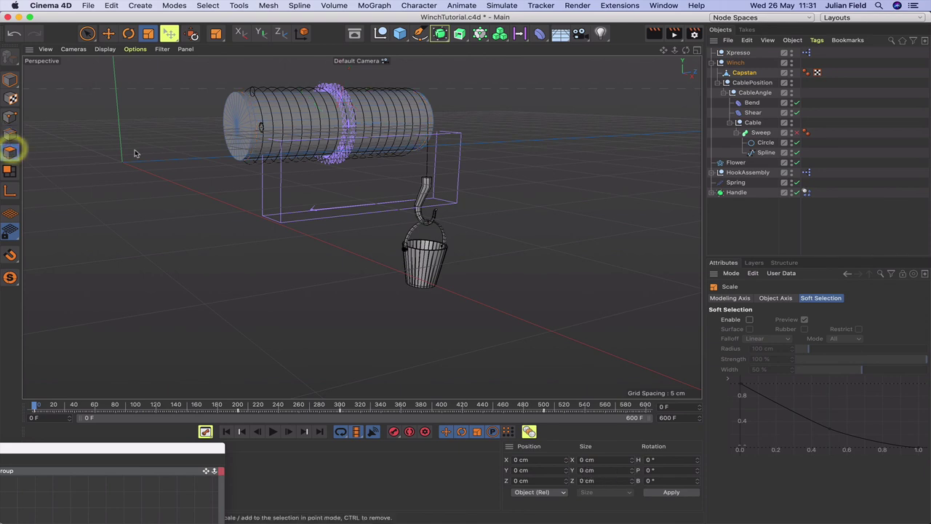
key(u)
key(l)
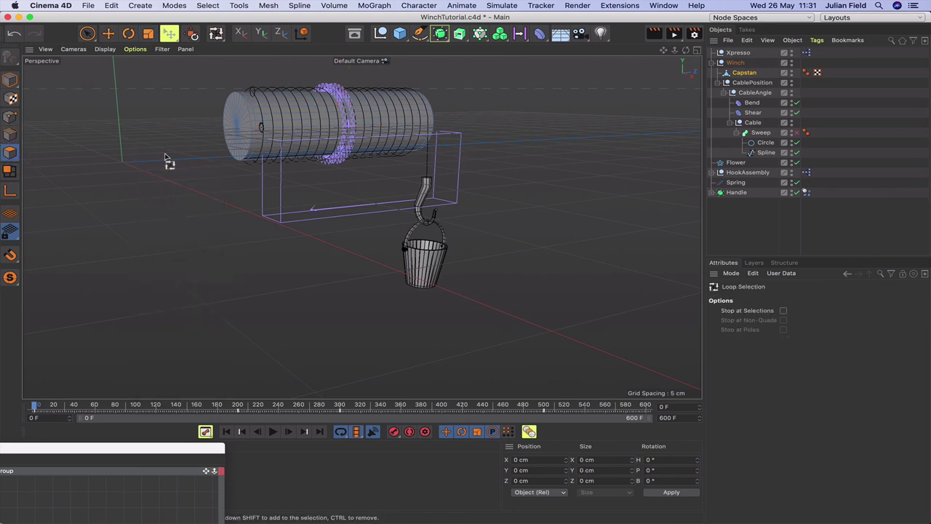
click(250, 121)
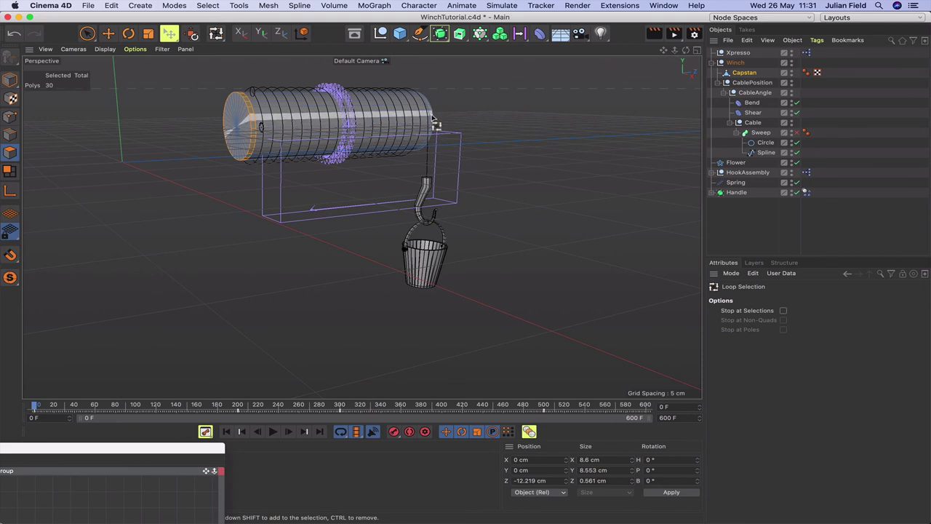
click(432, 118)
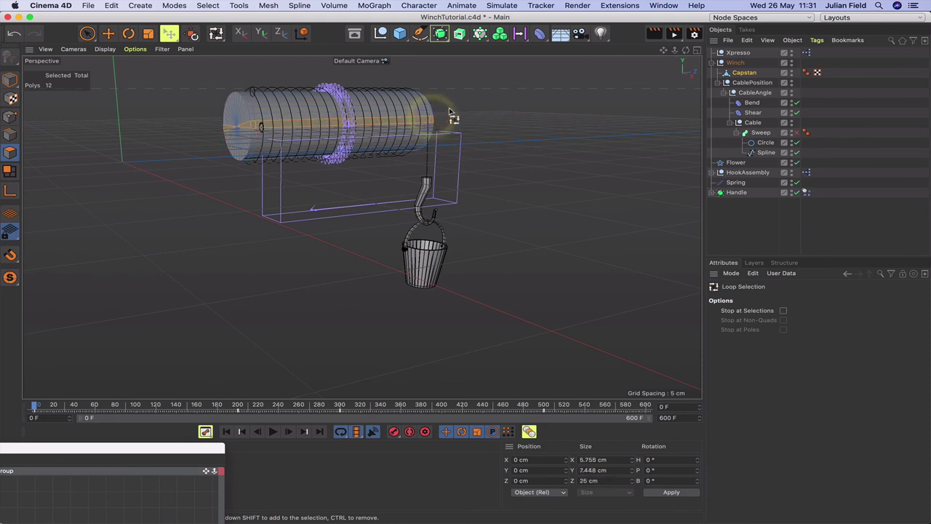
key(super+z)
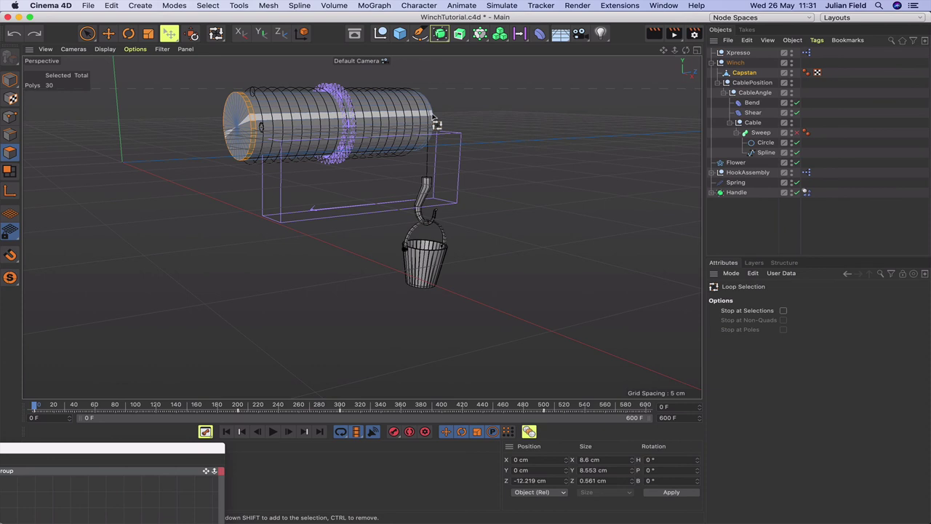
click(431, 111)
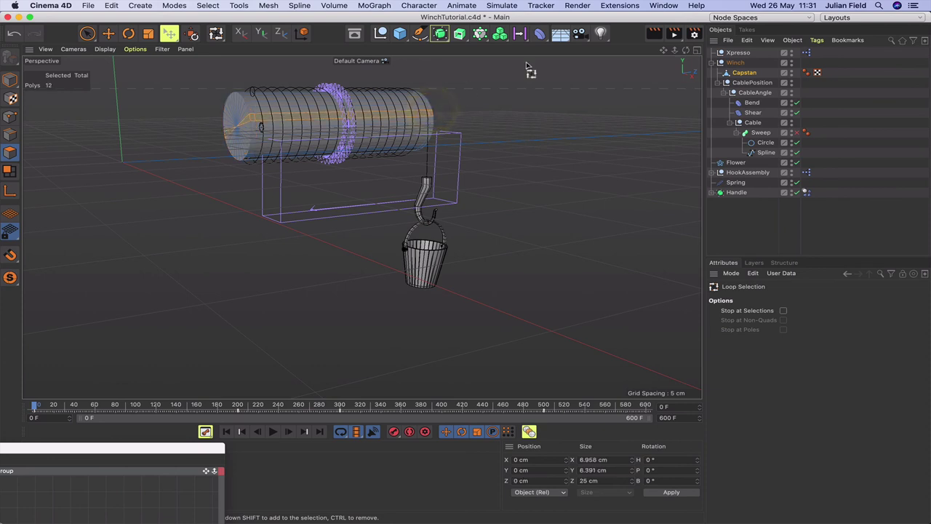
key(super+z)
- Add the matching narrow polygon band at the Capstan's far end to the loop selection
scroll(361, 227, up, 5)
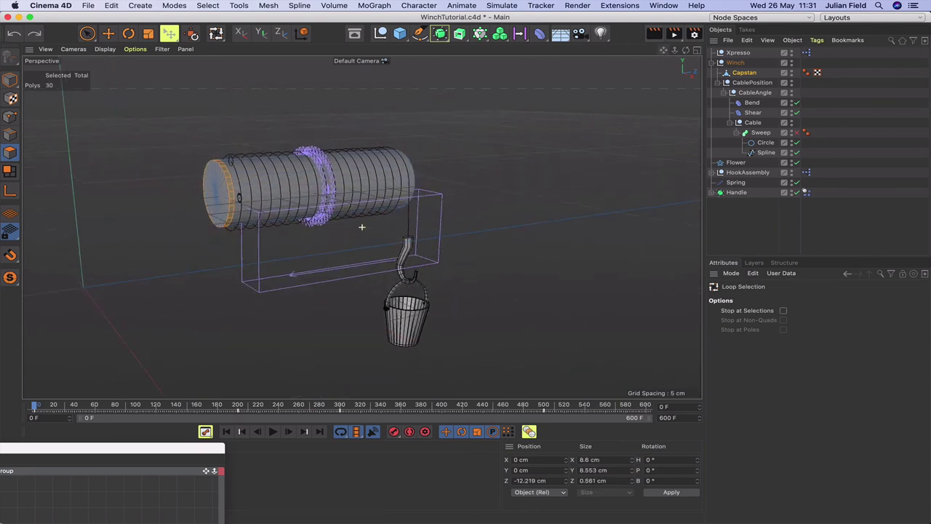
drag(674, 50, 713, 51)
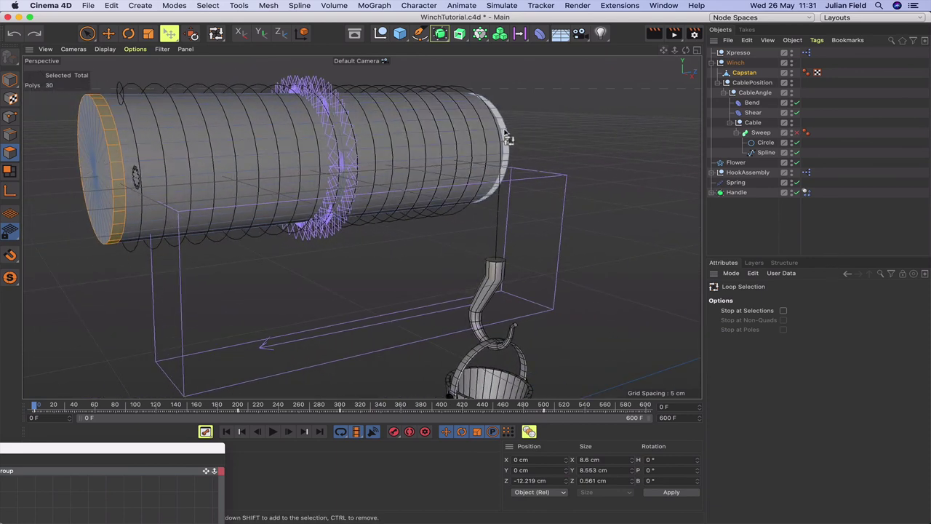
shift+click(500, 131)
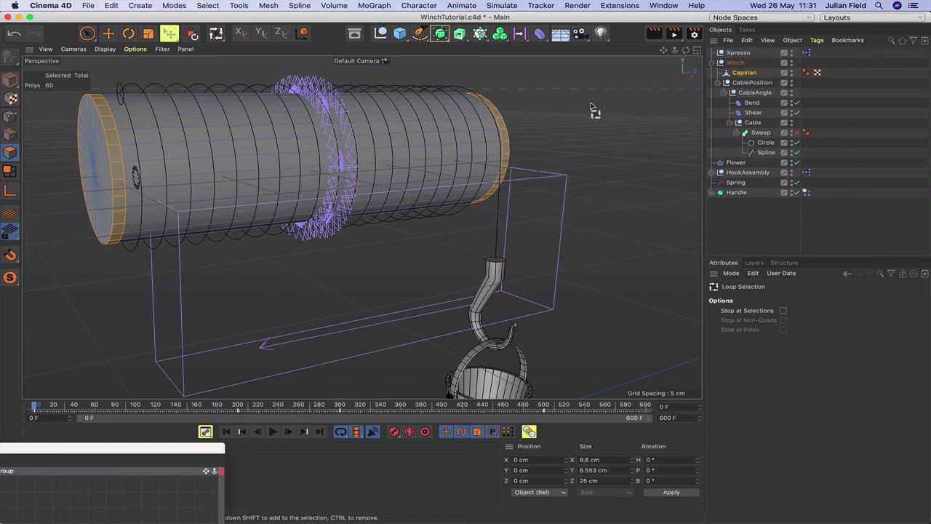
- Extrude the two selected end bands outward with an offset of 1.5 cm to form flanges
key(d)
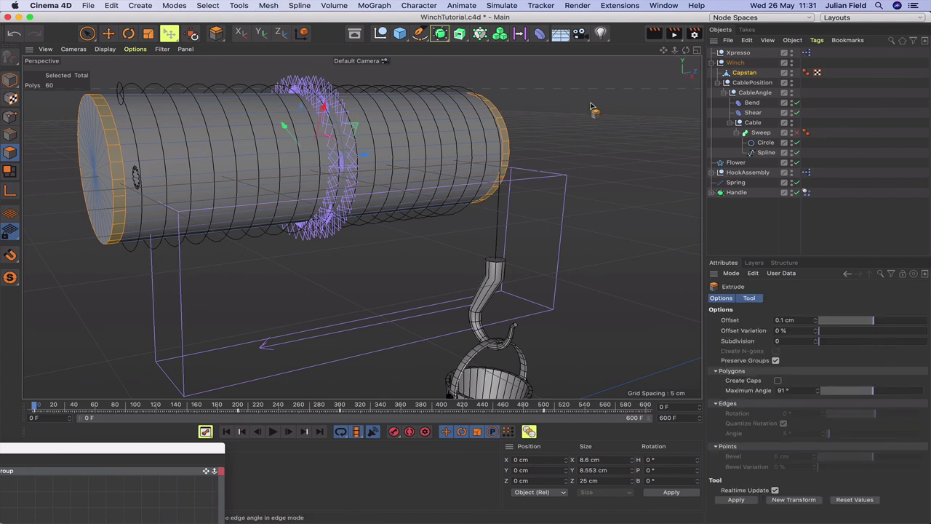
click(769, 321)
text(2)
key(Return)
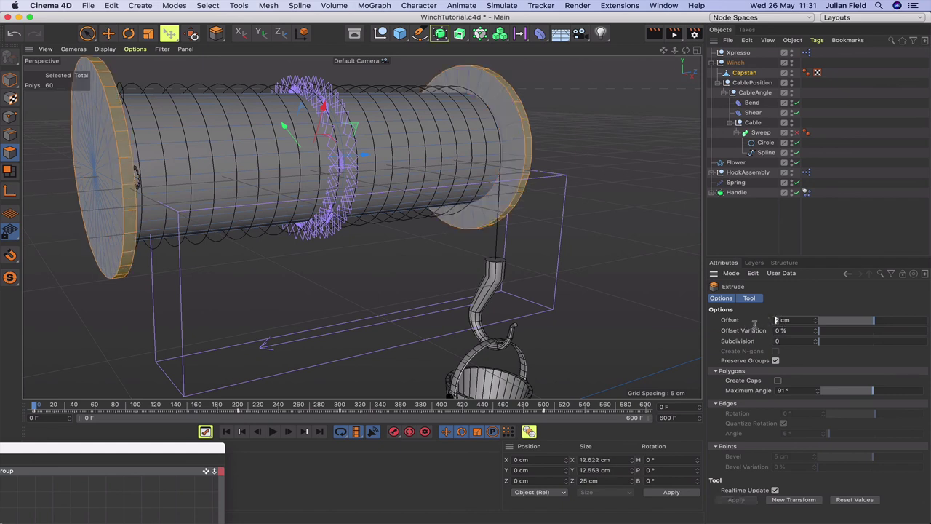
click(760, 320)
text(1.5)
key(Return)
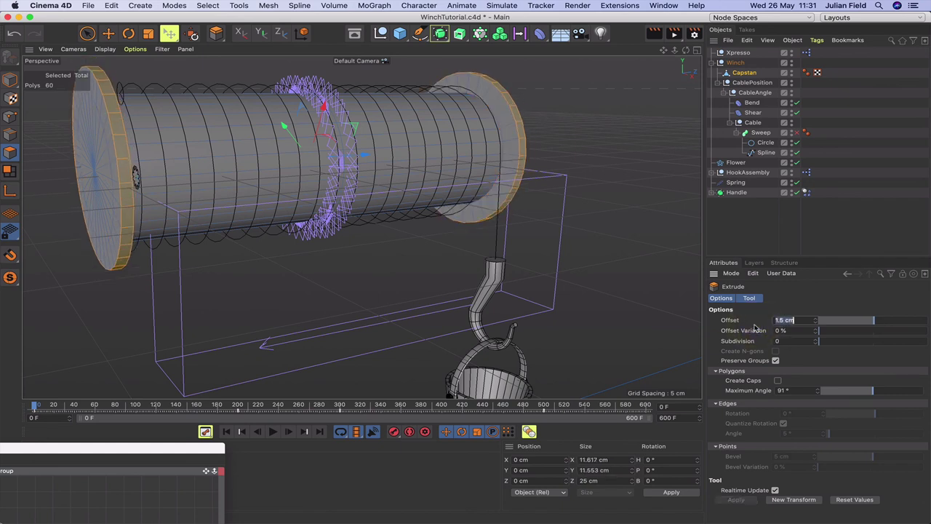
- Re-enable the cable Sweep and check the cable's clearance from the end flanges in the perspective and top views
click(797, 134)
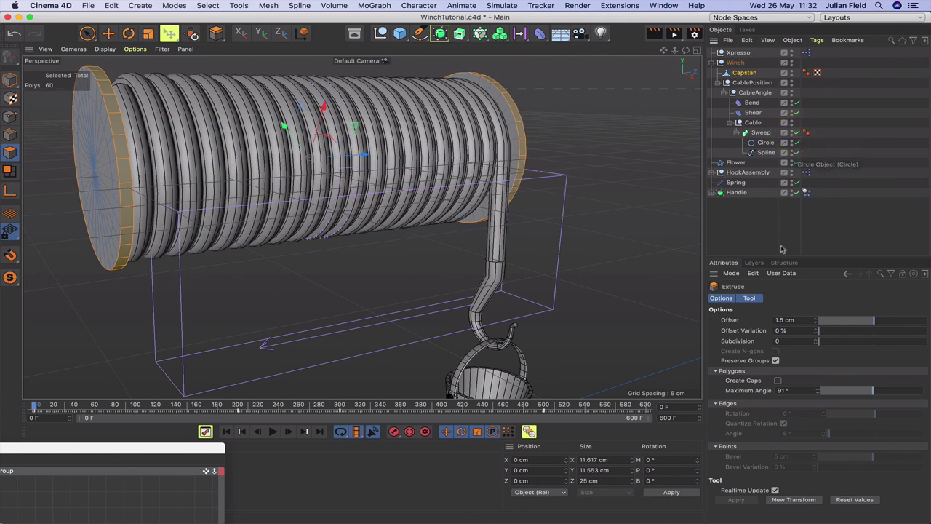
drag(685, 51, 653, 52)
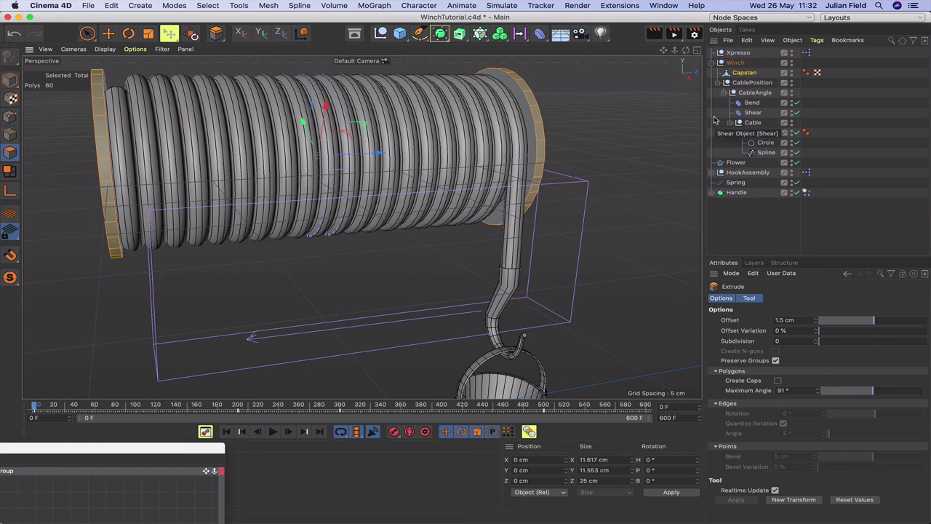
key(F2)
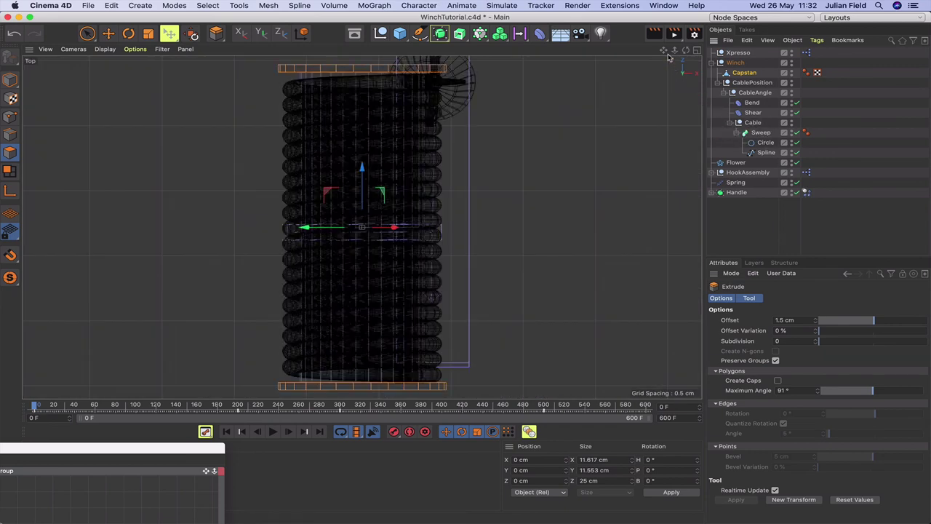
drag(664, 52, 663, 1)
right_drag(663, 54, 717, 54)
drag(664, 53, 662, 2)
right_drag(665, 53, 724, 54)
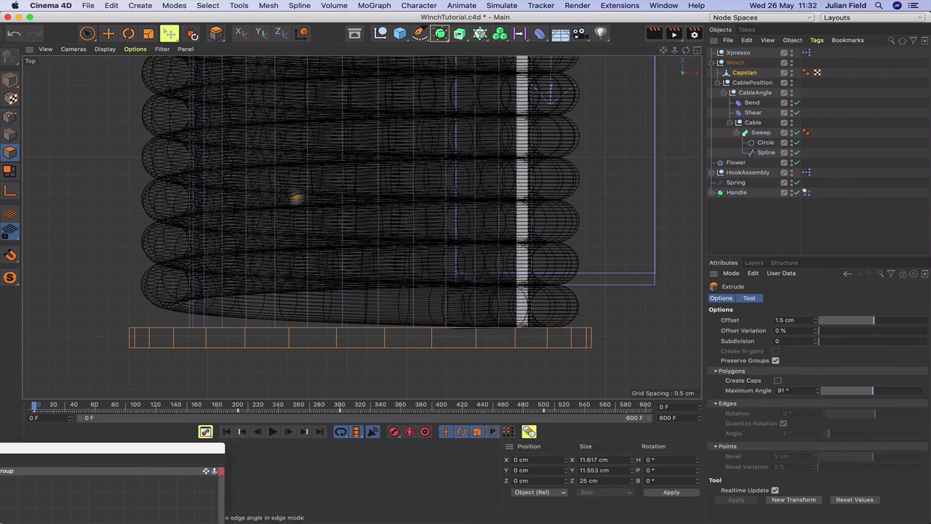
key(F1)
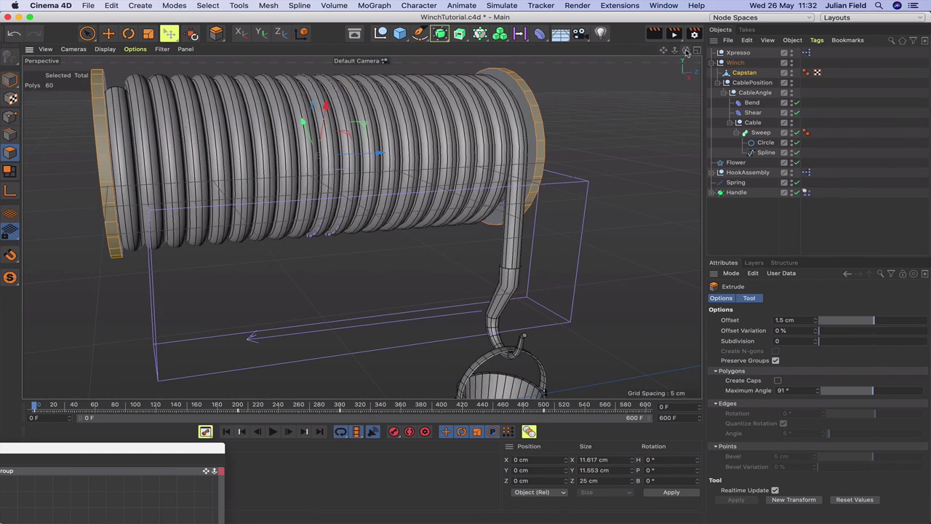
- Add the near flange's inner face loop and the end cap's polygon loops to the Capstan selection
drag(686, 51, 861, 75)
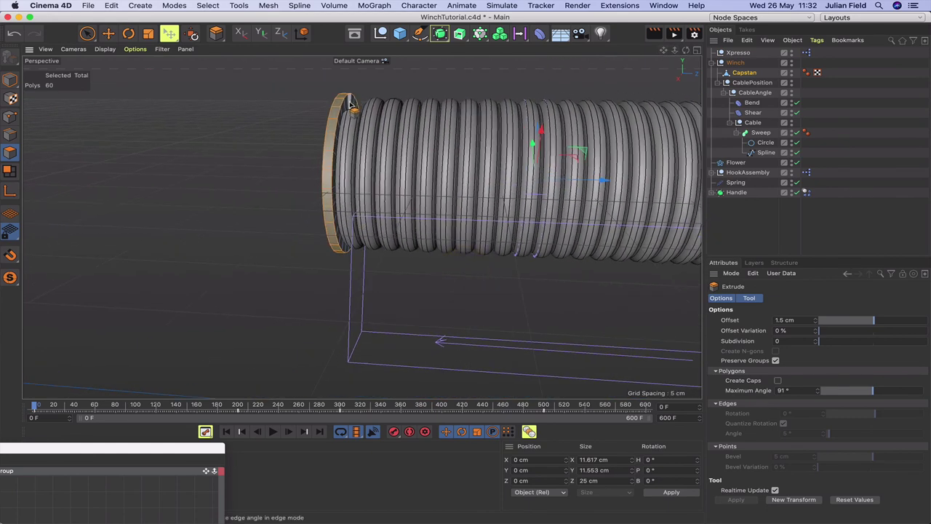
key(u)
key(l)
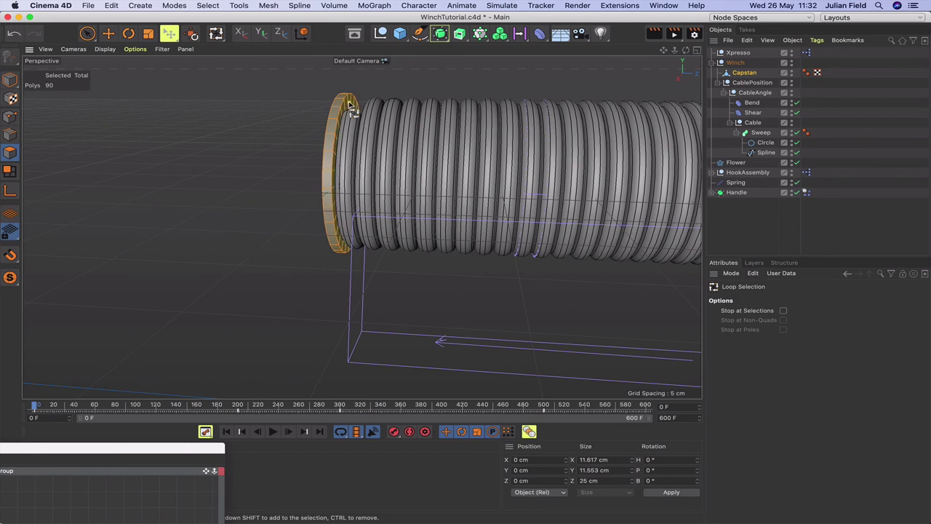
shift+click(349, 104)
drag(686, 50, 808, 56)
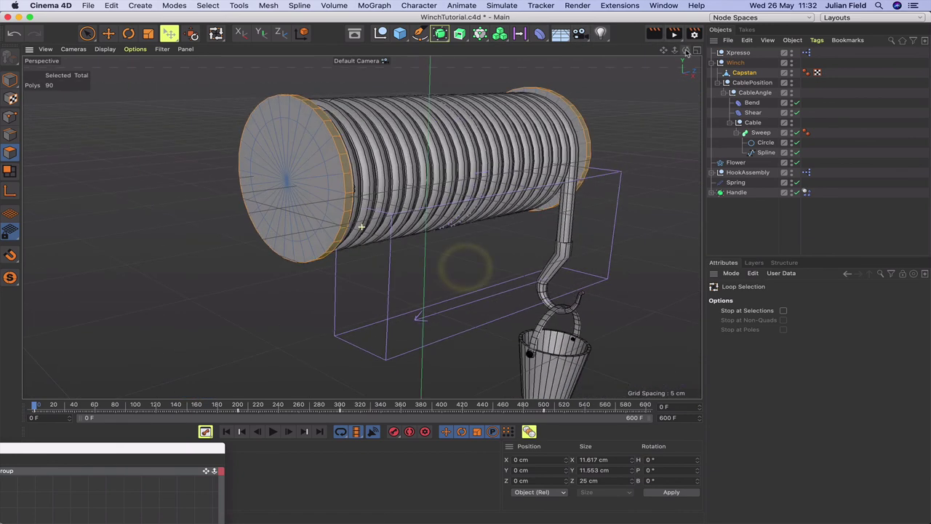
shift+click(320, 161)
key(super+z)
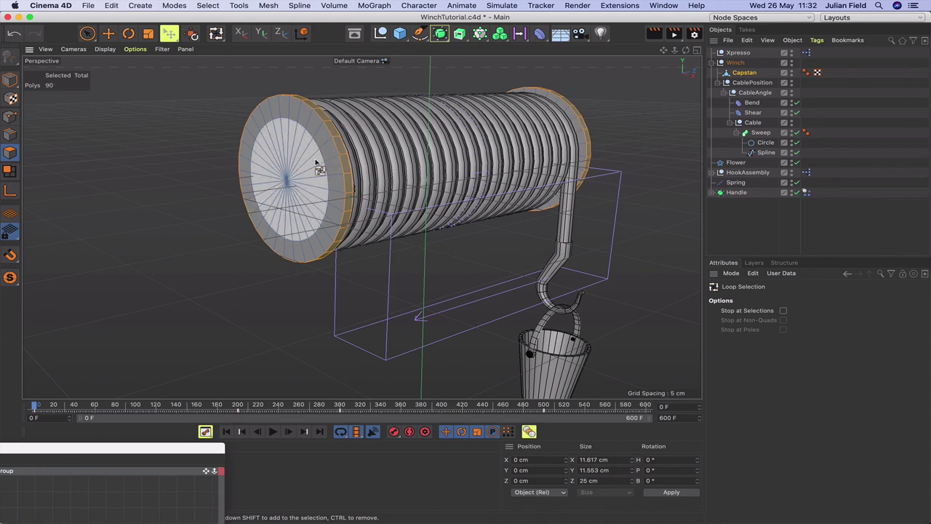
shift+click(331, 160)
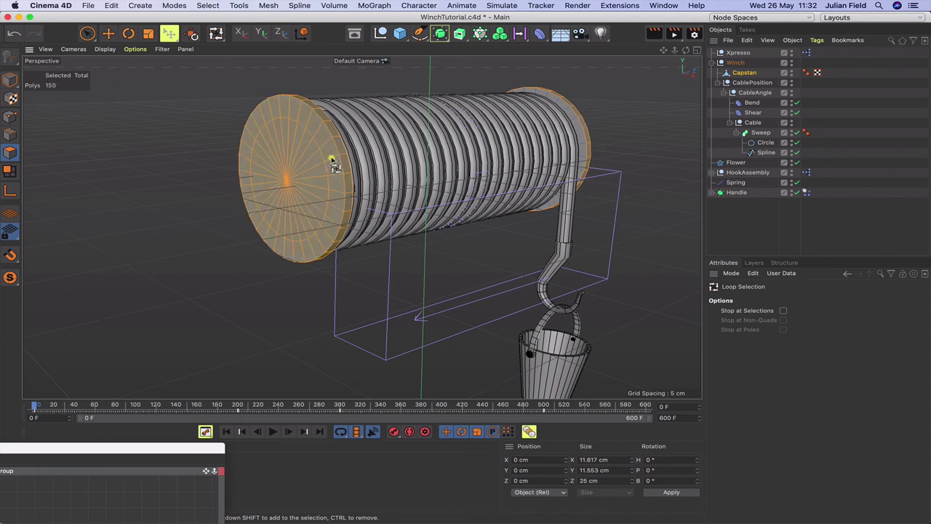
shift+click(332, 161)
- Deselect the outer rim band of the far flange so only the near flange is selected
drag(686, 50, 606, 47)
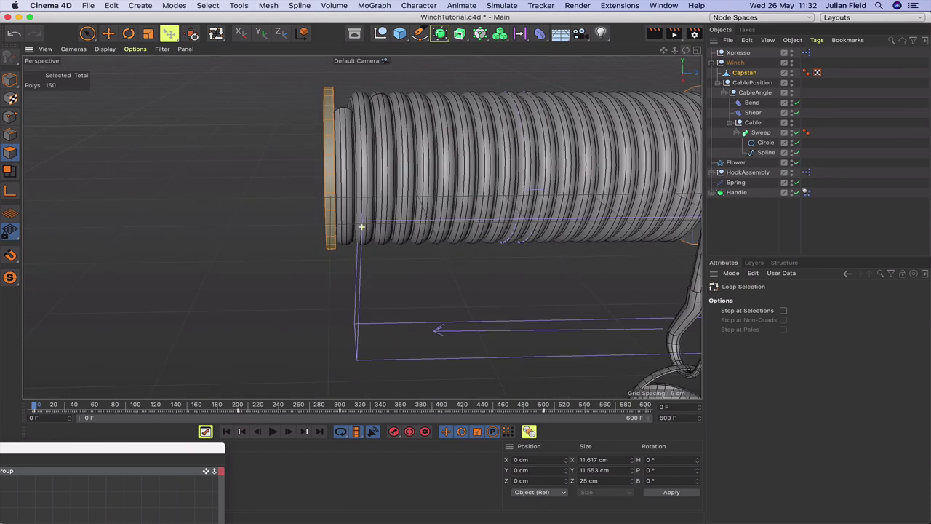
drag(665, 51, 473, 58)
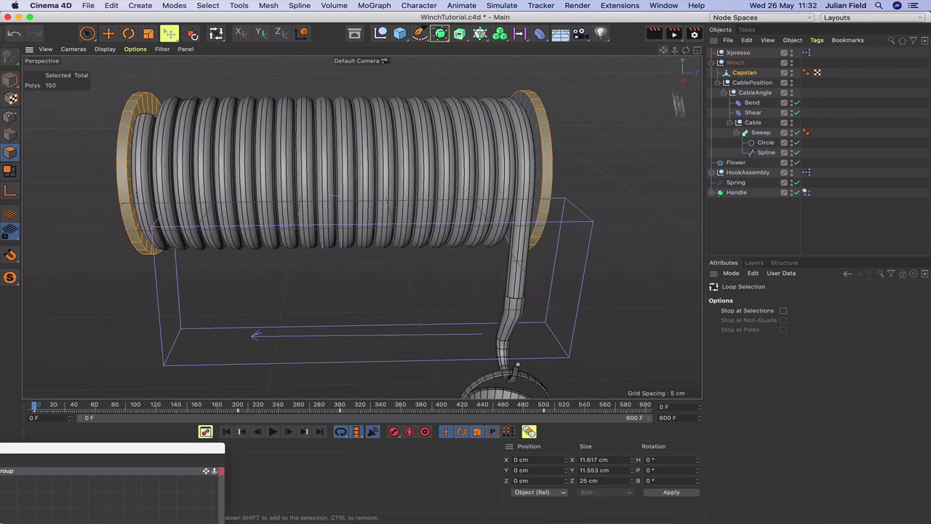
ctrl+click(551, 143)
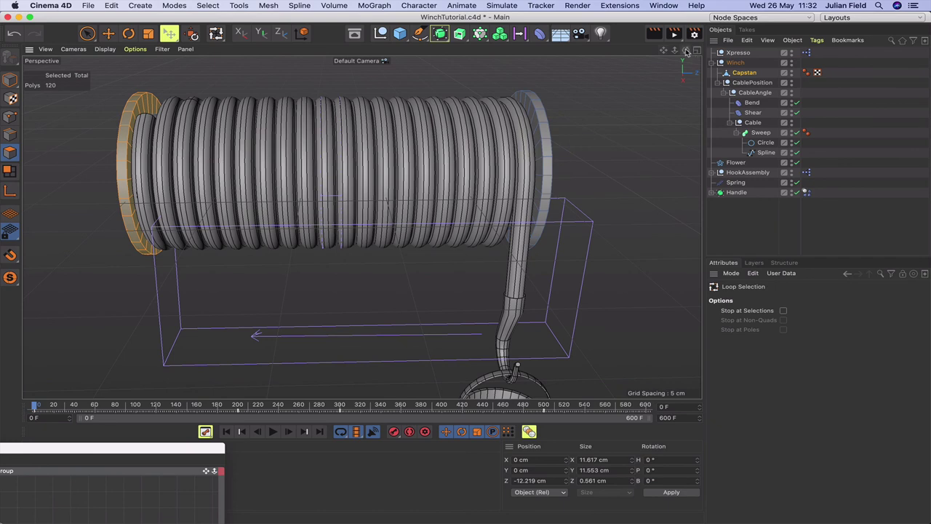
- Move the selected near flange outward along Z to about -12.4 cm to clear the cable
drag(686, 51, 706, 77)
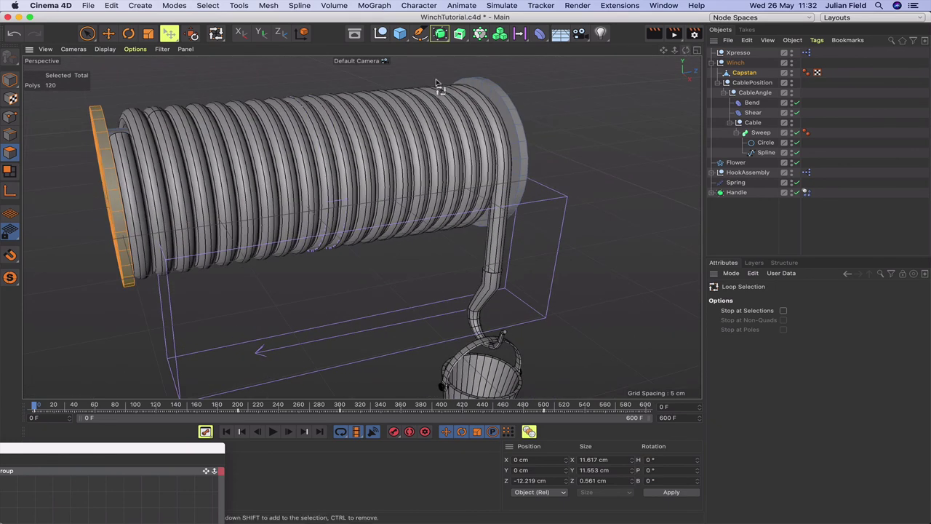
click(107, 33)
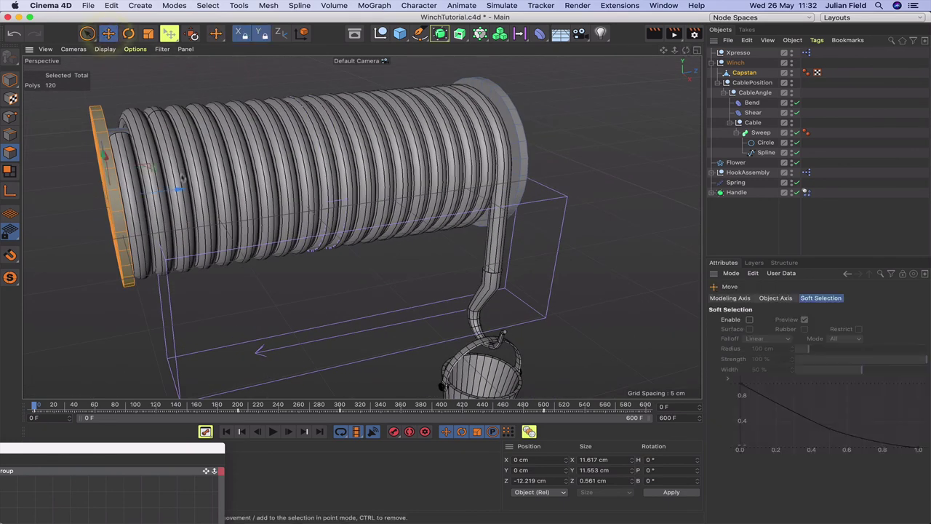
drag(180, 190, 177, 187)
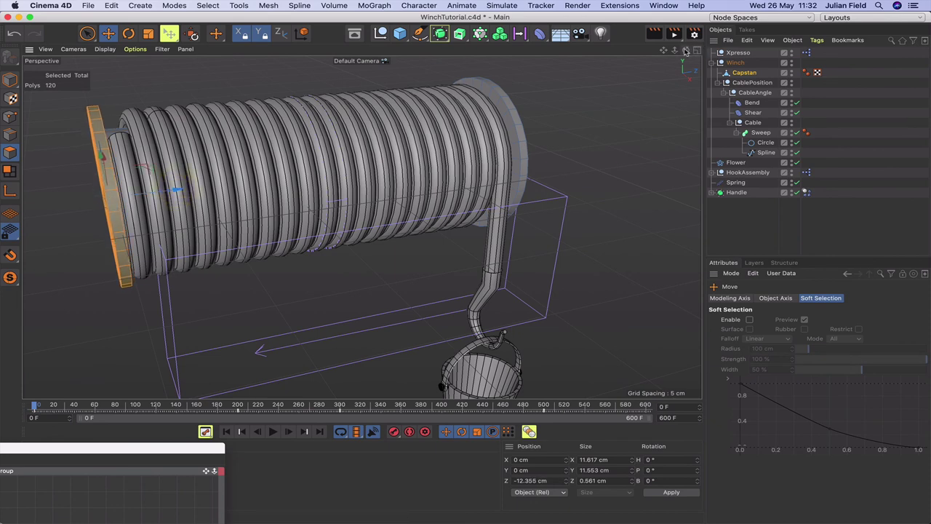
drag(685, 51, 697, 52)
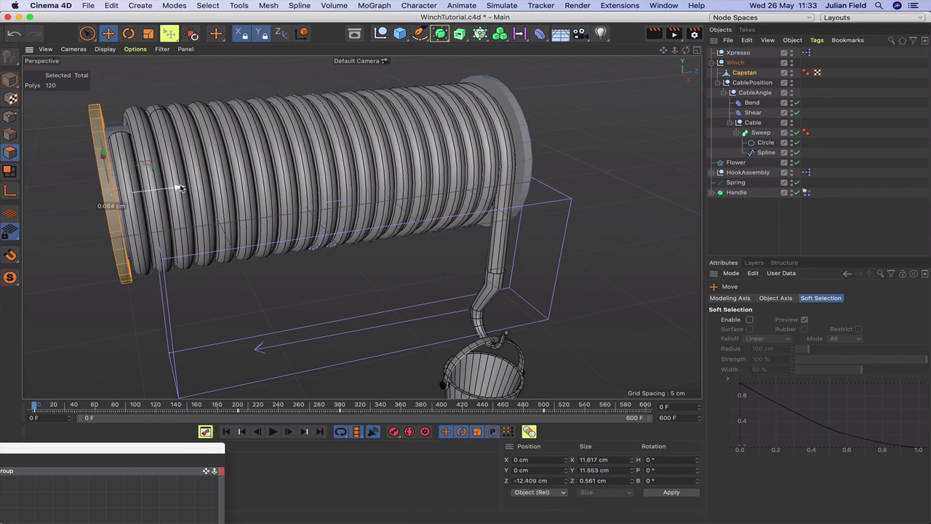
drag(180, 187, 181, 183)
- Disable the cable Sweep and switch to the top view framing the capstan's near end
click(797, 133)
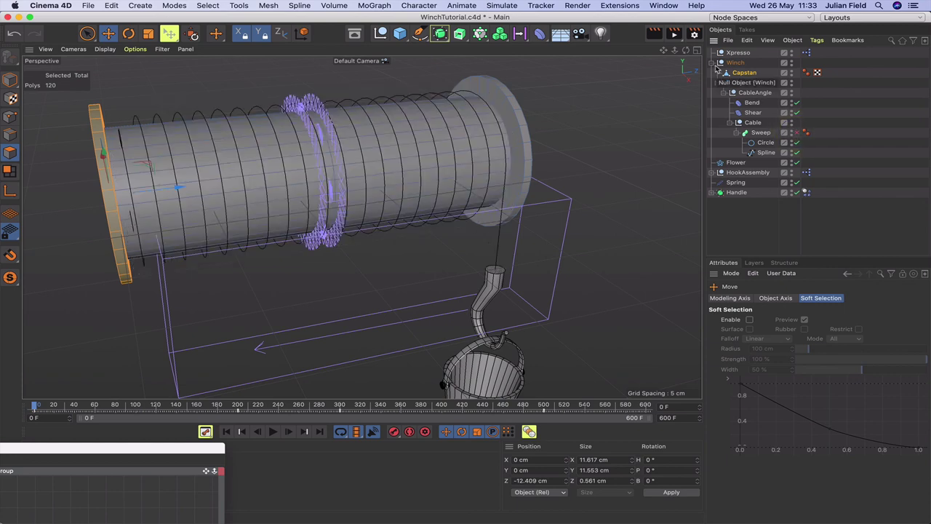
key(F2)
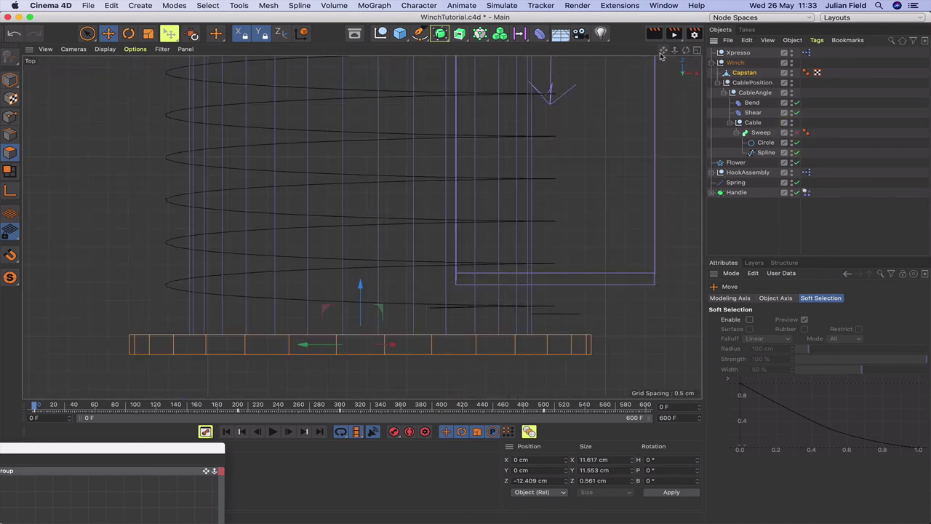
scroll(361, 227, down, 5)
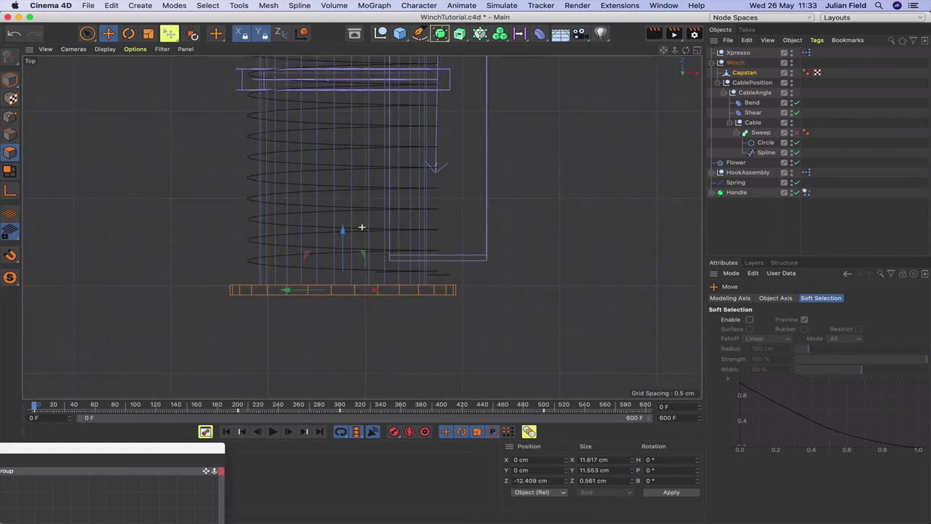
drag(674, 50, 675, 97)
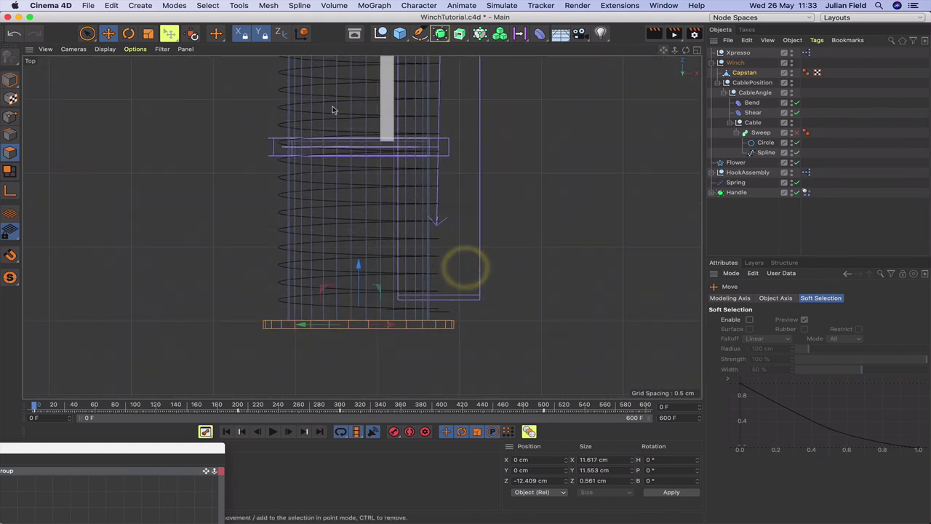
- Loop-select the edge ring around the Capstan's middle and move it along Z to about -10.9 cm, beside the near flange
click(10, 134)
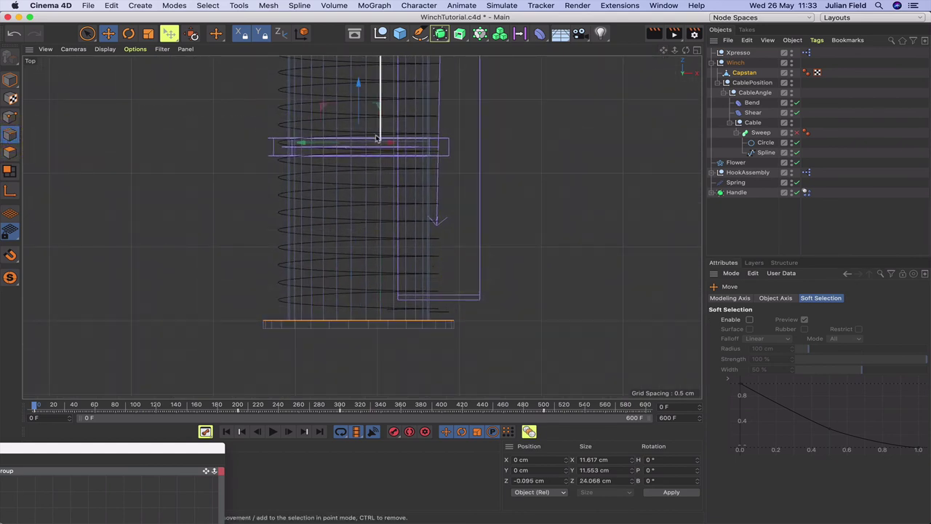
key(u)
key(l)
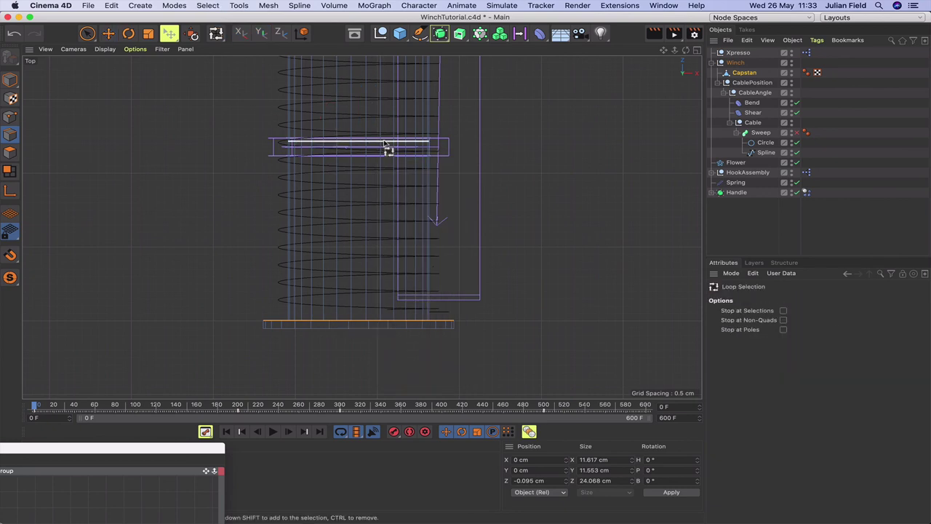
click(386, 143)
click(109, 34)
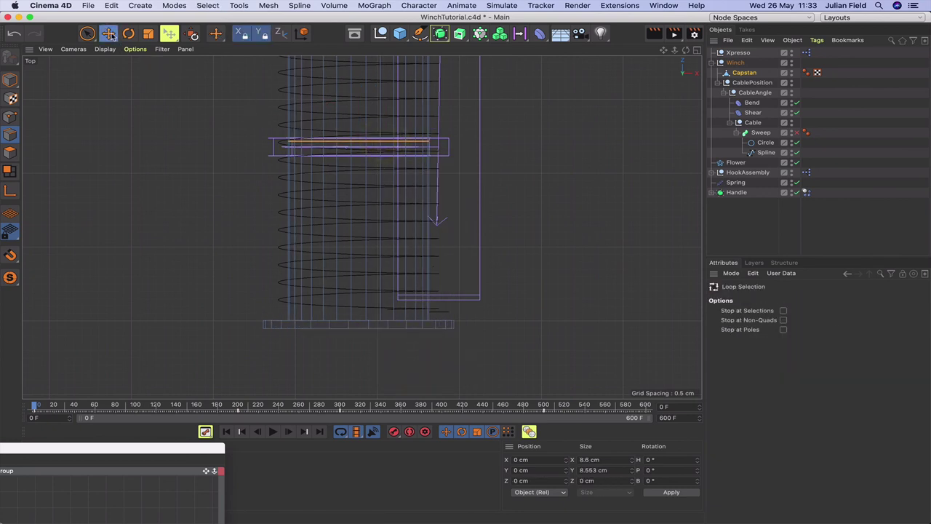
drag(358, 88, 346, 248)
click(579, 177)
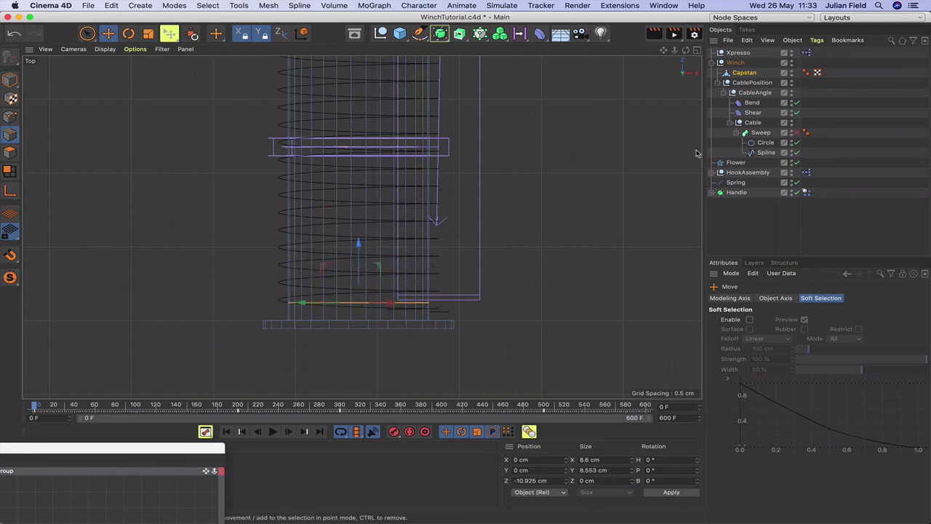
- Re-enable the cable Sweep in the perspective view and nudge the edge loop to about -10.7 cm in Z to match the cable's end
key(F1)
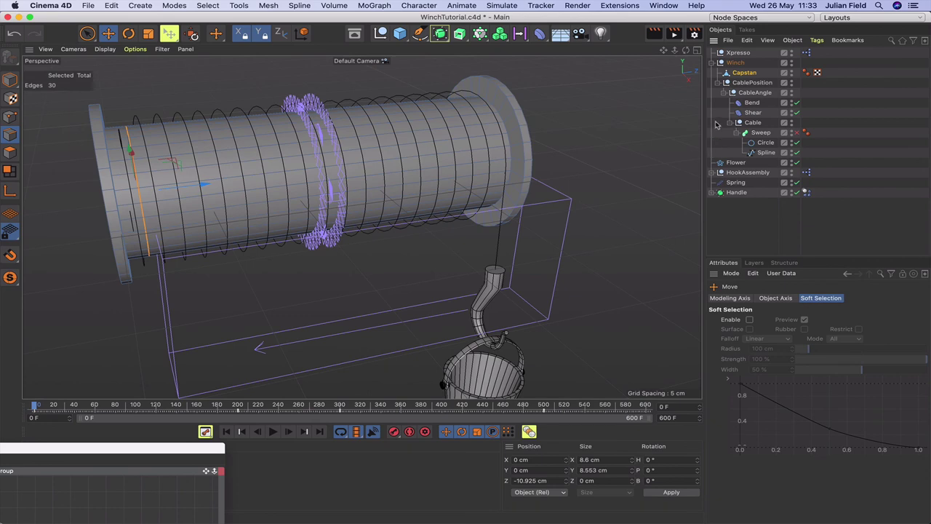
drag(686, 51, 466, 268)
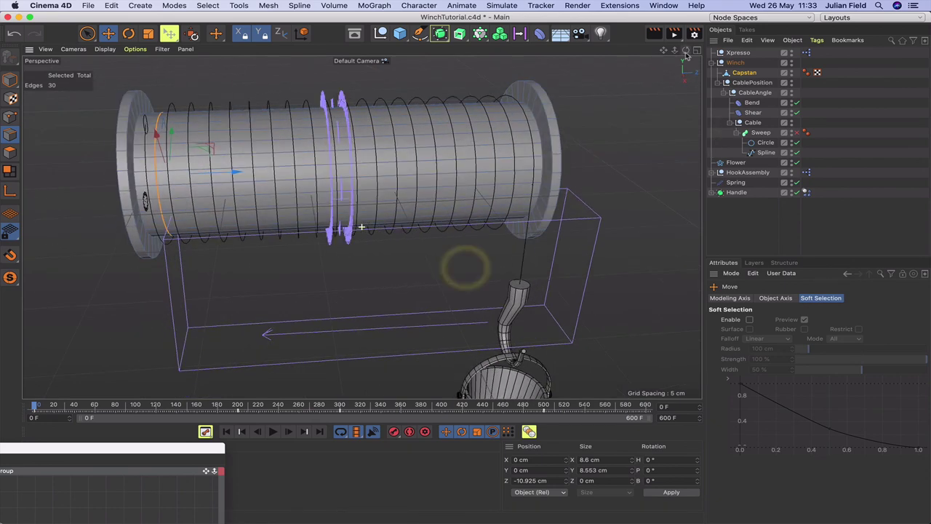
drag(663, 51, 755, 79)
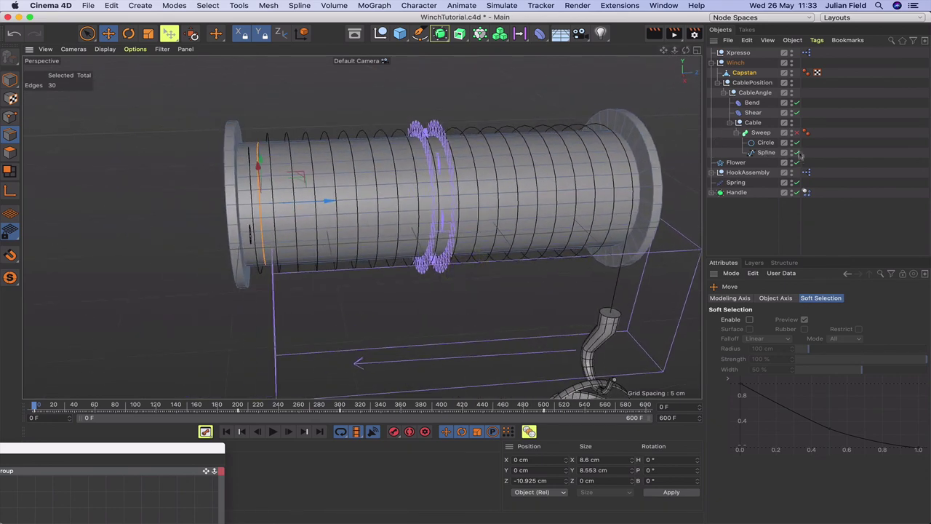
click(797, 133)
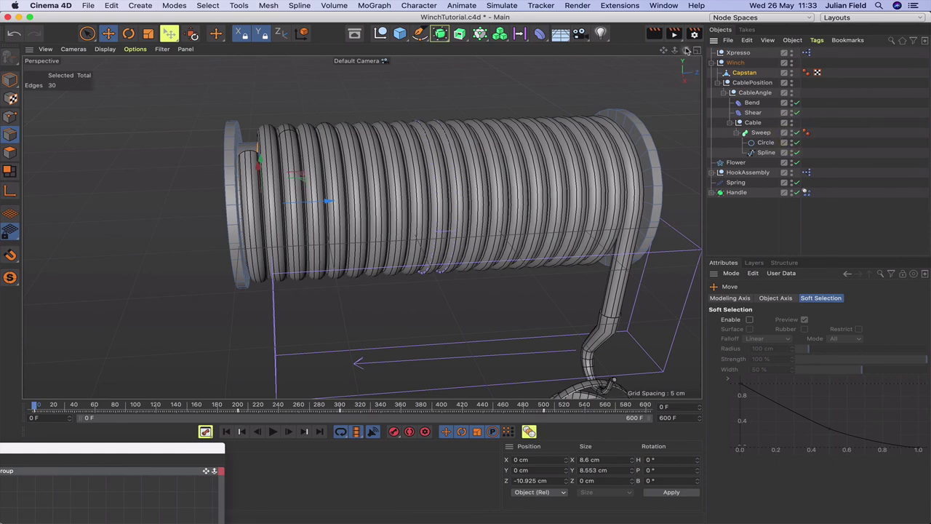
drag(686, 51, 684, 109)
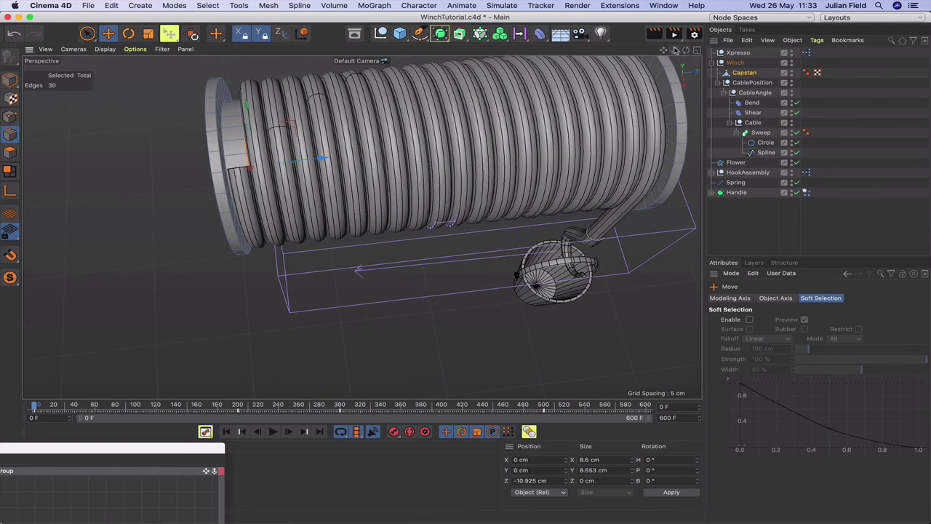
drag(663, 50, 738, 63)
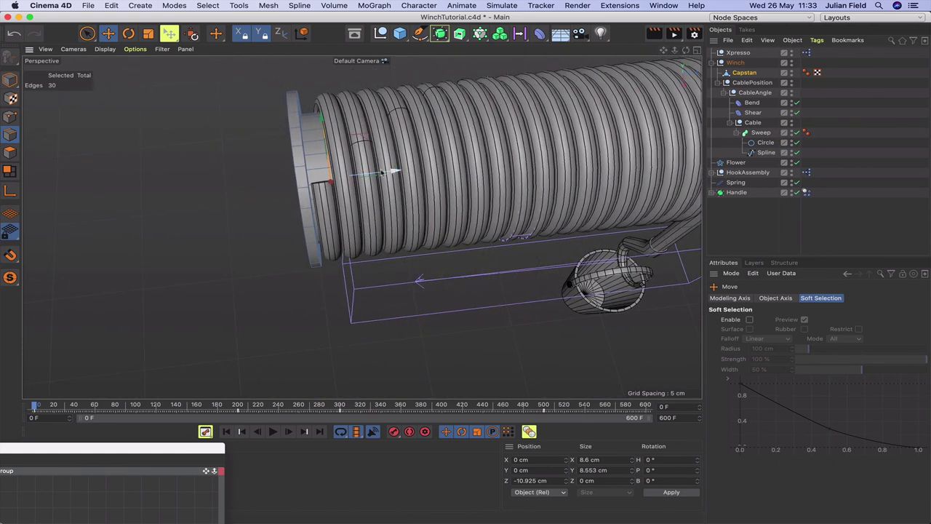
drag(396, 173, 395, 176)
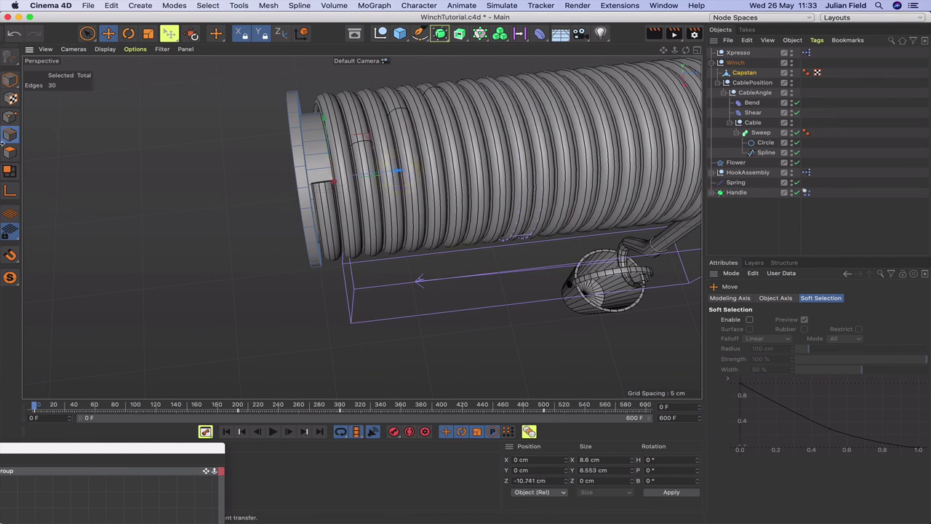
- Select the single Capstan polygon above the cable's end beside the near flange and extrude it by 1.5 cm
click(9, 153)
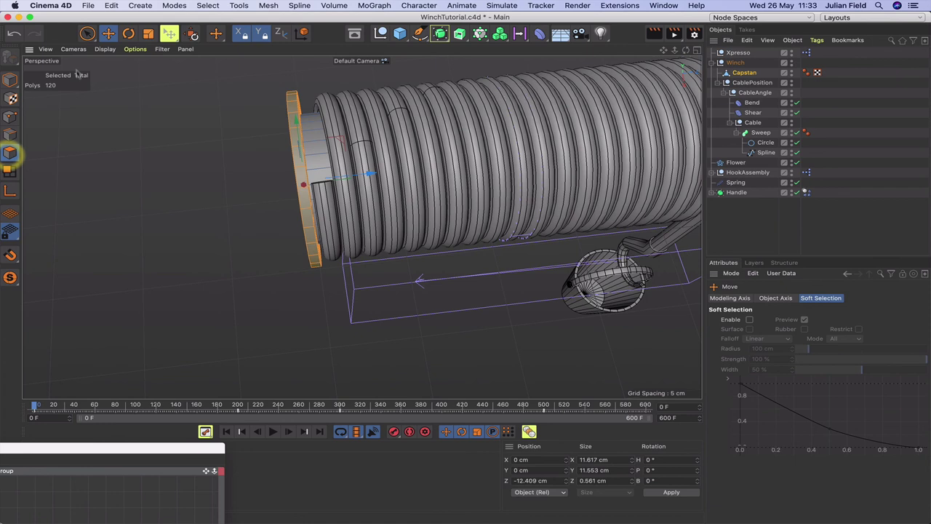
click(86, 33)
click(321, 173)
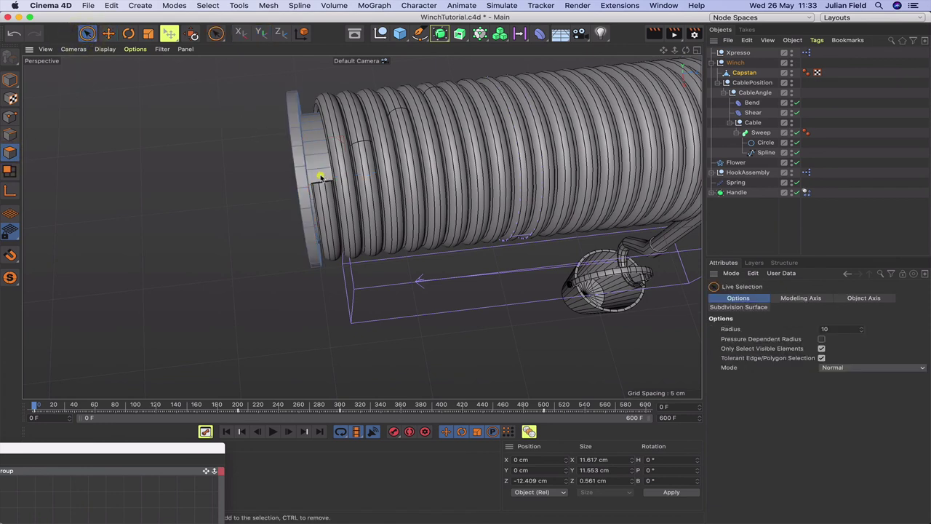
key(d)
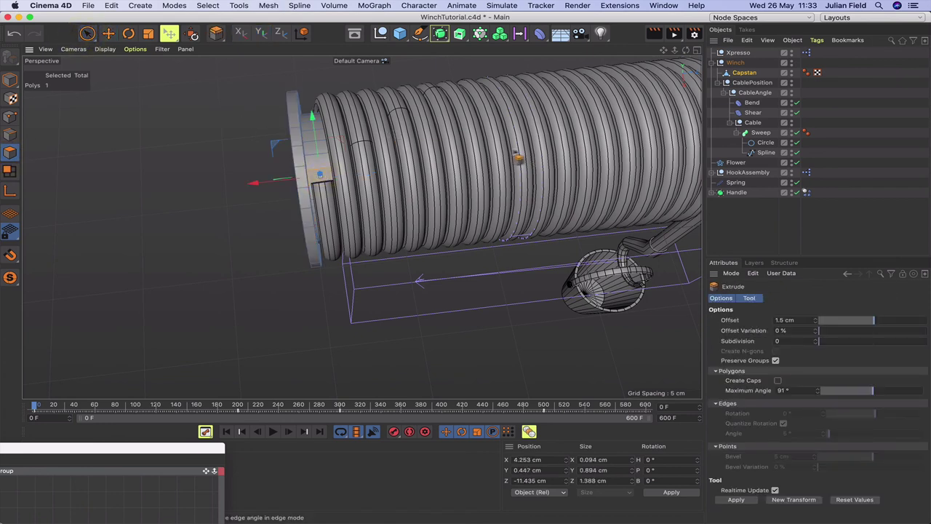
click(737, 499)
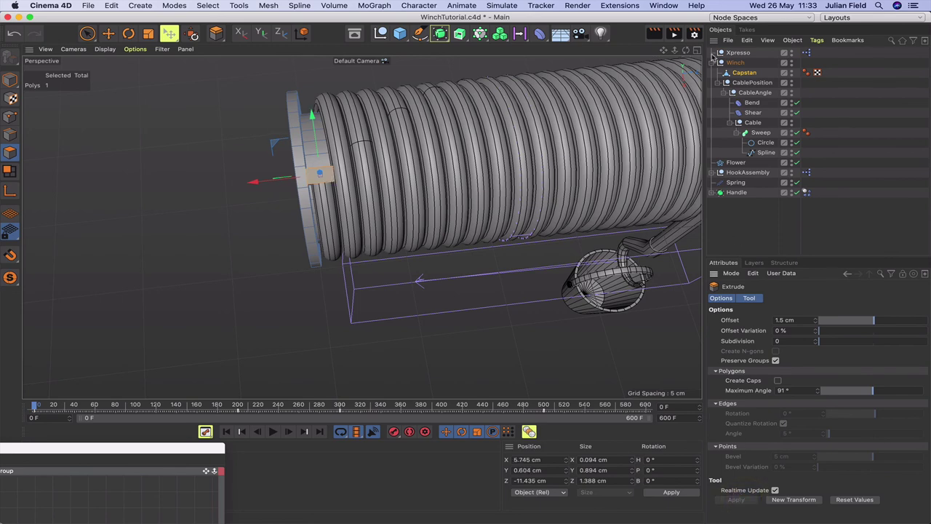
- Add a Bevel deformer as a child of the Capstan and select it
drag(685, 51, 695, 25)
drag(362, 227, 361, 227)
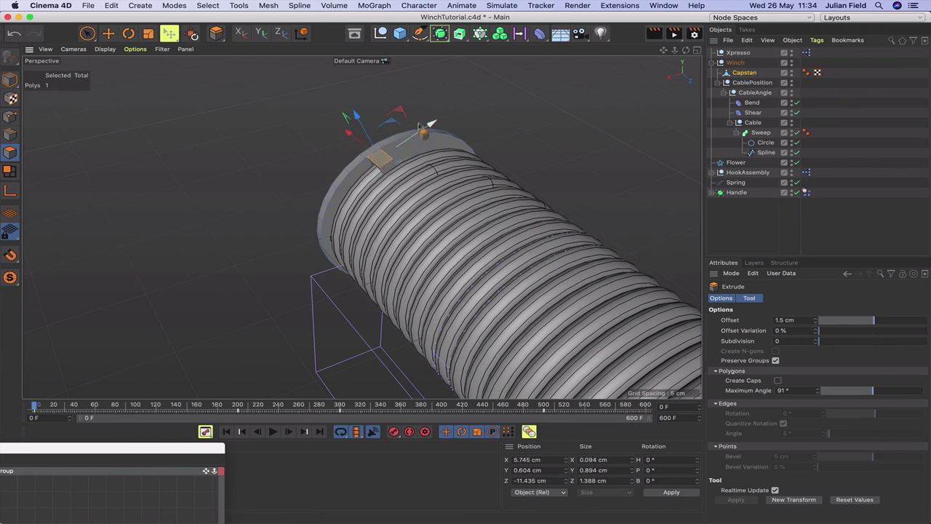
drag(686, 50, 362, 227)
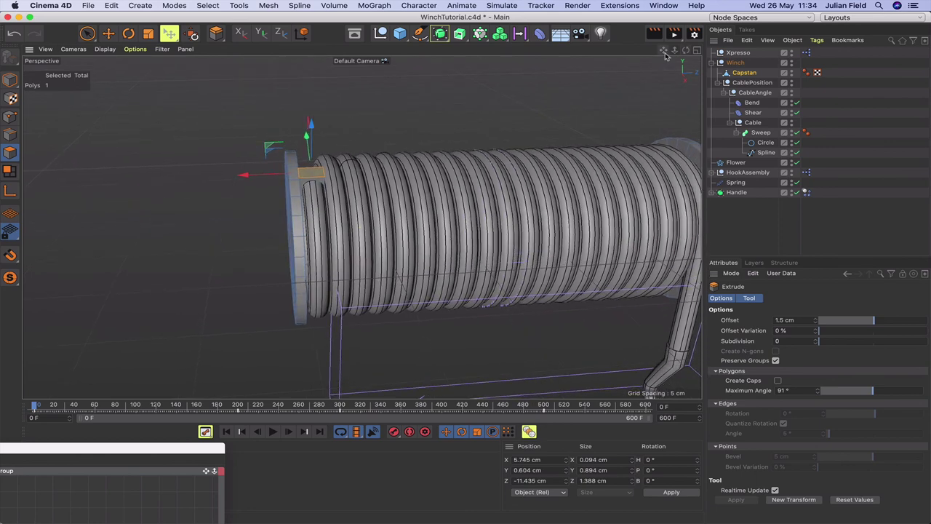
drag(663, 51, 362, 227)
drag(685, 54, 700, 55)
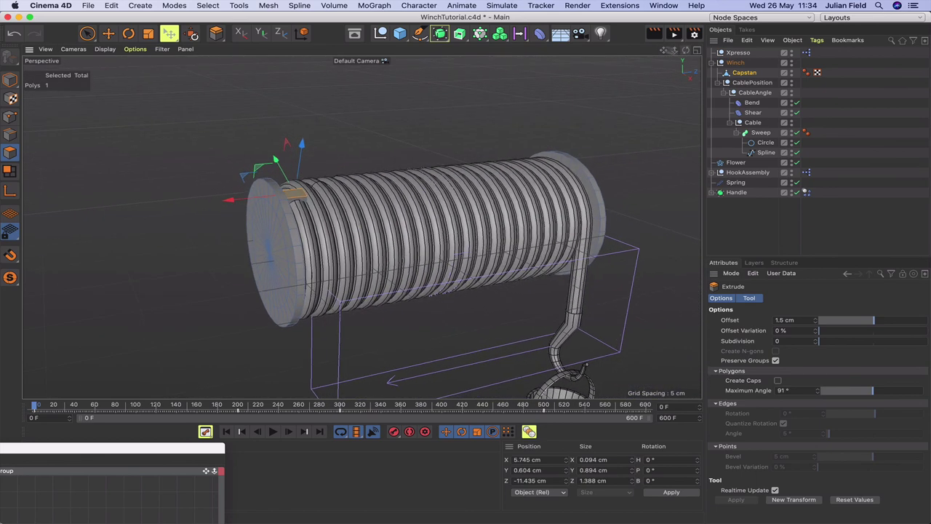
click(539, 34)
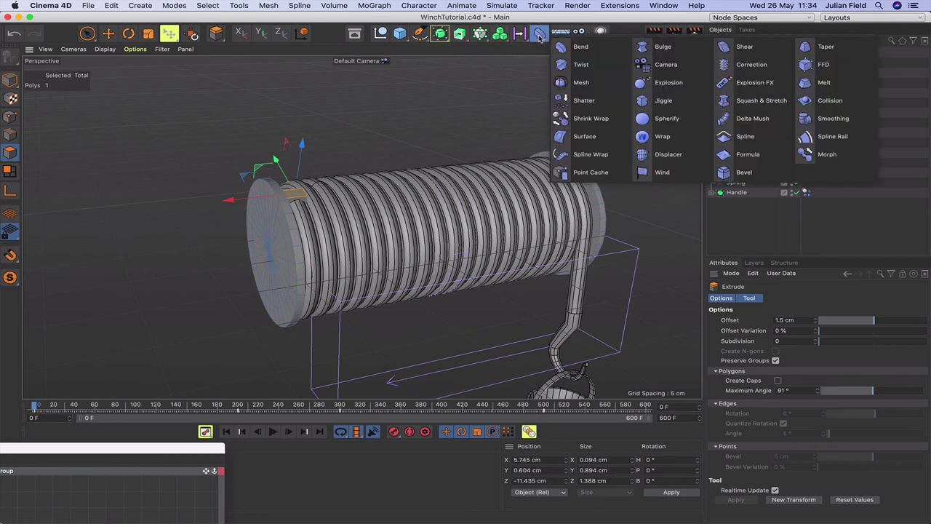
shift+click(726, 174)
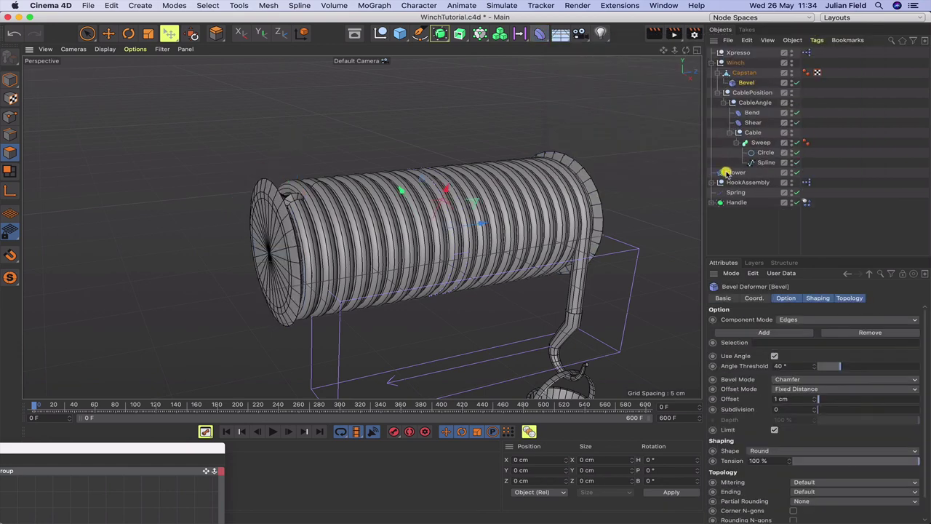
click(748, 84)
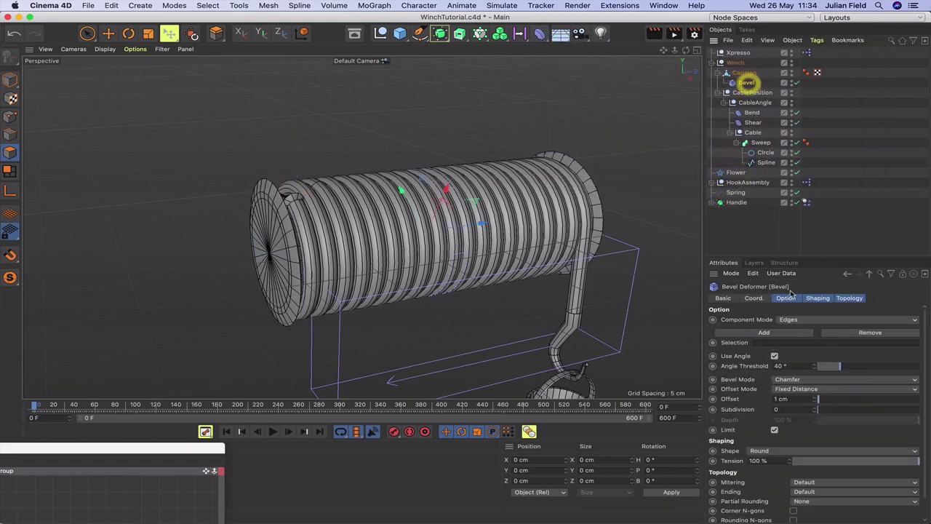
- Set the Bevel deformer's subdivision to 3 and its offset to 0.1 cm
click(761, 399)
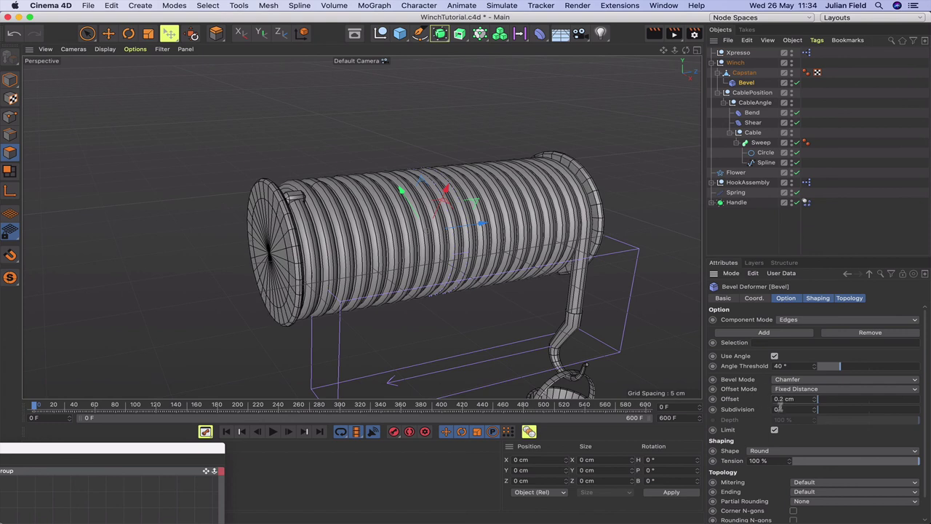
text(3)
click(739, 410)
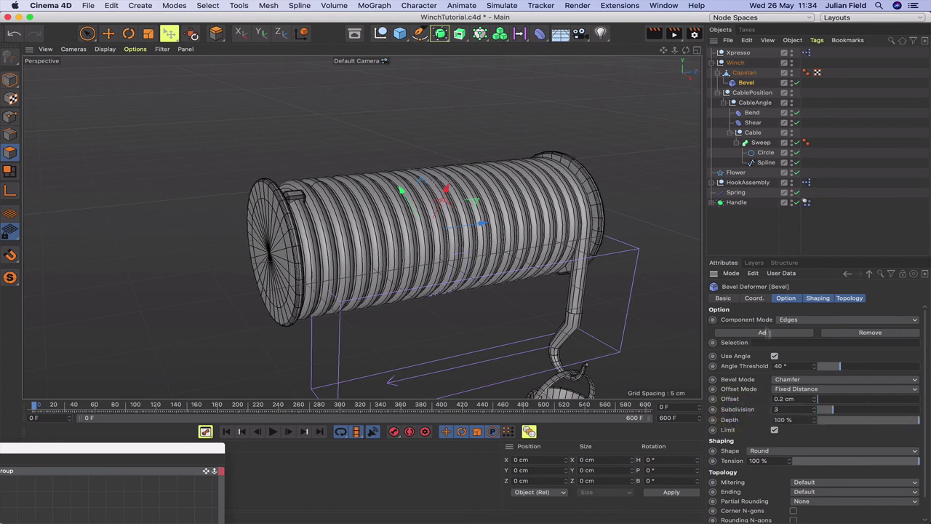
click(784, 399)
key(BackSpace)
text(1)
key(Return)
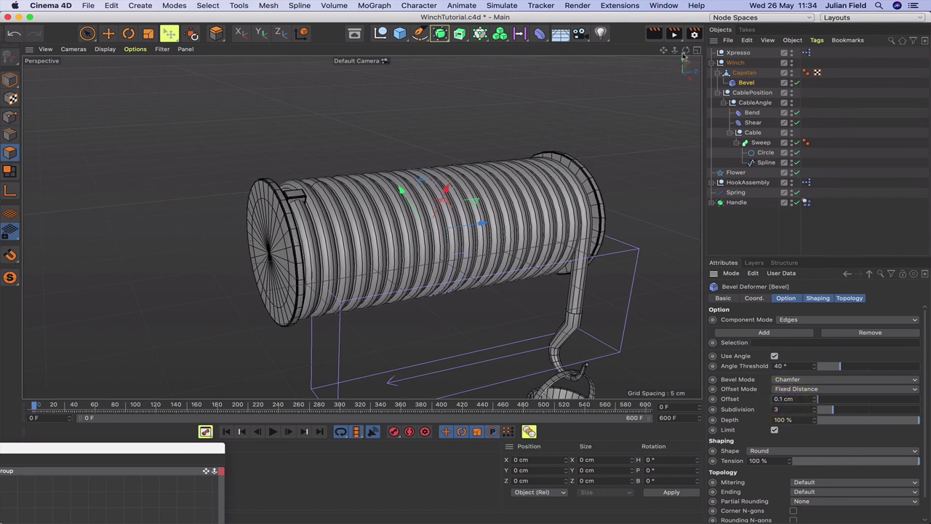
- Look over the beveled winch and collapse the Capstan's hierarchy in the object list
mouse_move(361, 227)
alt+mouse_down()
mouse_move(290, 231)
mouse_move(360, 227)
alt+mouse_up()
drag(670, 51, 625, 3)
alt+drag(362, 227, 362, 227)
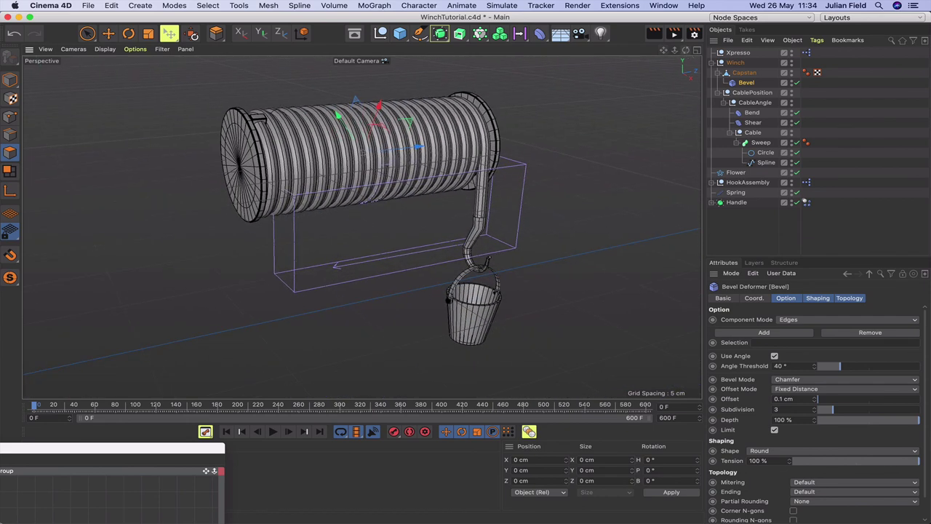
drag(686, 51, 700, 28)
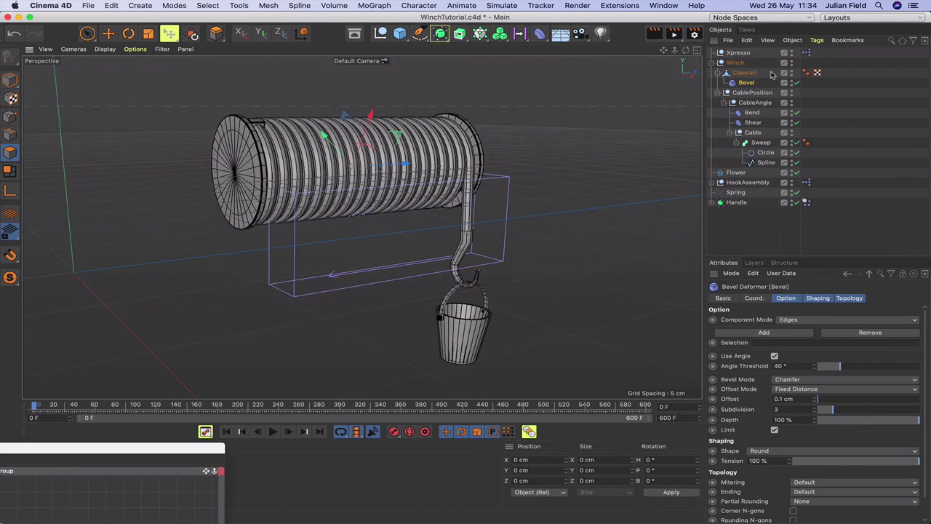
click(771, 73)
click(718, 73)
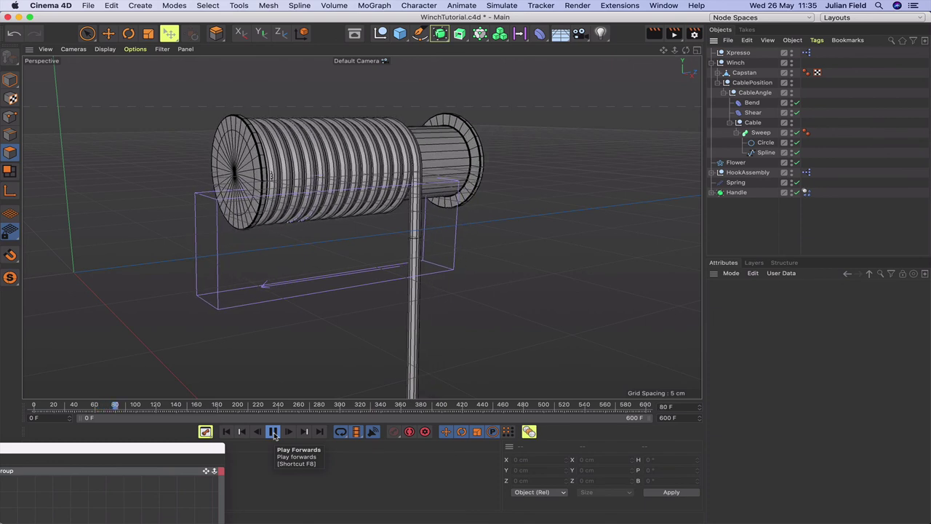
- Stop the playback, return to frame 0 and play the winch animation again
click(273, 432)
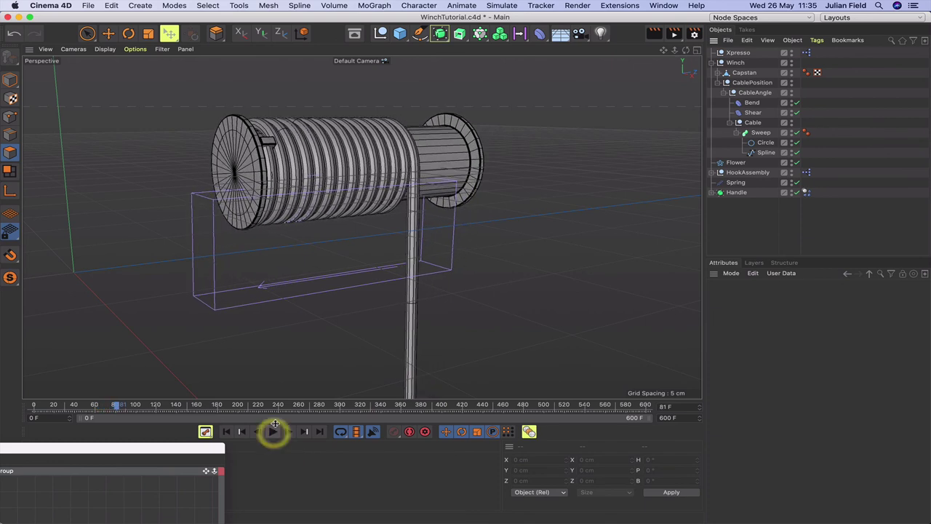
click(226, 432)
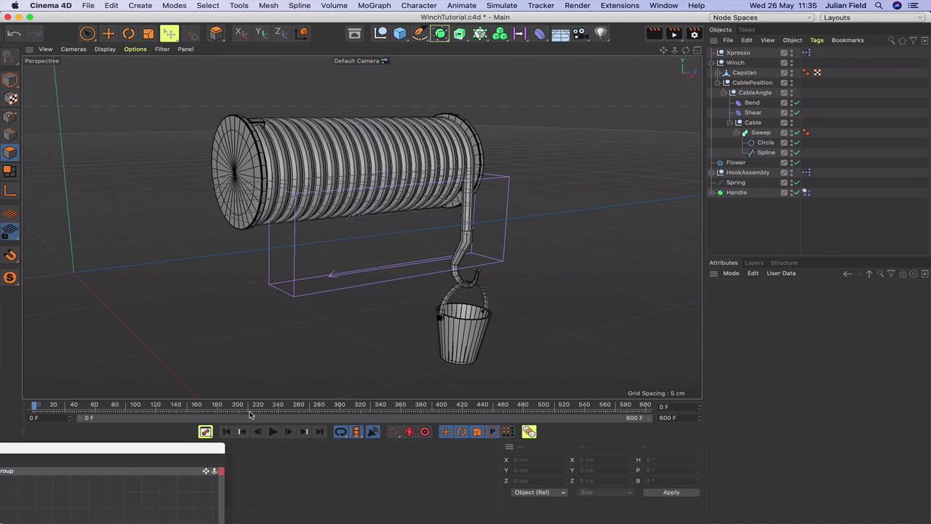
click(274, 432)
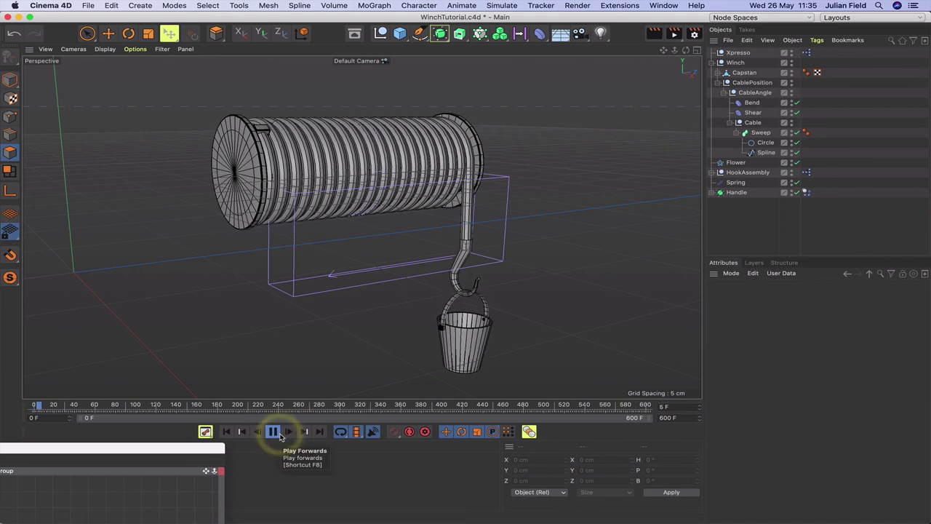